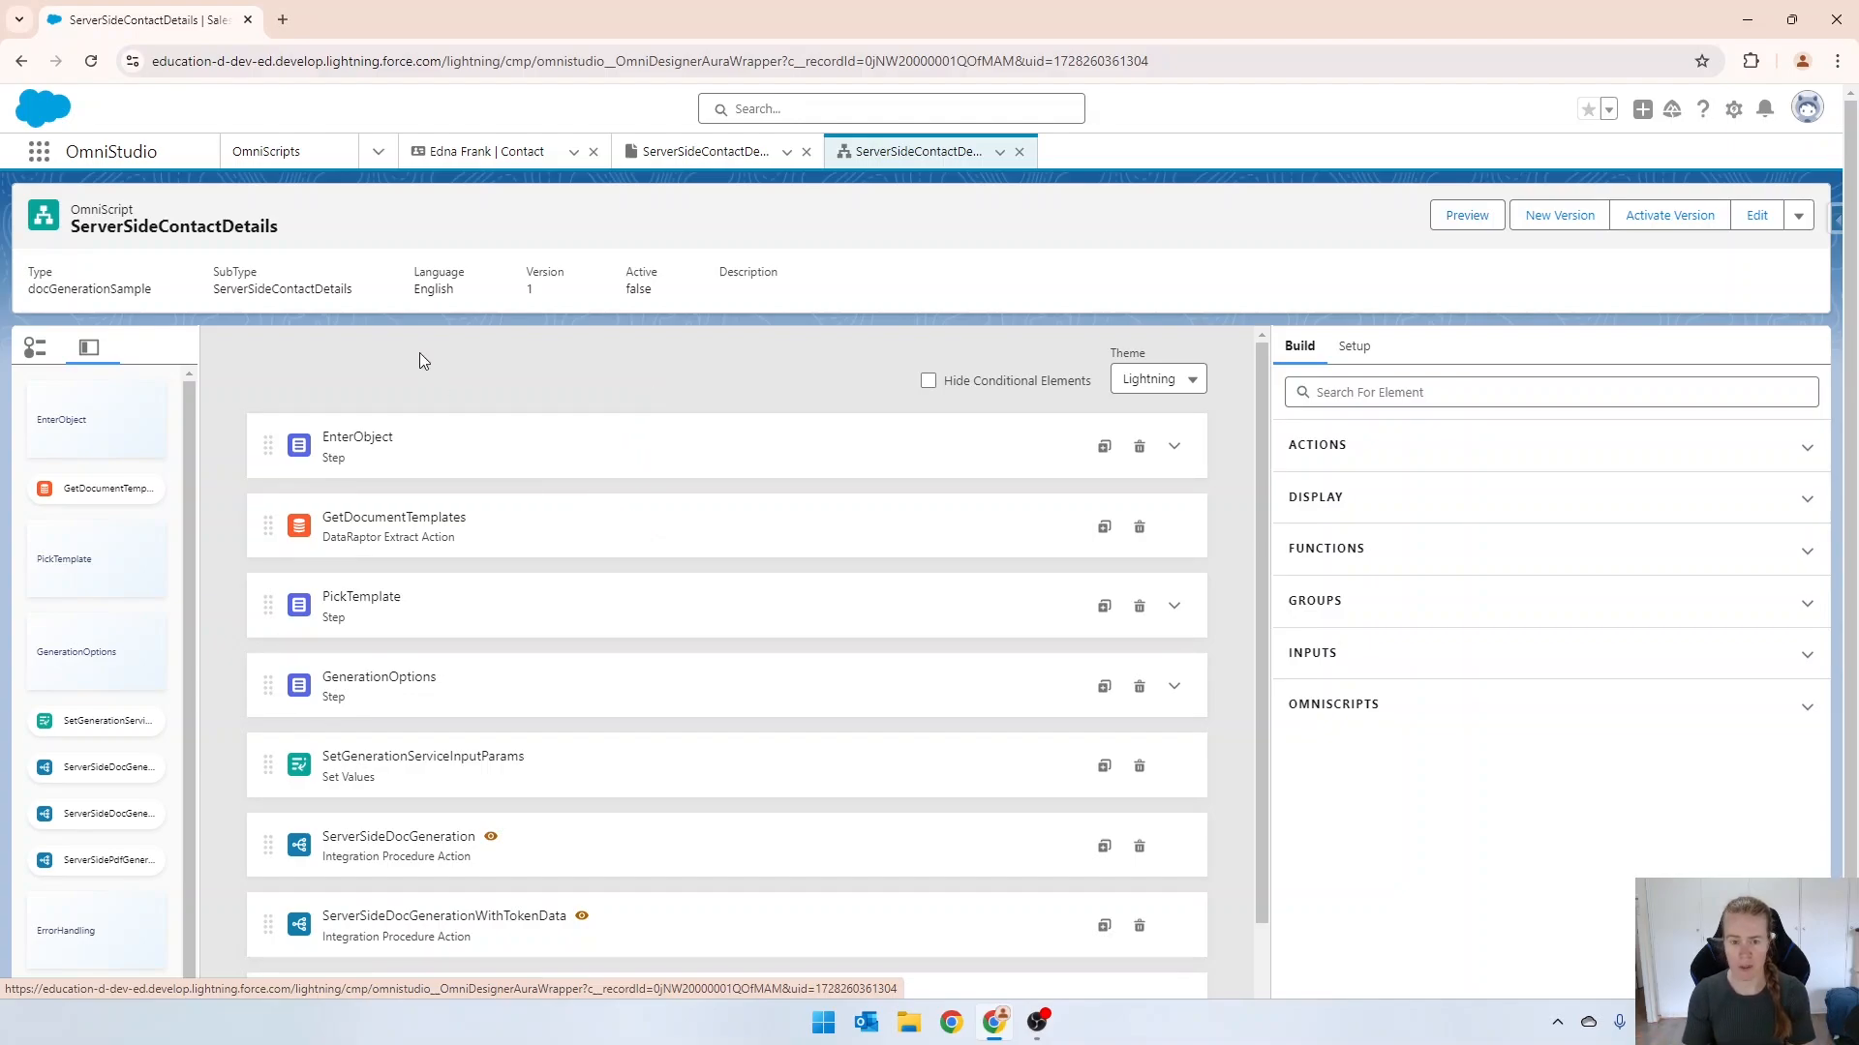
Open the ServerSideContactDetails document template record and copy its record ID from the page address.
{"action": "scroll", "coordinate": [426, 377], "scroll_direction": "down", "scroll_amount": 3}
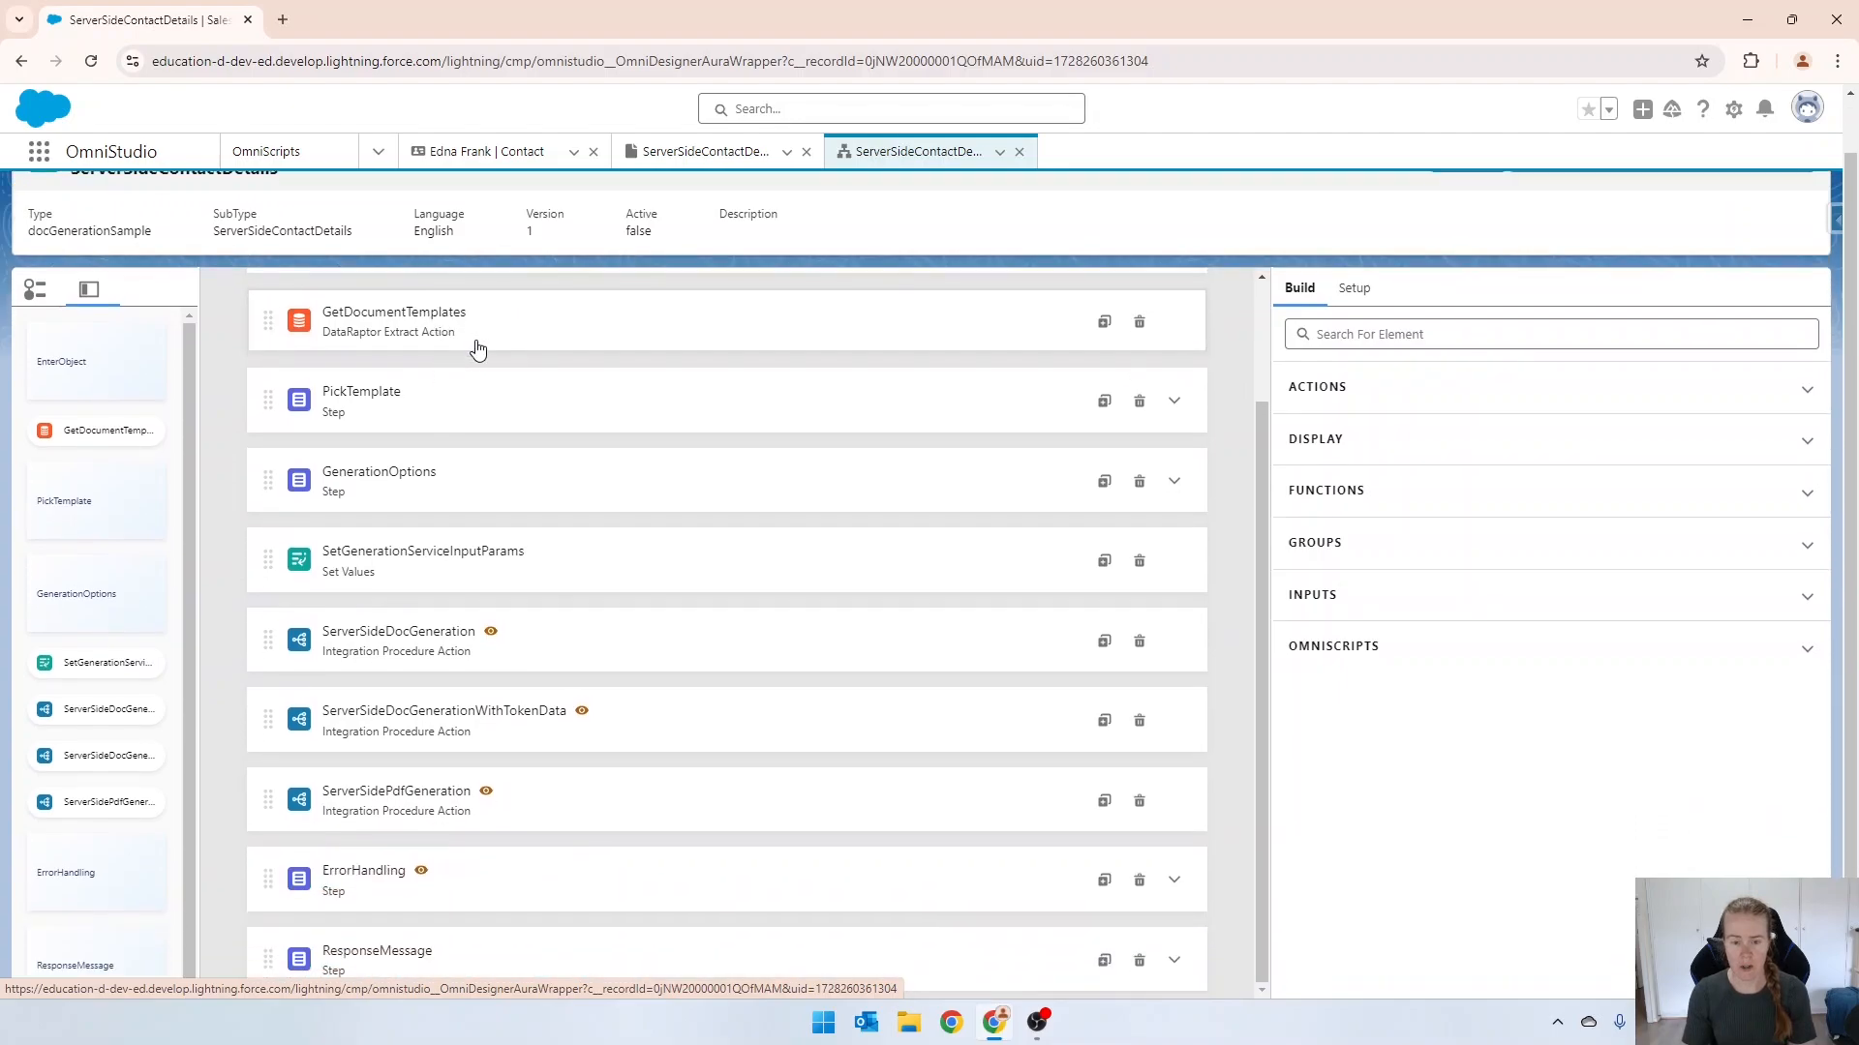
{"action": "scroll", "coordinate": [693, 571], "scroll_direction": "up", "scroll_amount": 2}
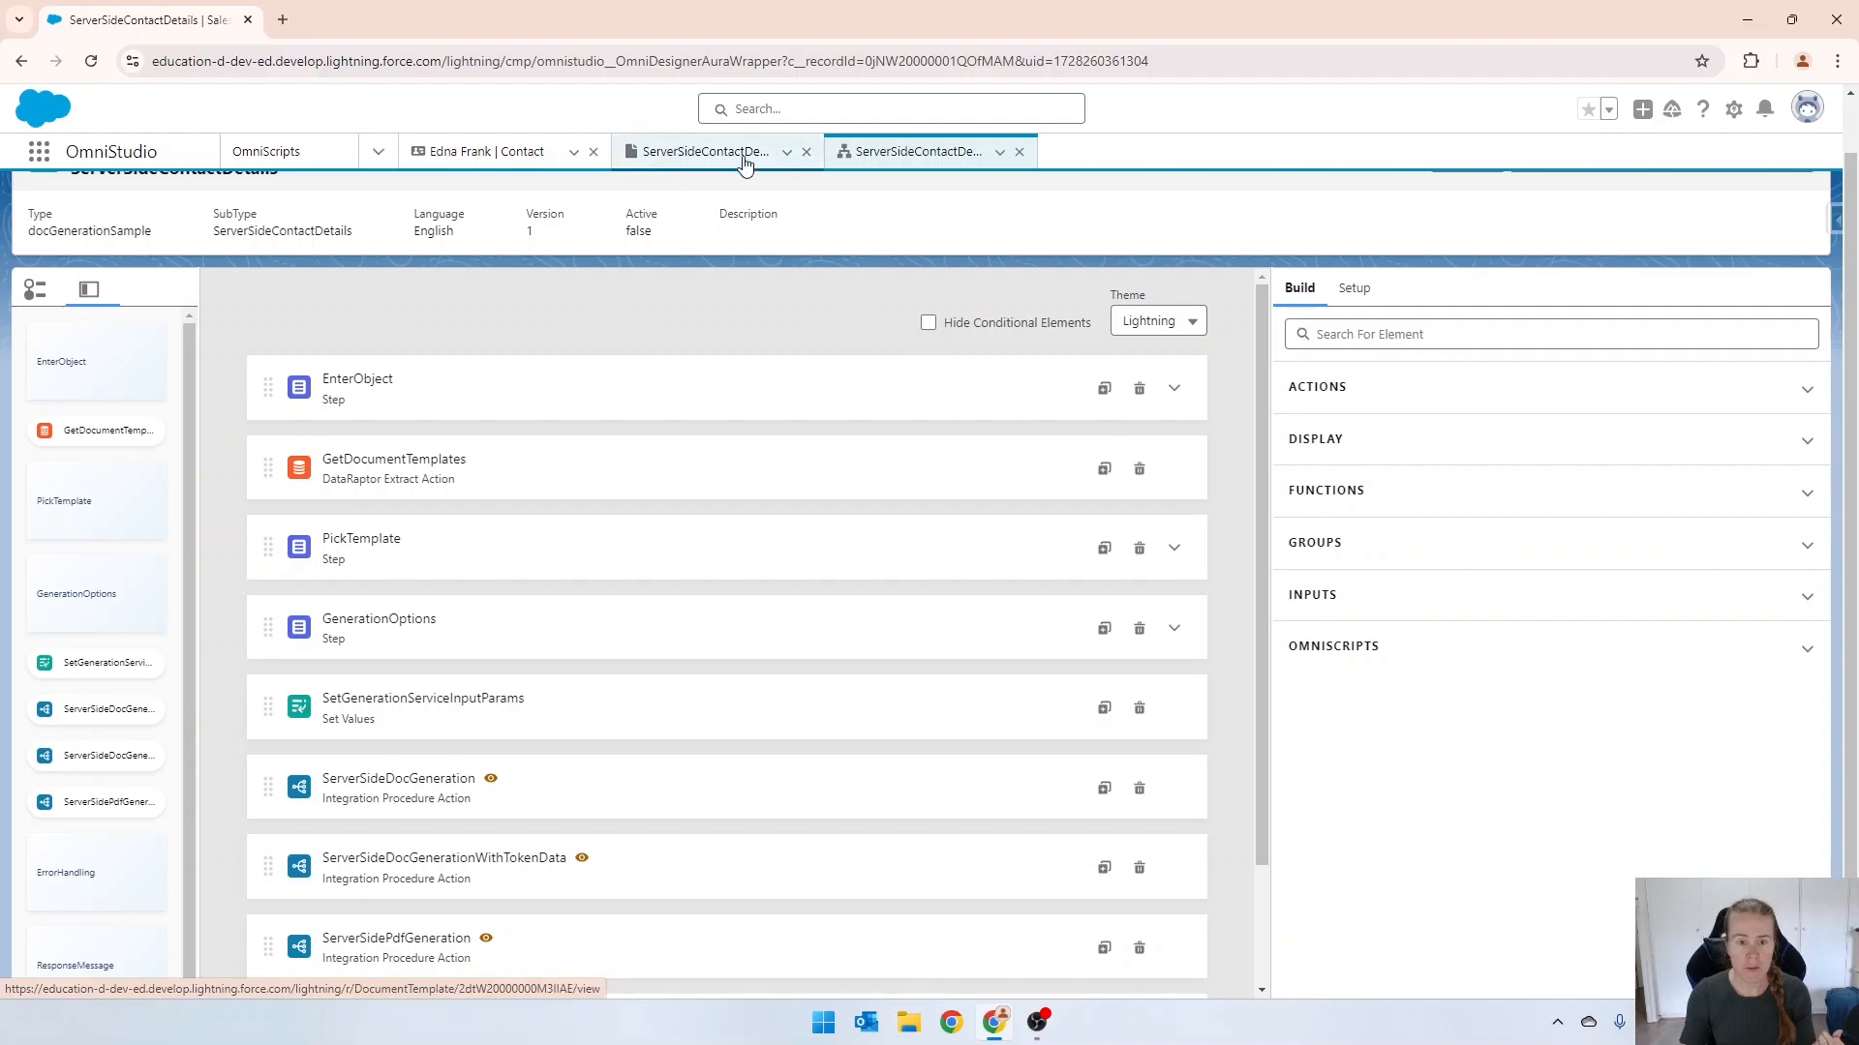
{"action": "left_click", "coordinate": [689, 160]}
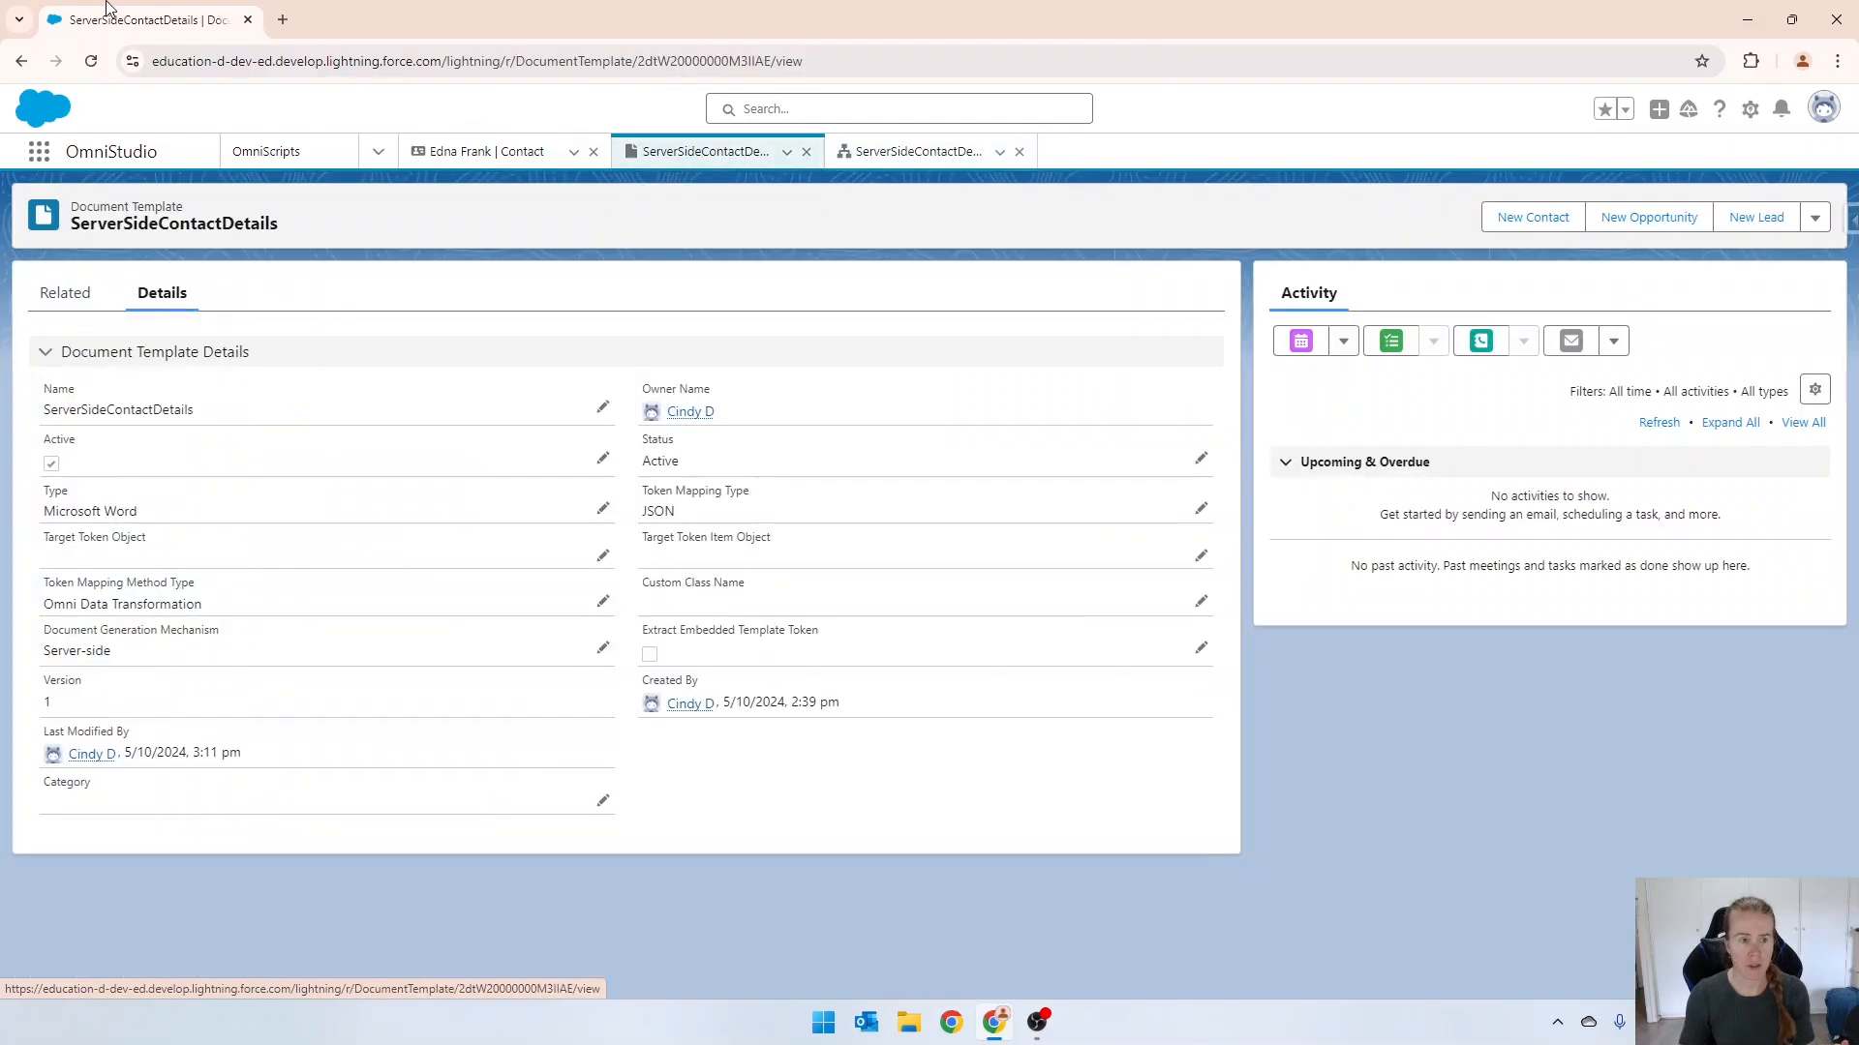
{"action": "double_click", "coordinate": [699, 71]}
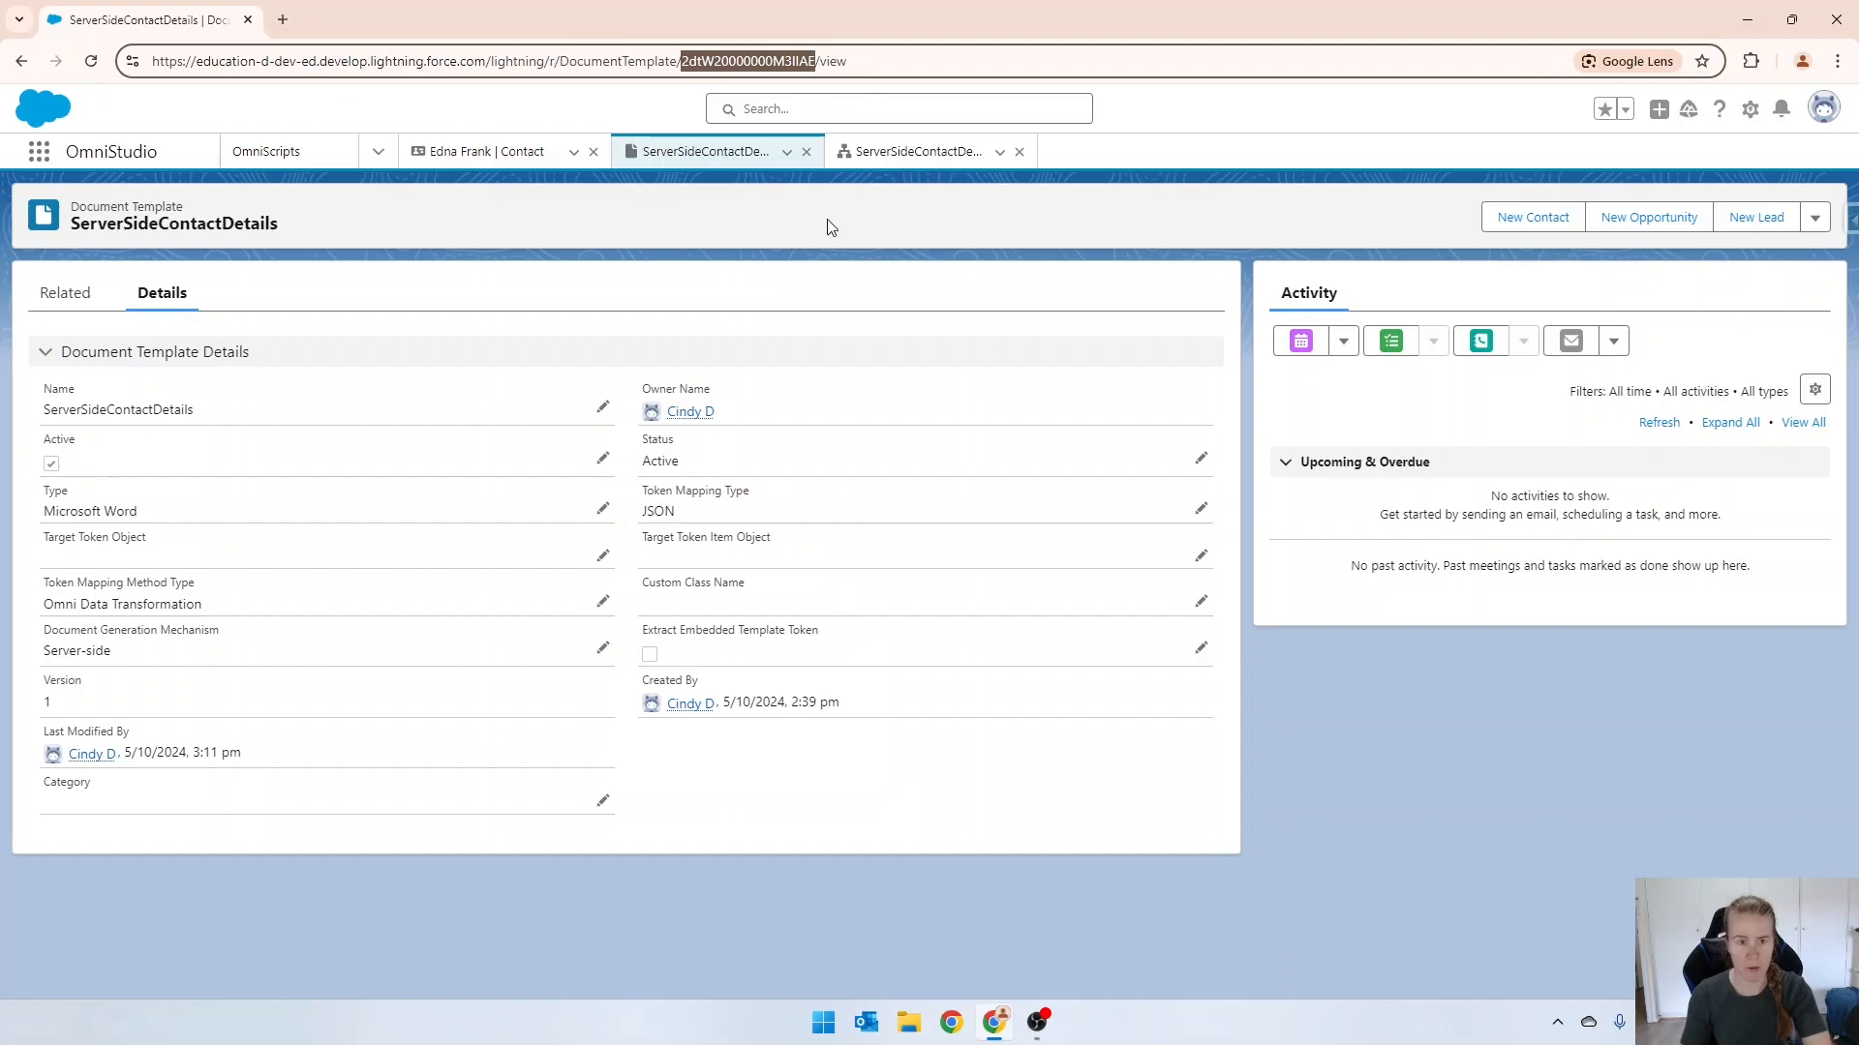
Return to the ServerSideContactDetails OmniScript and examine the conditional view settings of the ServerSideDocGeneration action.
{"action": "left_click", "coordinate": [916, 159]}
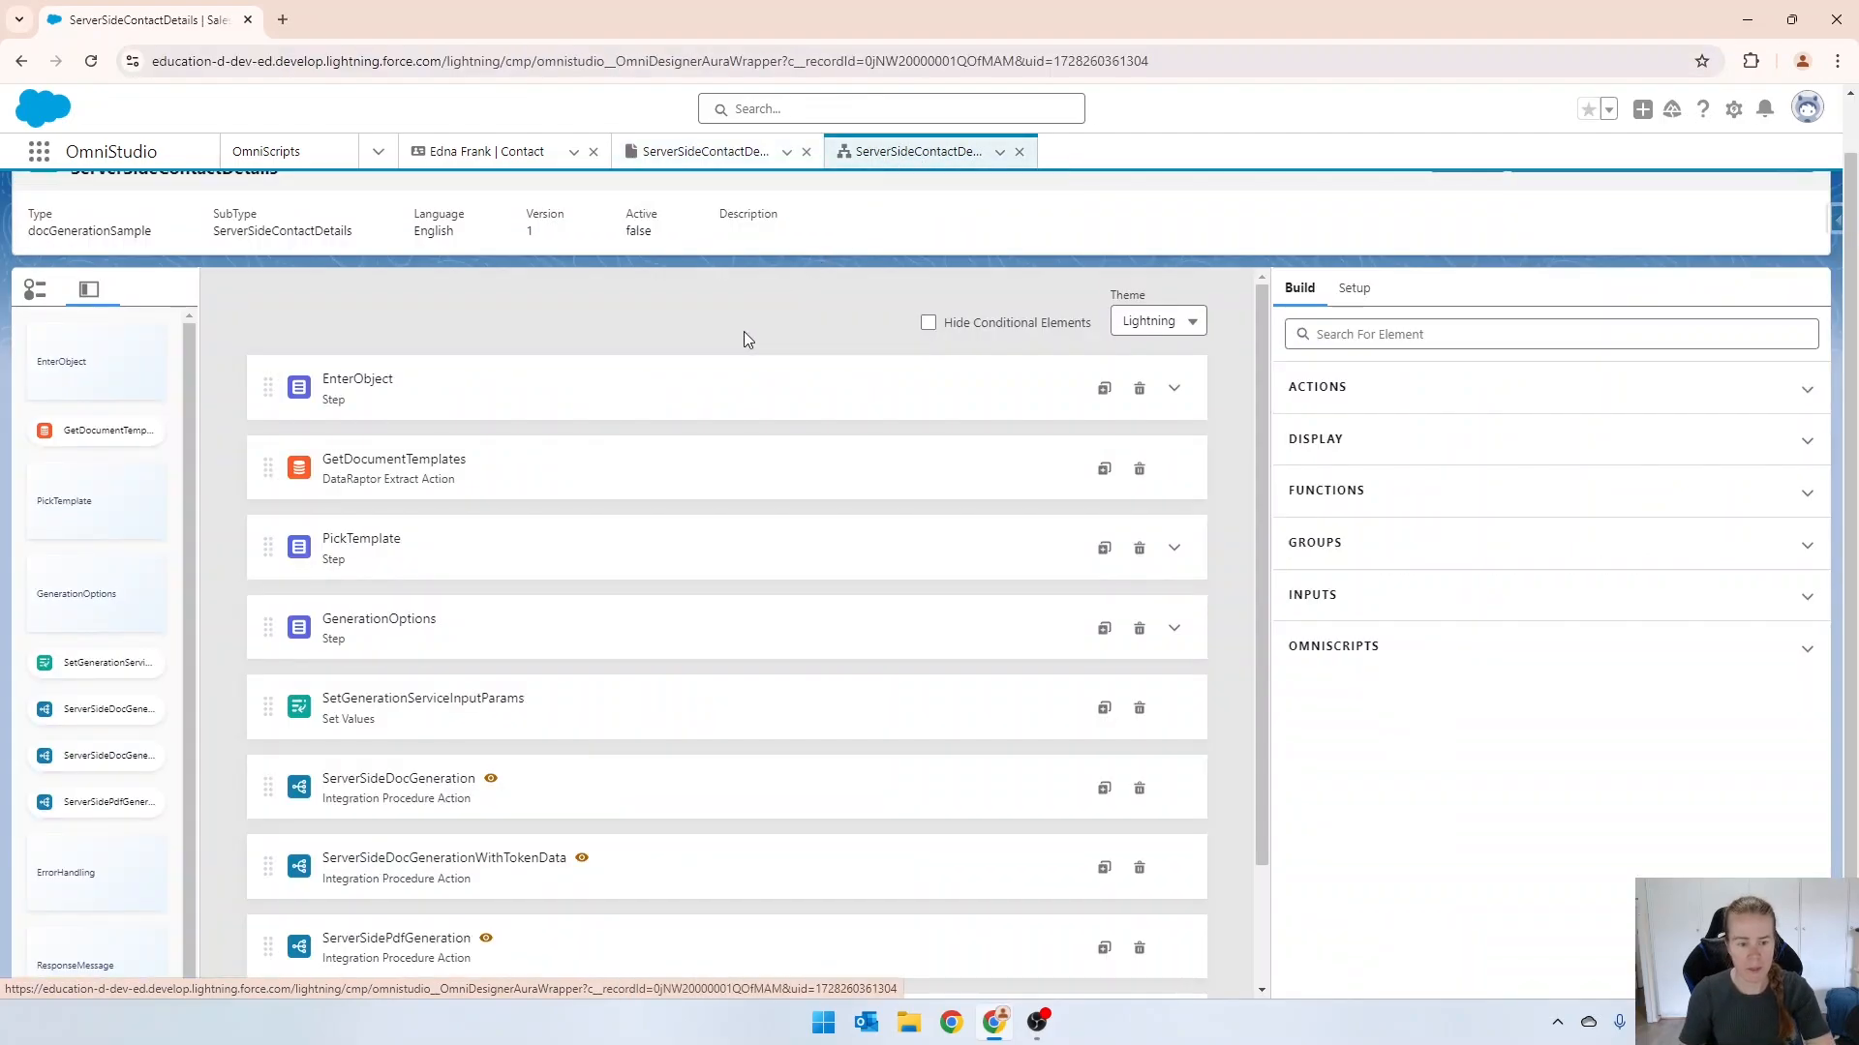
{"action": "scroll", "coordinate": [746, 340], "scroll_direction": "down", "scroll_amount": 3}
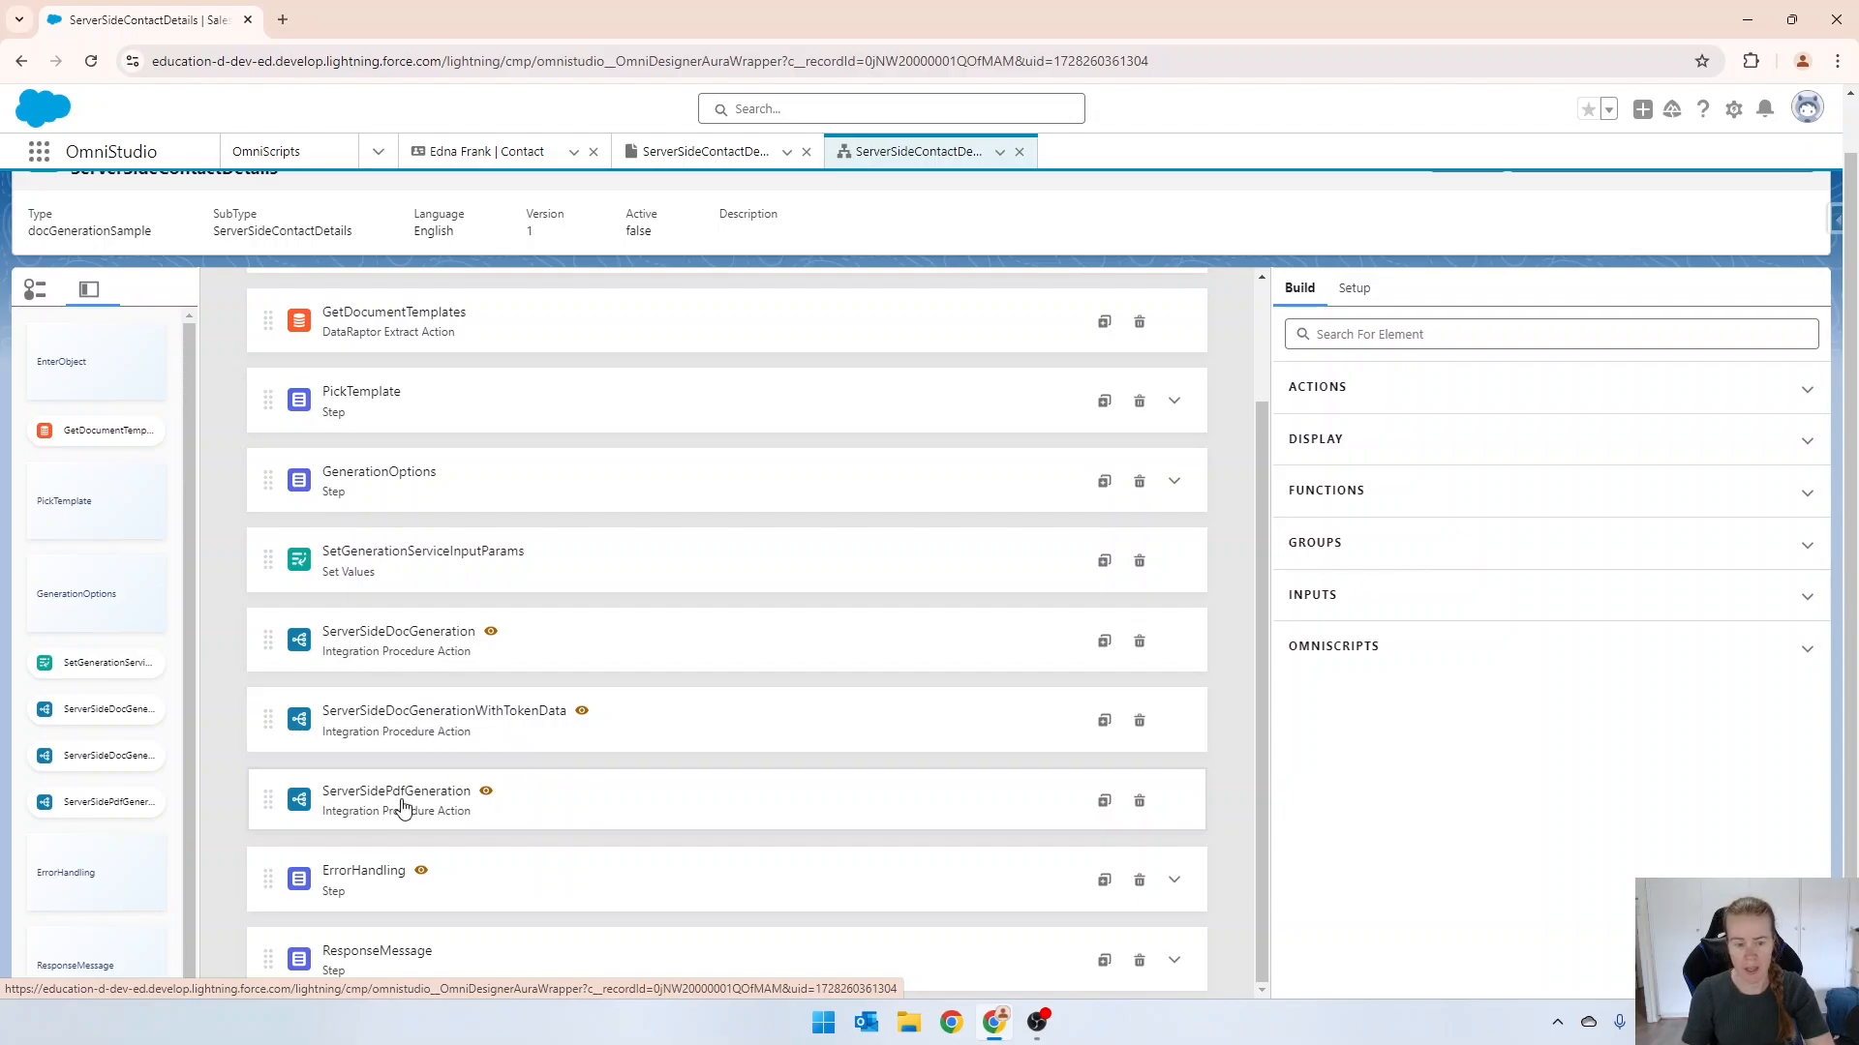
{"action": "left_click", "coordinate": [614, 633]}
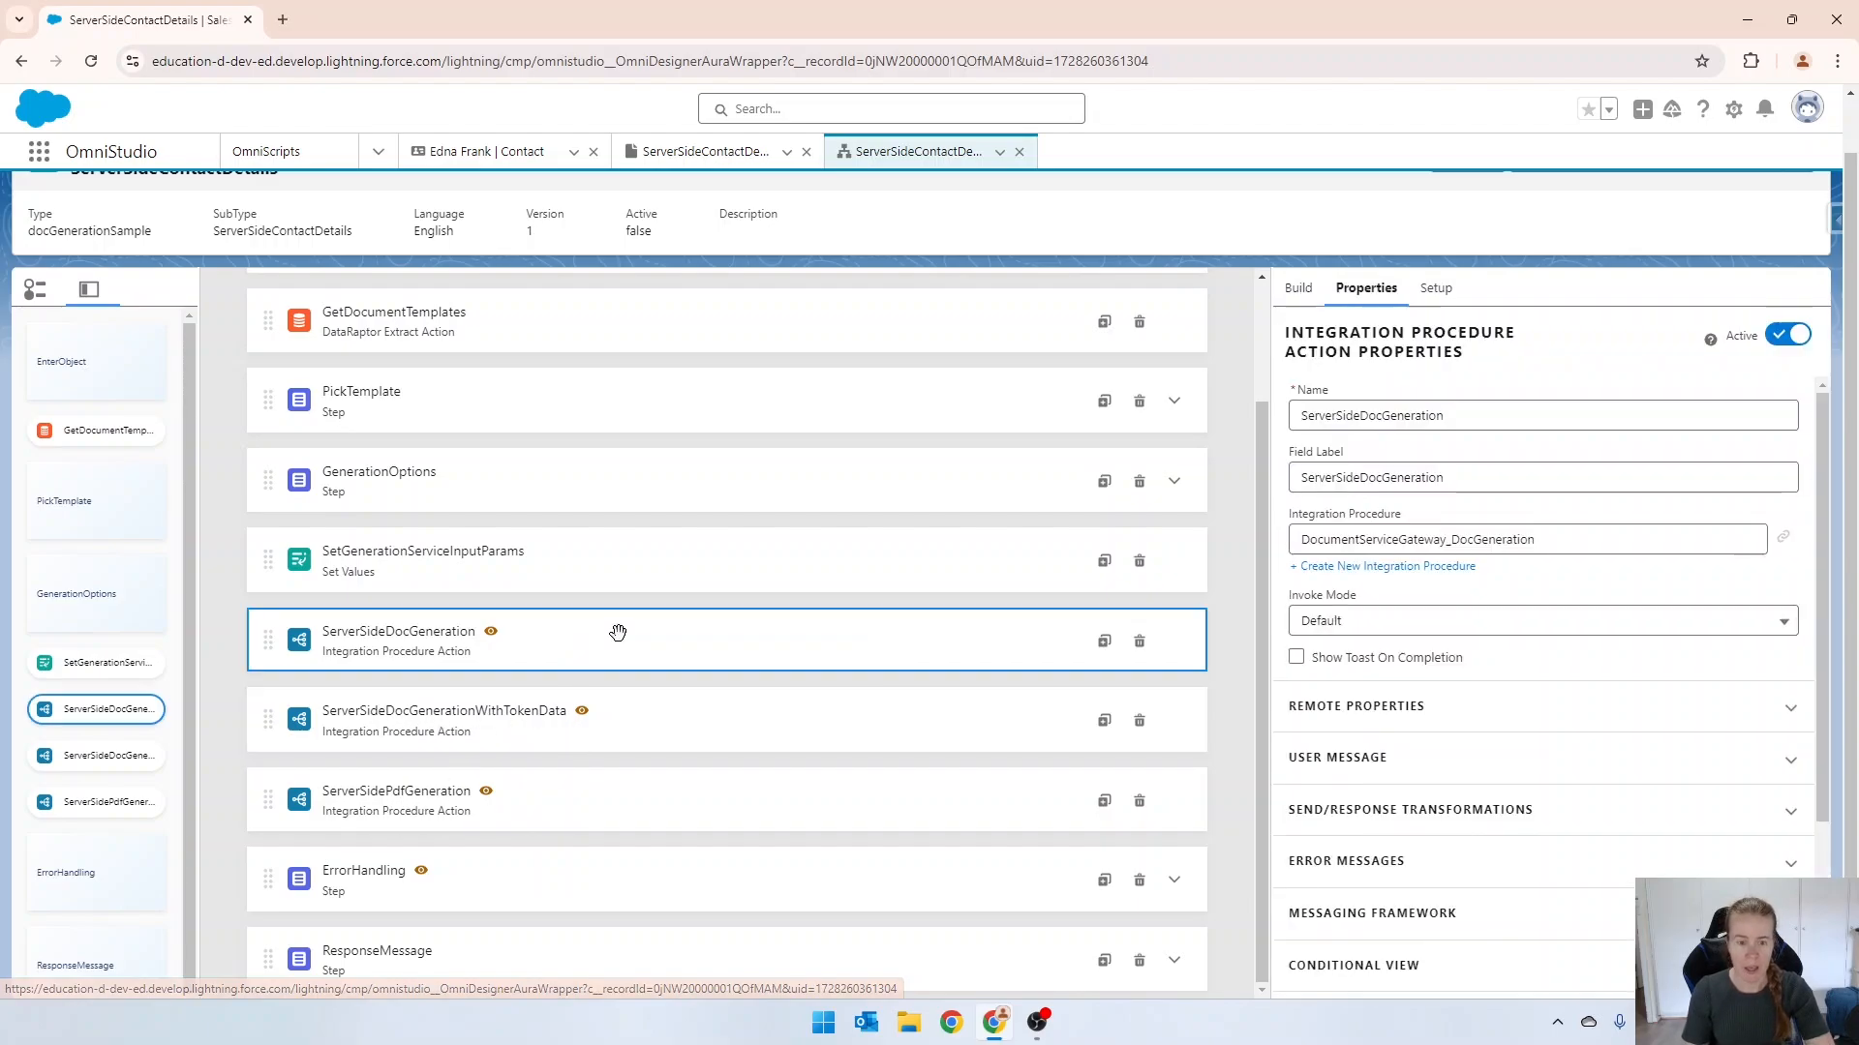
{"action": "scroll", "coordinate": [1398, 675], "scroll_direction": "down", "scroll_amount": 3}
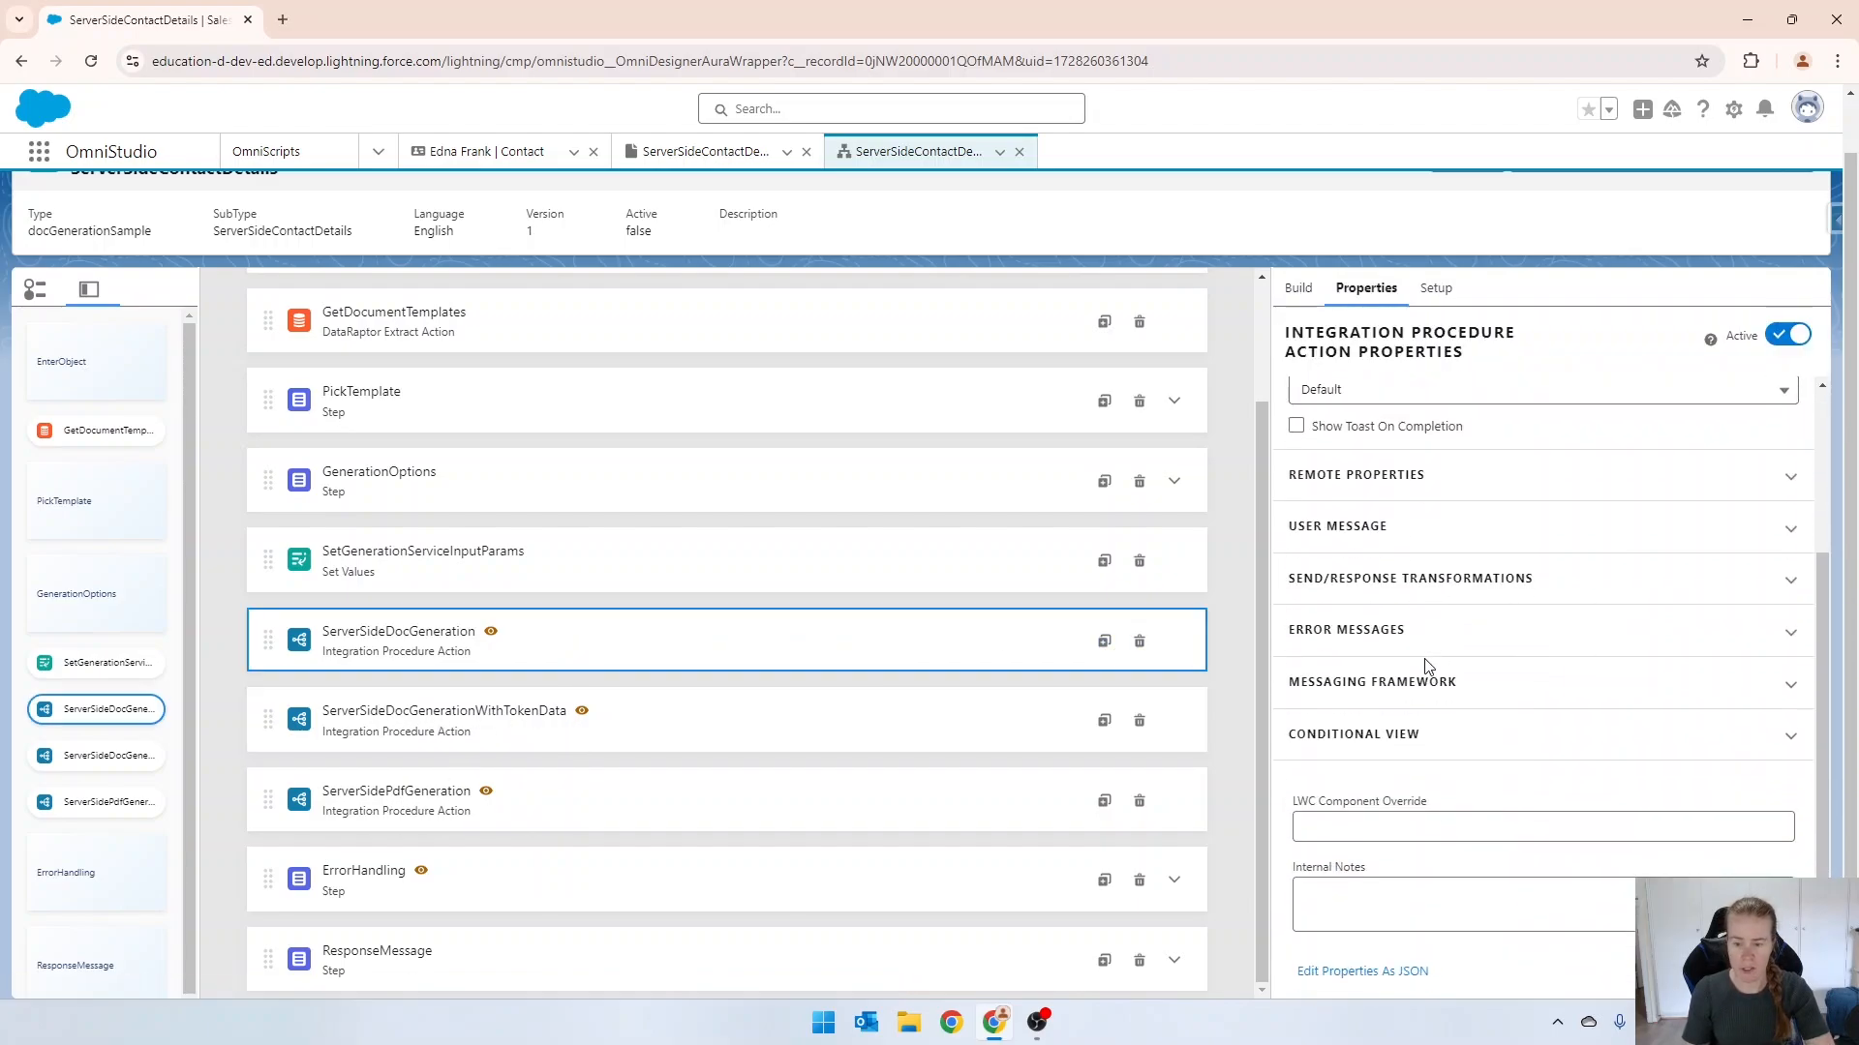
{"action": "left_click", "coordinate": [1372, 751]}
{"action": "scroll", "coordinate": [1385, 736], "scroll_direction": "down", "scroll_amount": 2}
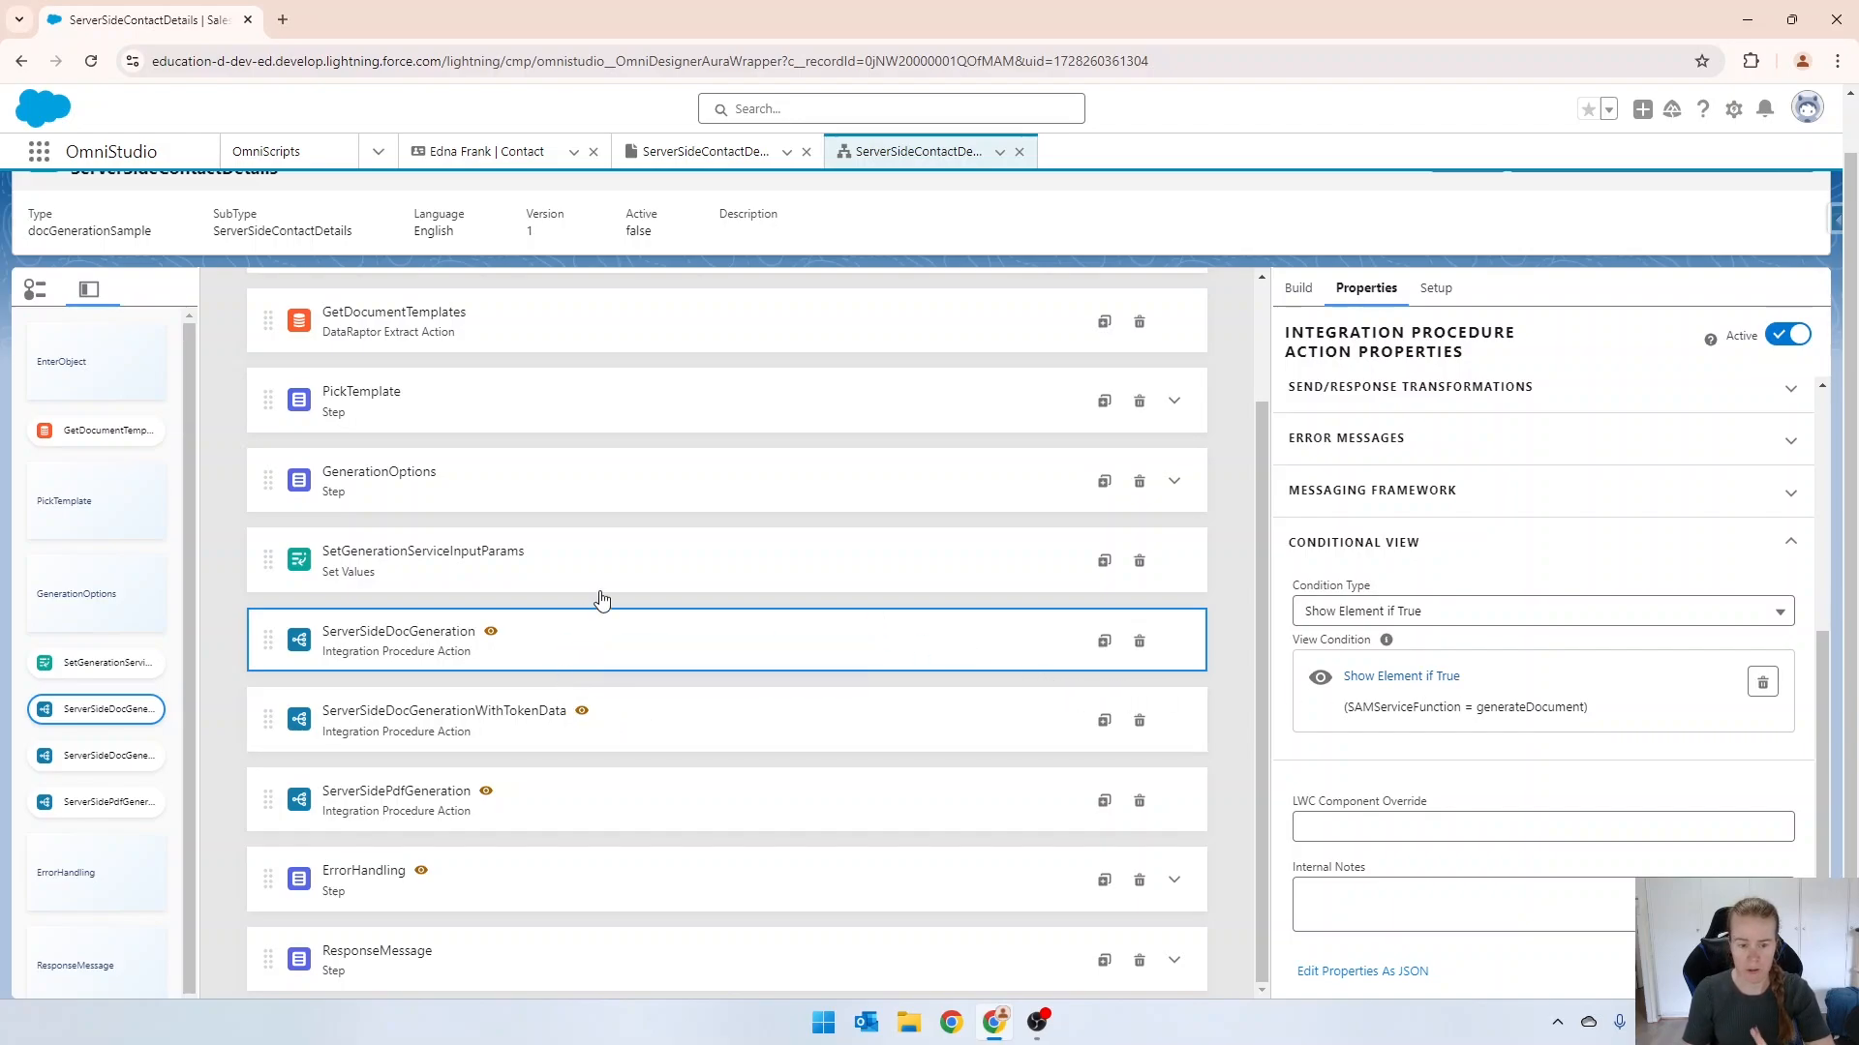
Delete the ServerSideDocGenerationWithTokenData and ServerSidePdfGeneration actions from the OmniScript.
{"action": "left_click", "coordinate": [759, 718]}
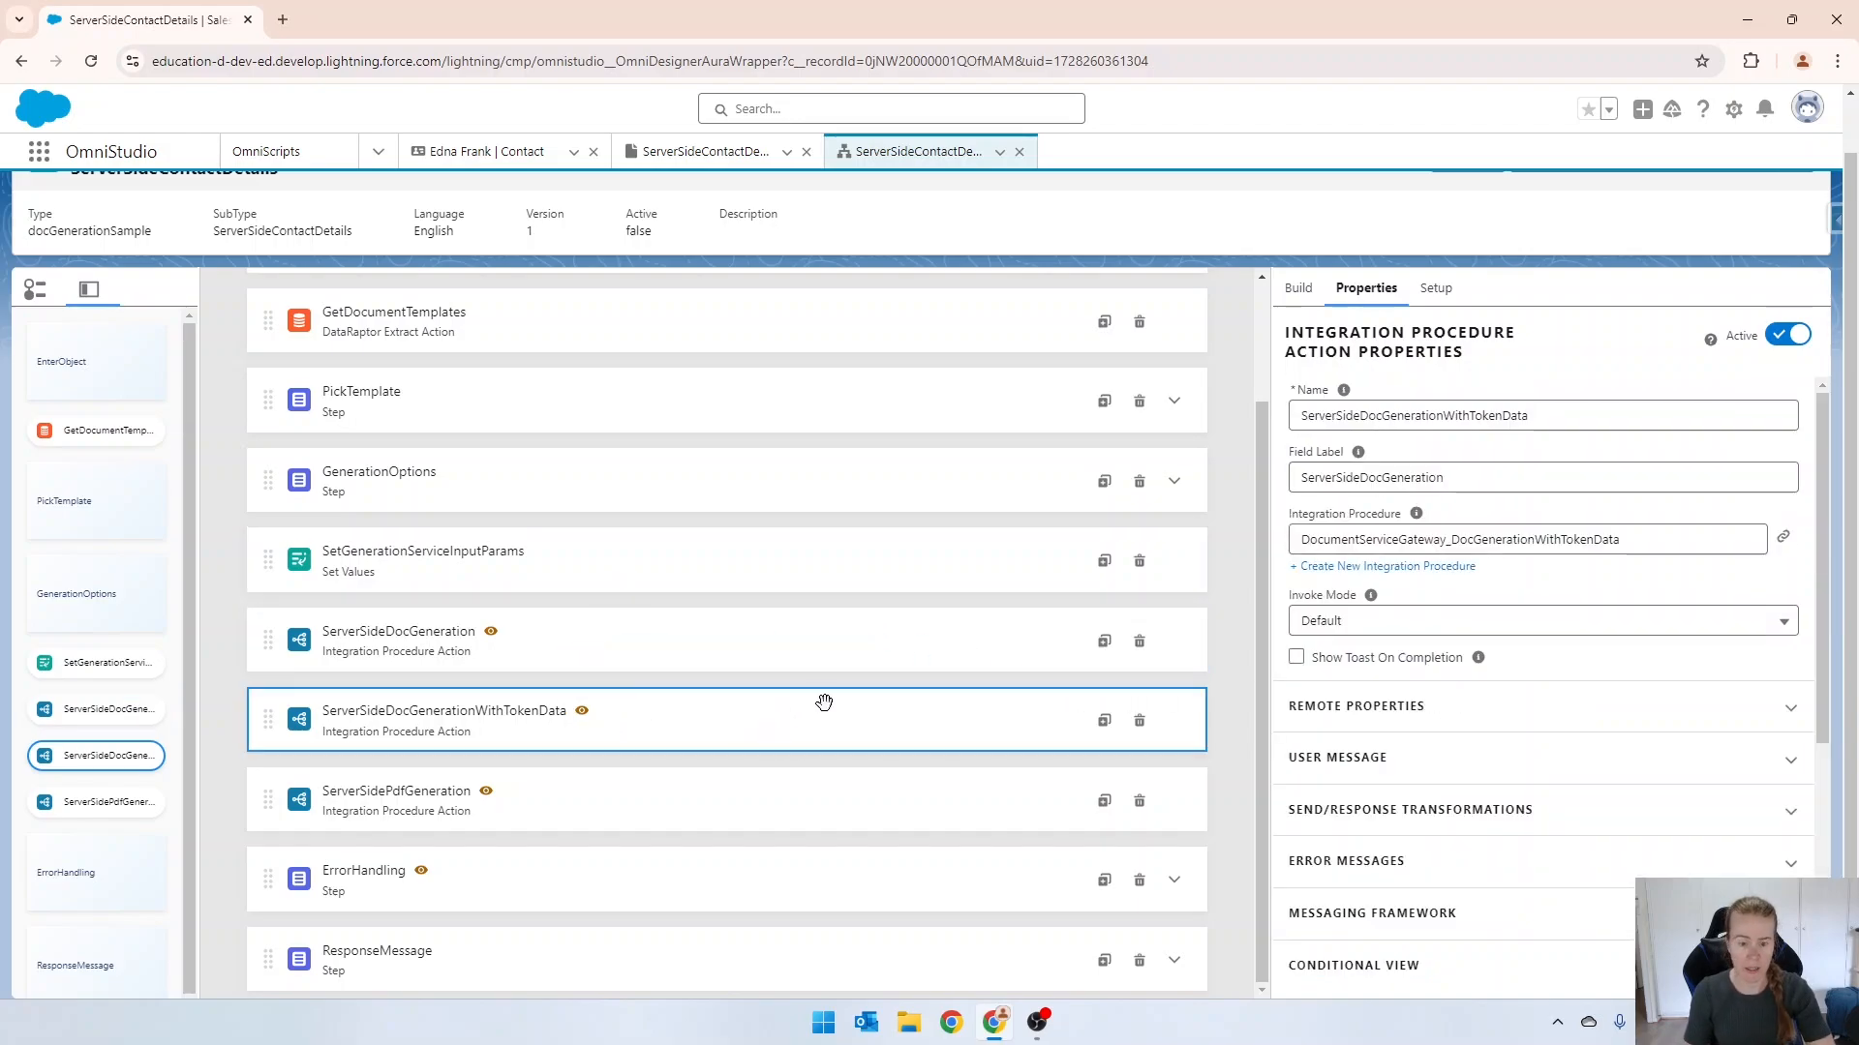
{"action": "left_click", "coordinate": [1140, 726]}
{"action": "left_click", "coordinate": [1182, 581]}
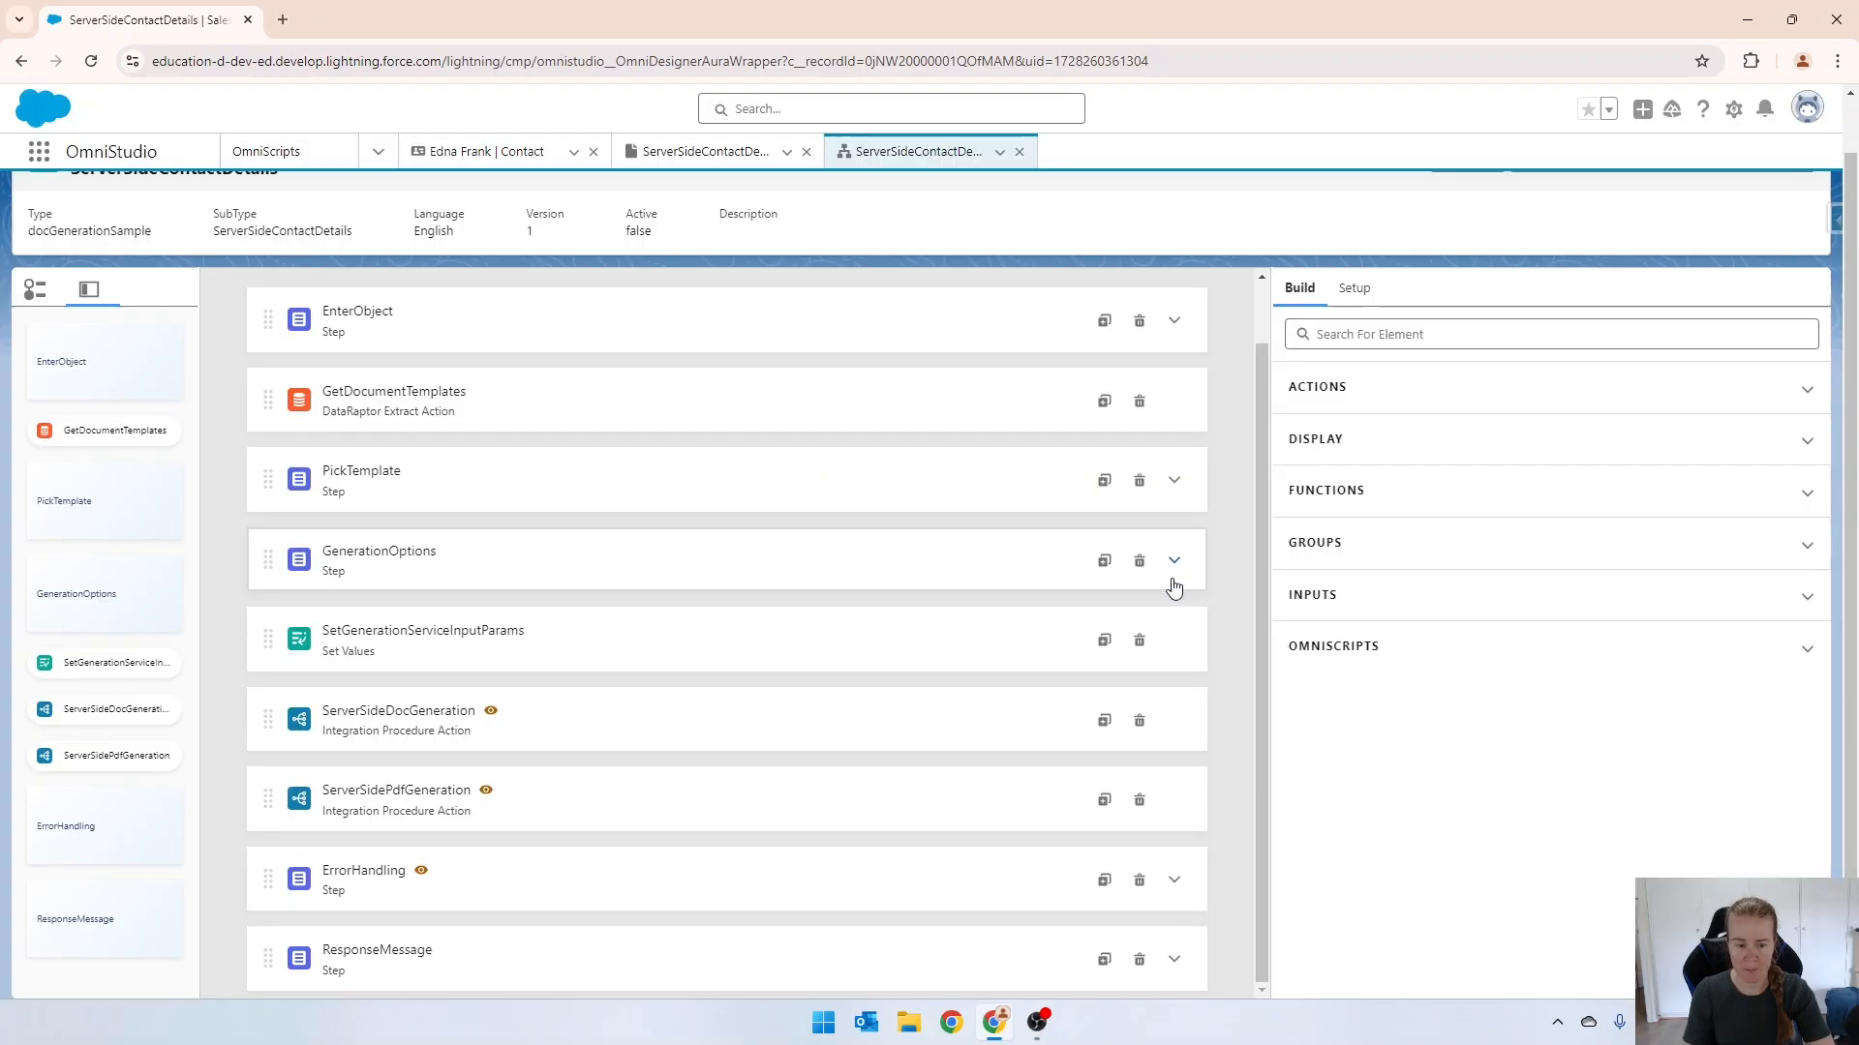
{"action": "left_click", "coordinate": [767, 809]}
{"action": "left_click", "coordinate": [1139, 800]}
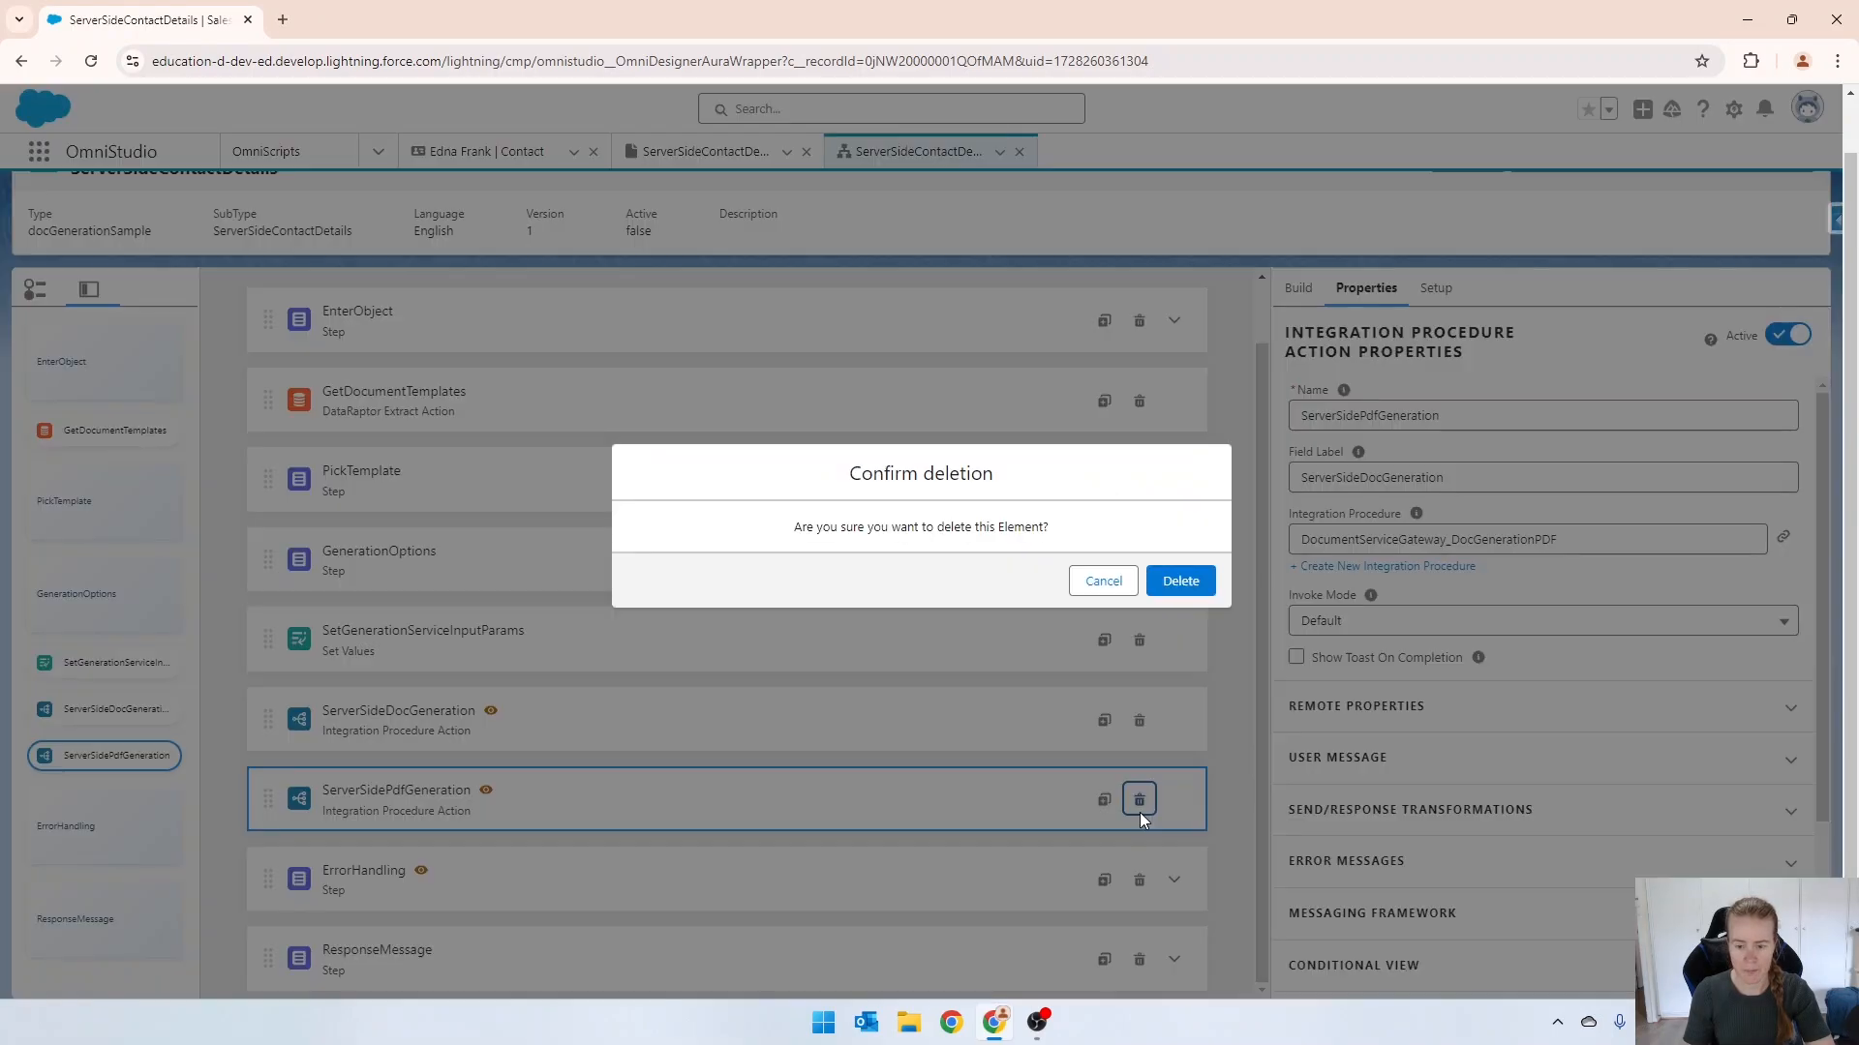
{"action": "left_click", "coordinate": [1161, 587]}
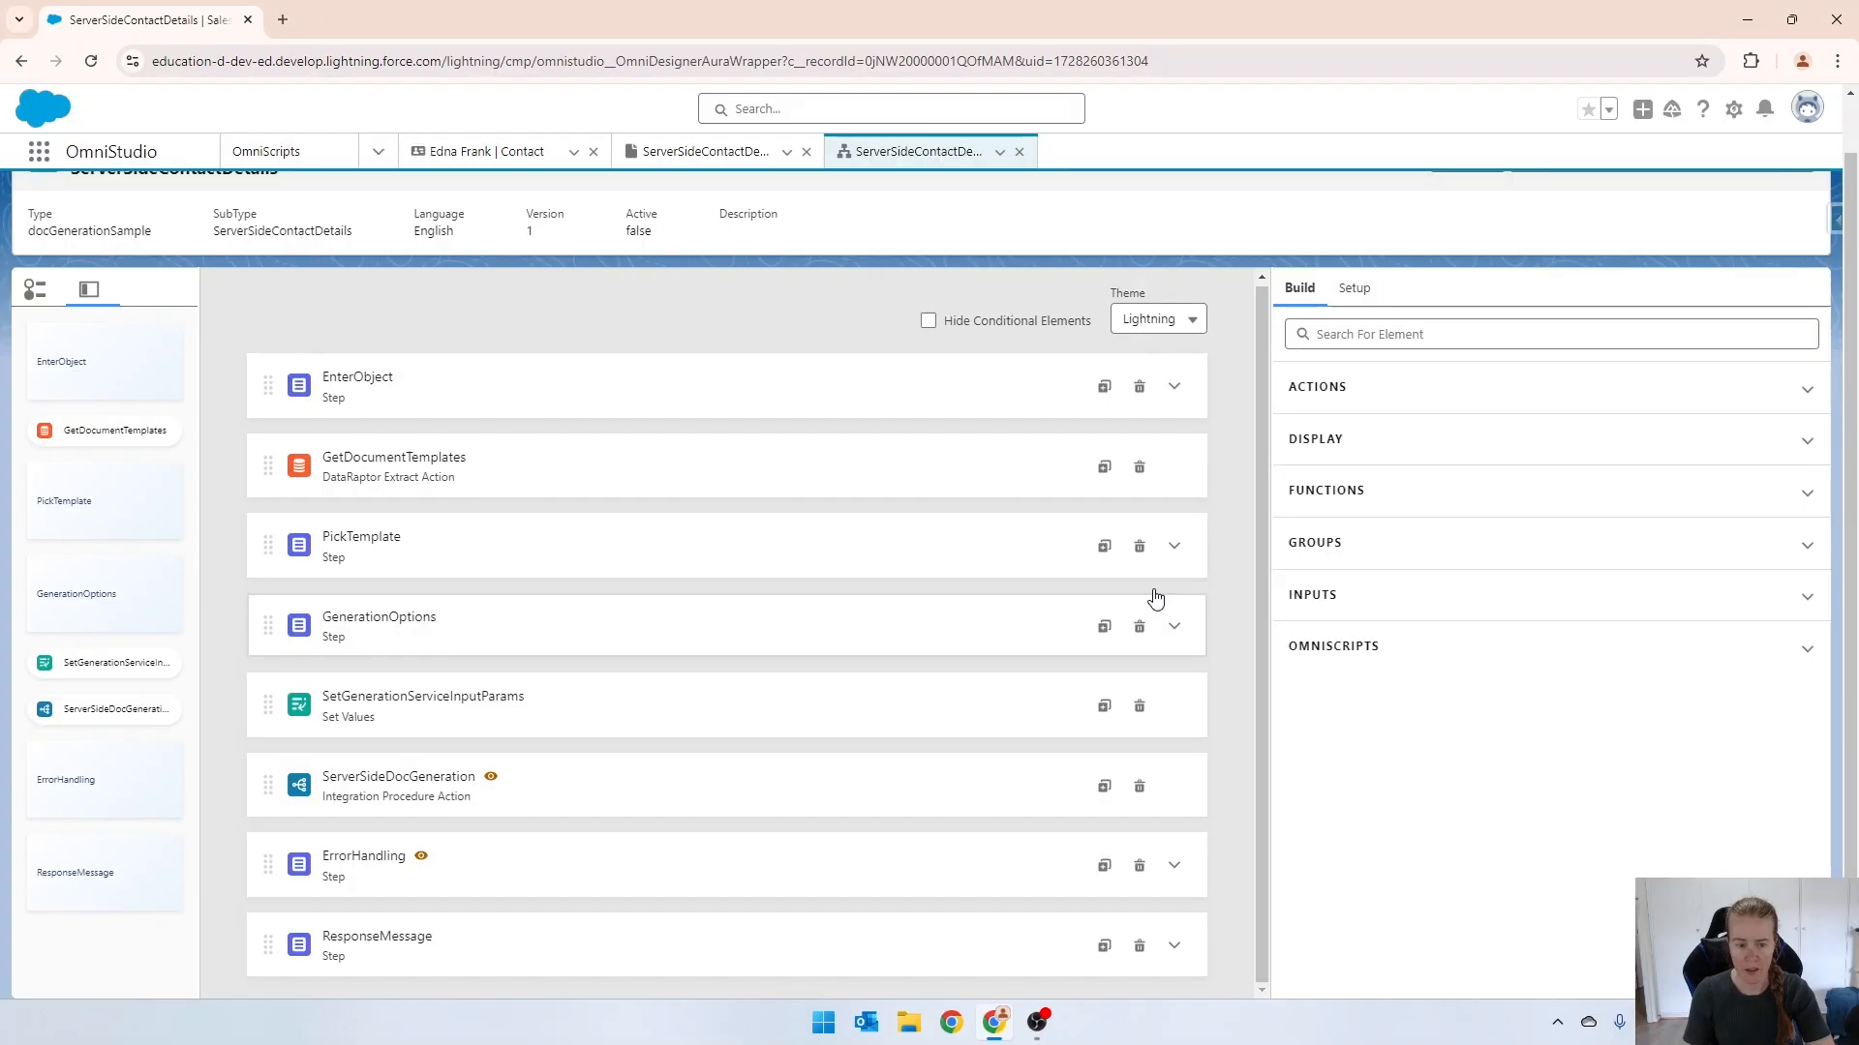
Remove the SAMServiceFunction = generateDocument view condition from the ServerSideDocGeneration action.
{"action": "left_click", "coordinate": [474, 789]}
{"action": "scroll", "coordinate": [1437, 661], "scroll_direction": "down", "scroll_amount": 3}
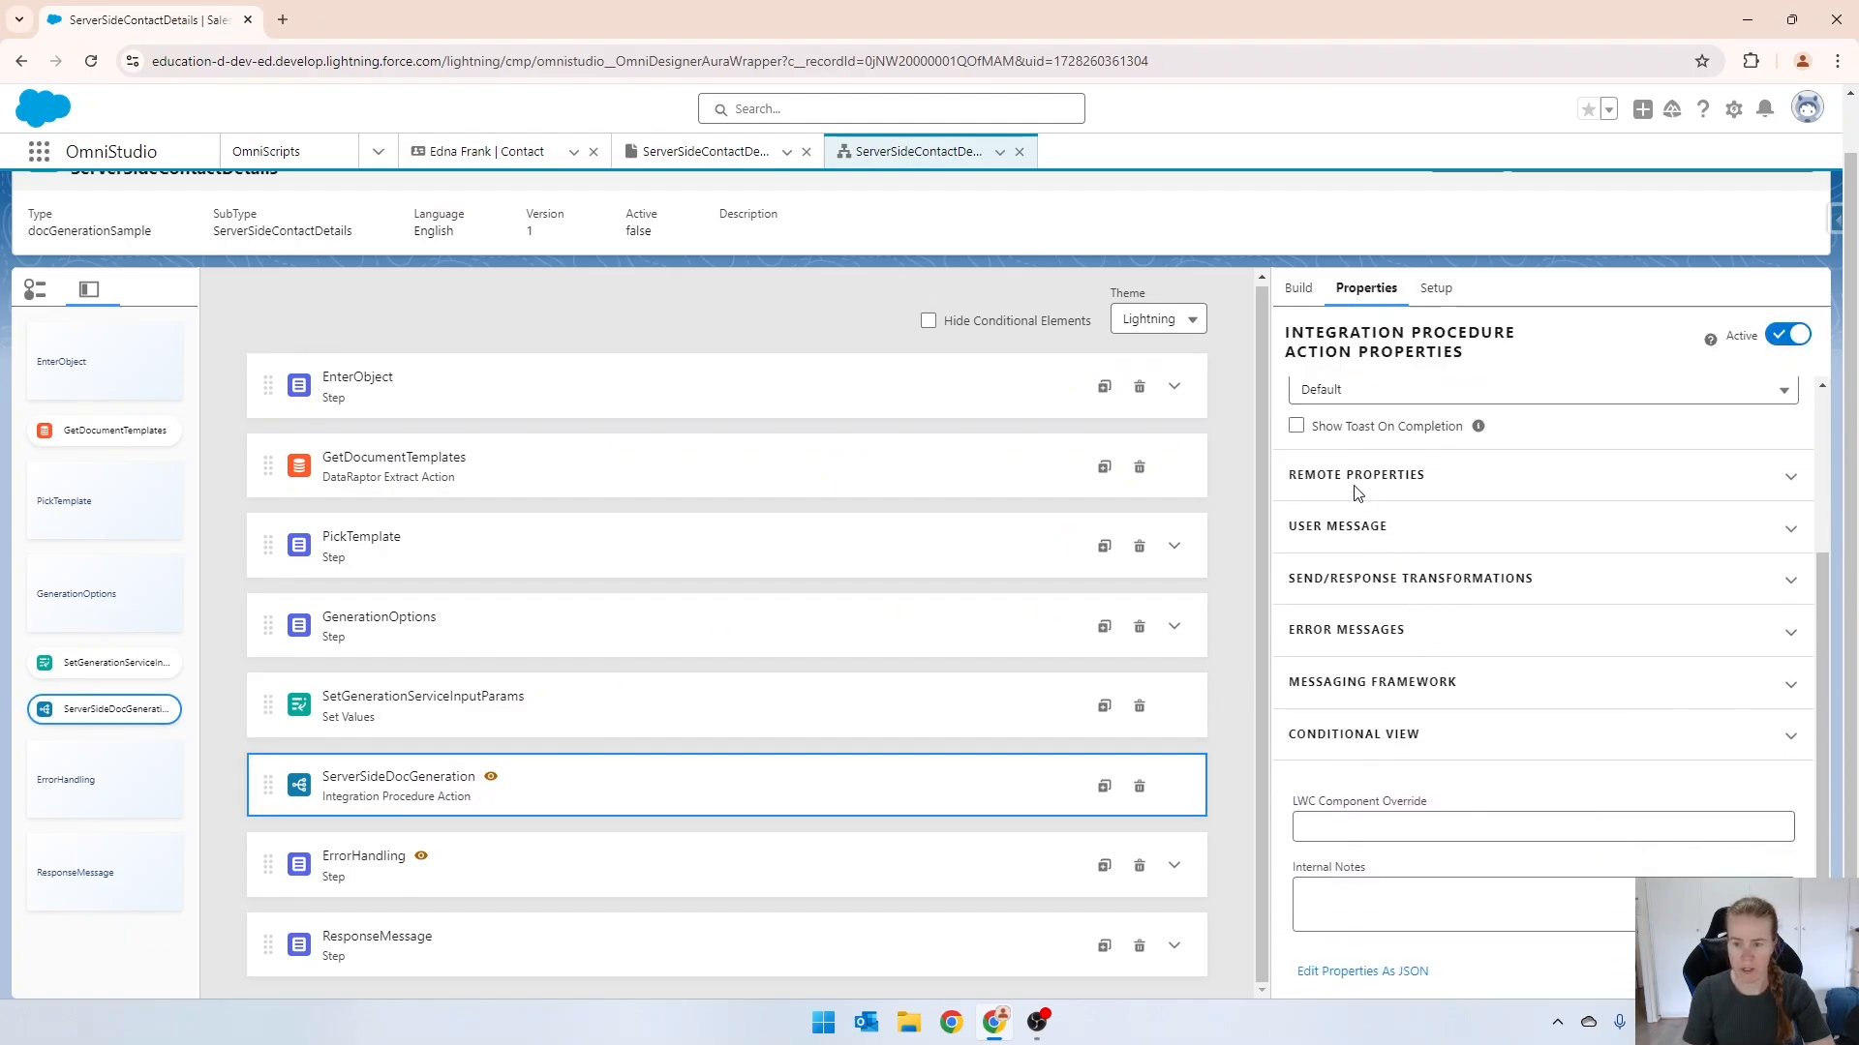
{"action": "left_click", "coordinate": [1351, 737]}
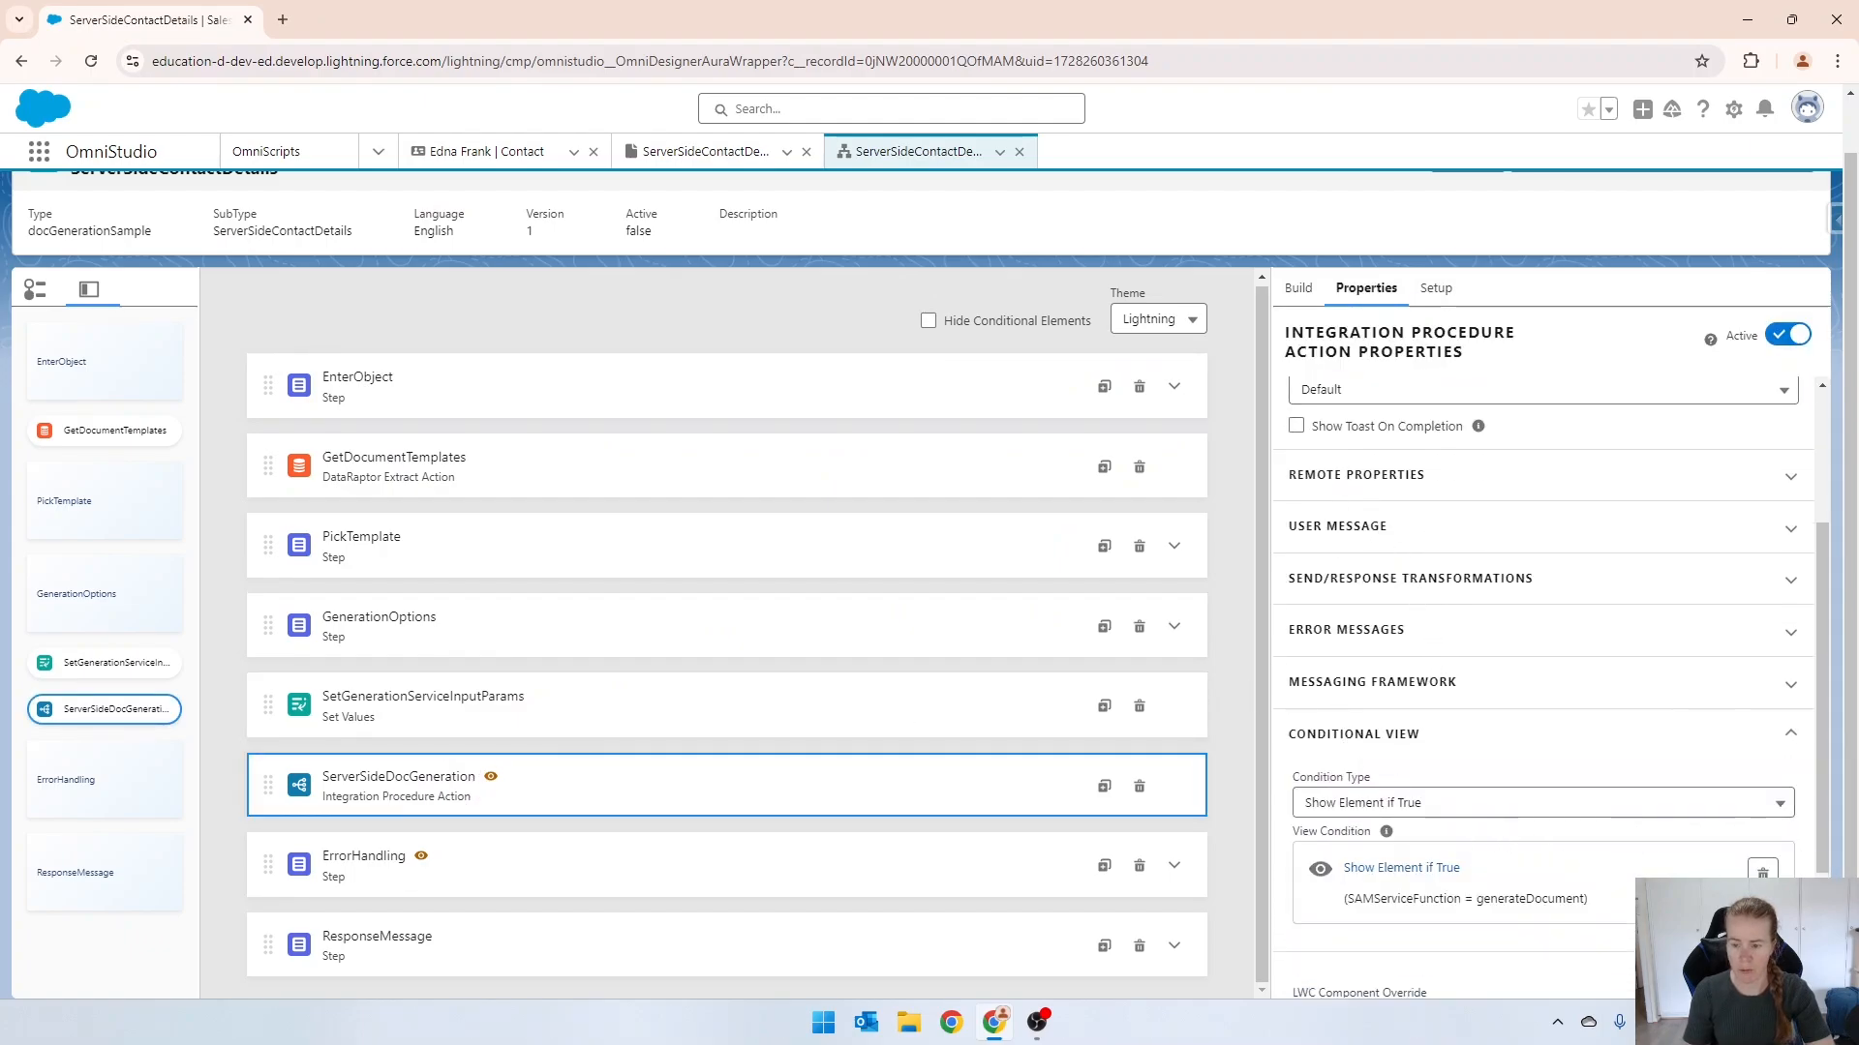
{"action": "left_click", "coordinate": [1762, 870]}
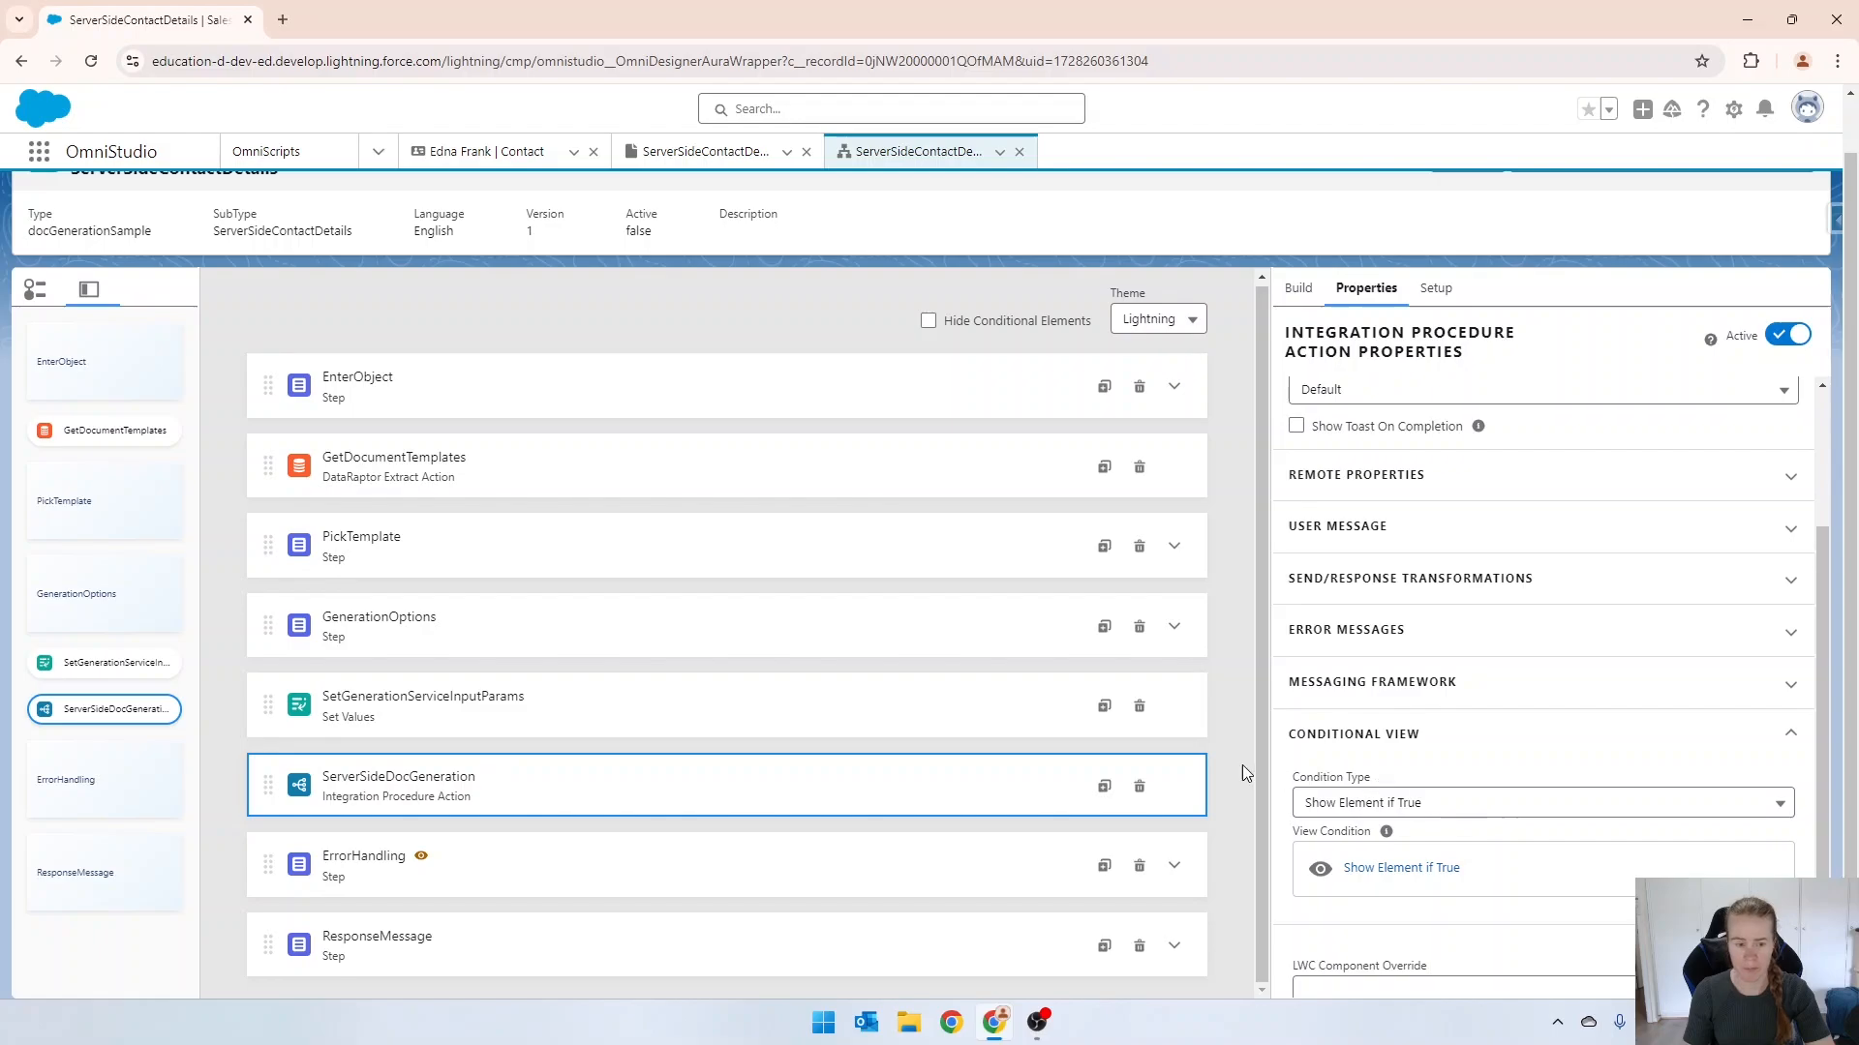
Replace the templateId value in ServerSideDocGeneration's extra payload with the copied document template record ID.
{"action": "left_click", "coordinate": [1358, 476]}
{"action": "scroll", "coordinate": [1415, 513], "scroll_direction": "down", "scroll_amount": 4}
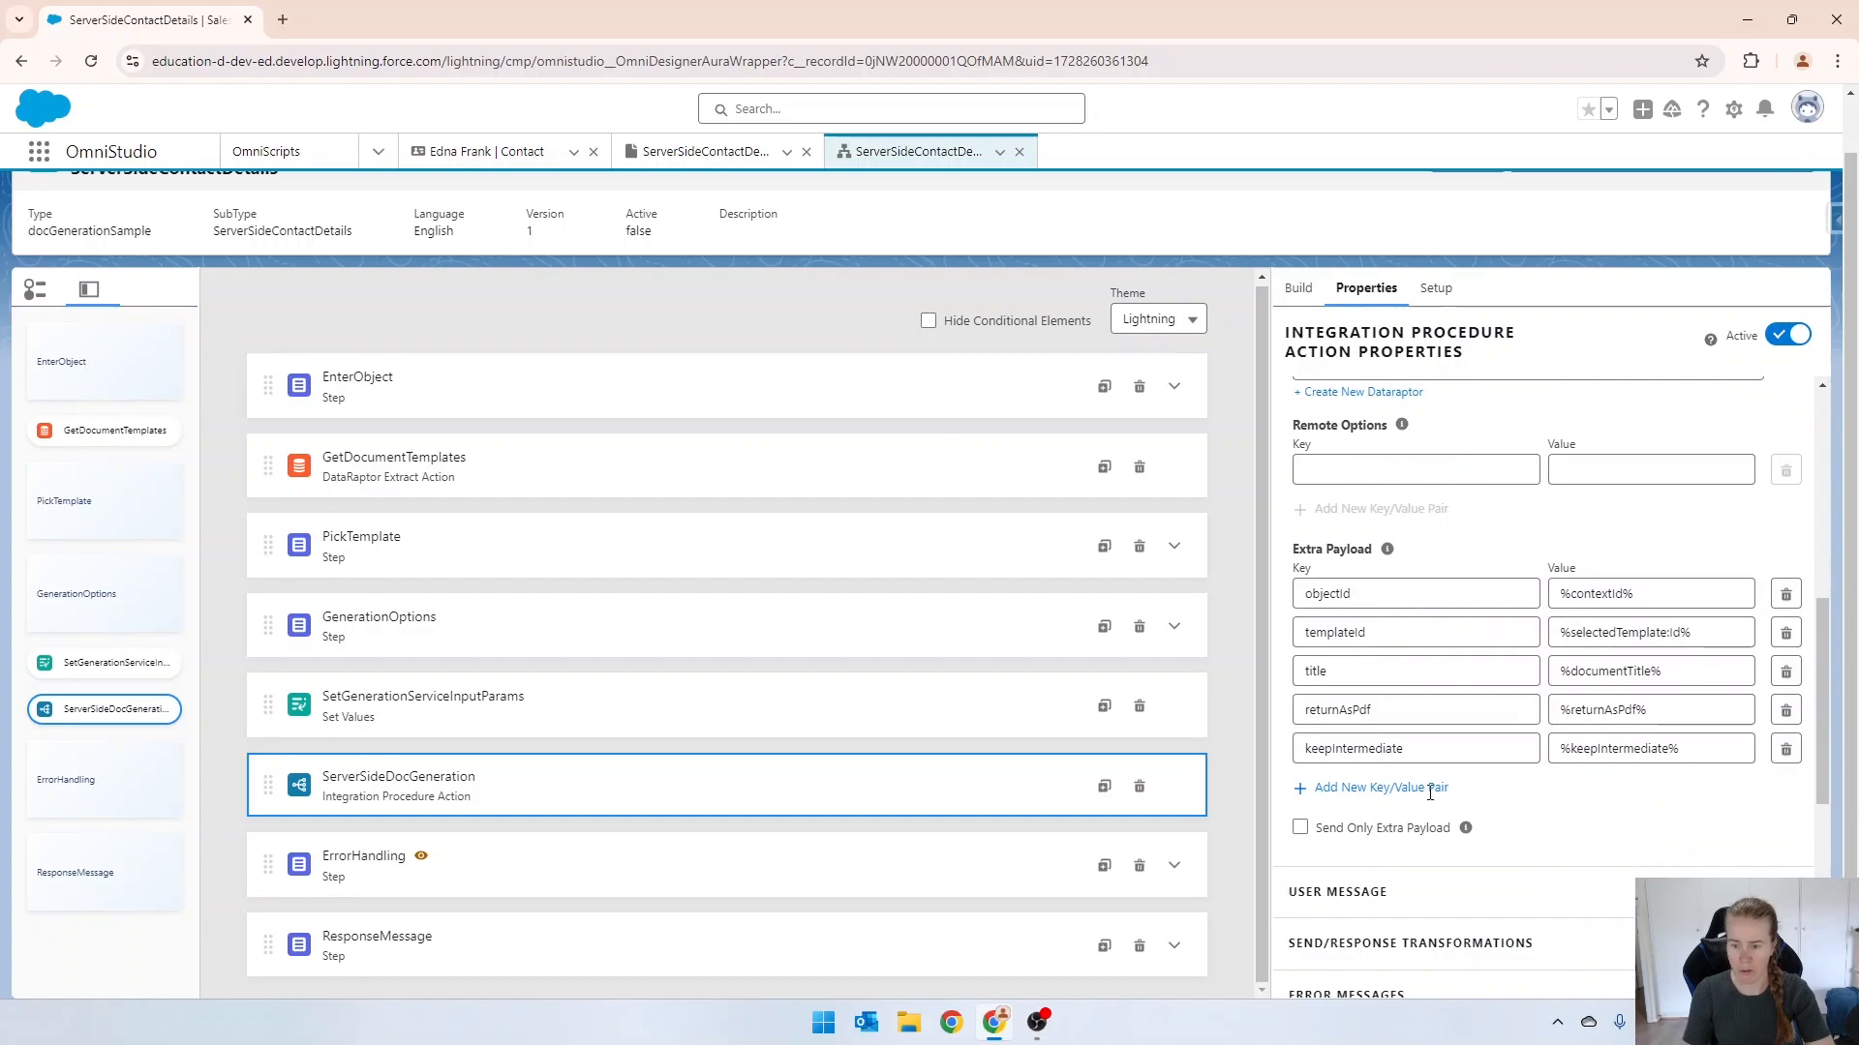
{"action": "left_click_drag", "start_coordinate": [1696, 632], "coordinate": [1557, 633]}
{"action": "type", "text": "2dtW20000000M3lIAE"}
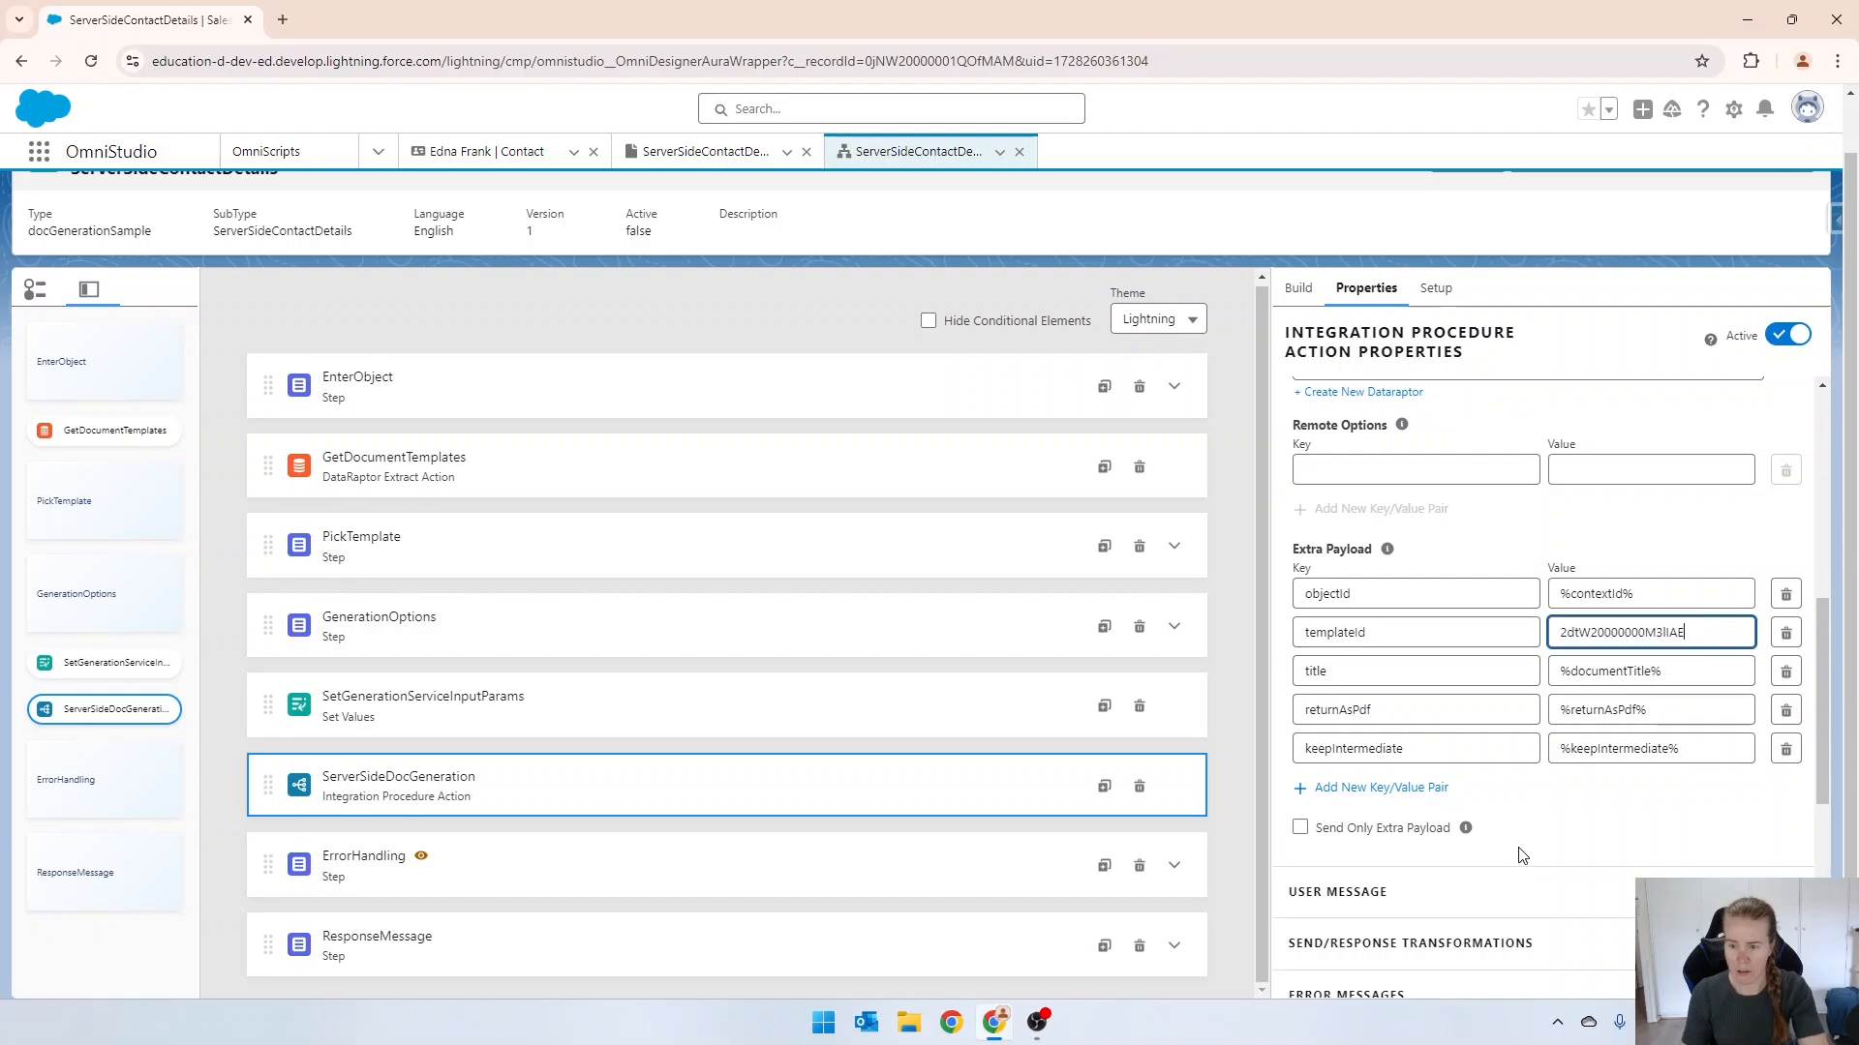
{"action": "left_click", "coordinate": [1714, 522]}
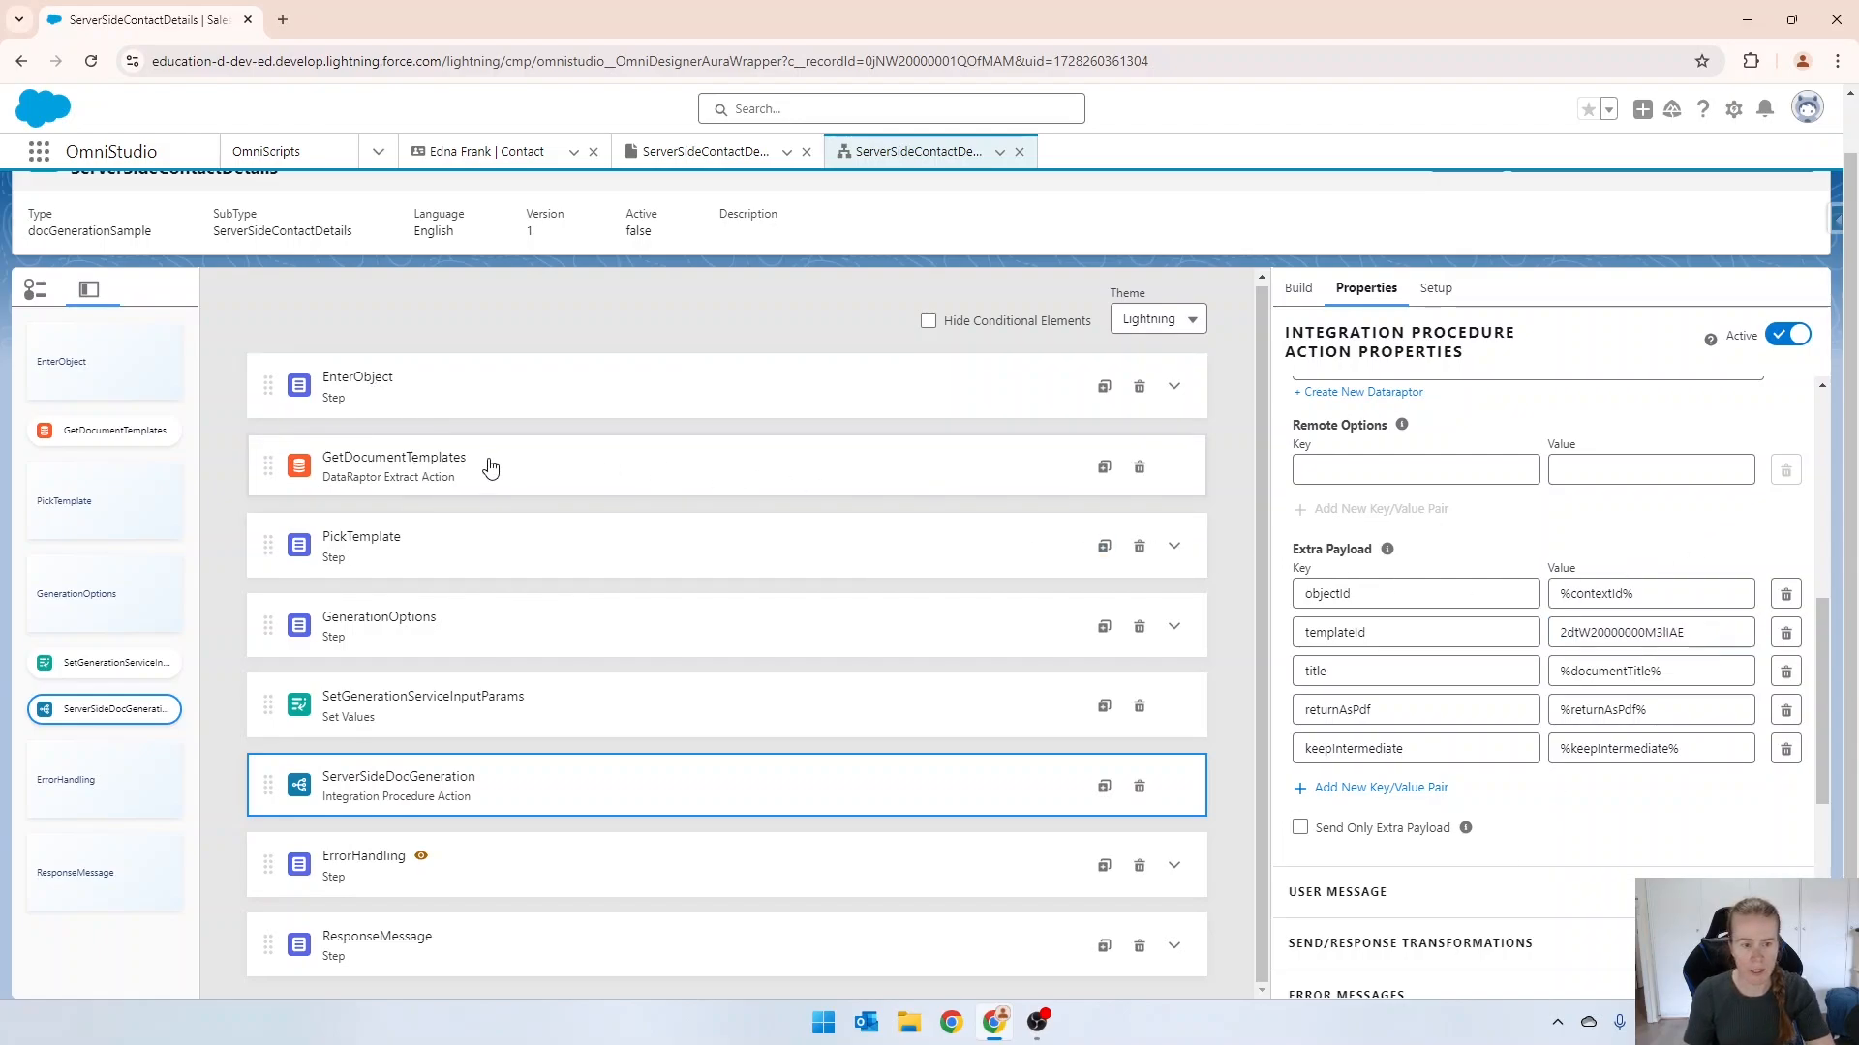
Delete the GetDocumentTemplates extract action and the PickTemplate step from the OmniScript.
{"action": "left_click", "coordinate": [406, 470]}
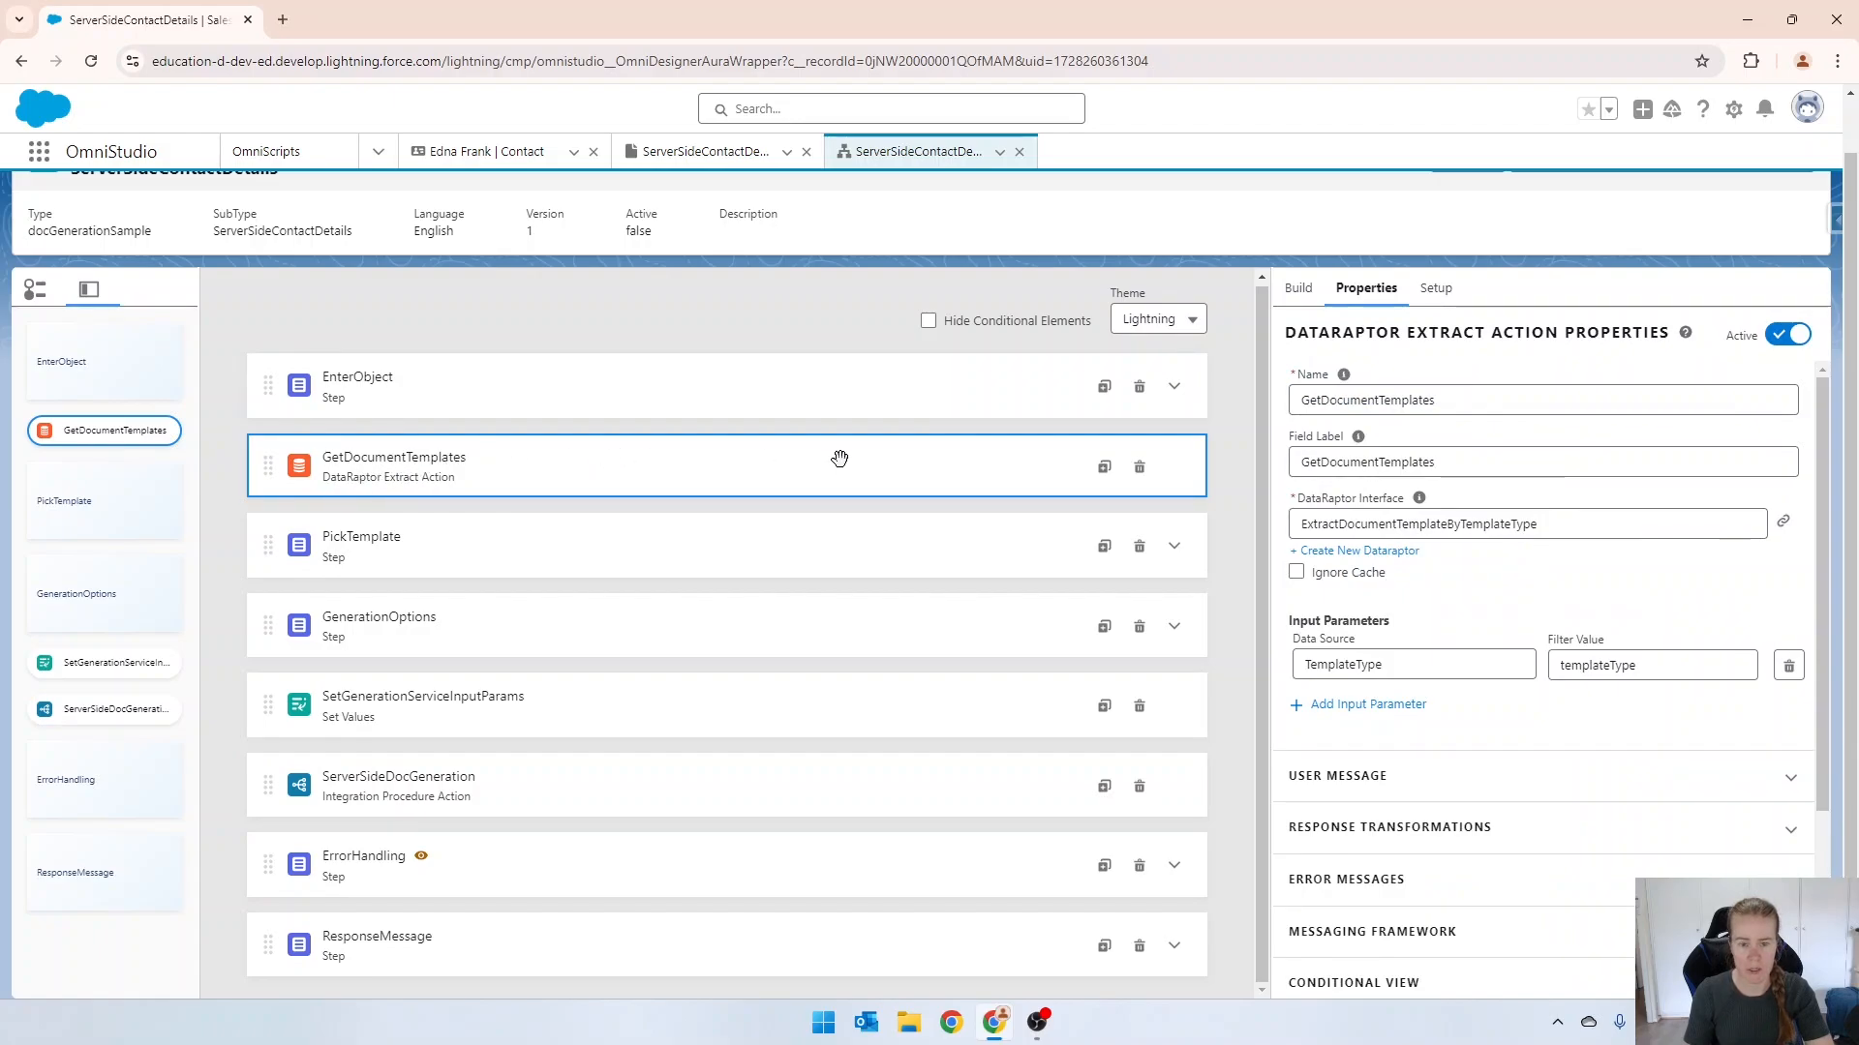
{"action": "left_click", "coordinate": [1140, 468]}
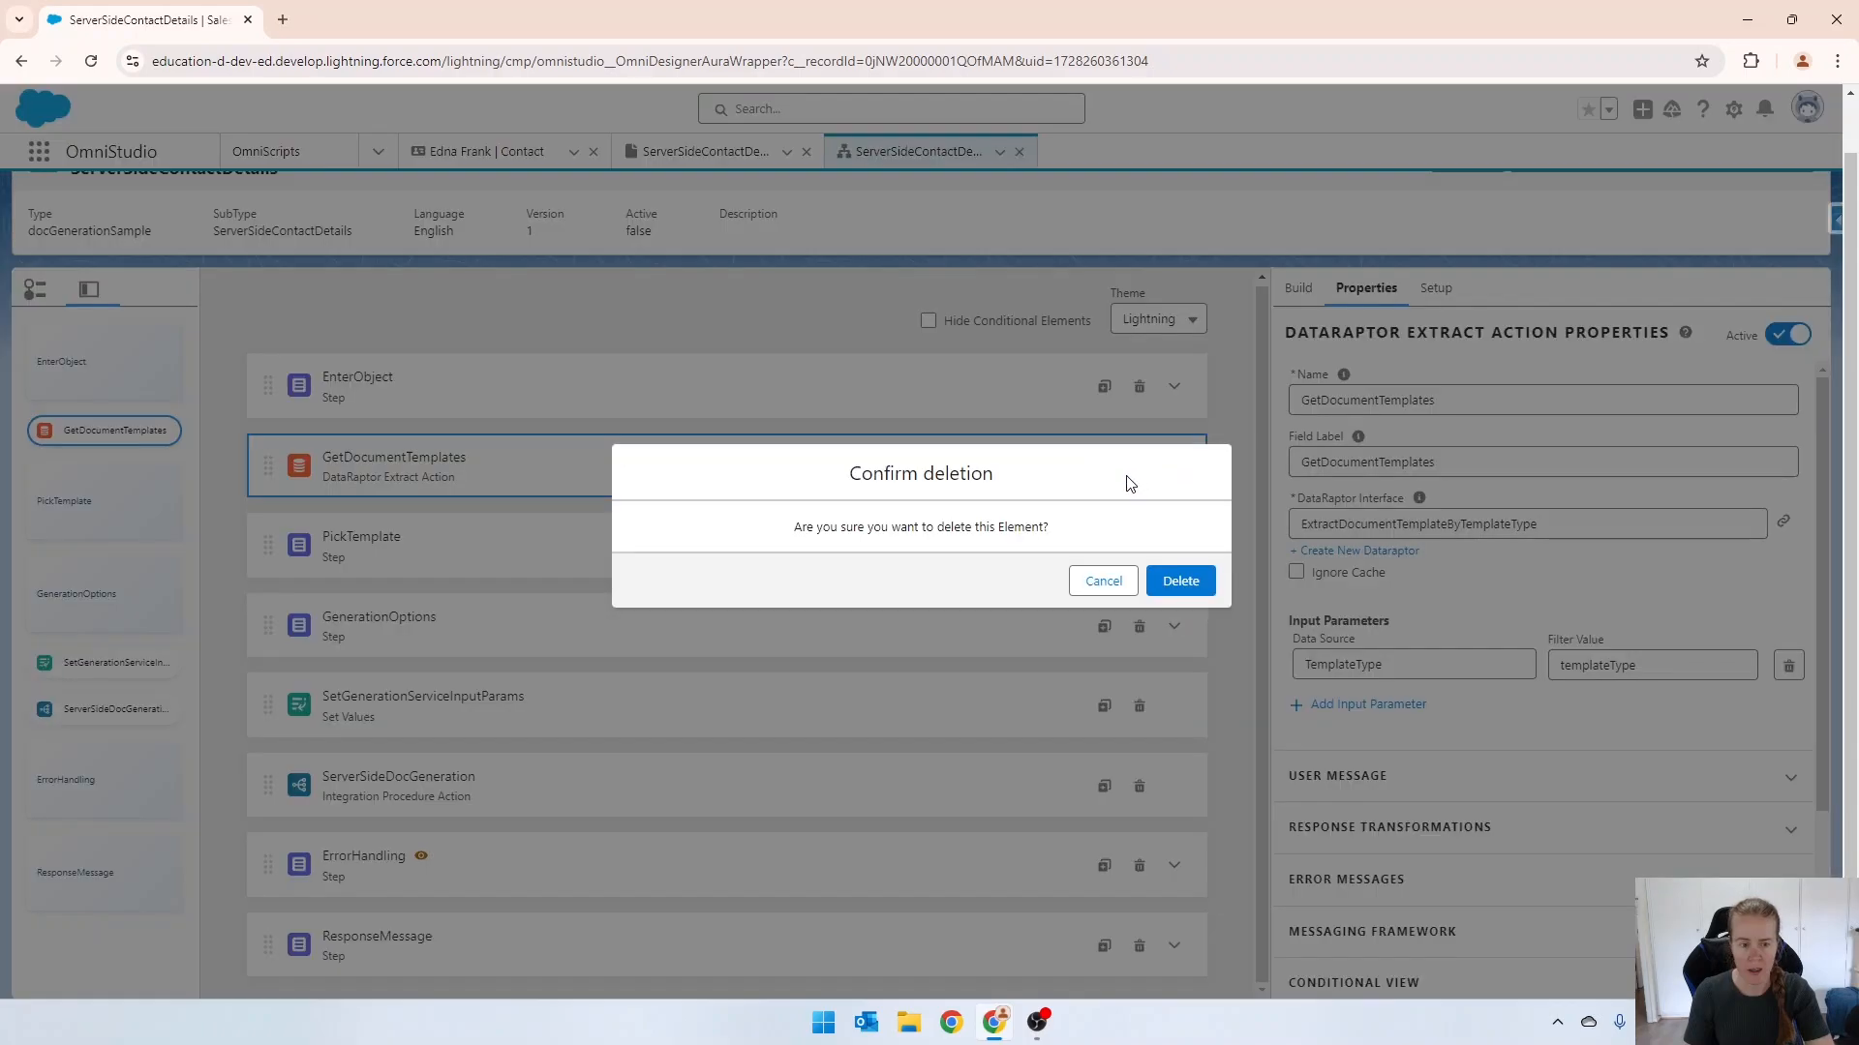
{"action": "left_click", "coordinate": [1180, 581]}
{"action": "left_click", "coordinate": [1055, 488]}
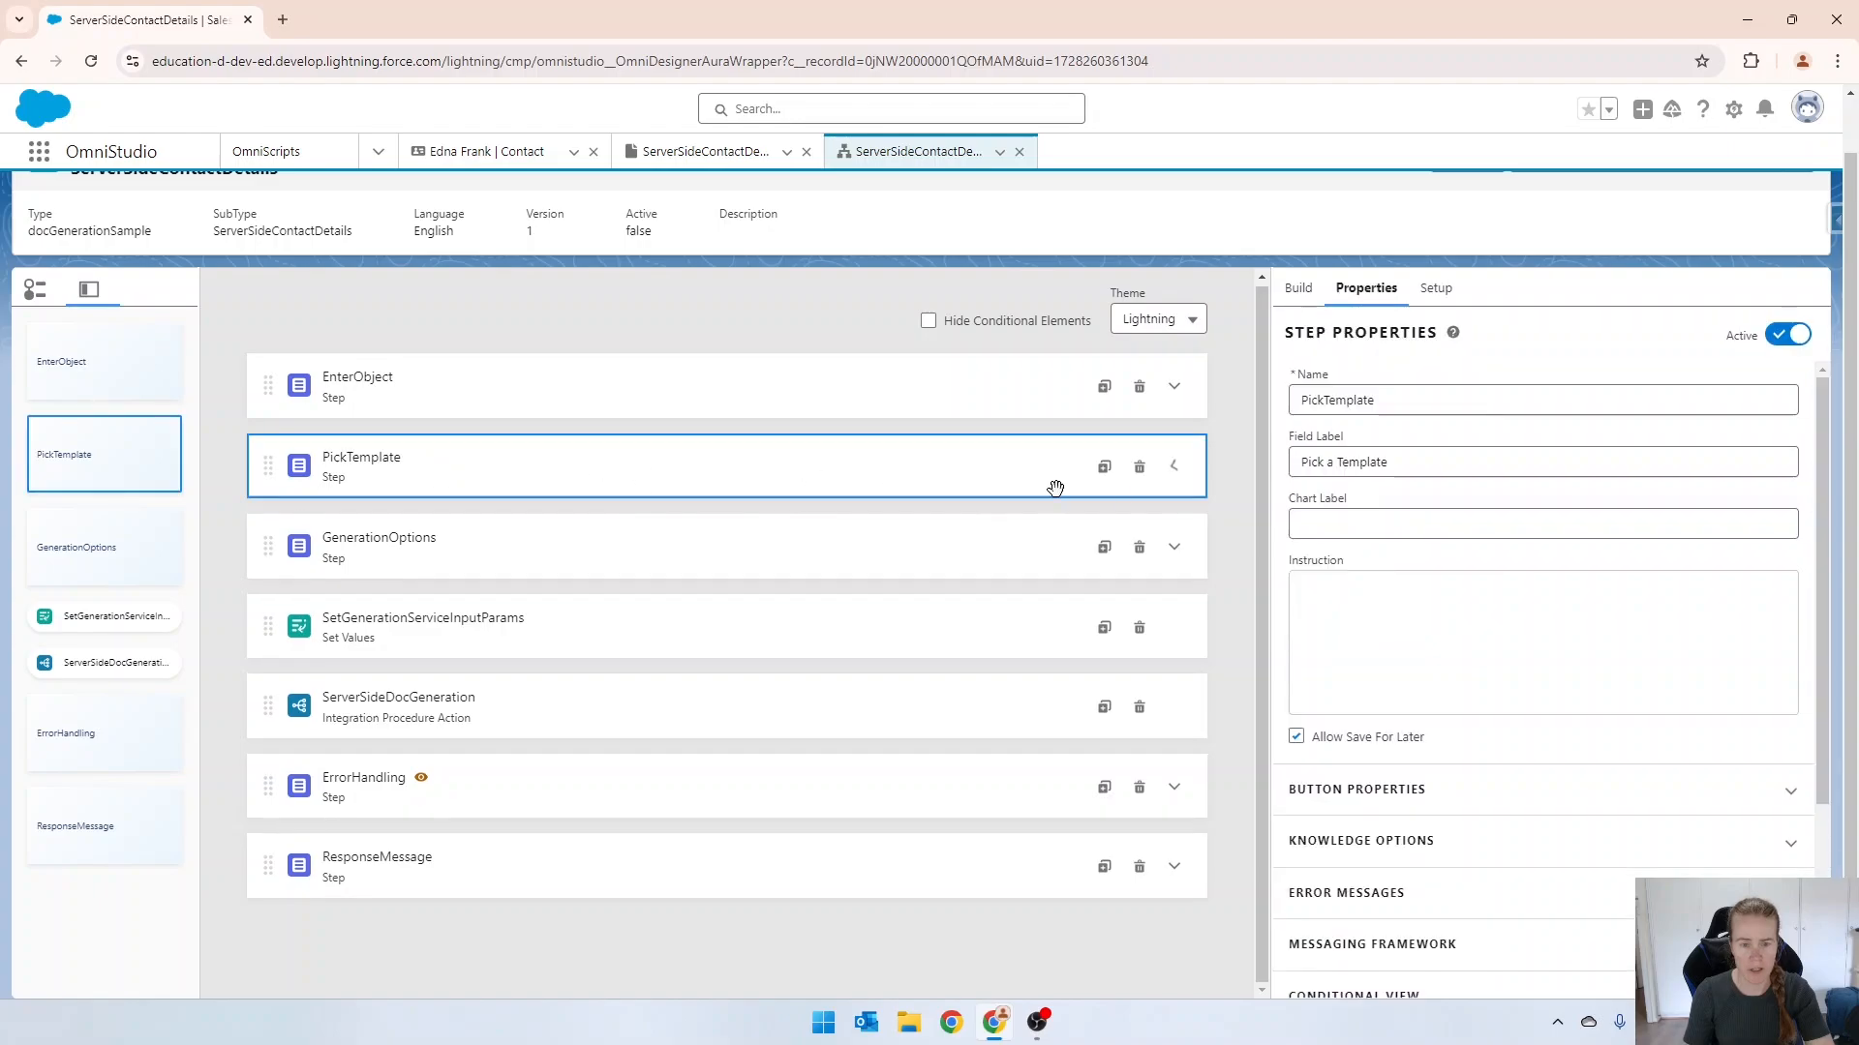
{"action": "left_click", "coordinate": [1139, 468]}
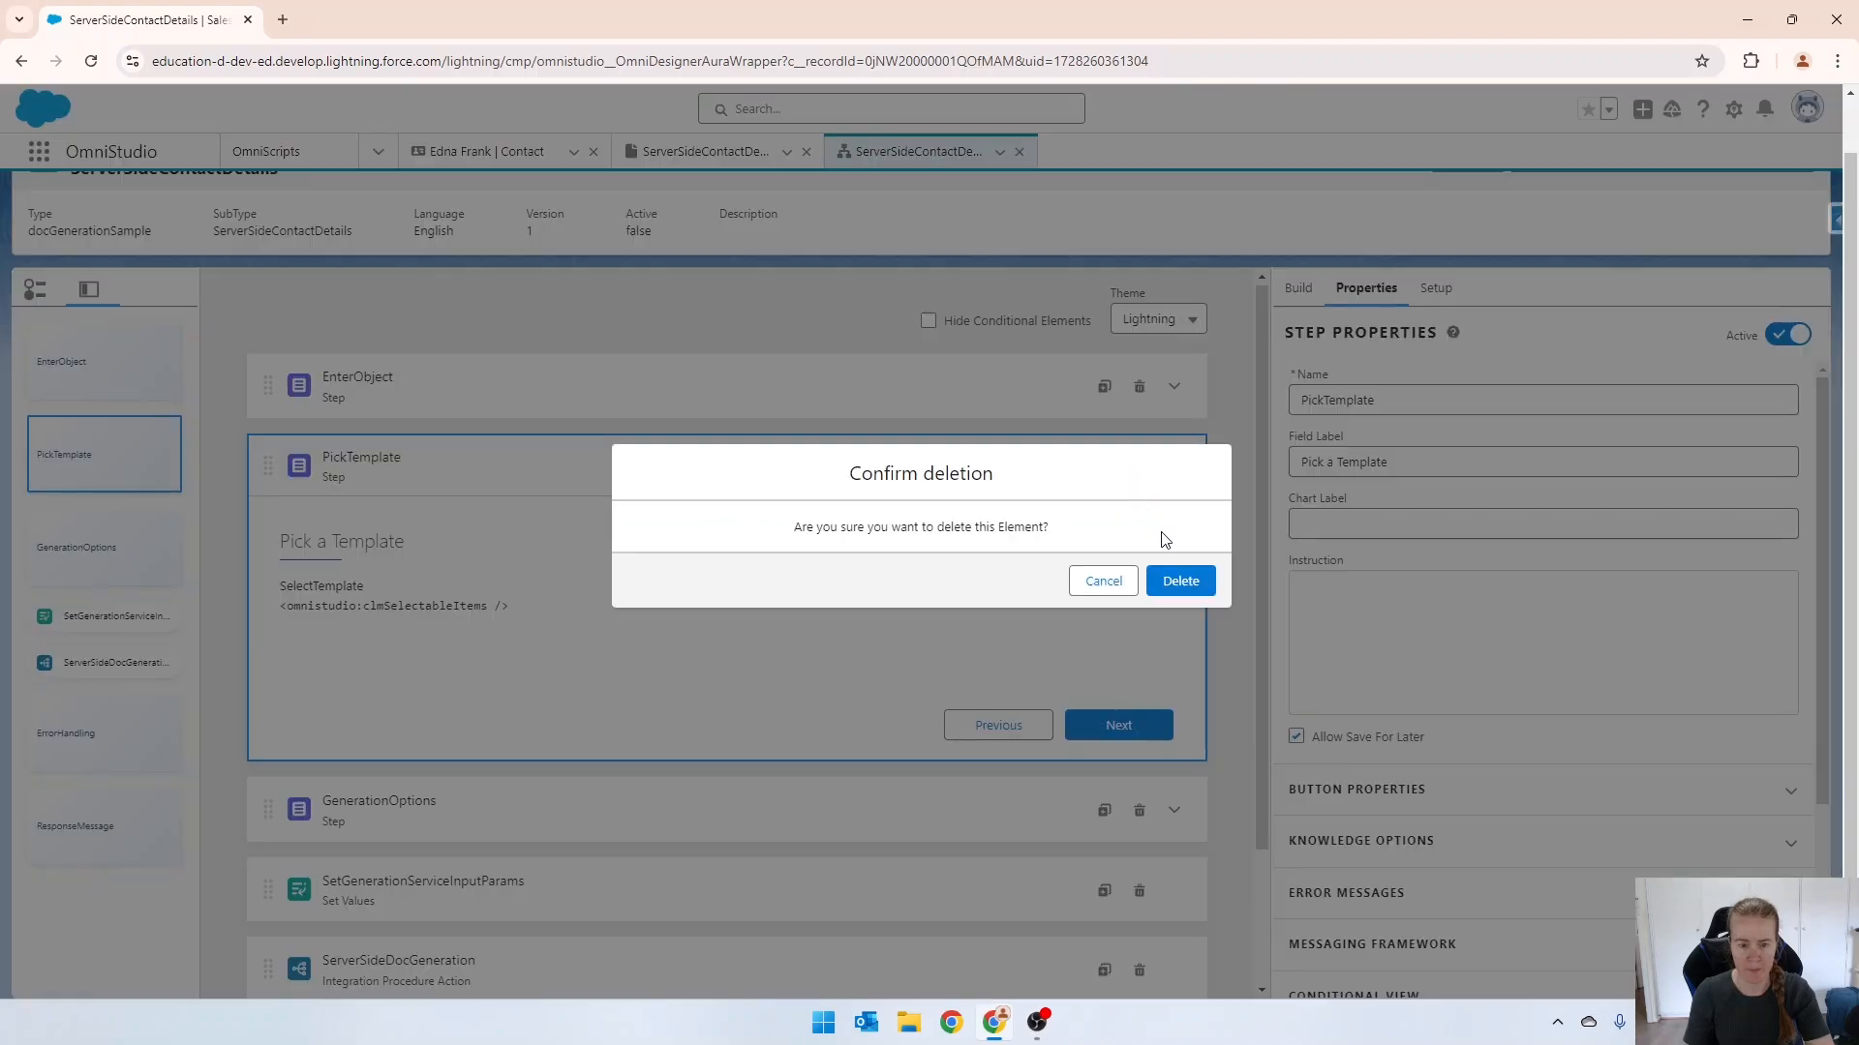
{"action": "left_click", "coordinate": [1180, 581]}
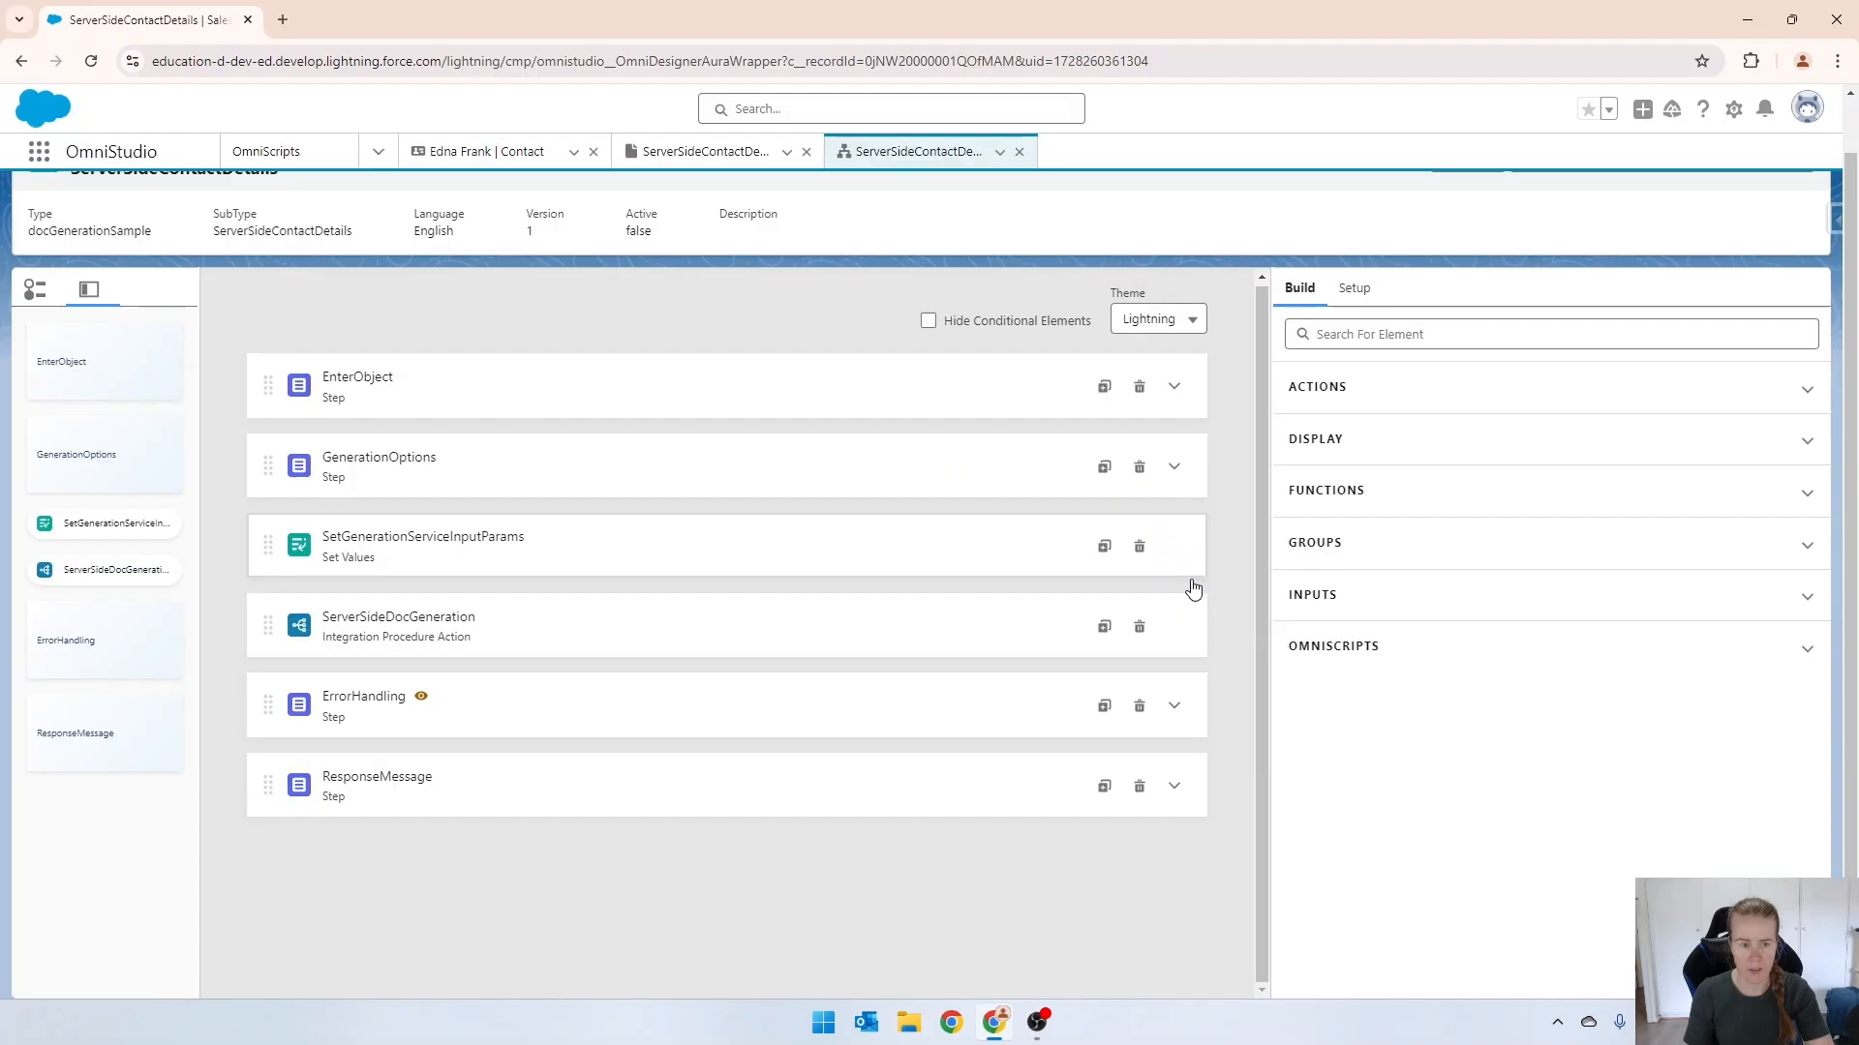
Examine the options of the Service Function and Output File Format fields in the GenerationOptions step.
{"action": "left_click", "coordinate": [431, 484]}
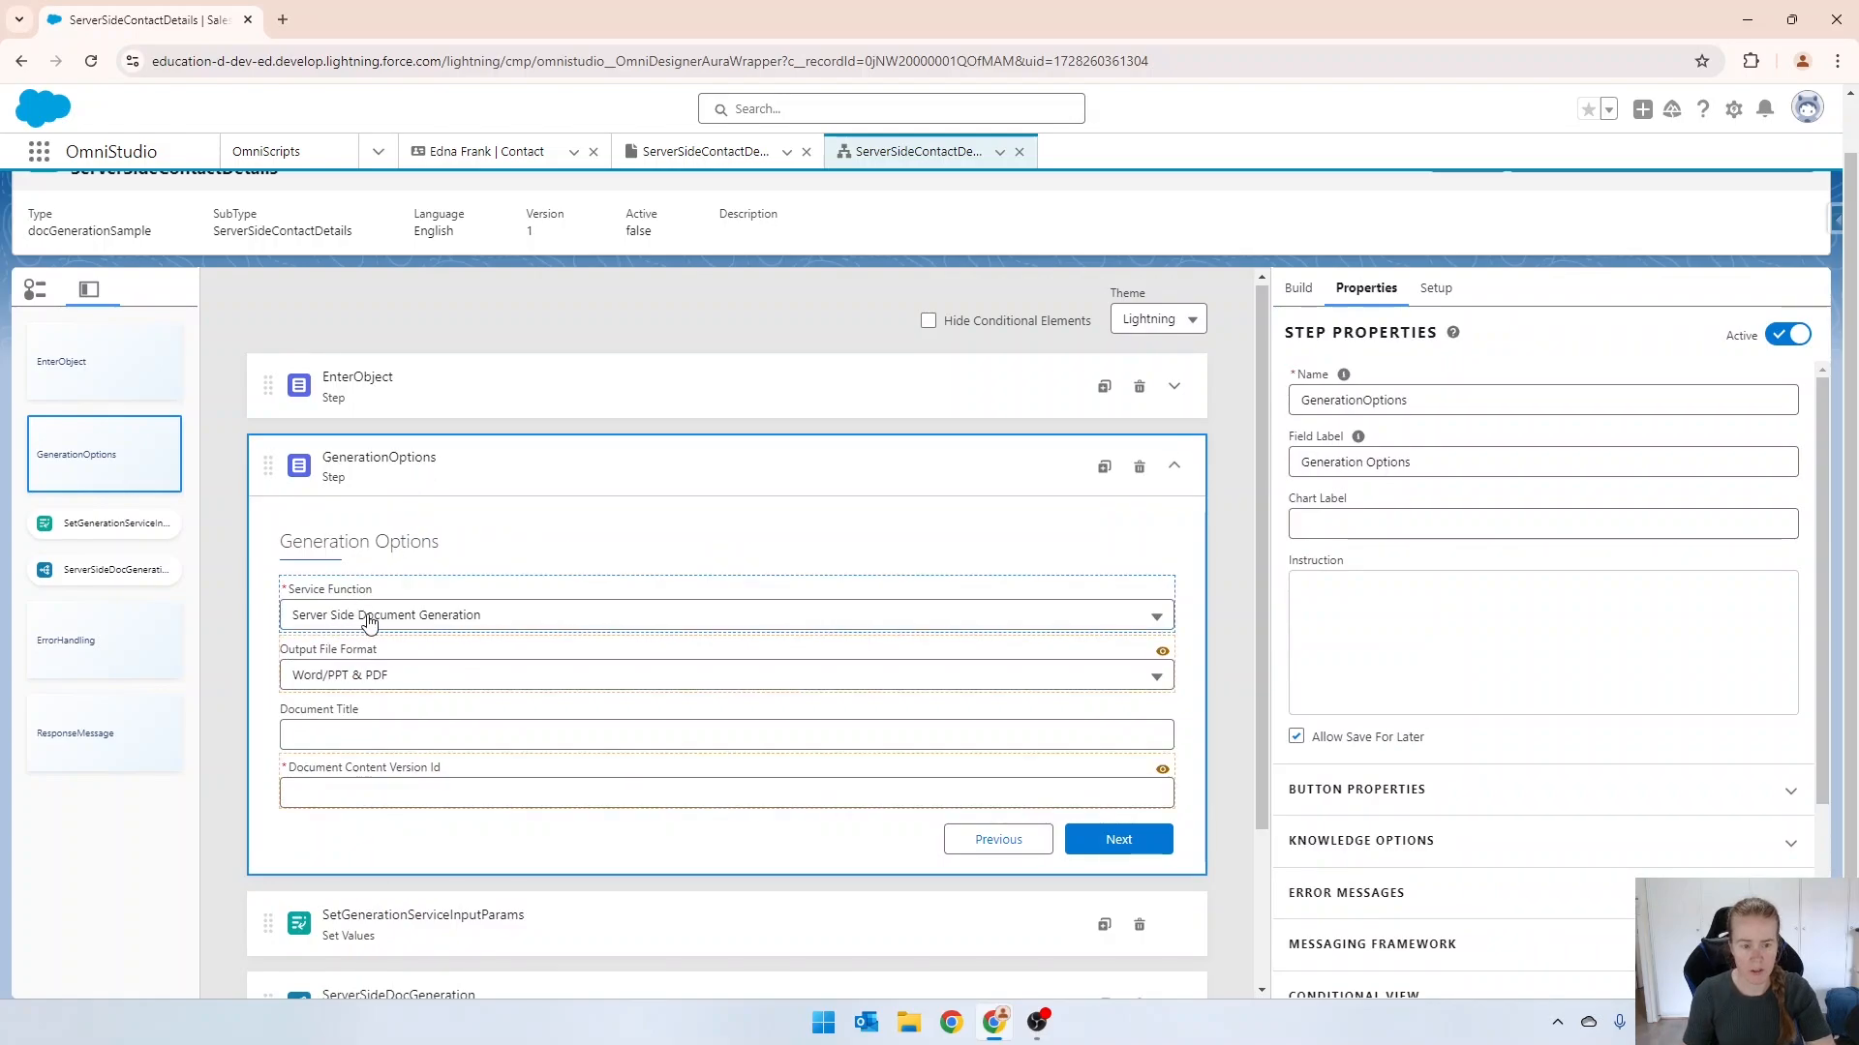
{"action": "left_click", "coordinate": [431, 608]}
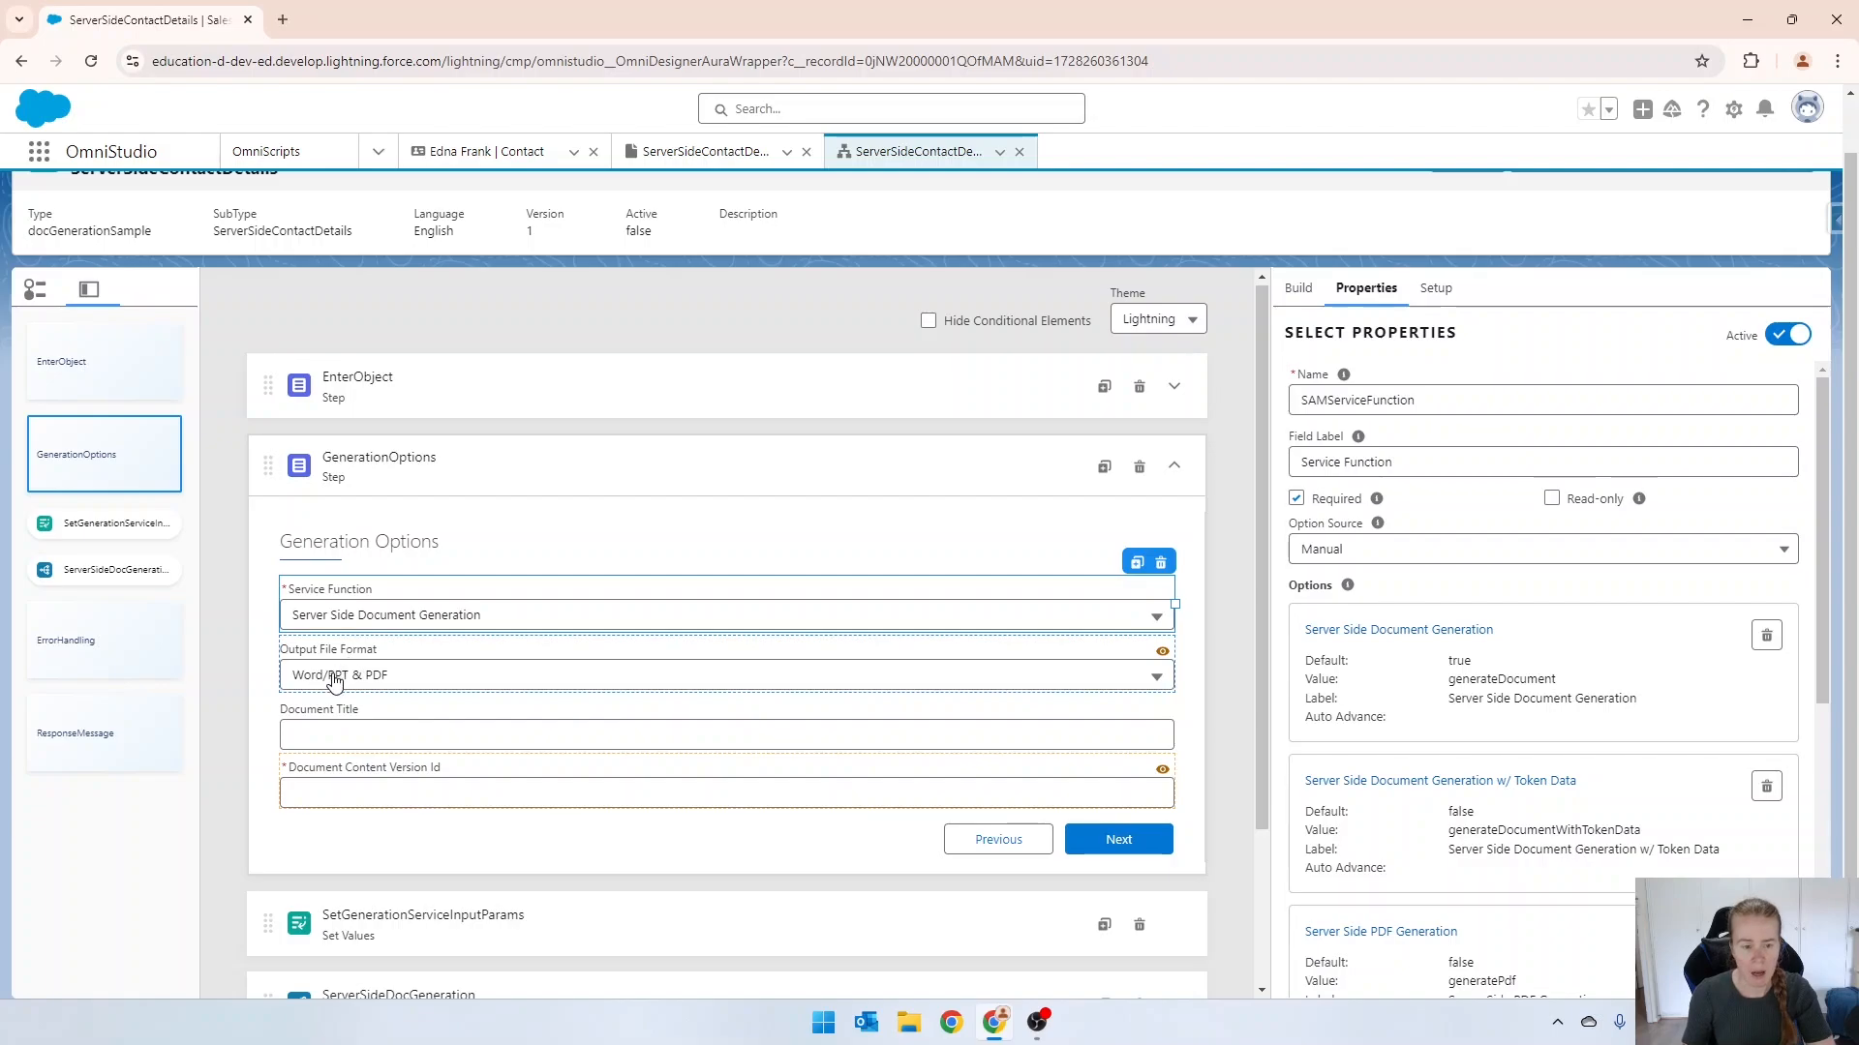
{"action": "left_click", "coordinate": [334, 681]}
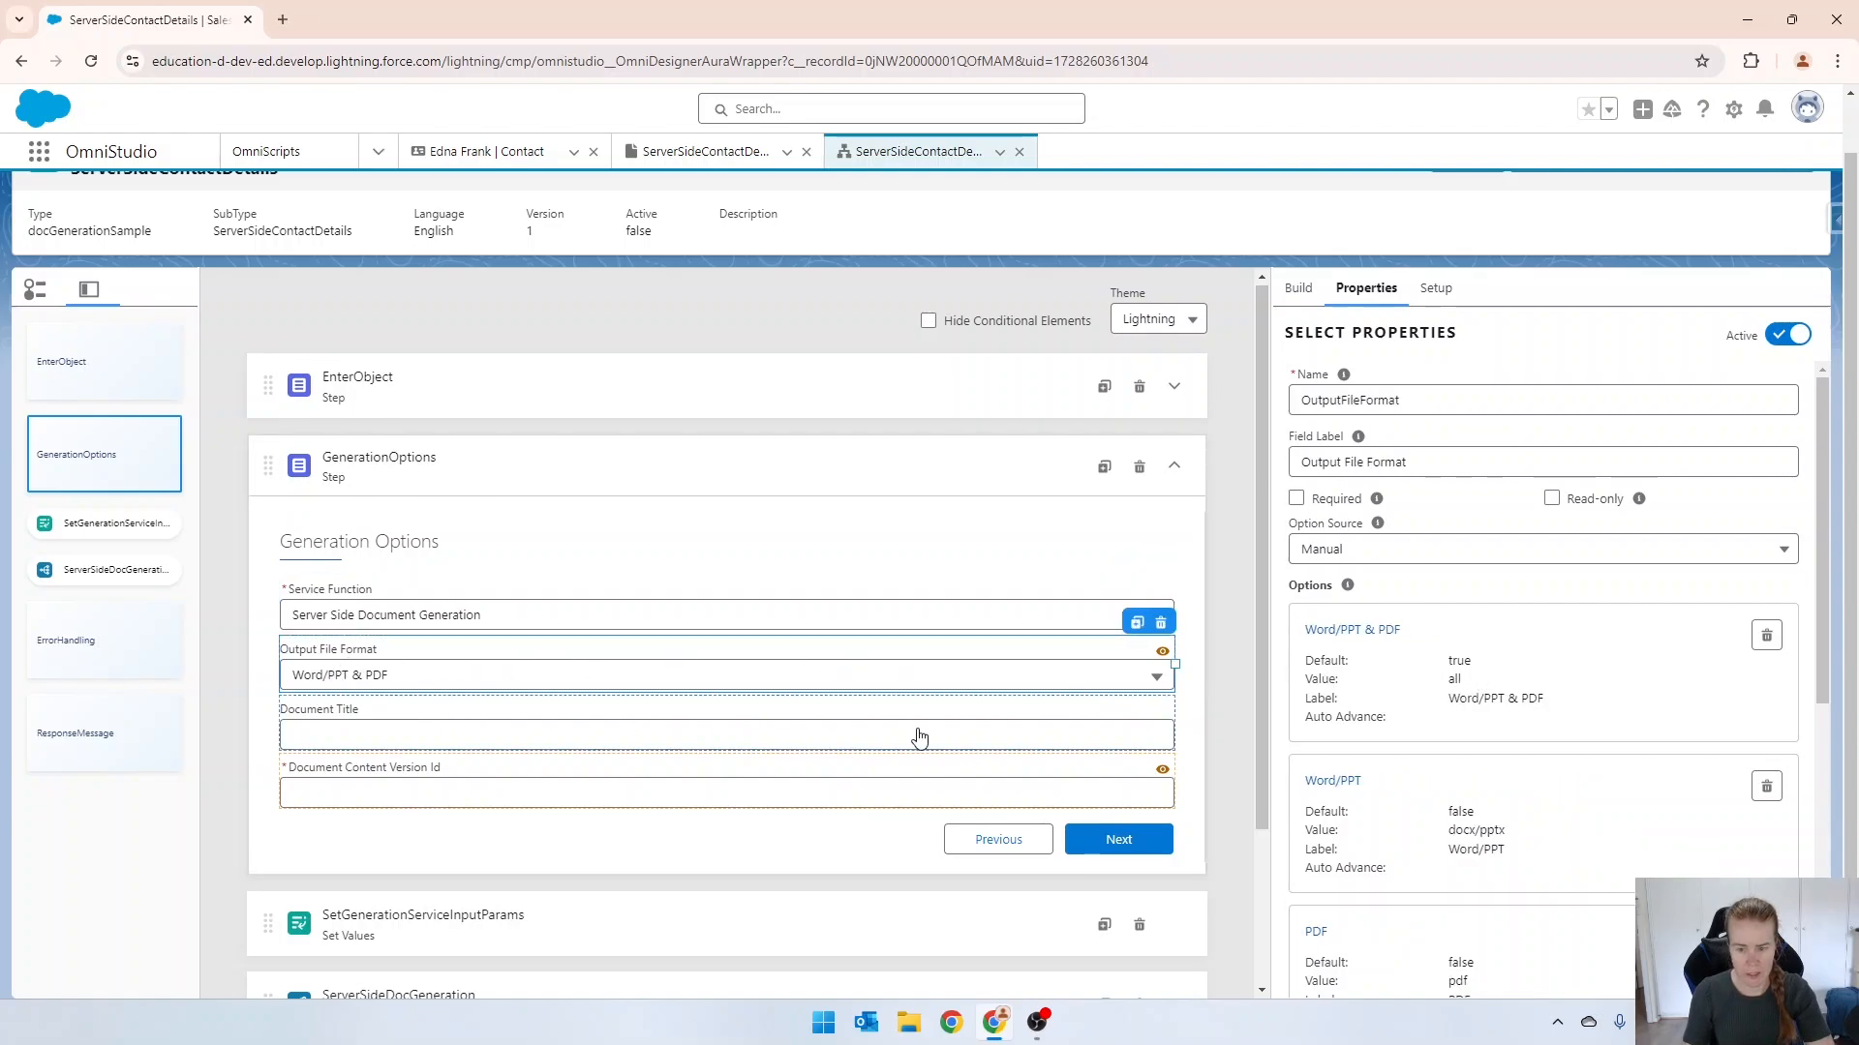
{"action": "scroll", "coordinate": [1532, 740], "scroll_direction": "down", "scroll_amount": 1}
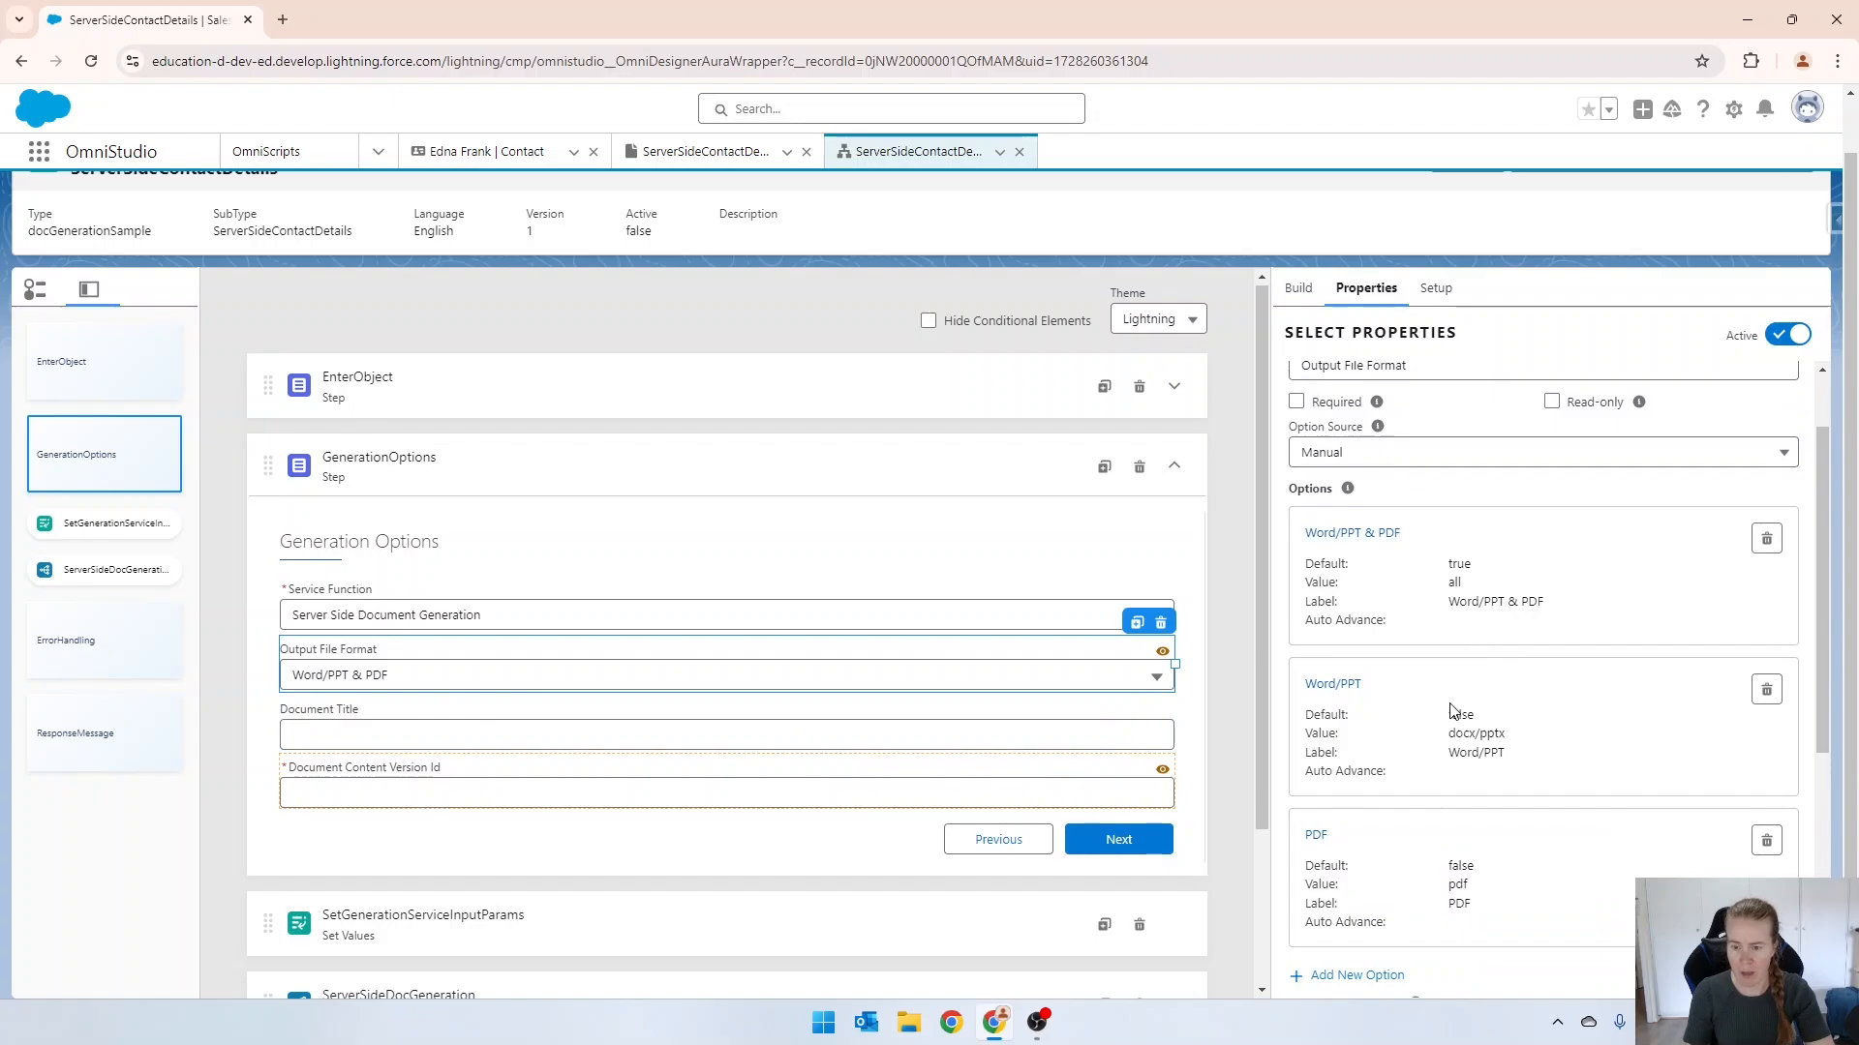
{"action": "scroll", "coordinate": [1452, 711], "scroll_direction": "down", "scroll_amount": 1}
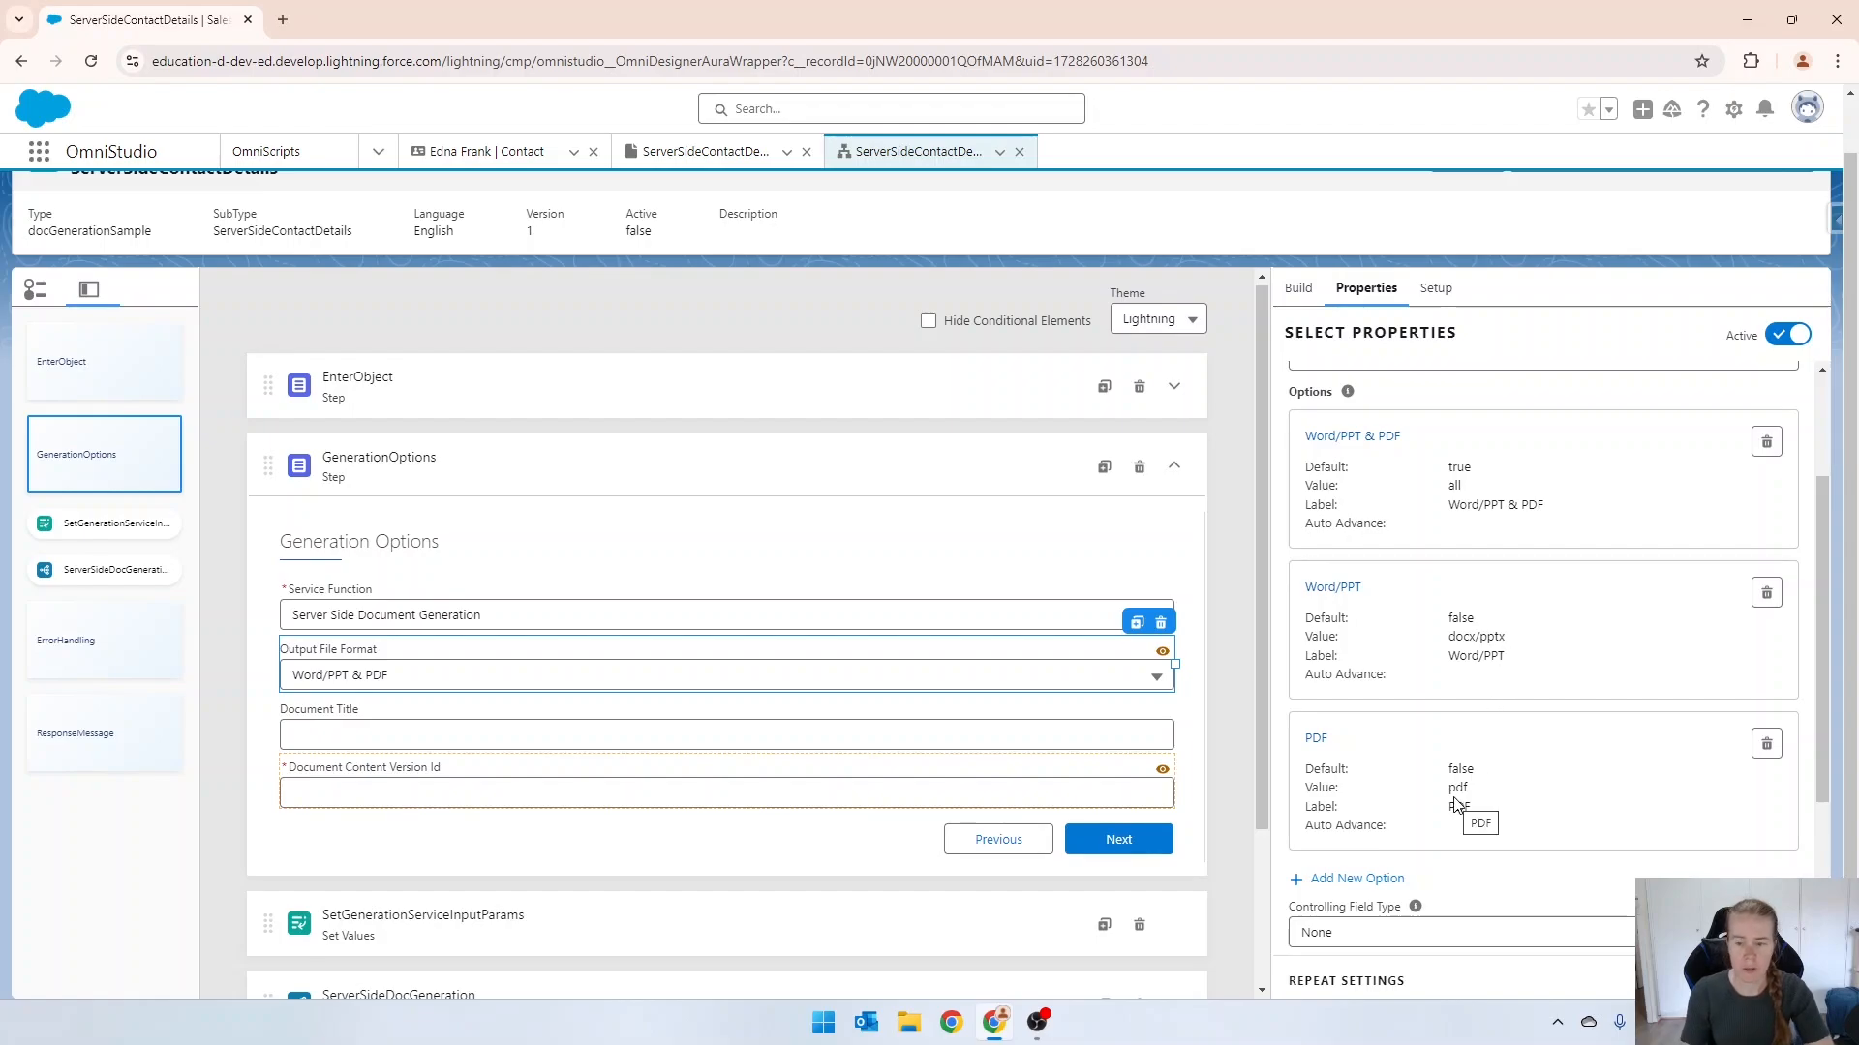
{"action": "scroll", "coordinate": [755, 702], "scroll_direction": "down", "scroll_amount": 2}
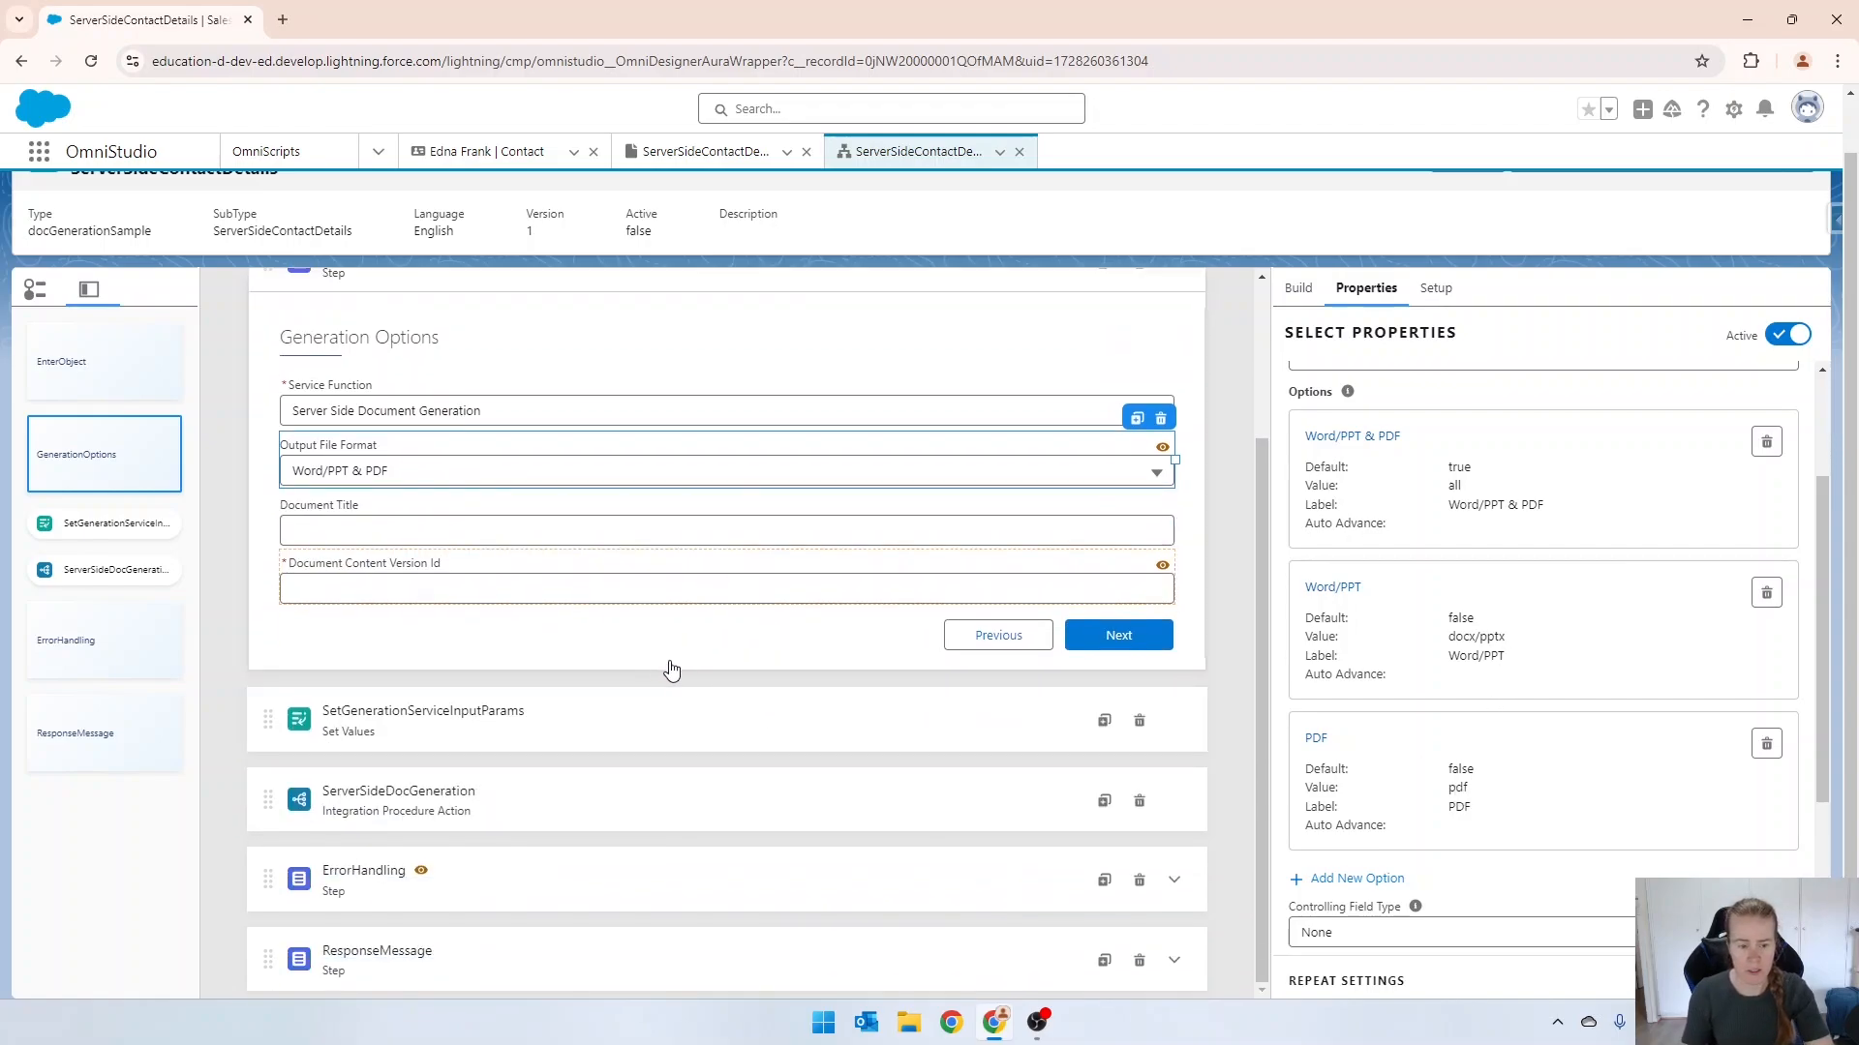
Delete the selectedTemplate, docxContentVersionId and templateId entries from the element value map of SetGenerationServiceInputParams.
{"action": "left_click", "coordinate": [435, 731]}
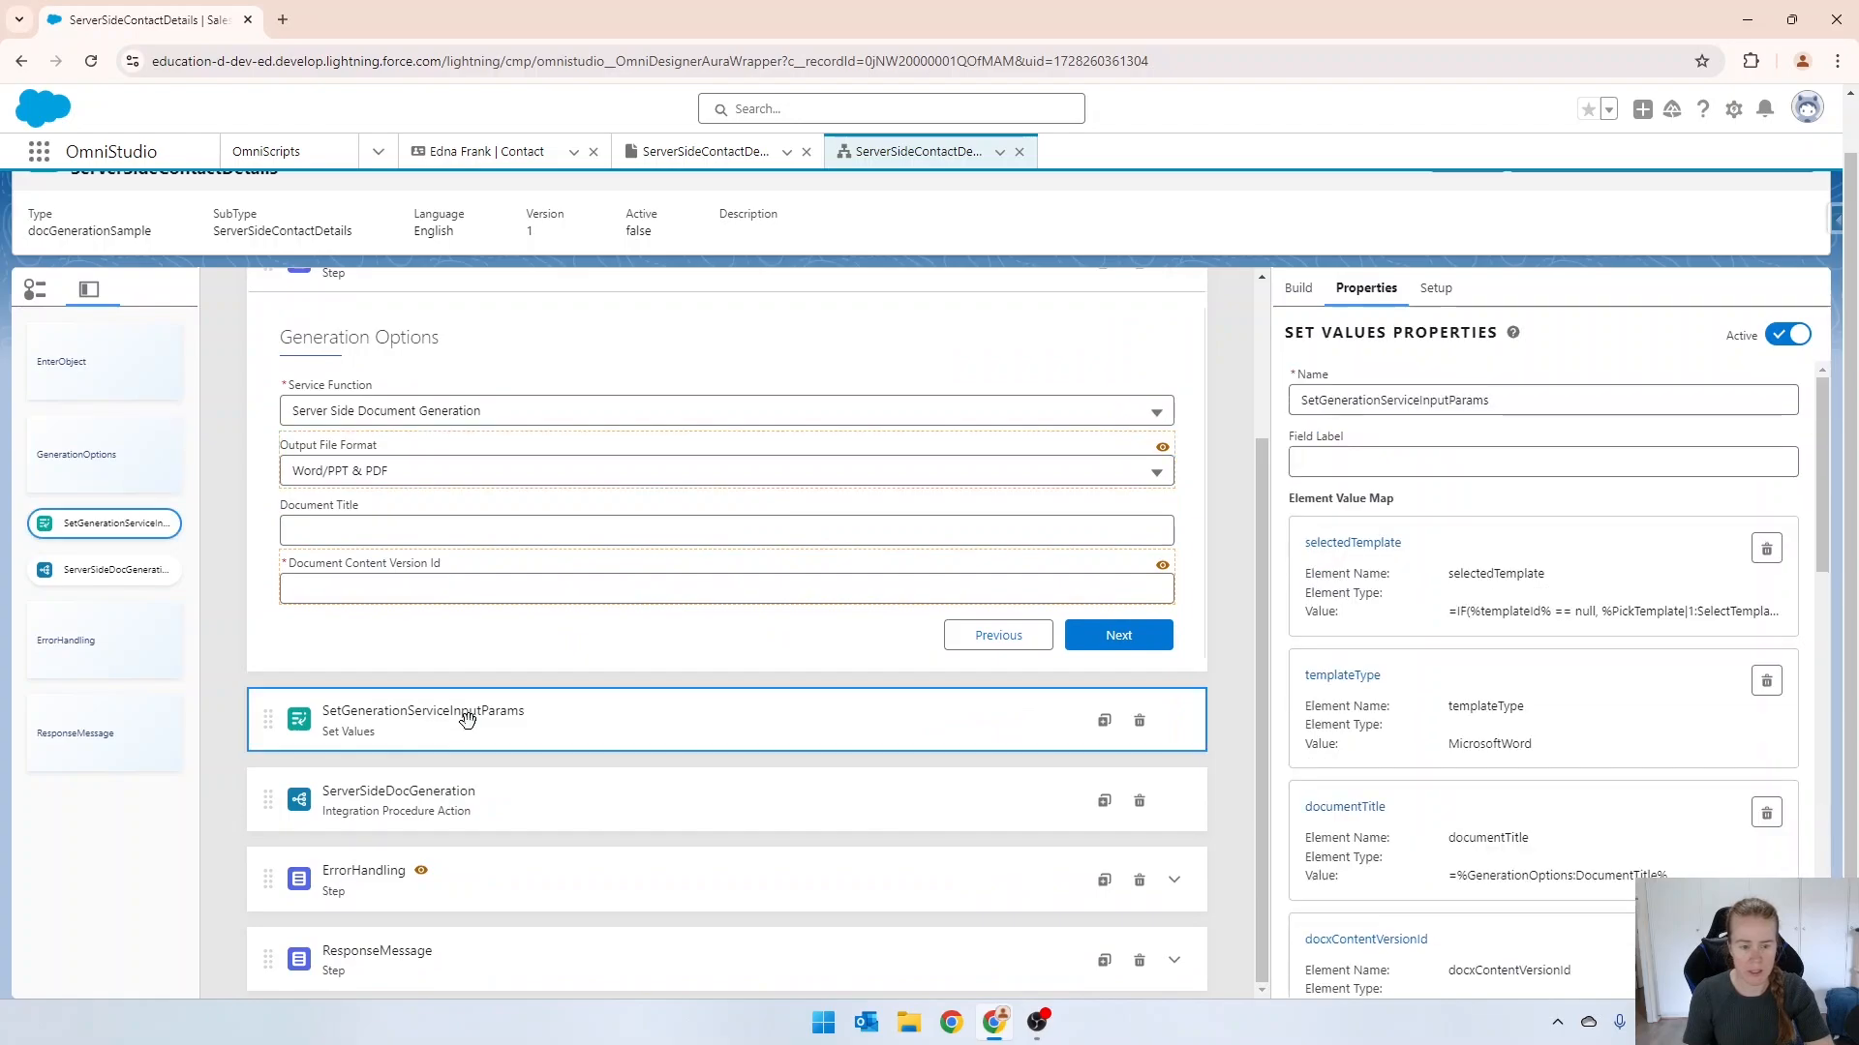
{"action": "left_click", "coordinate": [1771, 554]}
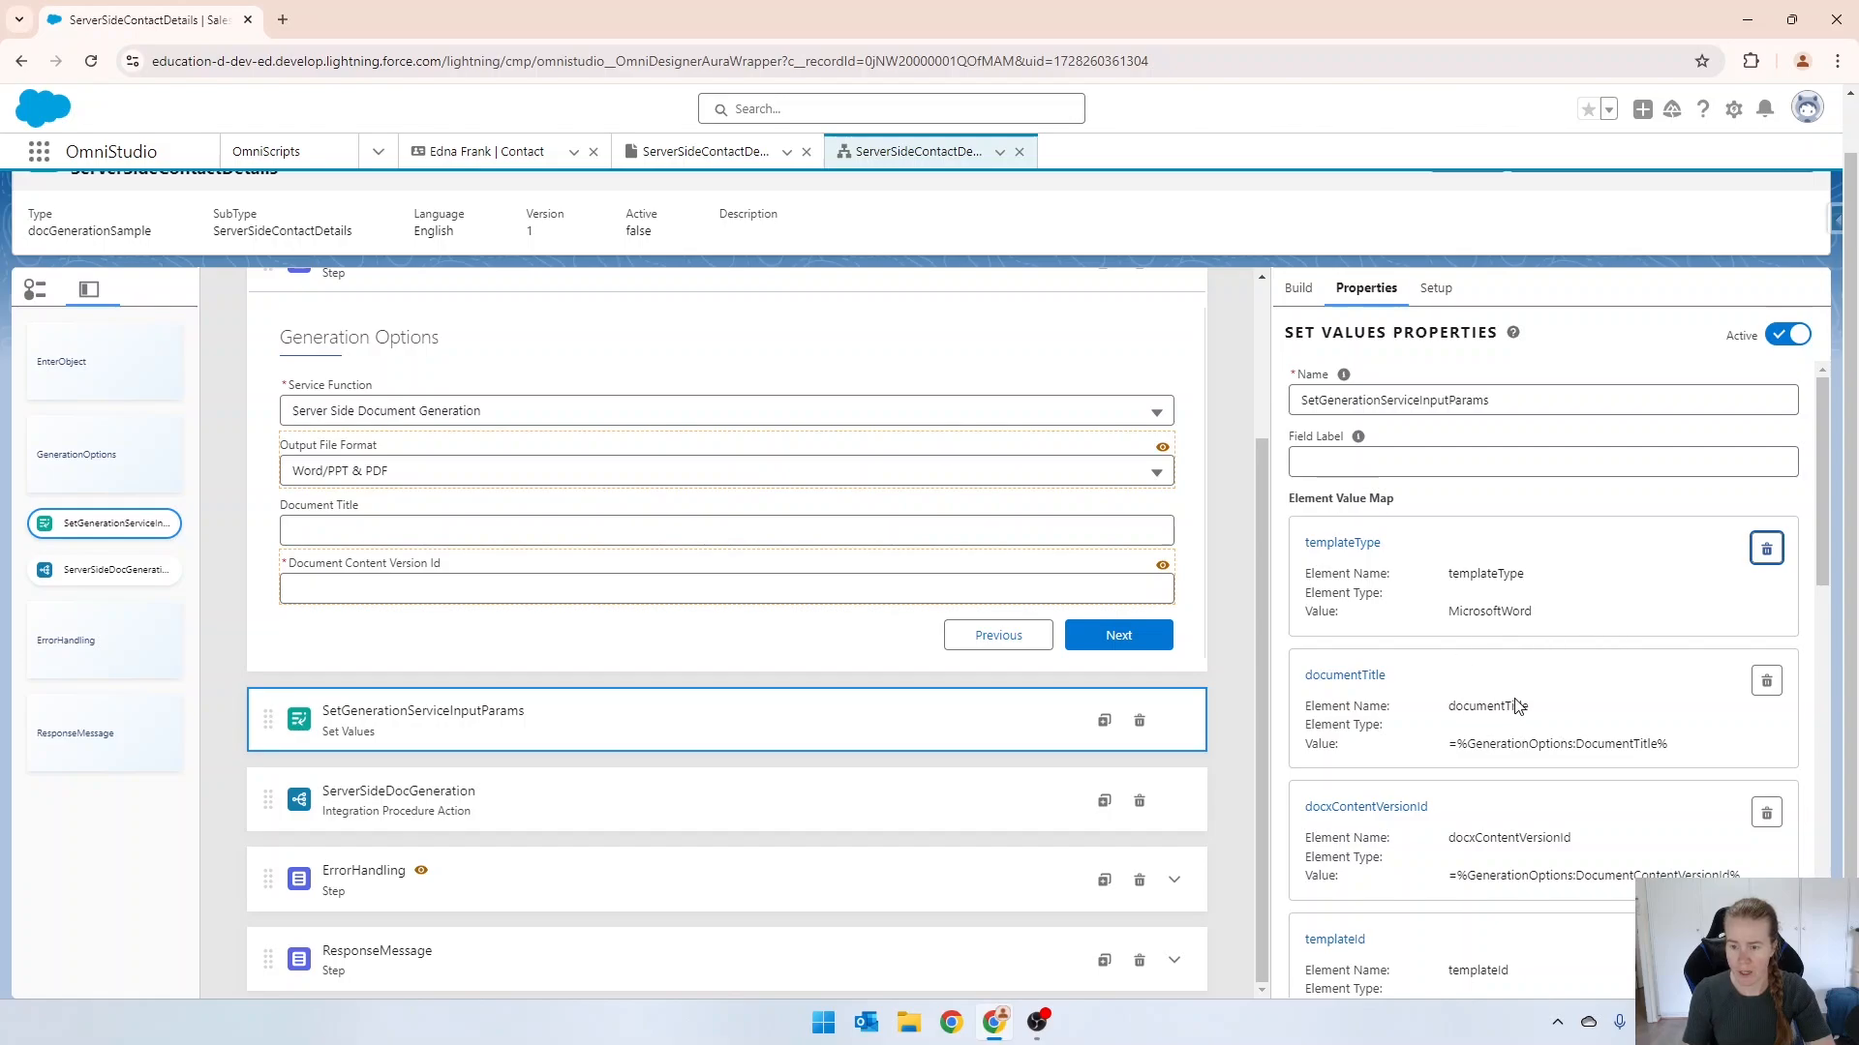
{"action": "scroll", "coordinate": [1590, 740], "scroll_direction": "down", "scroll_amount": 1}
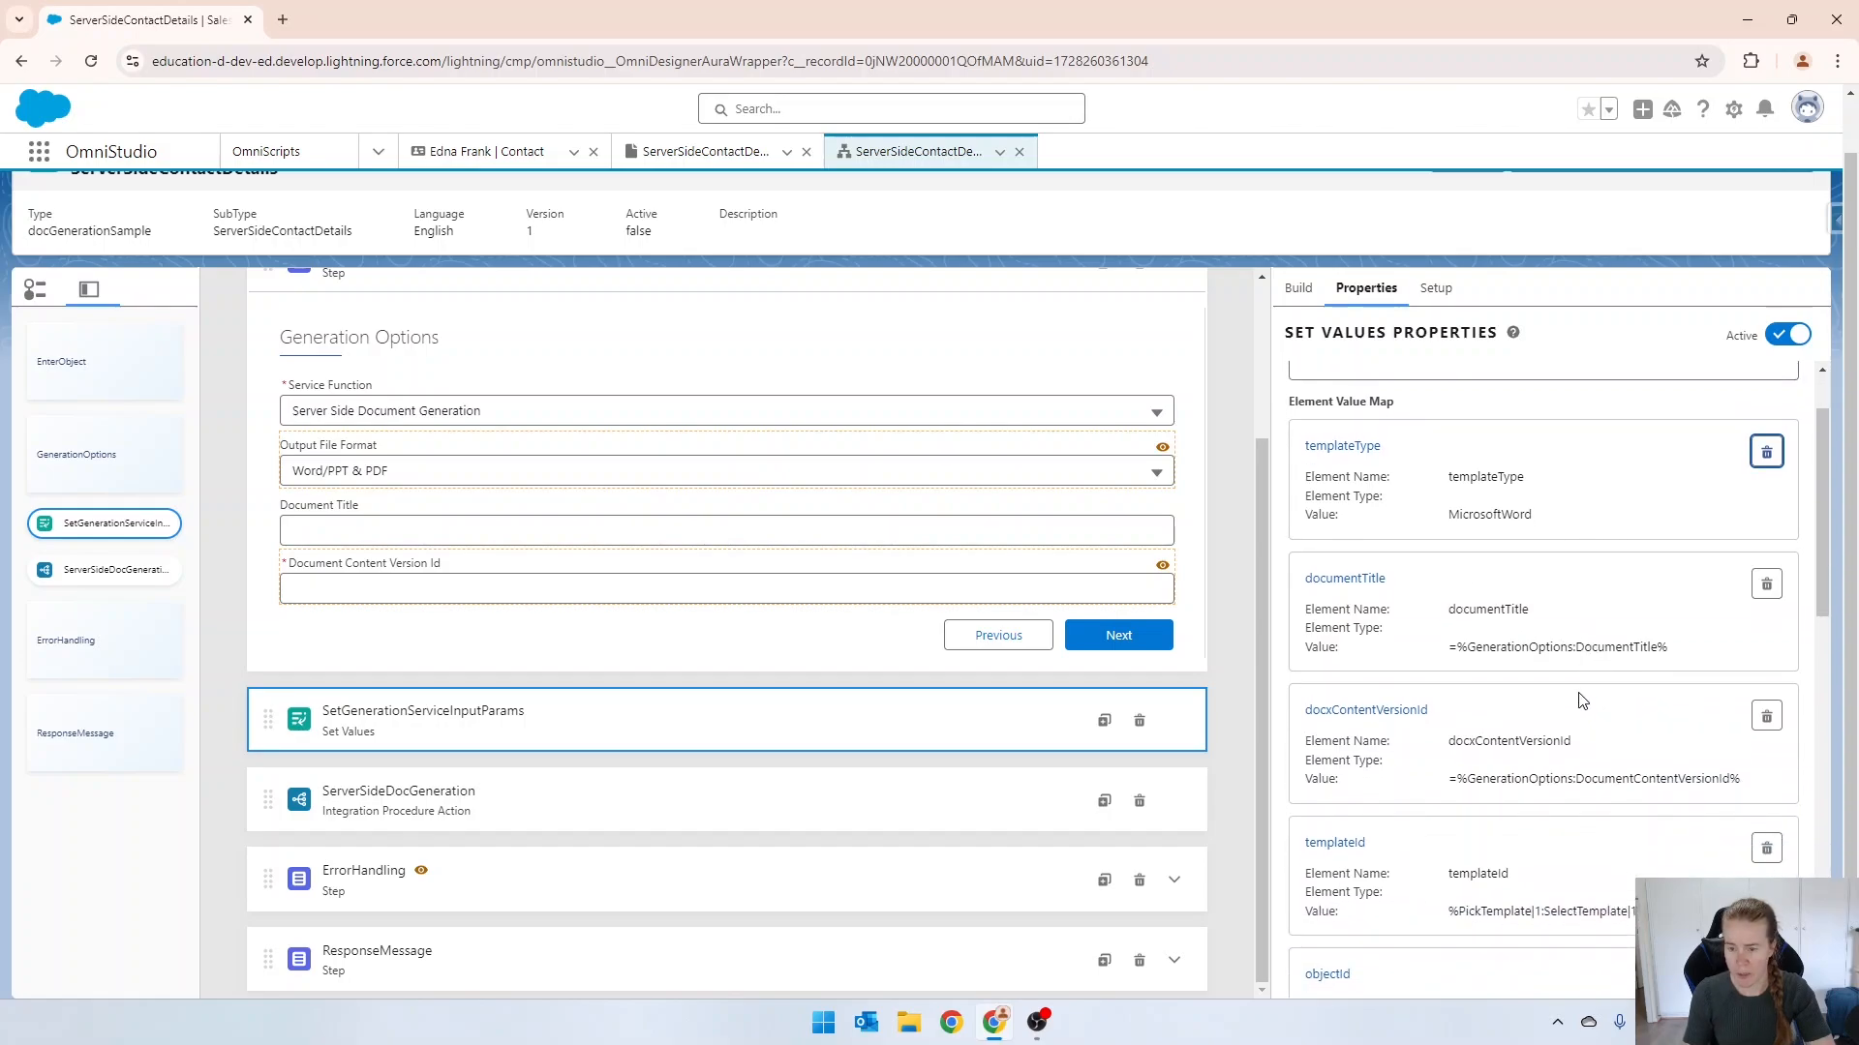
{"action": "scroll", "coordinate": [1580, 699], "scroll_direction": "down", "scroll_amount": 1}
{"action": "left_click", "coordinate": [1765, 622]}
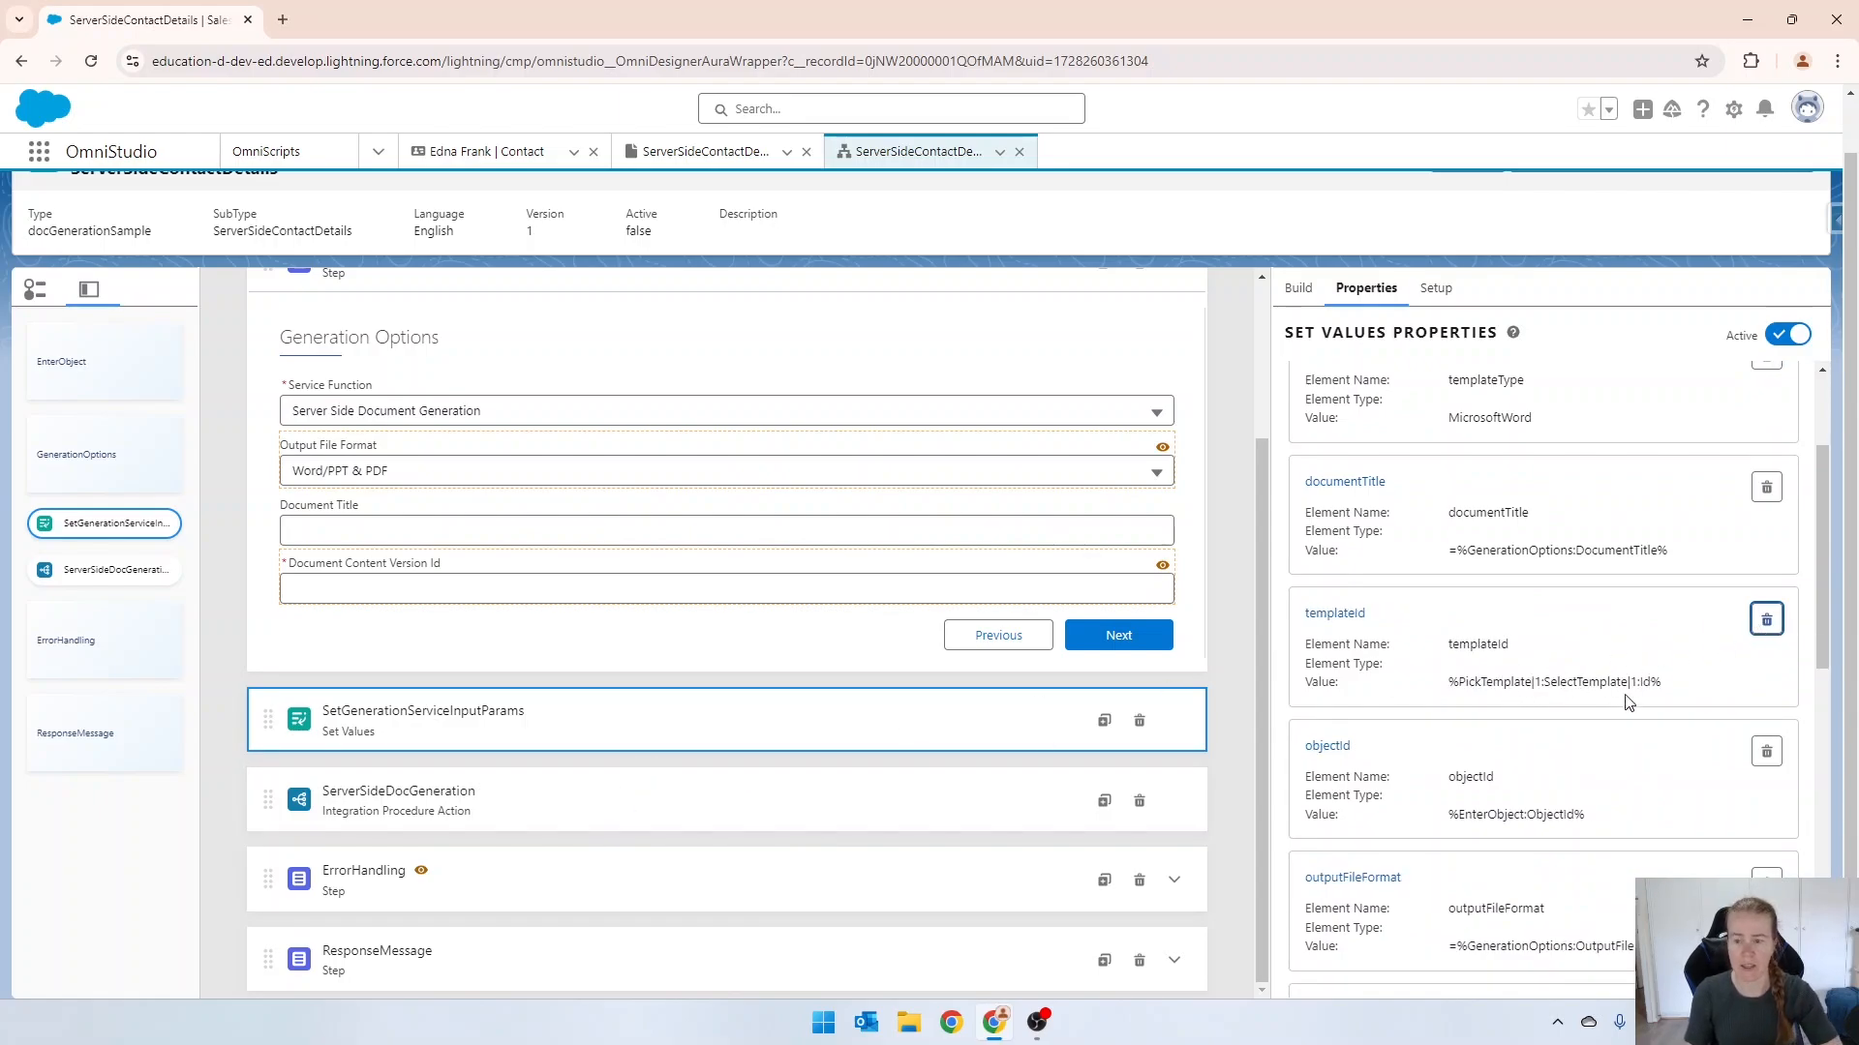
{"action": "left_click", "coordinate": [1766, 622]}
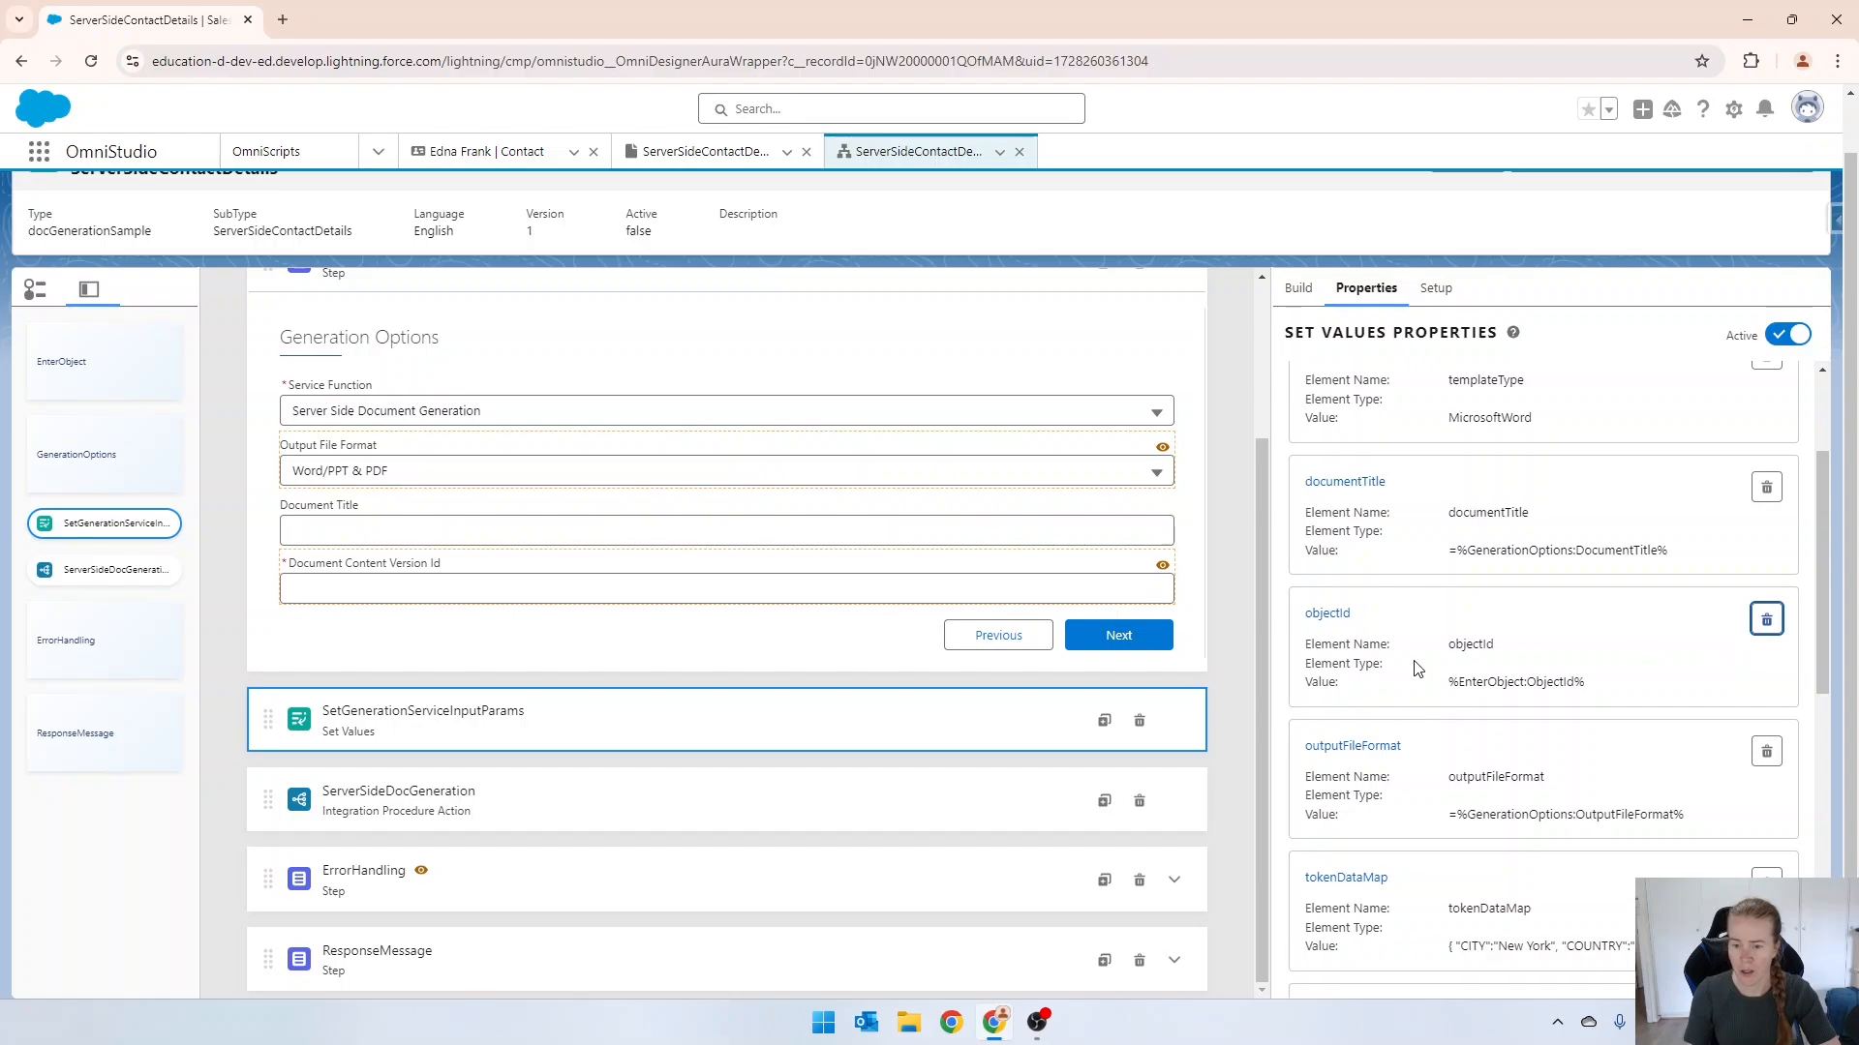
Set the outputFileFormat entry to the plain value pdf instead of an expression, and delete the tokenDataMap entry.
{"action": "left_click", "coordinate": [1340, 747]}
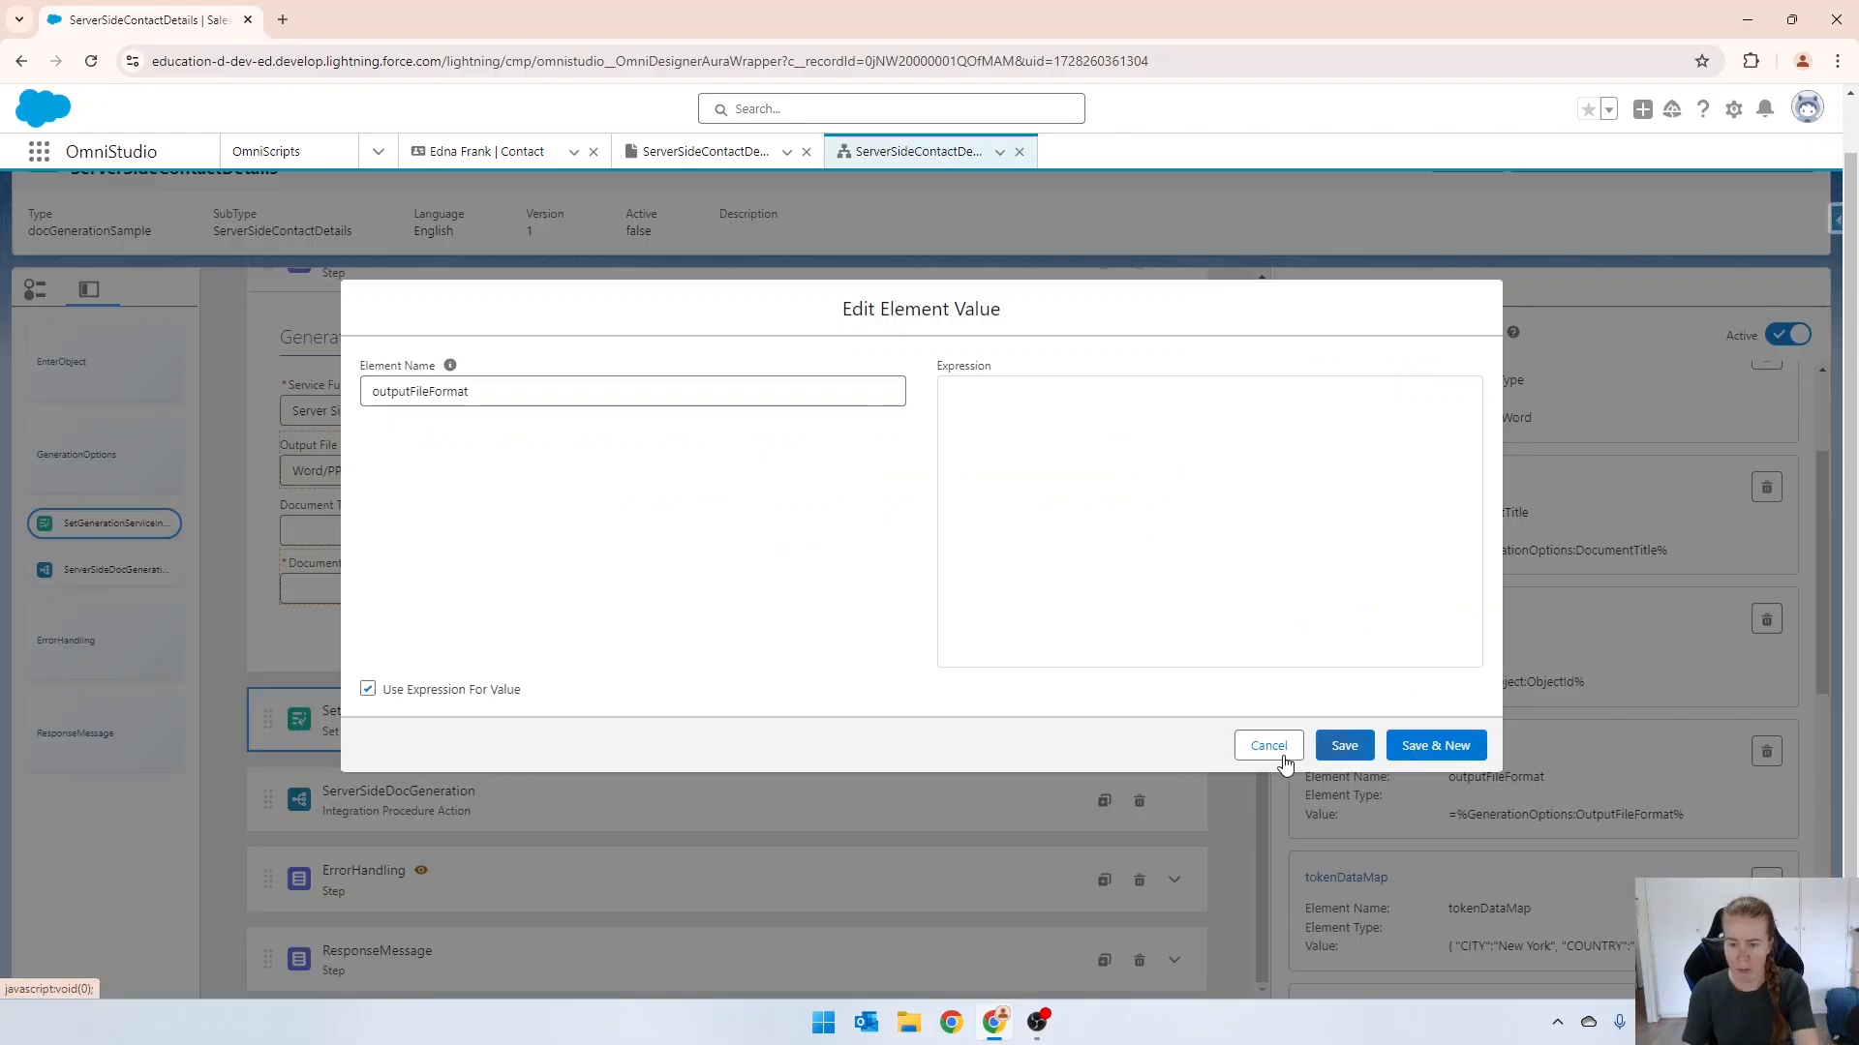
{"action": "left_click", "coordinate": [368, 689]}
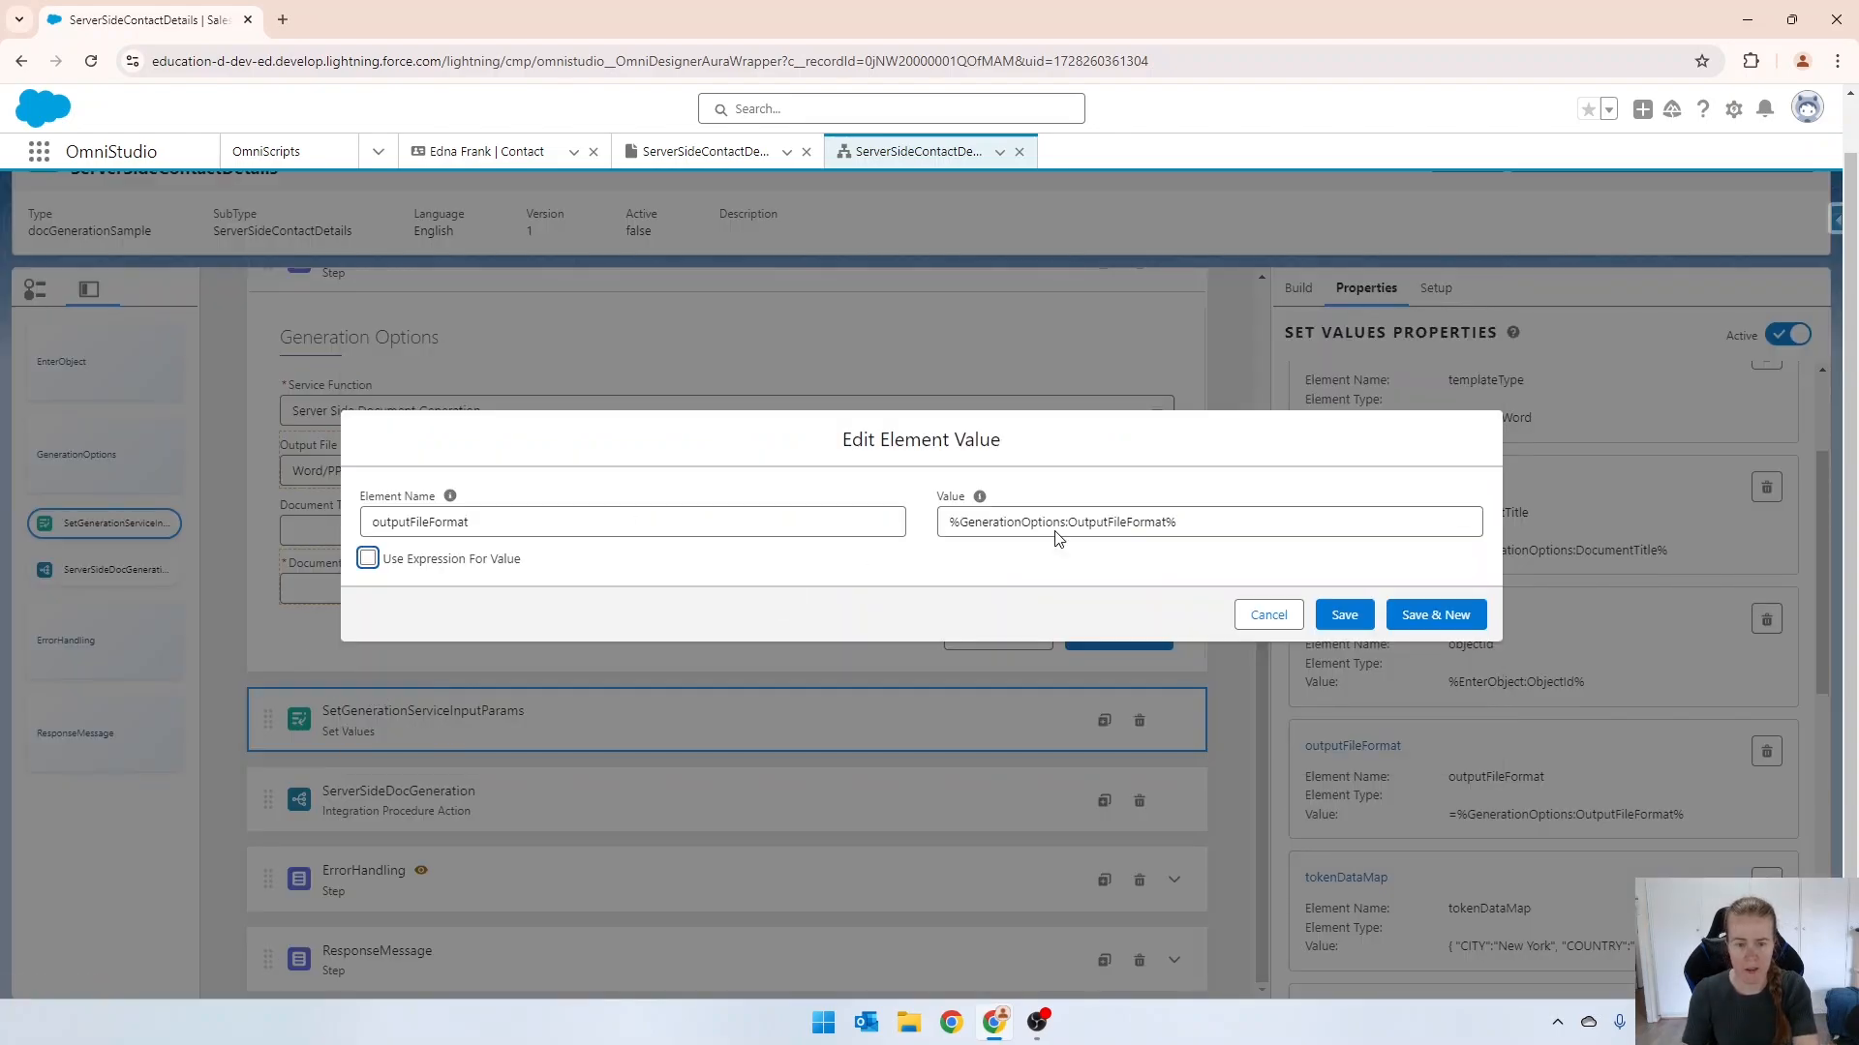
{"action": "triple_click", "coordinate": [1224, 530]}
{"action": "type", "text": "pdf"}
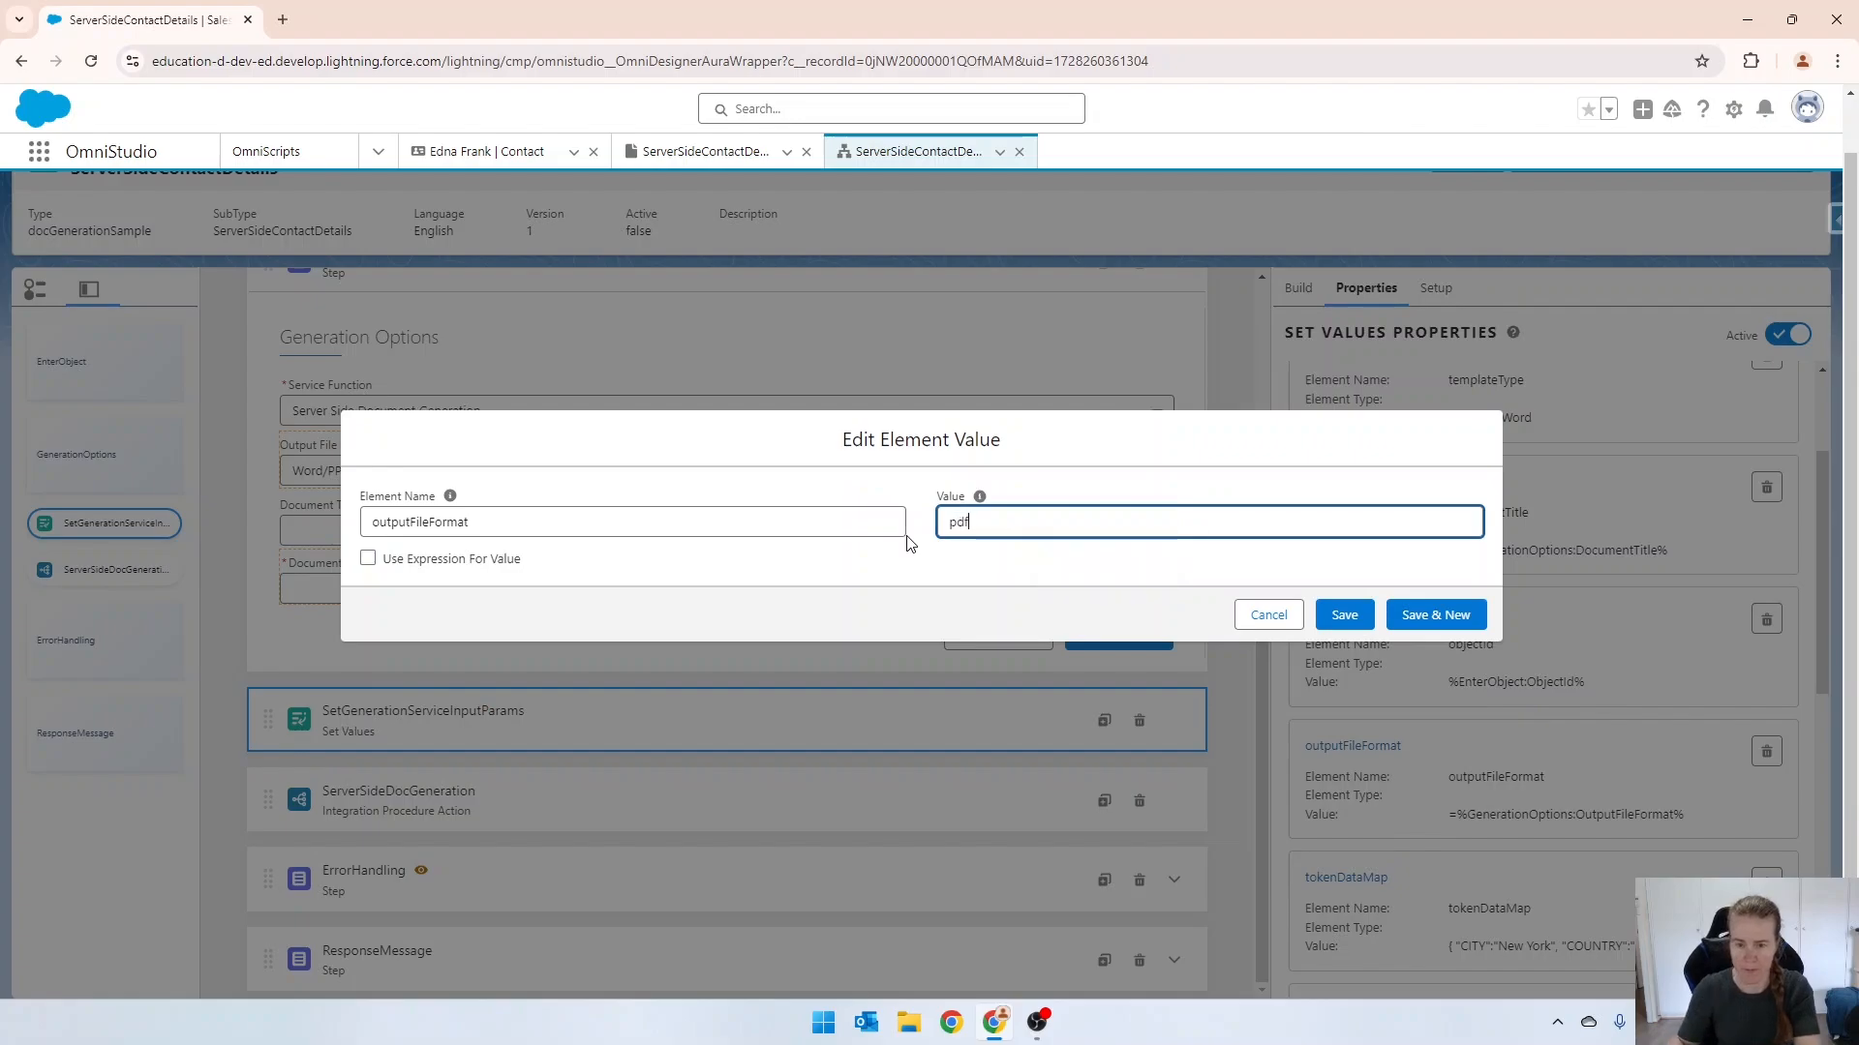
{"action": "left_click", "coordinate": [1345, 615]}
{"action": "scroll", "coordinate": [1413, 639], "scroll_direction": "down", "scroll_amount": 3}
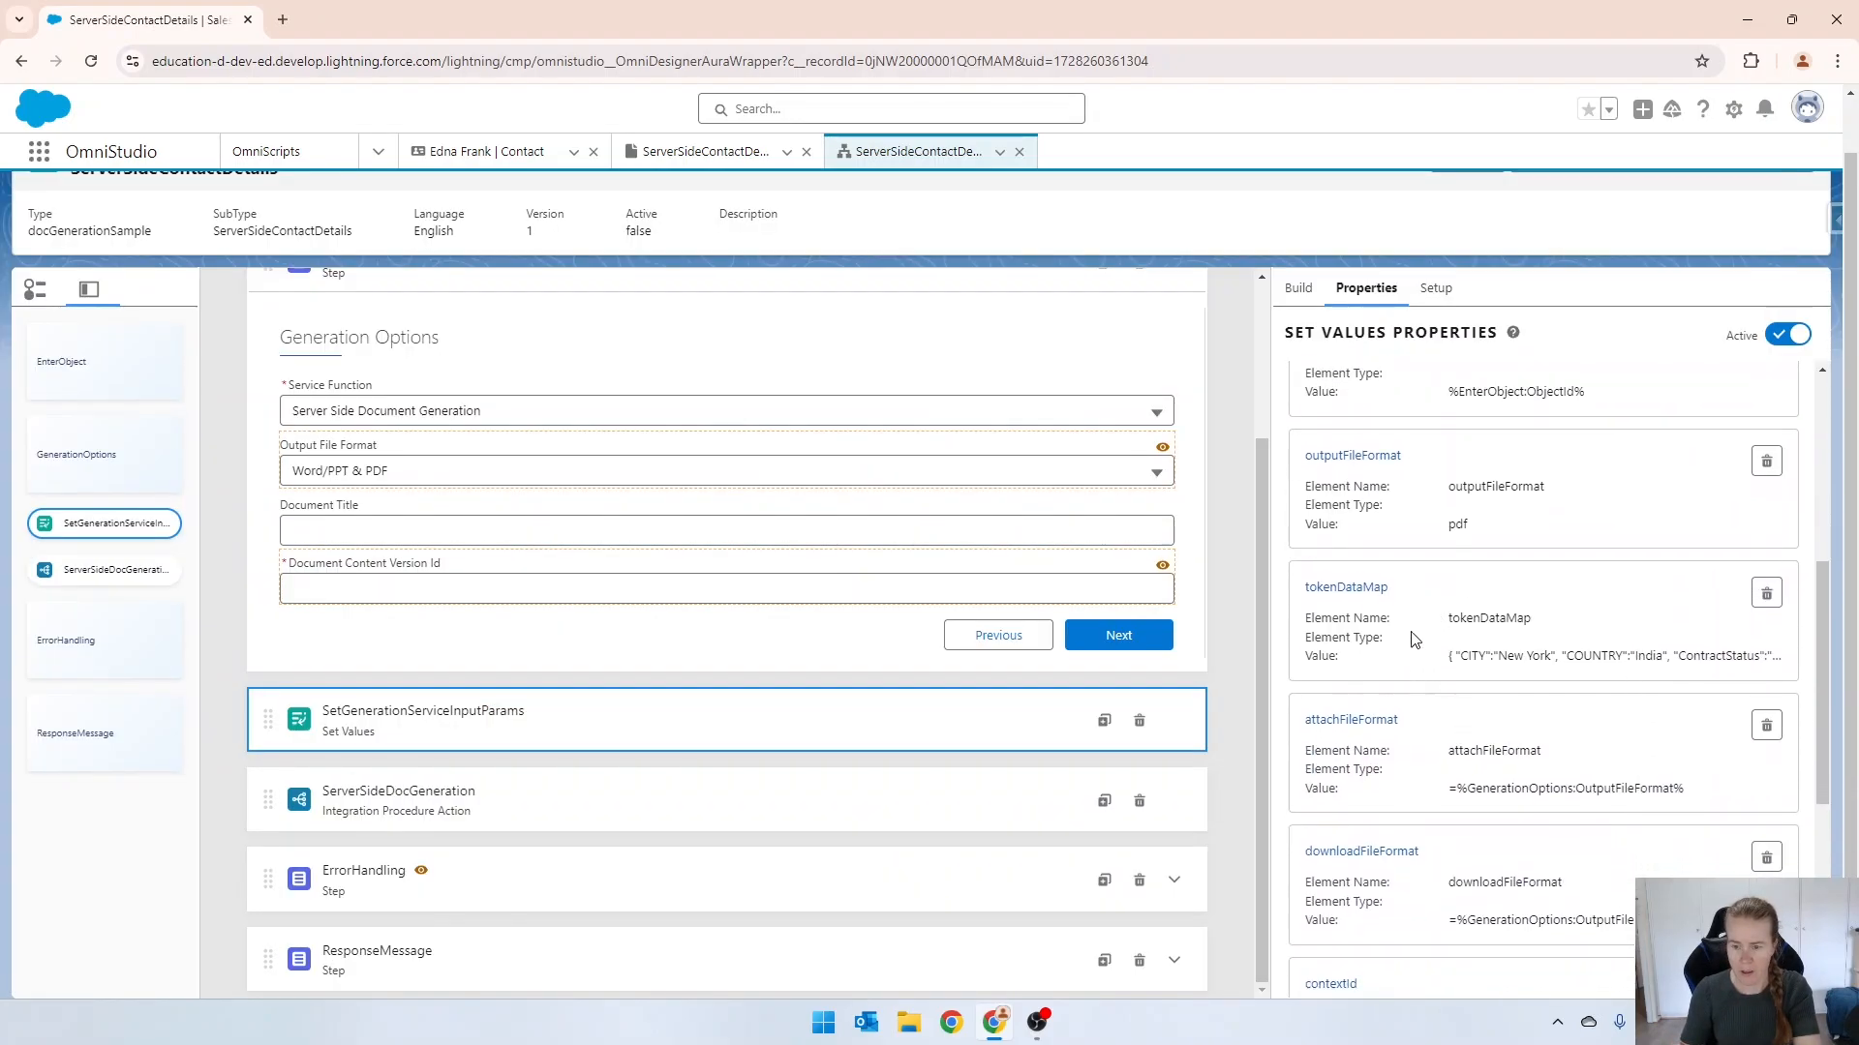
{"action": "left_click", "coordinate": [1764, 594]}
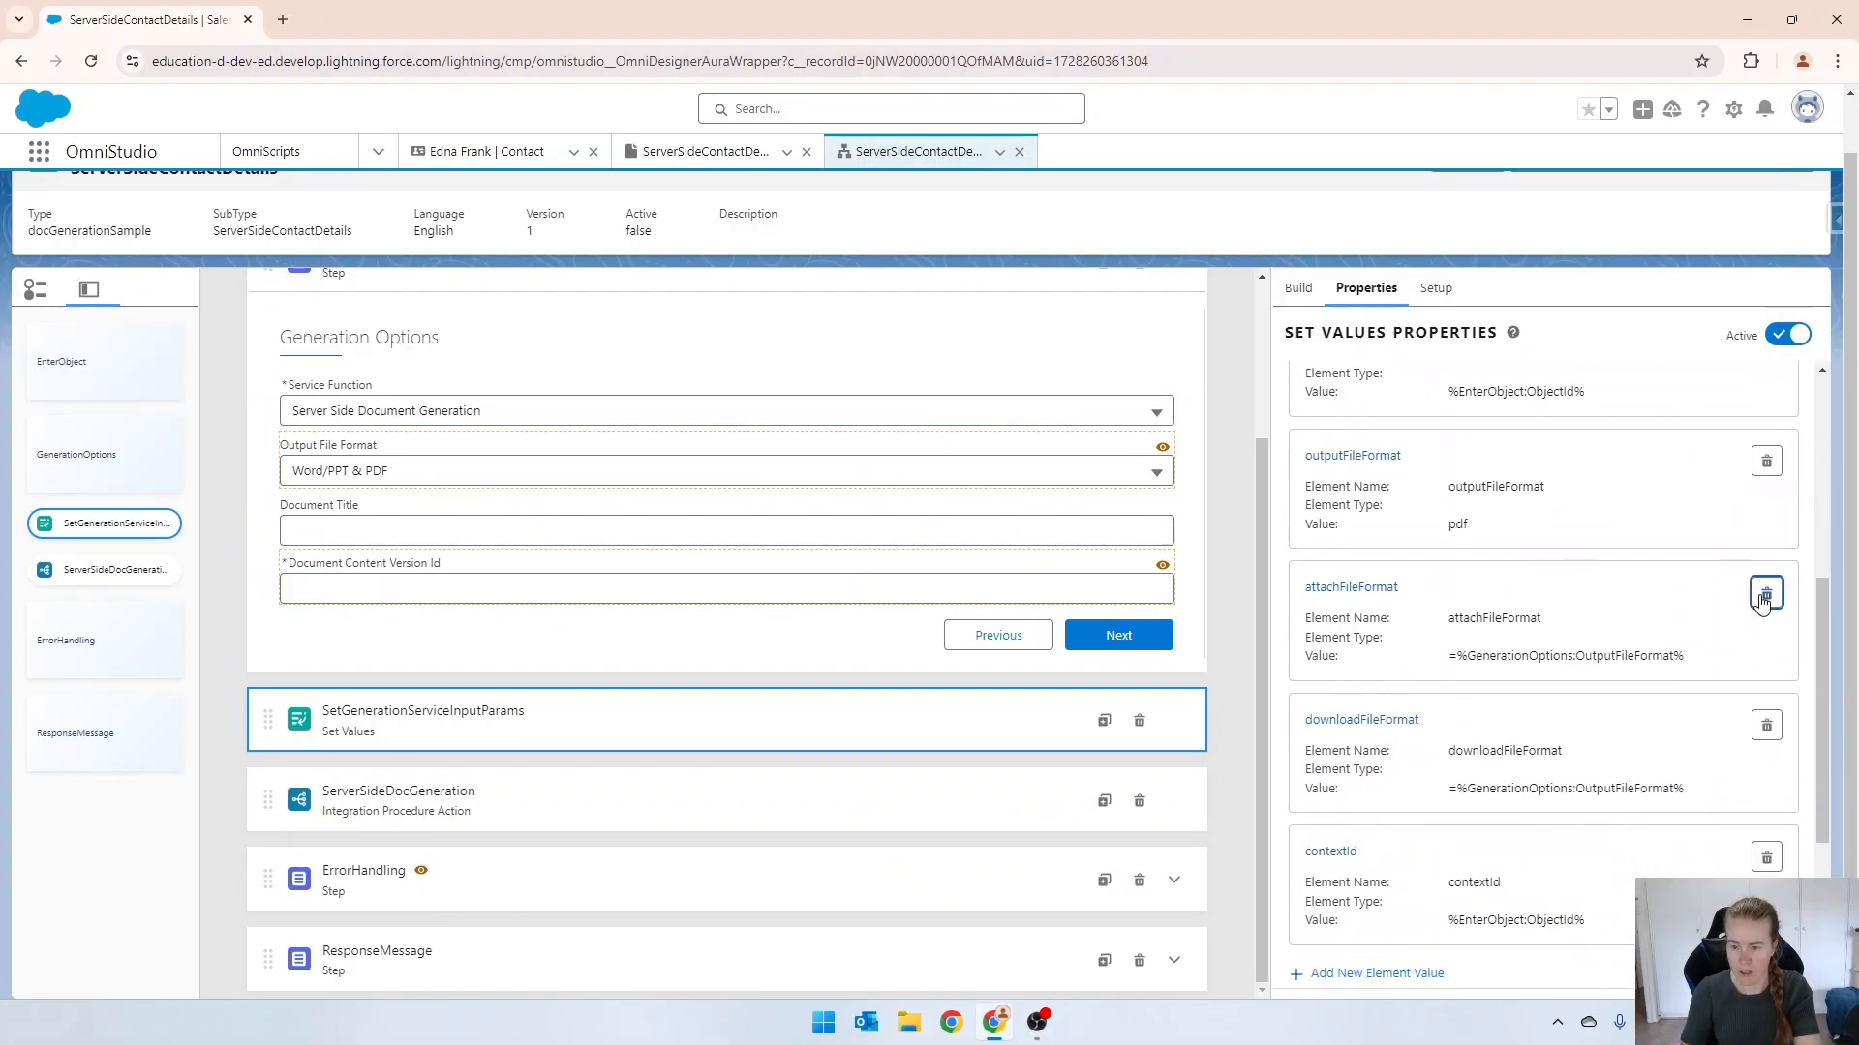
Switch the attachFileFormat entry from an expression to a plain value and set it to pdf.
{"action": "left_click", "coordinate": [1351, 588]}
{"action": "left_click", "coordinate": [368, 689]}
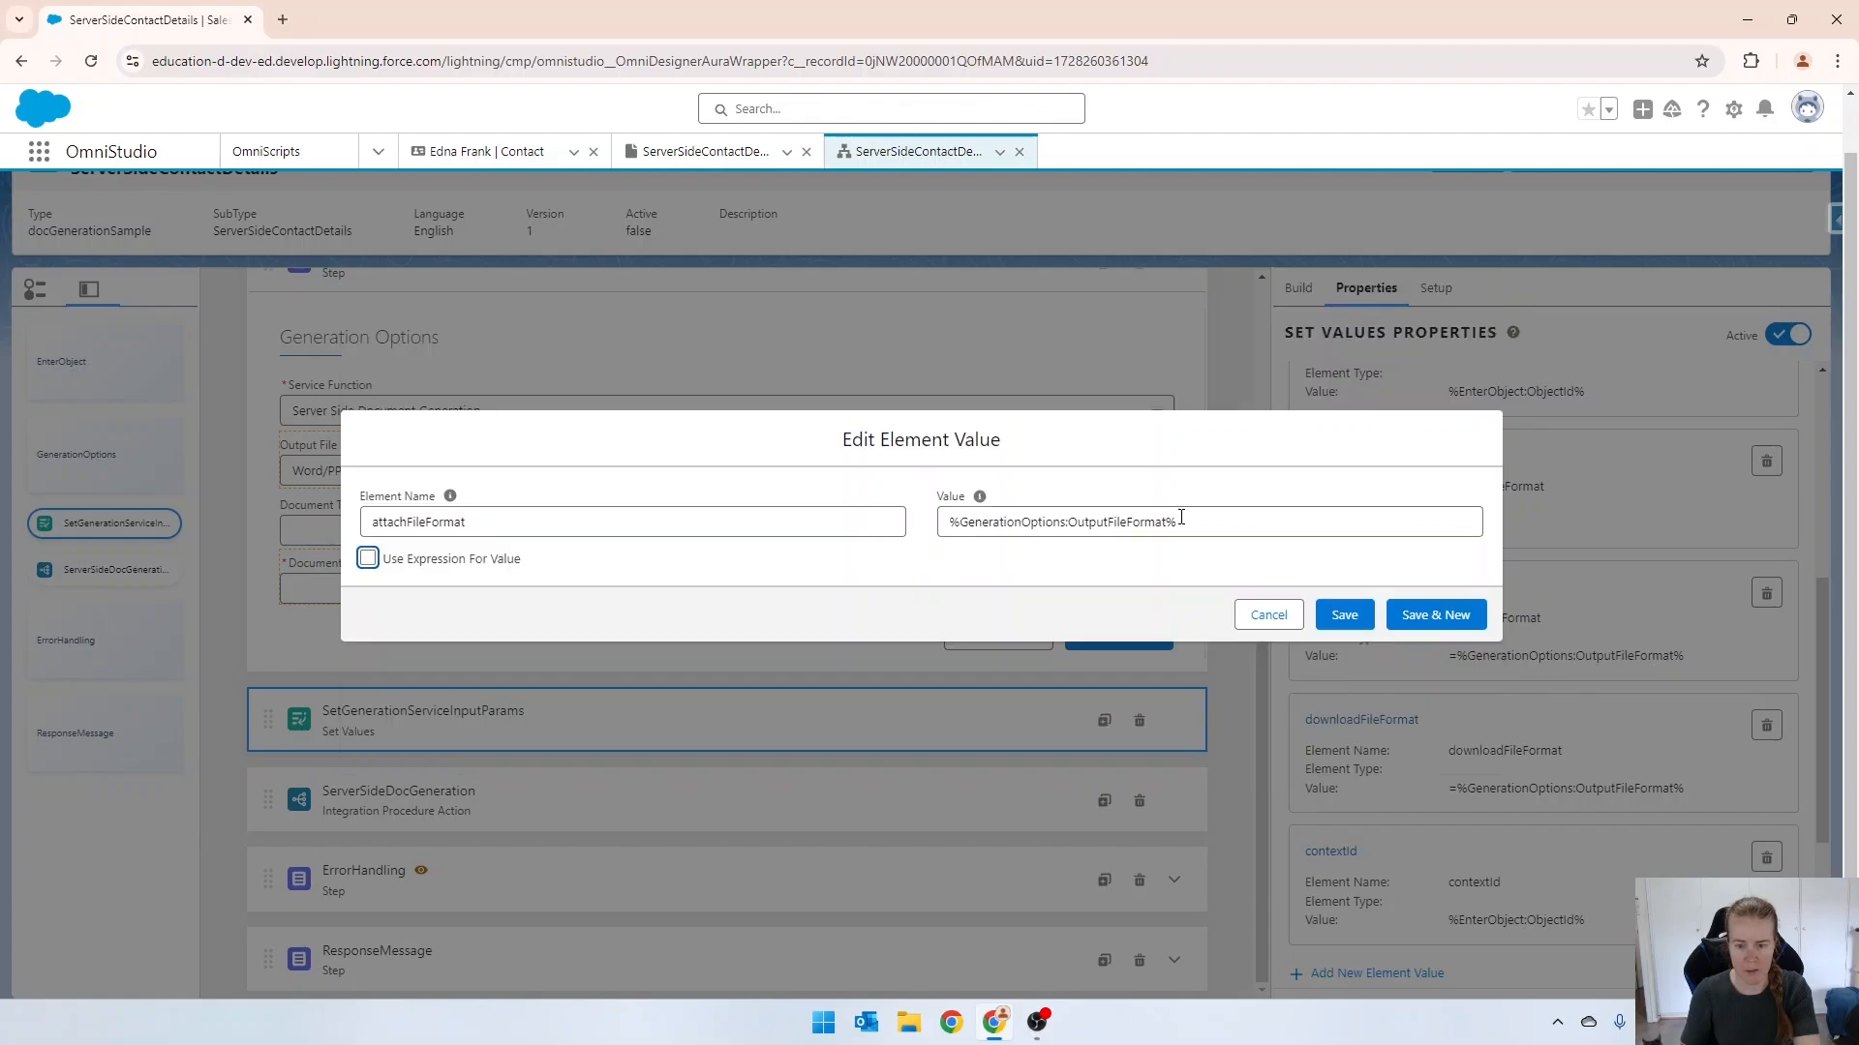
{"action": "left_click_drag", "start_coordinate": [1177, 522], "coordinate": [949, 521]}
{"action": "type", "text": "pdf"}
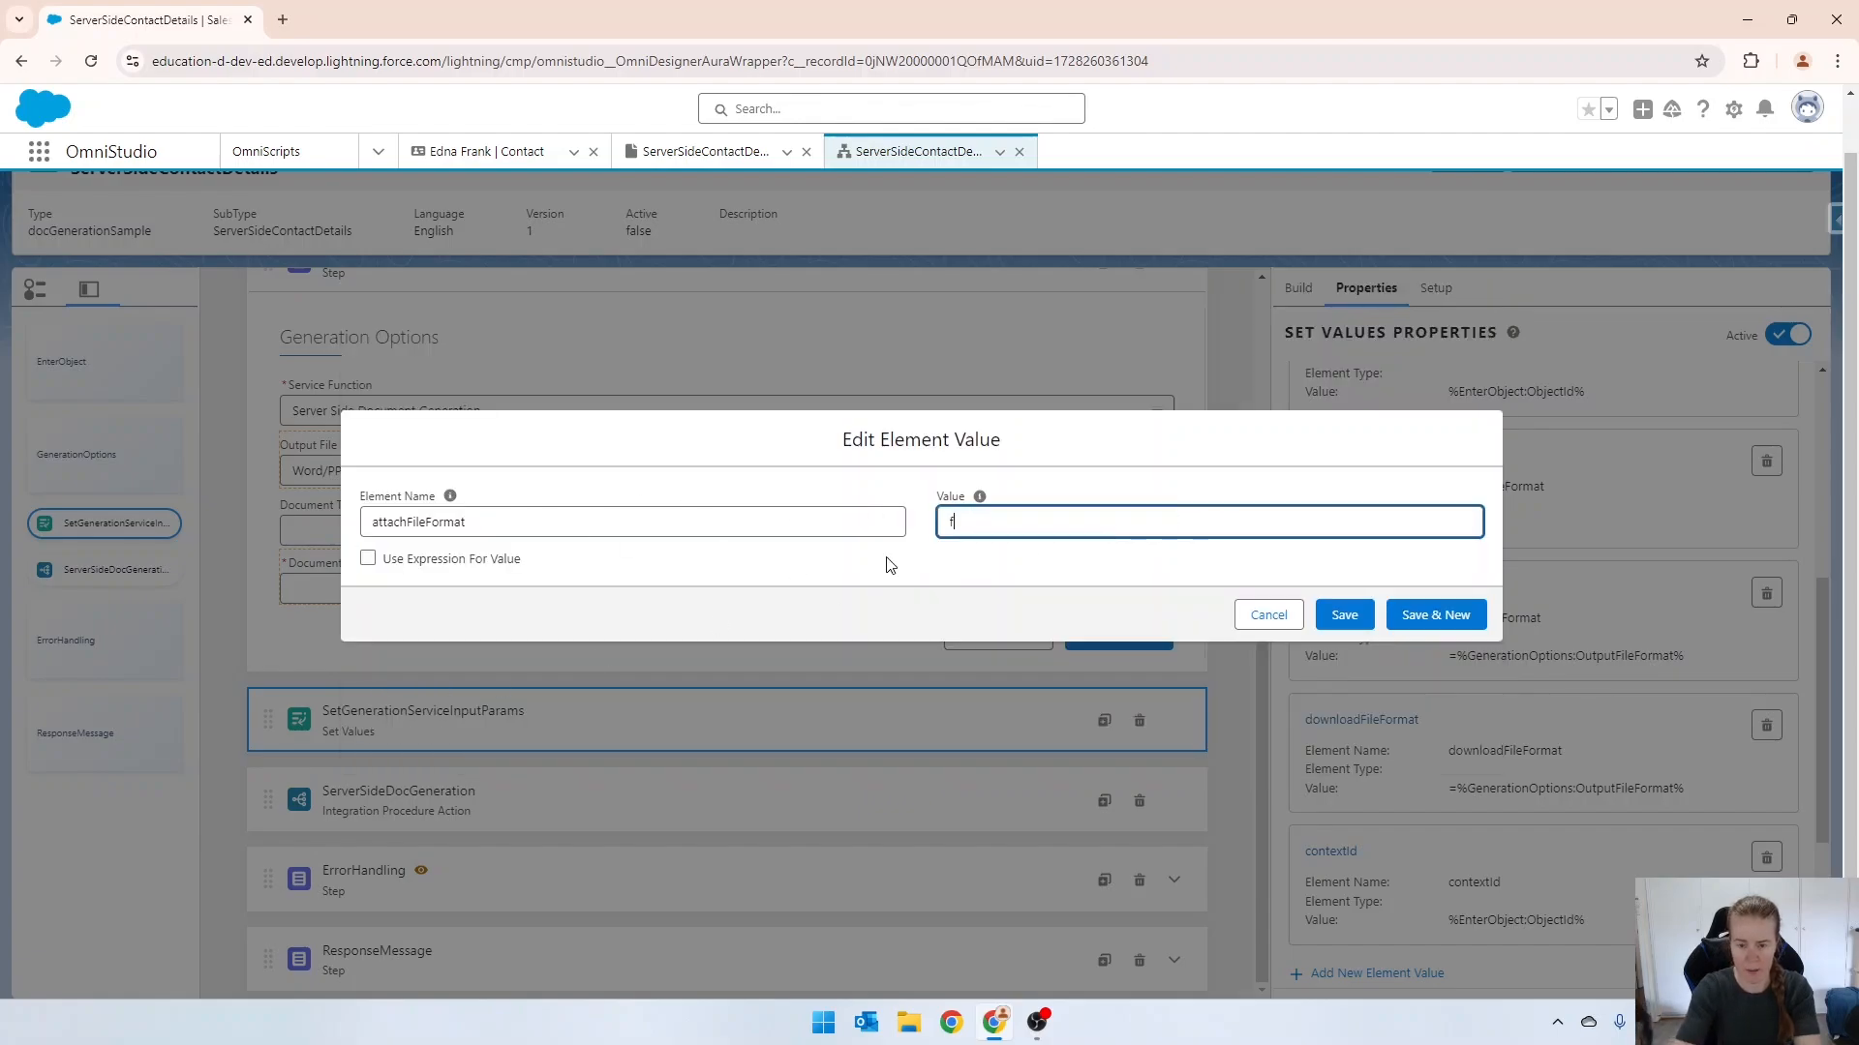
{"action": "left_click", "coordinate": [1370, 618]}
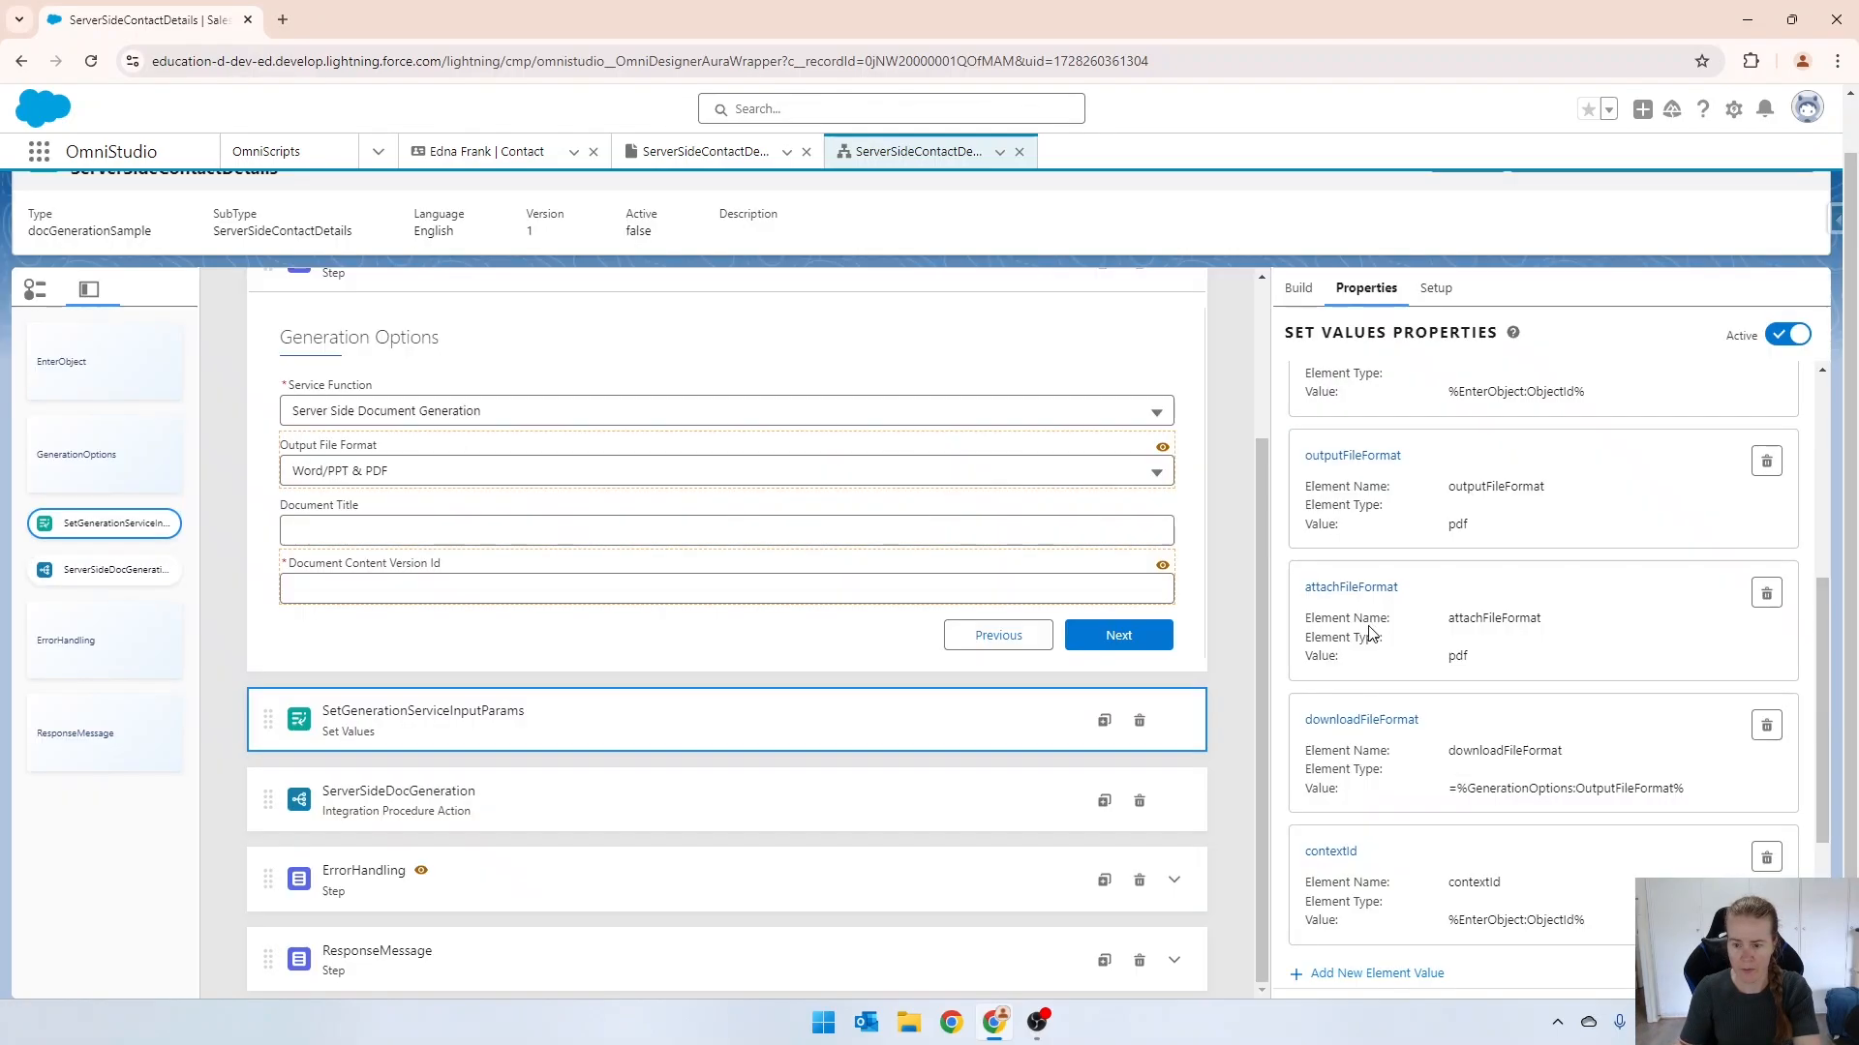
Switch the downloadFileFormat entry from an expression to a plain value and set it to pdf.
{"action": "scroll", "coordinate": [1404, 726], "scroll_direction": "down", "scroll_amount": 2}
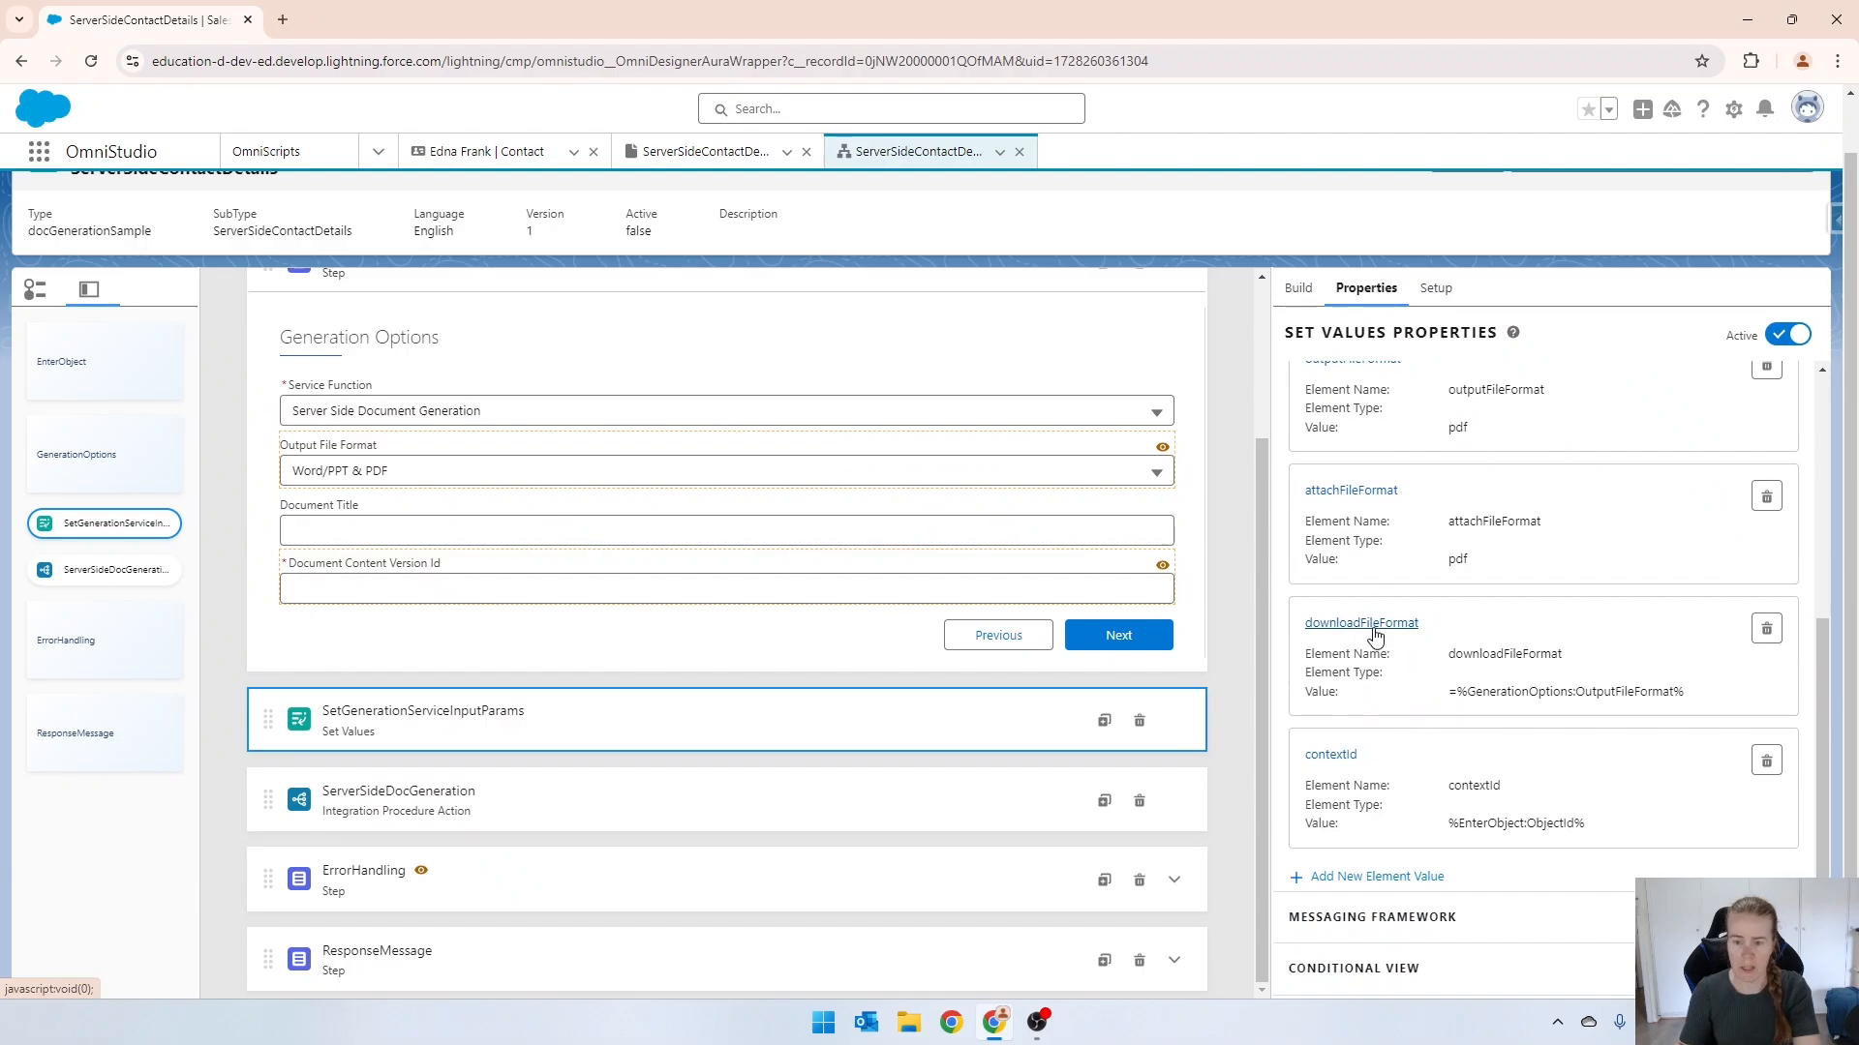
{"action": "left_click", "coordinate": [1372, 631]}
{"action": "left_click", "coordinate": [369, 687]}
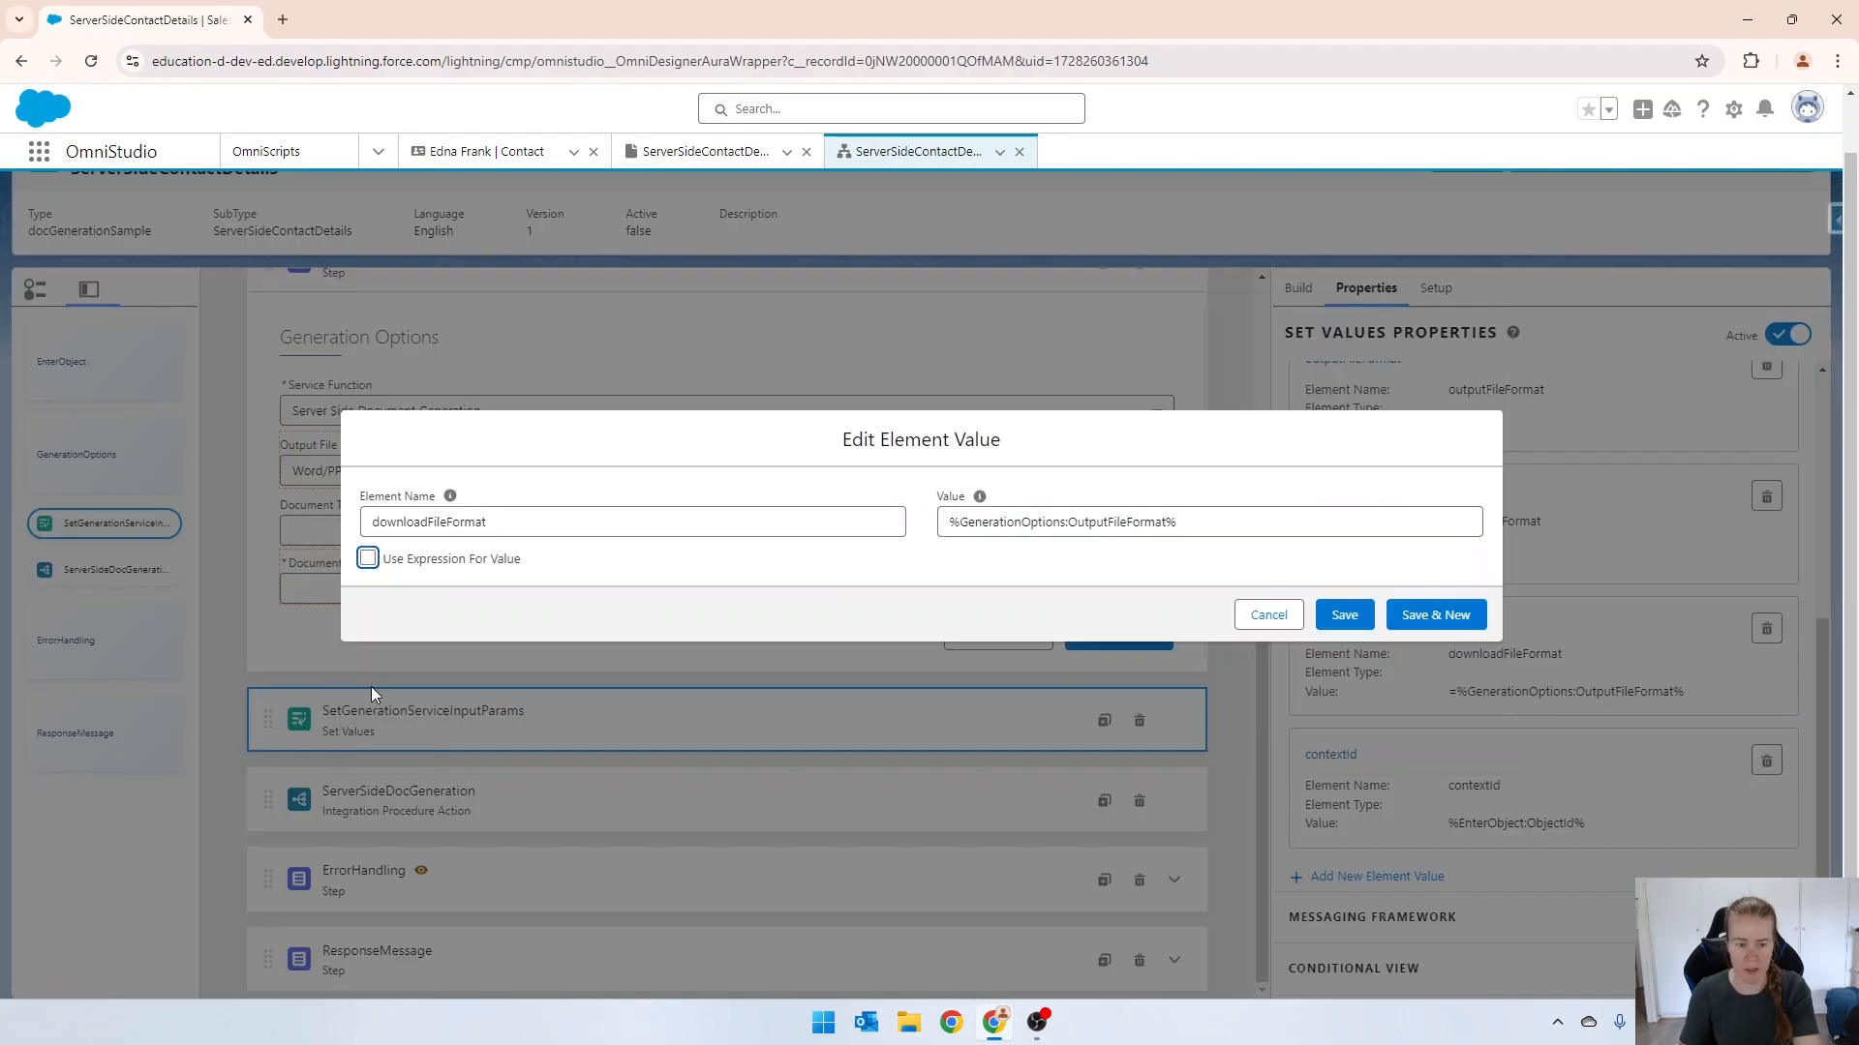
{"action": "left_click_drag", "start_coordinate": [1225, 532], "coordinate": [920, 515]}
{"action": "type", "text": "p"}
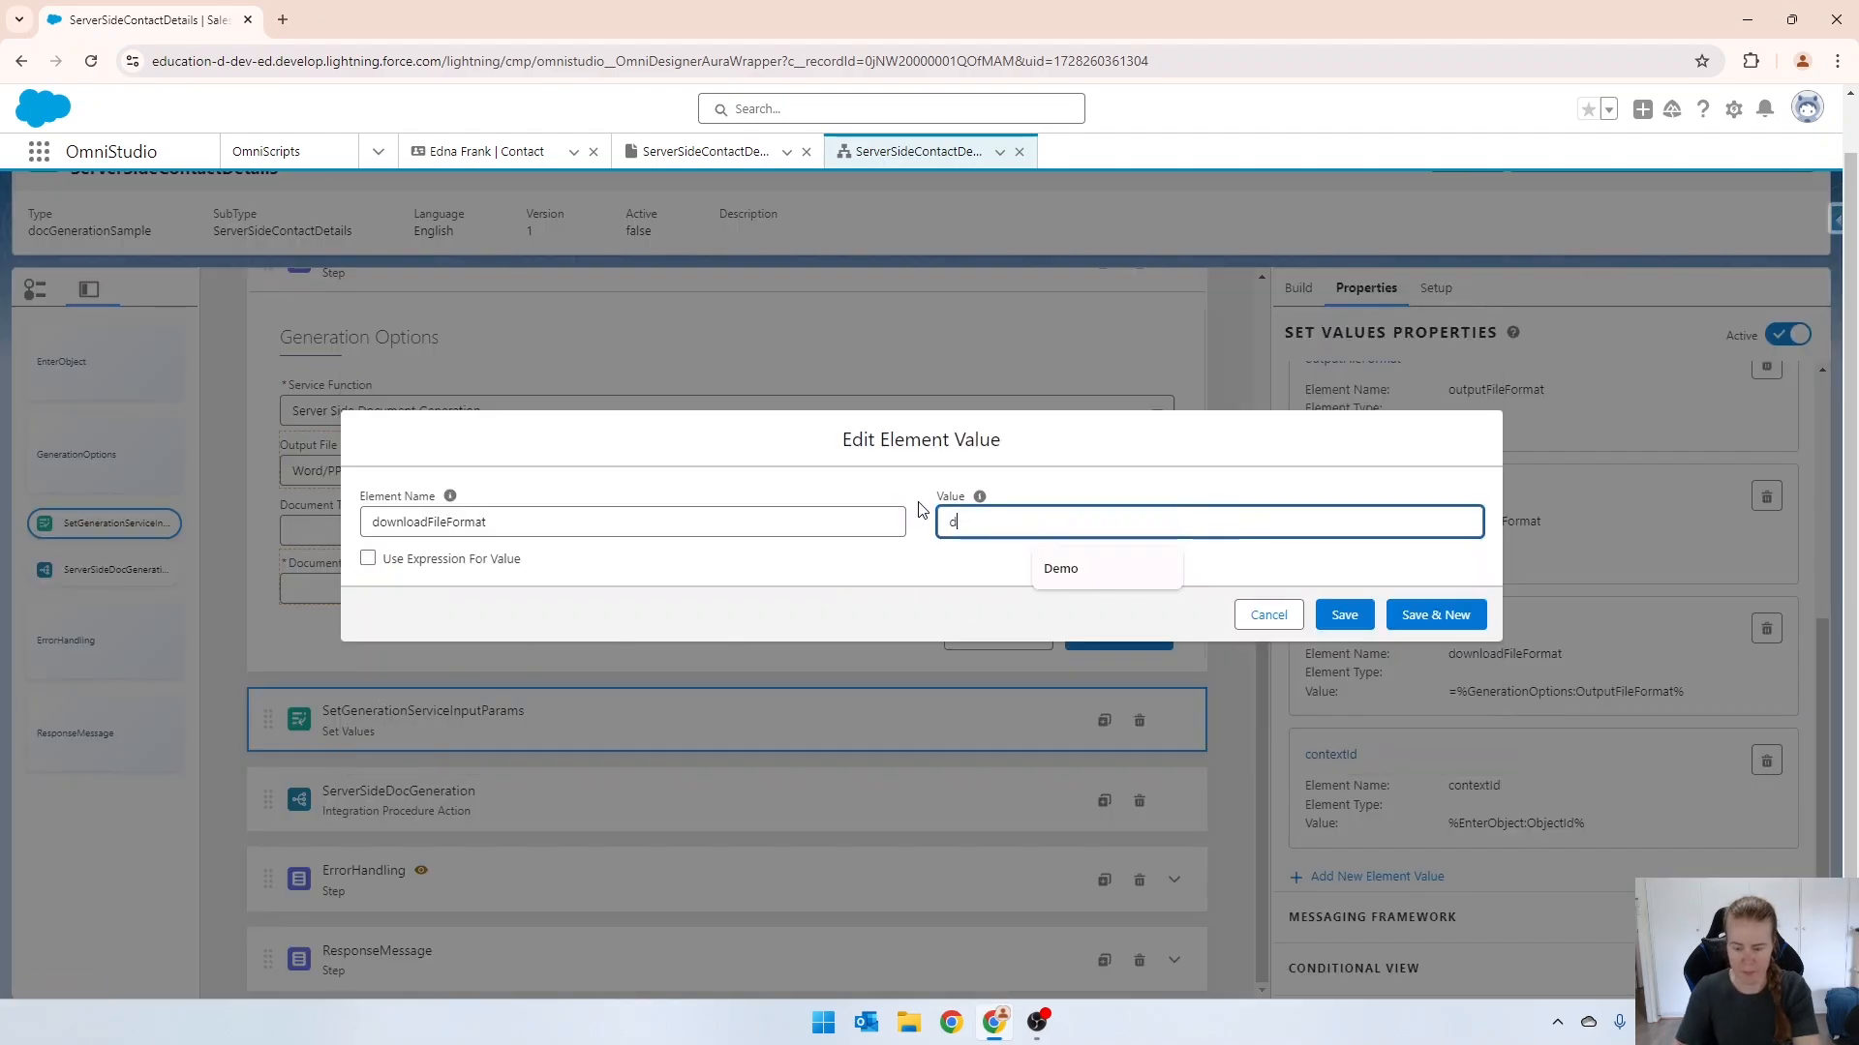
{"action": "key", "text": "BackSpace"}
{"action": "type", "text": "pdf"}
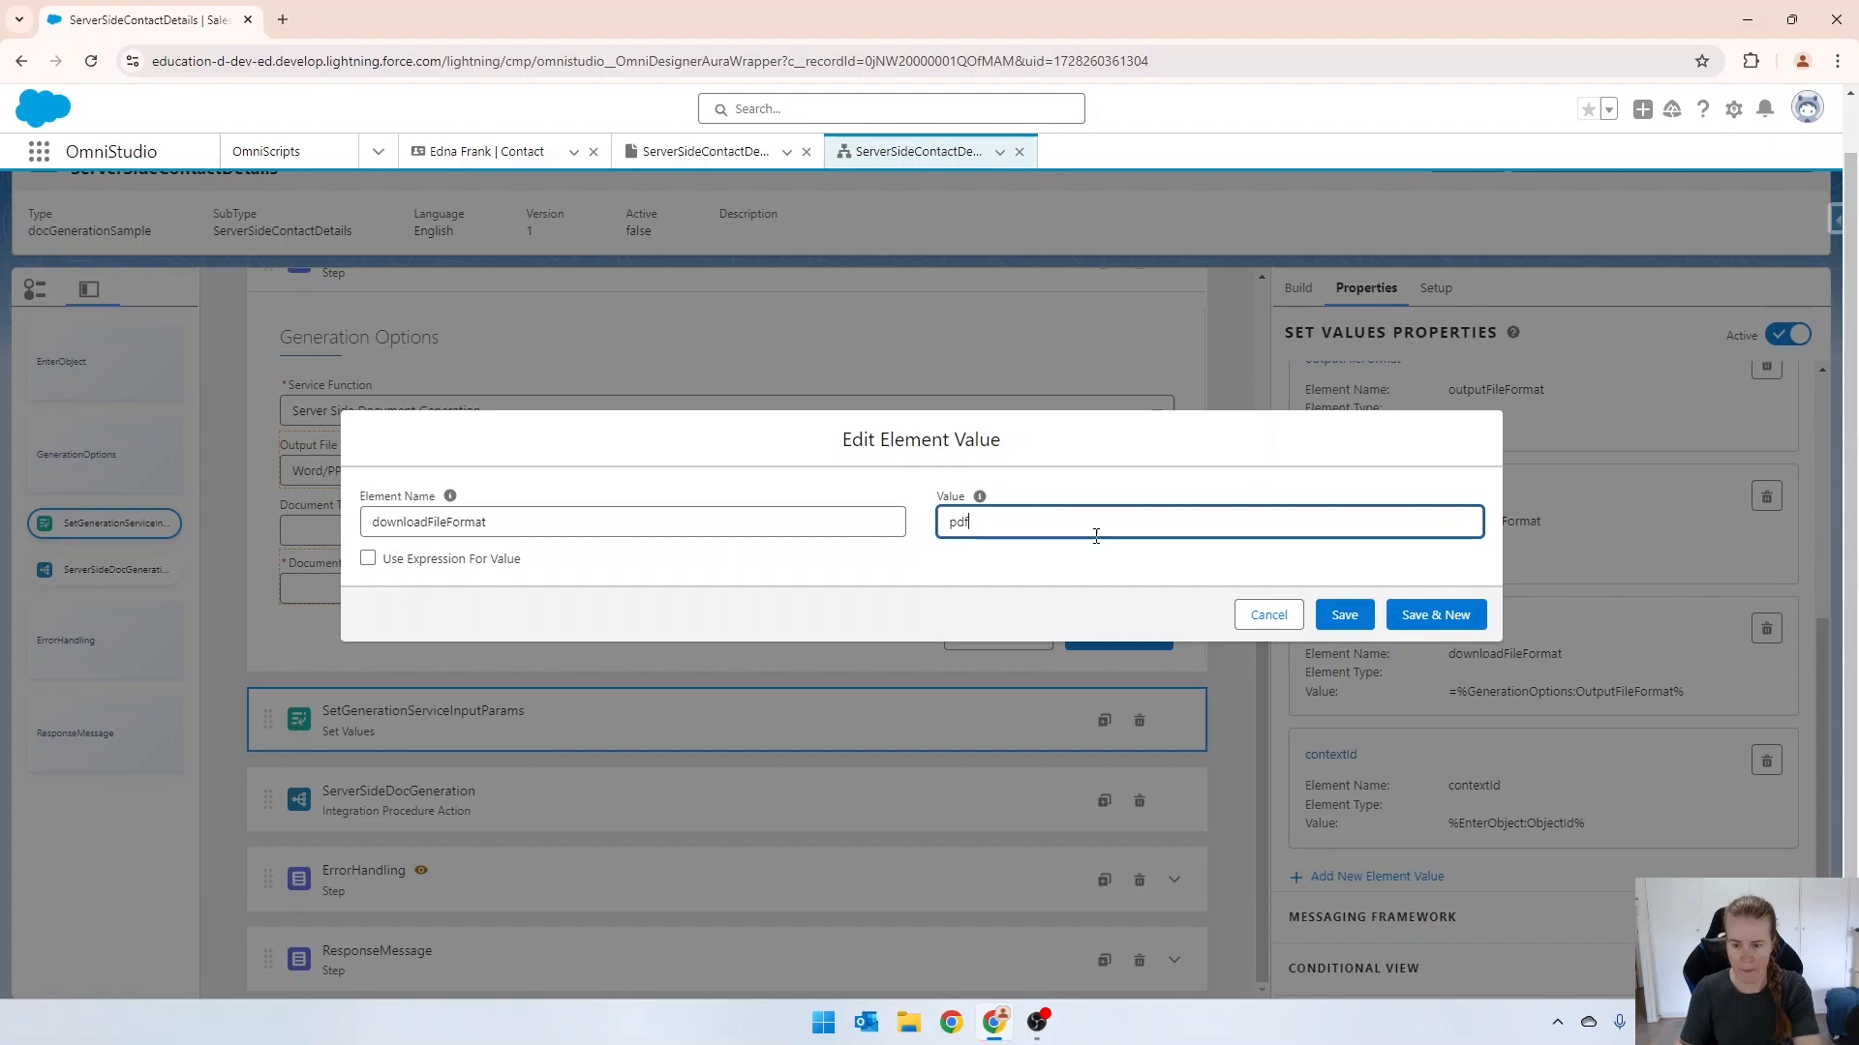
{"action": "left_click", "coordinate": [1345, 615]}
Delete the documentTitle entry from the element value map of SetGenerationServiceInputParams.
{"action": "scroll", "coordinate": [1451, 667], "scroll_direction": "down", "scroll_amount": 2}
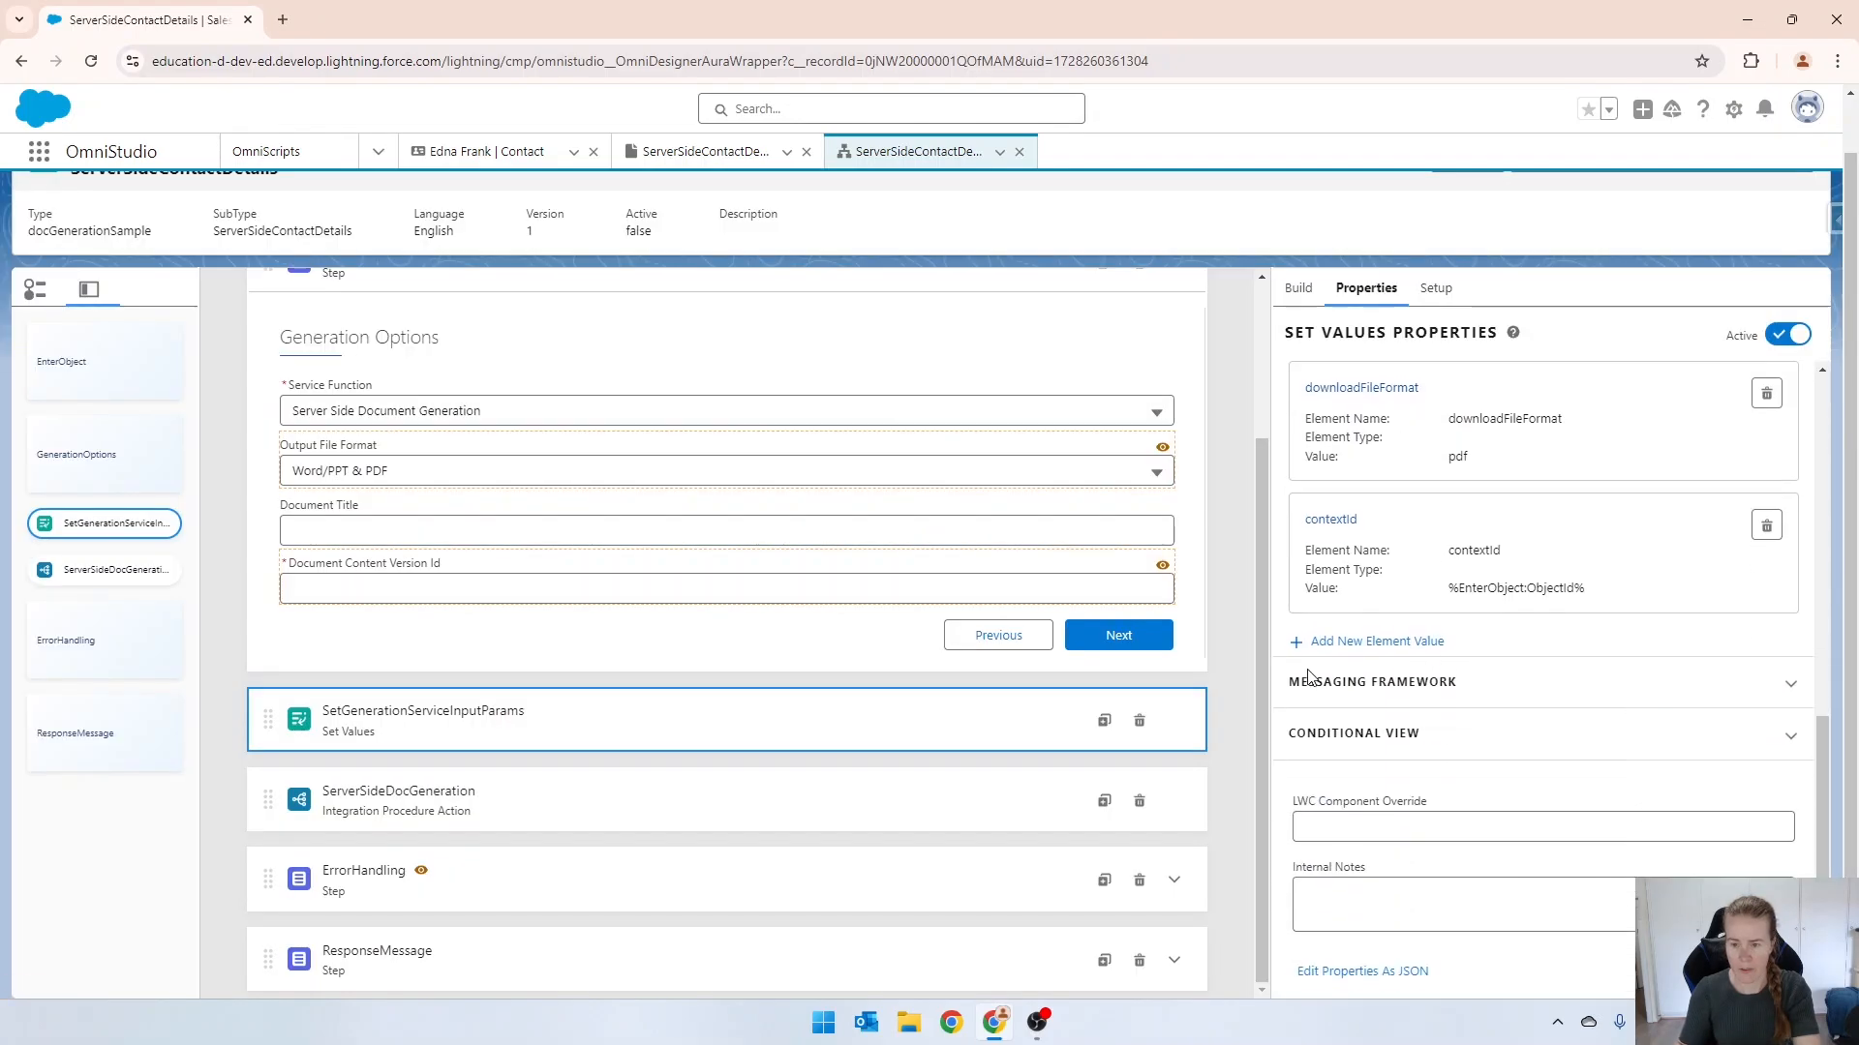
{"action": "scroll", "coordinate": [1297, 663], "scroll_direction": "up", "scroll_amount": 7}
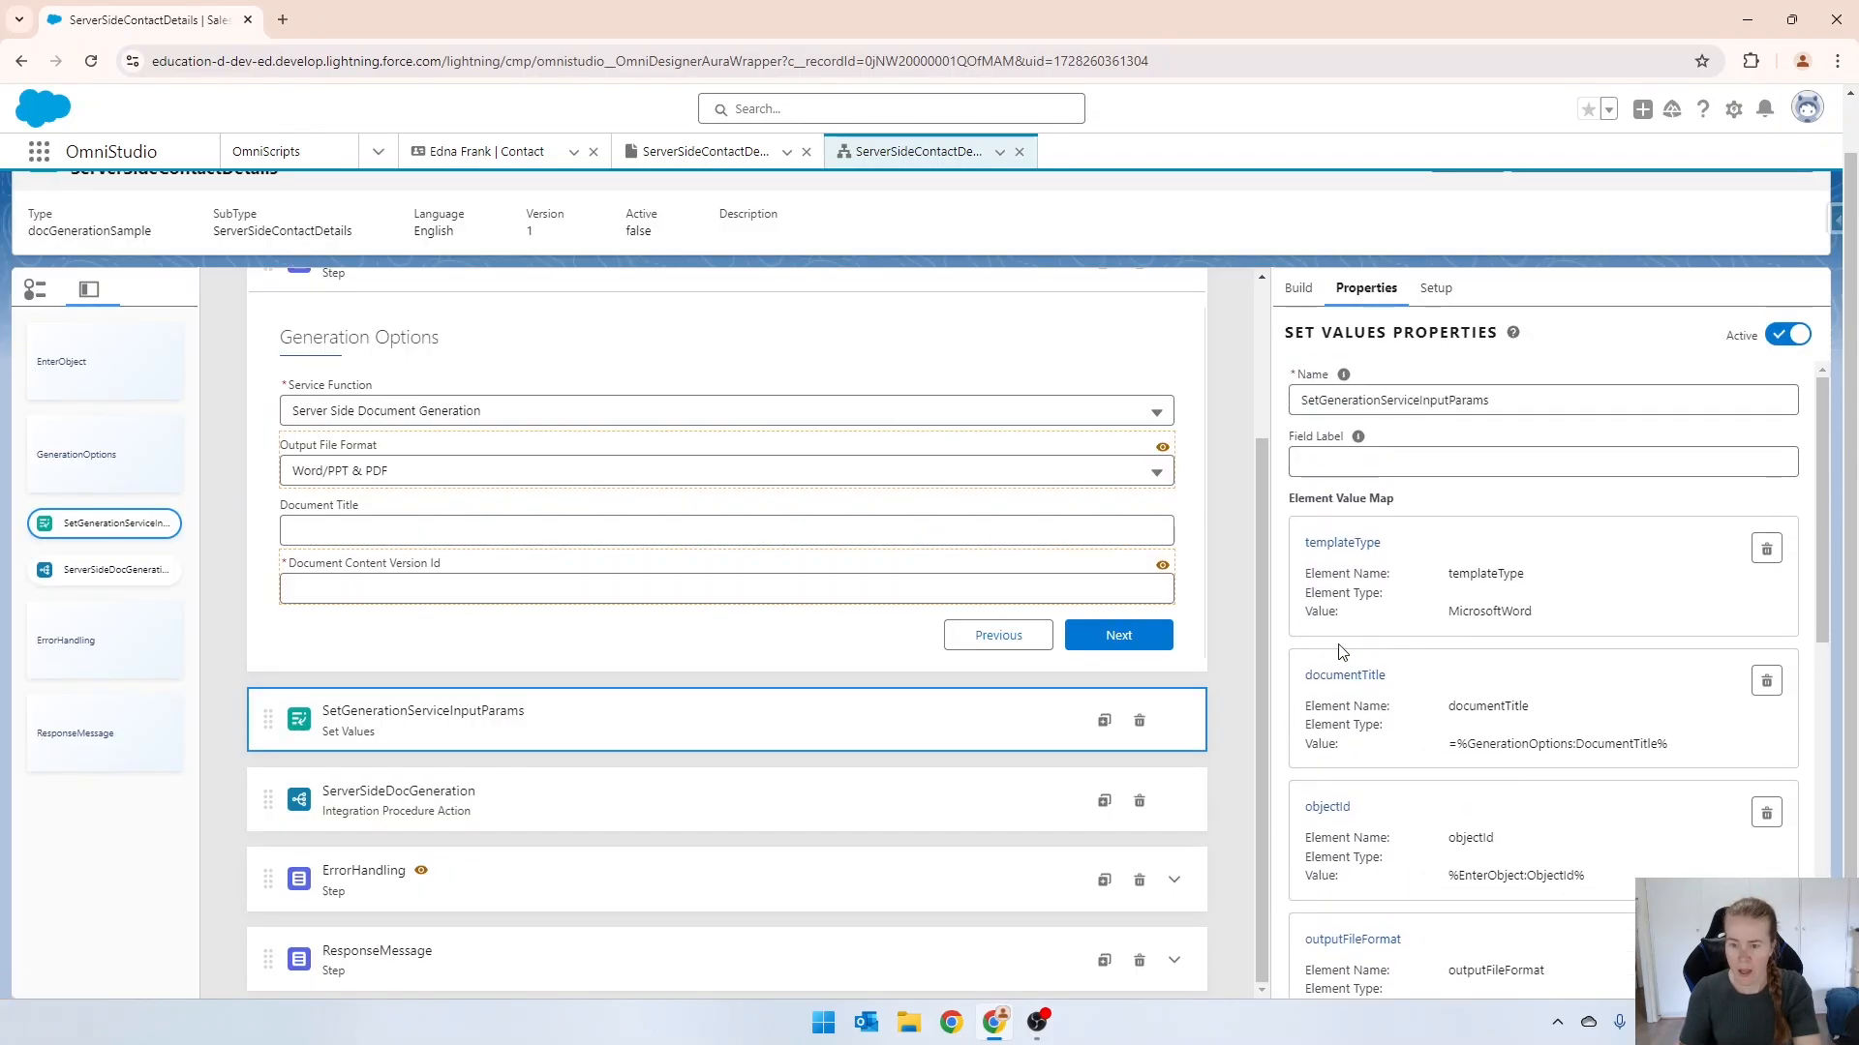
{"action": "left_click", "coordinate": [1767, 682]}
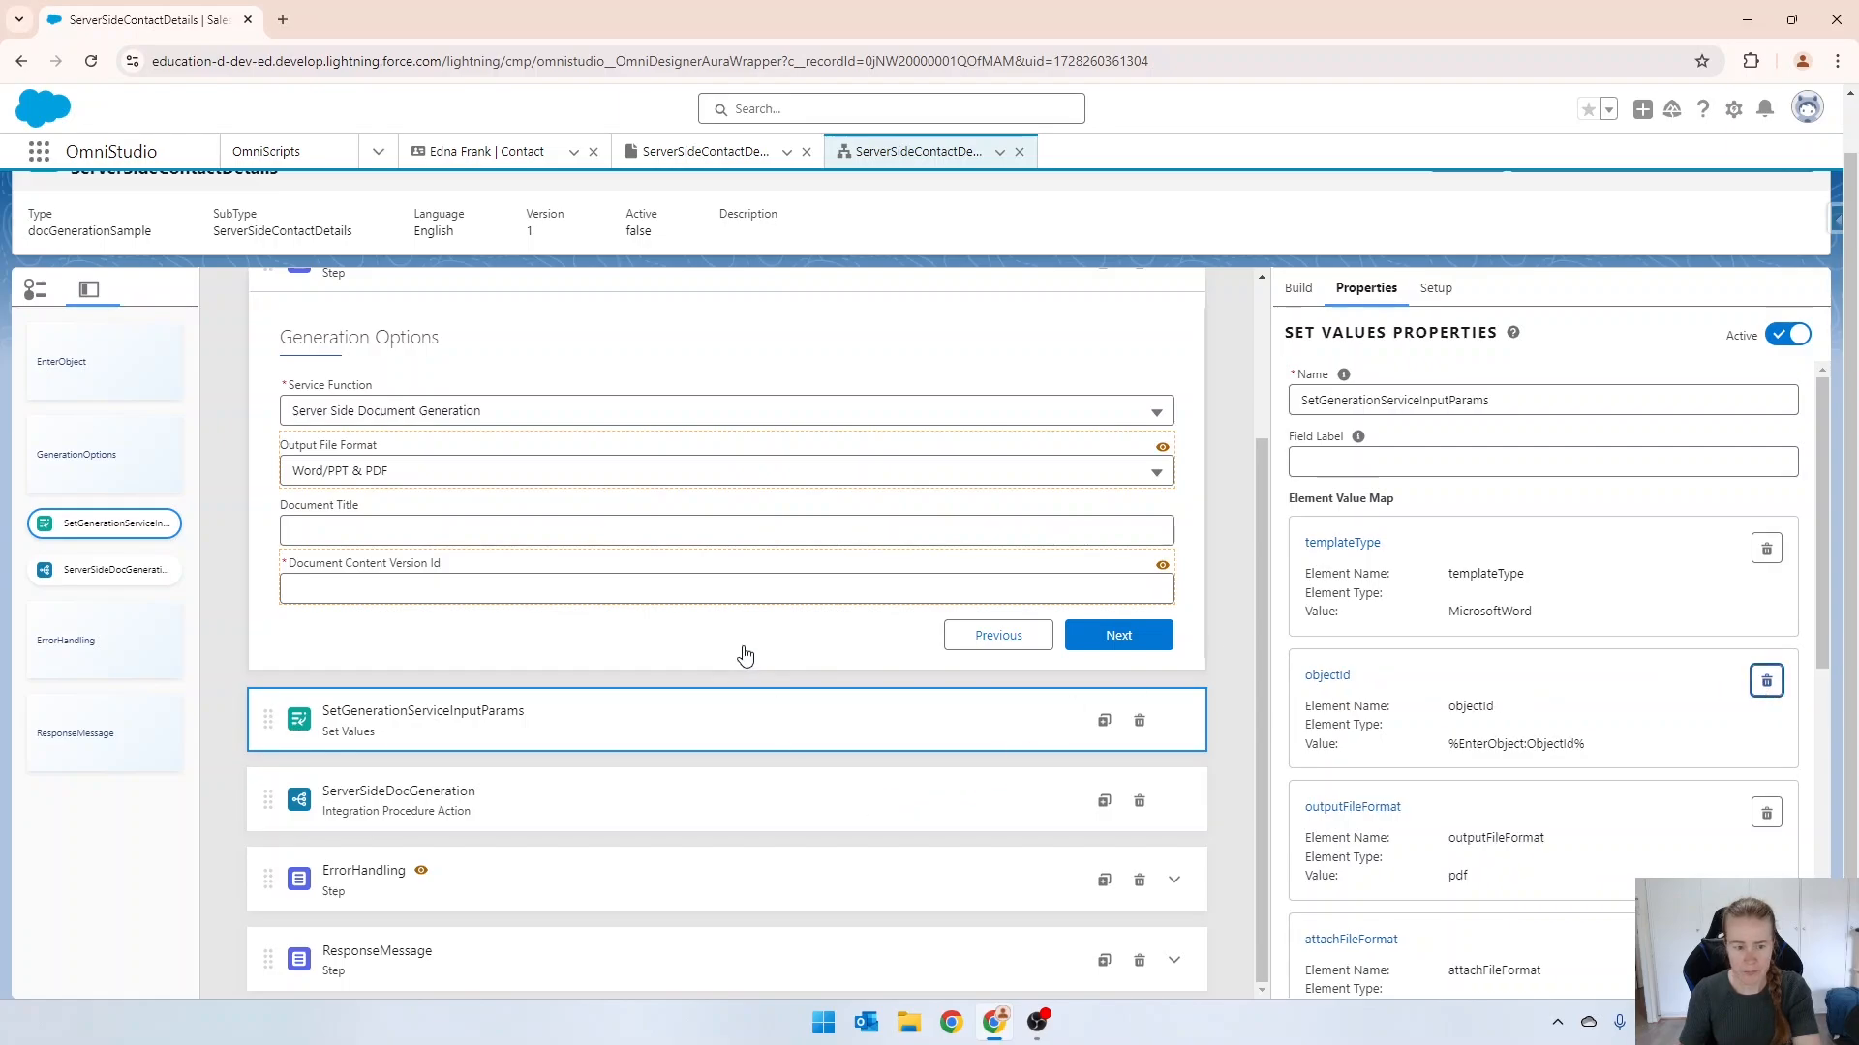
Delete the returnAsPdf and keepIntermediate pairs from the extra payload in ServerSideDocGeneration's remote properties.
{"action": "left_click", "coordinate": [414, 806]}
{"action": "scroll", "coordinate": [1529, 699], "scroll_direction": "down", "scroll_amount": 2}
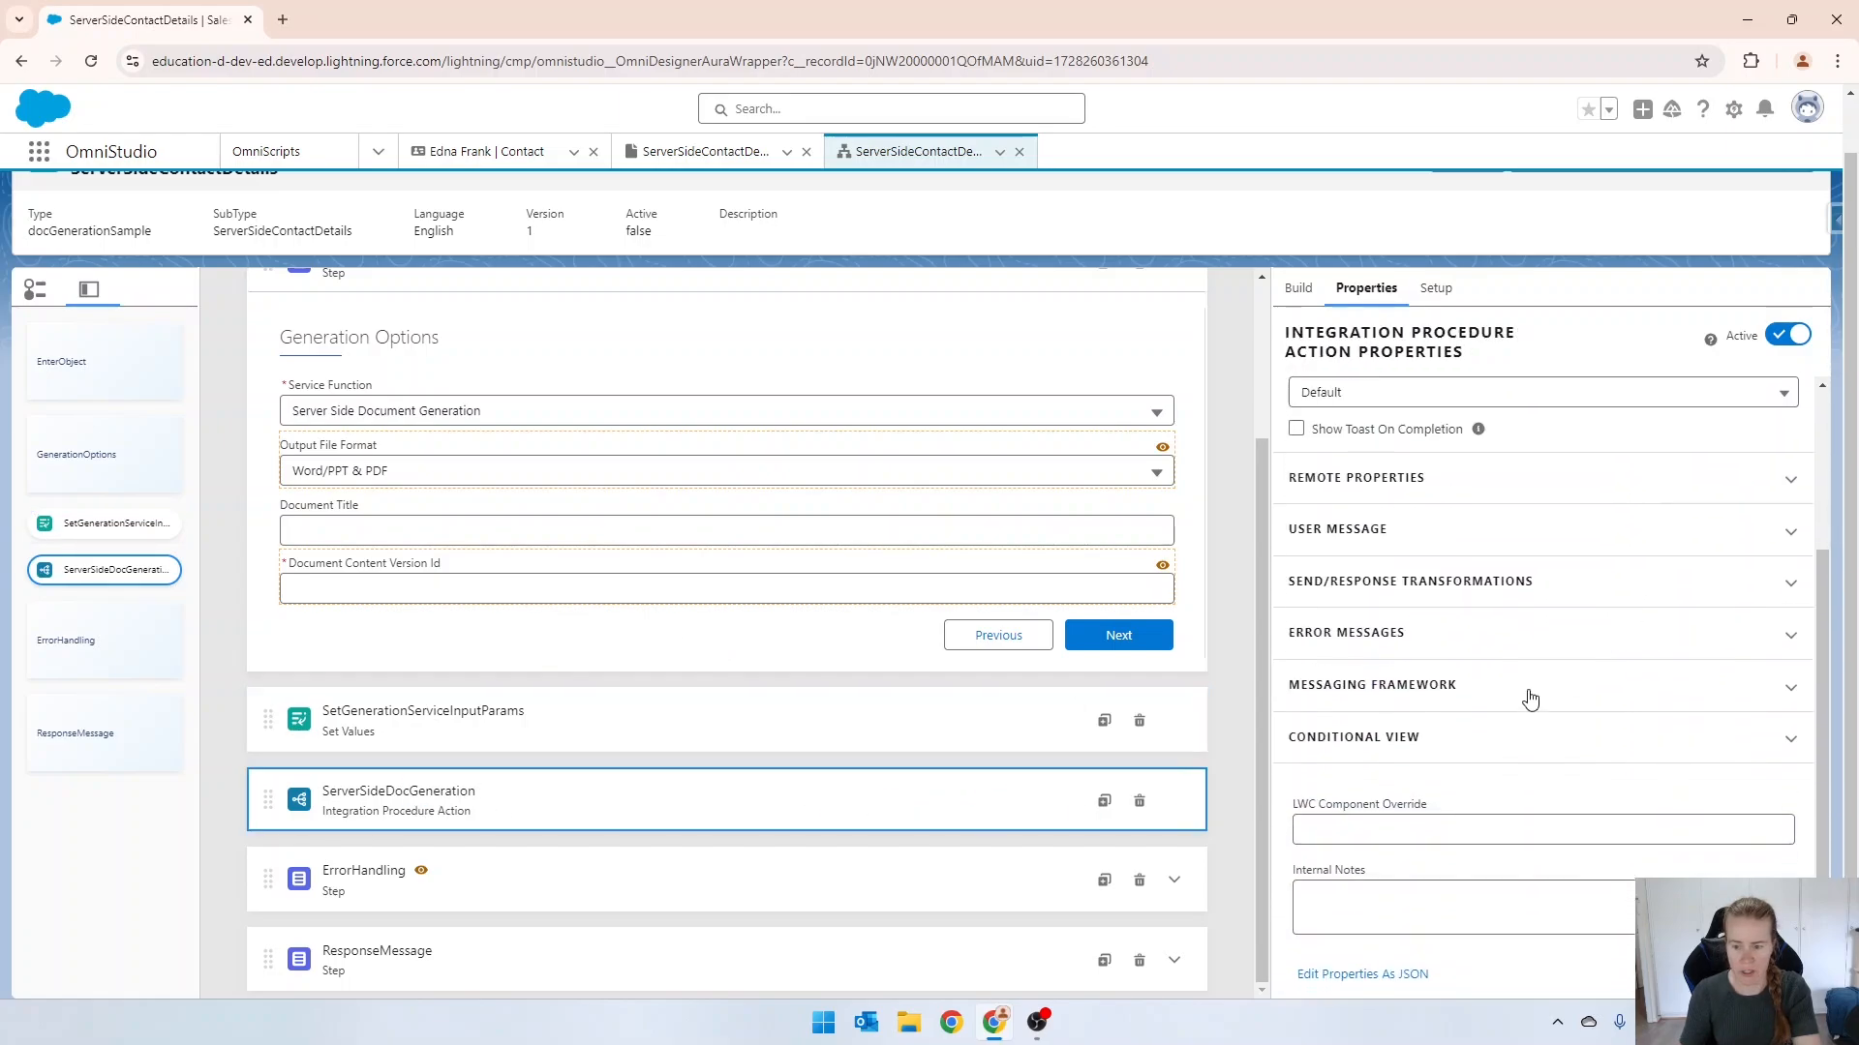
{"action": "left_click", "coordinate": [1355, 494]}
{"action": "scroll", "coordinate": [1451, 635], "scroll_direction": "down", "scroll_amount": 5}
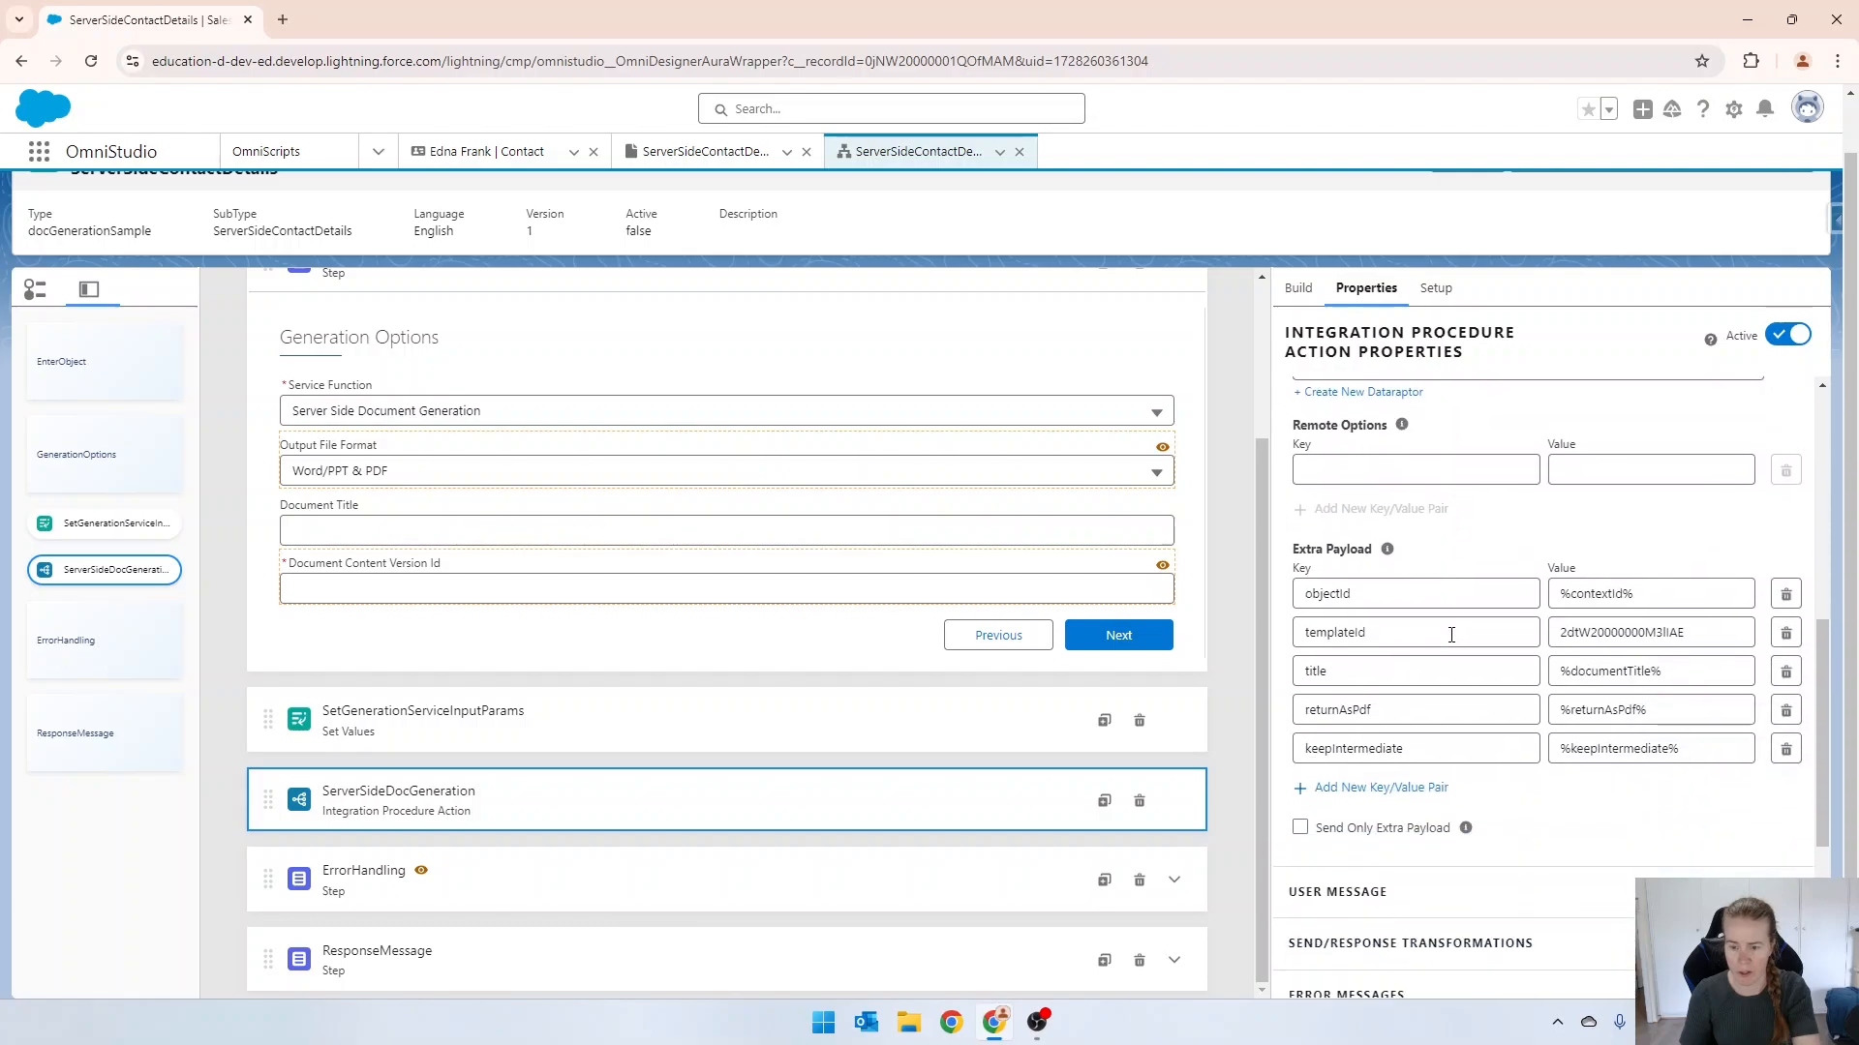
{"action": "scroll", "coordinate": [1455, 627], "scroll_direction": "down", "scroll_amount": 1}
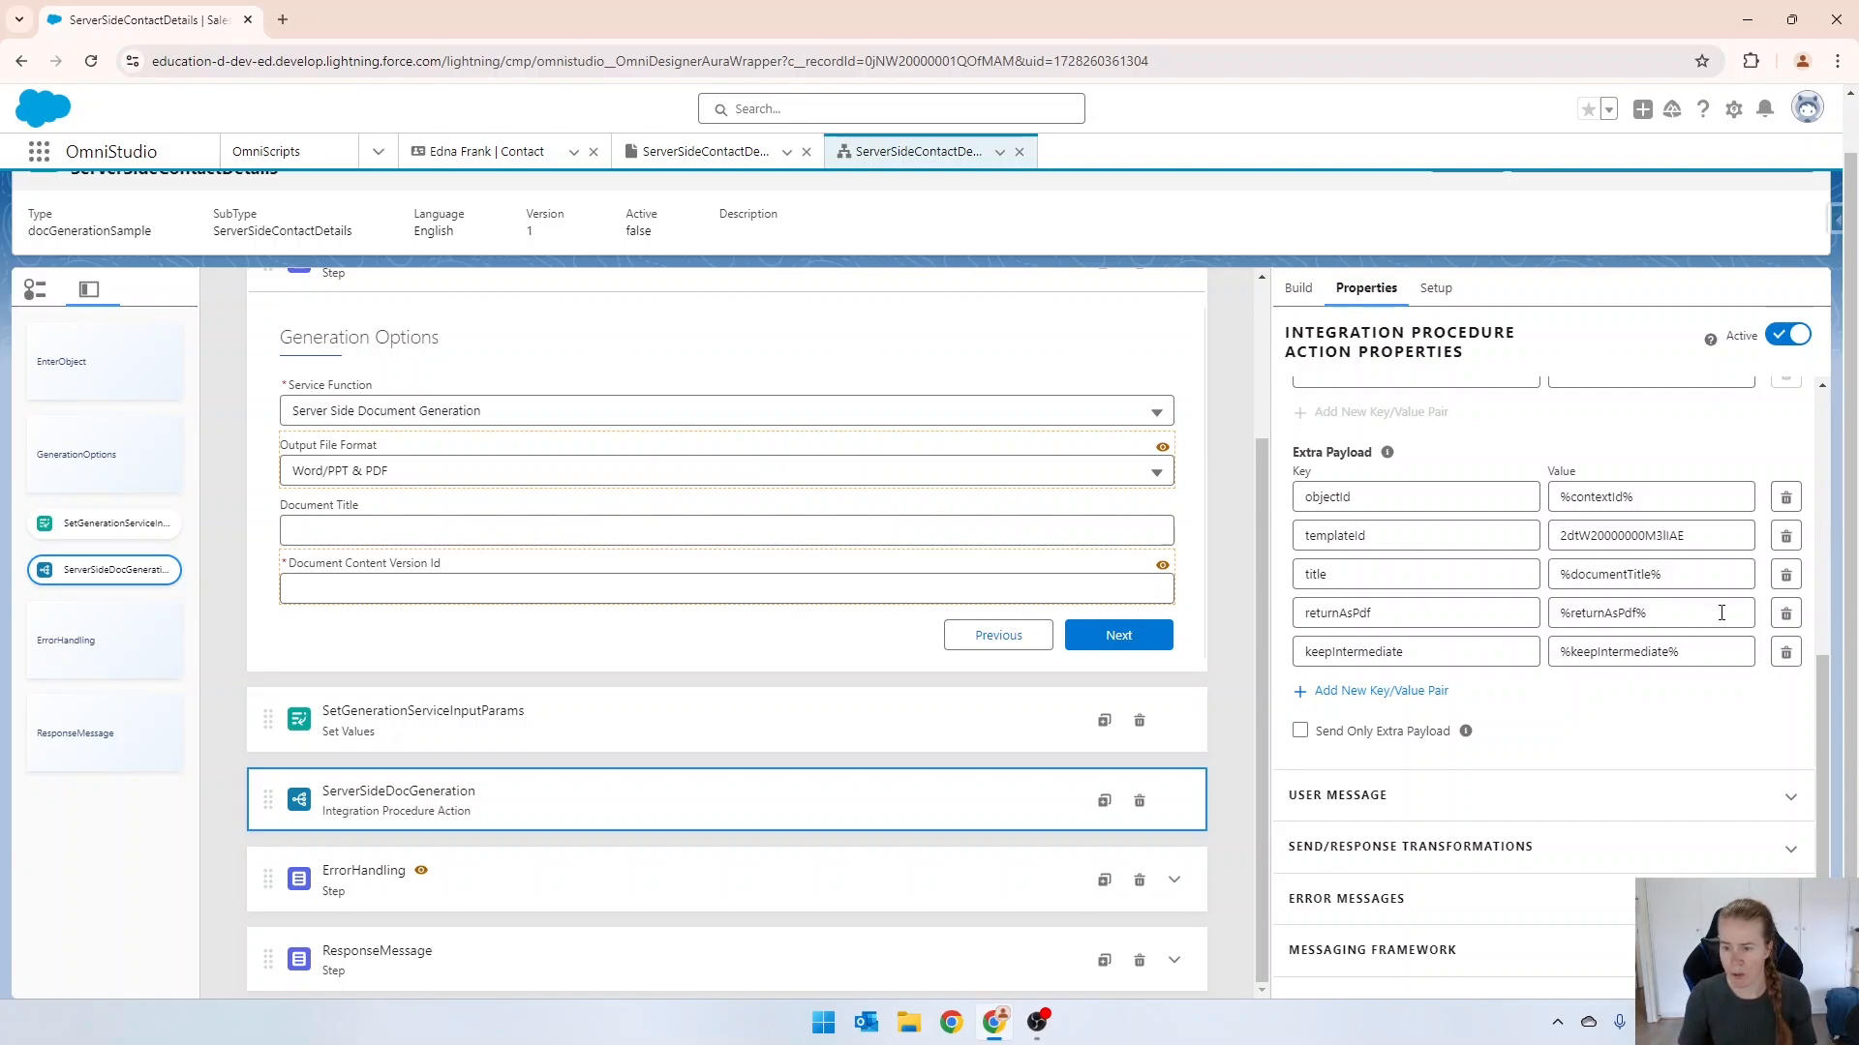
{"action": "left_click", "coordinate": [1786, 615]}
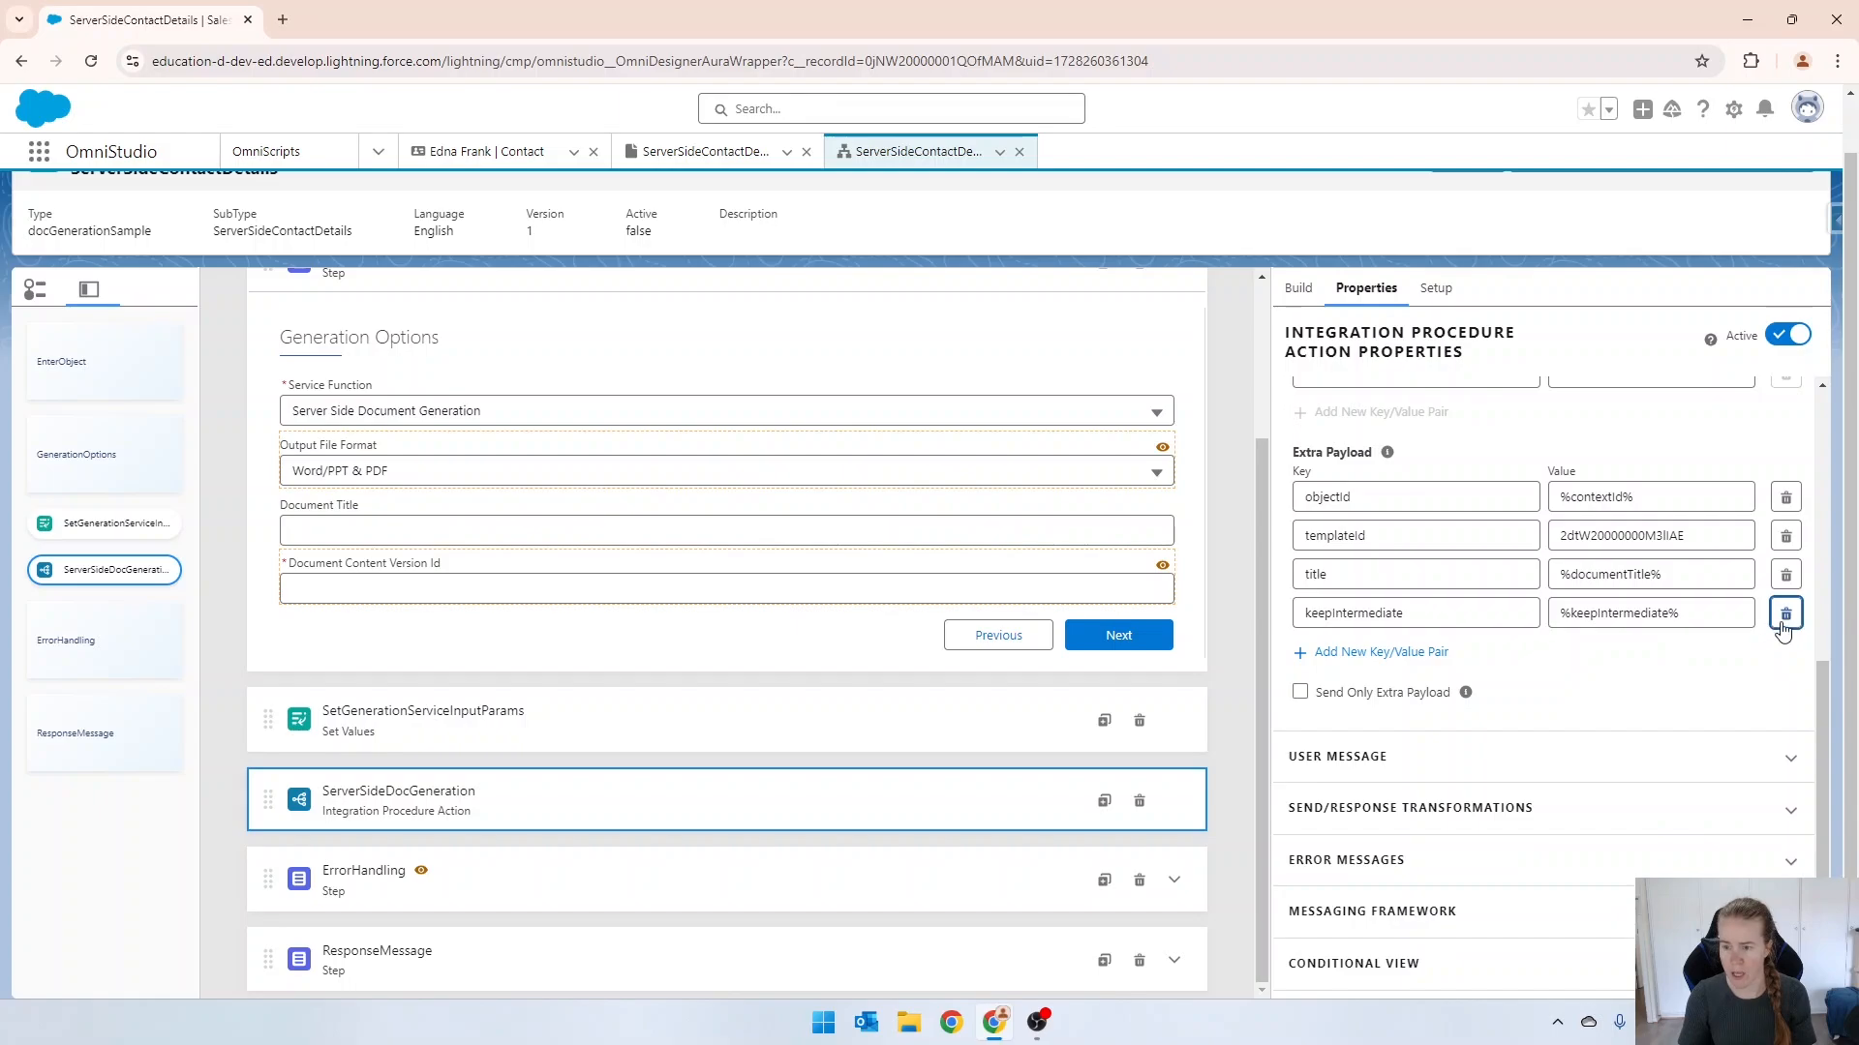
{"action": "left_click", "coordinate": [1784, 619]}
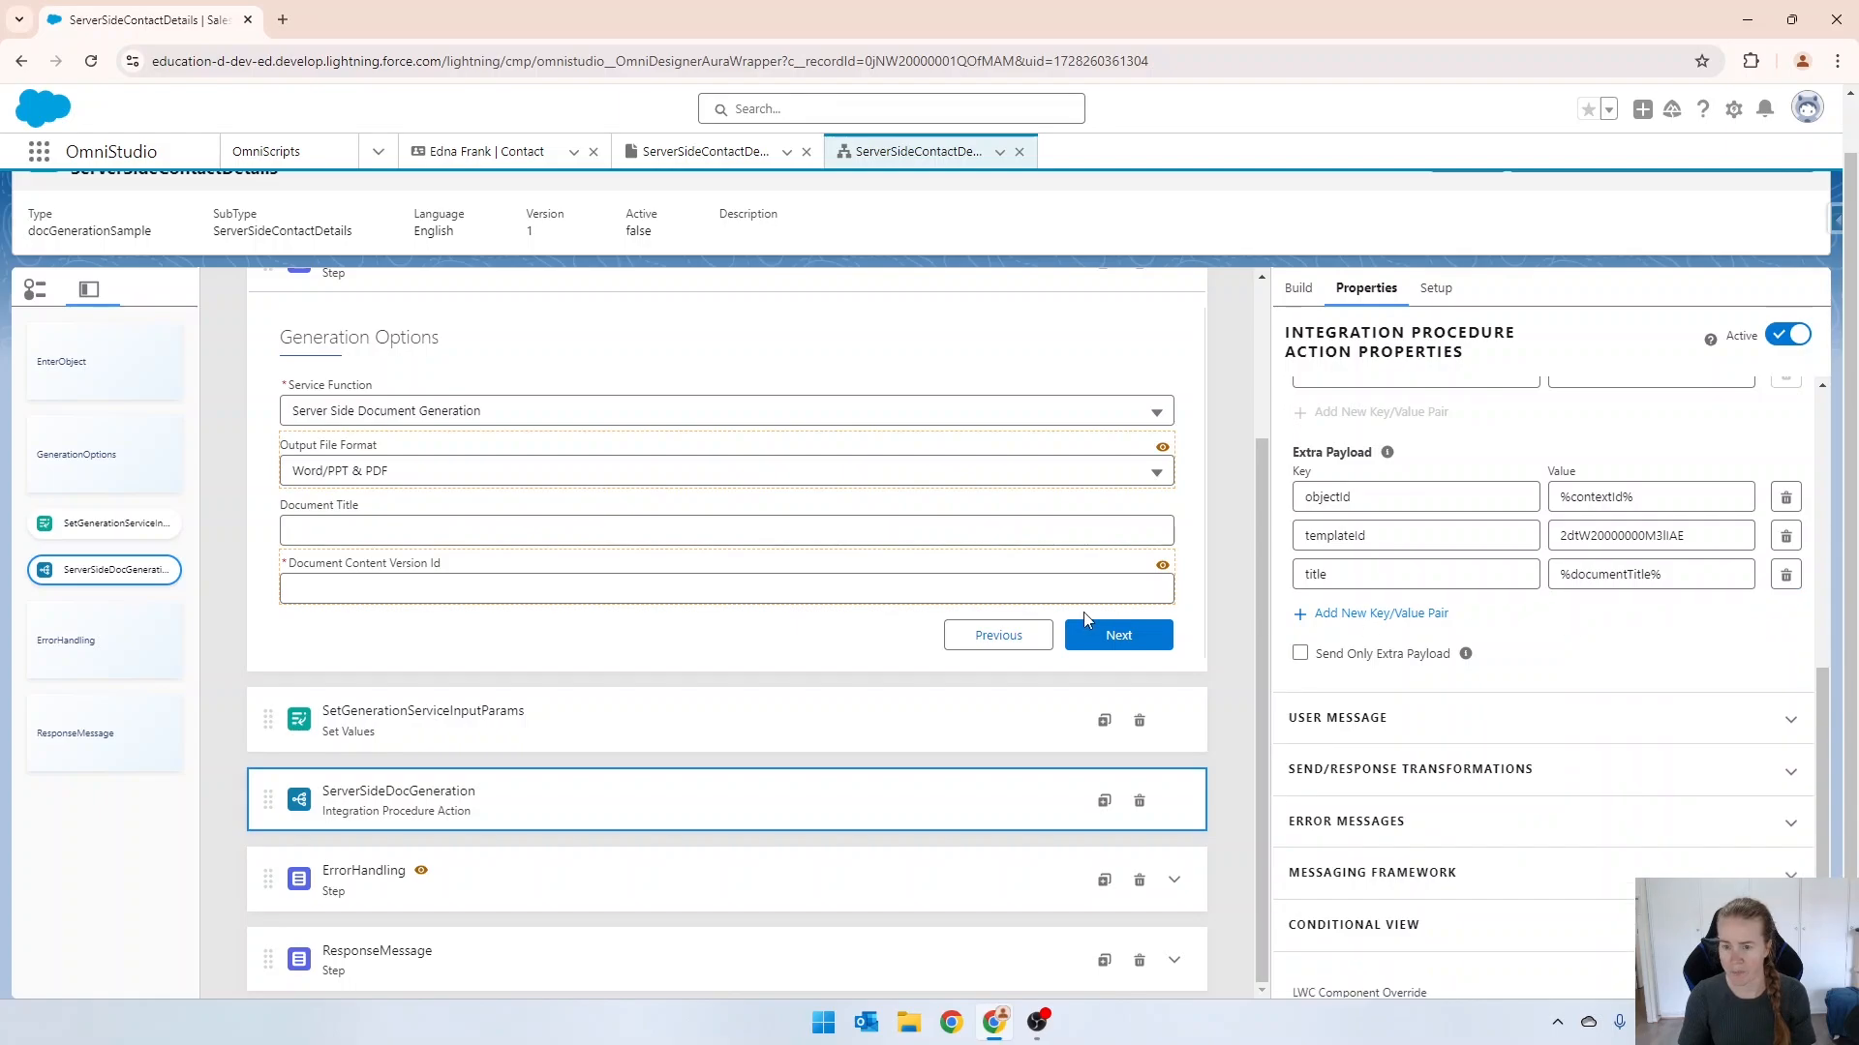
Switch the ServerSideContactDetails OmniScript to preview mode and activate this version.
{"action": "scroll", "coordinate": [788, 664], "scroll_direction": "up", "scroll_amount": 3}
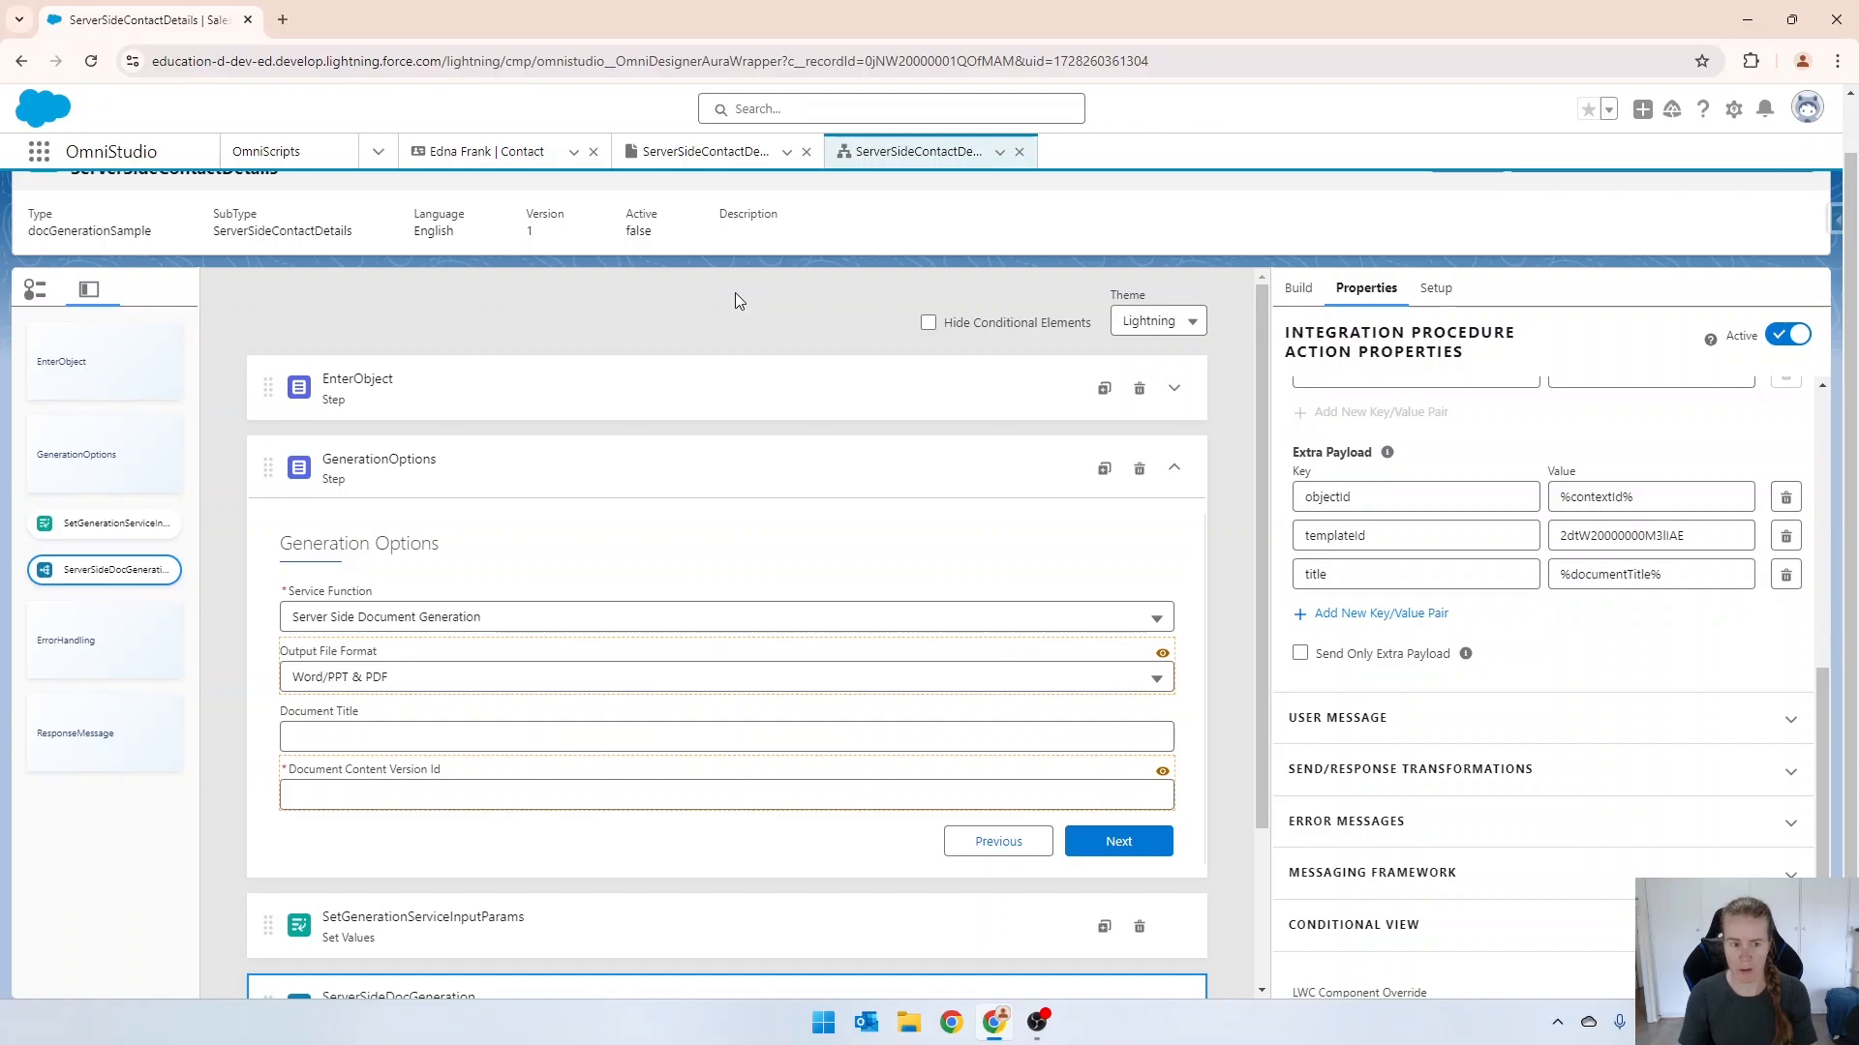
{"action": "left_click", "coordinate": [571, 390]}
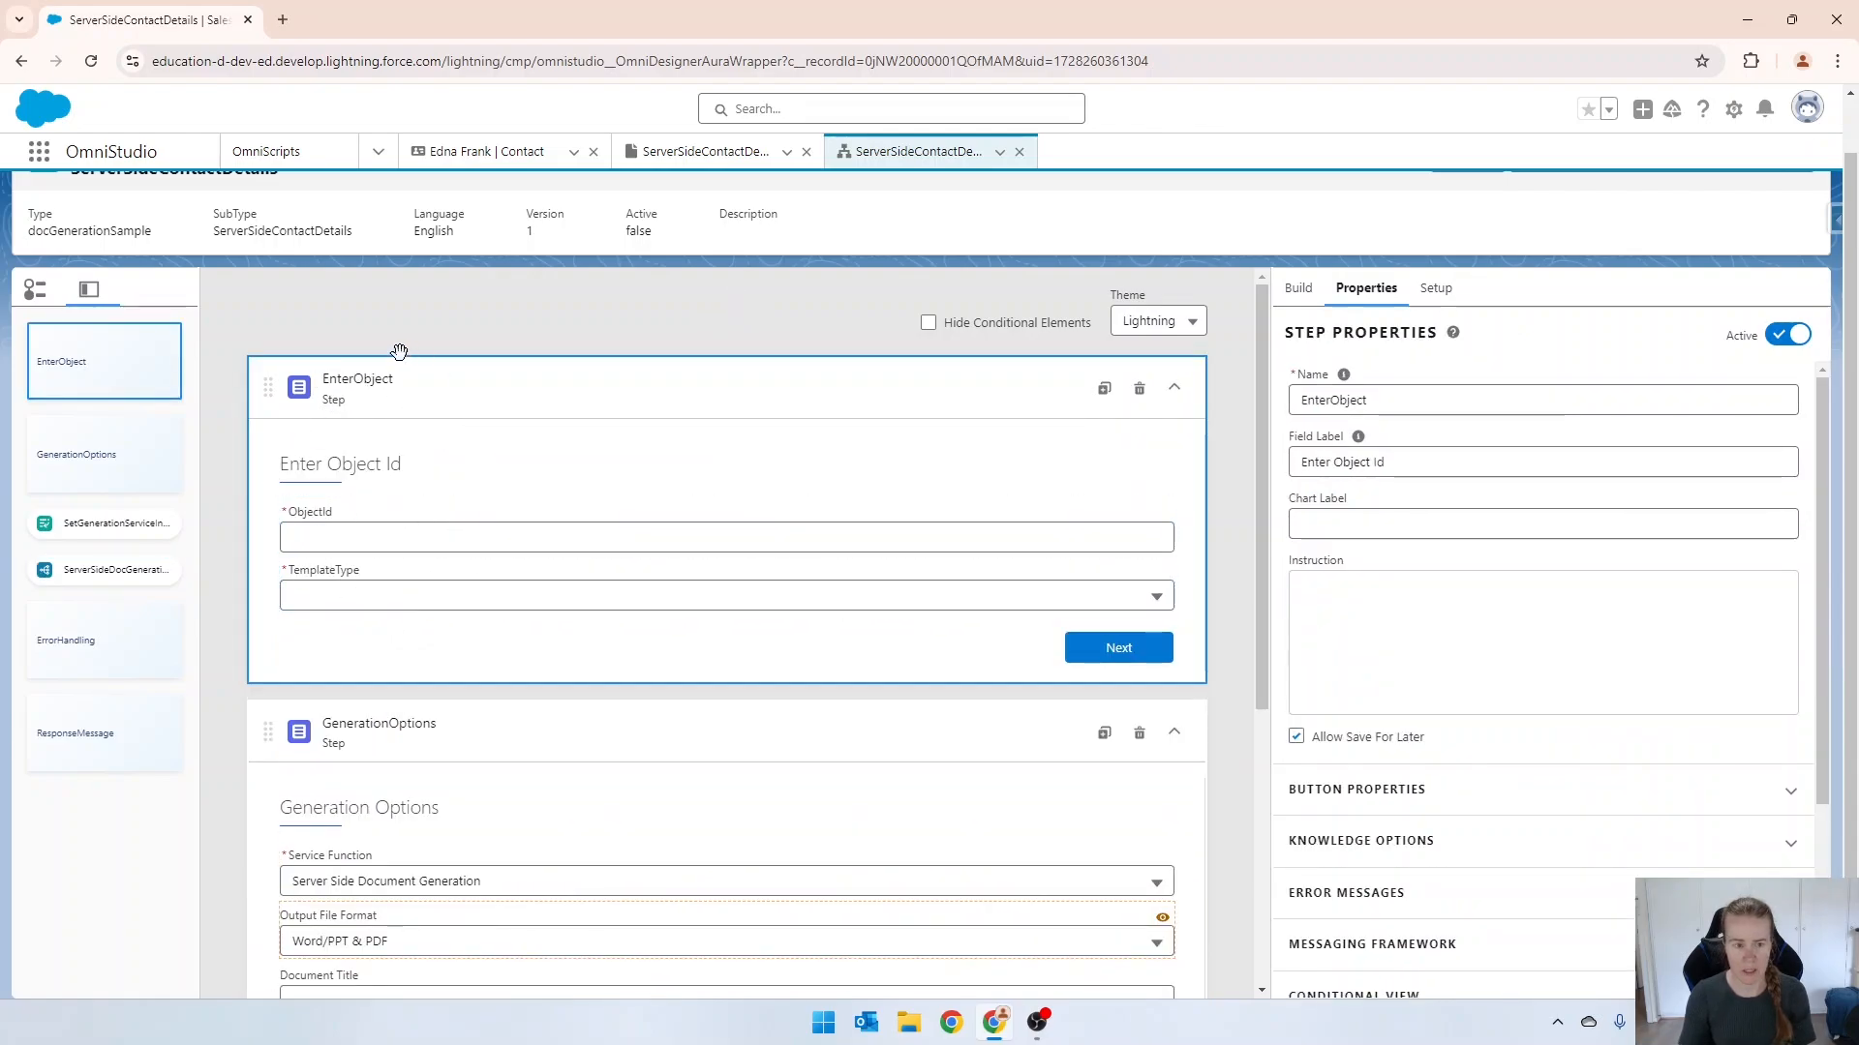
{"action": "scroll", "coordinate": [1094, 484], "scroll_direction": "up", "scroll_amount": 2}
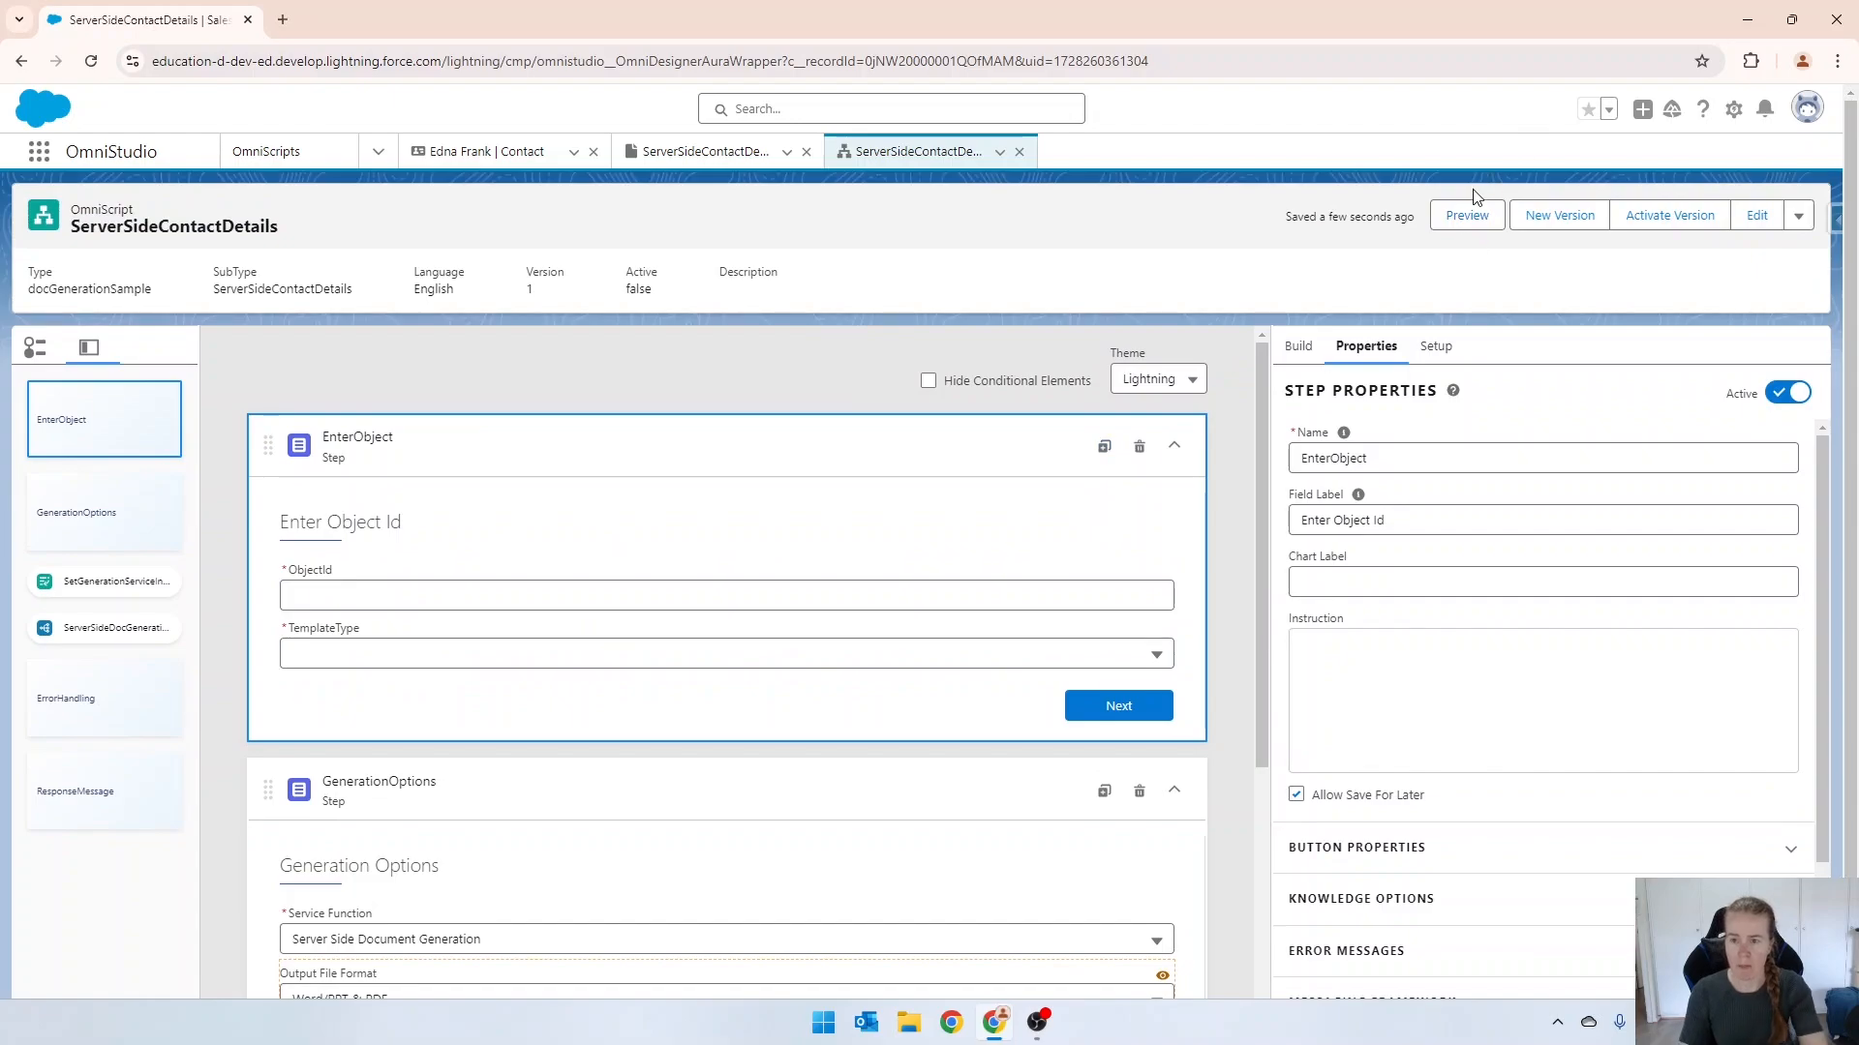
{"action": "left_click", "coordinate": [1455, 218]}
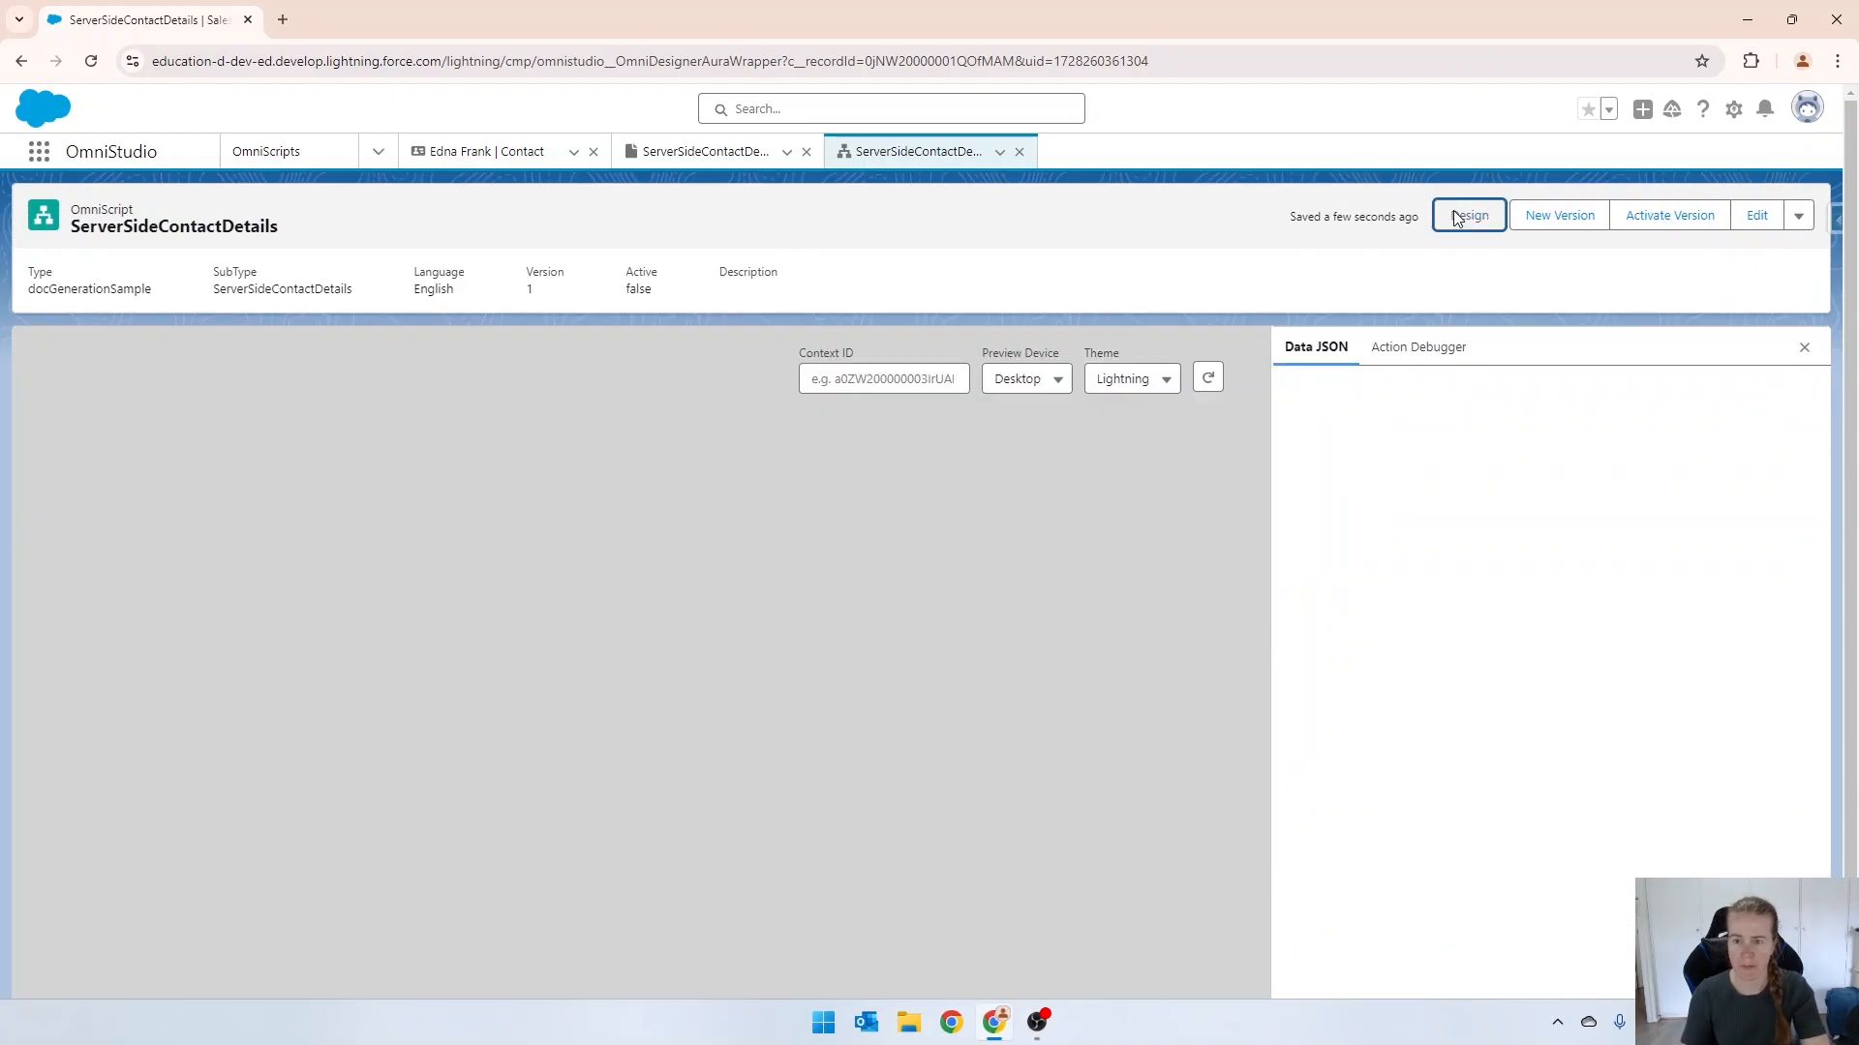
{"action": "left_click", "coordinate": [1653, 220]}
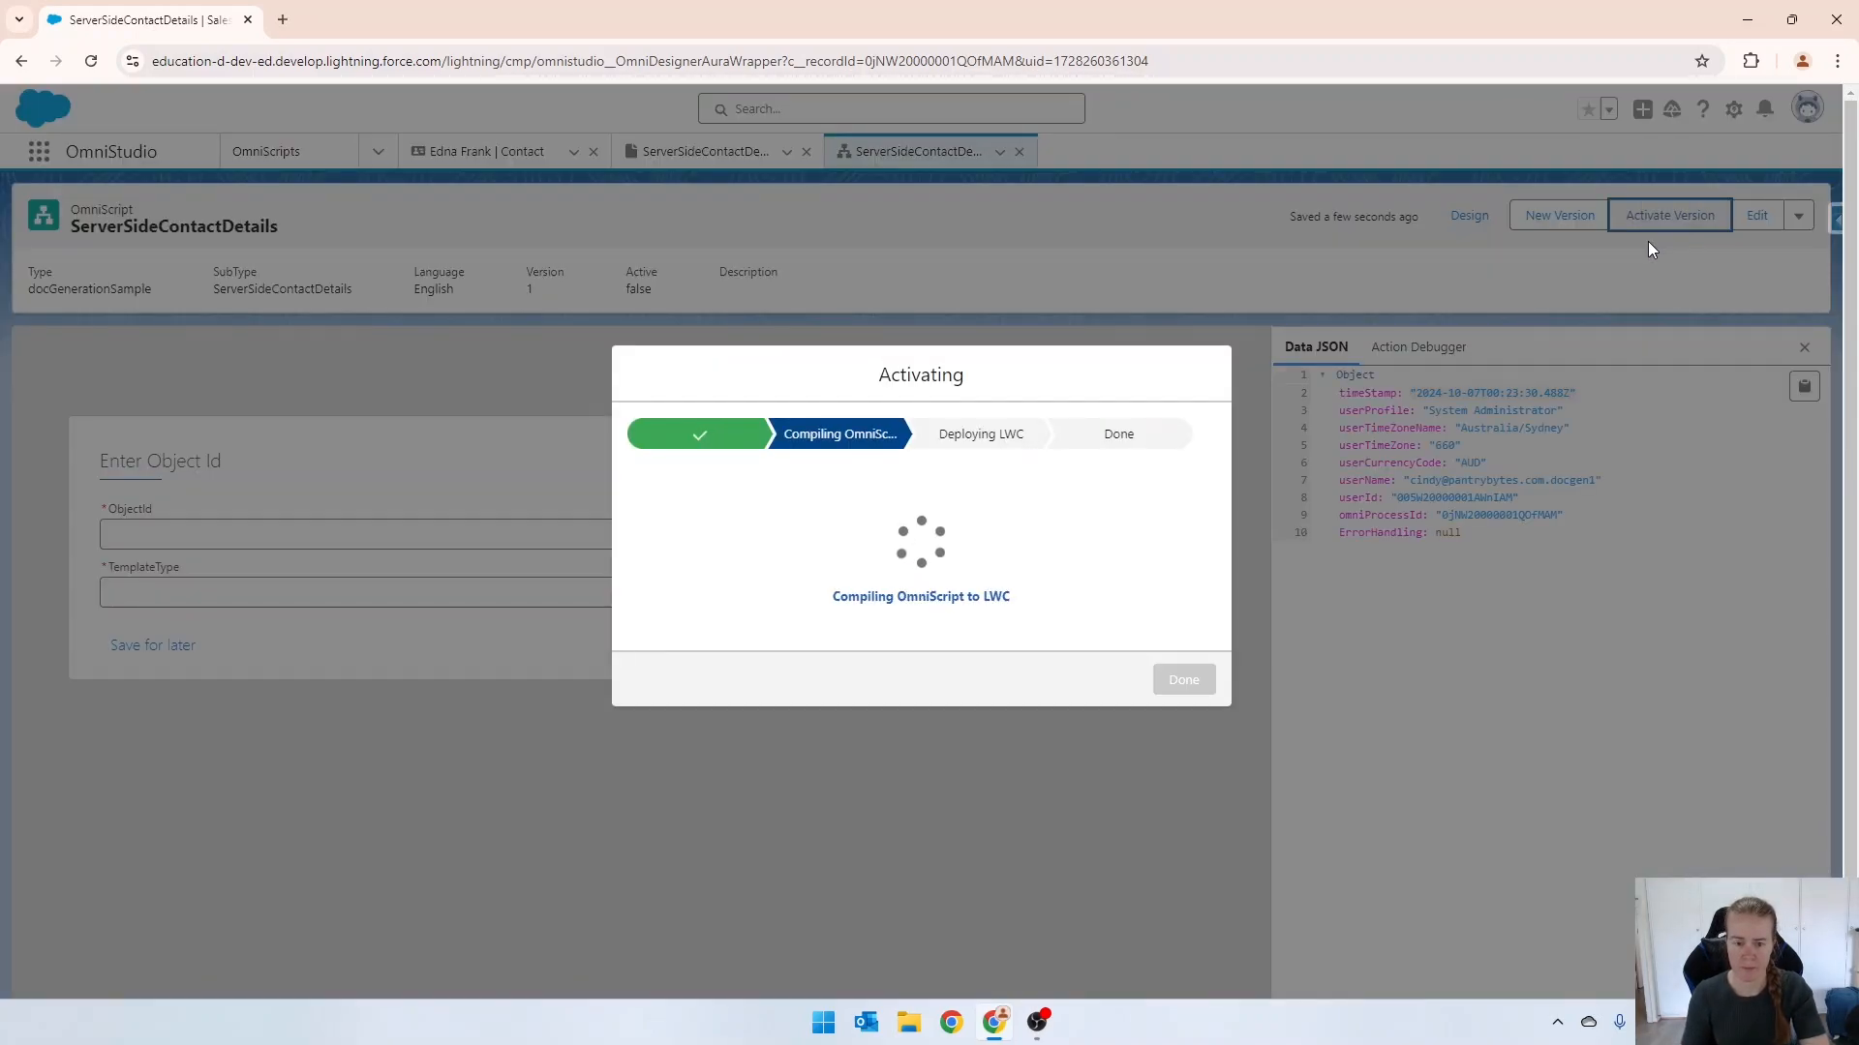
{"action": "left_click", "coordinate": [1177, 706]}
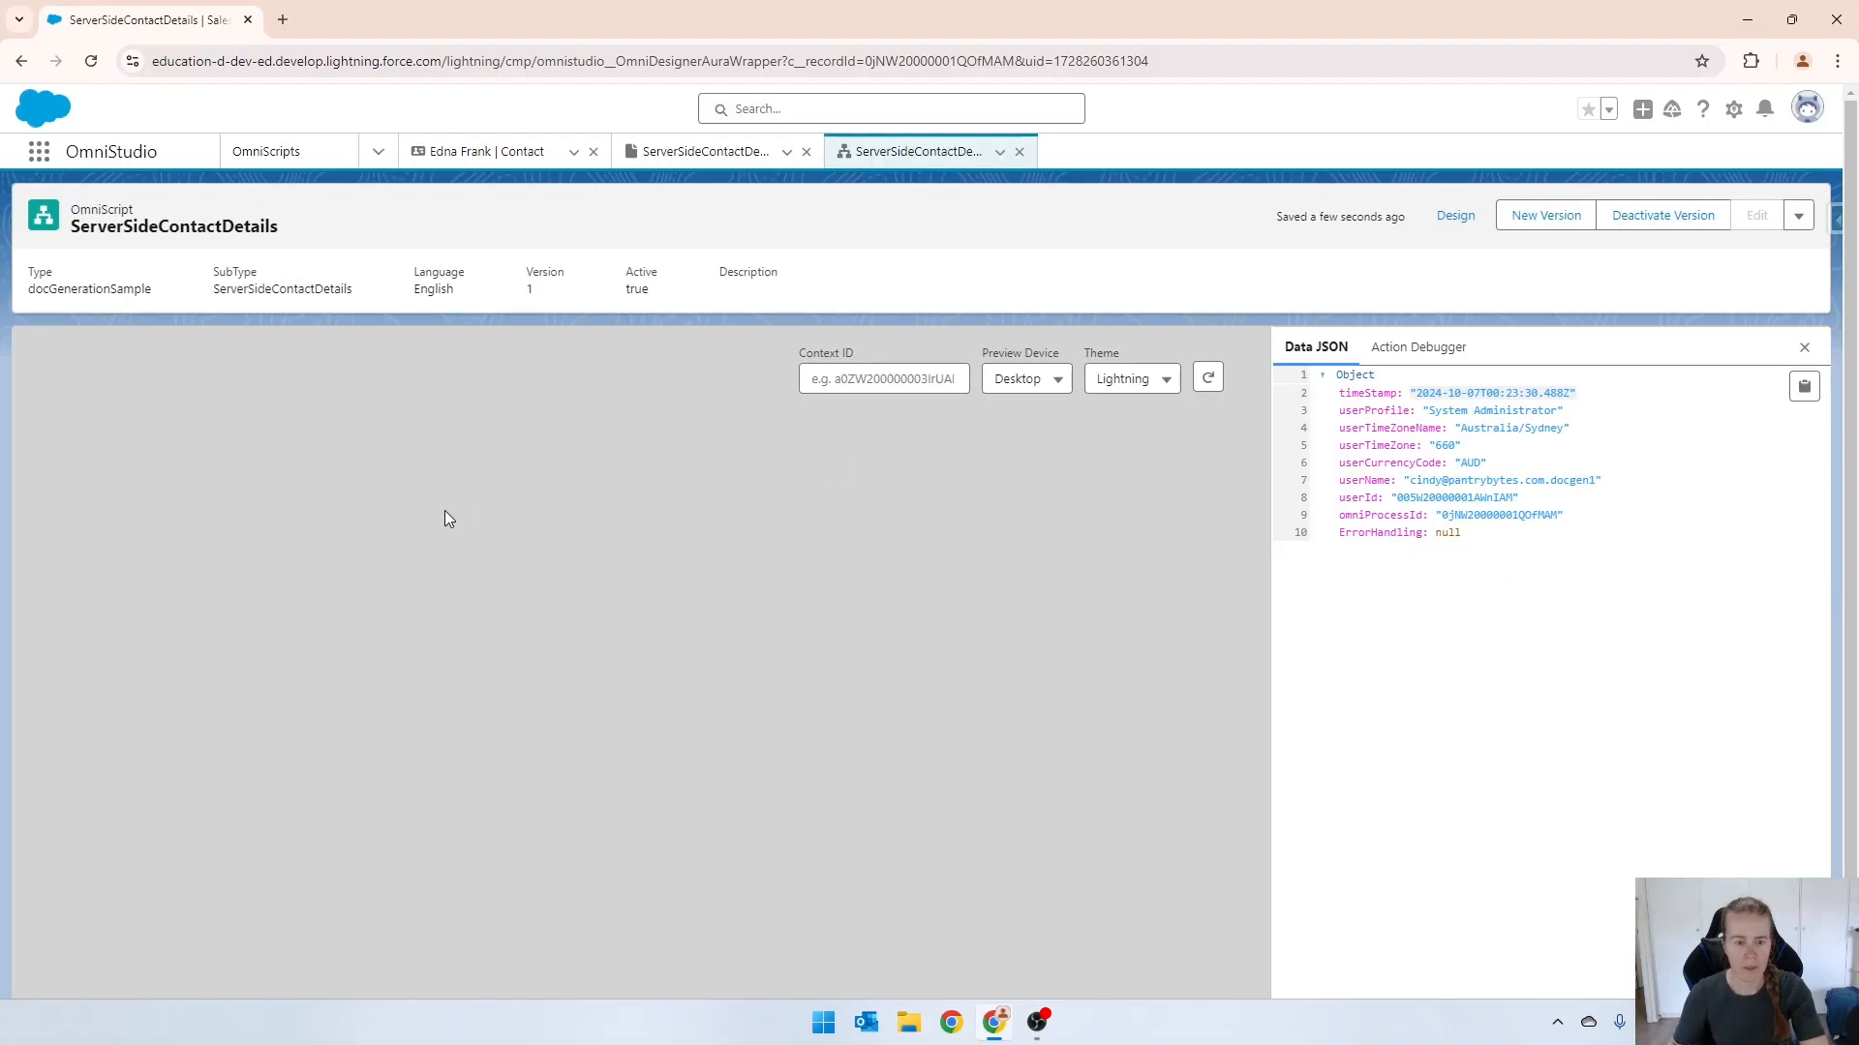
Copy the record ID from the open contact's web address and paste it as the ObjectId in the OmniScript preview.
{"action": "left_click", "coordinate": [486, 151]}
{"action": "left_click", "coordinate": [621, 58]}
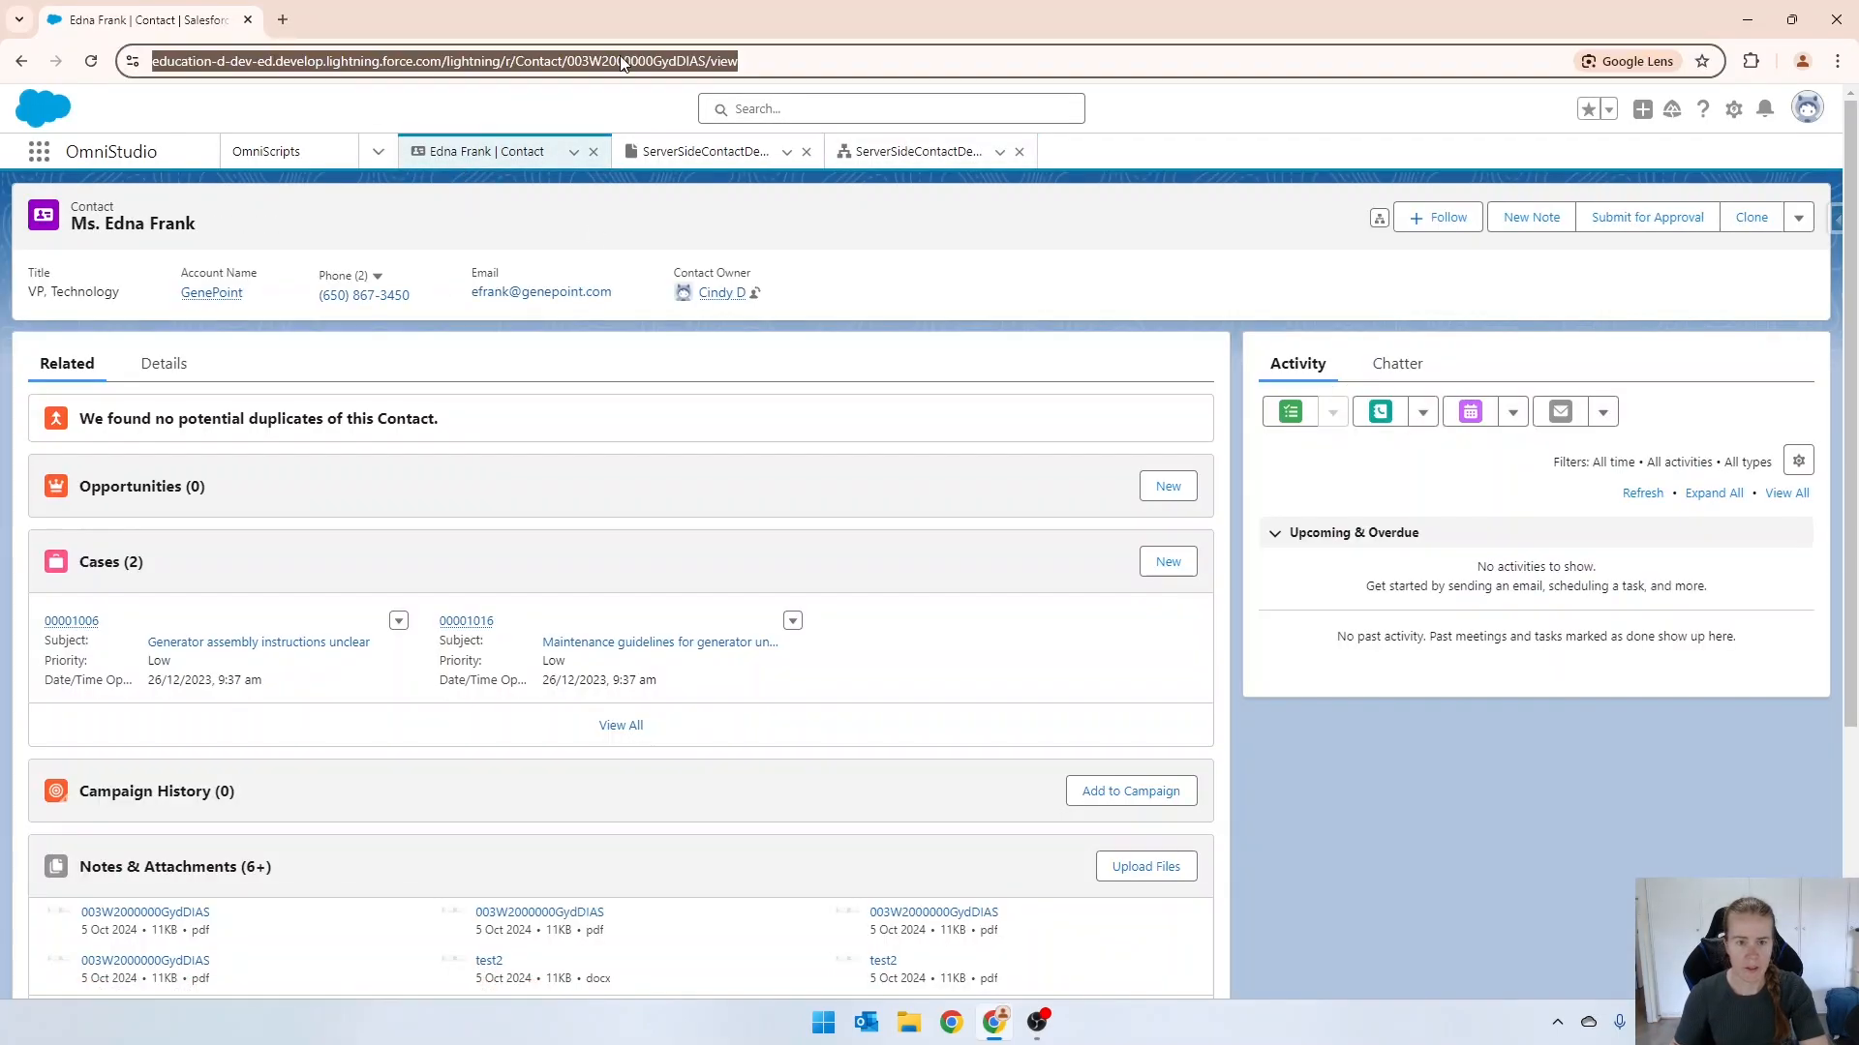
{"action": "double_click", "coordinate": [620, 60]}
{"action": "key", "text": "ctrl+c"}
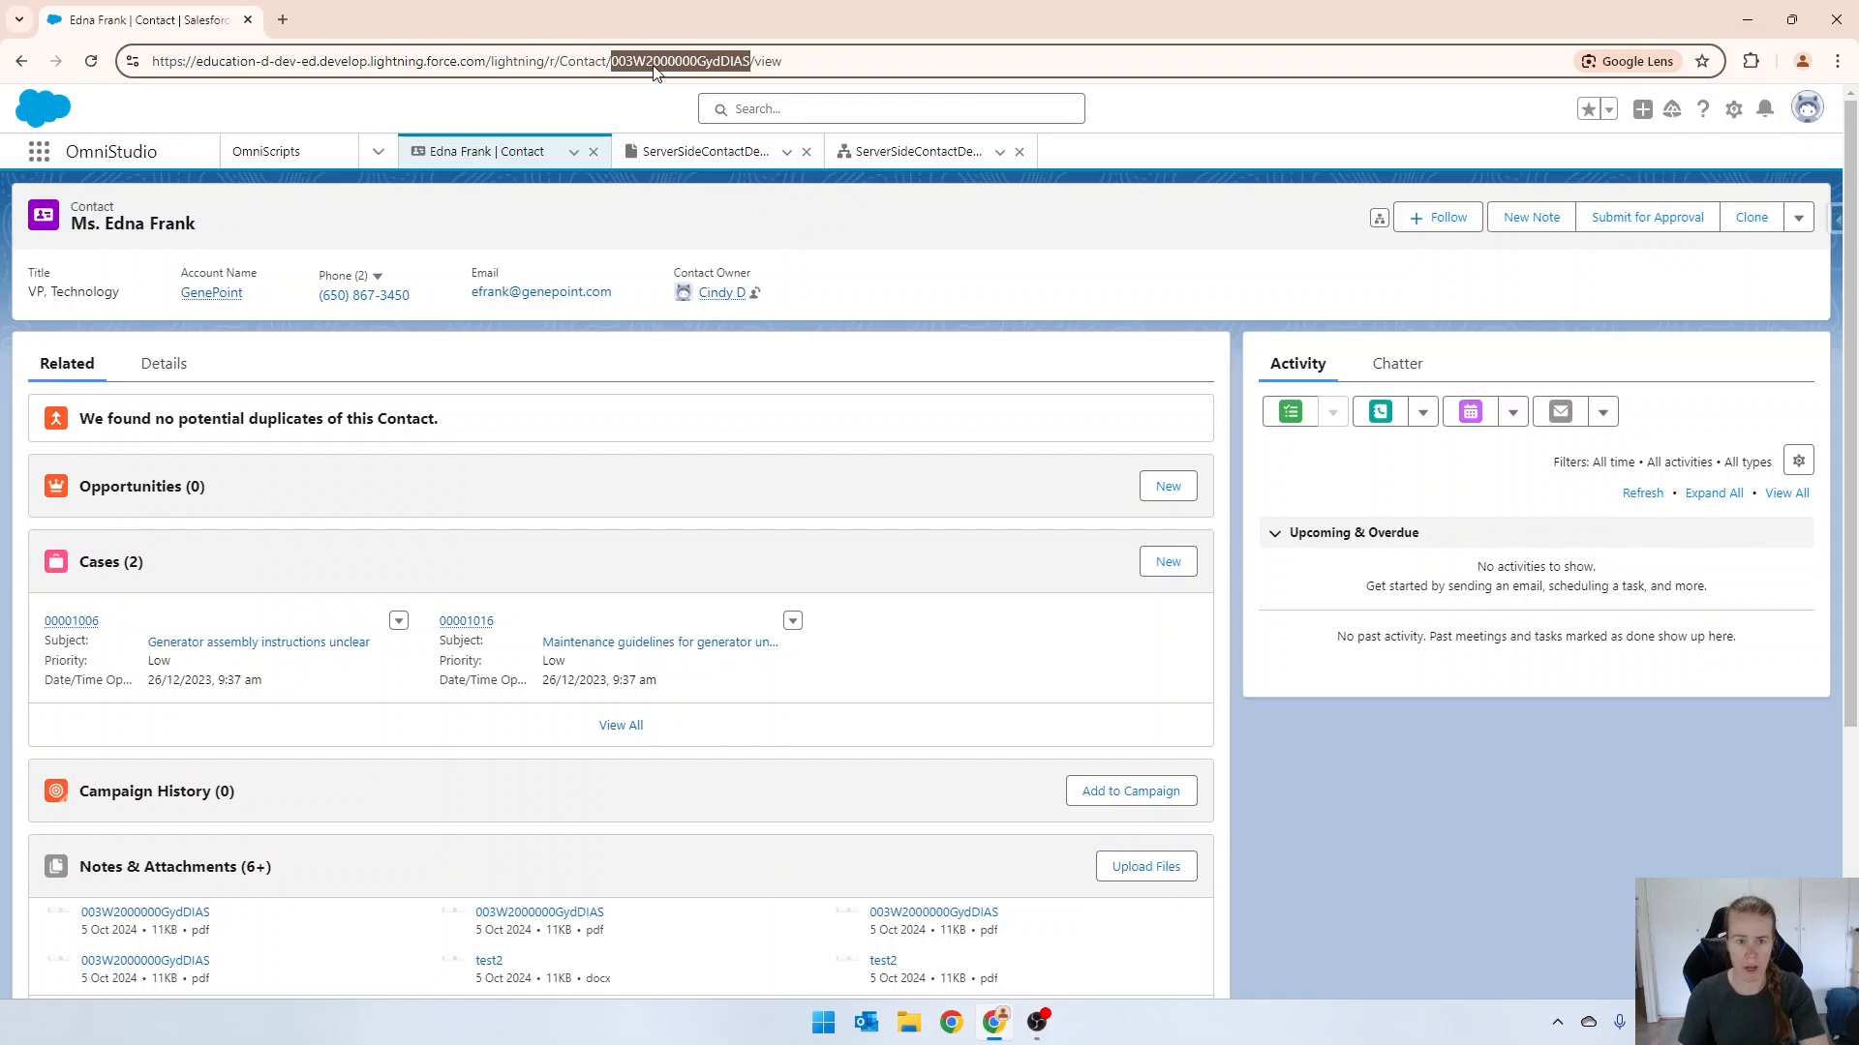
{"action": "left_click", "coordinate": [915, 152]}
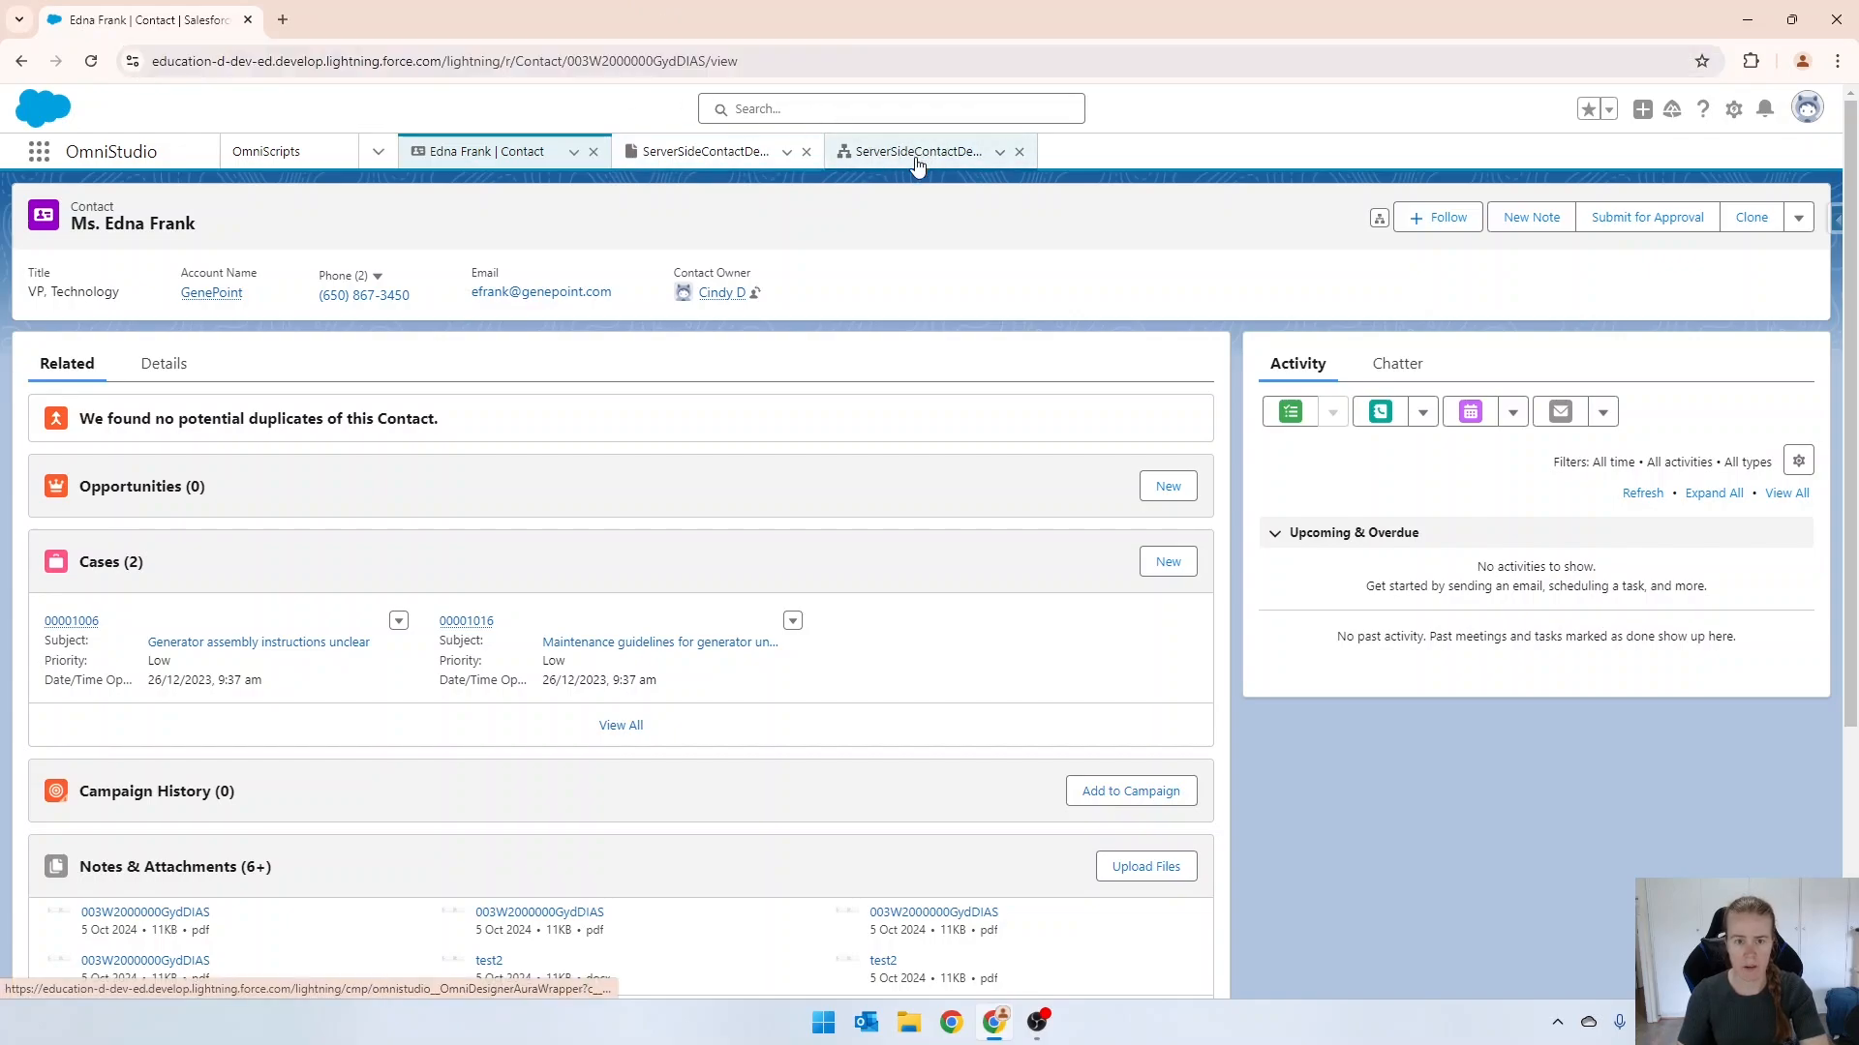
{"action": "left_click", "coordinate": [303, 537]}
{"action": "key", "text": "ctrl+v"}
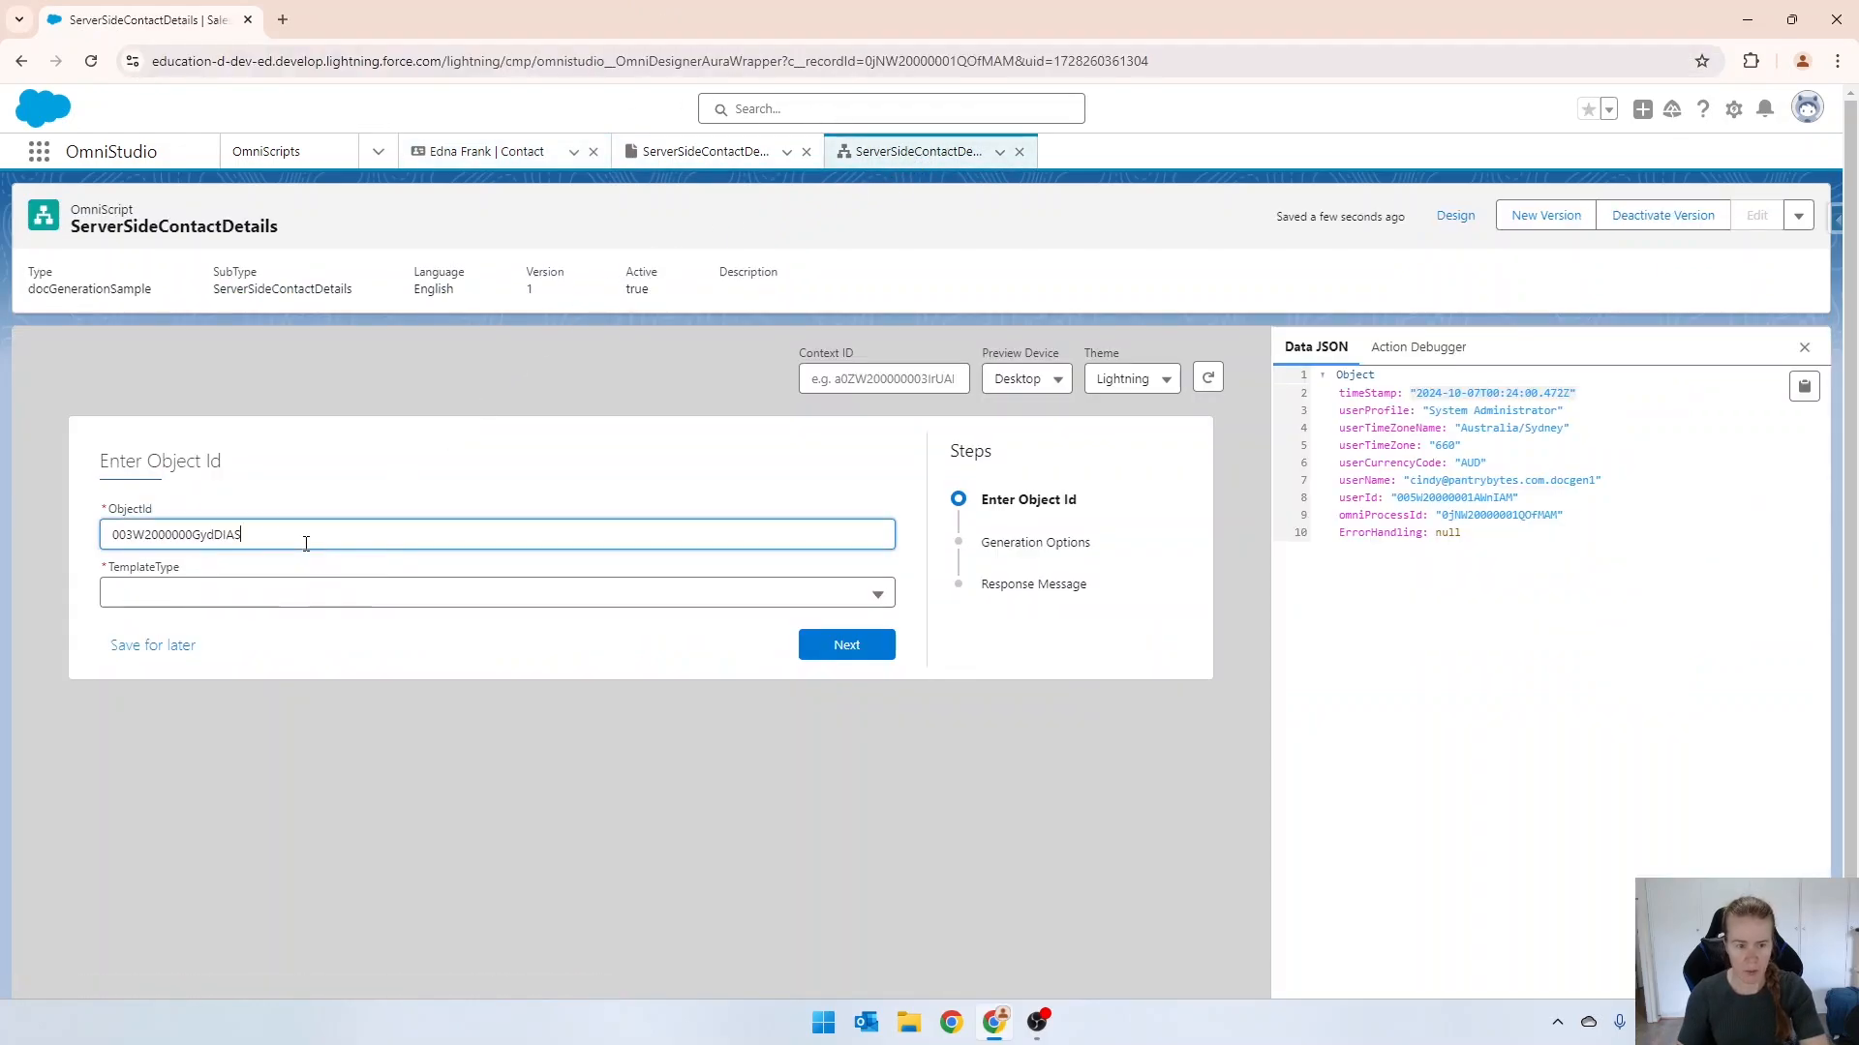
Choose the Microsoft Word .DOCX Template type and run the preview through Generation Options with its default settings and no document title.
{"action": "left_click", "coordinate": [284, 597]}
{"action": "left_click", "coordinate": [200, 668]}
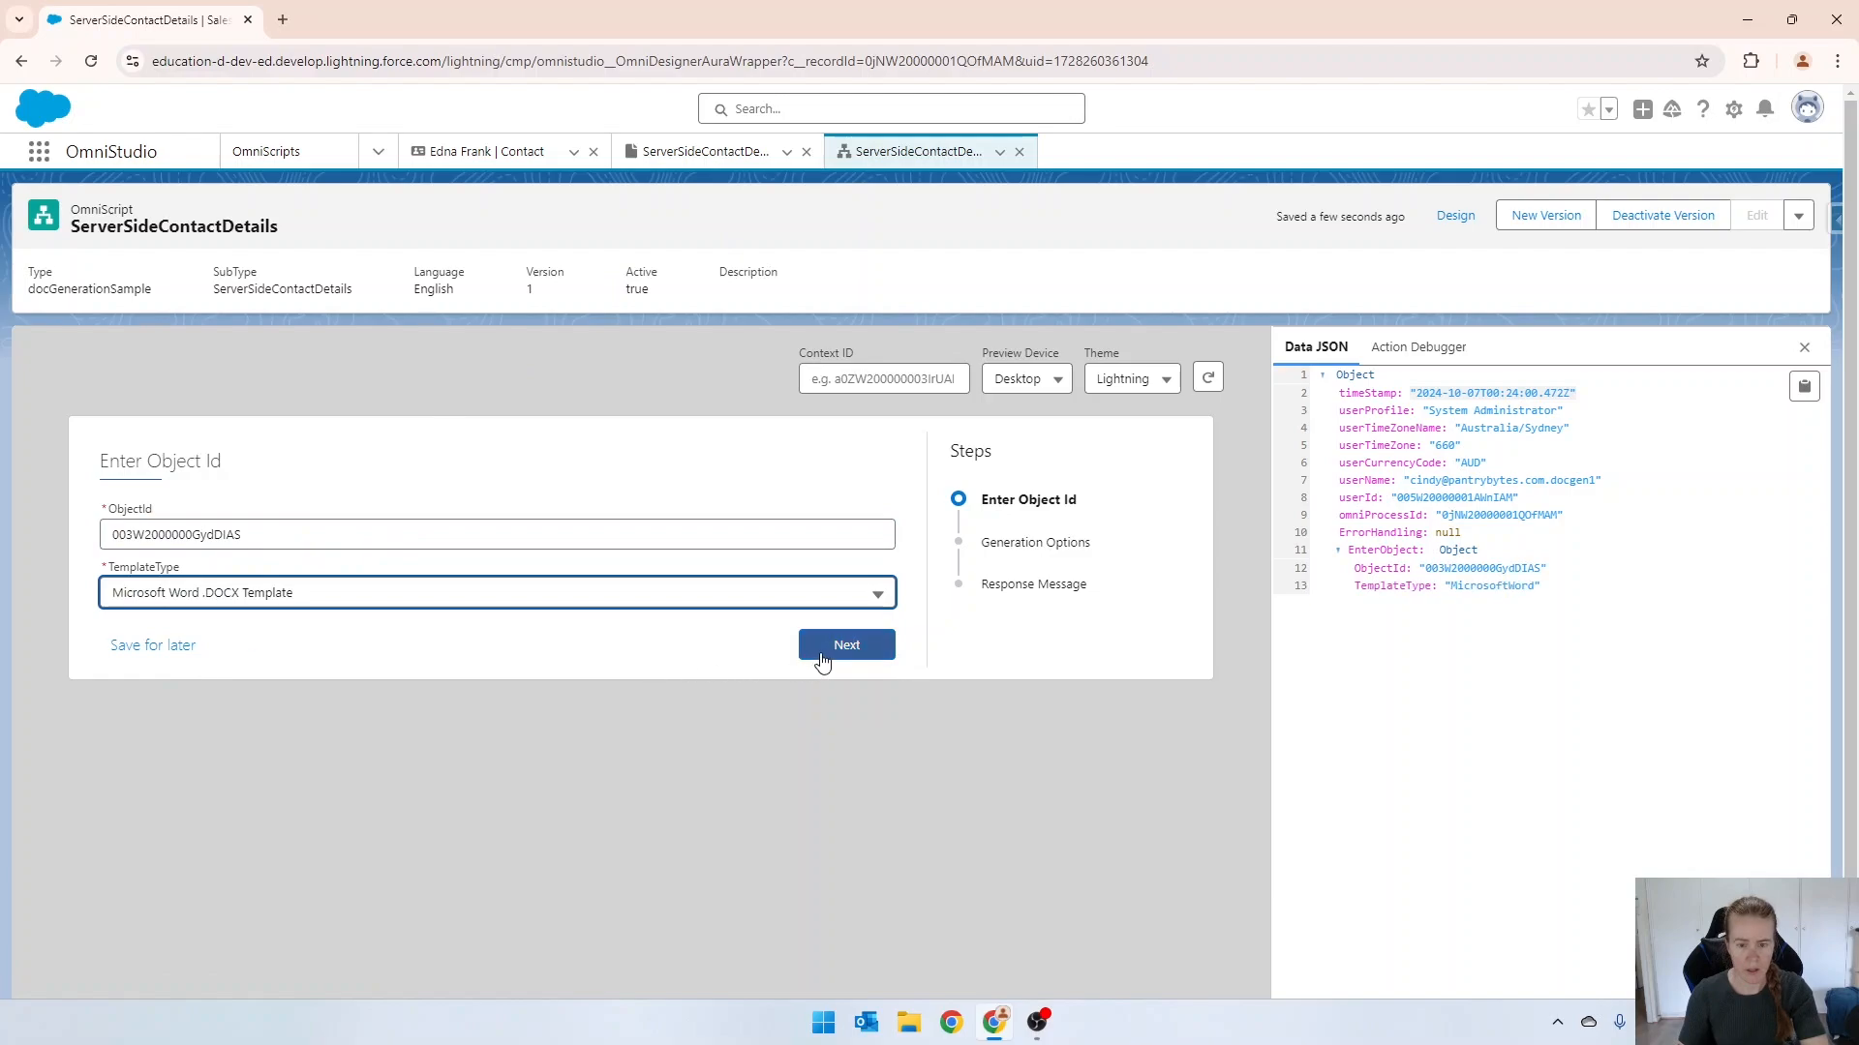
{"action": "left_click", "coordinate": [839, 654]}
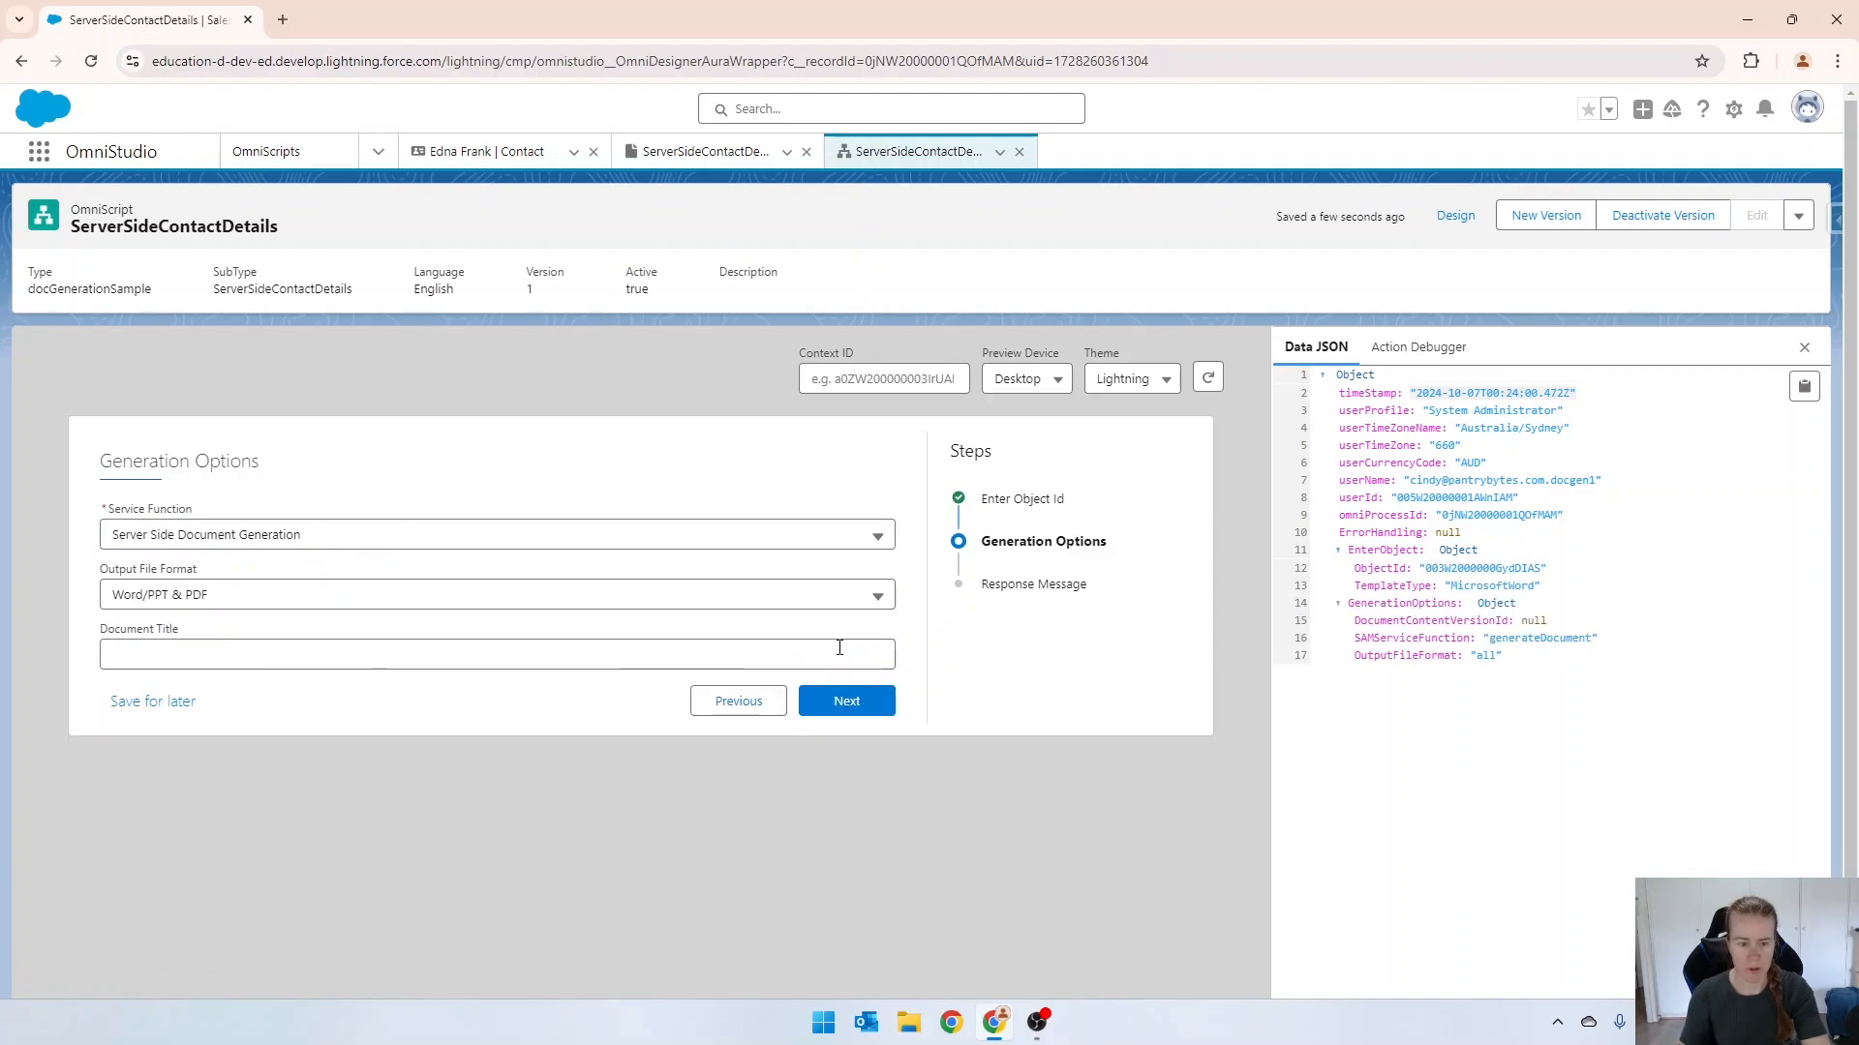
{"action": "left_click", "coordinate": [842, 705]}
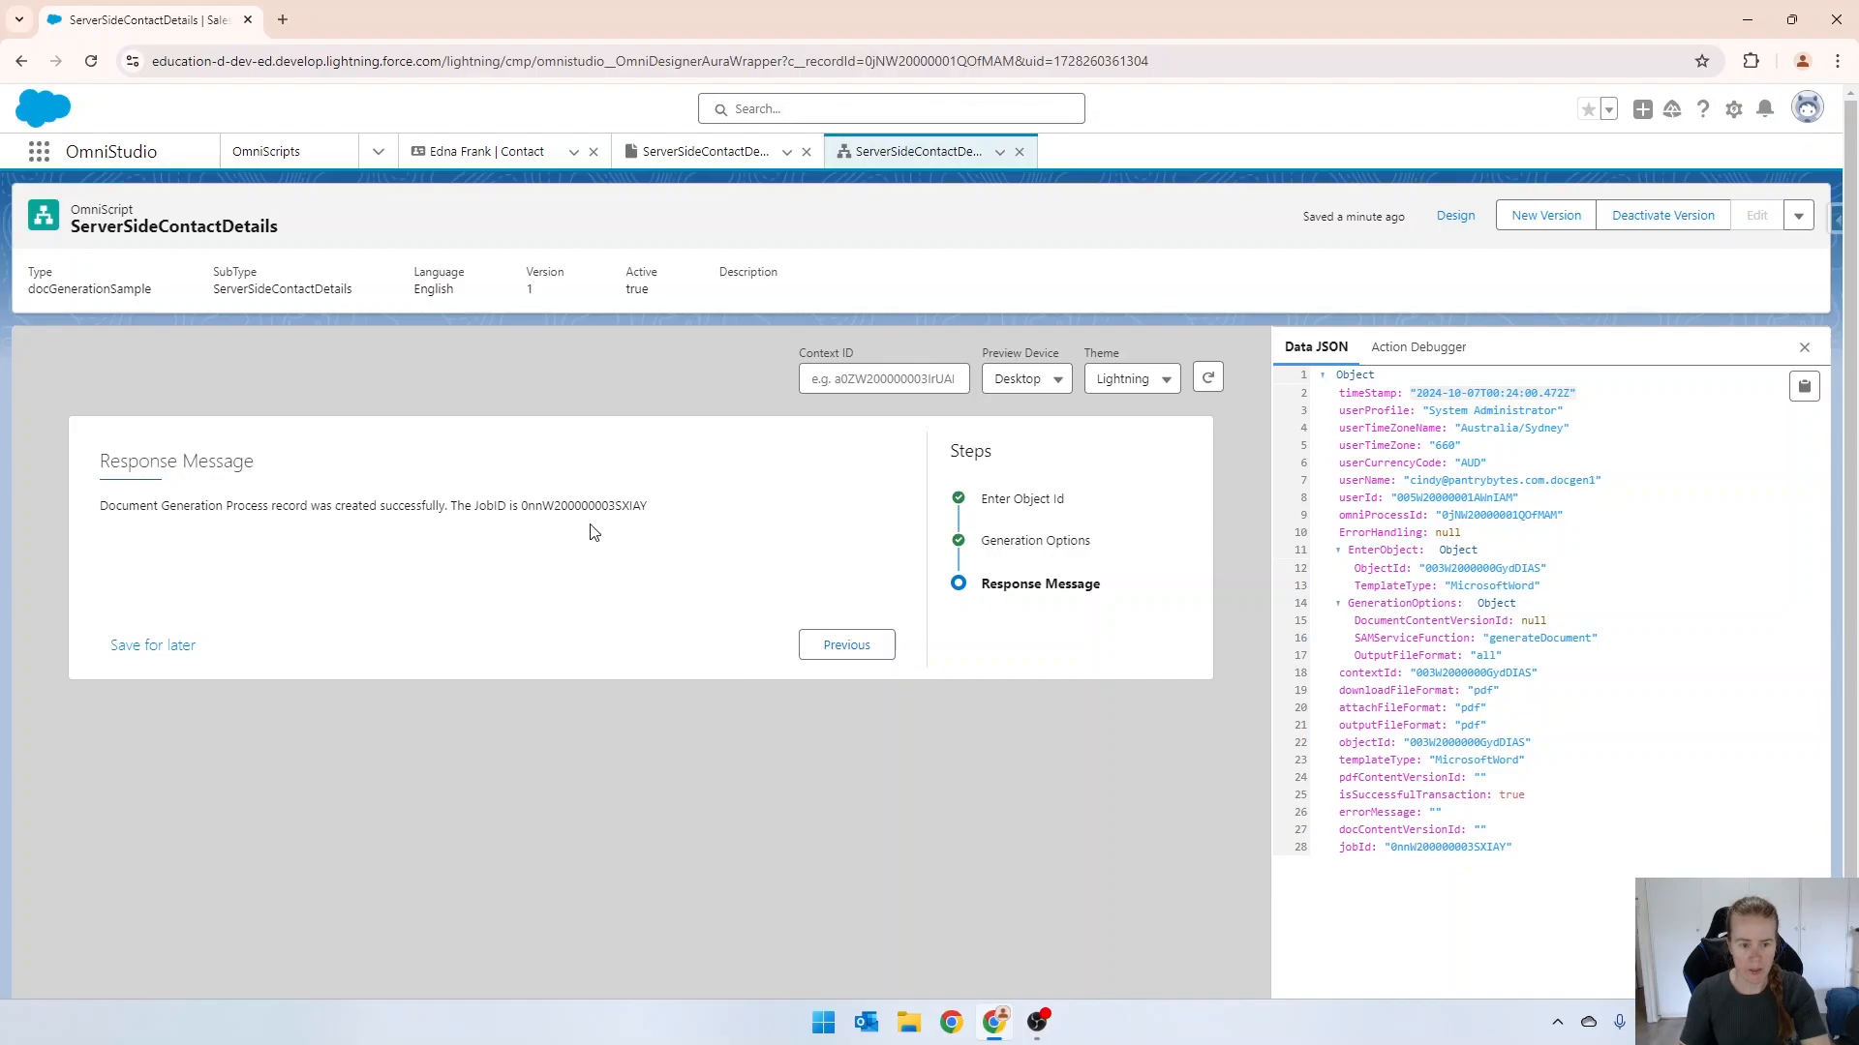
View the newly generated ServerSideContactDetails PDF in the contact's full Notes & Attachments list, then close the preview.
{"action": "left_click", "coordinate": [503, 152]}
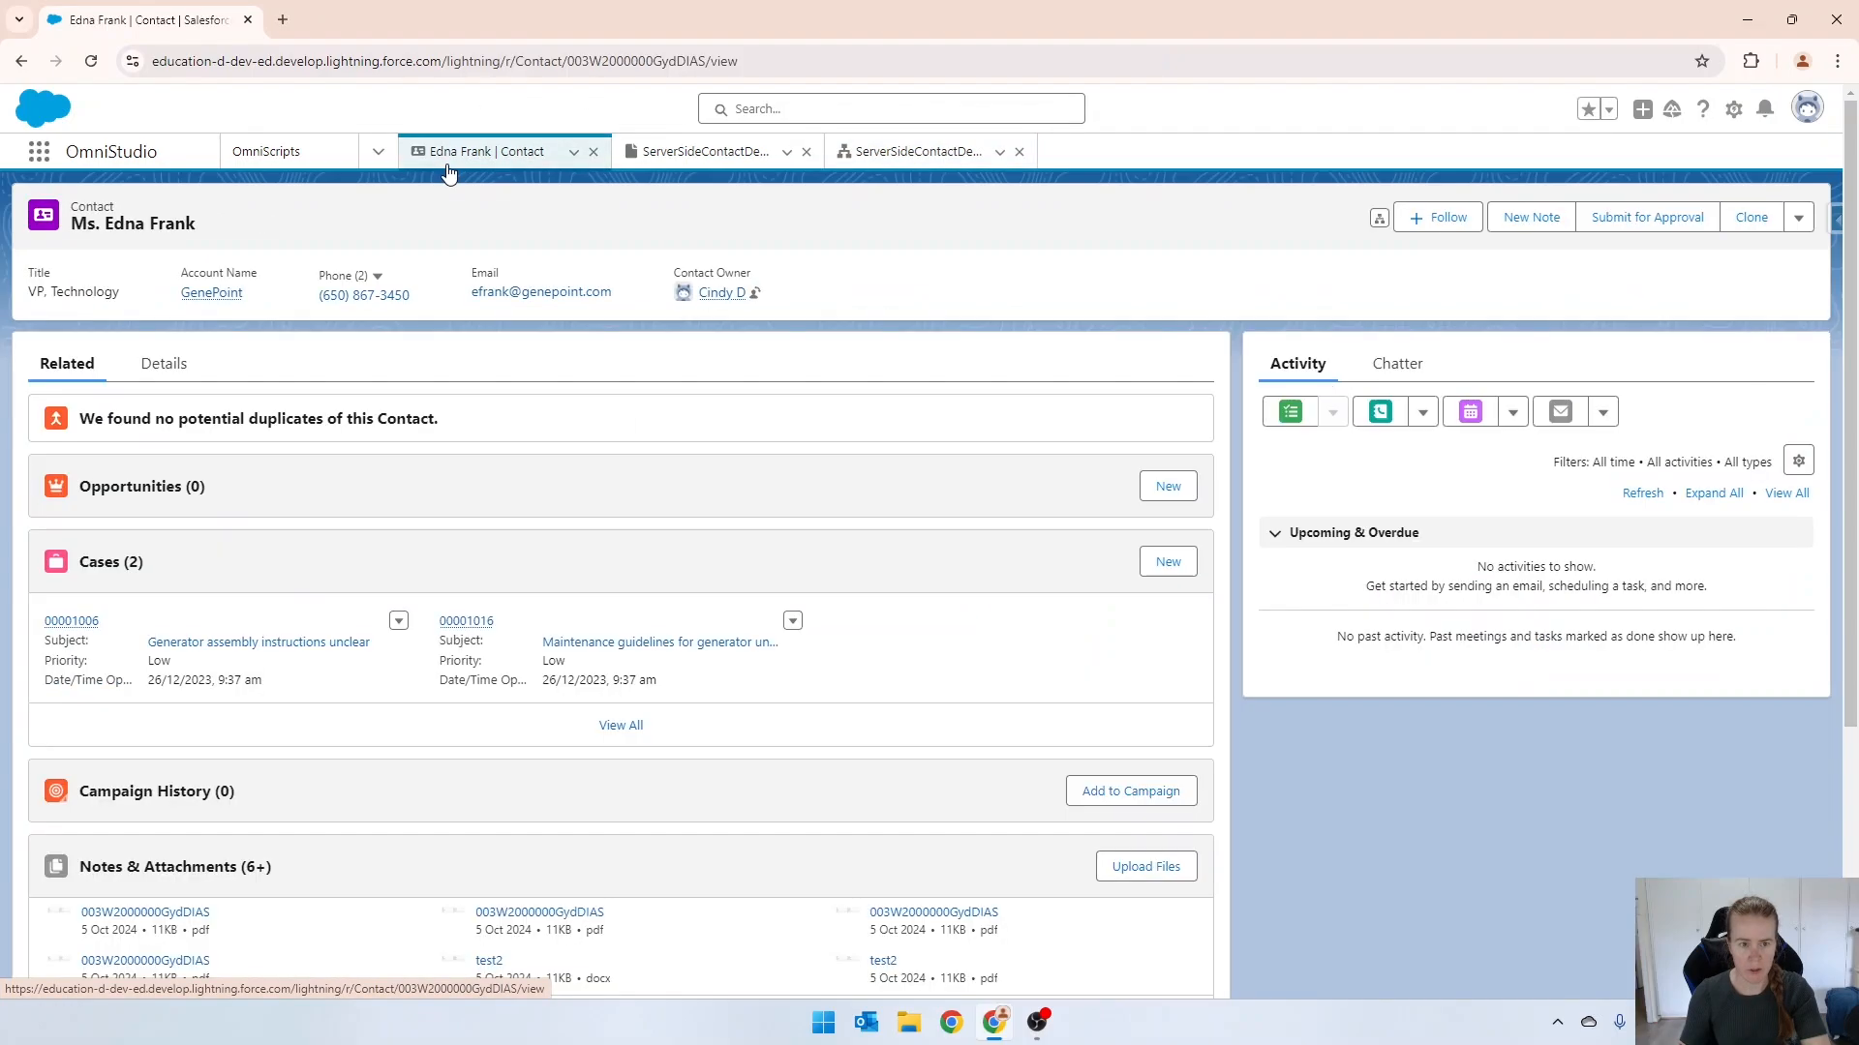
{"action": "scroll", "coordinate": [242, 736], "scroll_direction": "down", "scroll_amount": 2}
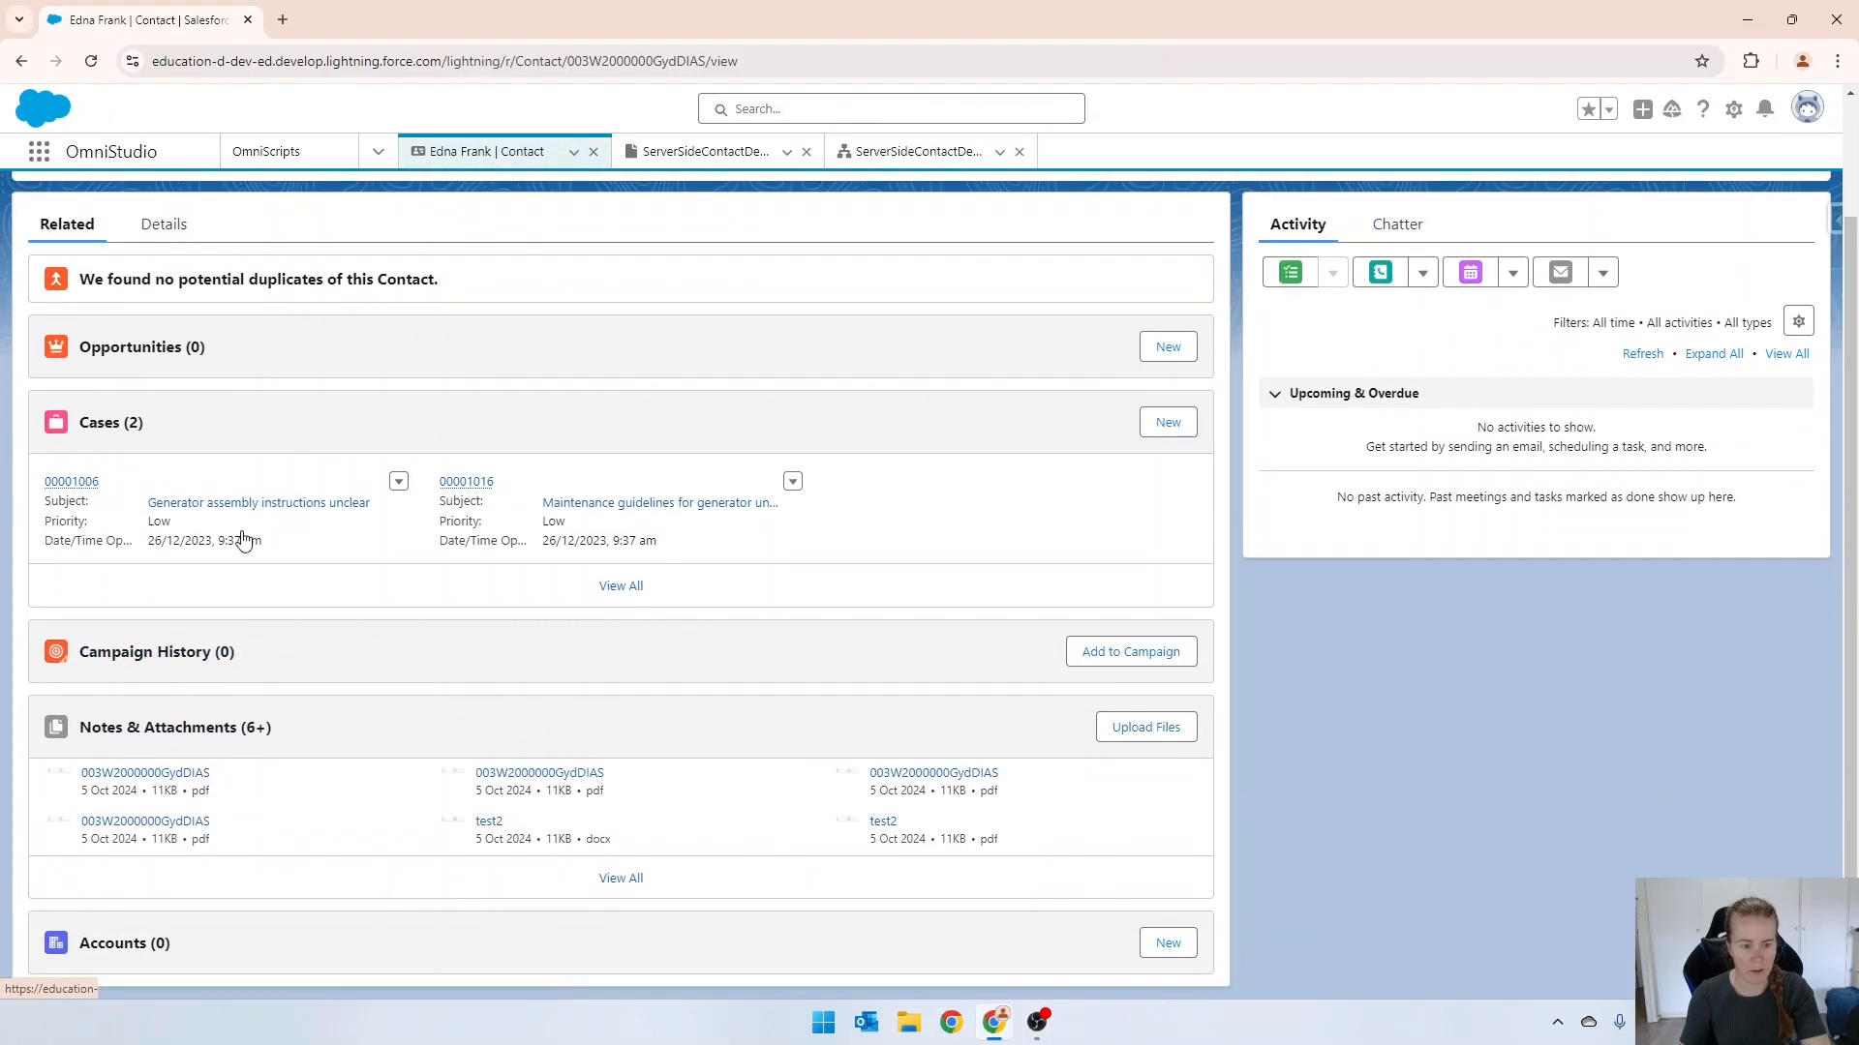
{"action": "left_click", "coordinate": [612, 879]}
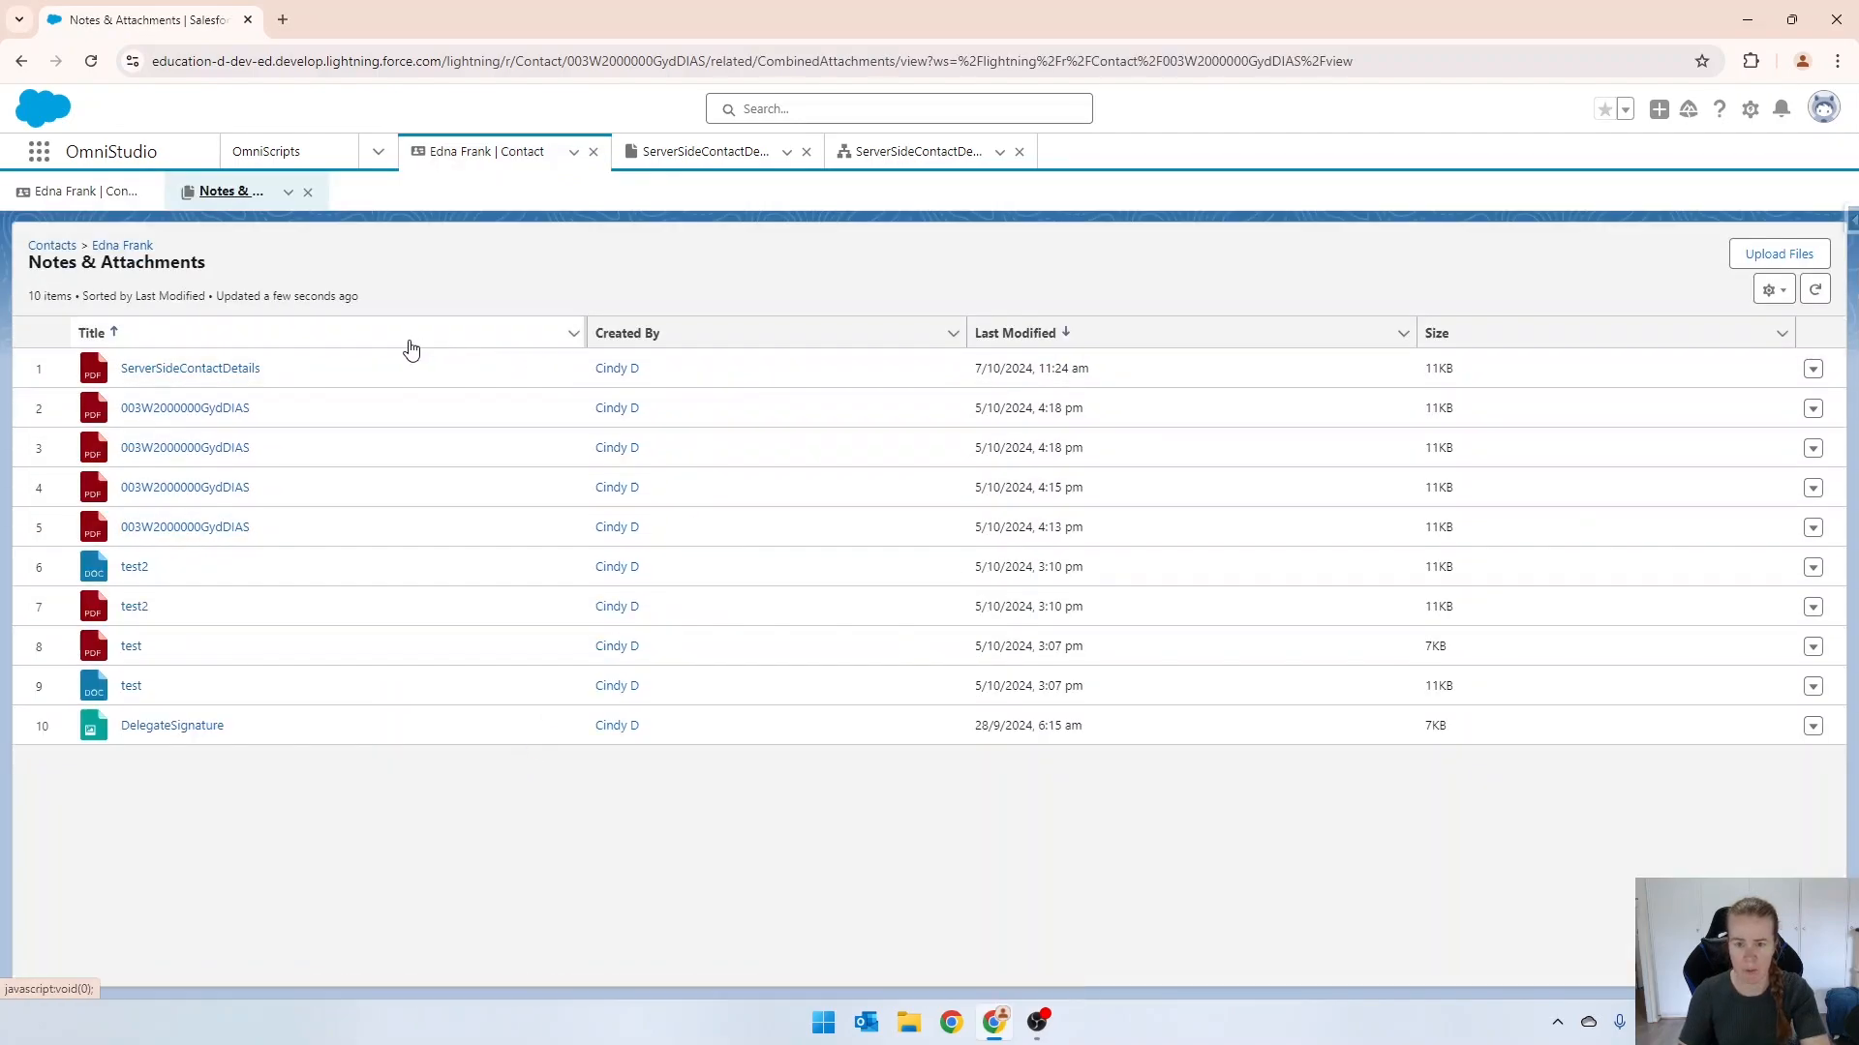
{"action": "left_click", "coordinate": [168, 372]}
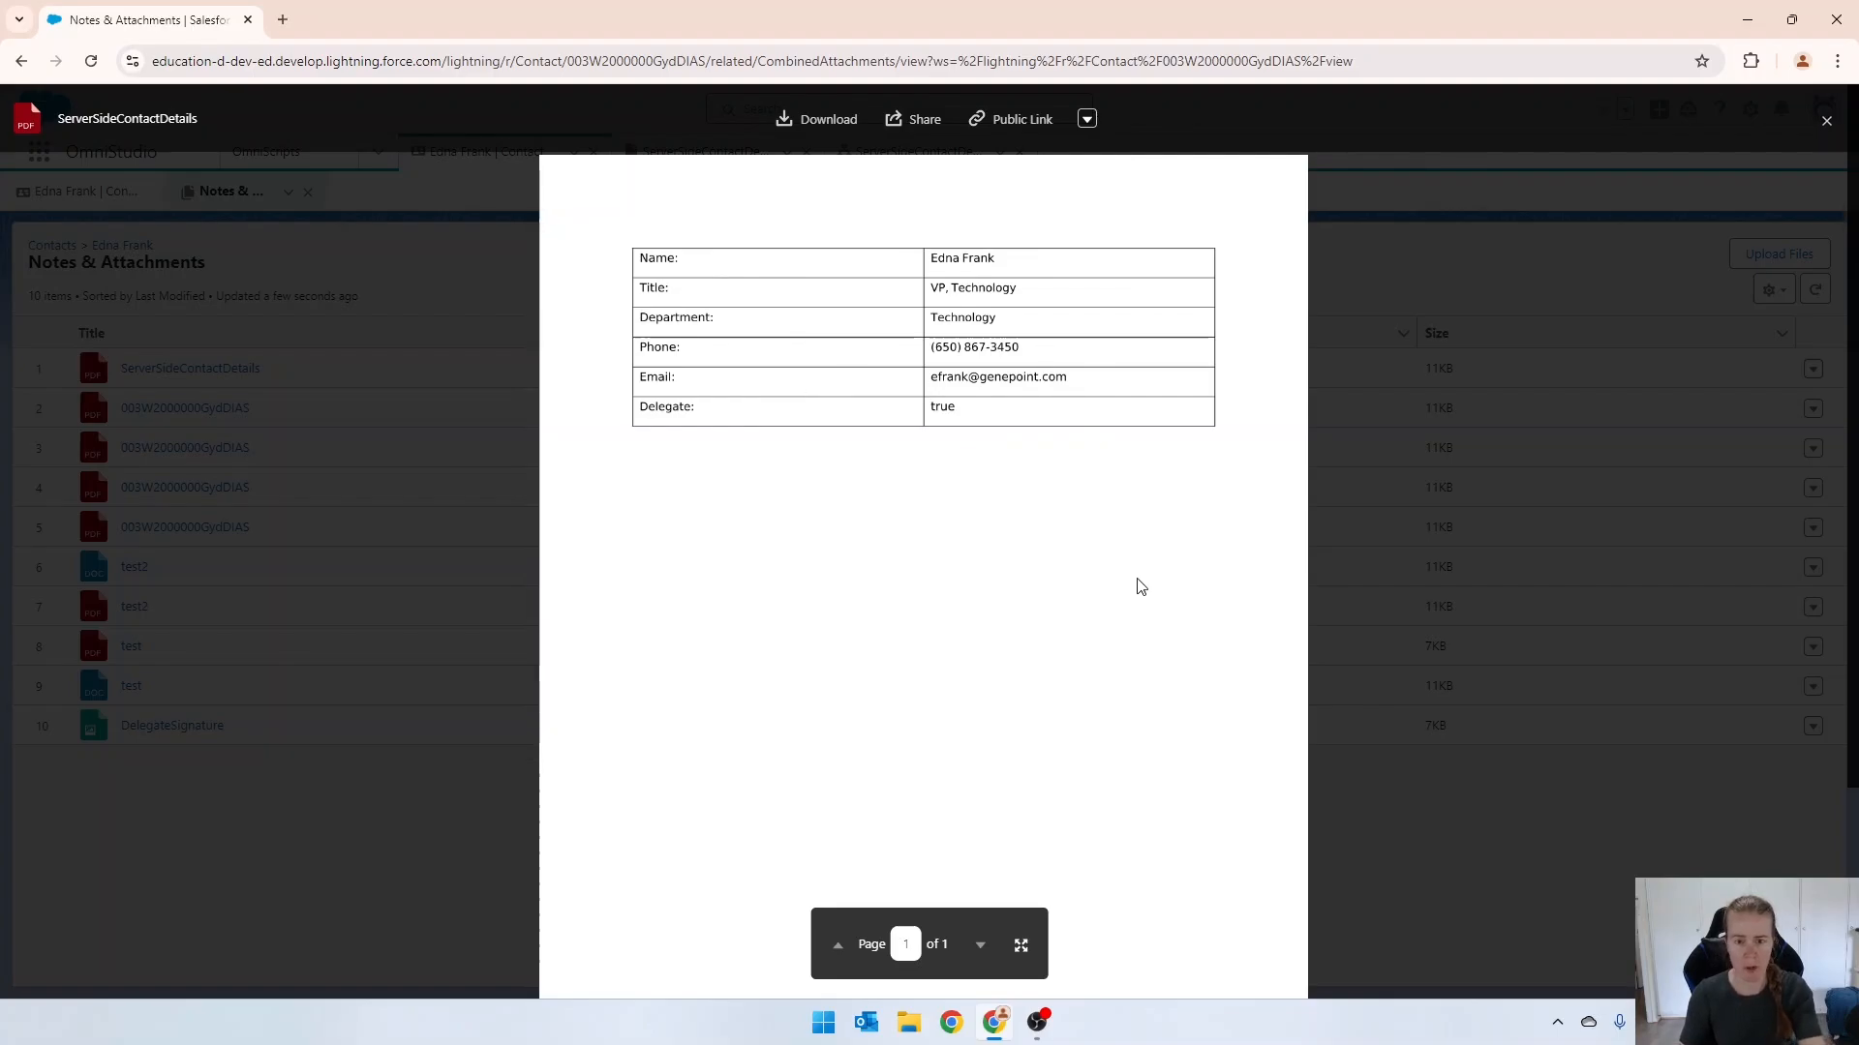
{"action": "key", "text": "Escape"}
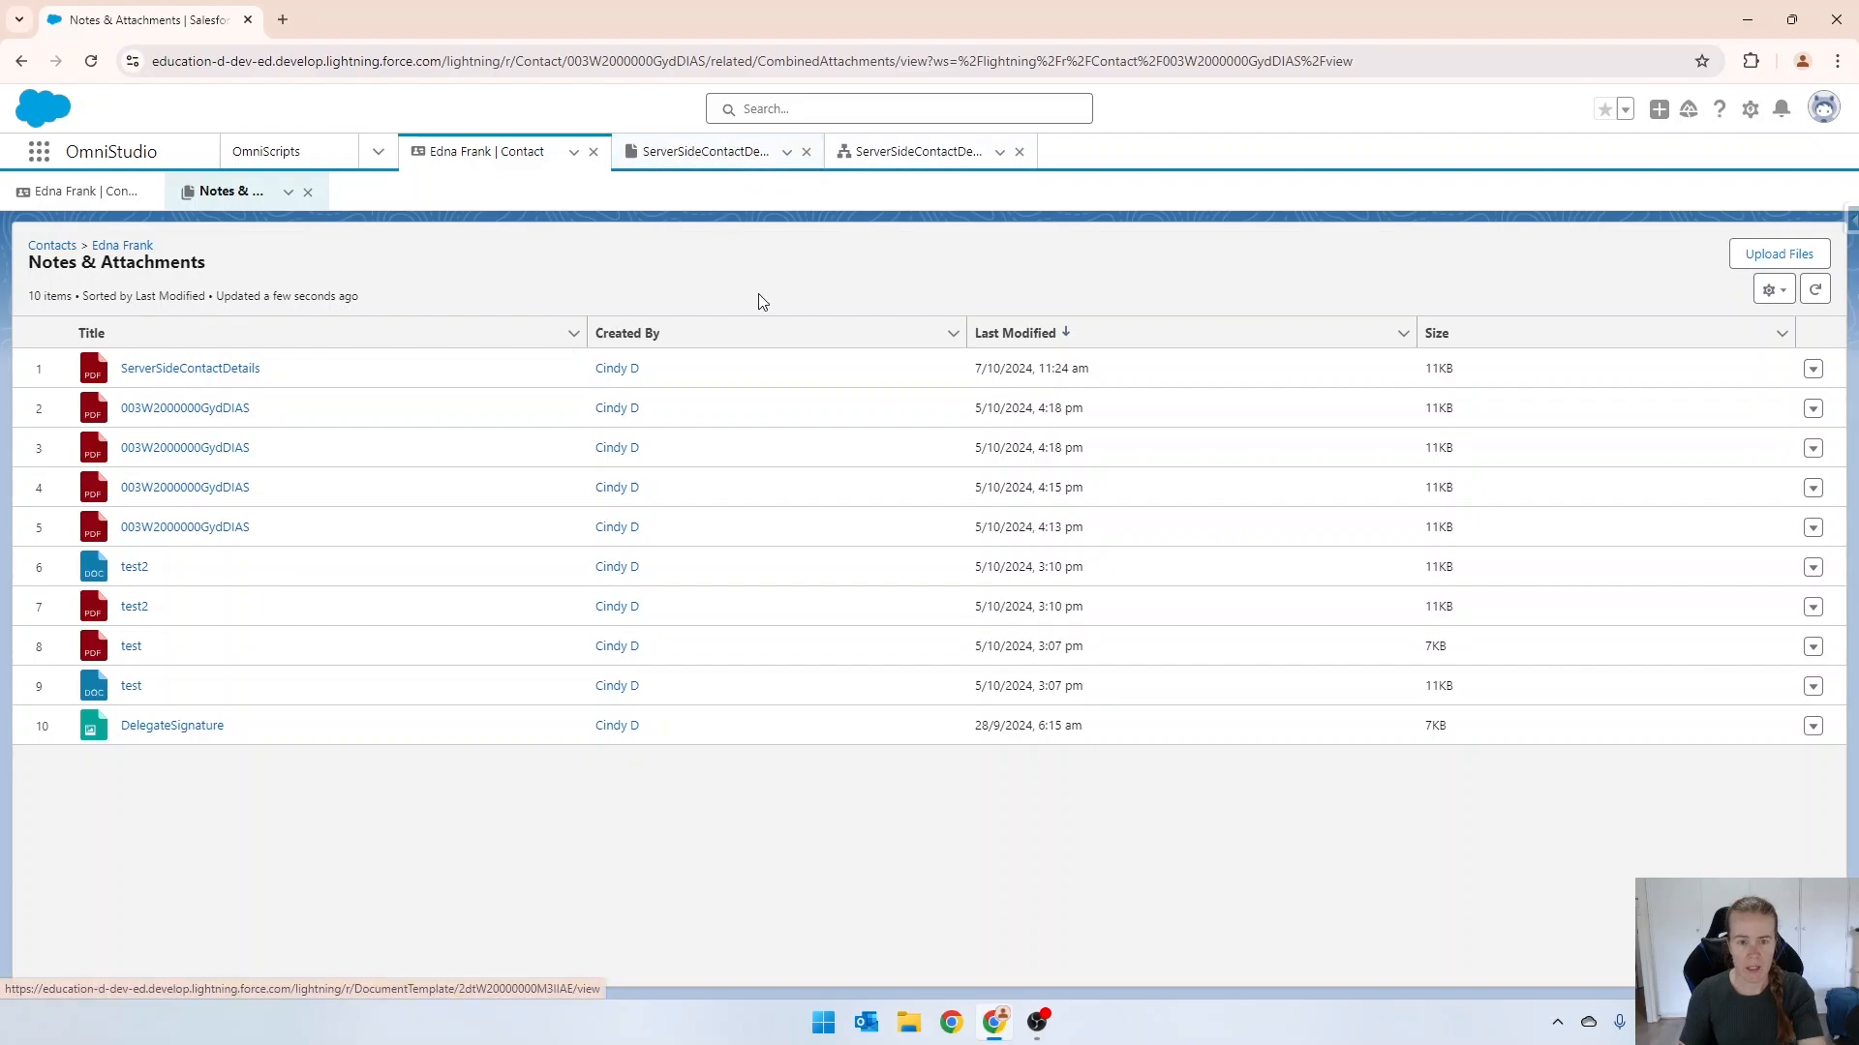
Return to the ServerSideContactDetails OmniScript and create a new version of it.
{"action": "left_click", "coordinate": [729, 163]}
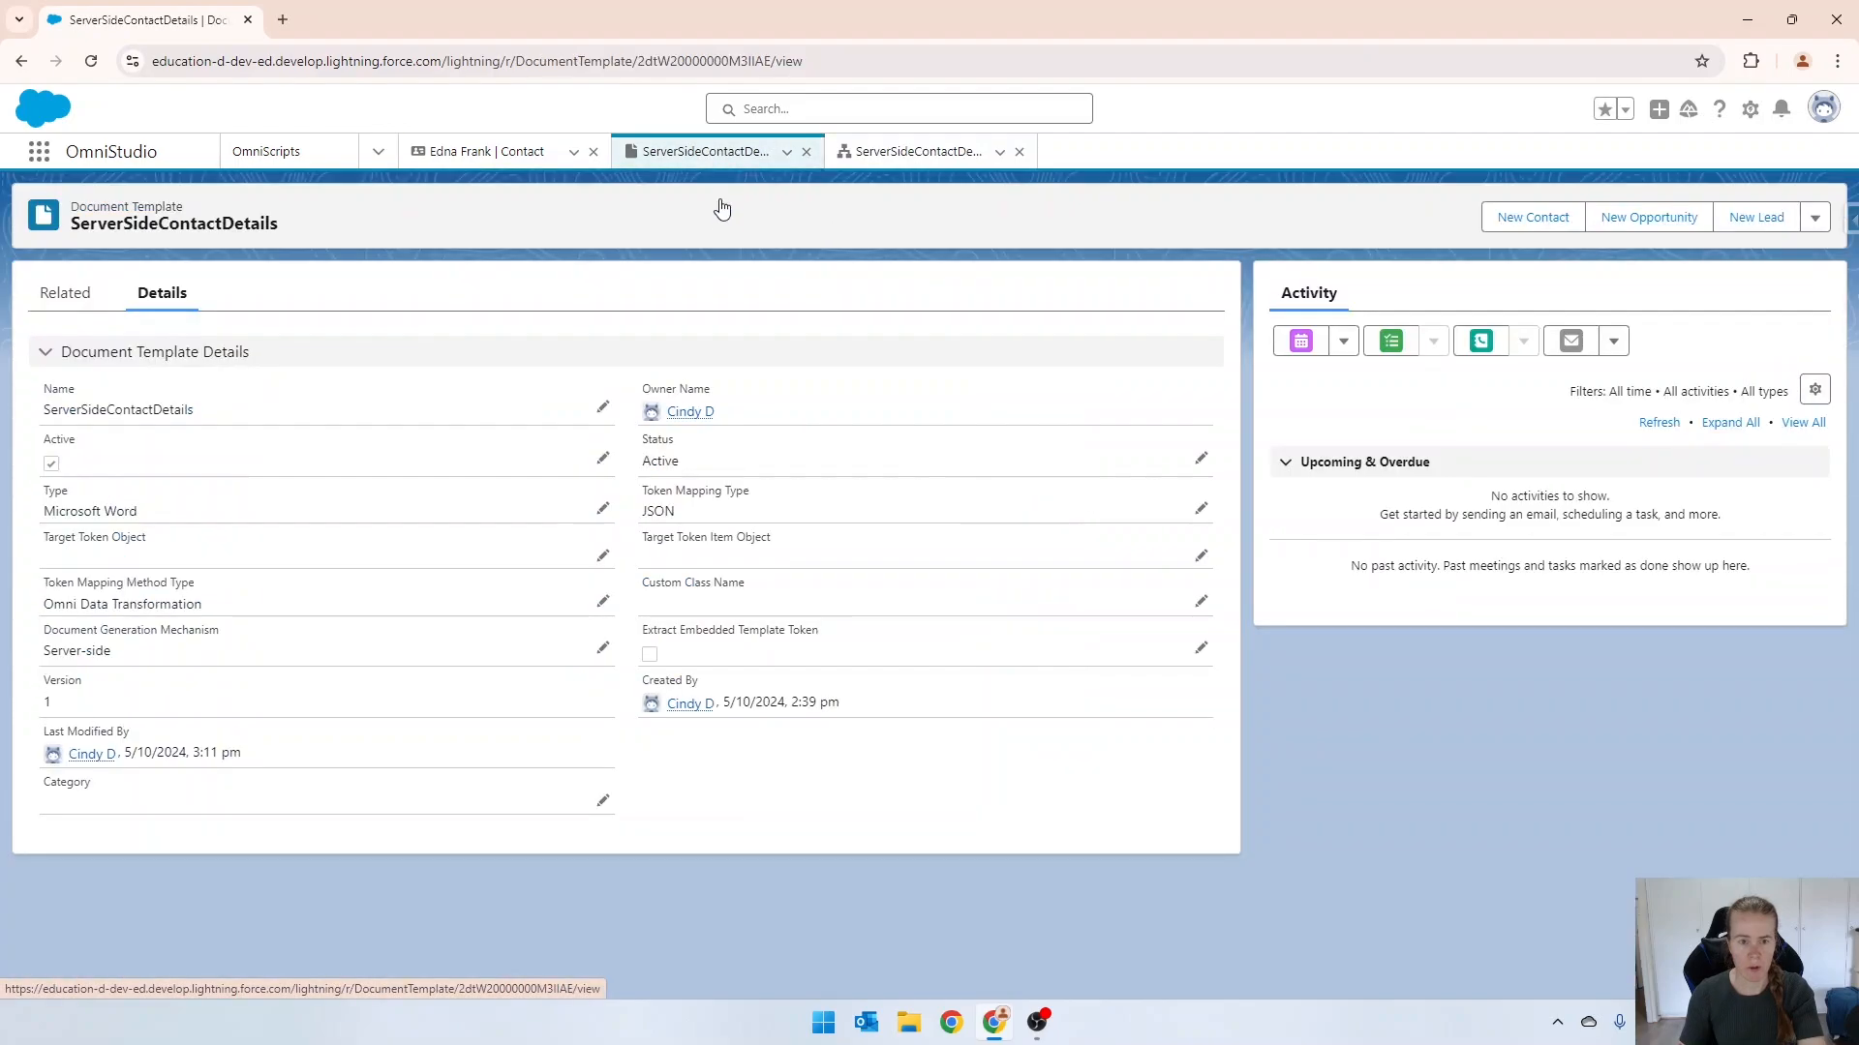
{"action": "left_click", "coordinate": [920, 152]}
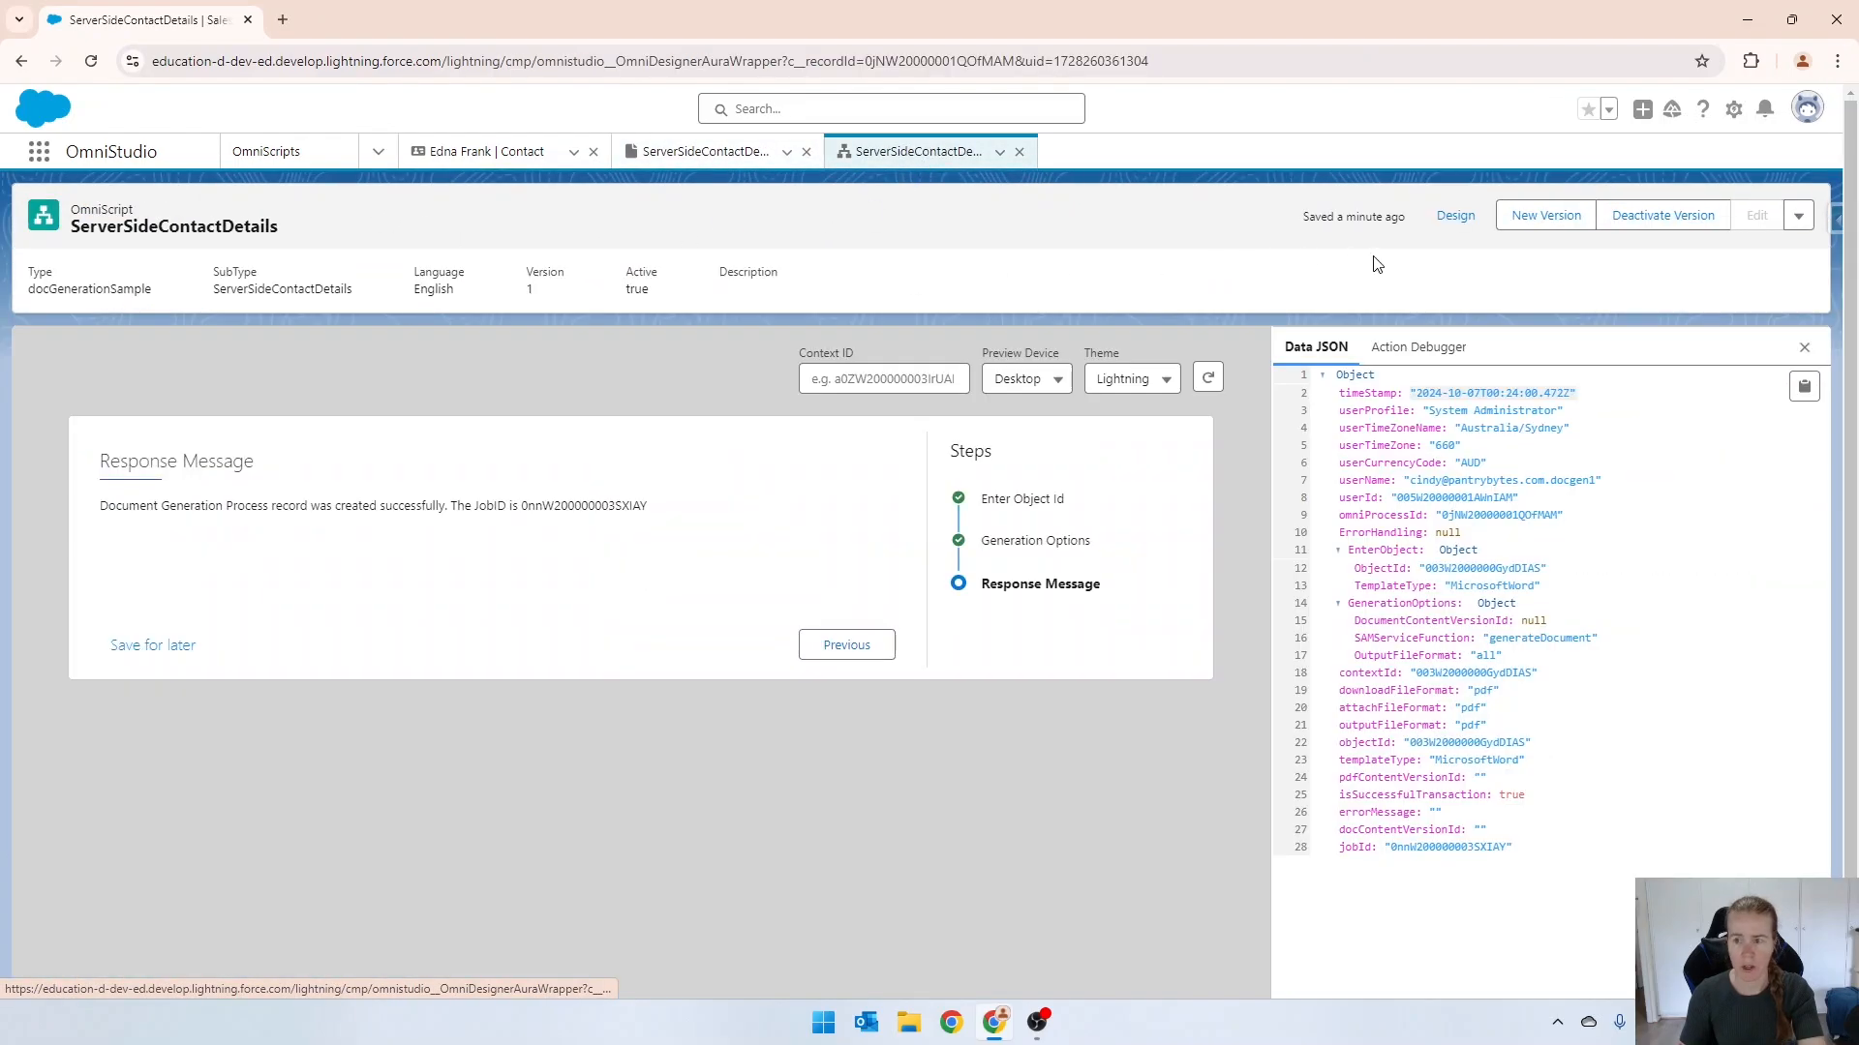
{"action": "left_click", "coordinate": [1546, 222]}
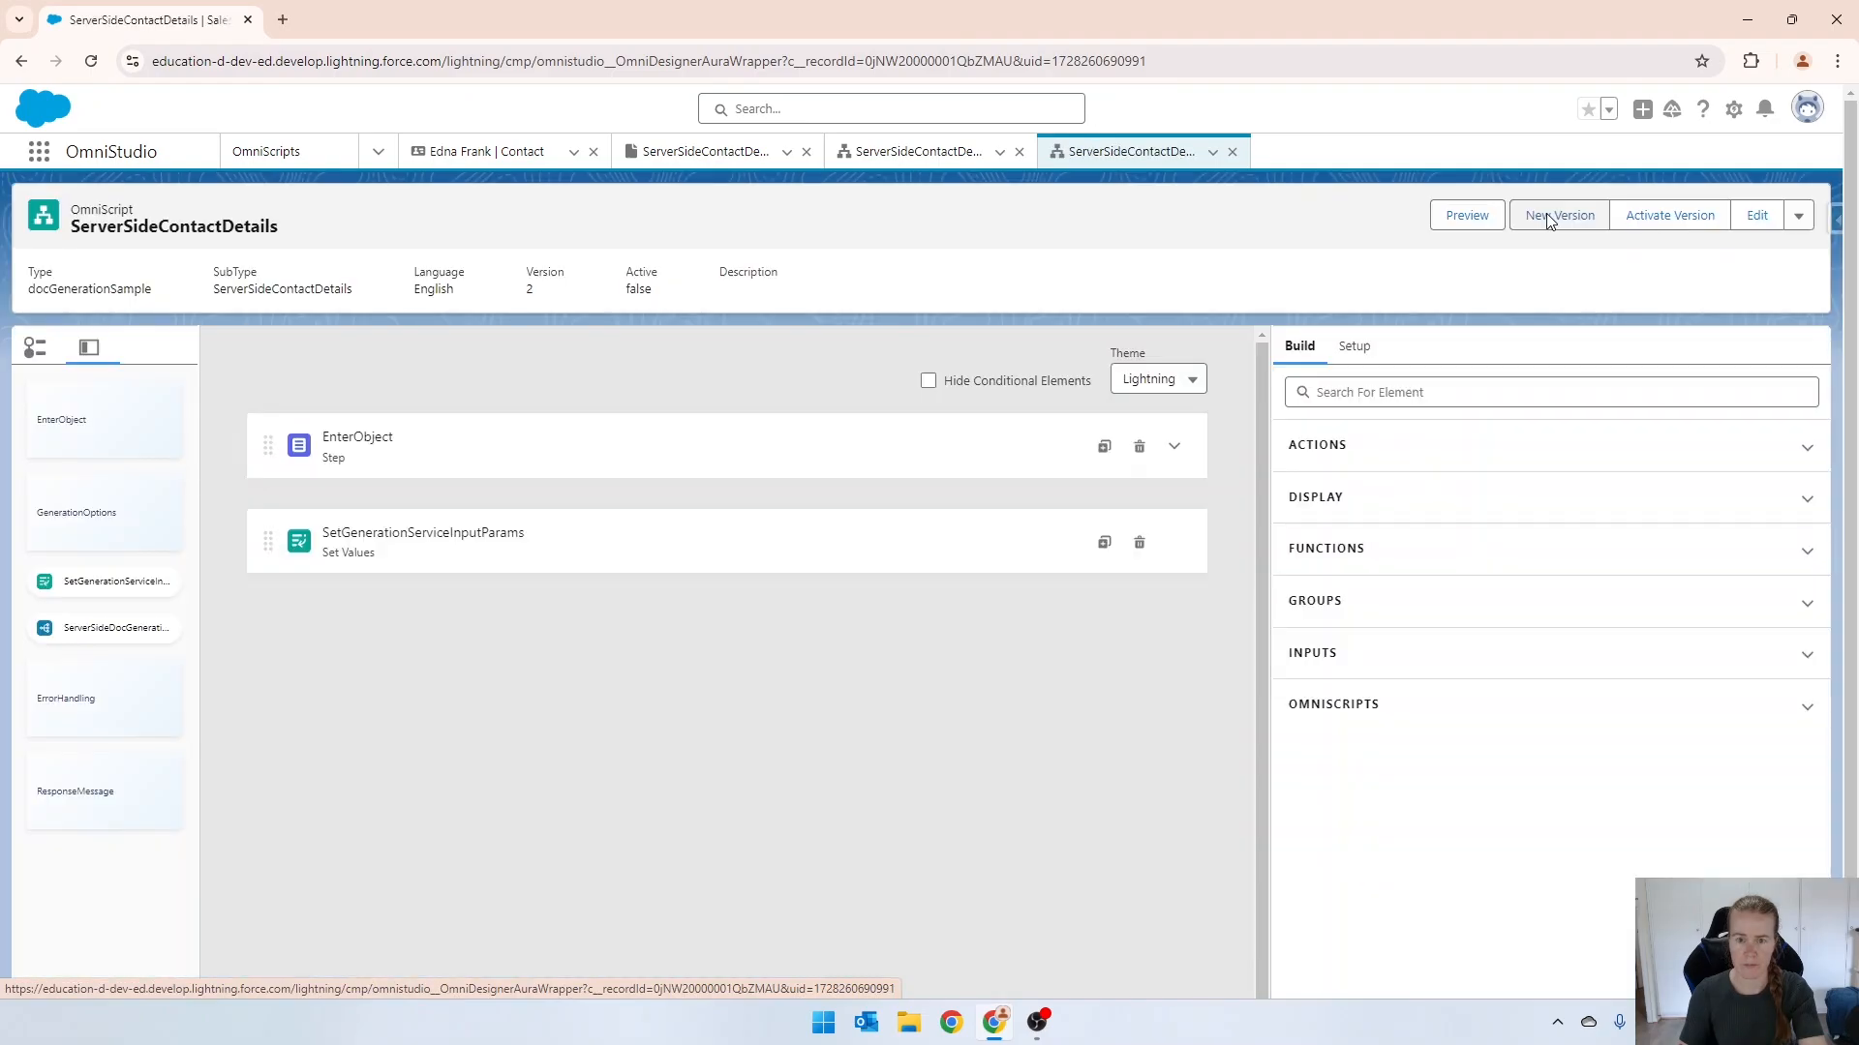
Examine the EnterObject step, SetGenerationServiceInputParams' element values and ServerSideDocGeneration's extra payload in the new version.
{"action": "left_click", "coordinate": [364, 457]}
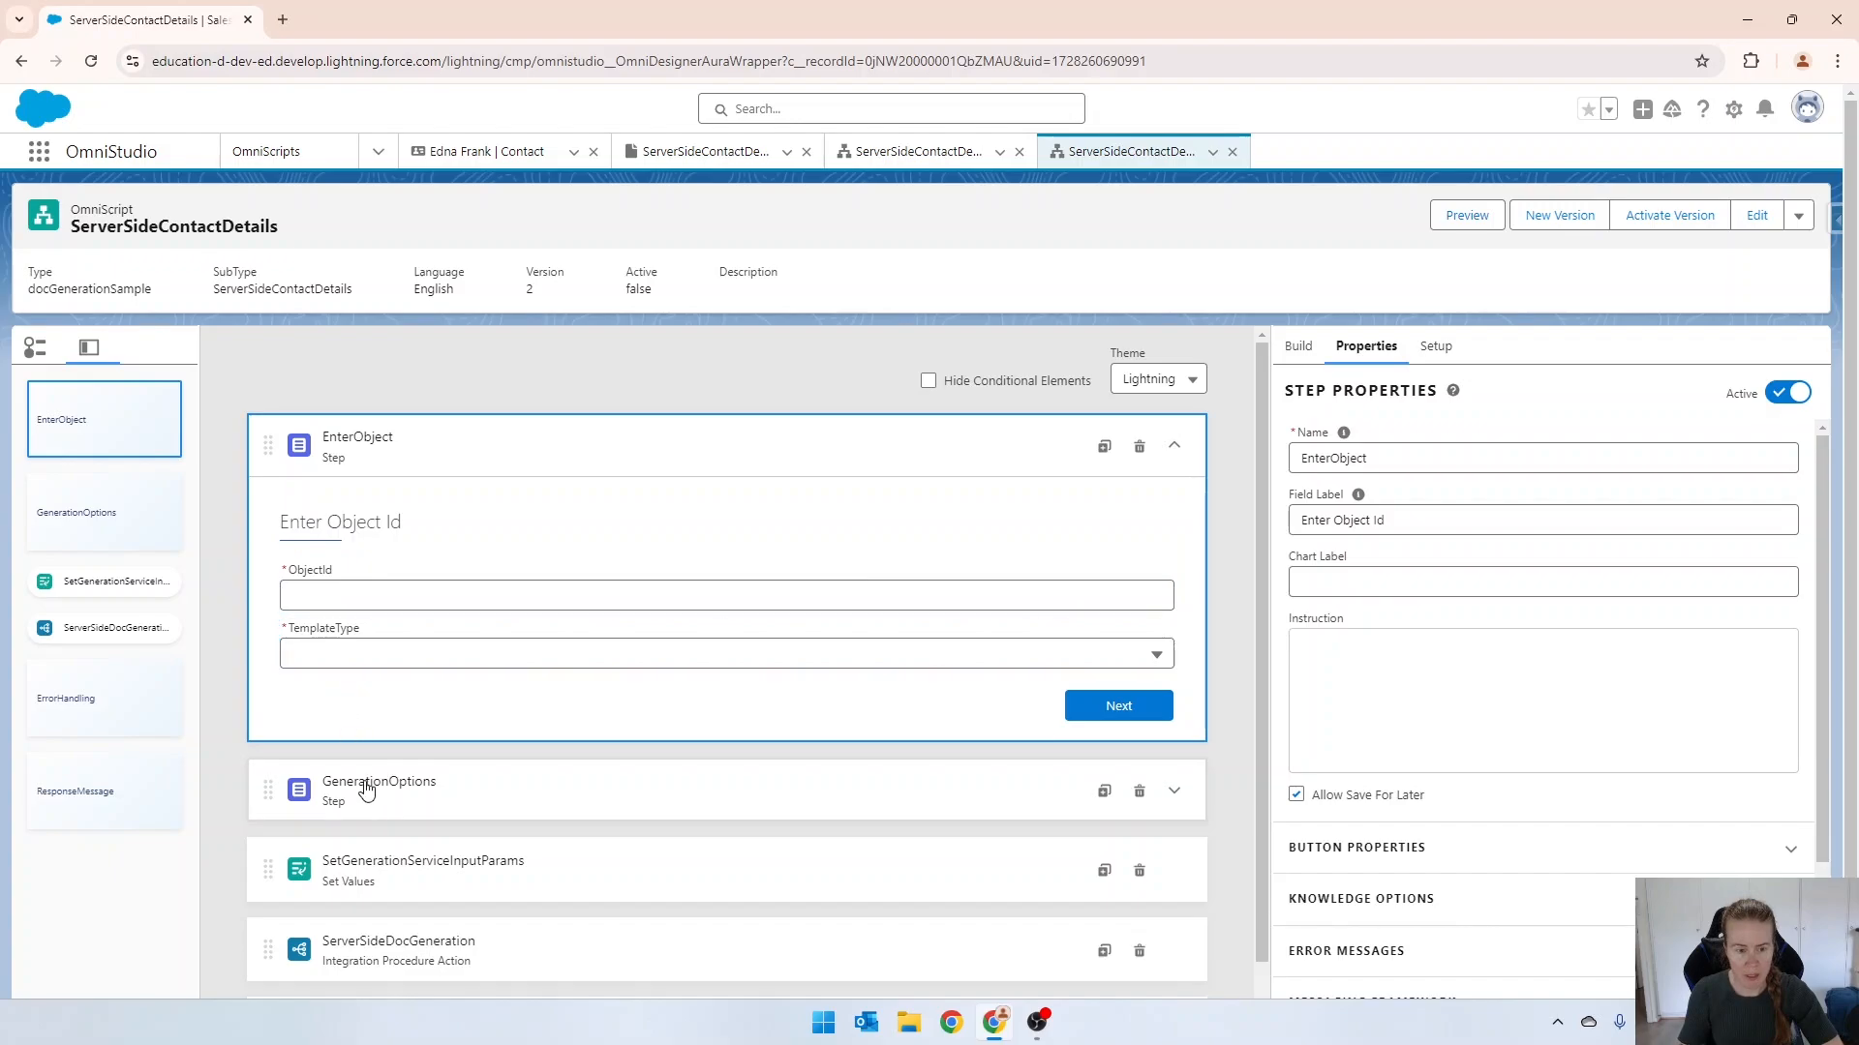
{"action": "scroll", "coordinate": [377, 796], "scroll_direction": "down", "scroll_amount": 1}
{"action": "left_click", "coordinate": [414, 767]}
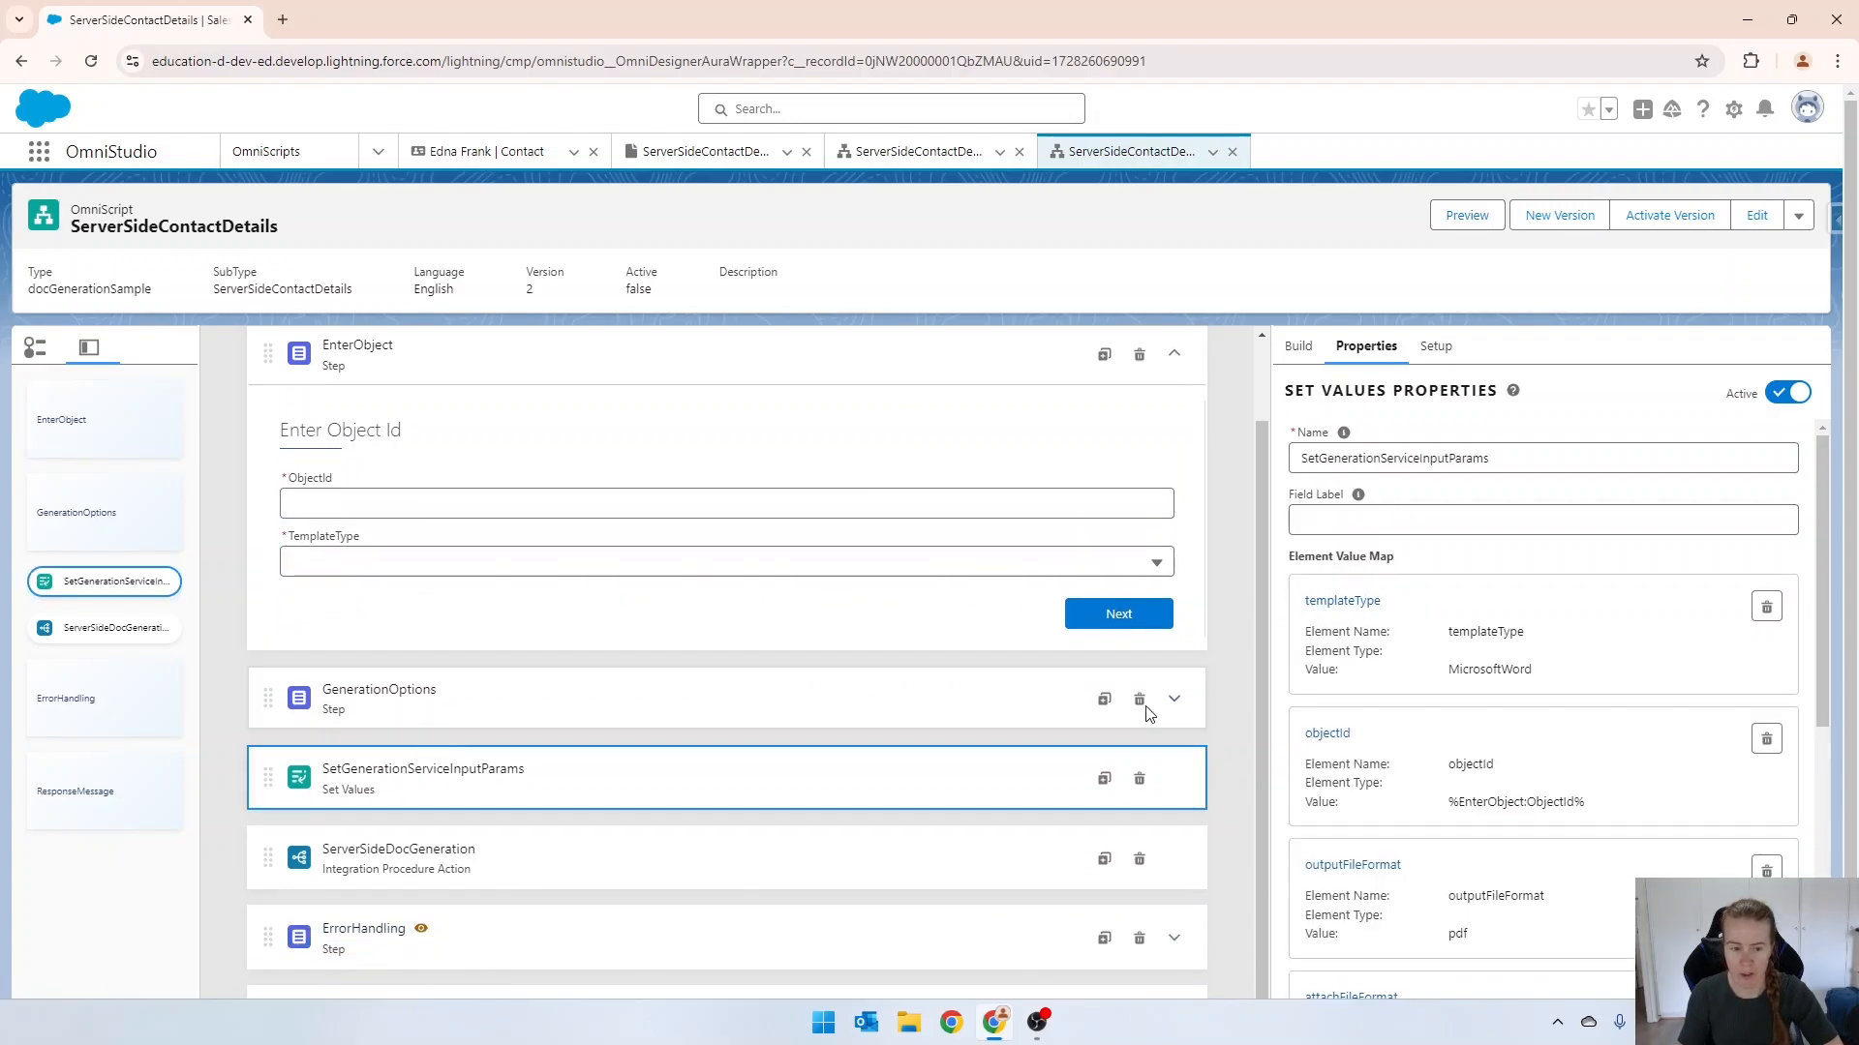
{"action": "scroll", "coordinate": [1511, 562], "scroll_direction": "down", "scroll_amount": 2}
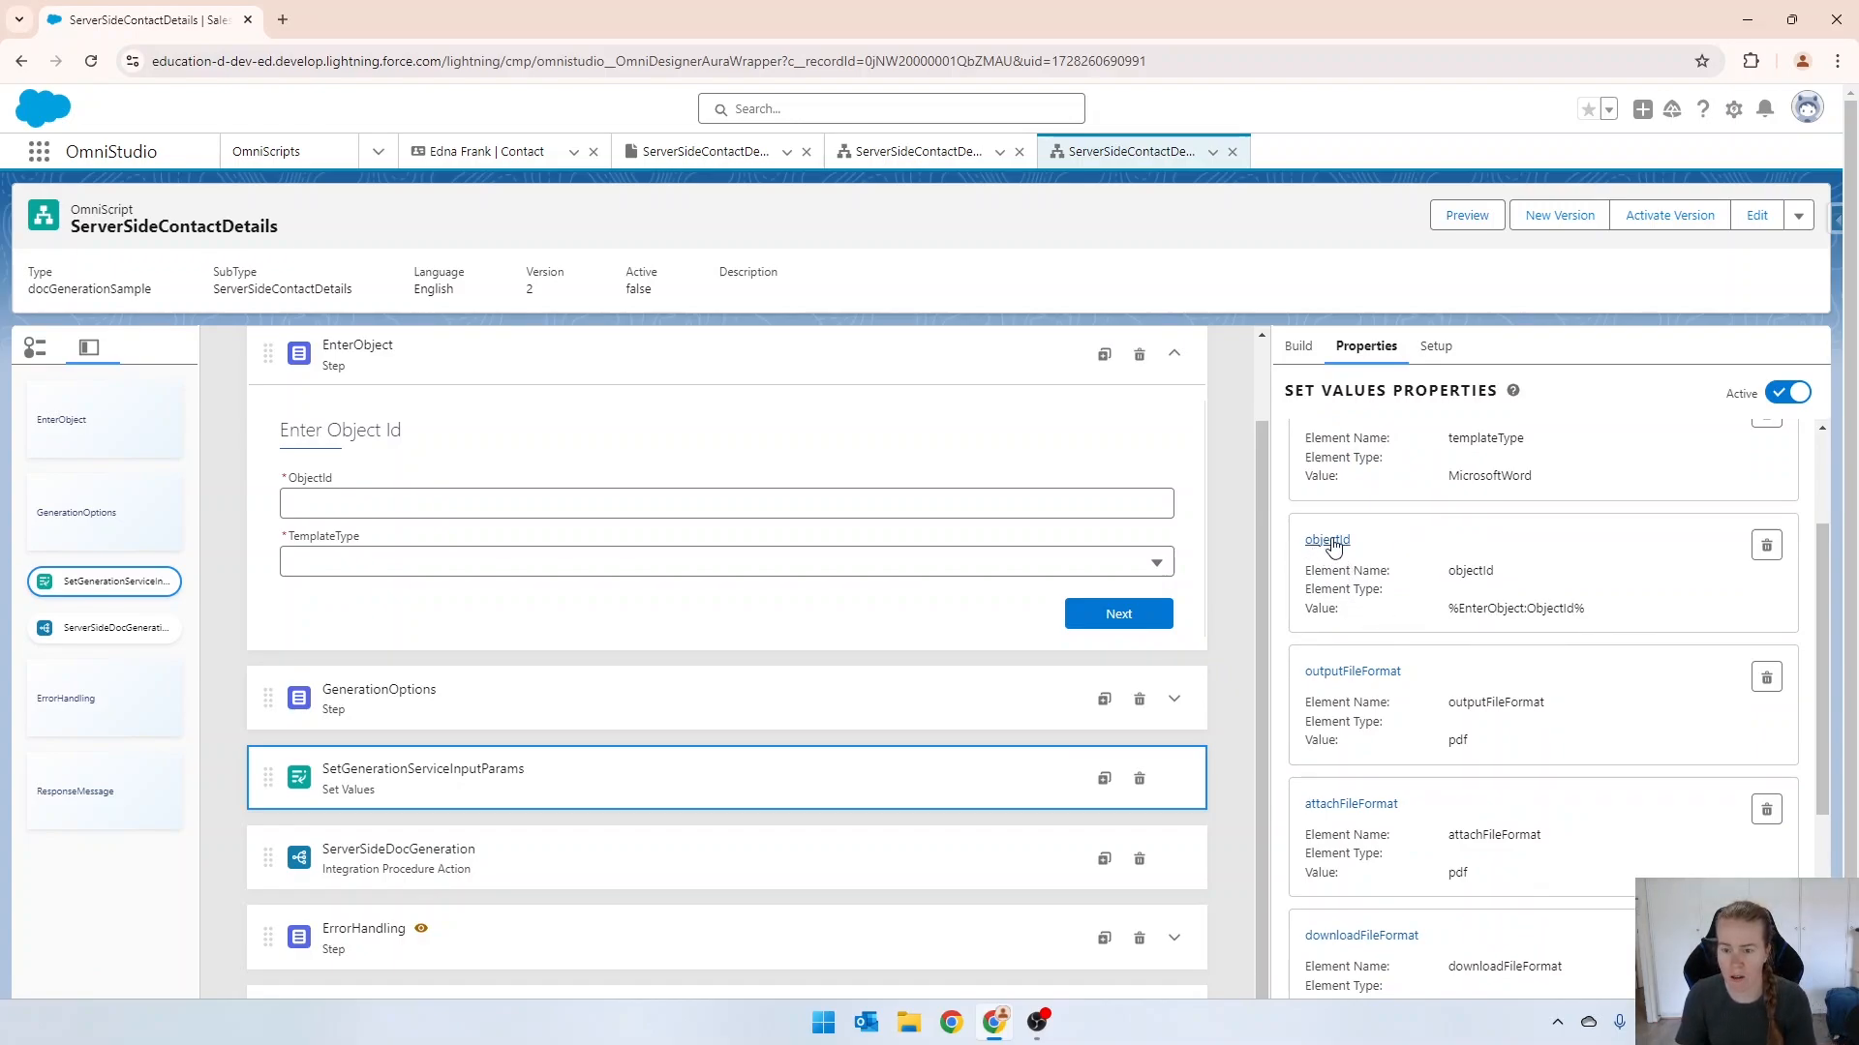
{"action": "scroll", "coordinate": [1534, 608], "scroll_direction": "down", "scroll_amount": 4}
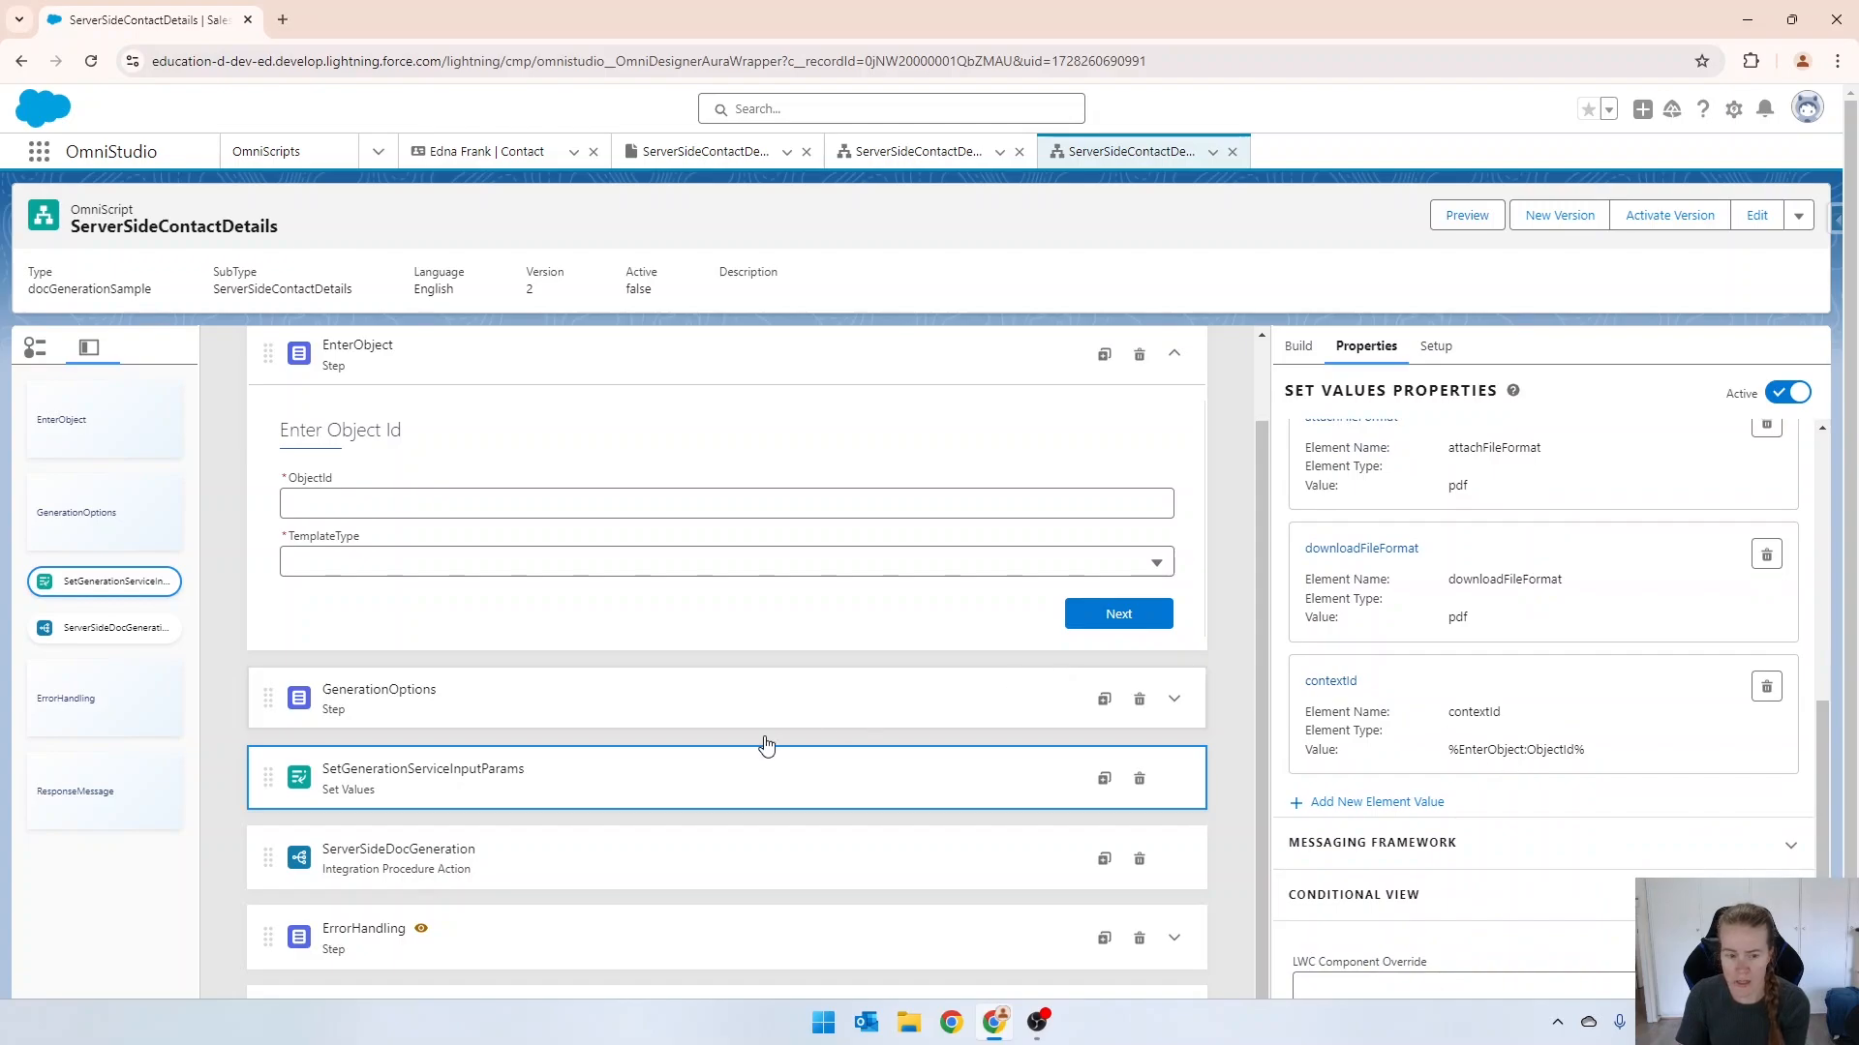
{"action": "left_click", "coordinate": [464, 862]}
{"action": "scroll", "coordinate": [1386, 639], "scroll_direction": "down", "scroll_amount": 2}
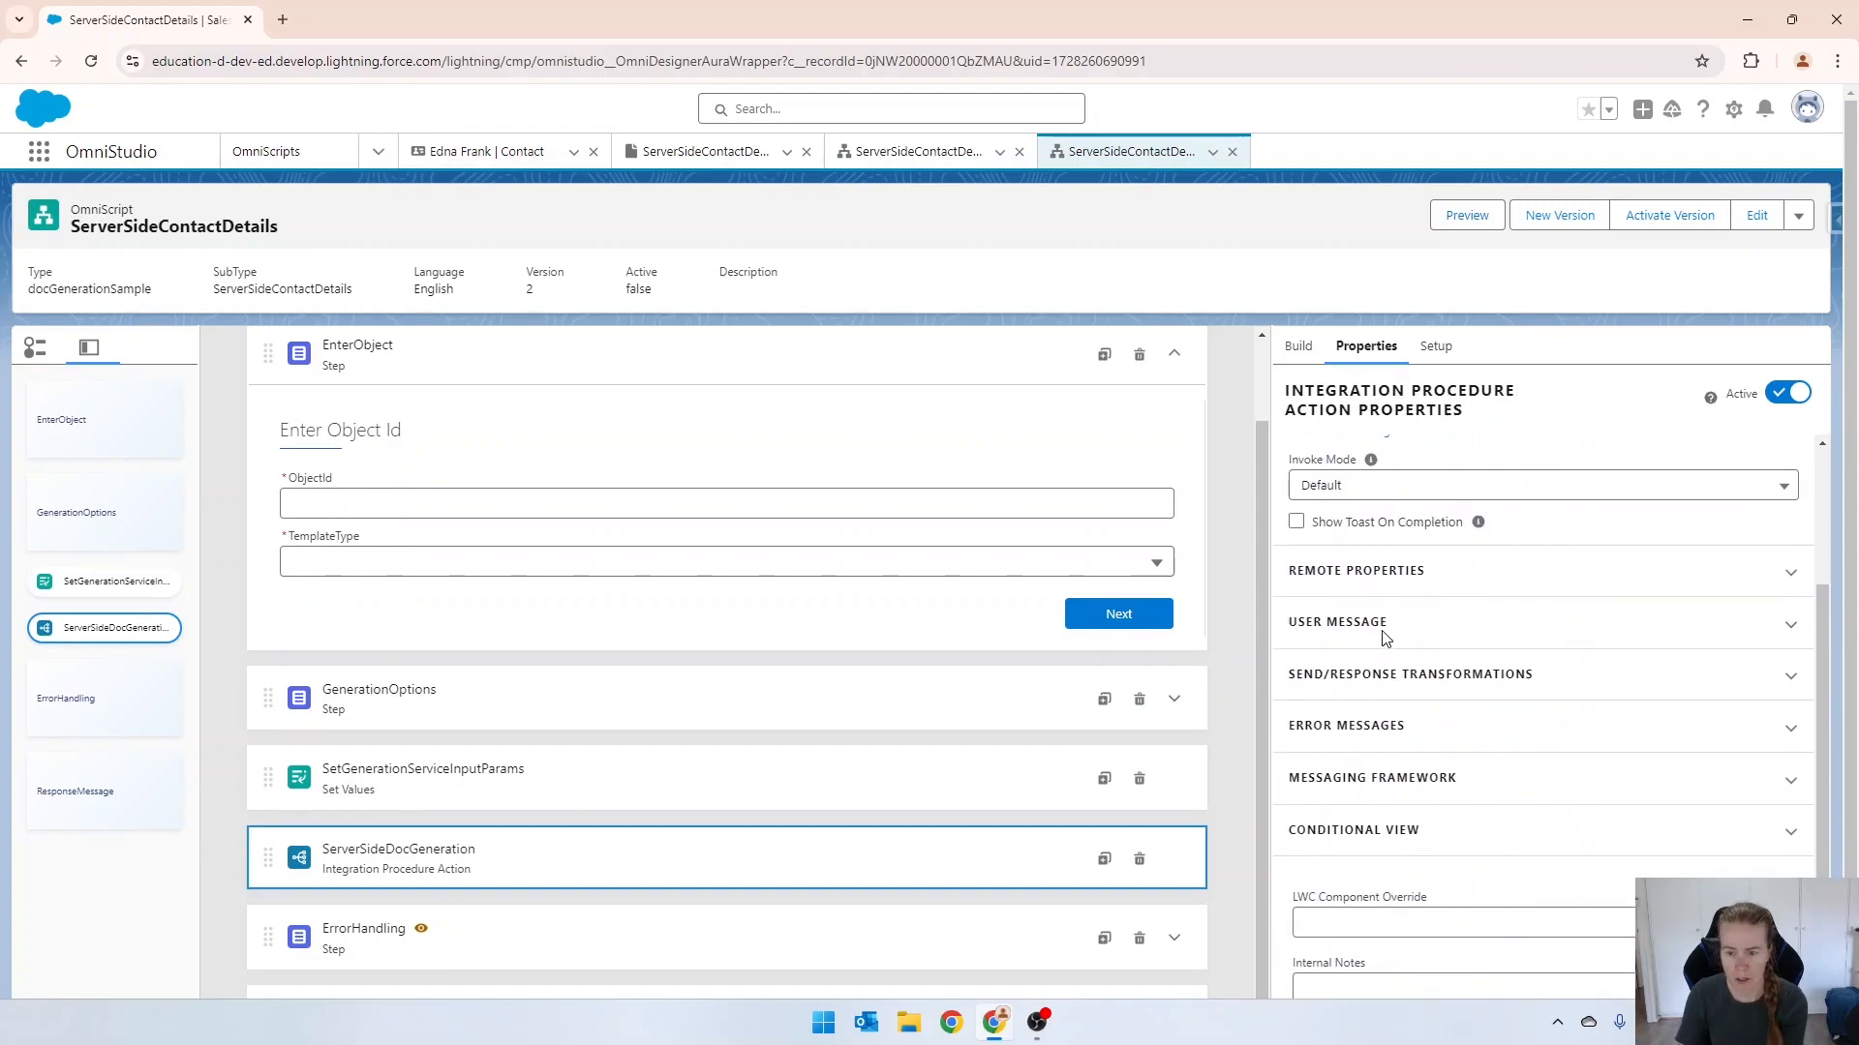
{"action": "left_click", "coordinate": [1353, 573]}
{"action": "scroll", "coordinate": [1386, 600], "scroll_direction": "down", "scroll_amount": 4}
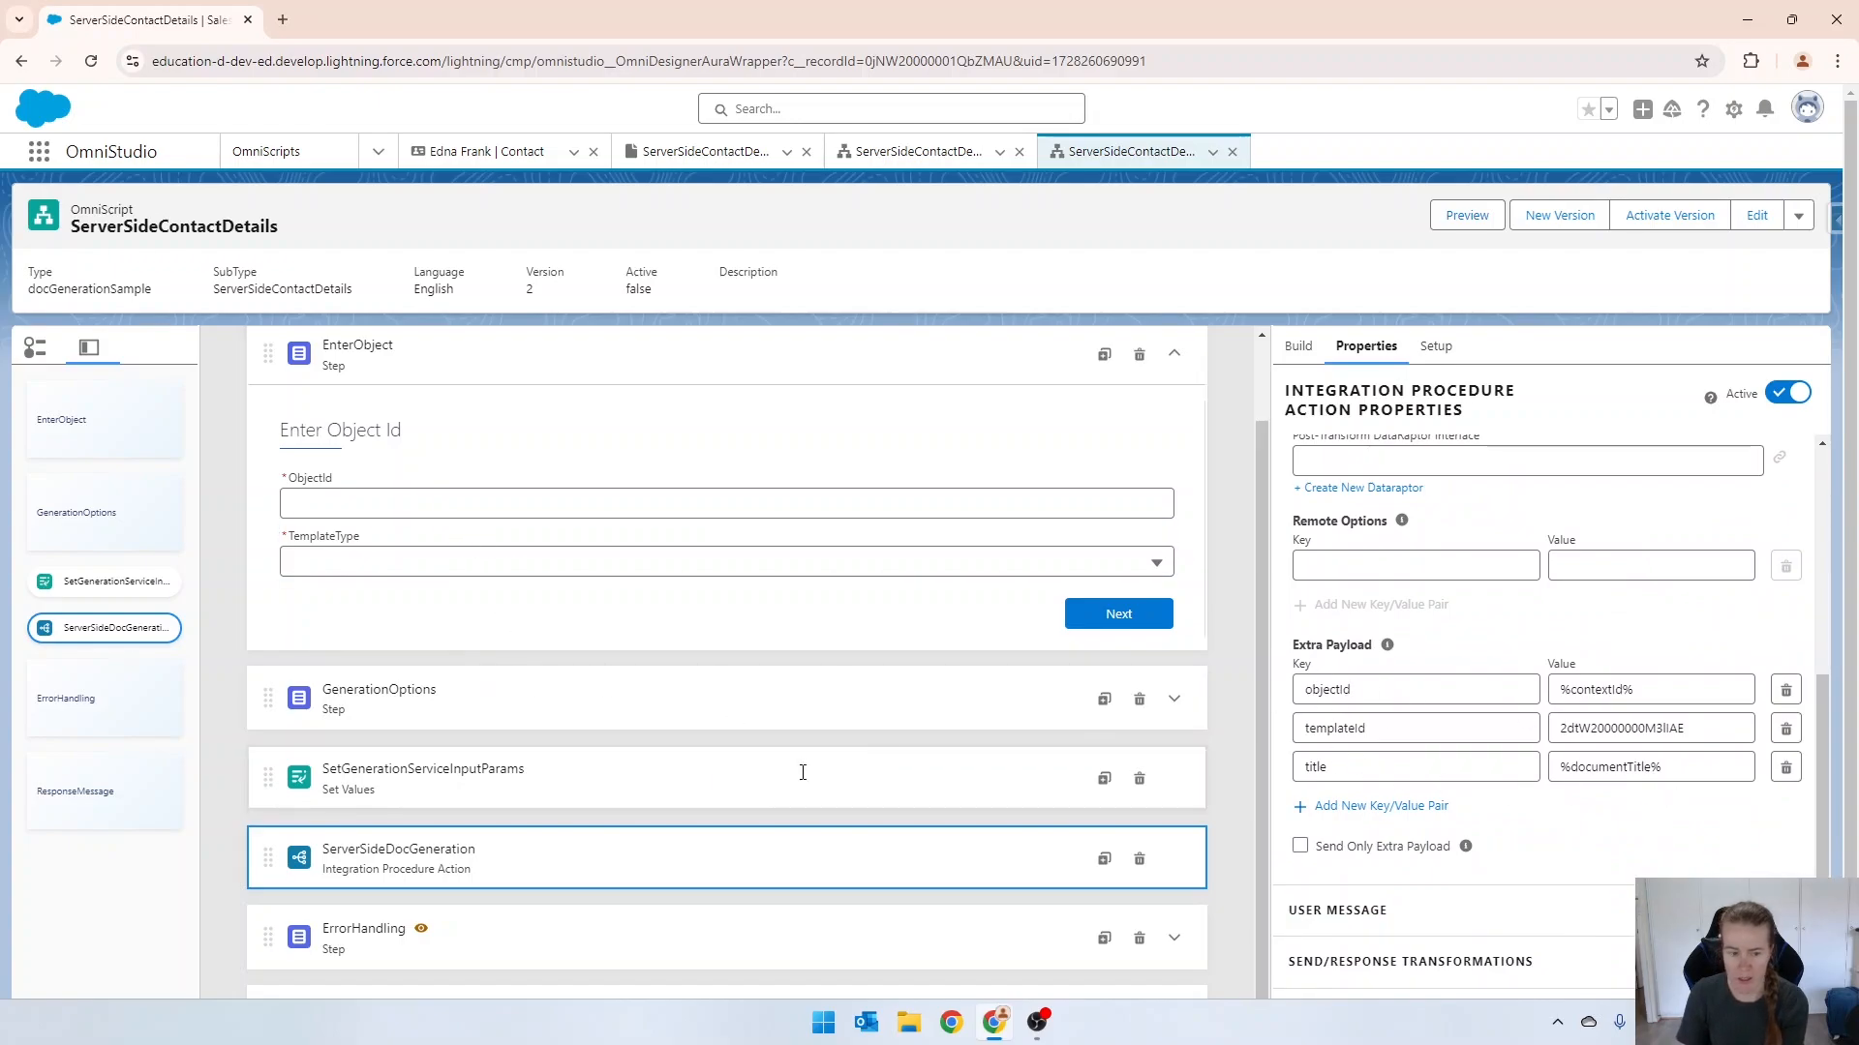
Delete the GenerationOptions step from the new OmniScript version.
{"action": "scroll", "coordinate": [529, 770], "scroll_direction": "up", "scroll_amount": 1}
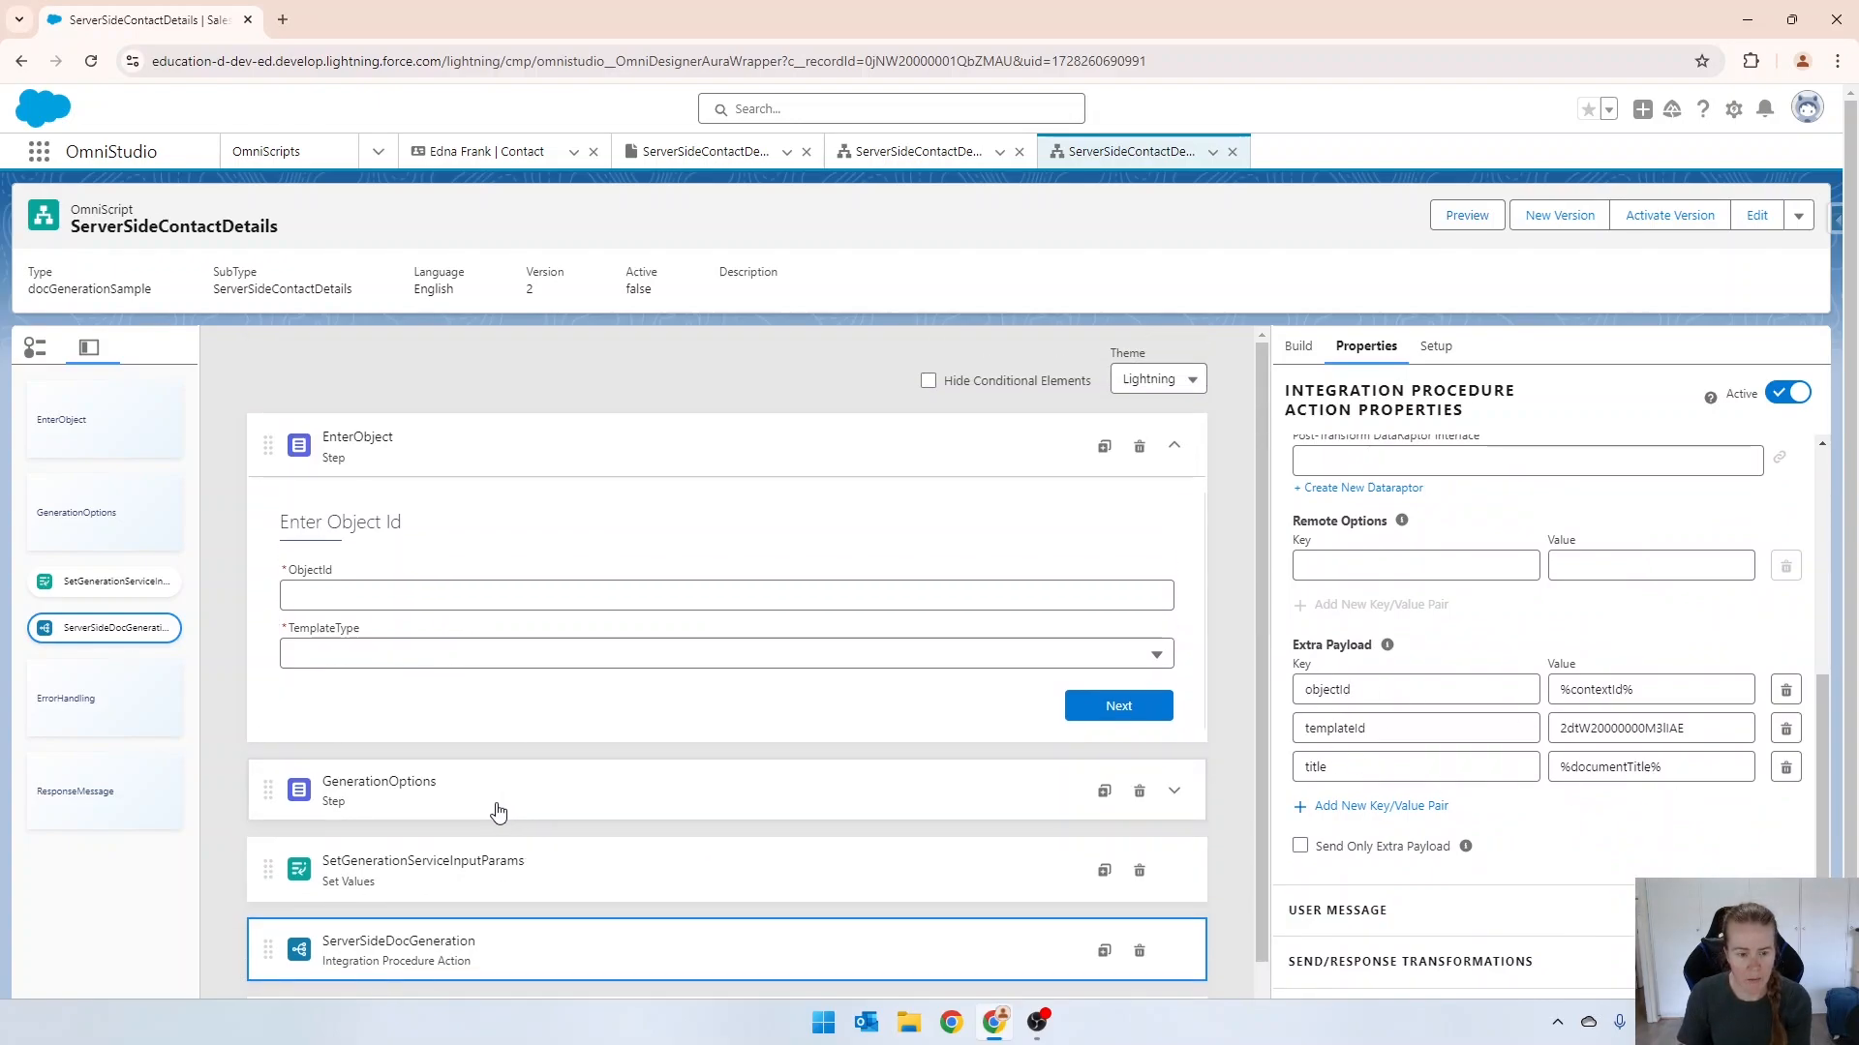
{"action": "left_click", "coordinate": [496, 803]}
{"action": "scroll", "coordinate": [493, 797], "scroll_direction": "down", "scroll_amount": 1}
{"action": "scroll", "coordinate": [492, 798], "scroll_direction": "down", "scroll_amount": 1}
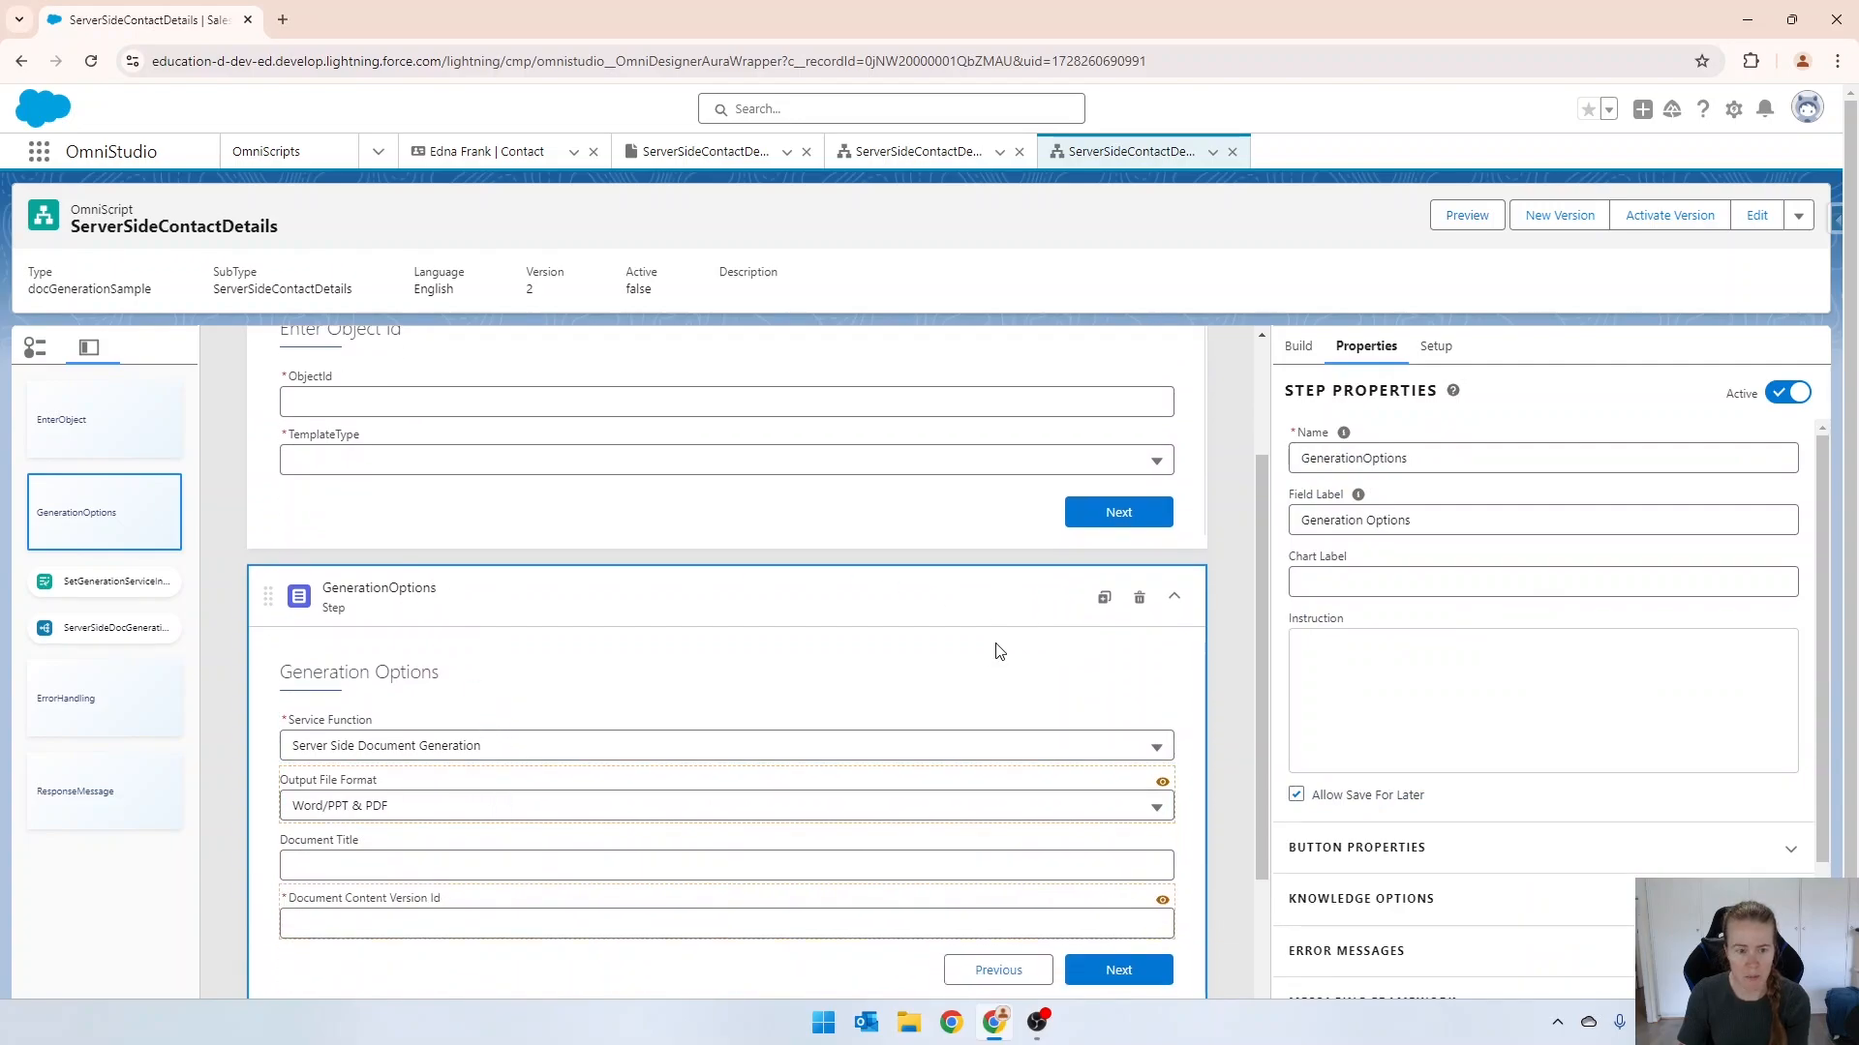
{"action": "left_click", "coordinate": [1135, 599]}
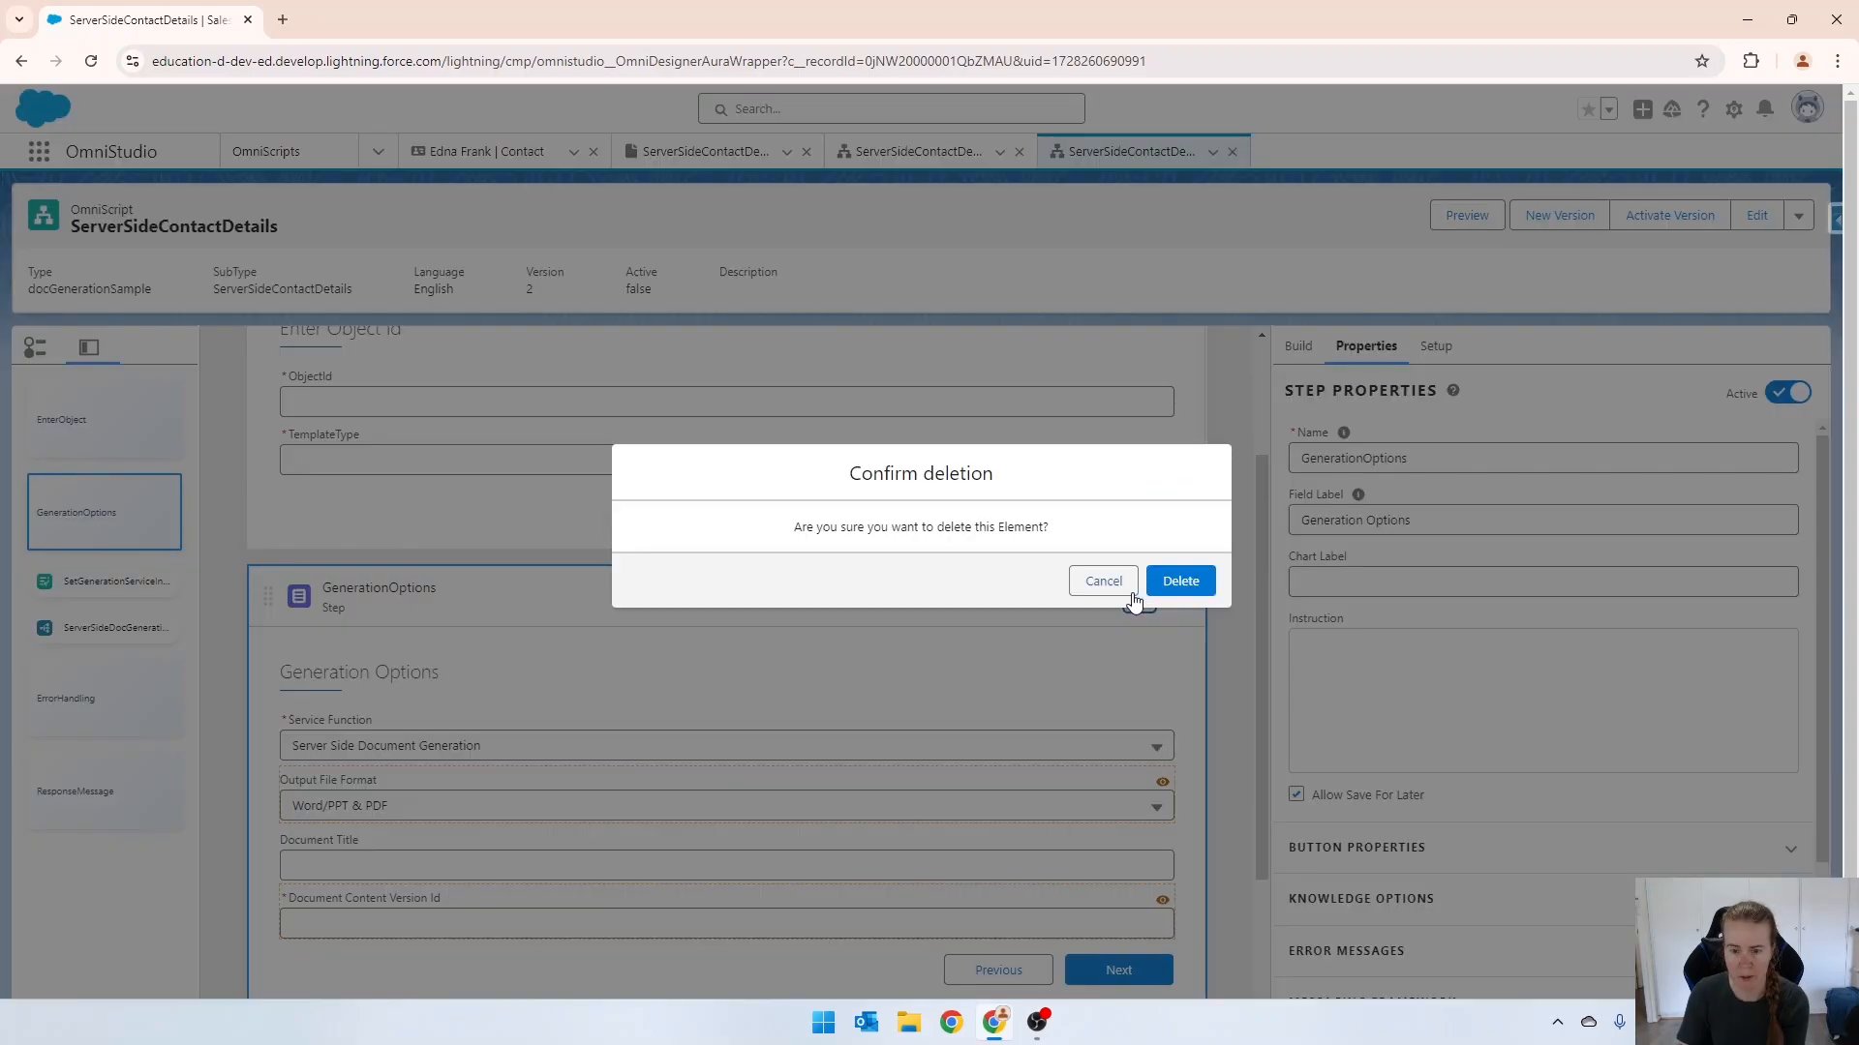
{"action": "left_click", "coordinate": [1177, 581]}
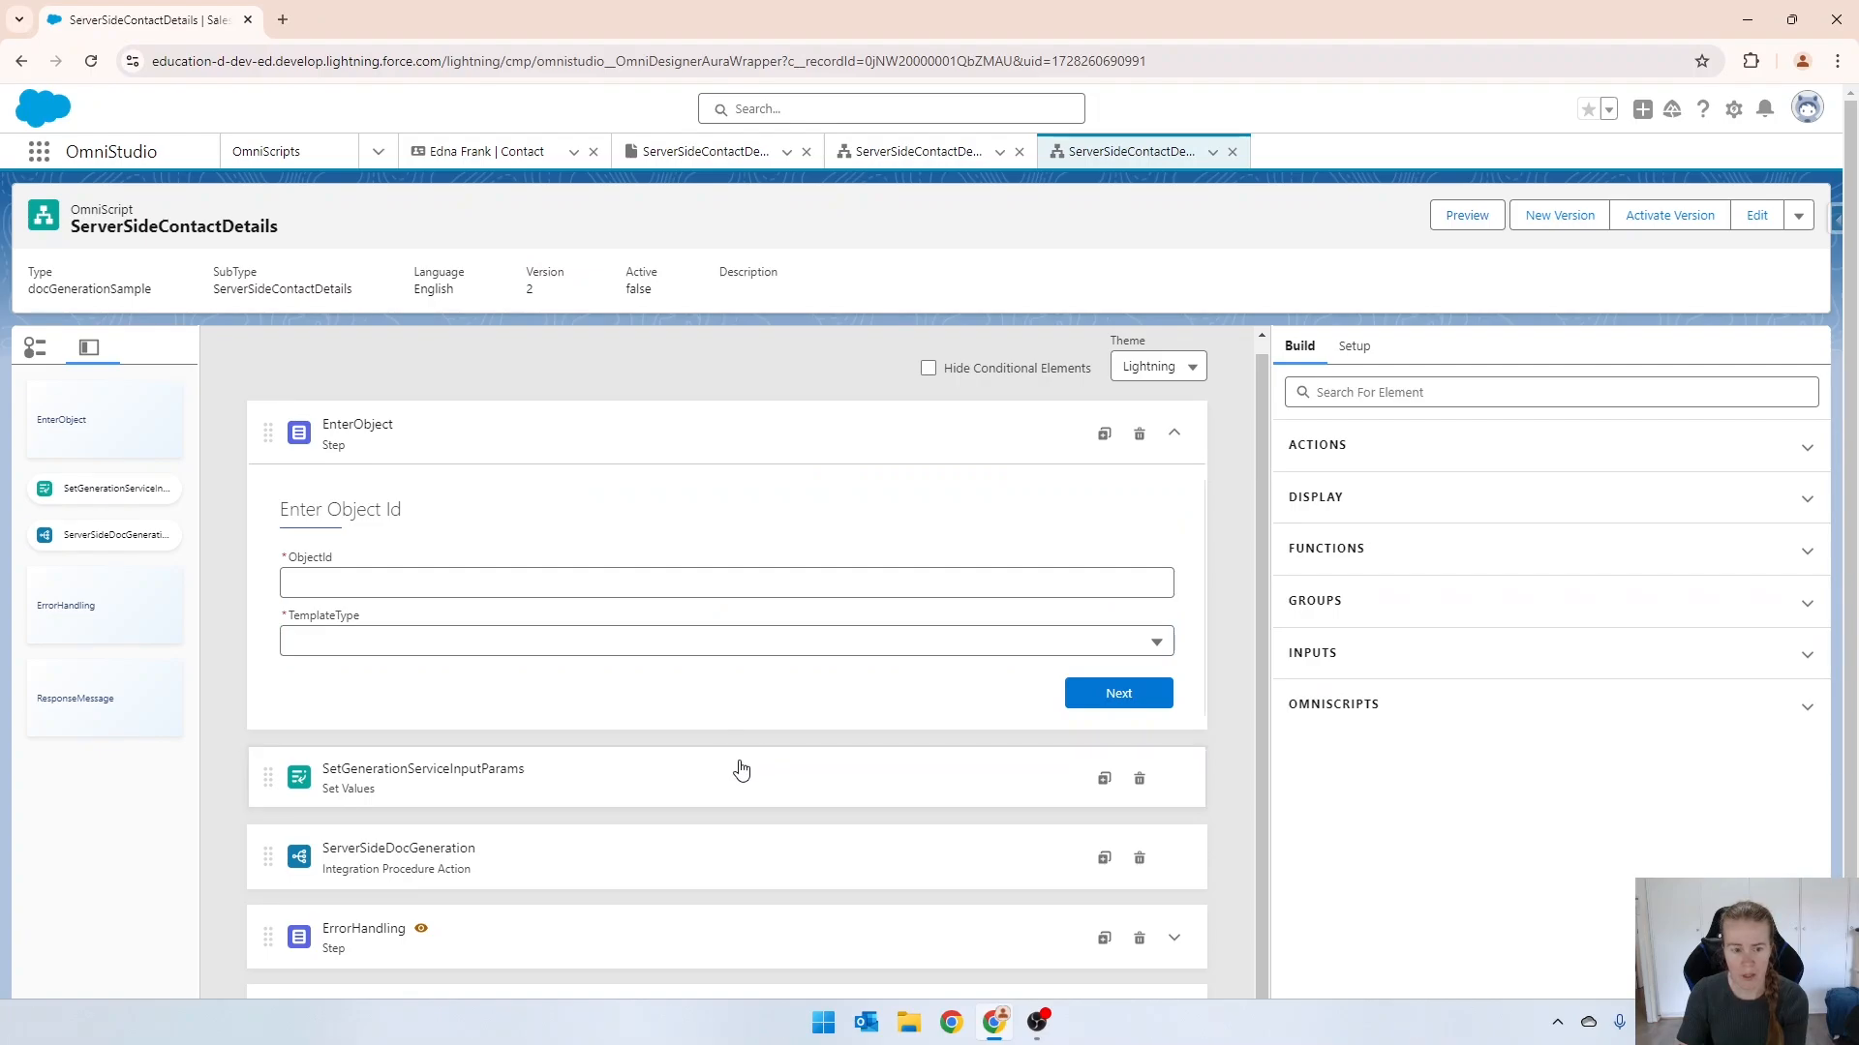
Expand the ErrorHandling and ResponseMessage steps to review their messages.
{"action": "scroll", "coordinate": [738, 769], "scroll_direction": "down", "scroll_amount": 1}
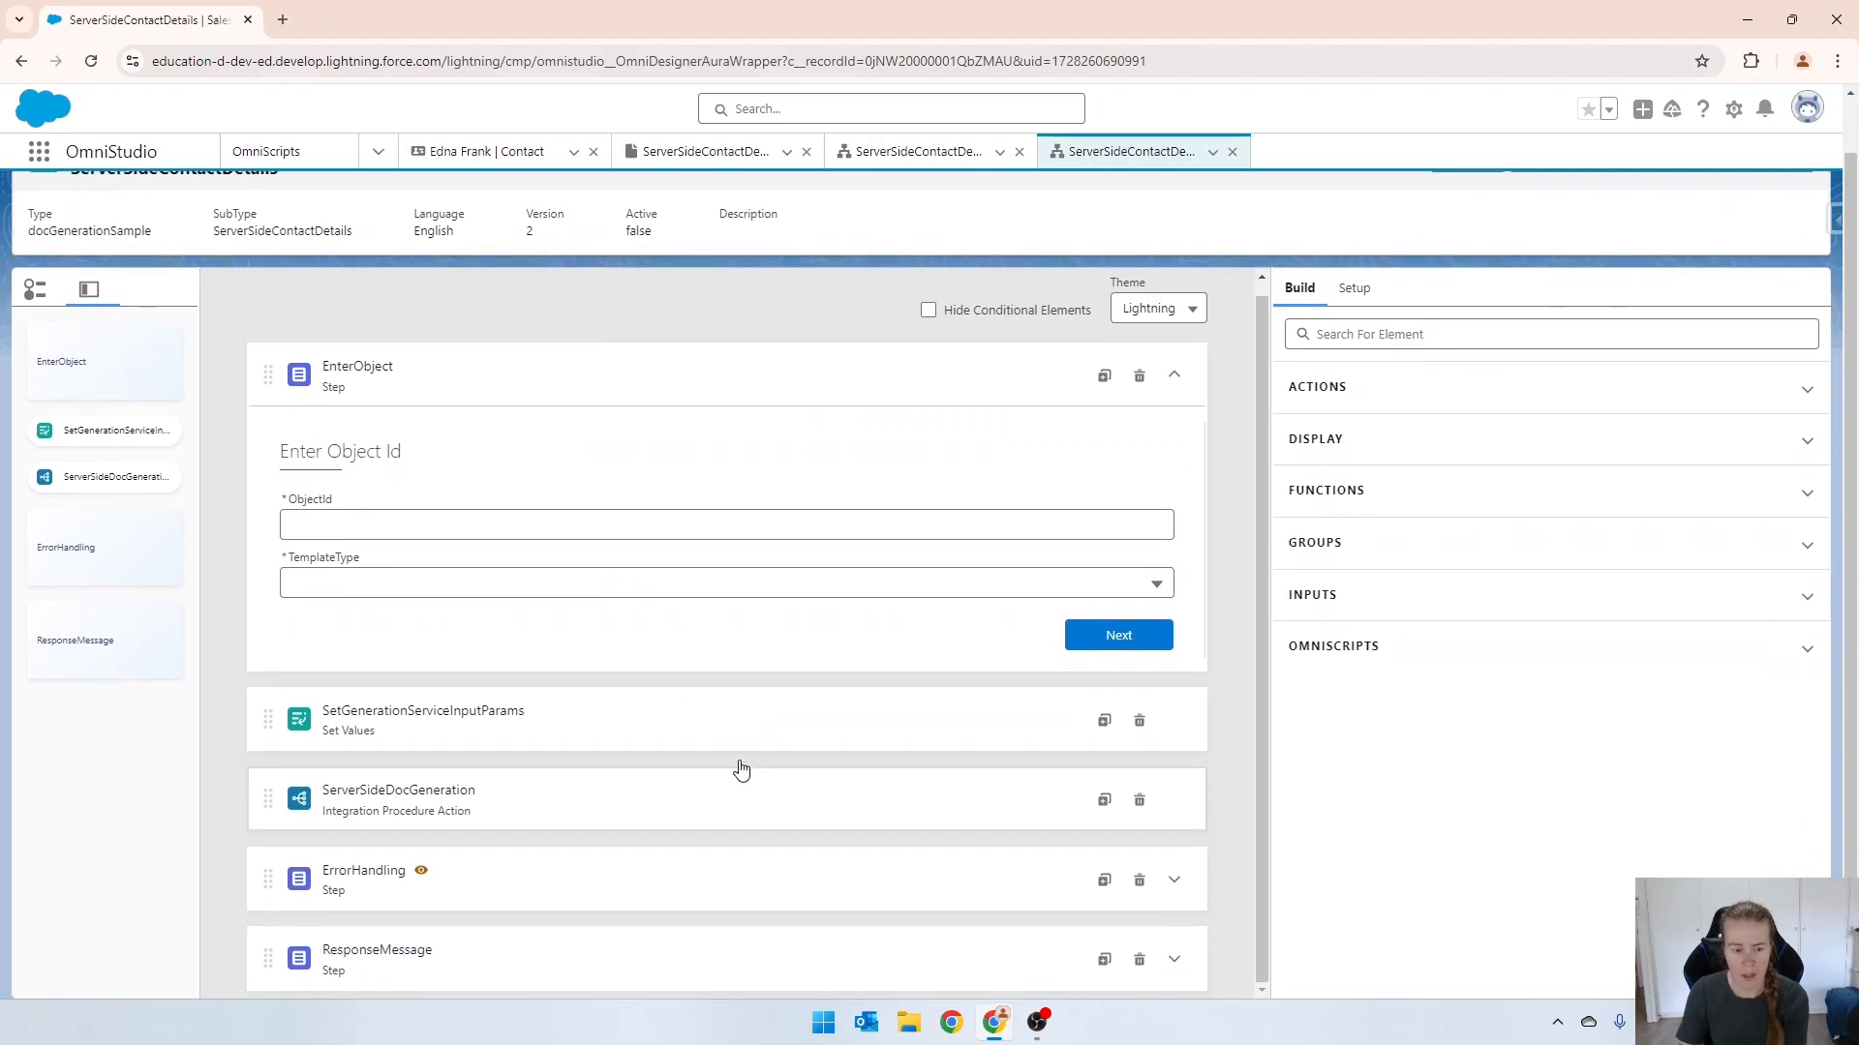
{"action": "left_click", "coordinate": [469, 887]}
{"action": "left_click", "coordinate": [541, 962]}
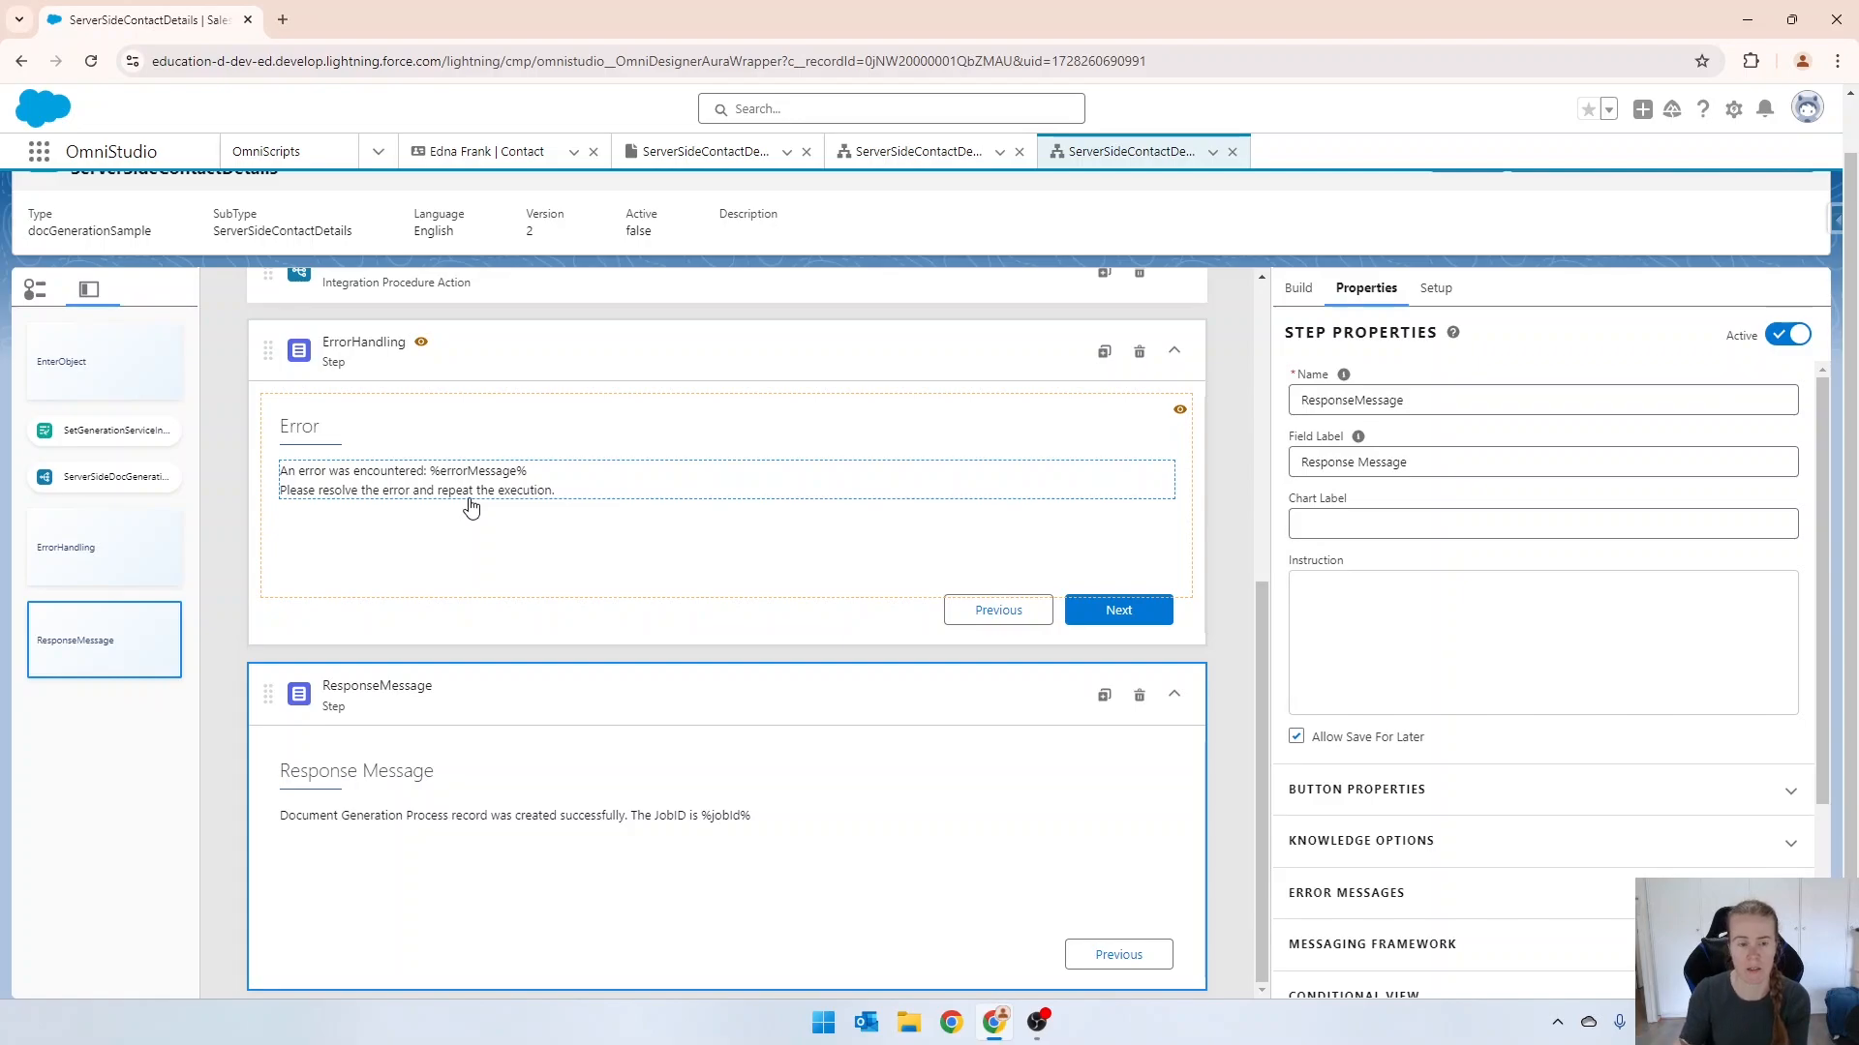
Check how objectId and contextId are mapped in ServerSideDocGeneration's extra payload and SetGenerationServiceInputParams' element values.
{"action": "scroll", "coordinate": [471, 506], "scroll_direction": "up", "scroll_amount": 5}
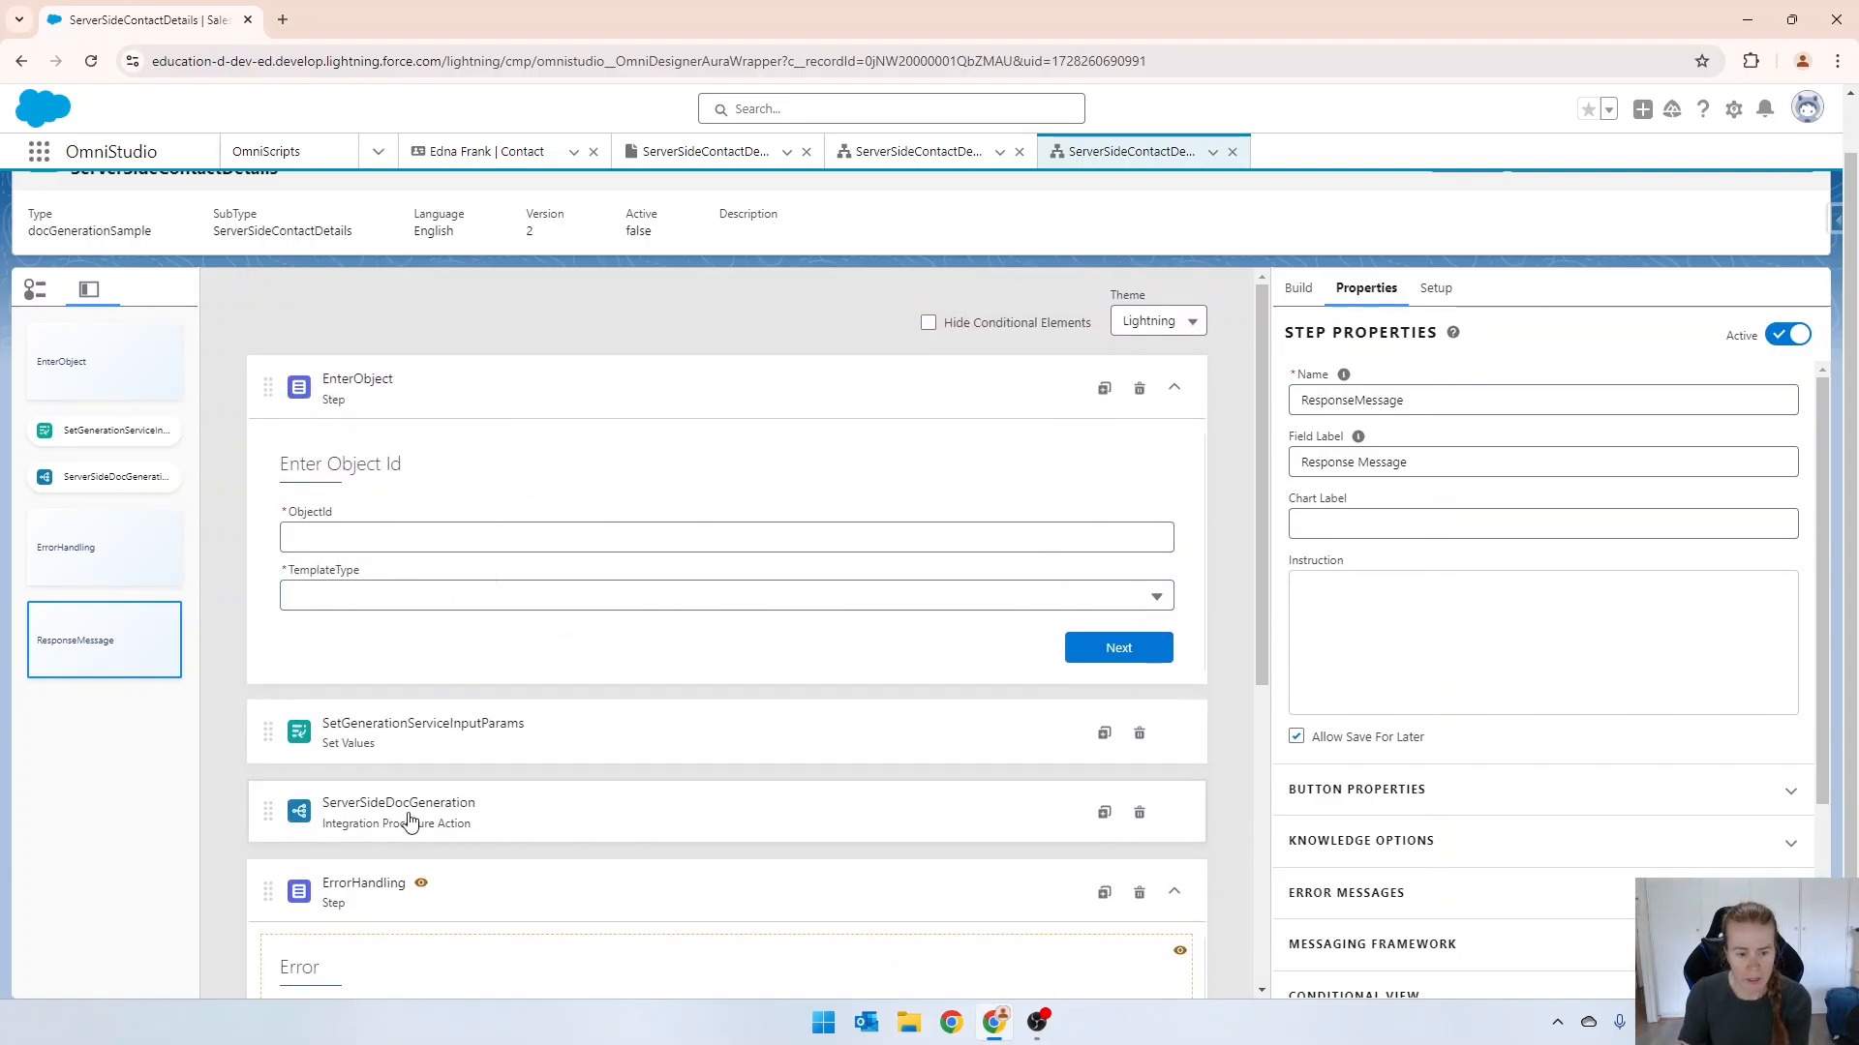
{"action": "left_click", "coordinate": [442, 794]}
{"action": "scroll", "coordinate": [1442, 688], "scroll_direction": "down", "scroll_amount": 2}
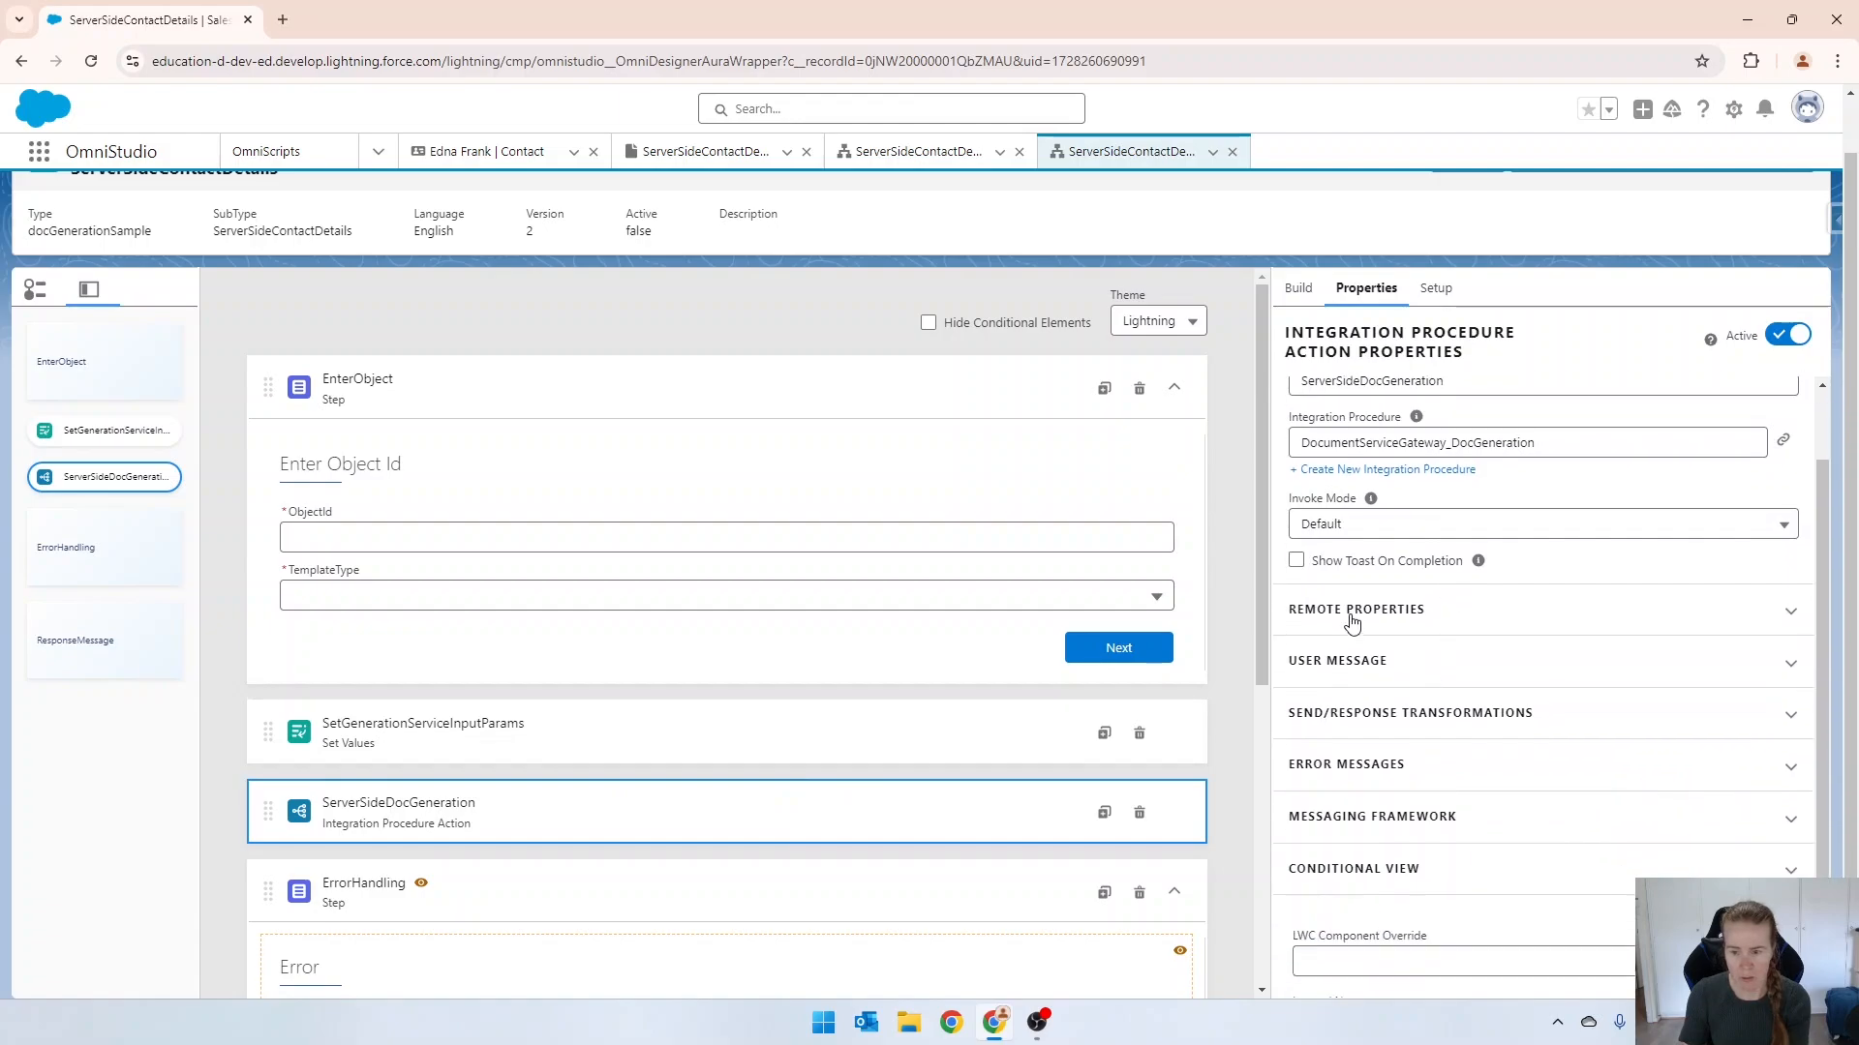
{"action": "scroll", "coordinate": [1431, 697], "scroll_direction": "down", "scroll_amount": 5}
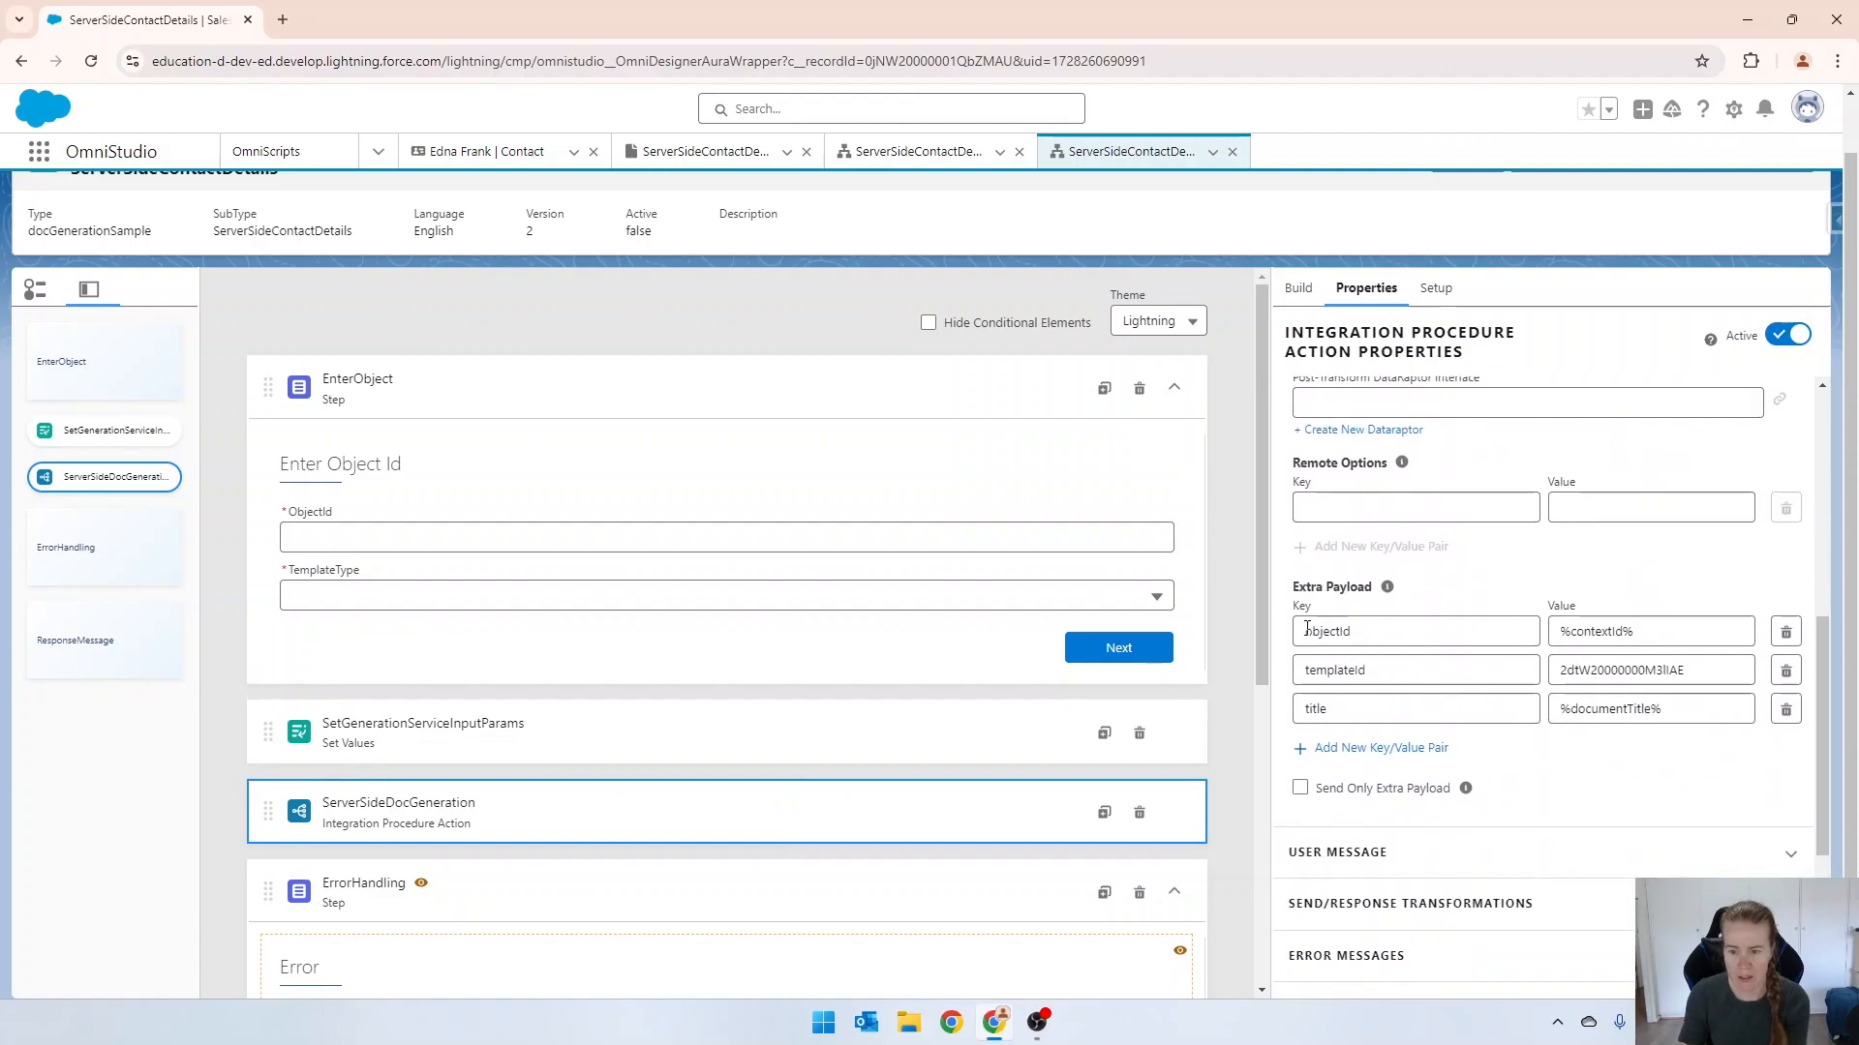
{"action": "left_click_drag", "start_coordinate": [1360, 638], "coordinate": [1268, 639]}
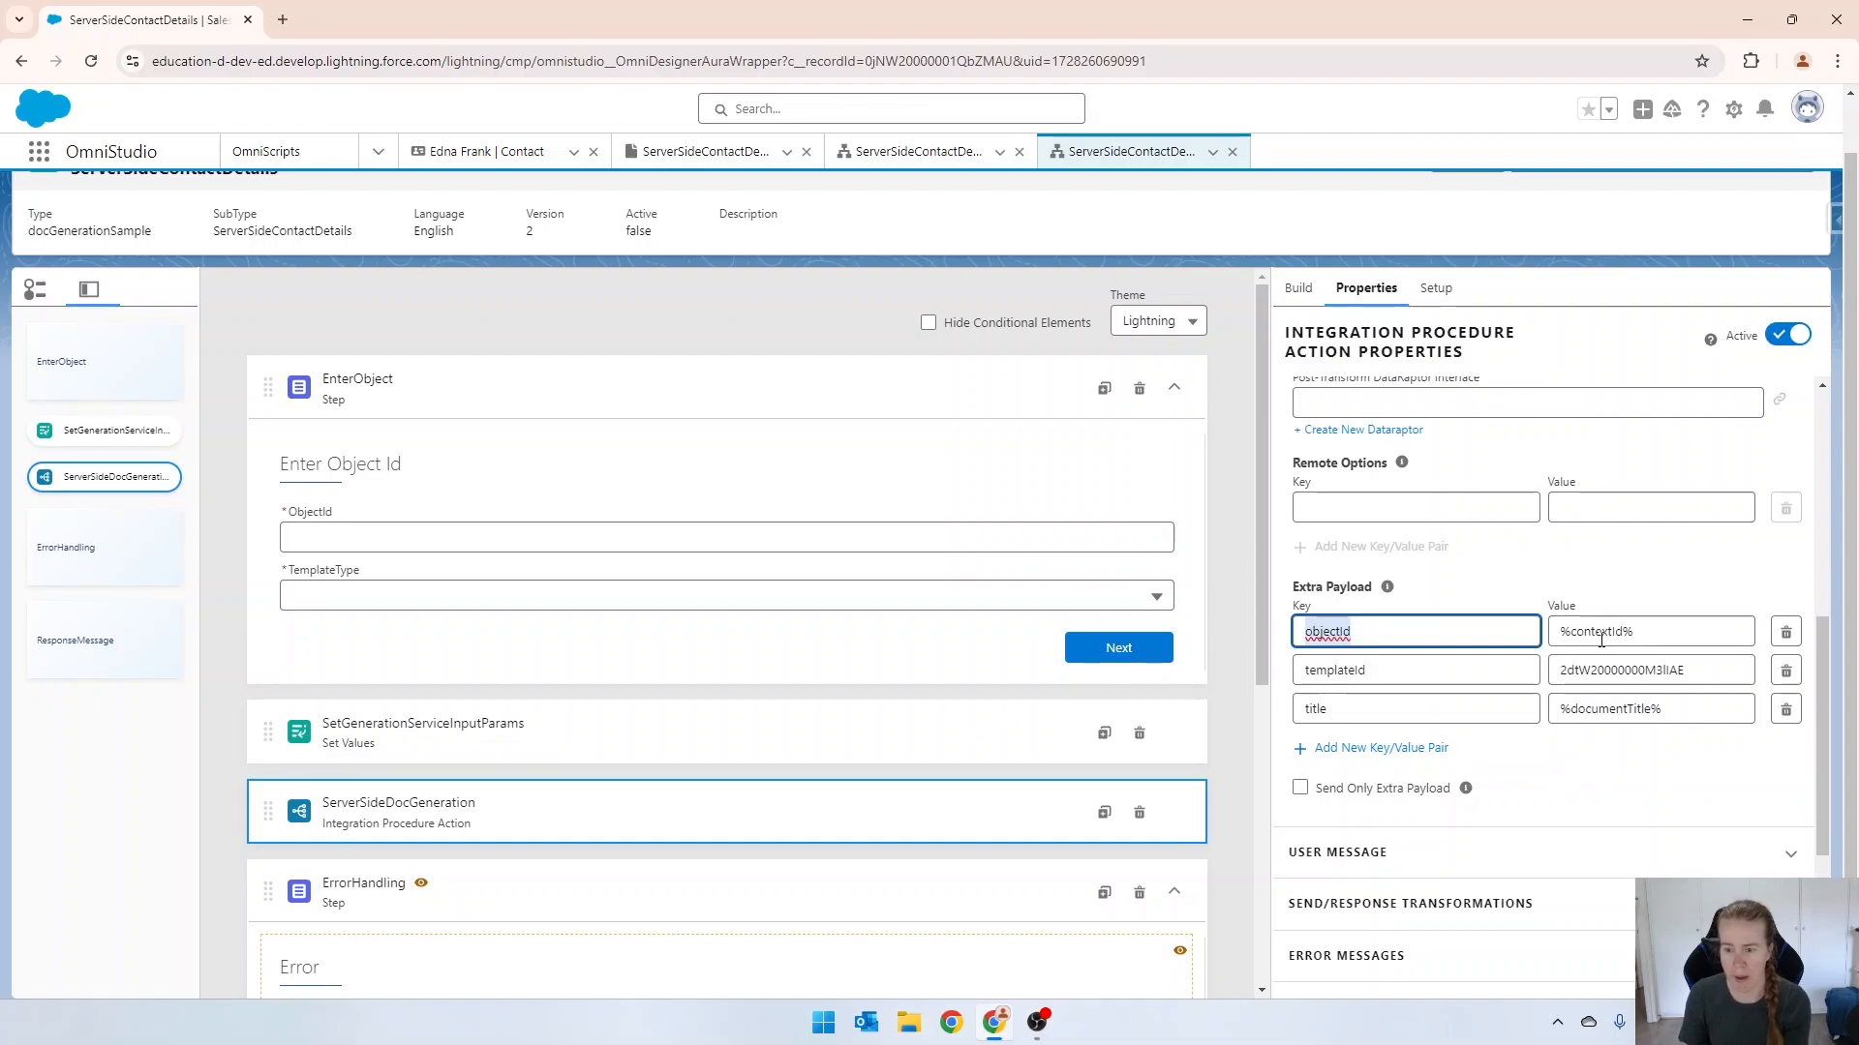
{"action": "left_click", "coordinate": [492, 723]}
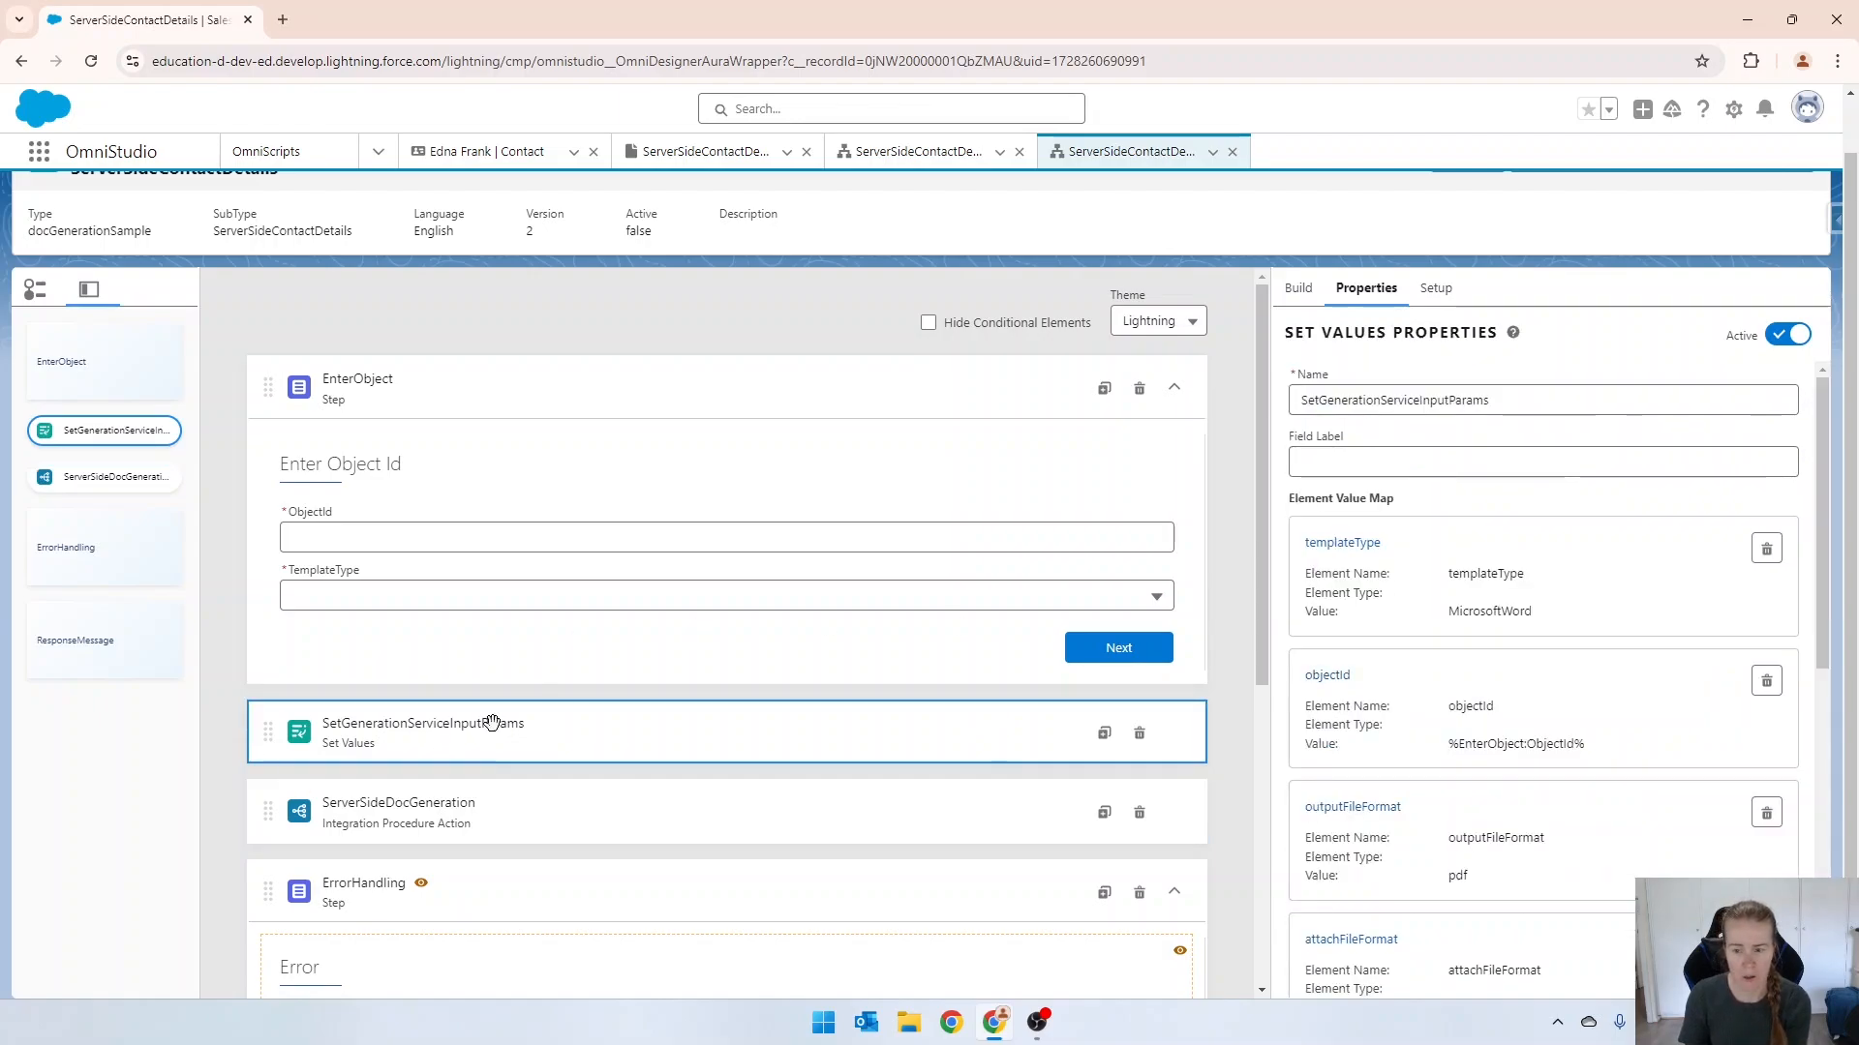
{"action": "scroll", "coordinate": [1530, 676], "scroll_direction": "down", "scroll_amount": 5}
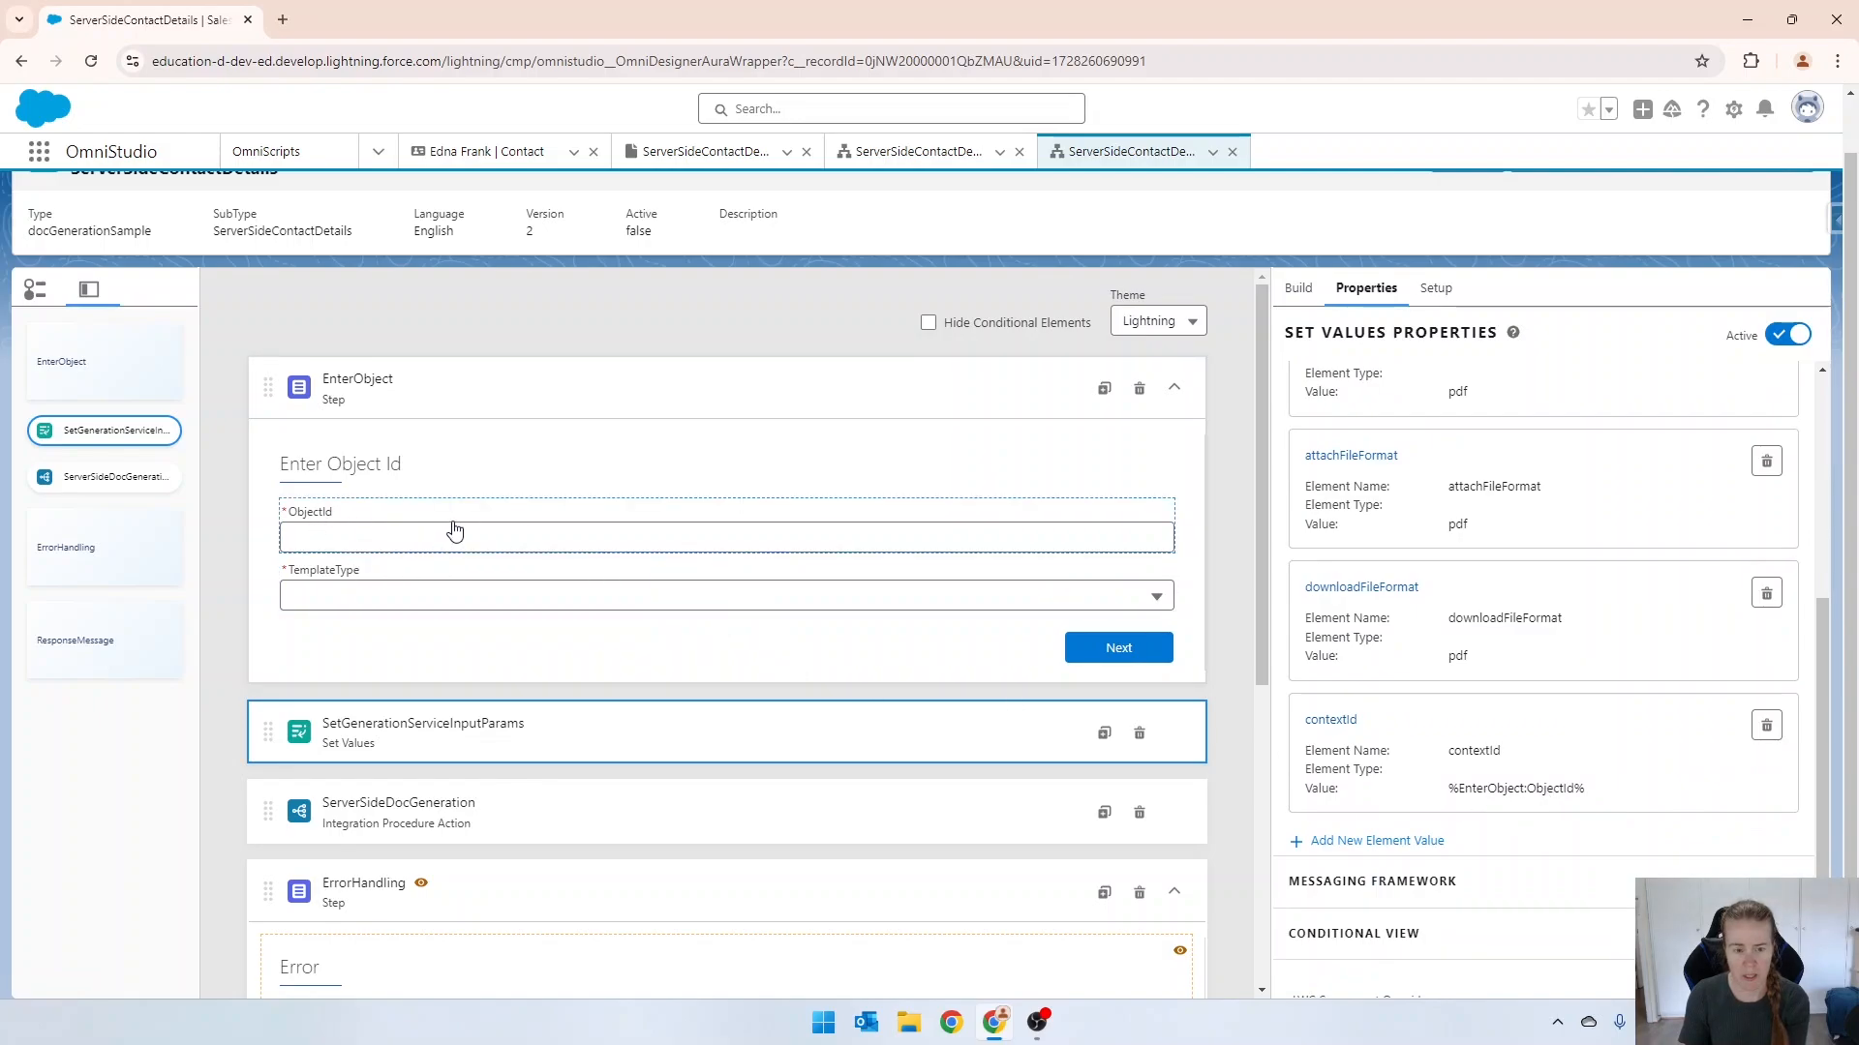
Find the Set Values action and add it to the OmniScript above the EnterObject step.
{"action": "scroll", "coordinate": [1290, 388], "scroll_direction": "up", "scroll_amount": 1}
{"action": "left_click", "coordinate": [1300, 347]}
{"action": "left_click", "coordinate": [1349, 395]}
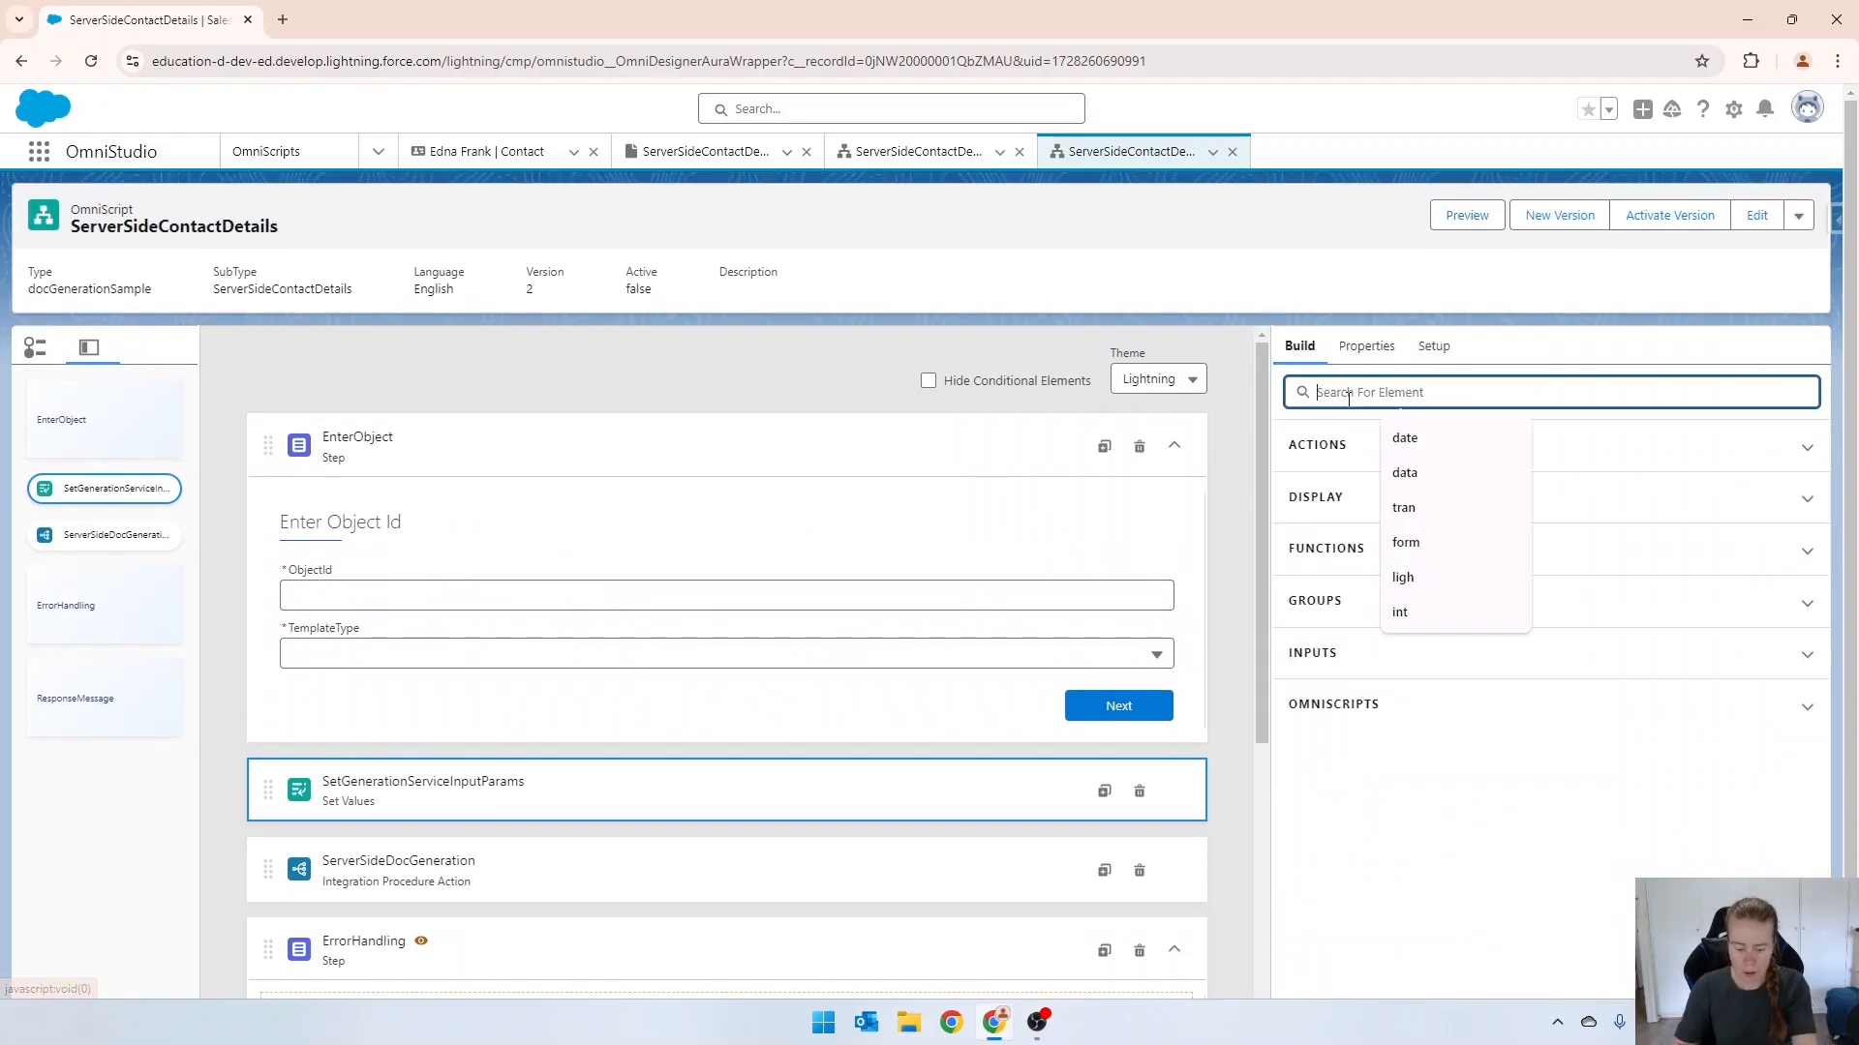
{"action": "type", "text": "aset"}
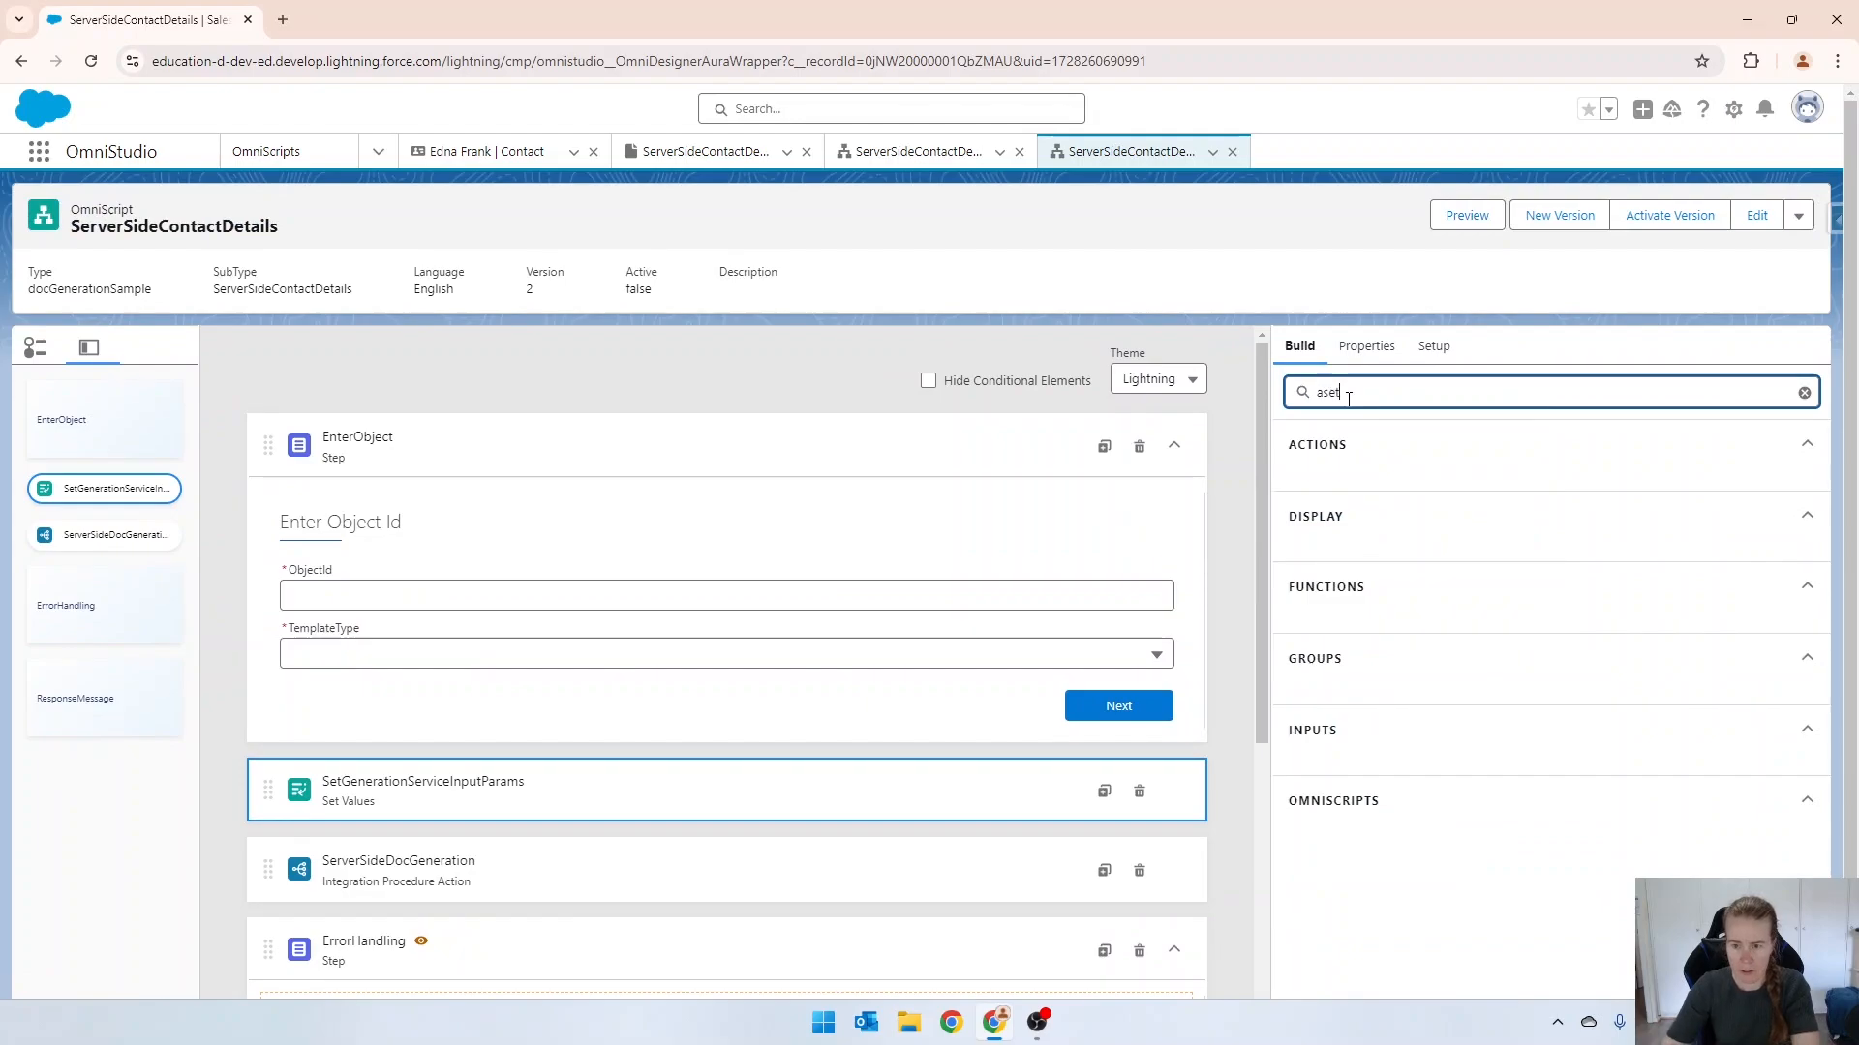
{"action": "type", "text": "set"}
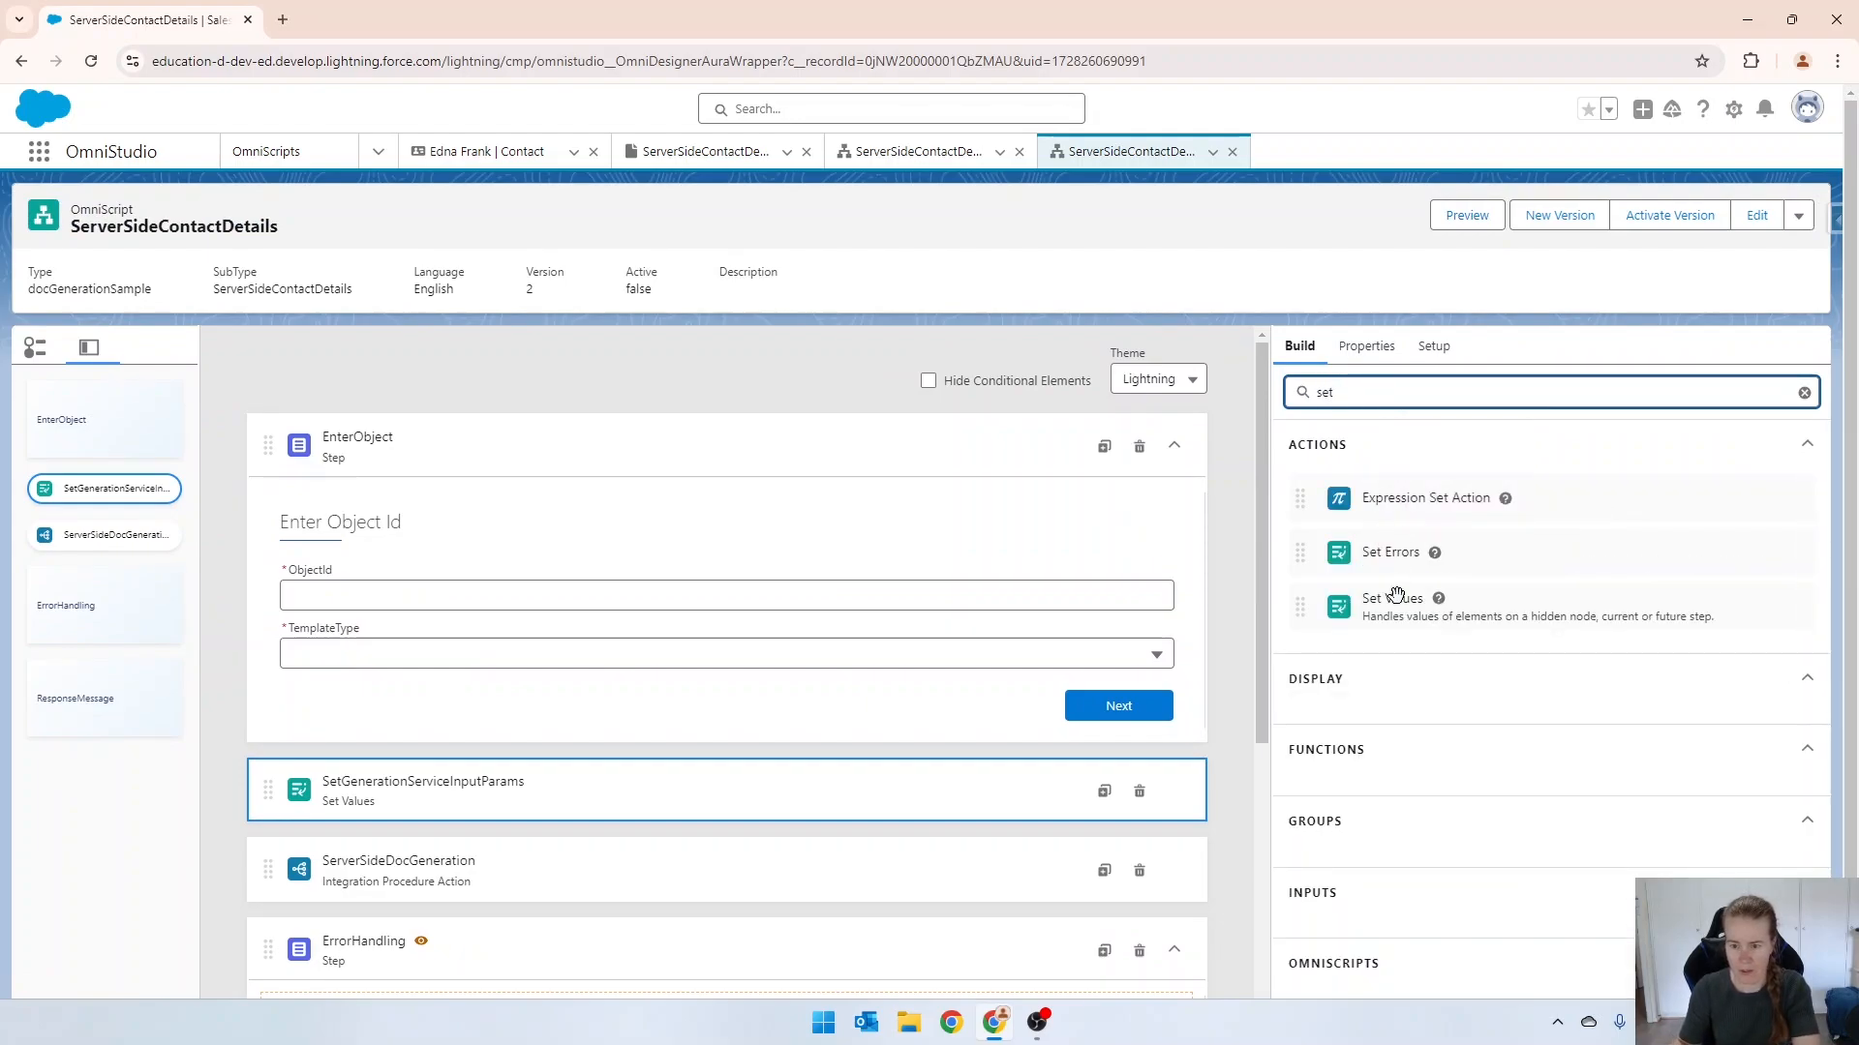
{"action": "left_click_drag", "start_coordinate": [1394, 595], "coordinate": [732, 416]}
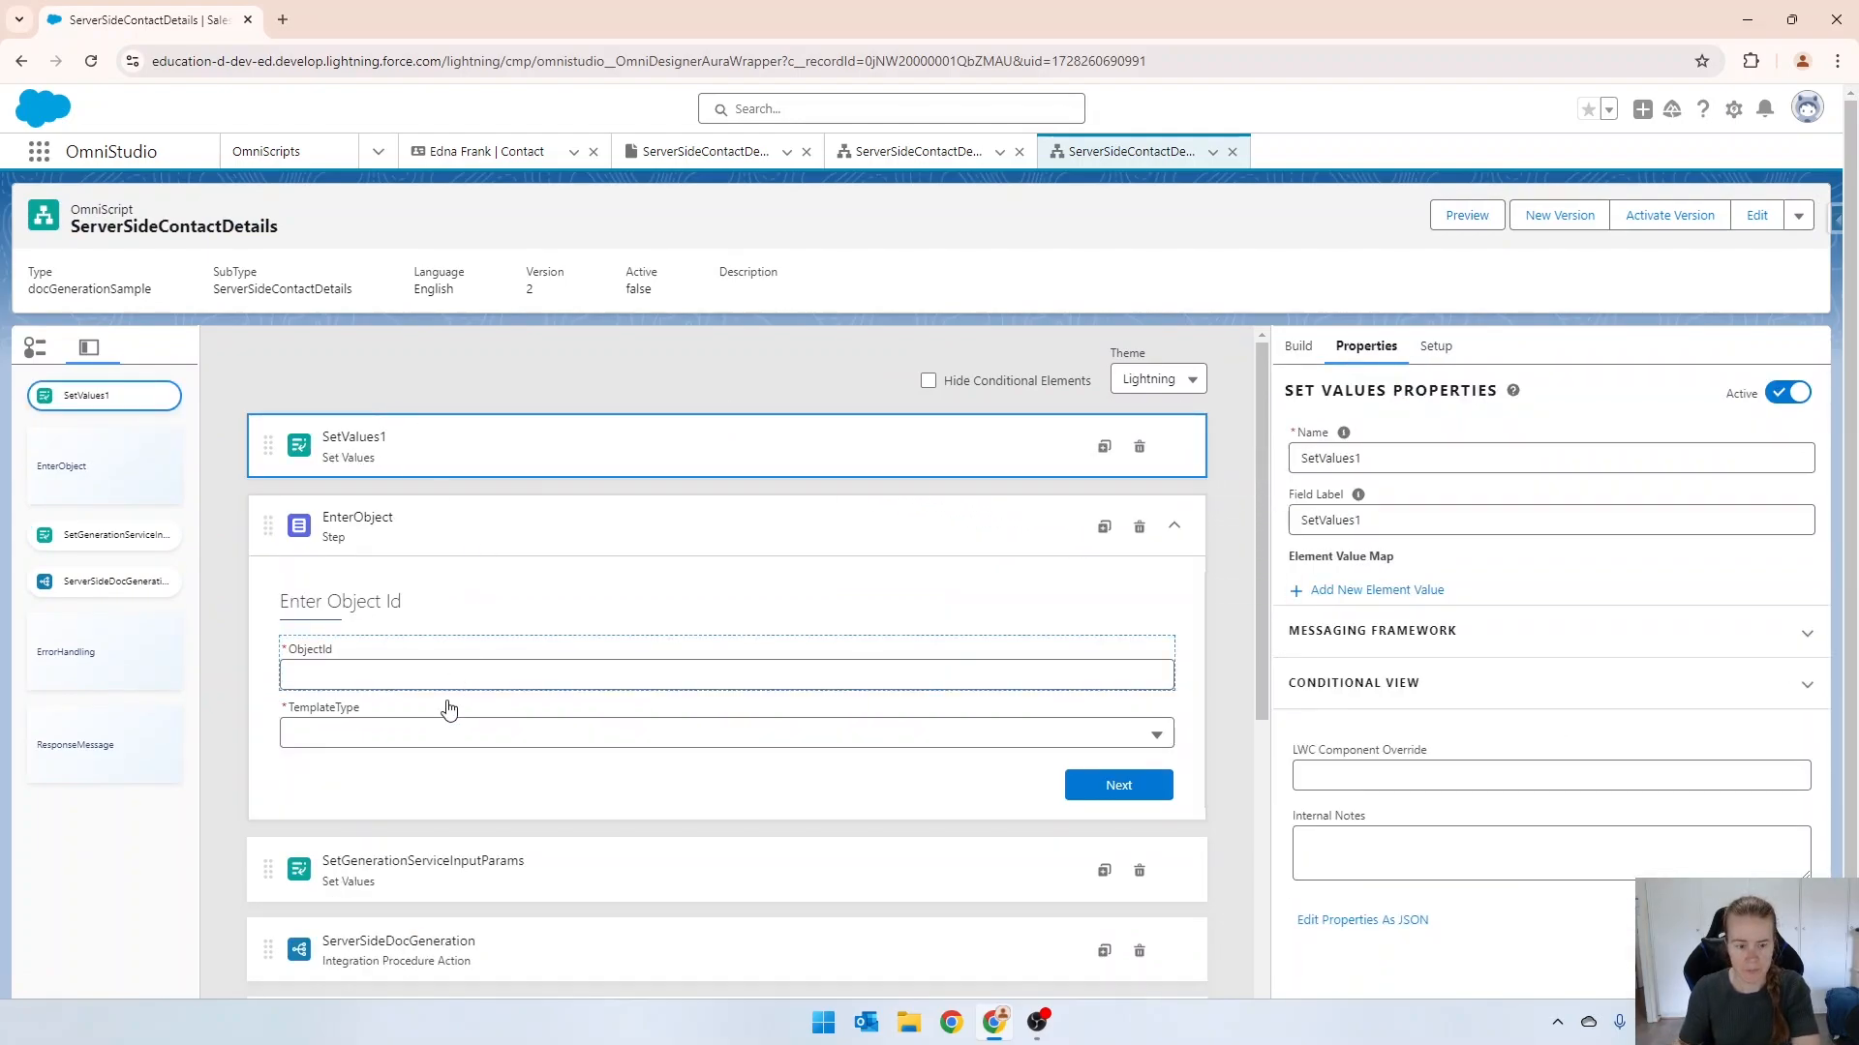
Add an element value named objectId to the SetValues1 action, using the copied contact record ID as its value.
{"action": "left_click", "coordinate": [1355, 590]}
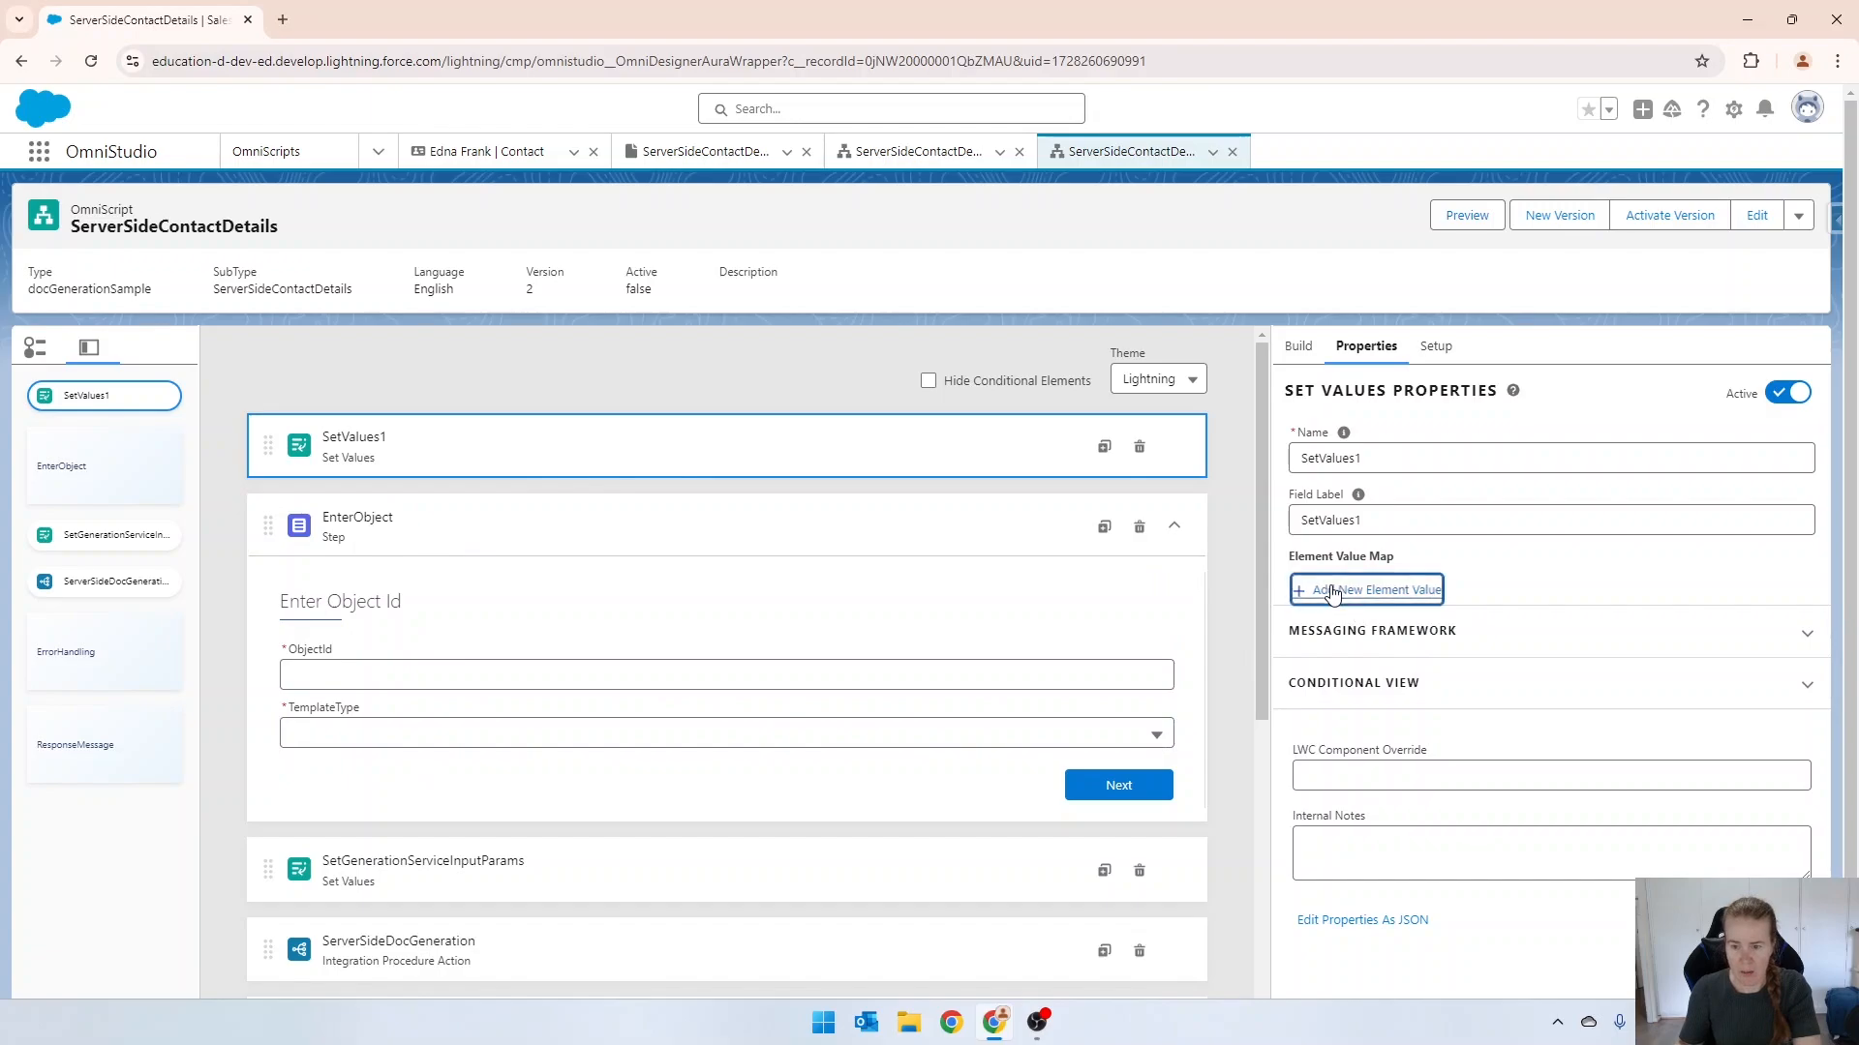
{"action": "type", "text": "object"}
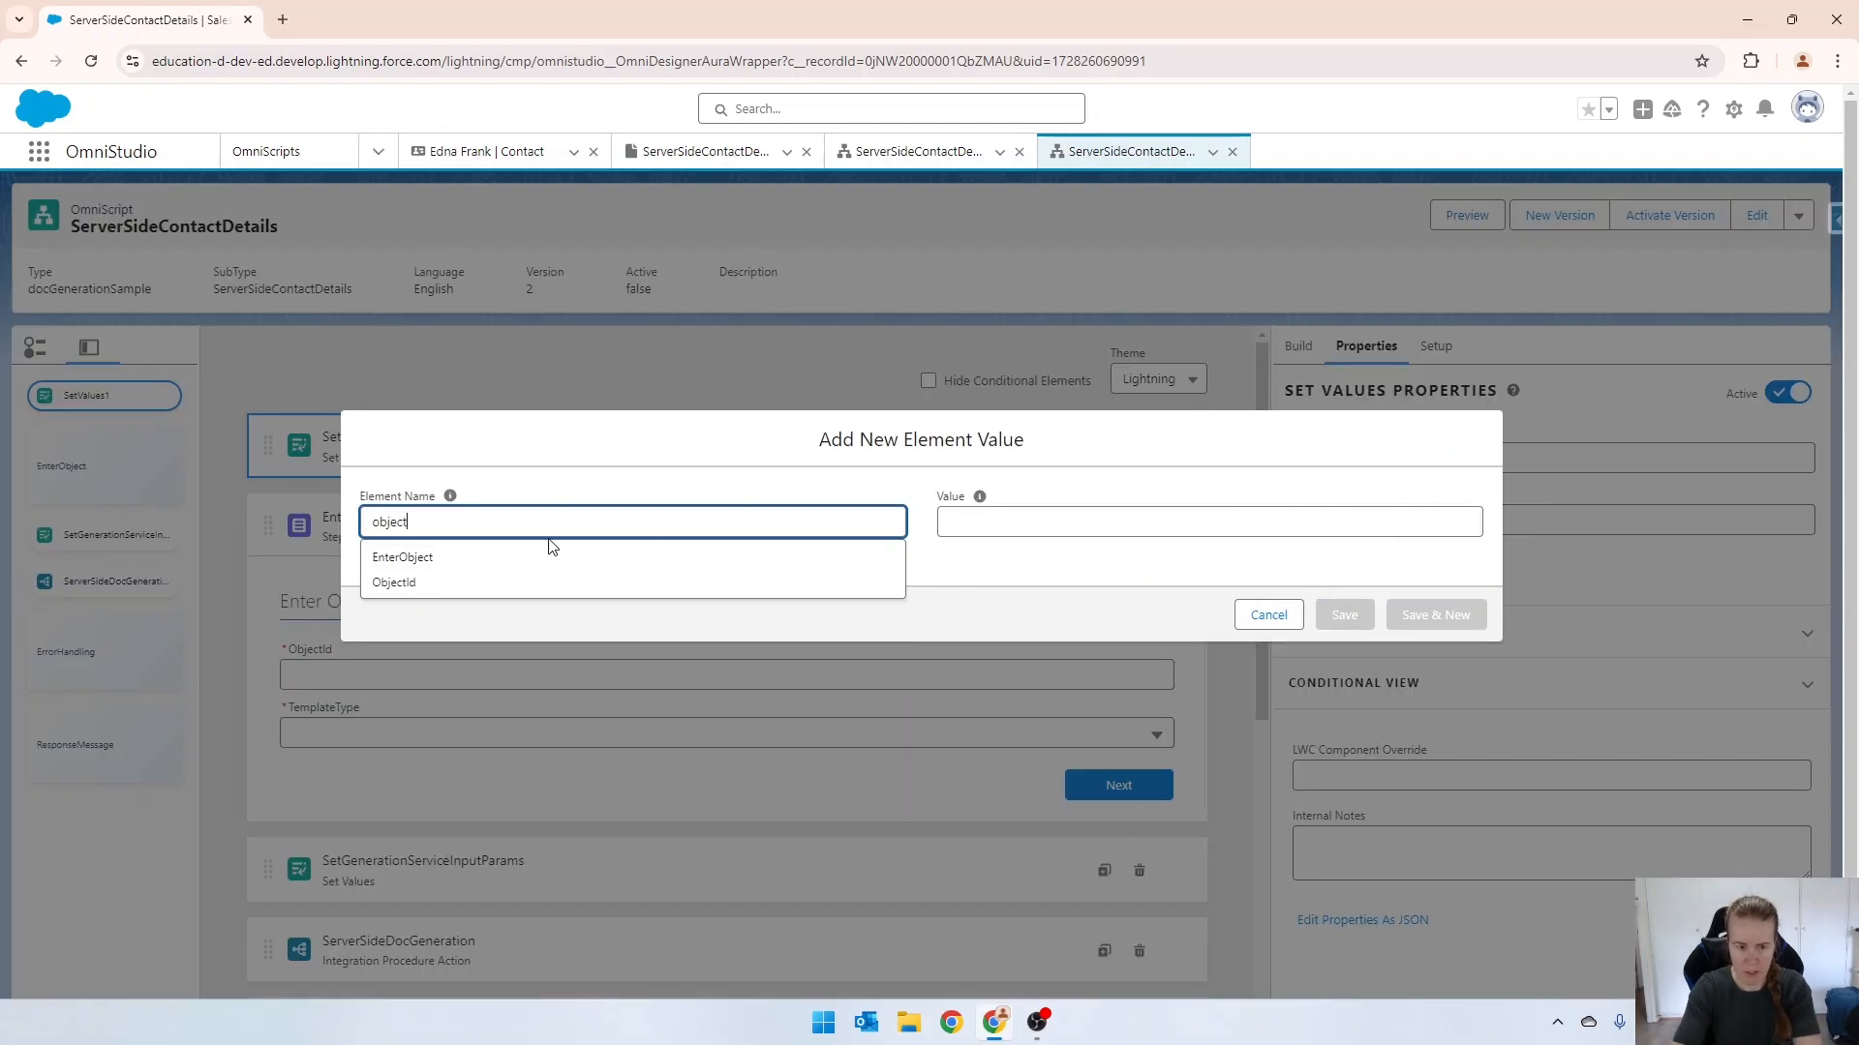
{"action": "type", "text": "Id"}
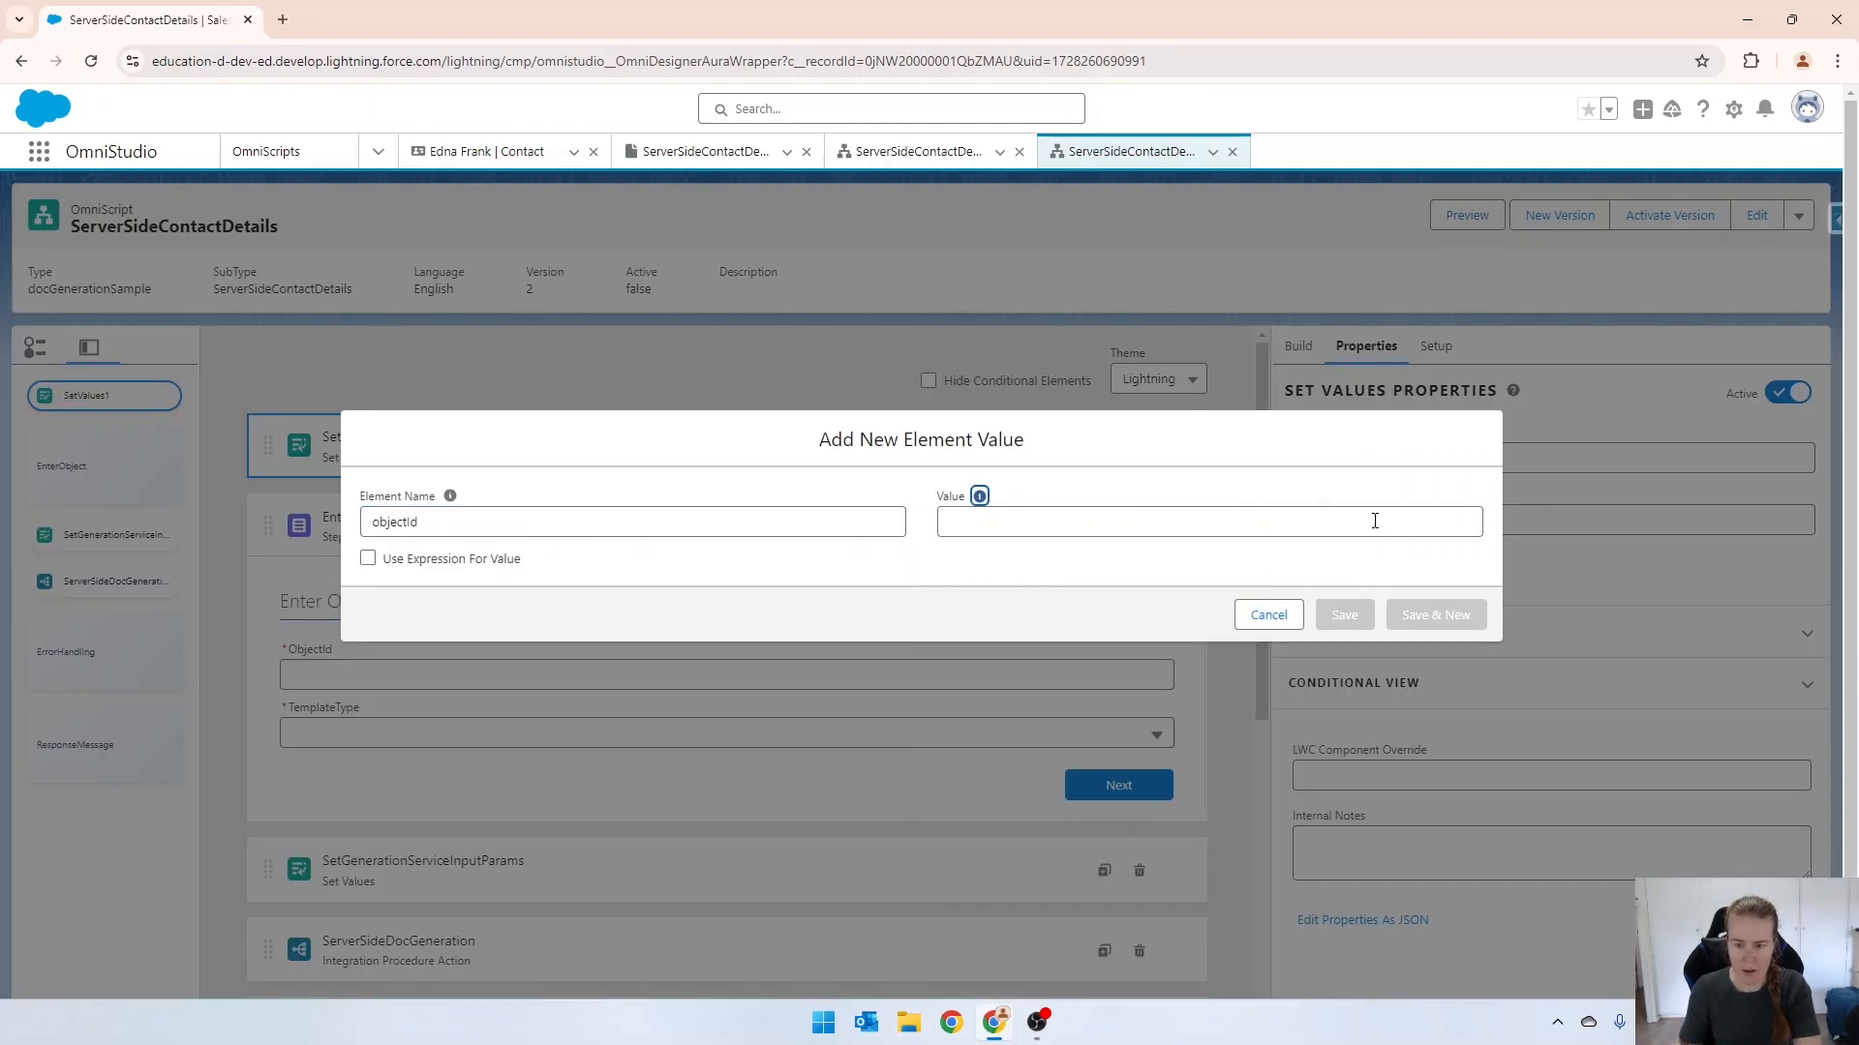
{"action": "left_click", "coordinate": [1374, 521]}
{"action": "key", "text": "super+v"}
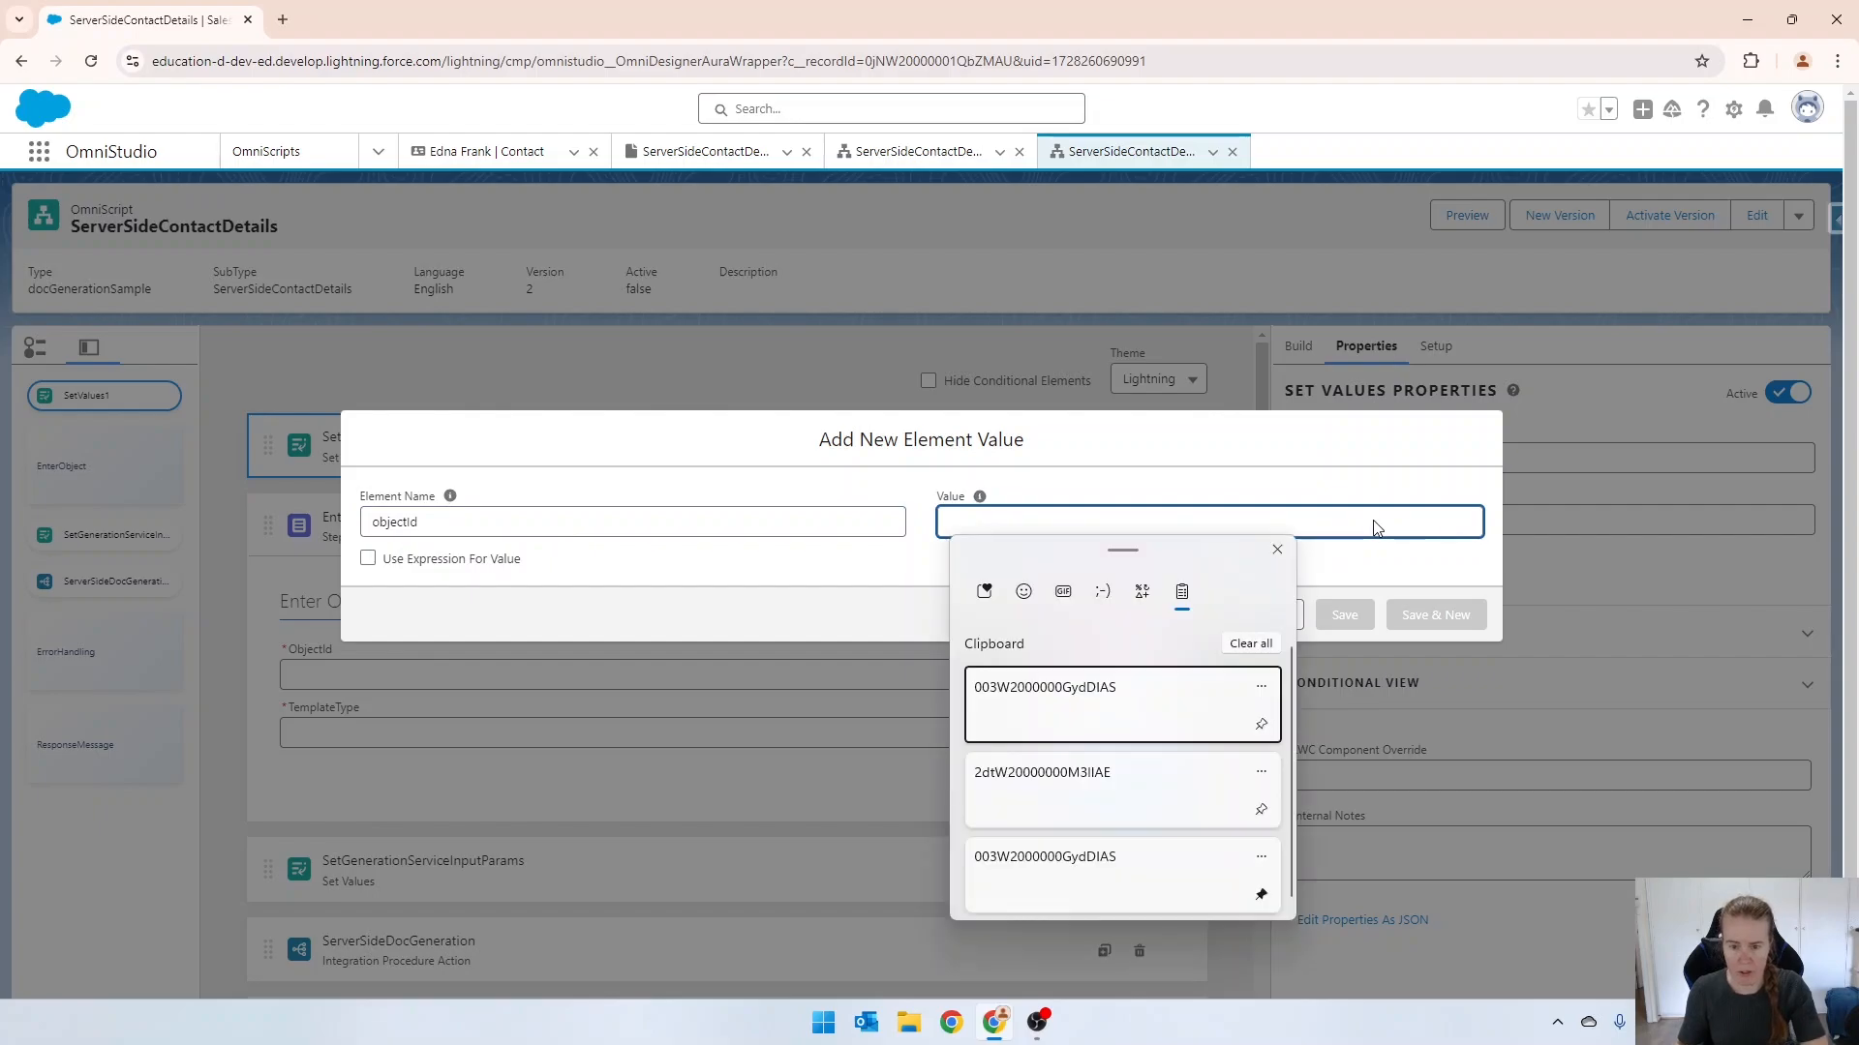
{"action": "left_click", "coordinate": [1041, 718]}
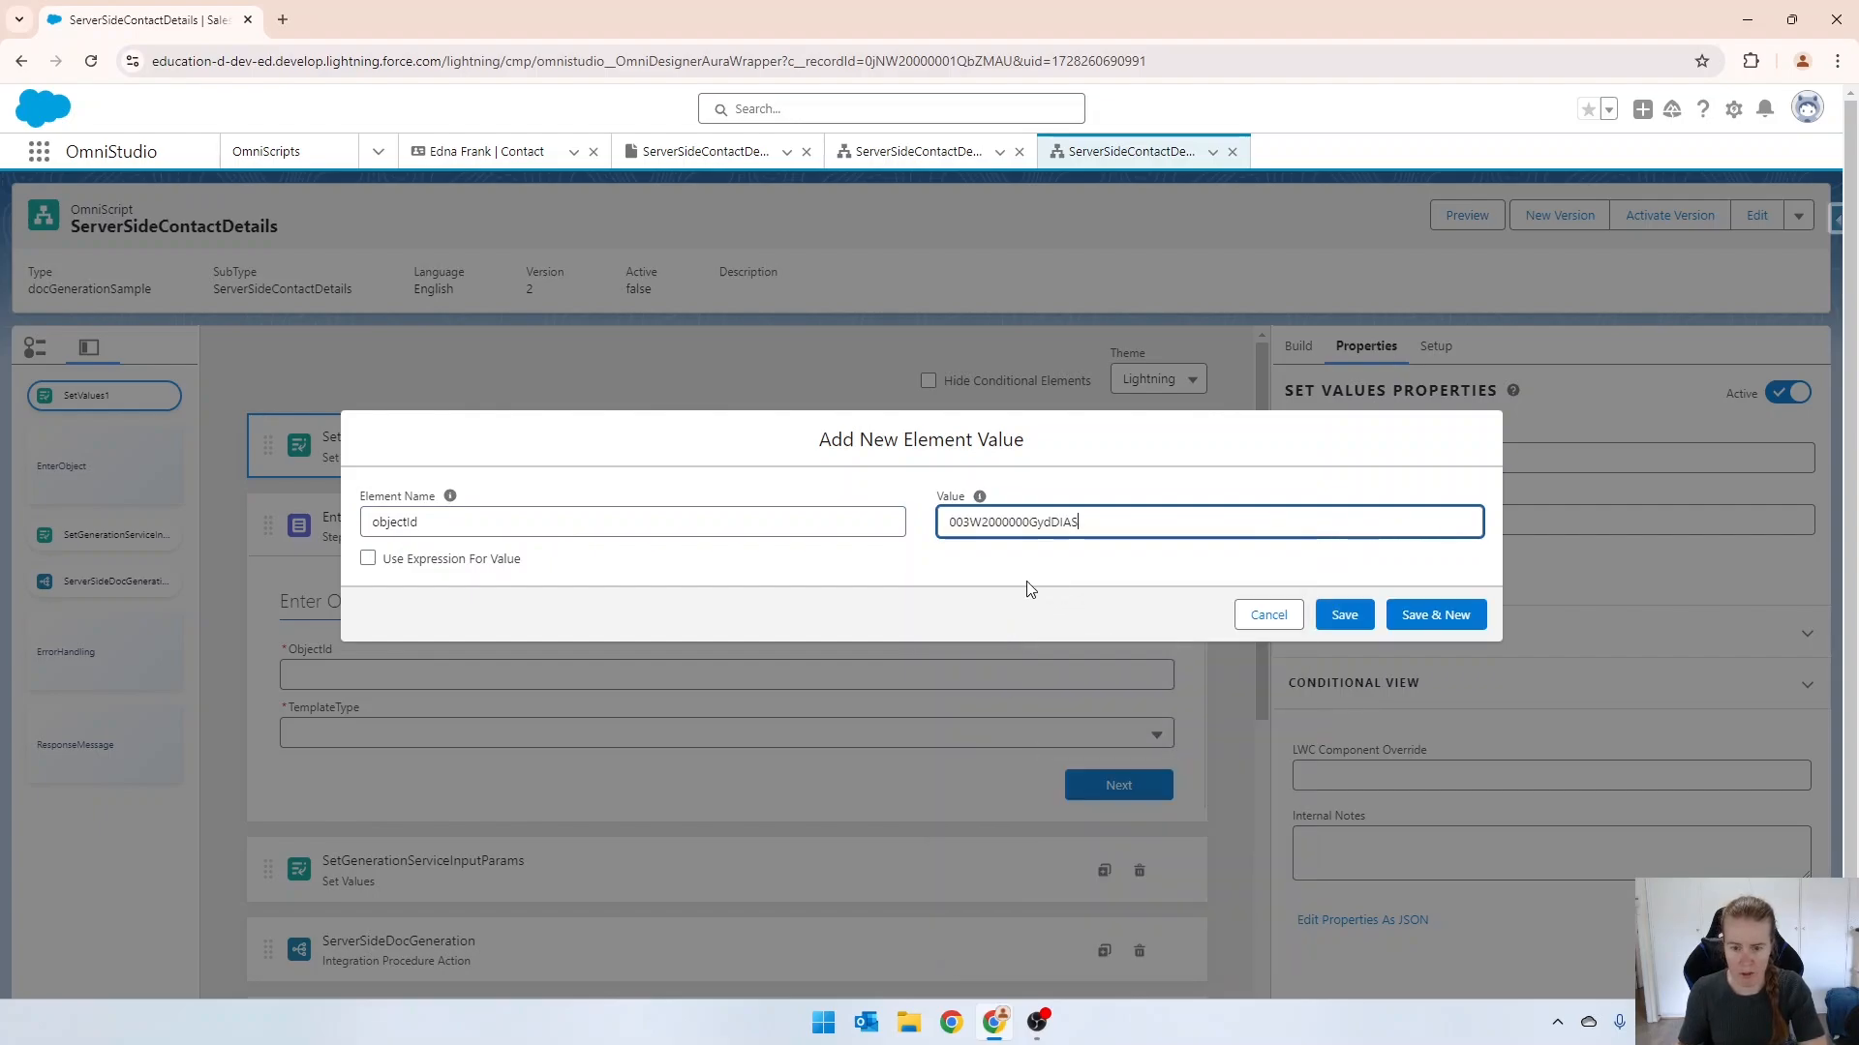
{"action": "left_click", "coordinate": [1365, 625]}
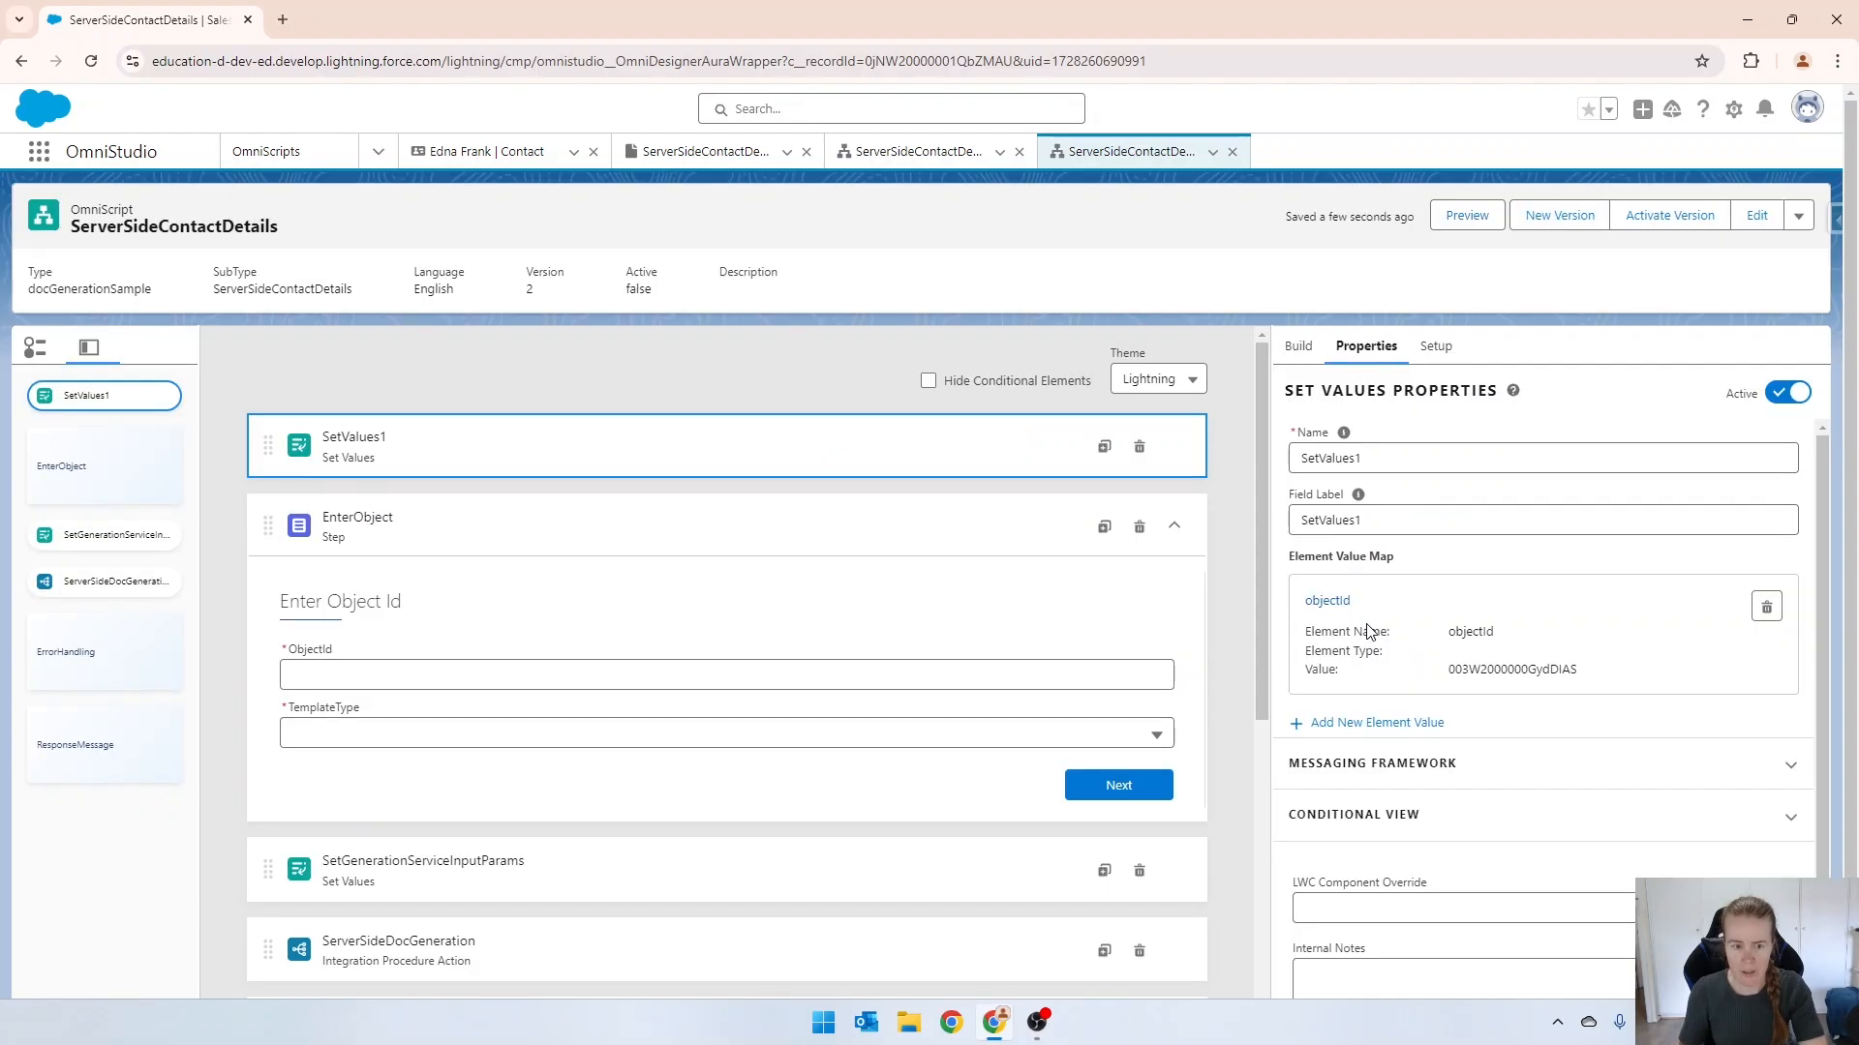
Delete the objectId element value from the SetGenerationServiceInputParams action.
{"action": "scroll", "coordinate": [832, 581], "scroll_direction": "down", "scroll_amount": 2}
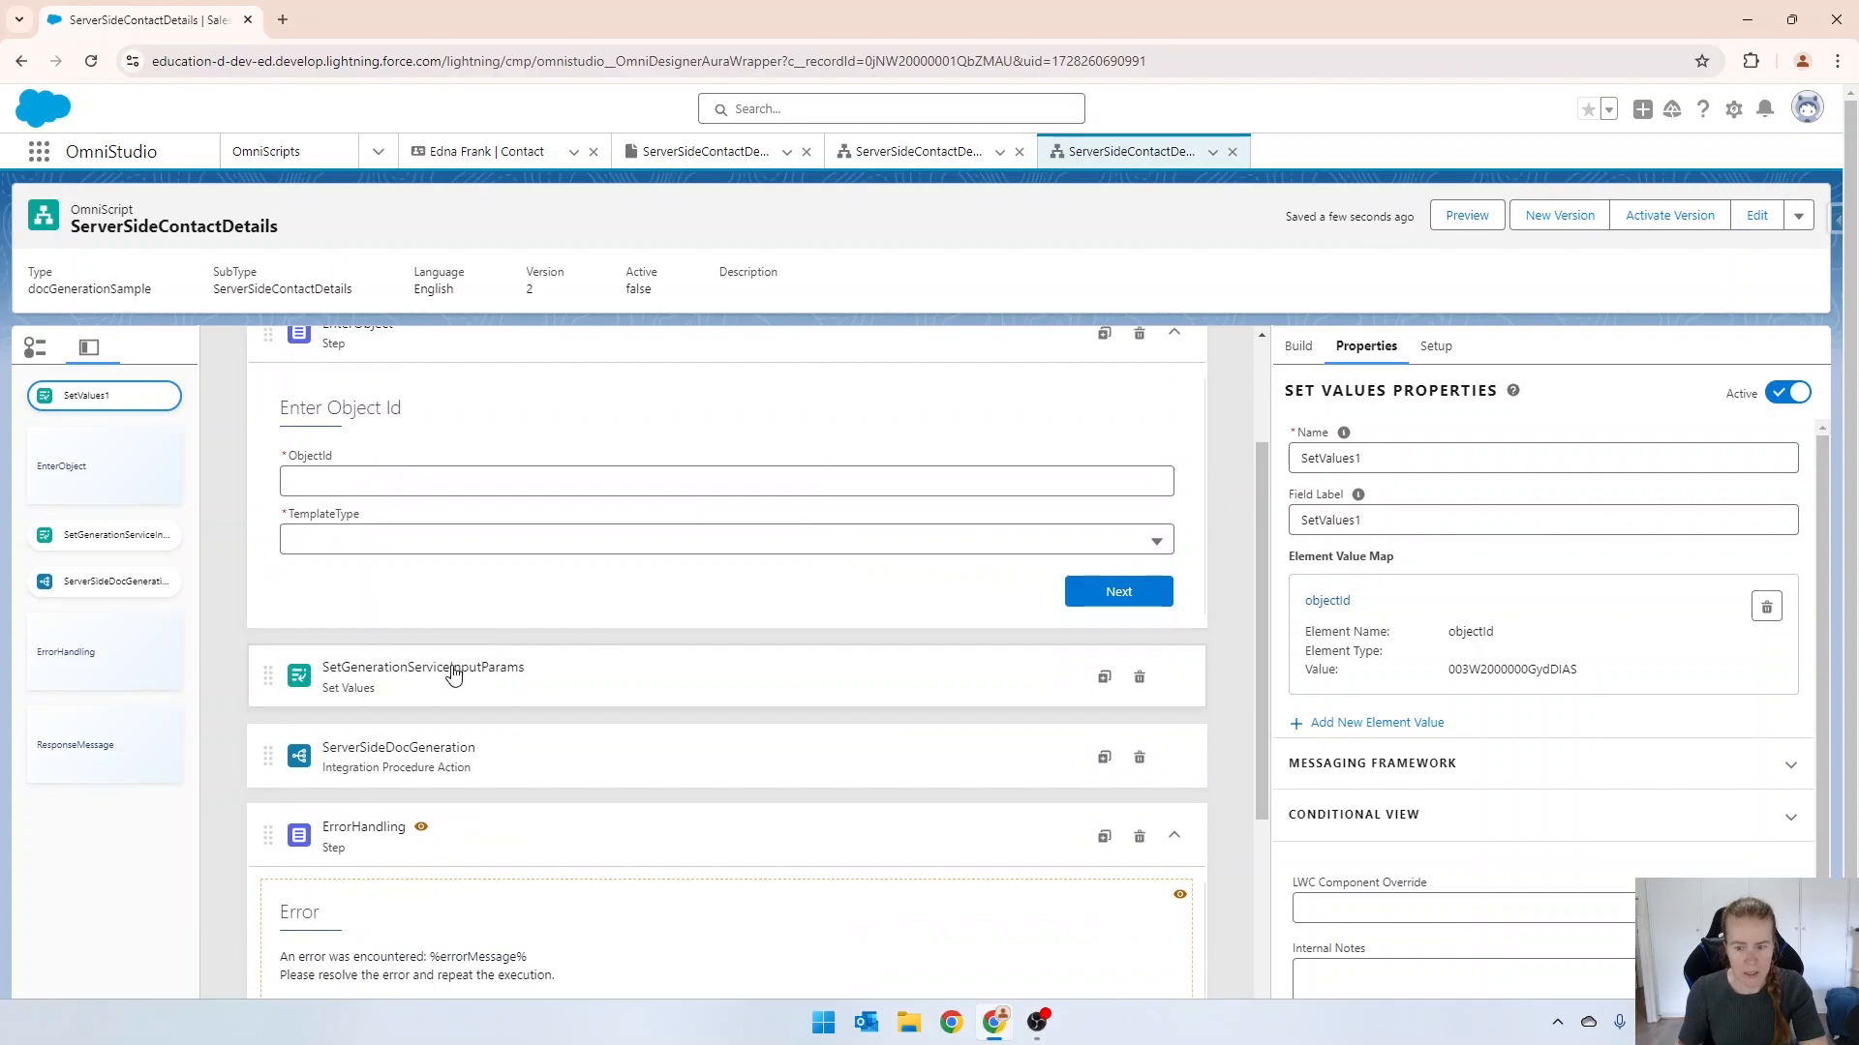
{"action": "left_click", "coordinate": [453, 674]}
{"action": "scroll", "coordinate": [1573, 634], "scroll_direction": "down", "scroll_amount": 1}
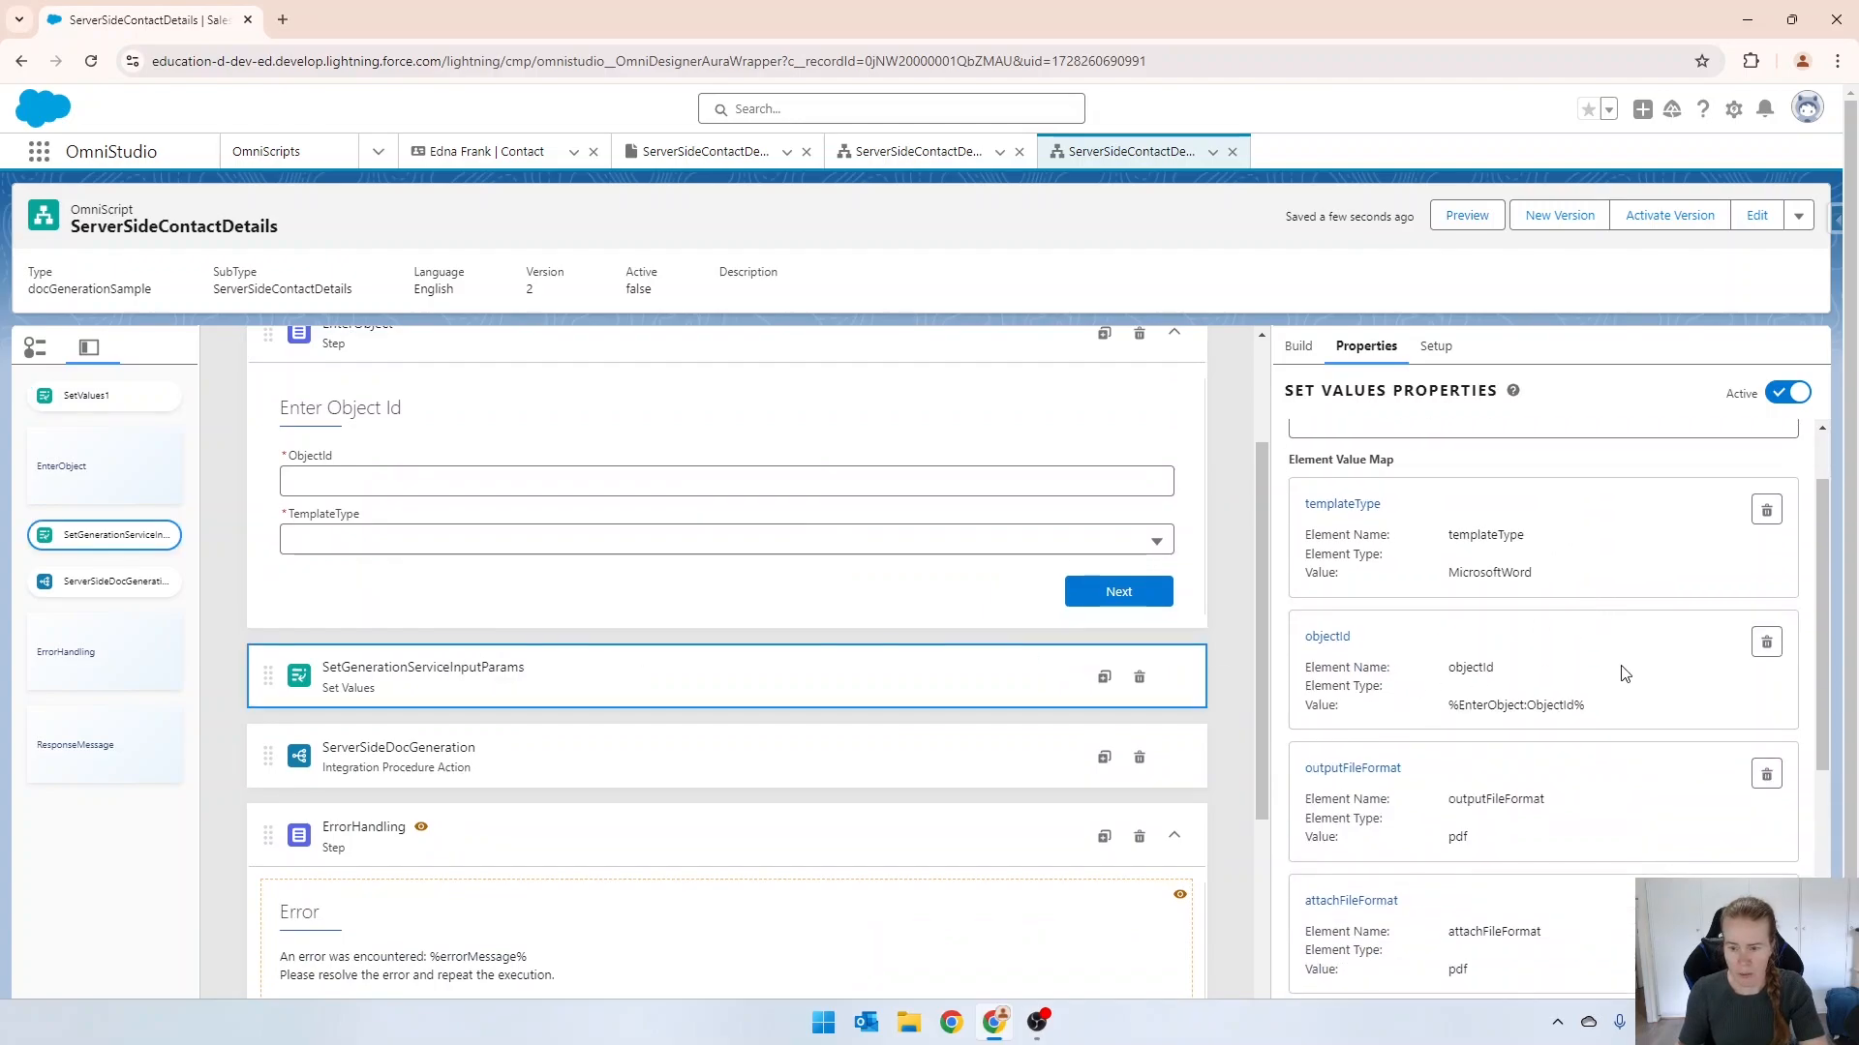
{"action": "left_click", "coordinate": [1763, 643]}
{"action": "scroll", "coordinate": [1643, 652], "scroll_direction": "down", "scroll_amount": 3}
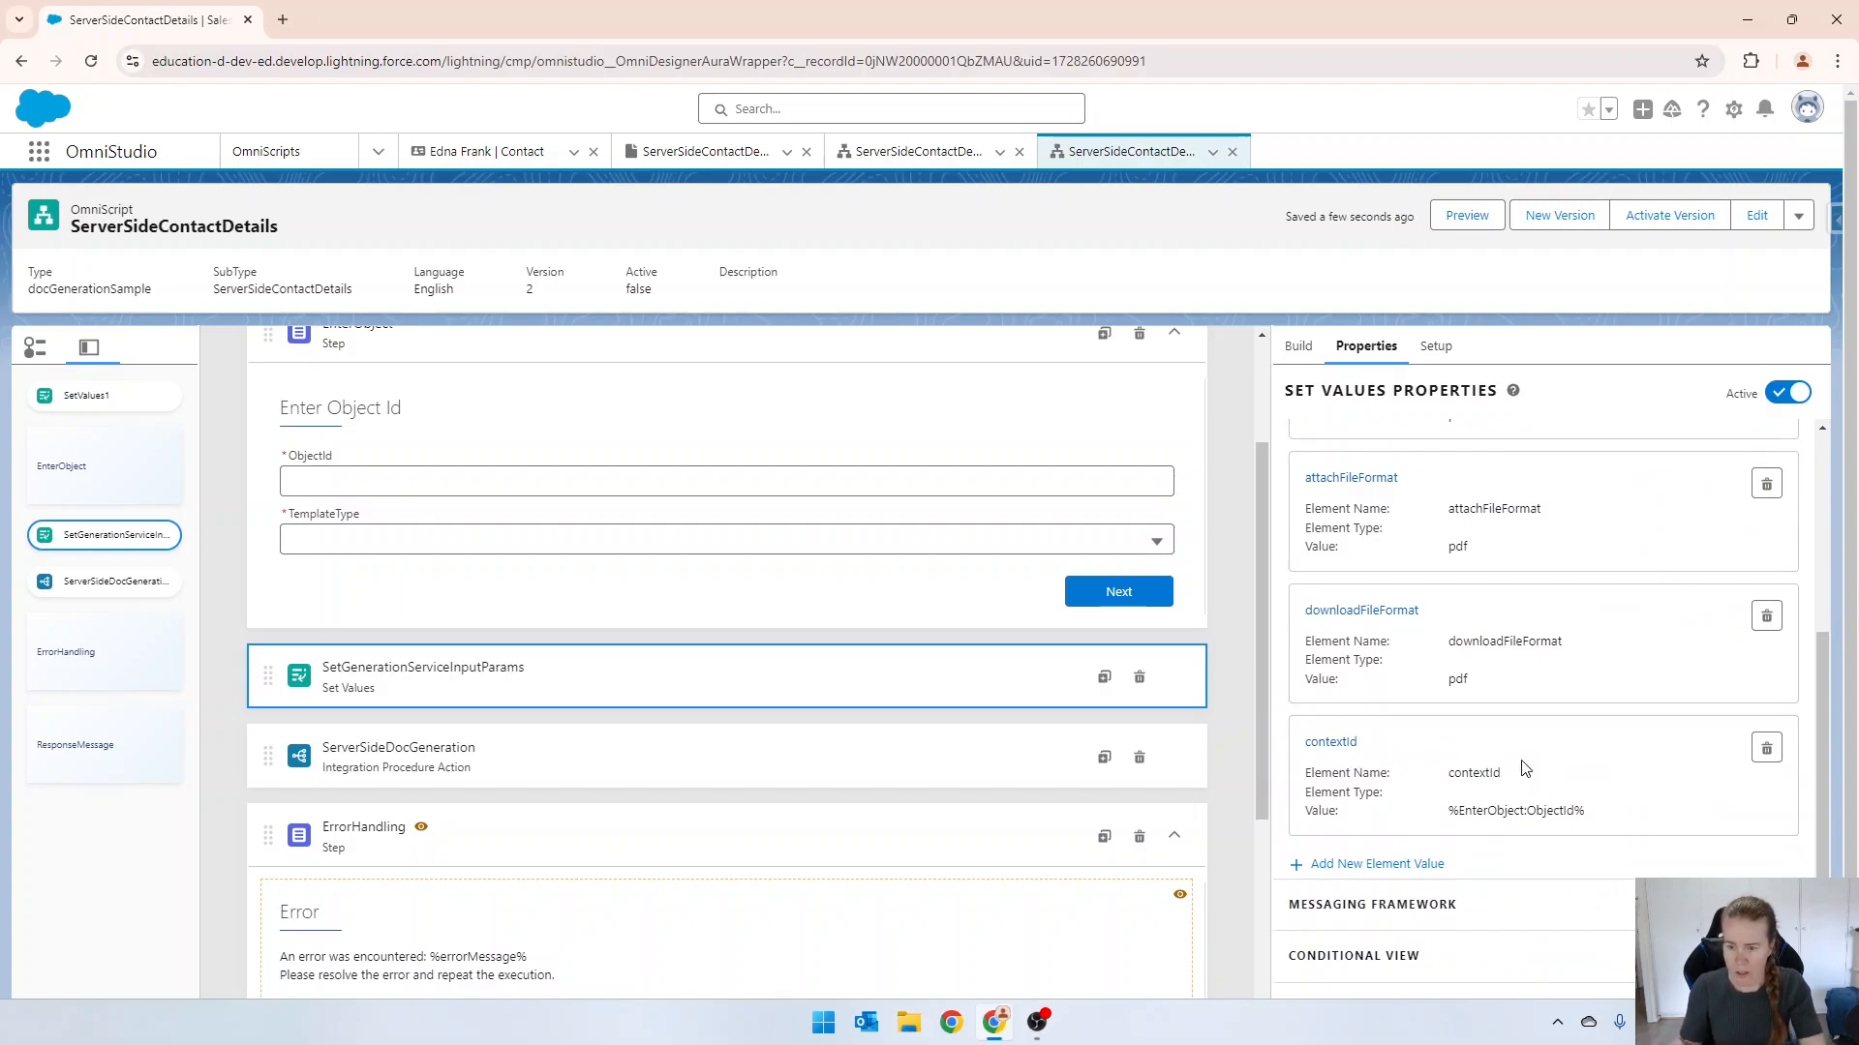
Set the objectId value in ServerSideDocGeneration's extra payload to %objectId%.
{"action": "left_click", "coordinate": [527, 781]}
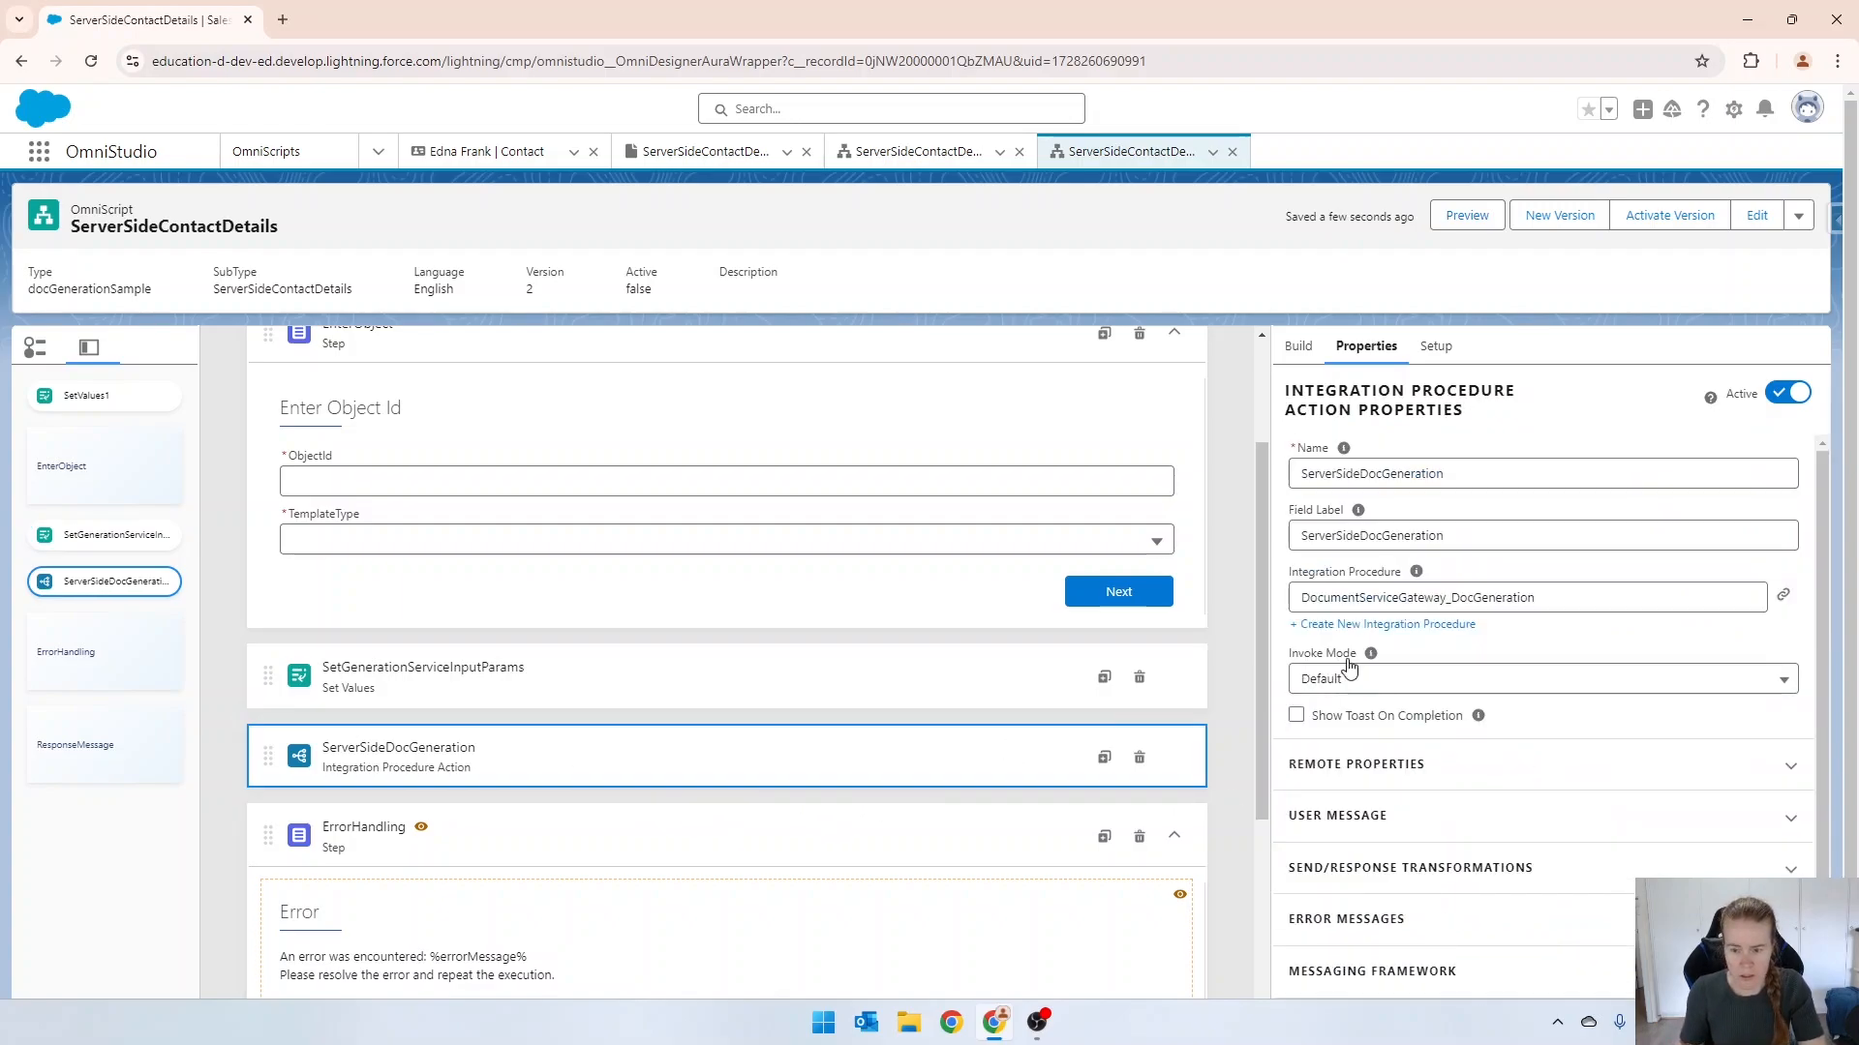
{"action": "scroll", "coordinate": [1389, 656], "scroll_direction": "down", "scroll_amount": 3}
{"action": "left_click", "coordinate": [1328, 535]}
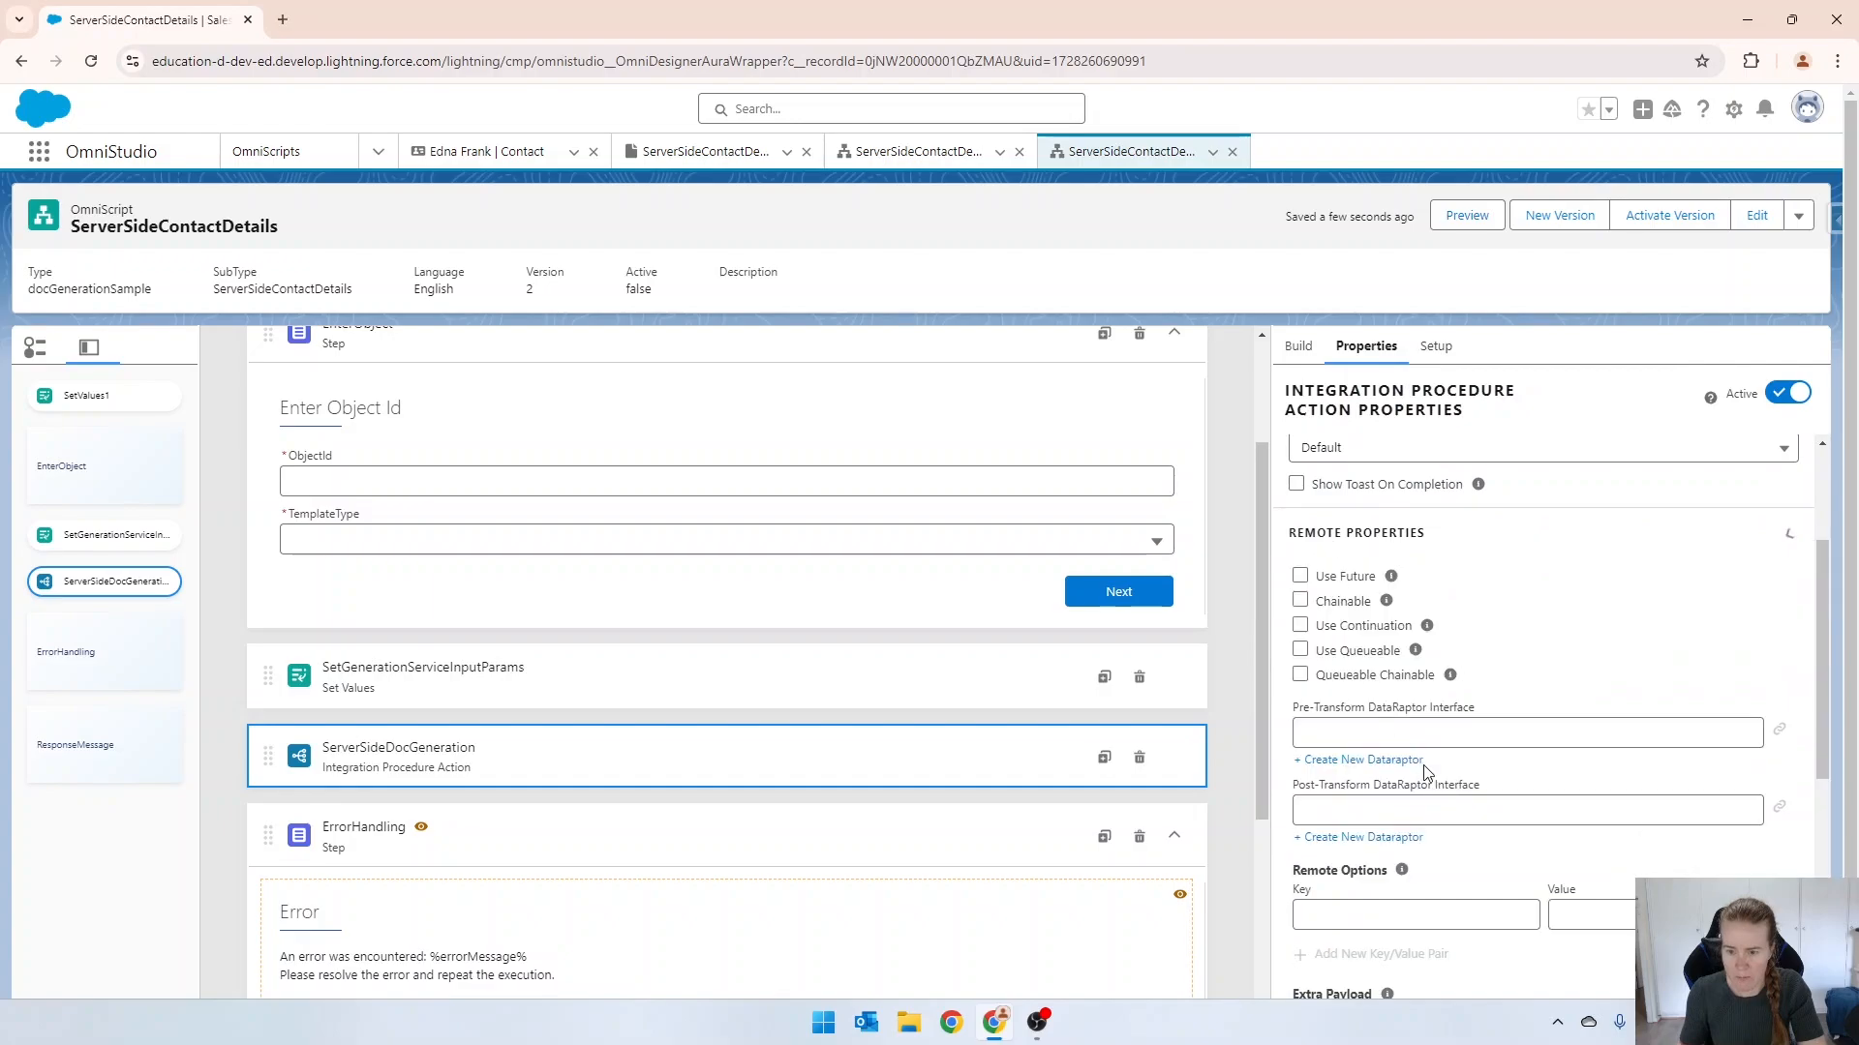
{"action": "scroll", "coordinate": [1423, 765], "scroll_direction": "down", "scroll_amount": 3}
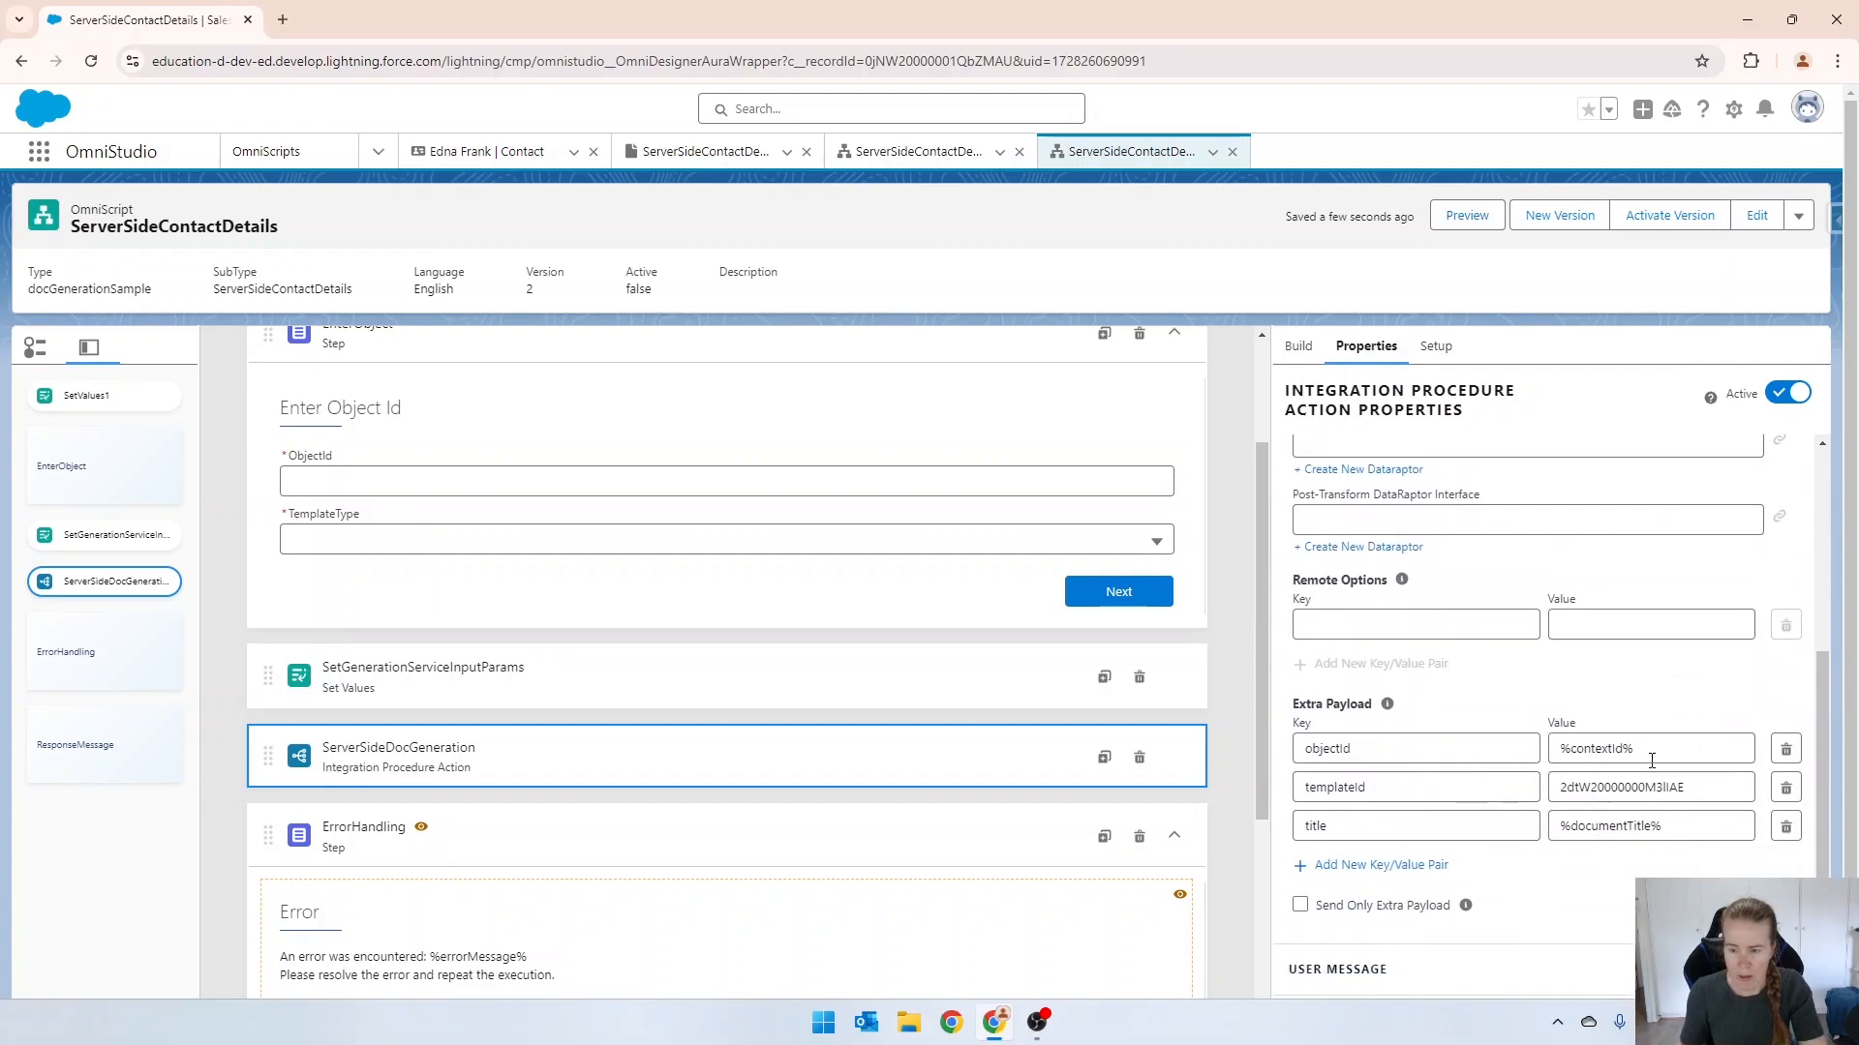
{"action": "double_click", "coordinate": [1607, 748]}
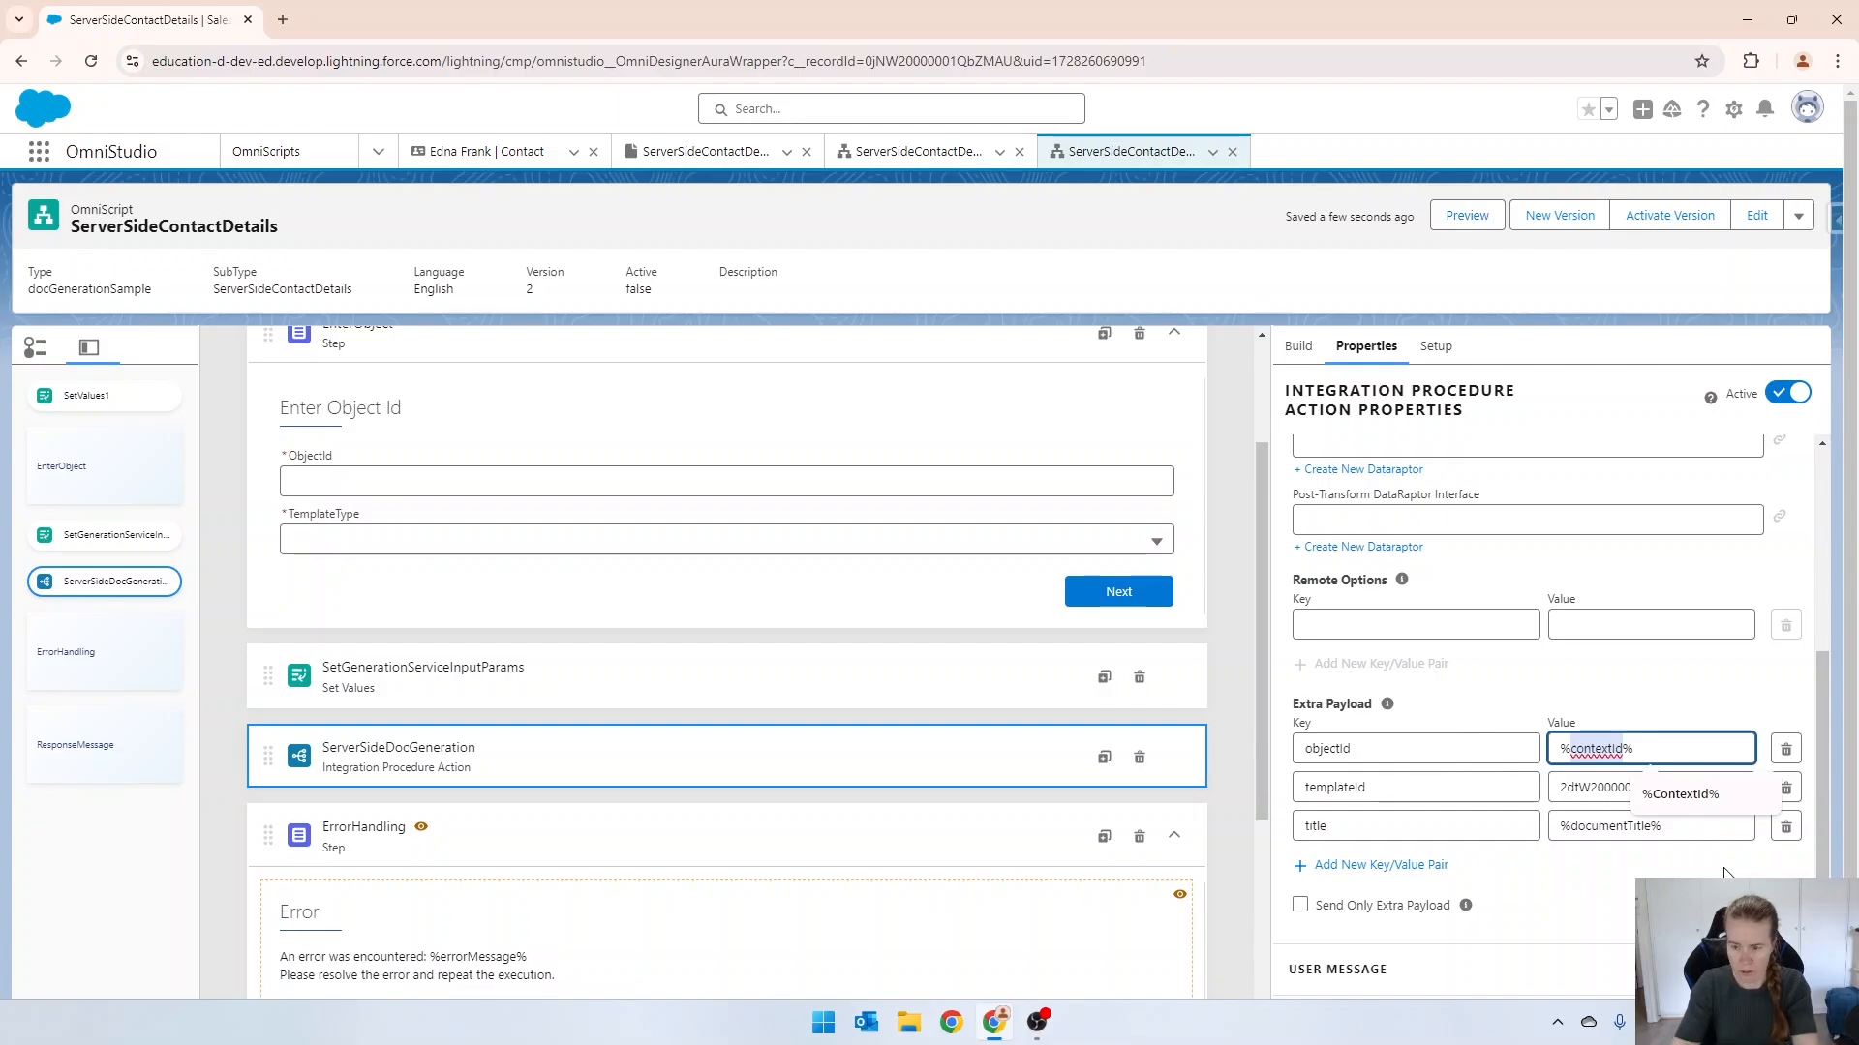
{"action": "type", "text": "objectId"}
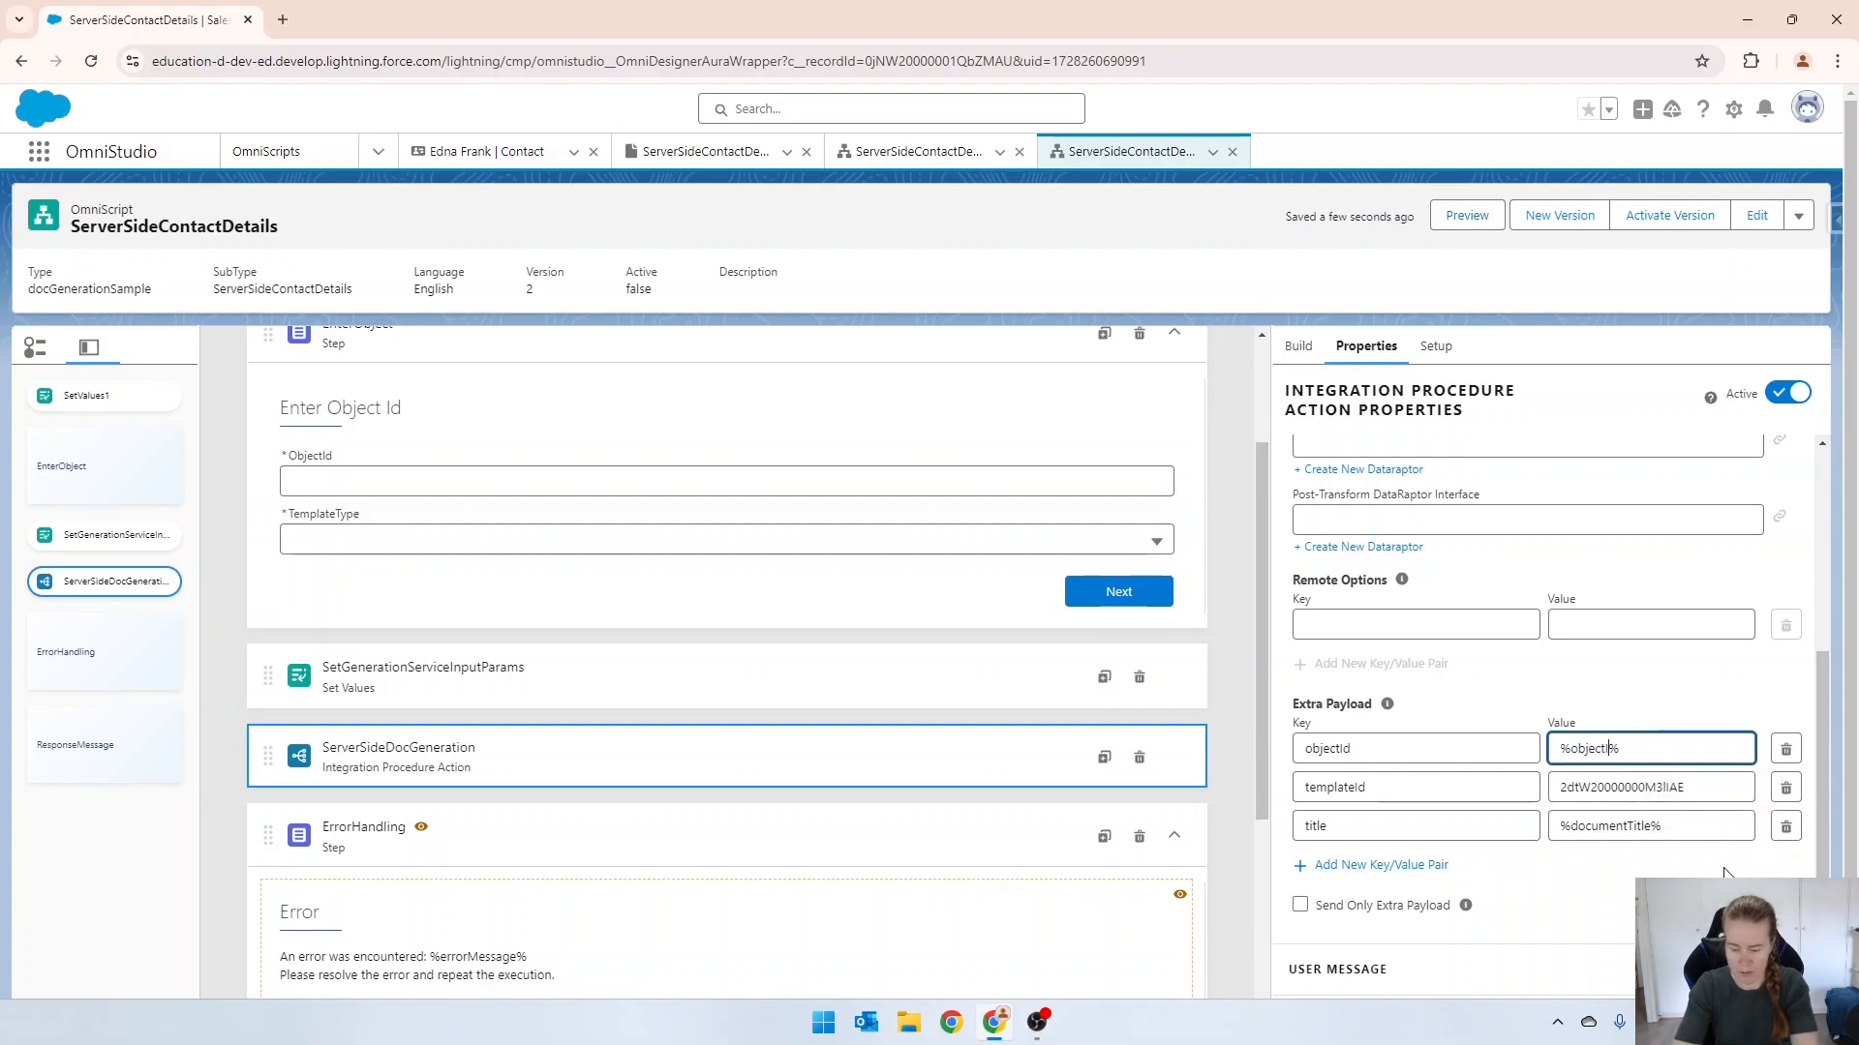
{"action": "key", "text": "Tab"}
{"action": "scroll", "coordinate": [620, 581], "scroll_direction": "up", "scroll_amount": 3}
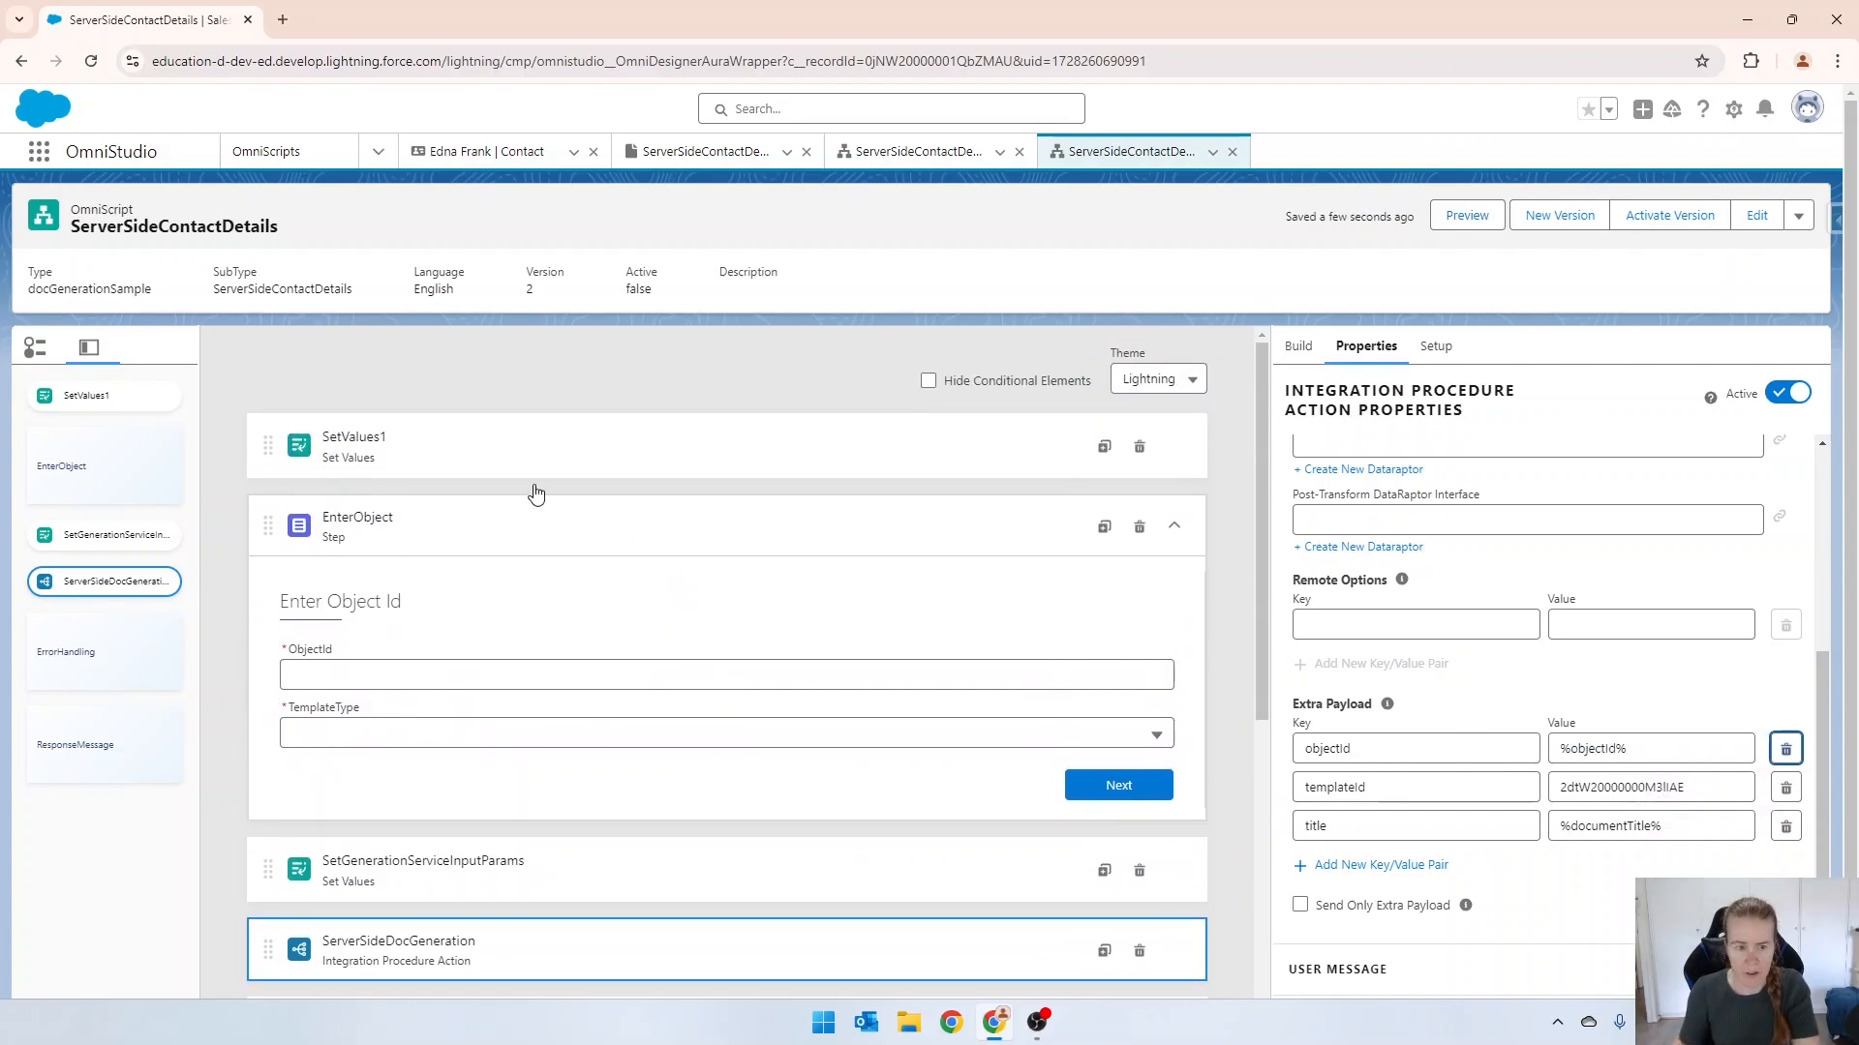
Rename the objectId element value in SetValues1 to contactId and save it.
{"action": "left_click", "coordinate": [427, 440]}
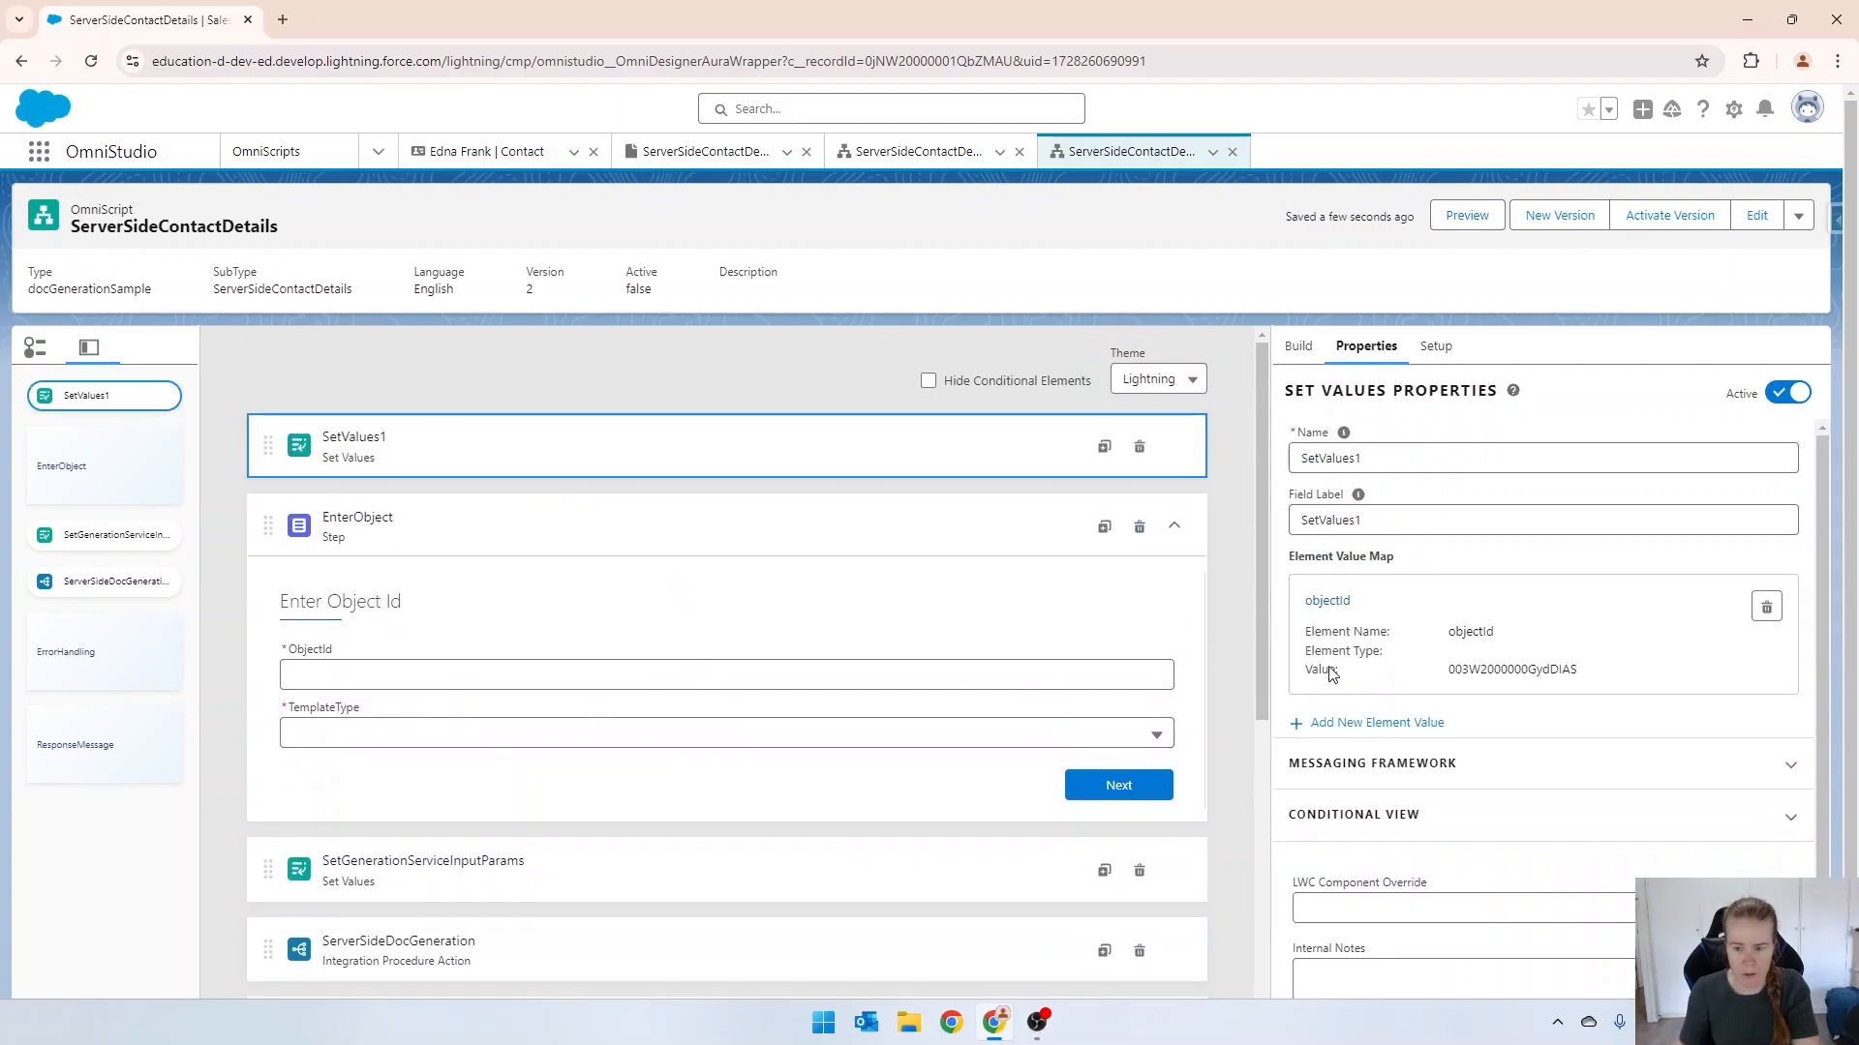
{"action": "left_click", "coordinate": [1326, 601]}
{"action": "double_click", "coordinate": [647, 527]}
{"action": "type", "text": "conbt"}
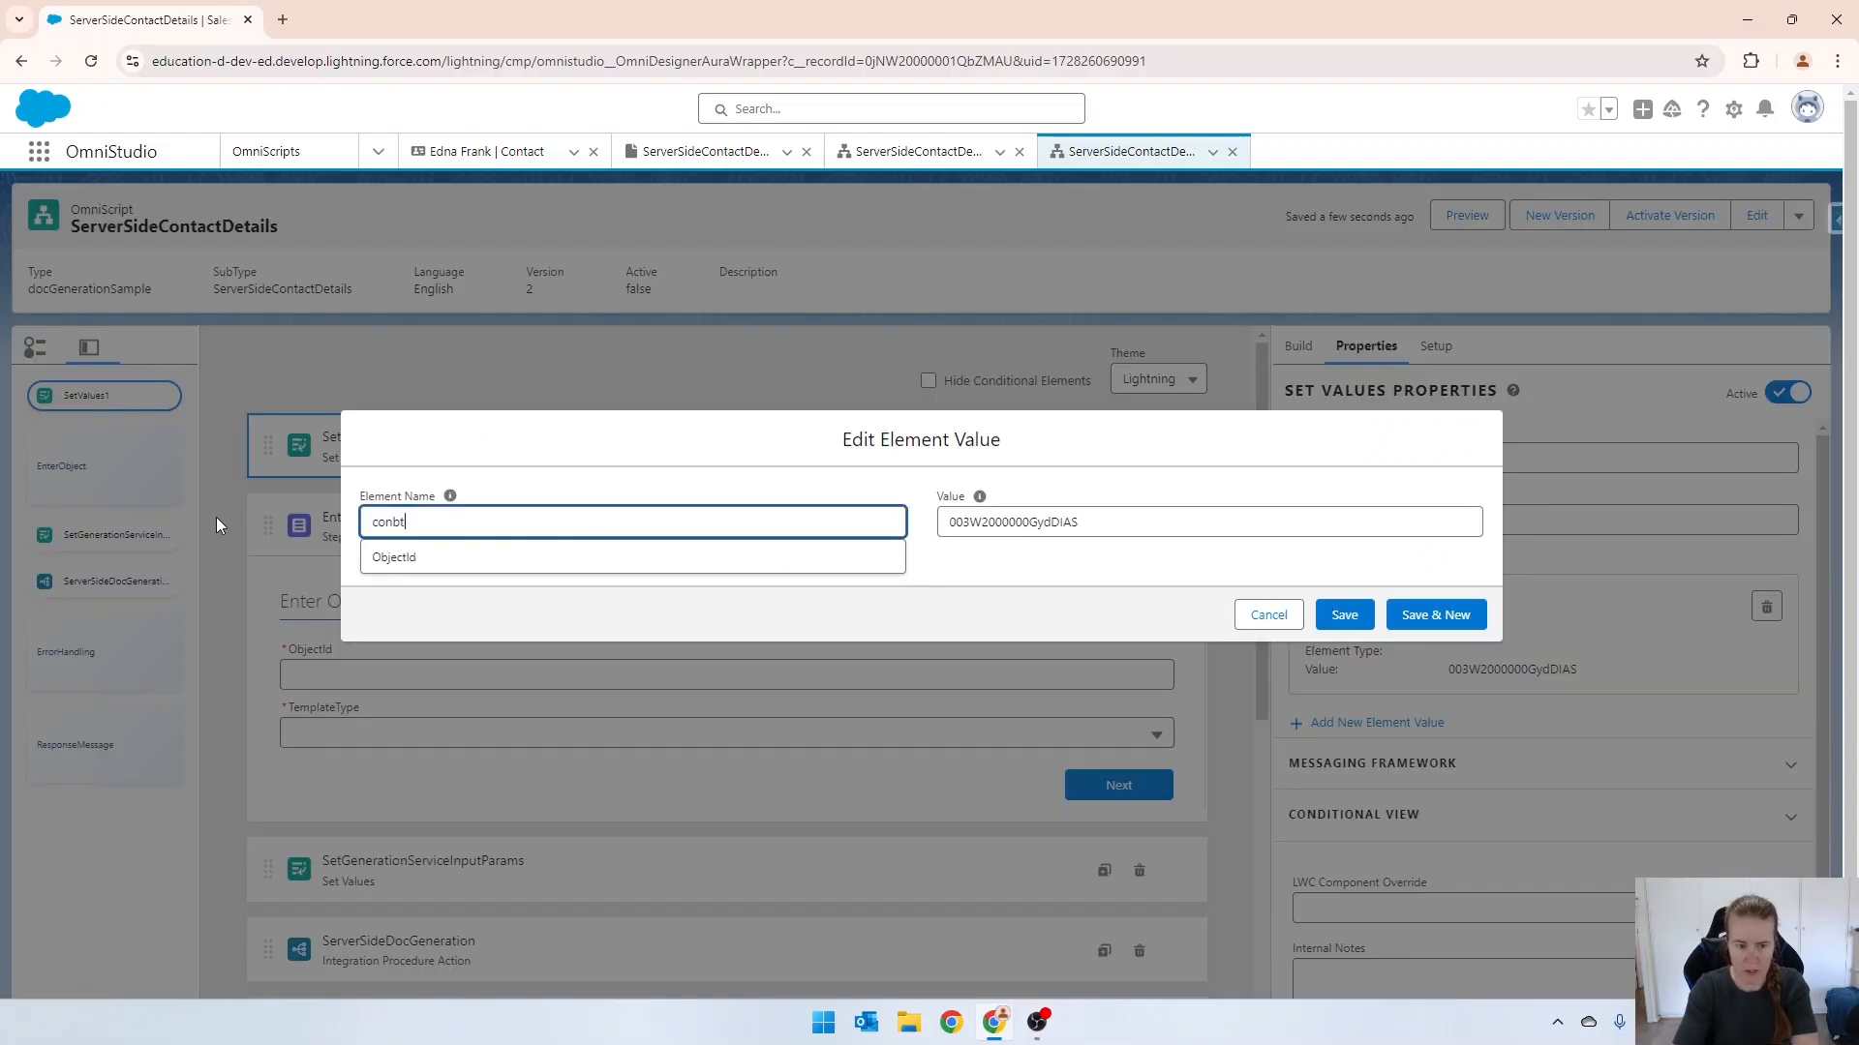
{"action": "key", "text": "BackSpace"}
{"action": "key", "text": "BackSpace"}
{"action": "type", "text": "tactId"}
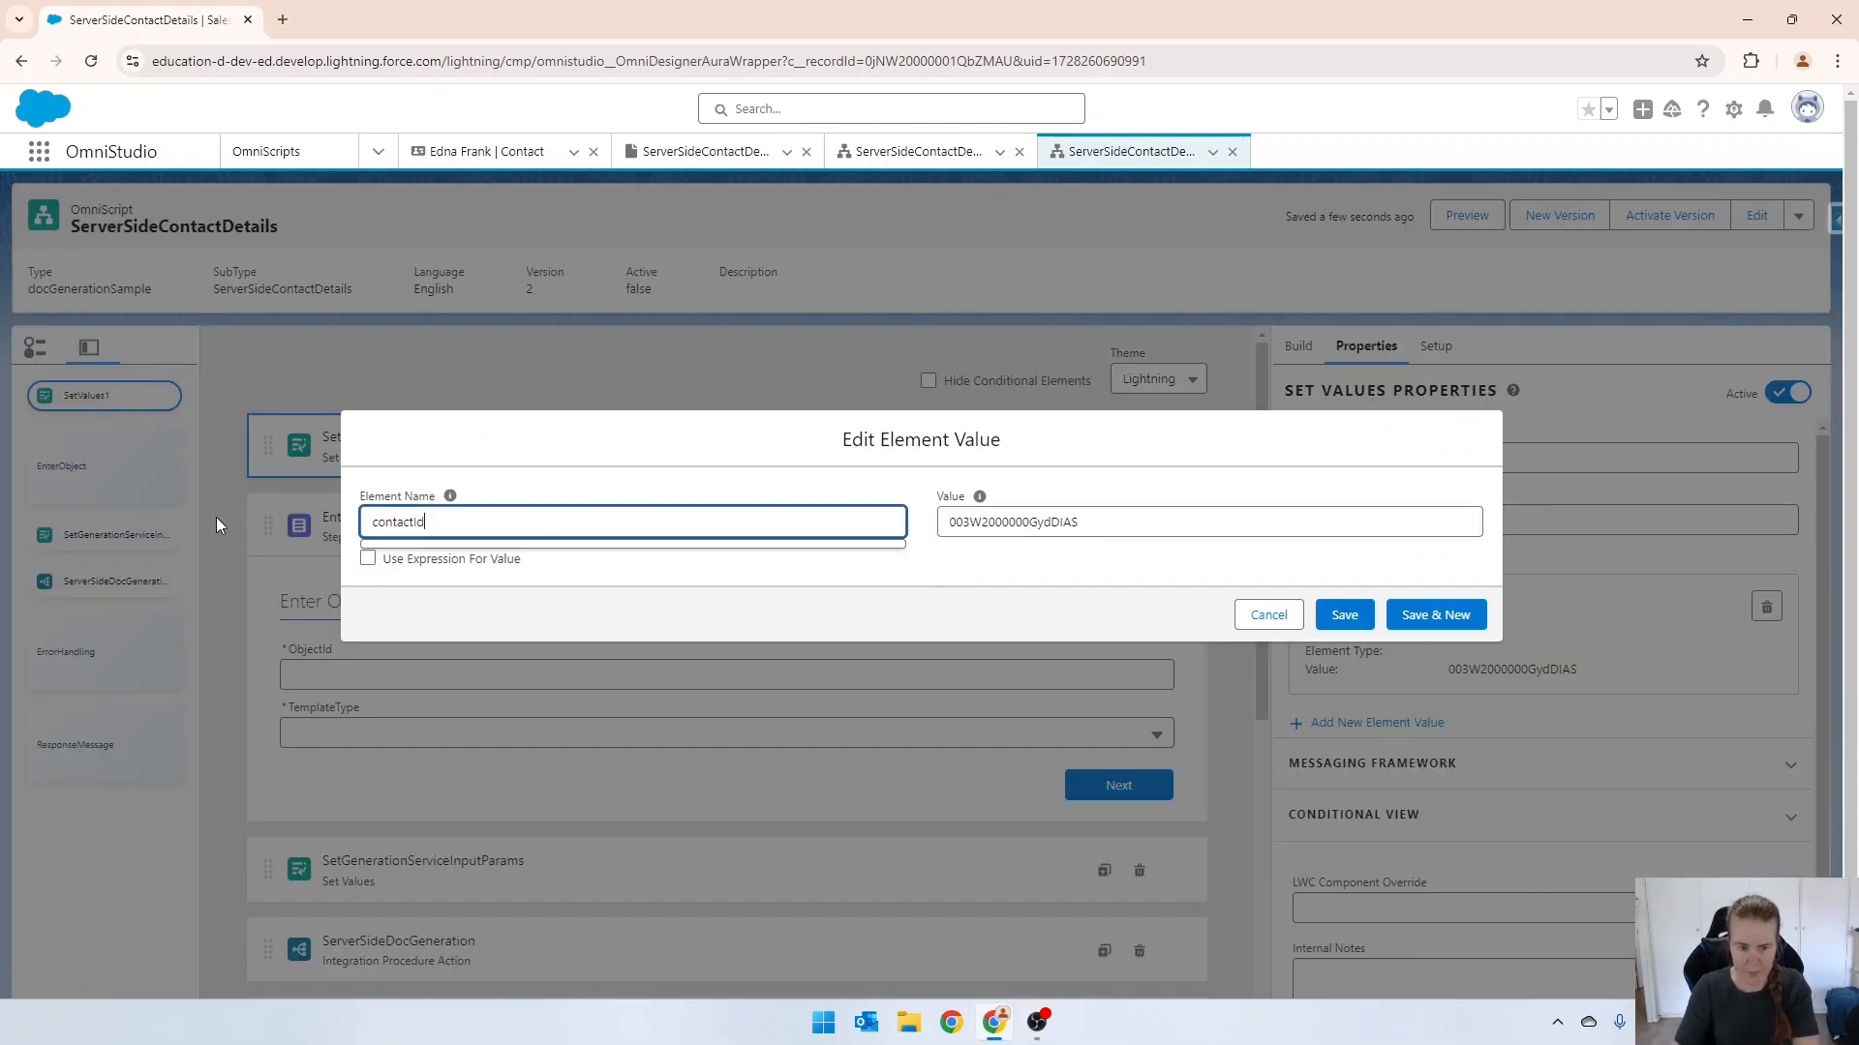
{"action": "left_click", "coordinate": [1341, 613]}
Change the objectId value in ServerSideDocGeneration's extra payload to reference the contactId element.
{"action": "scroll", "coordinate": [800, 718], "scroll_direction": "down", "scroll_amount": 3}
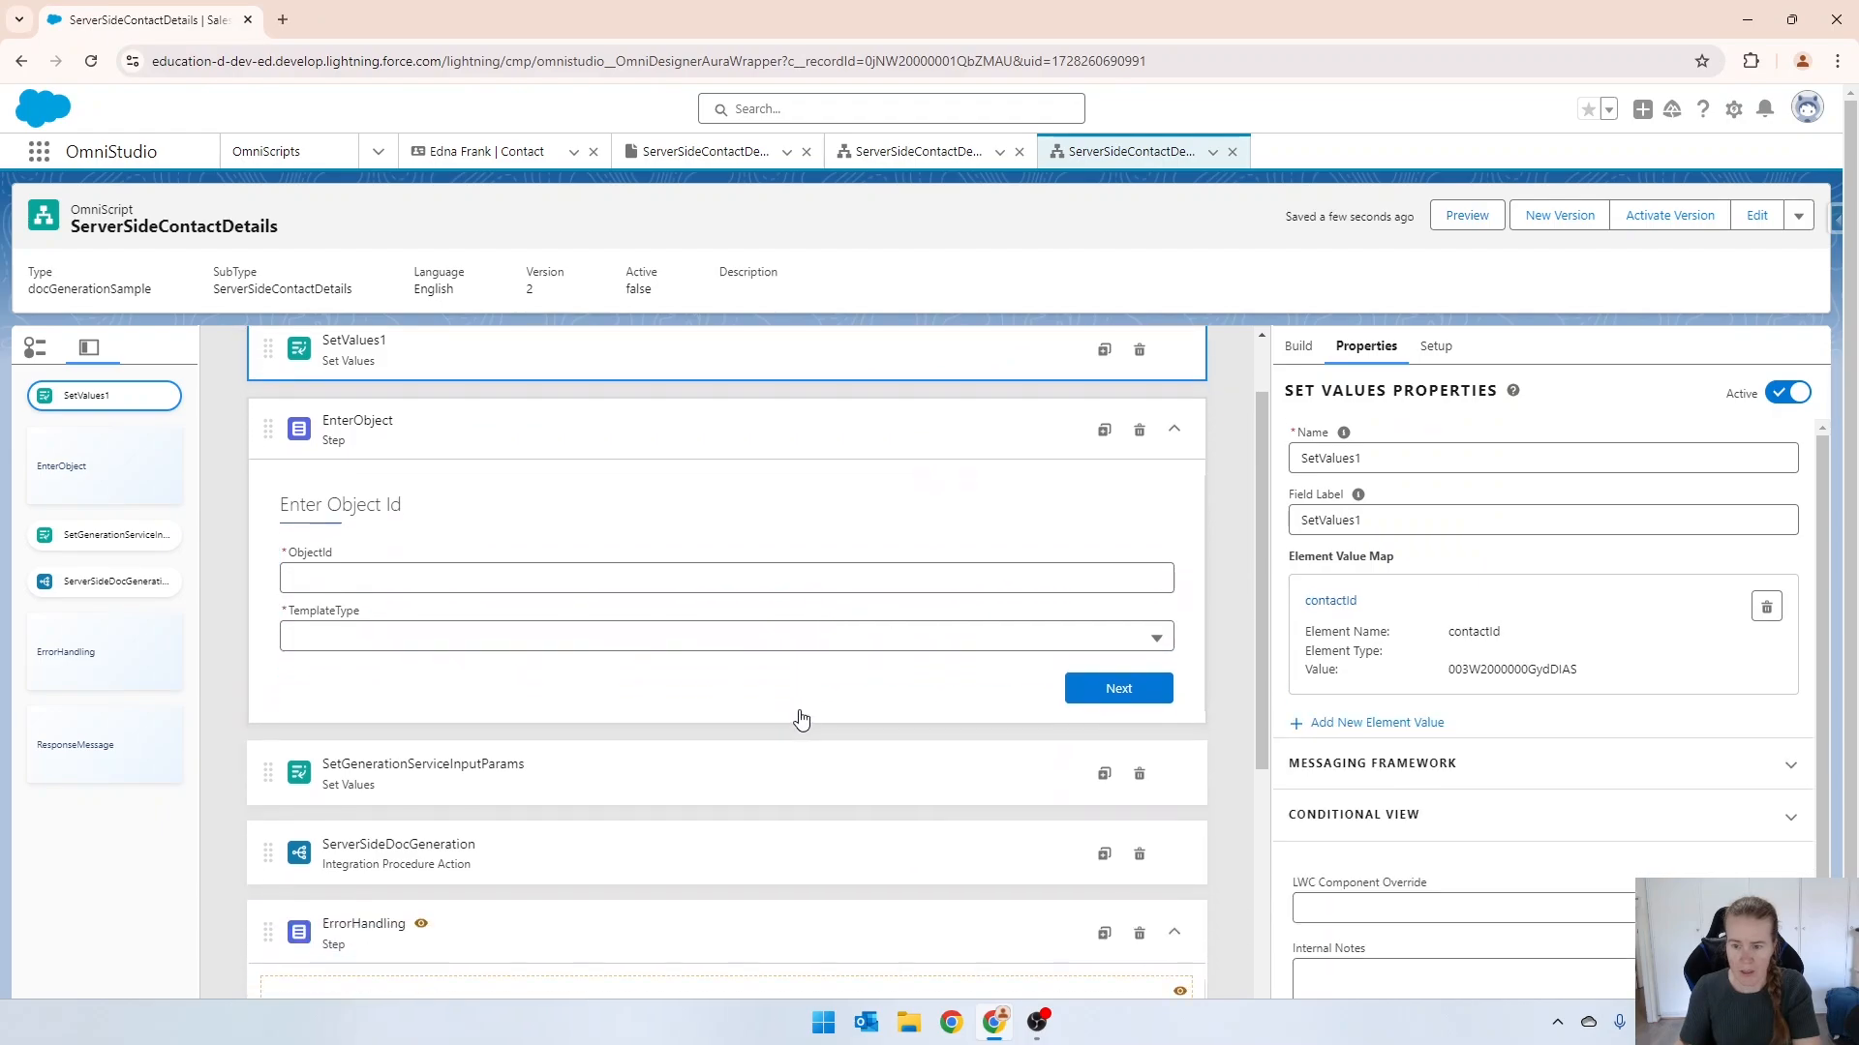
{"action": "left_click", "coordinate": [363, 680]}
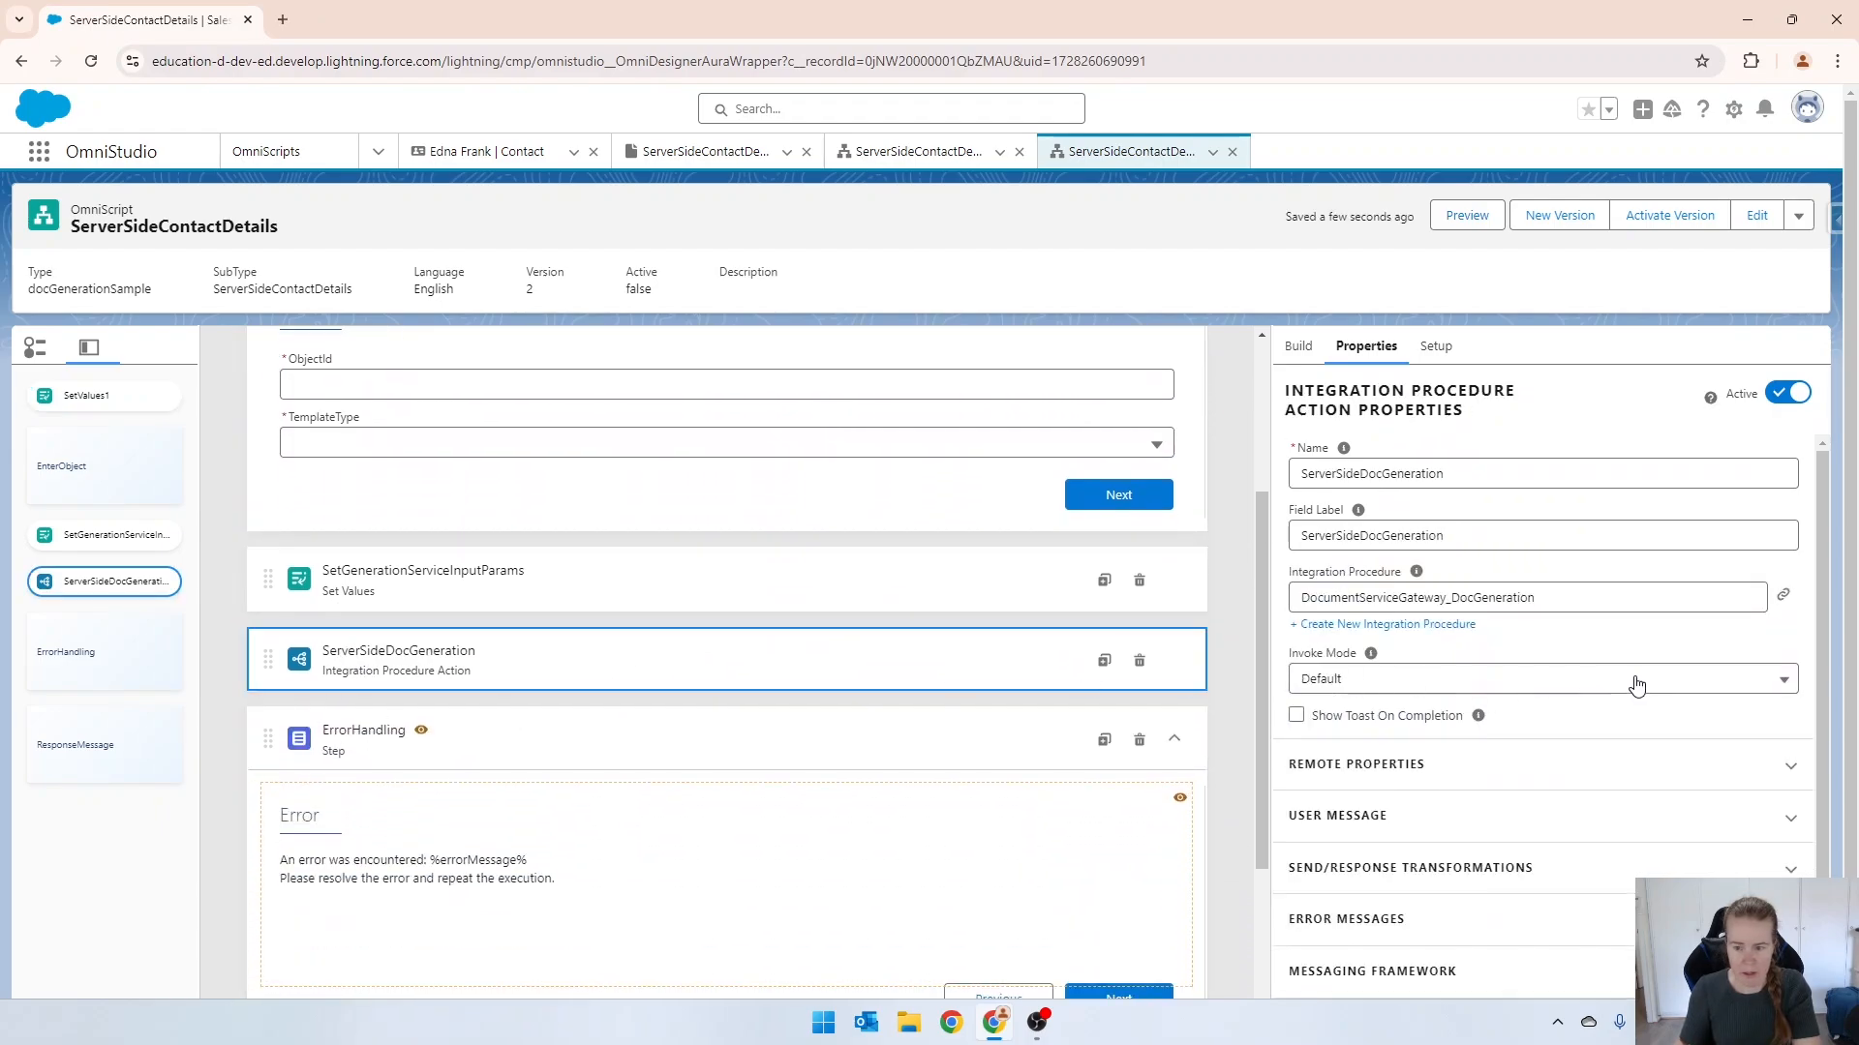
{"action": "scroll", "coordinate": [1627, 685], "scroll_direction": "down", "scroll_amount": 5}
{"action": "left_click", "coordinate": [1376, 474]}
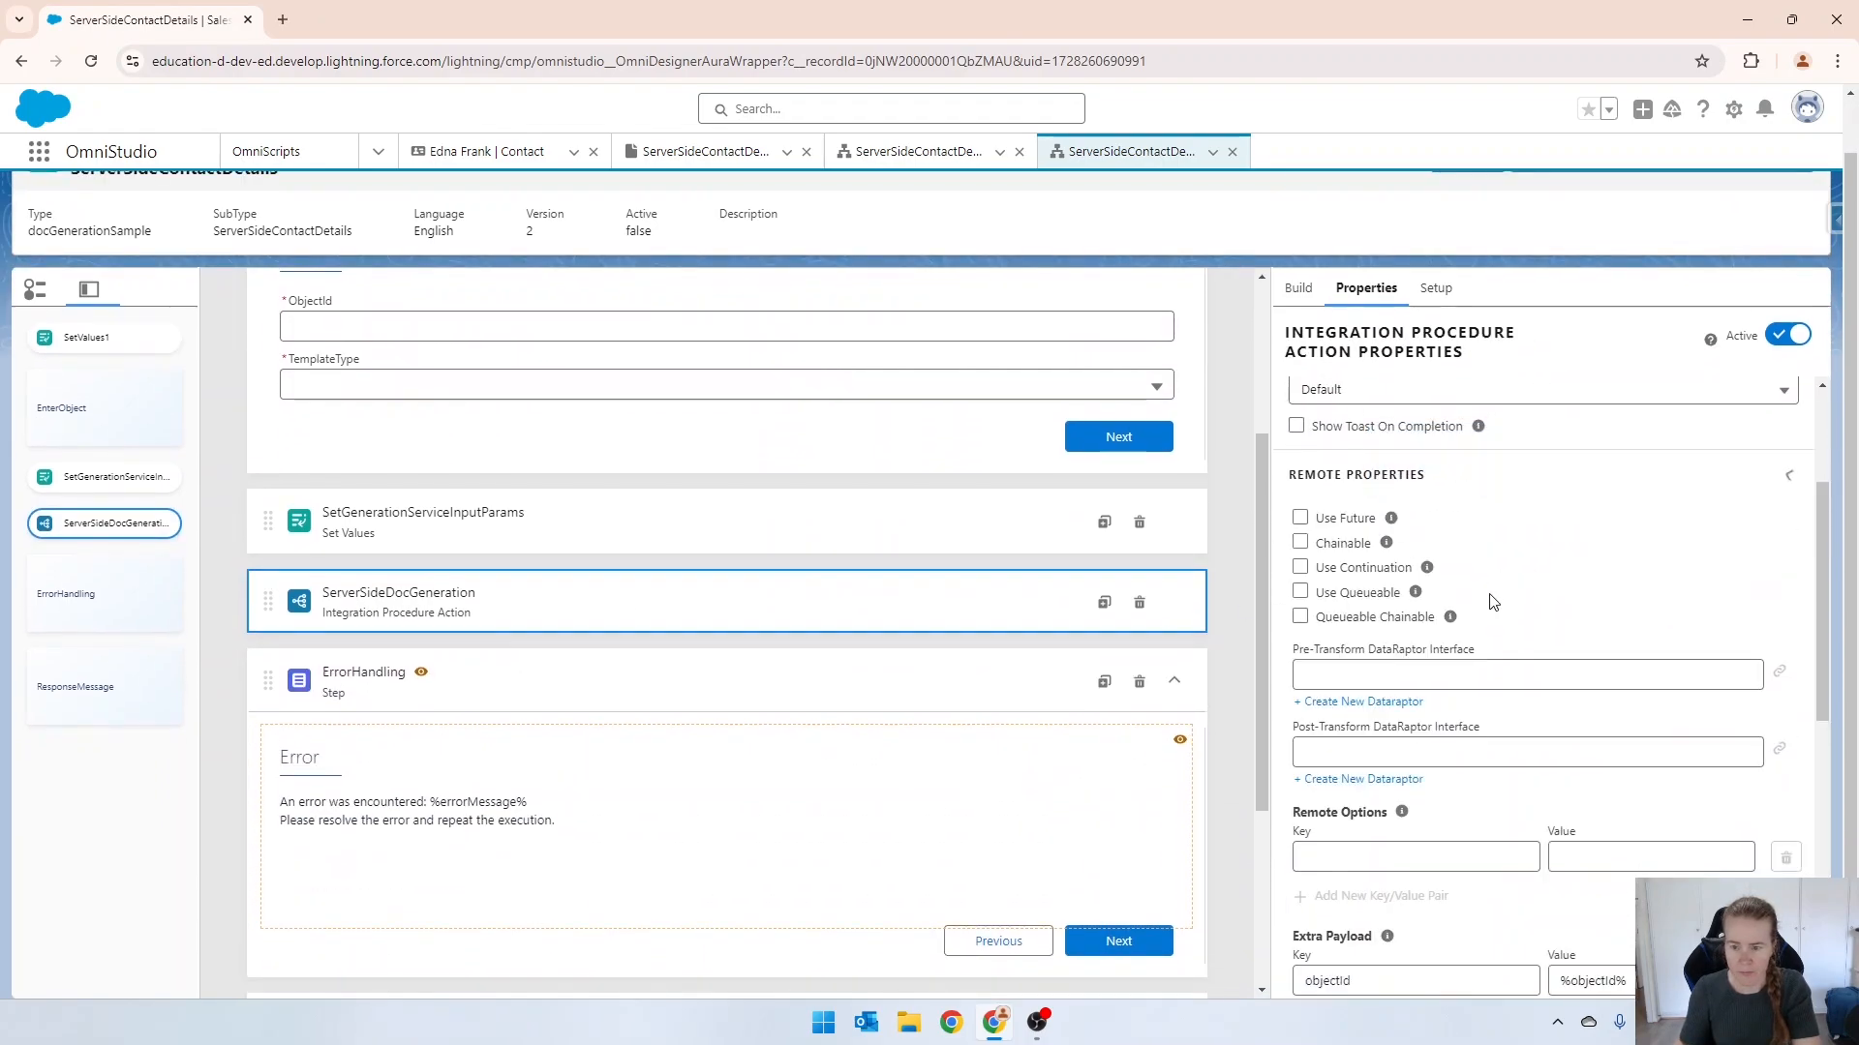
{"action": "scroll", "coordinate": [1490, 597], "scroll_direction": "down", "scroll_amount": 3}
{"action": "double_click", "coordinate": [1607, 788]}
{"action": "type", "text": "conta"}
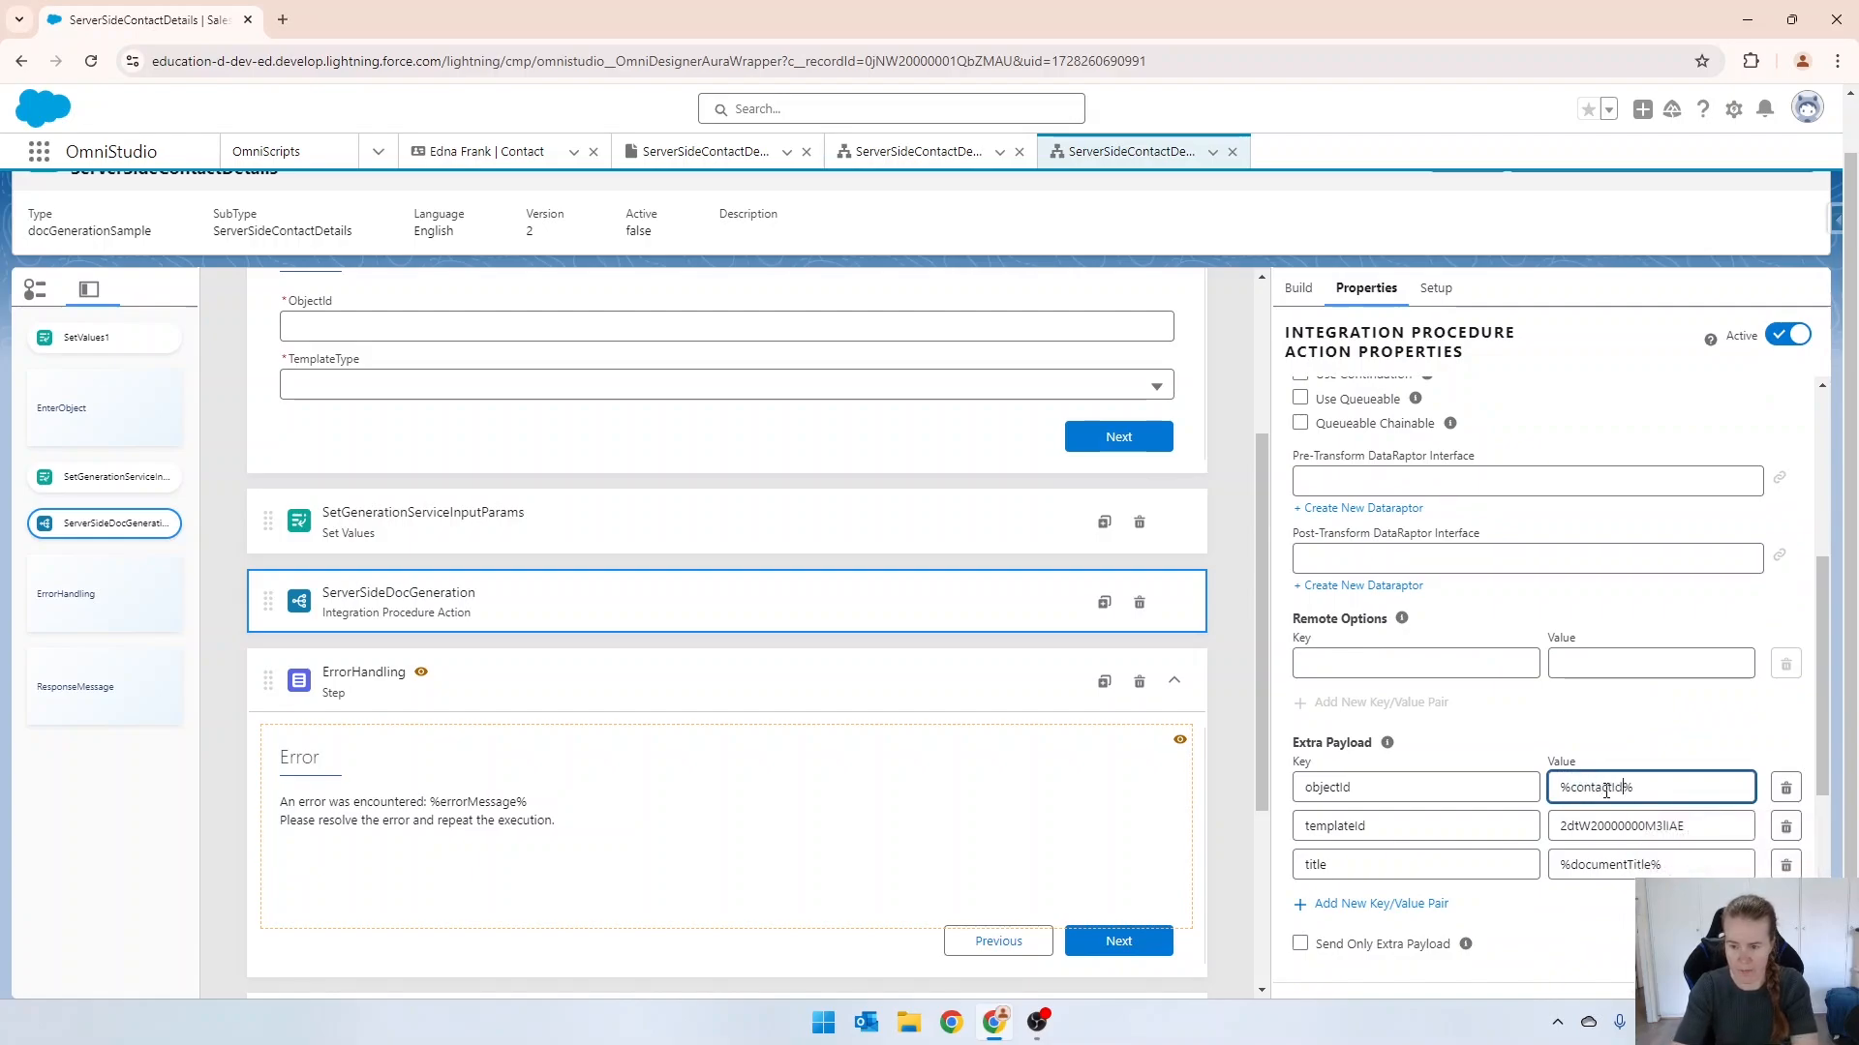
{"action": "key", "text": "Tab"}
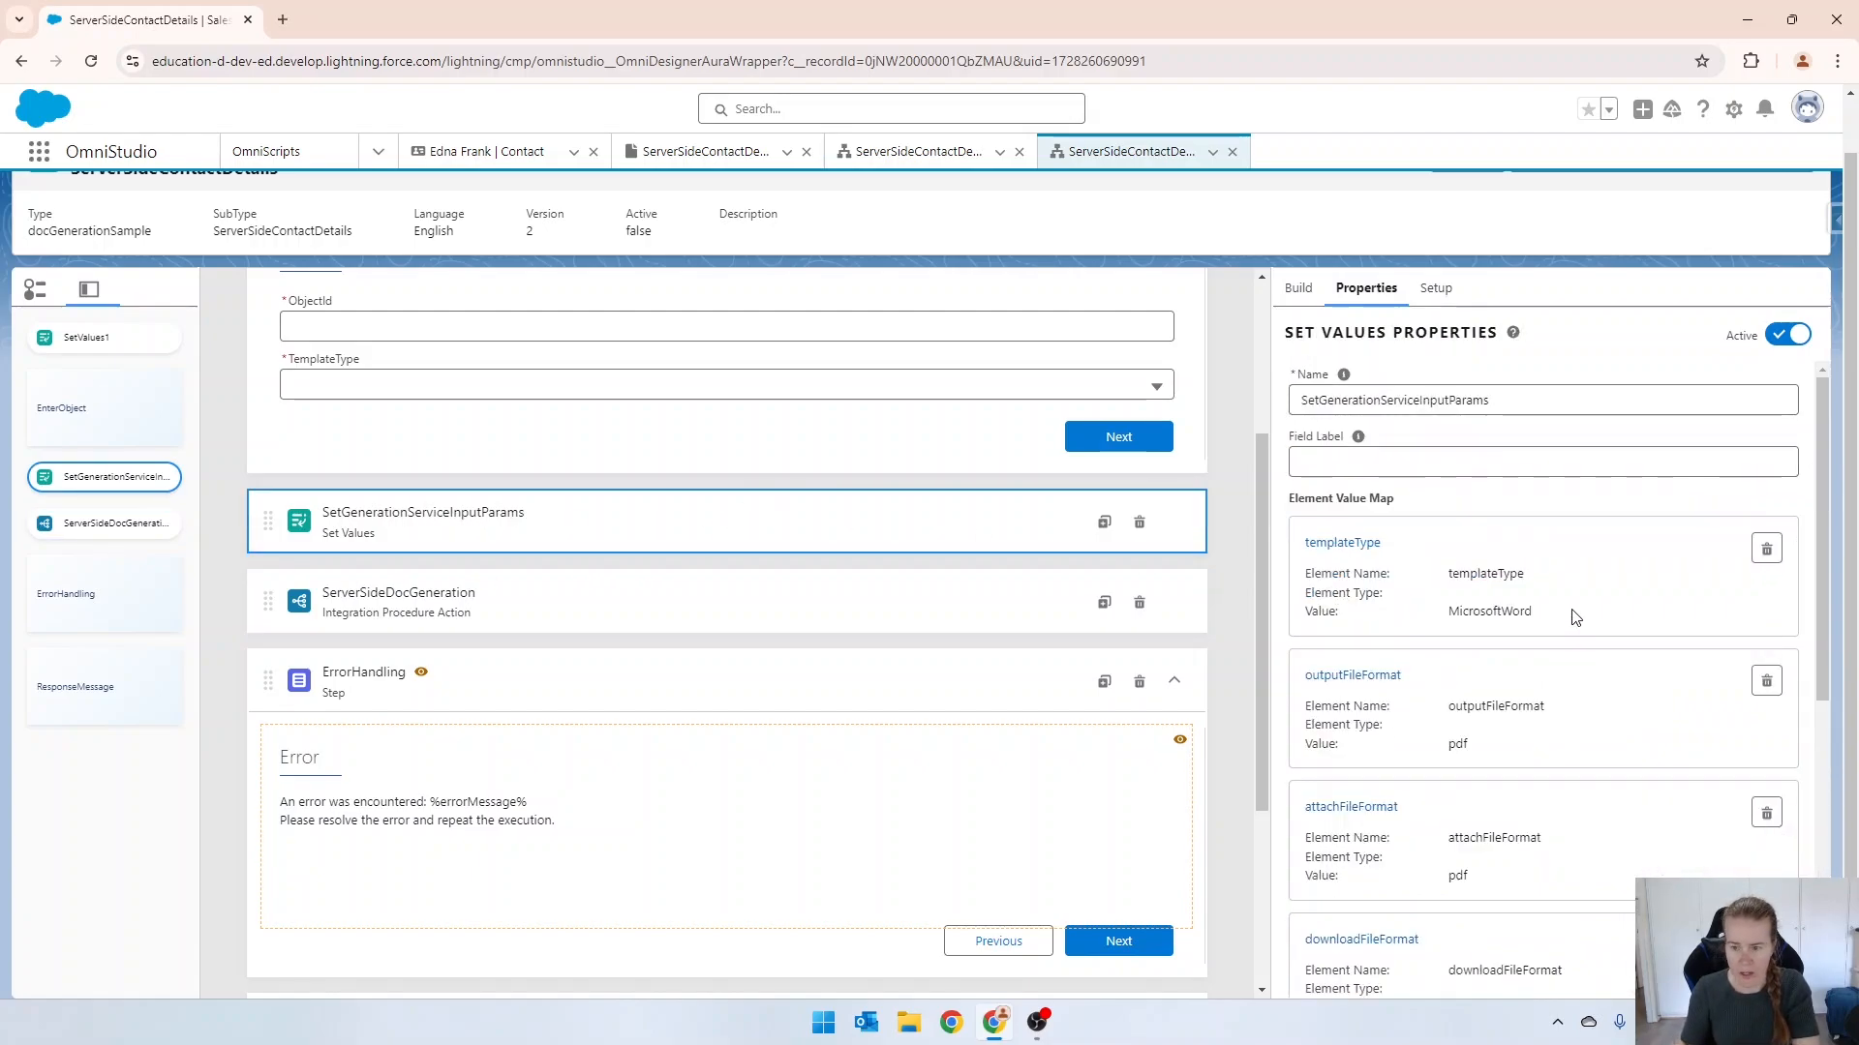
Delete the contextId element value from the SetGenerationServiceInputParams action.
{"action": "scroll", "coordinate": [1575, 617], "scroll_direction": "down", "scroll_amount": 4}
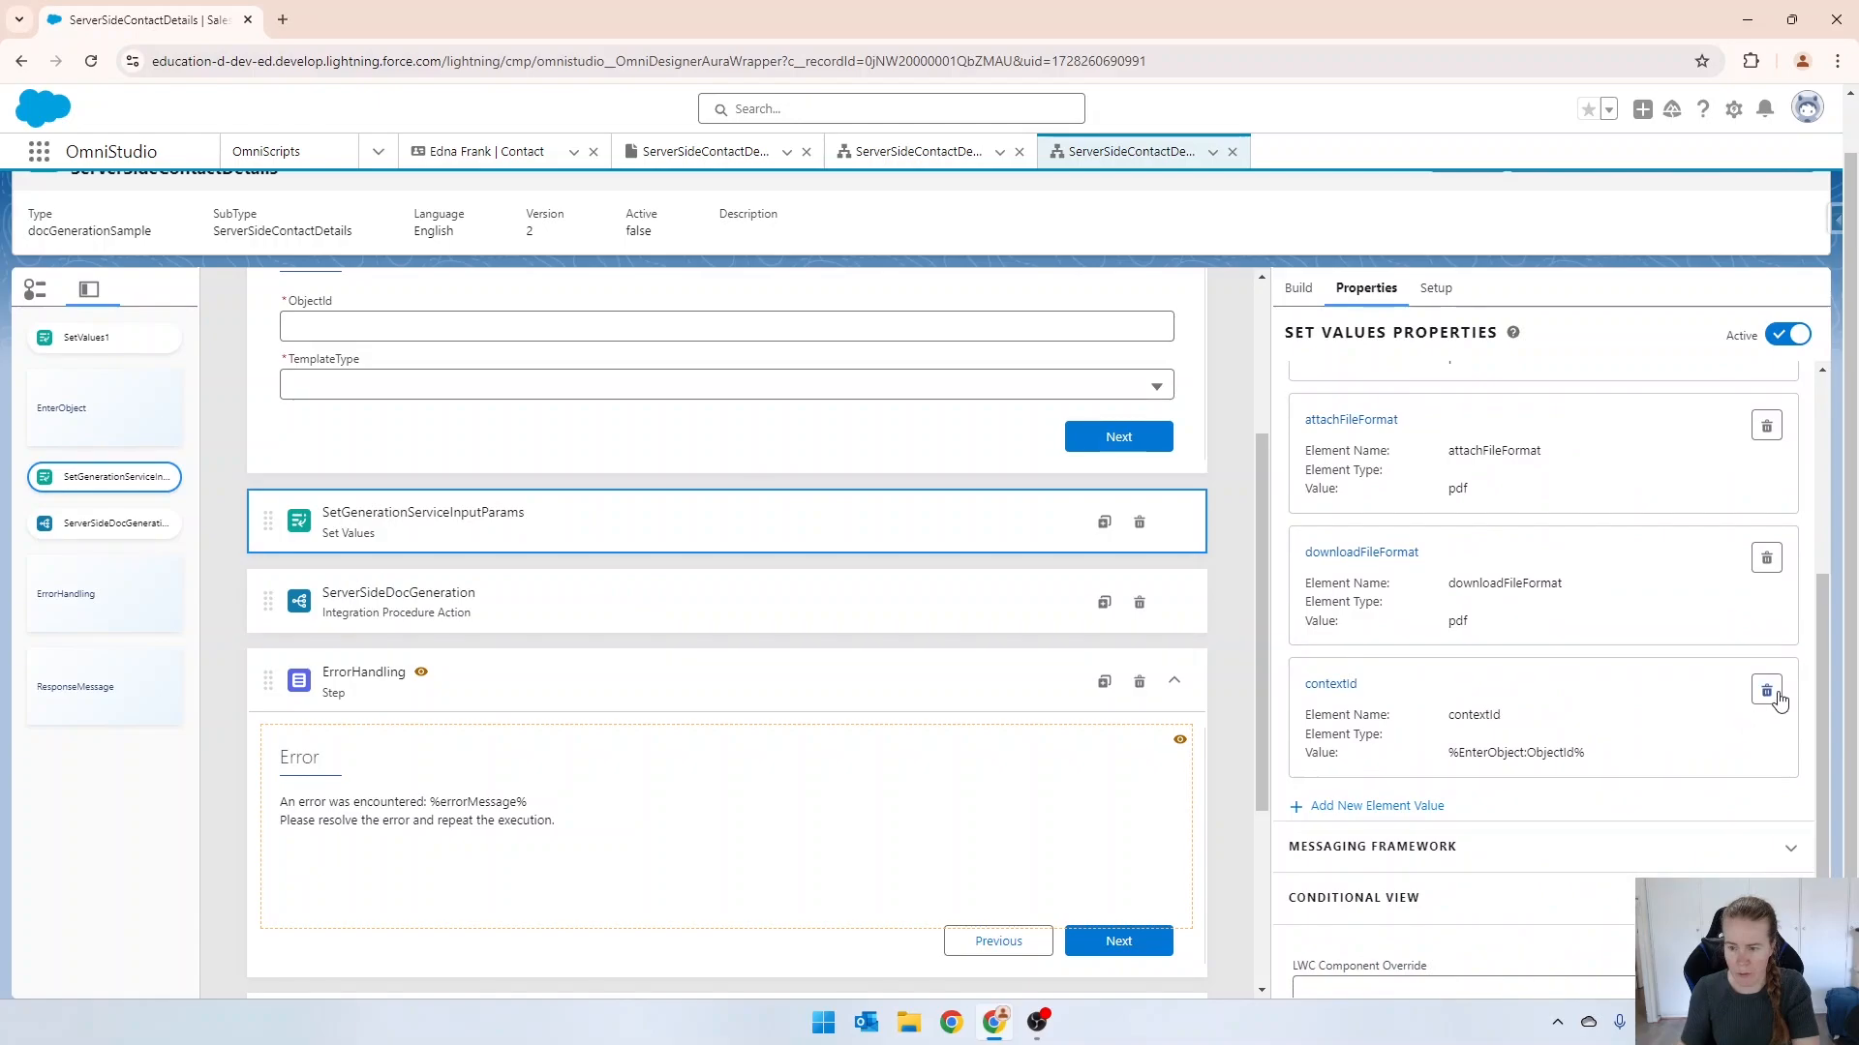
{"action": "left_click", "coordinate": [1767, 691]}
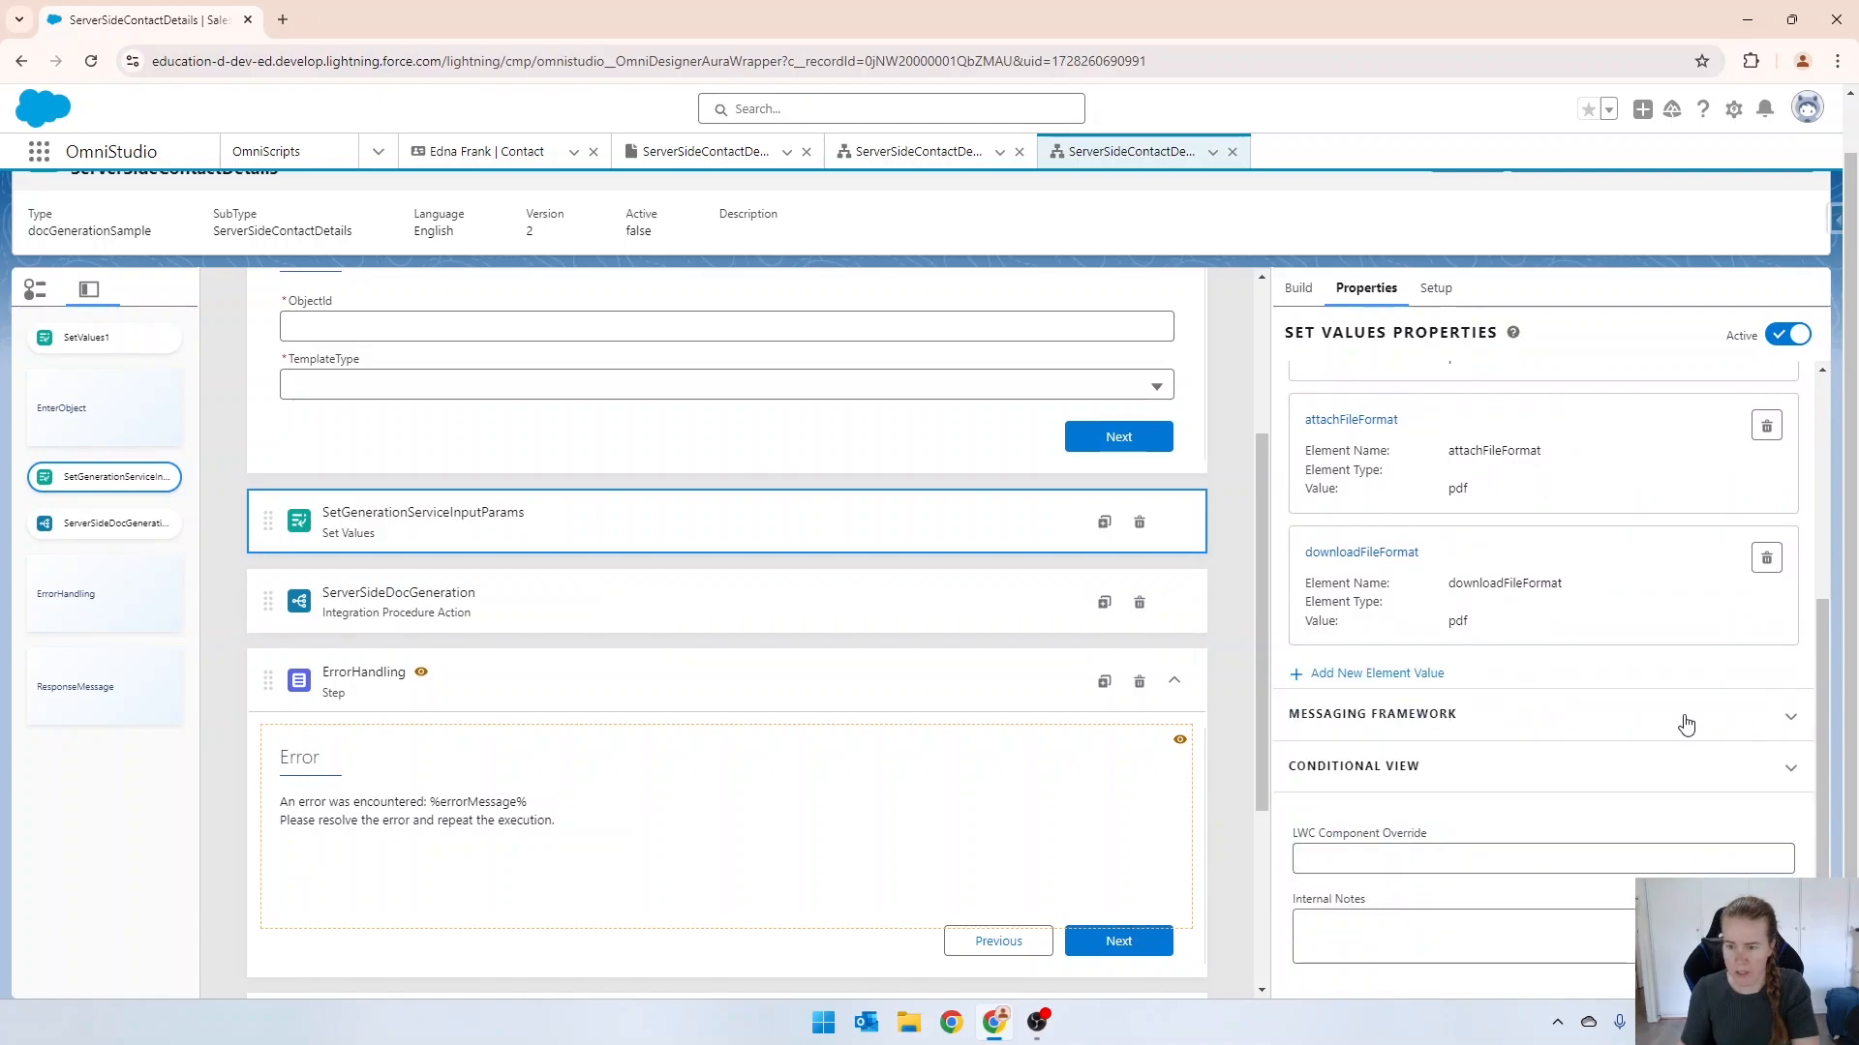
{"action": "scroll", "coordinate": [1684, 721], "scroll_direction": "up", "scroll_amount": 4}
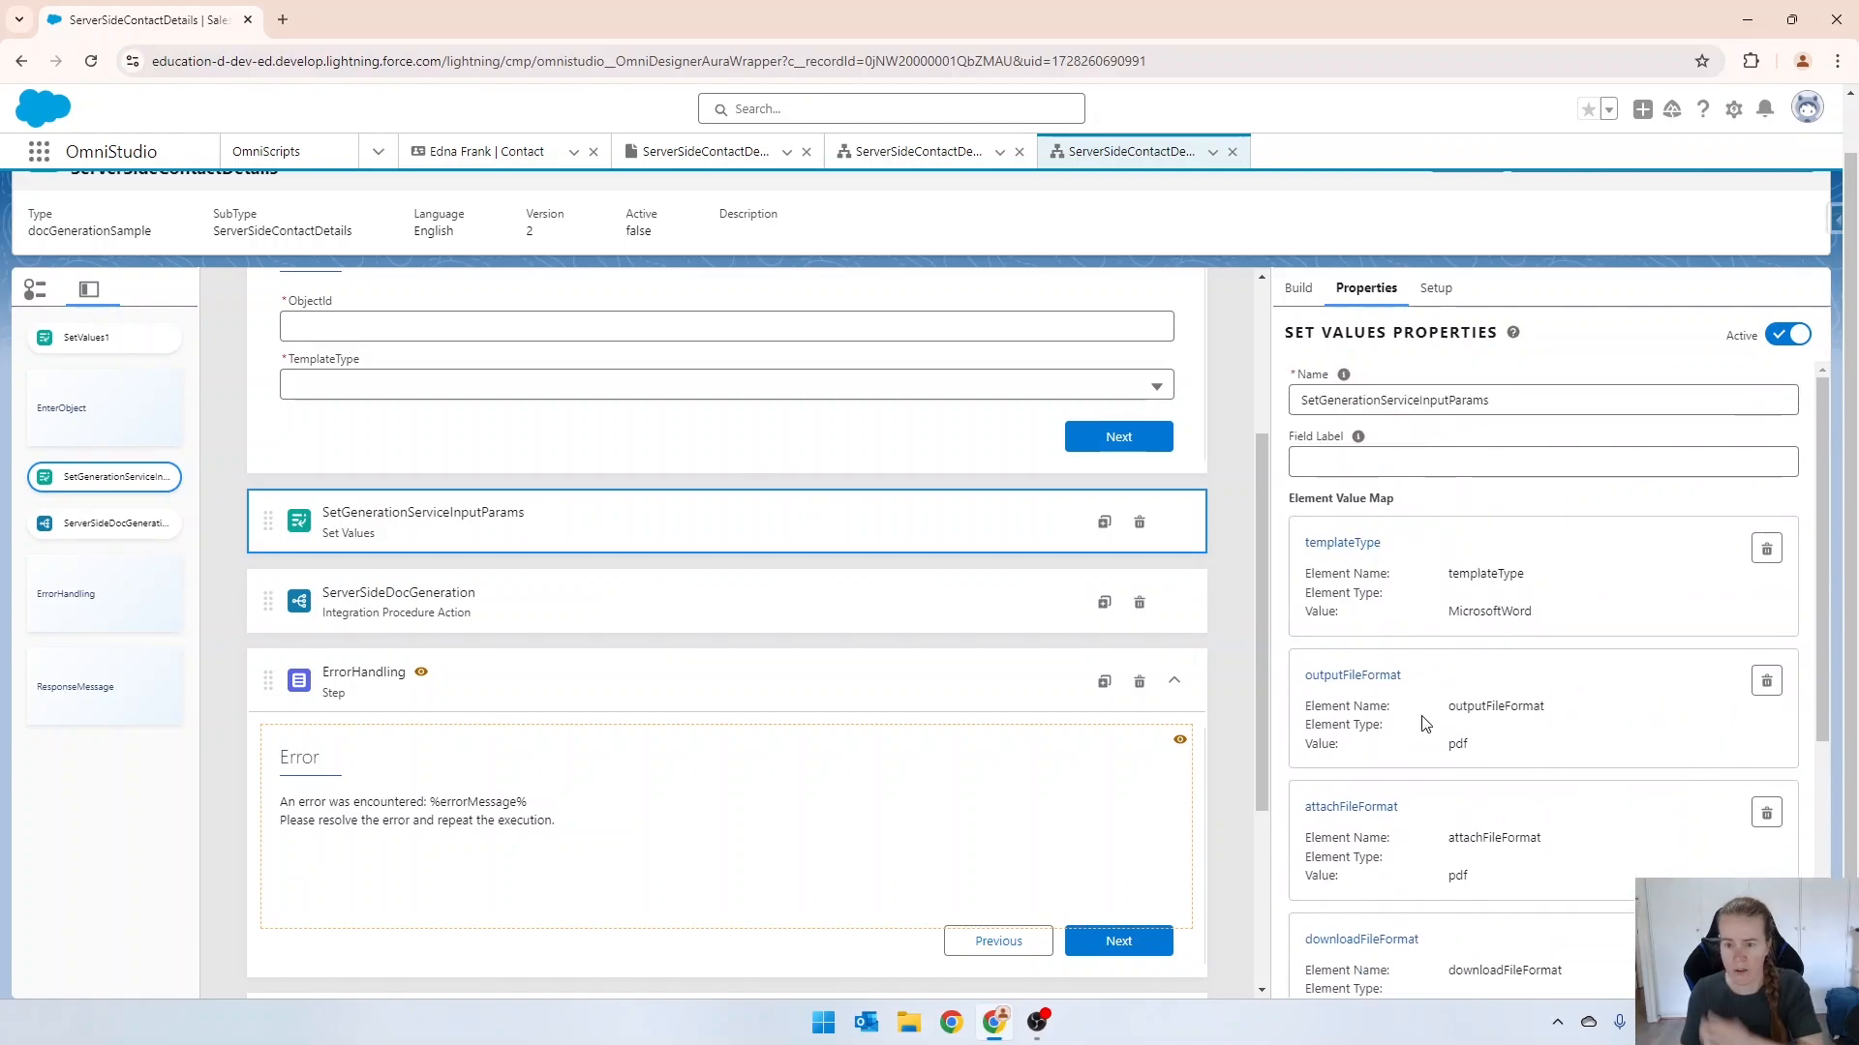
{"action": "scroll", "coordinate": [1496, 590], "scroll_direction": "up", "scroll_amount": 1}
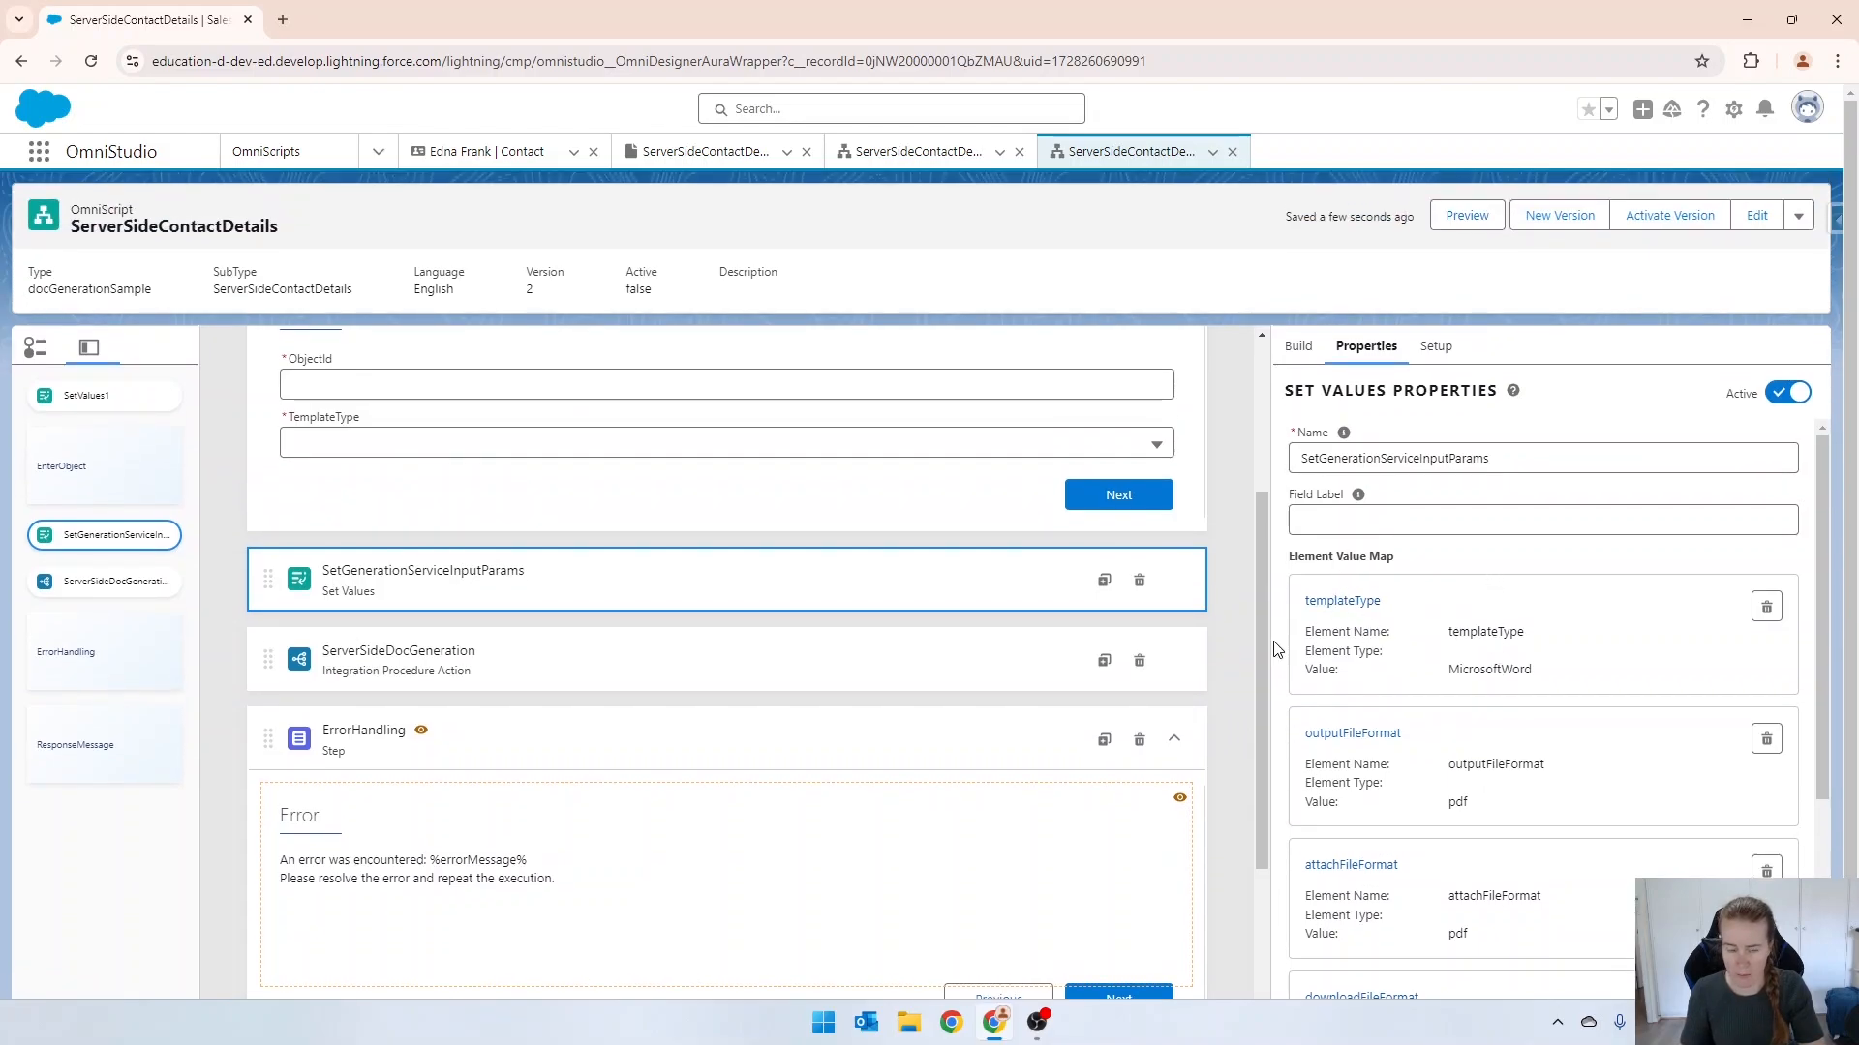
{"action": "scroll", "coordinate": [600, 507], "scroll_direction": "up", "scroll_amount": 2}
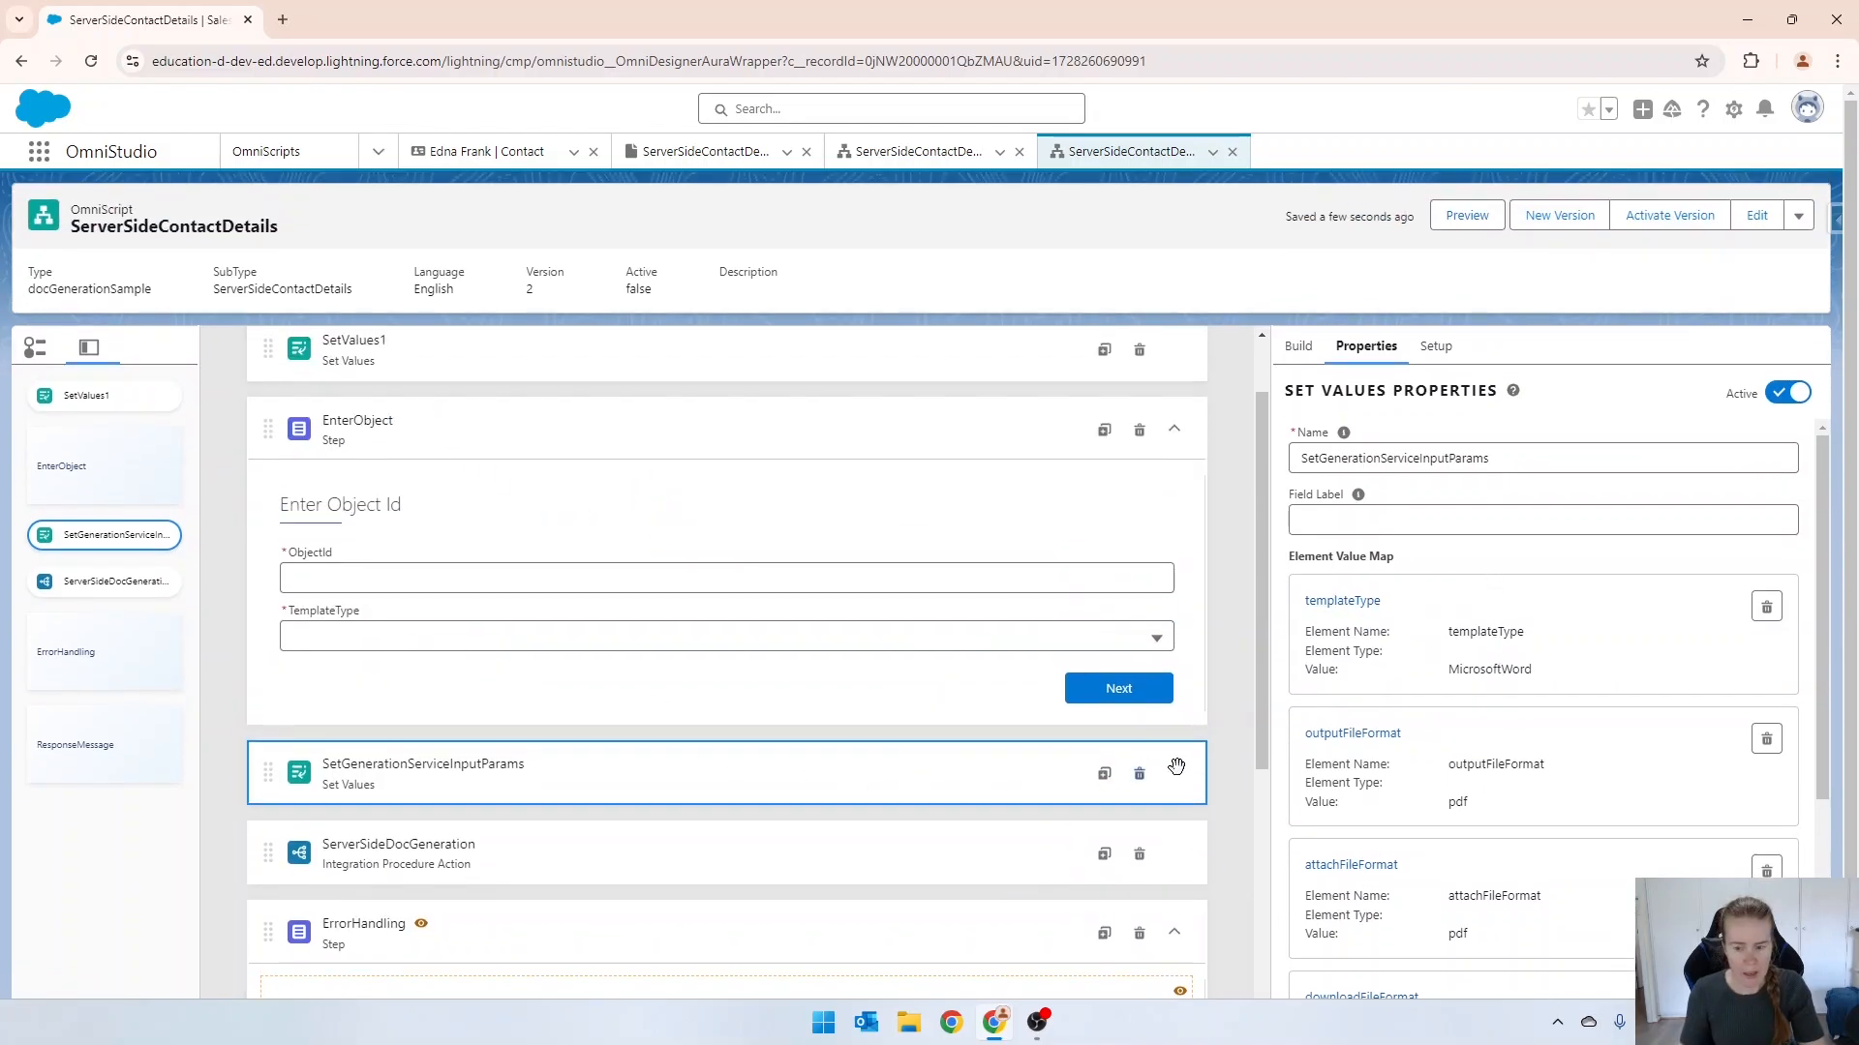
Add an element value named contactId to SetGenerationServiceInputParams, using the copied contact record ID as its value.
{"action": "scroll", "coordinate": [1178, 771], "scroll_direction": "down", "scroll_amount": 2}
{"action": "scroll", "coordinate": [1563, 764], "scroll_direction": "down", "scroll_amount": 4}
{"action": "left_click", "coordinate": [1345, 729]}
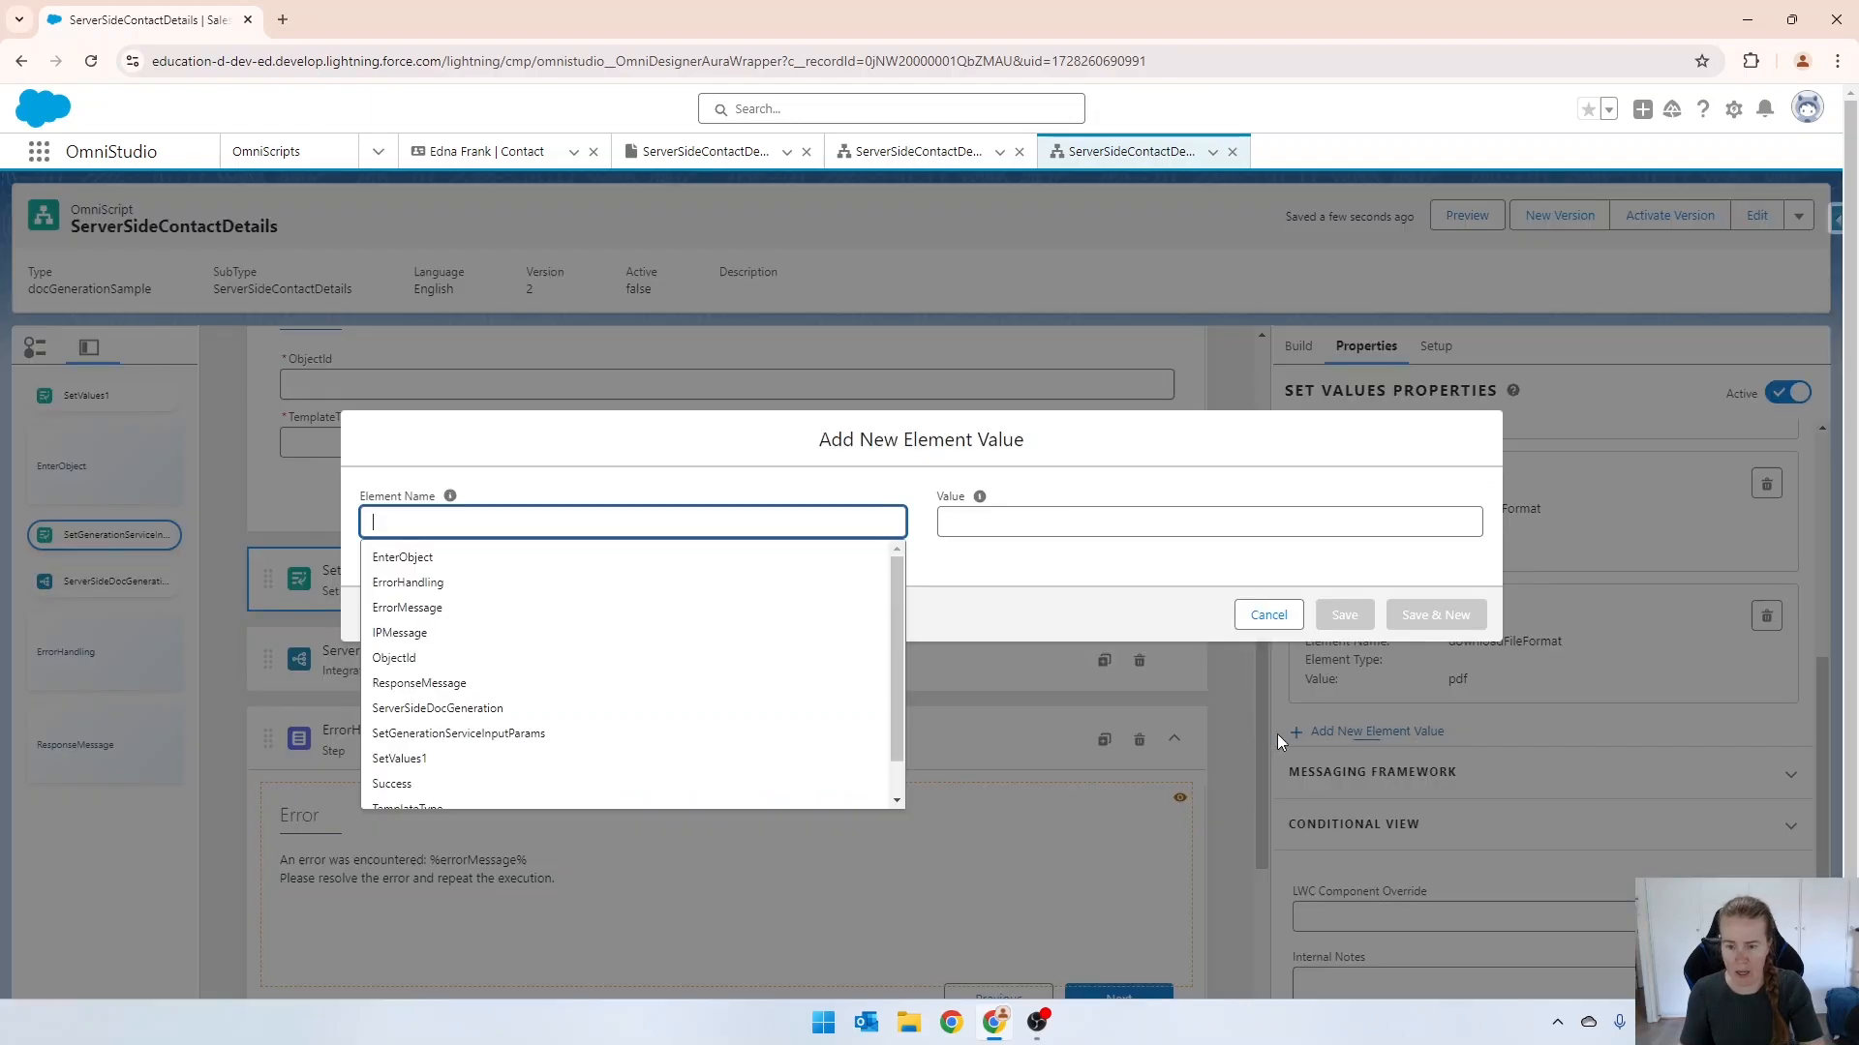
{"action": "type", "text": "coin"}
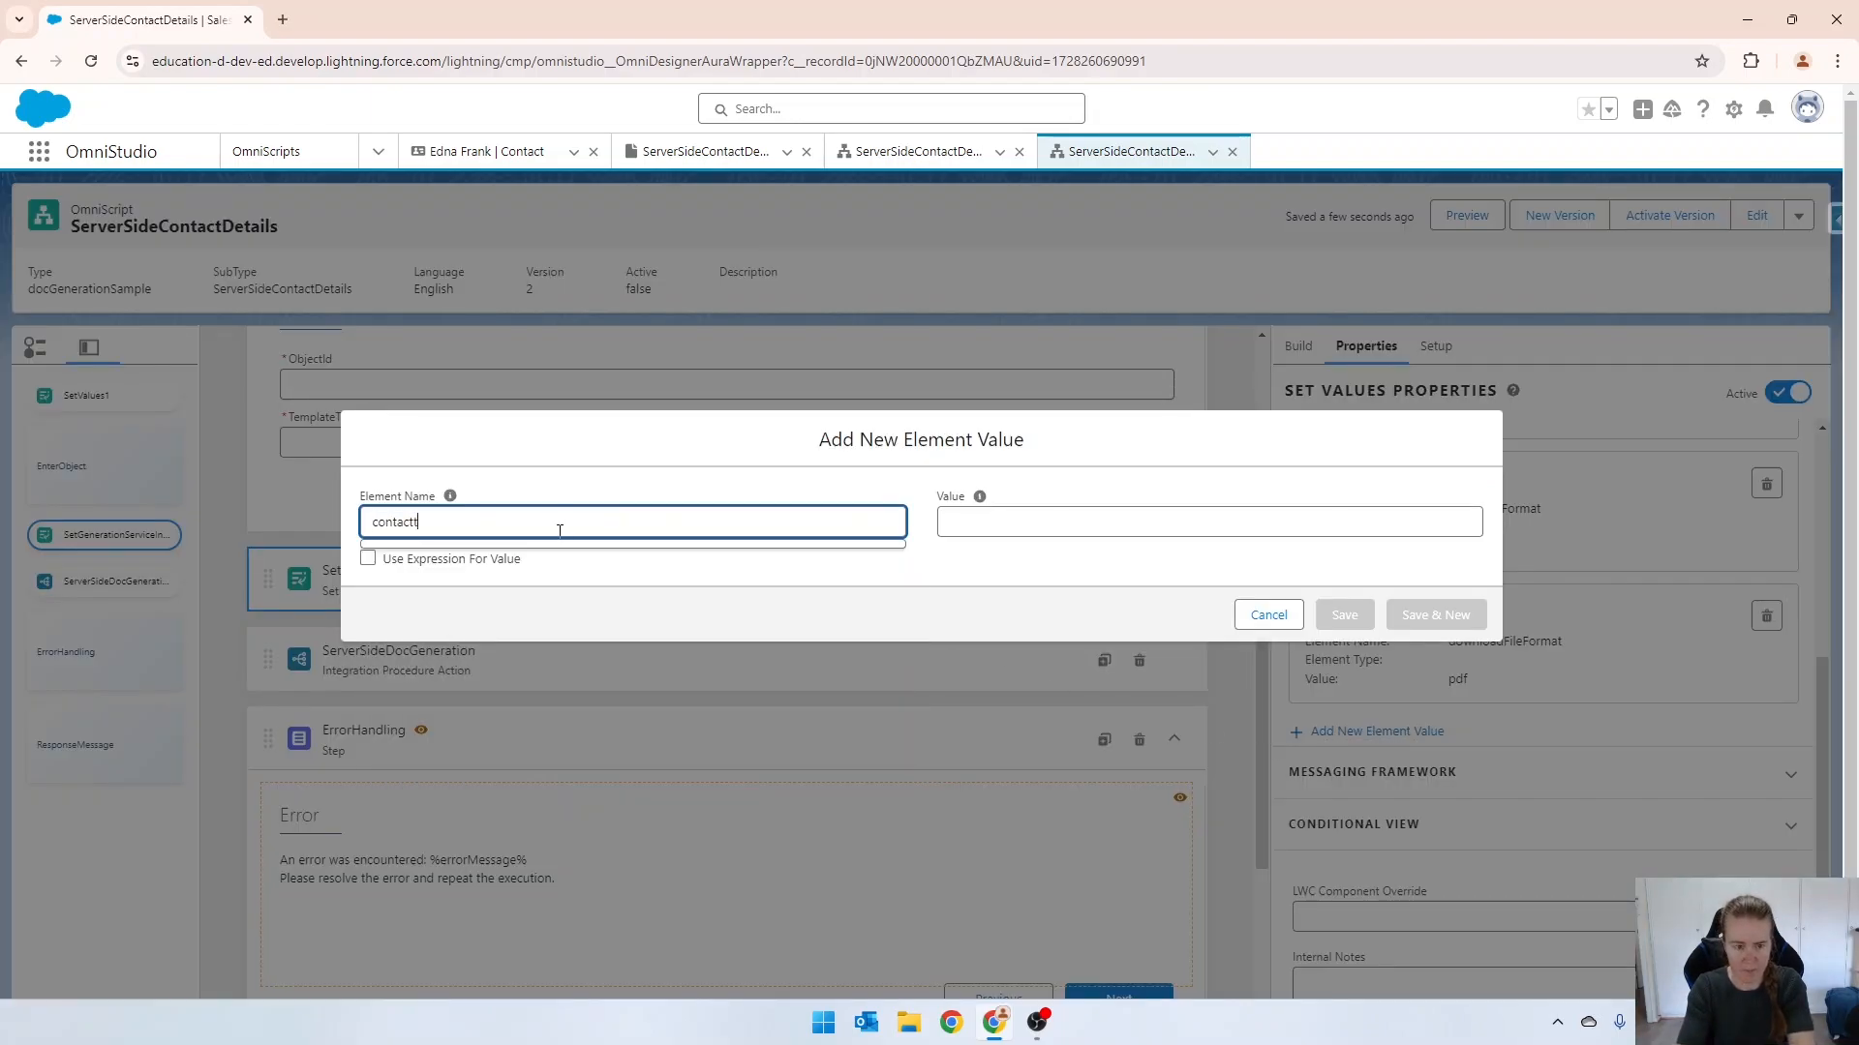
{"action": "type", "text": "actId"}
{"action": "left_click", "coordinate": [948, 522]}
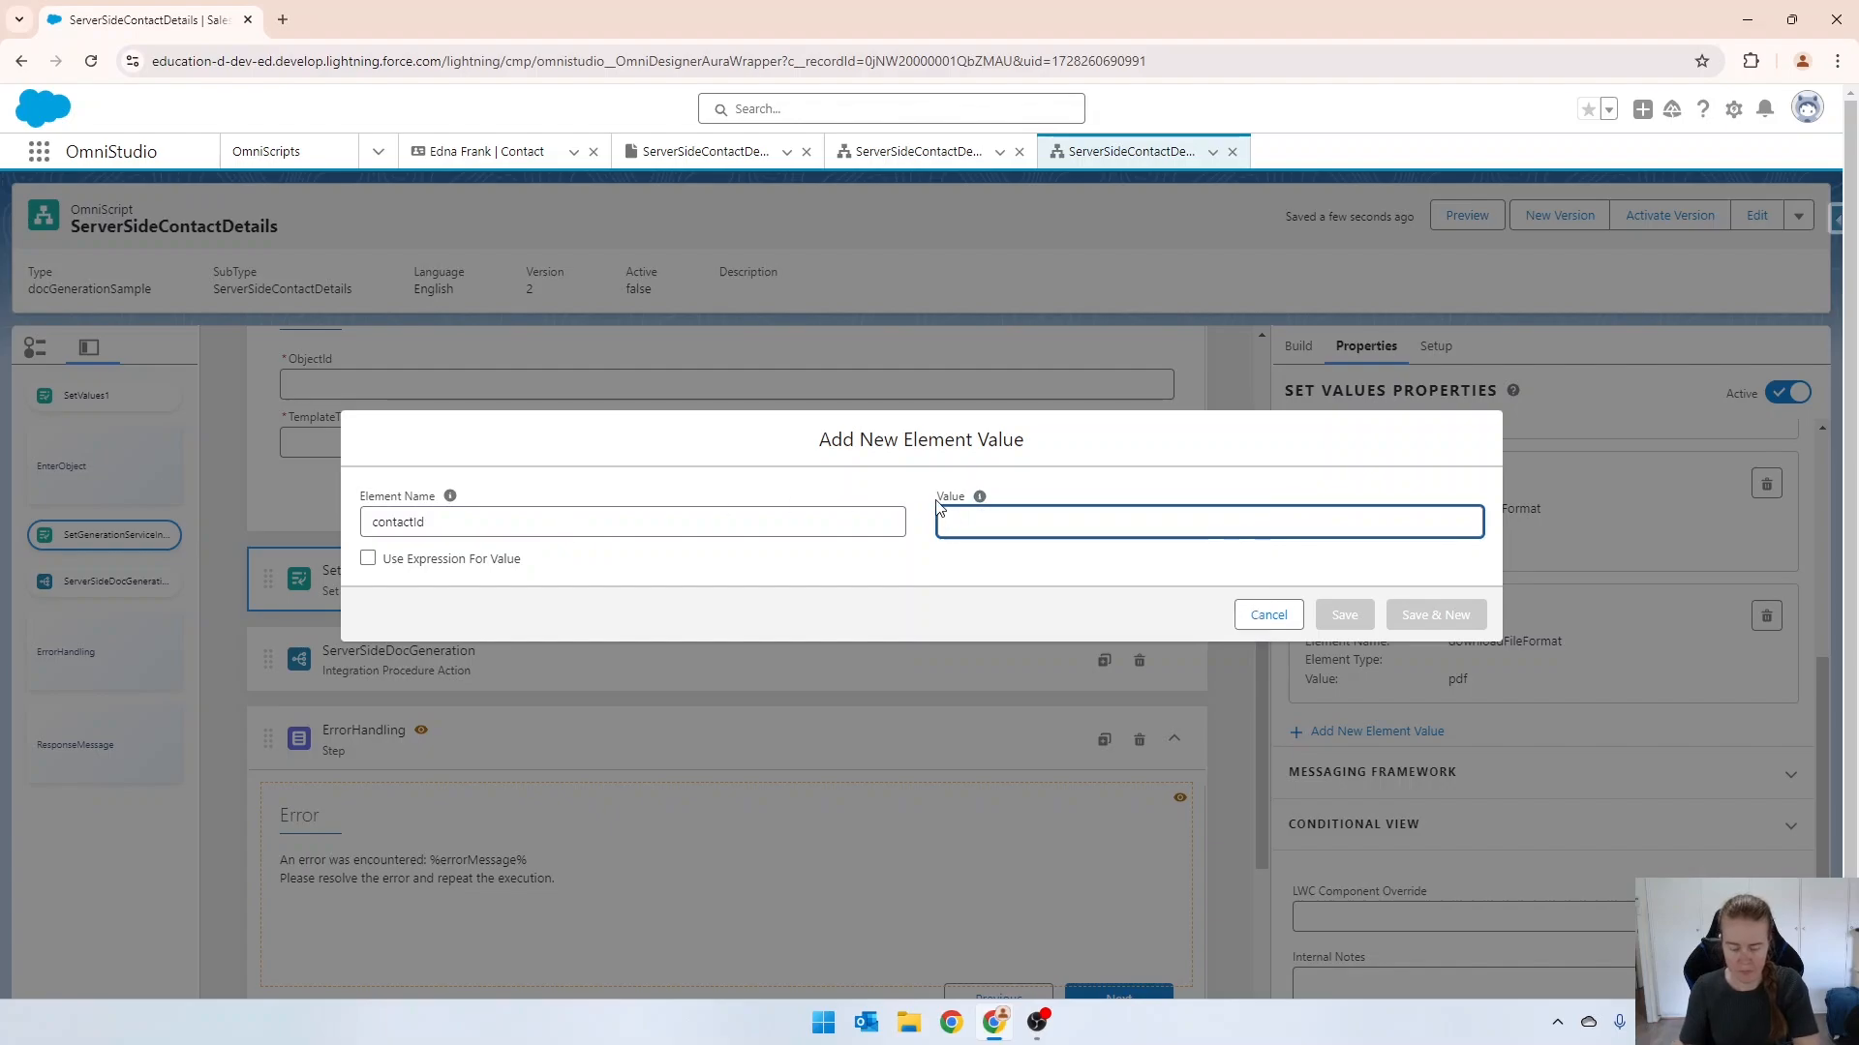
{"action": "type", "text": "003W2000000GydDIAS"}
{"action": "left_click", "coordinate": [1343, 615]}
Delete the SetValues1 action above the EnterObject step.
{"action": "scroll", "coordinate": [904, 593], "scroll_direction": "up", "scroll_amount": 3}
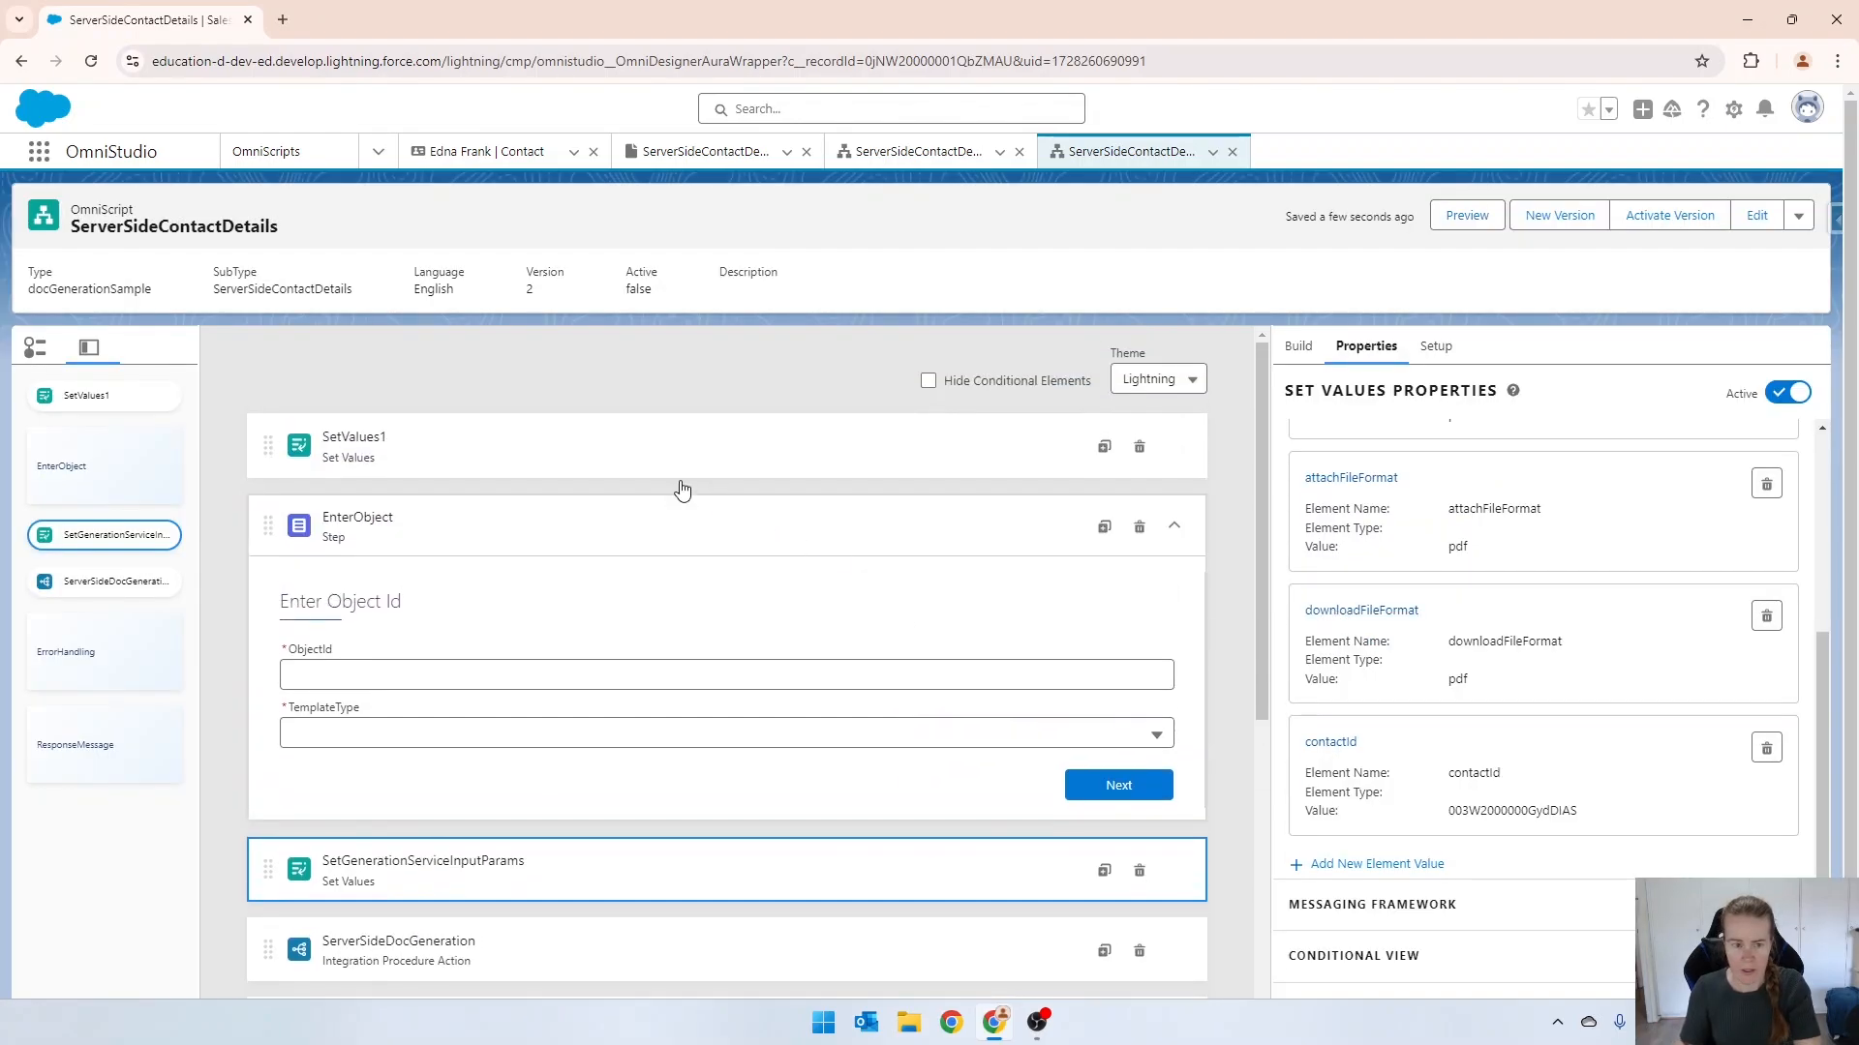
{"action": "left_click", "coordinate": [601, 463]}
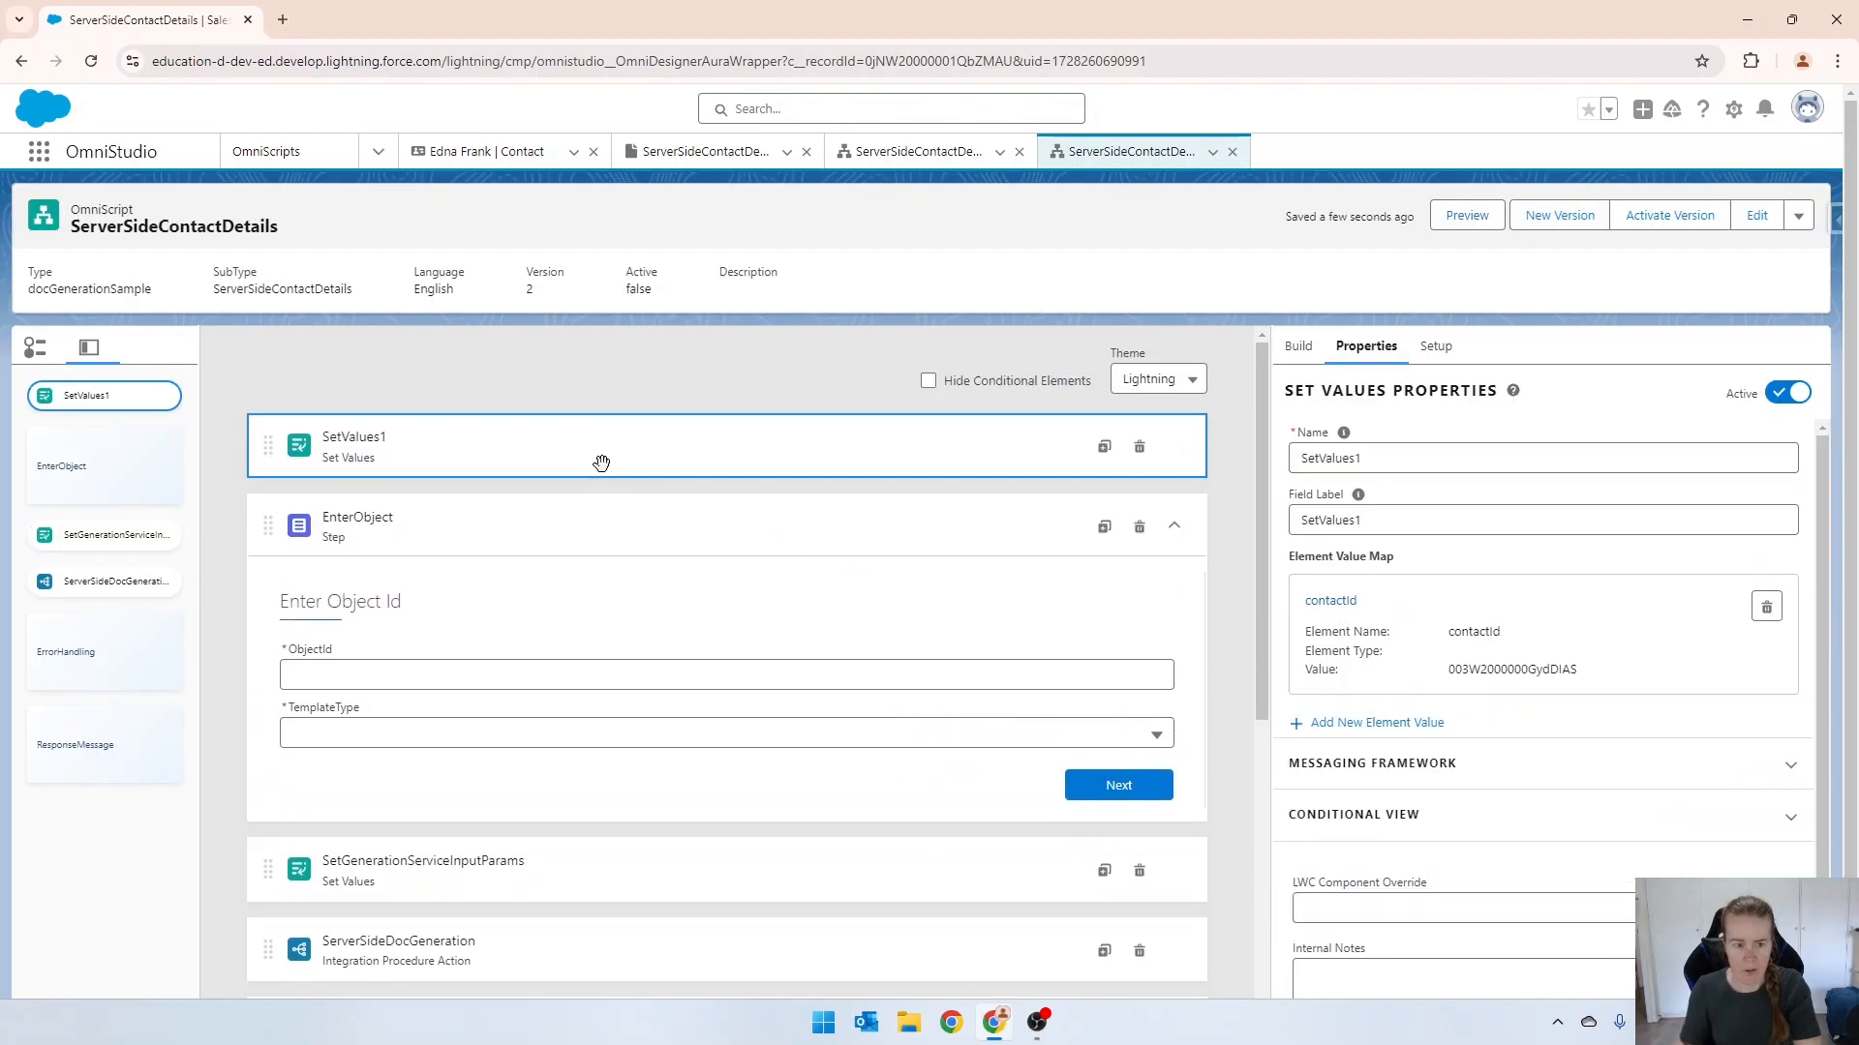
{"action": "left_click", "coordinate": [1139, 449]}
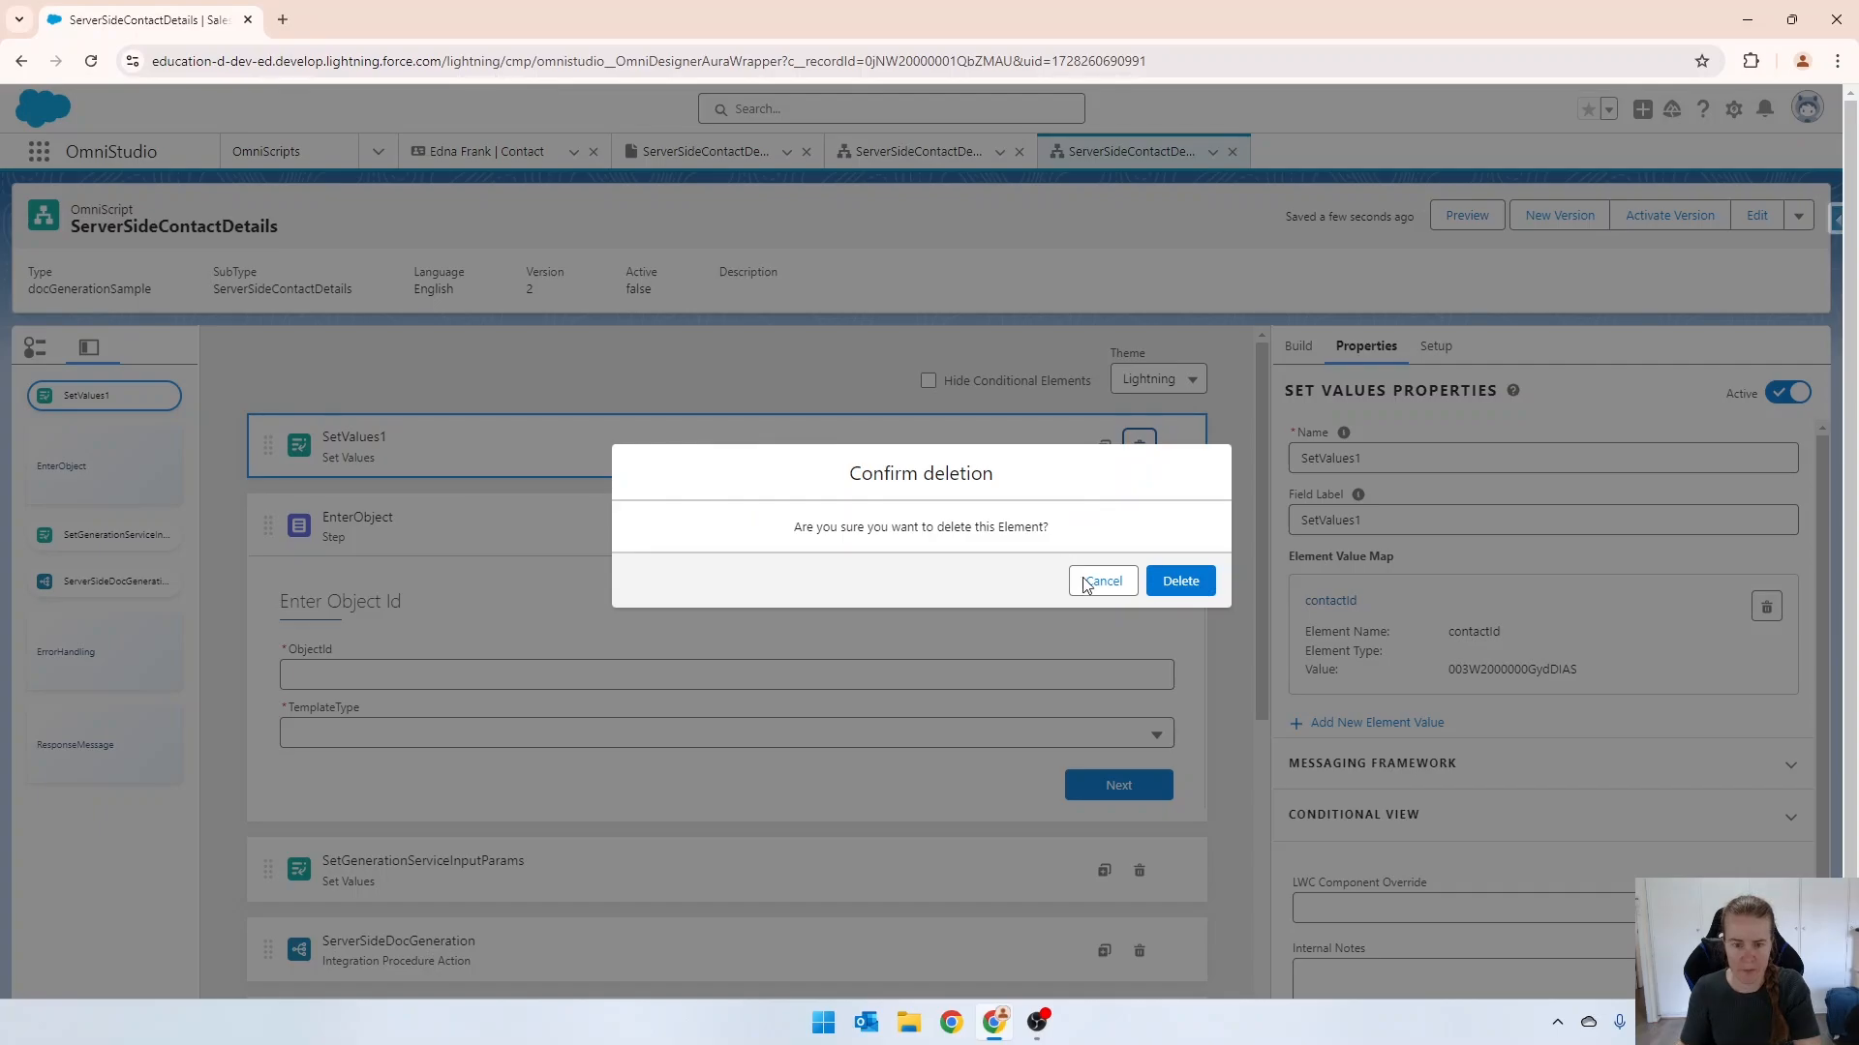
{"action": "left_click", "coordinate": [1175, 580]}
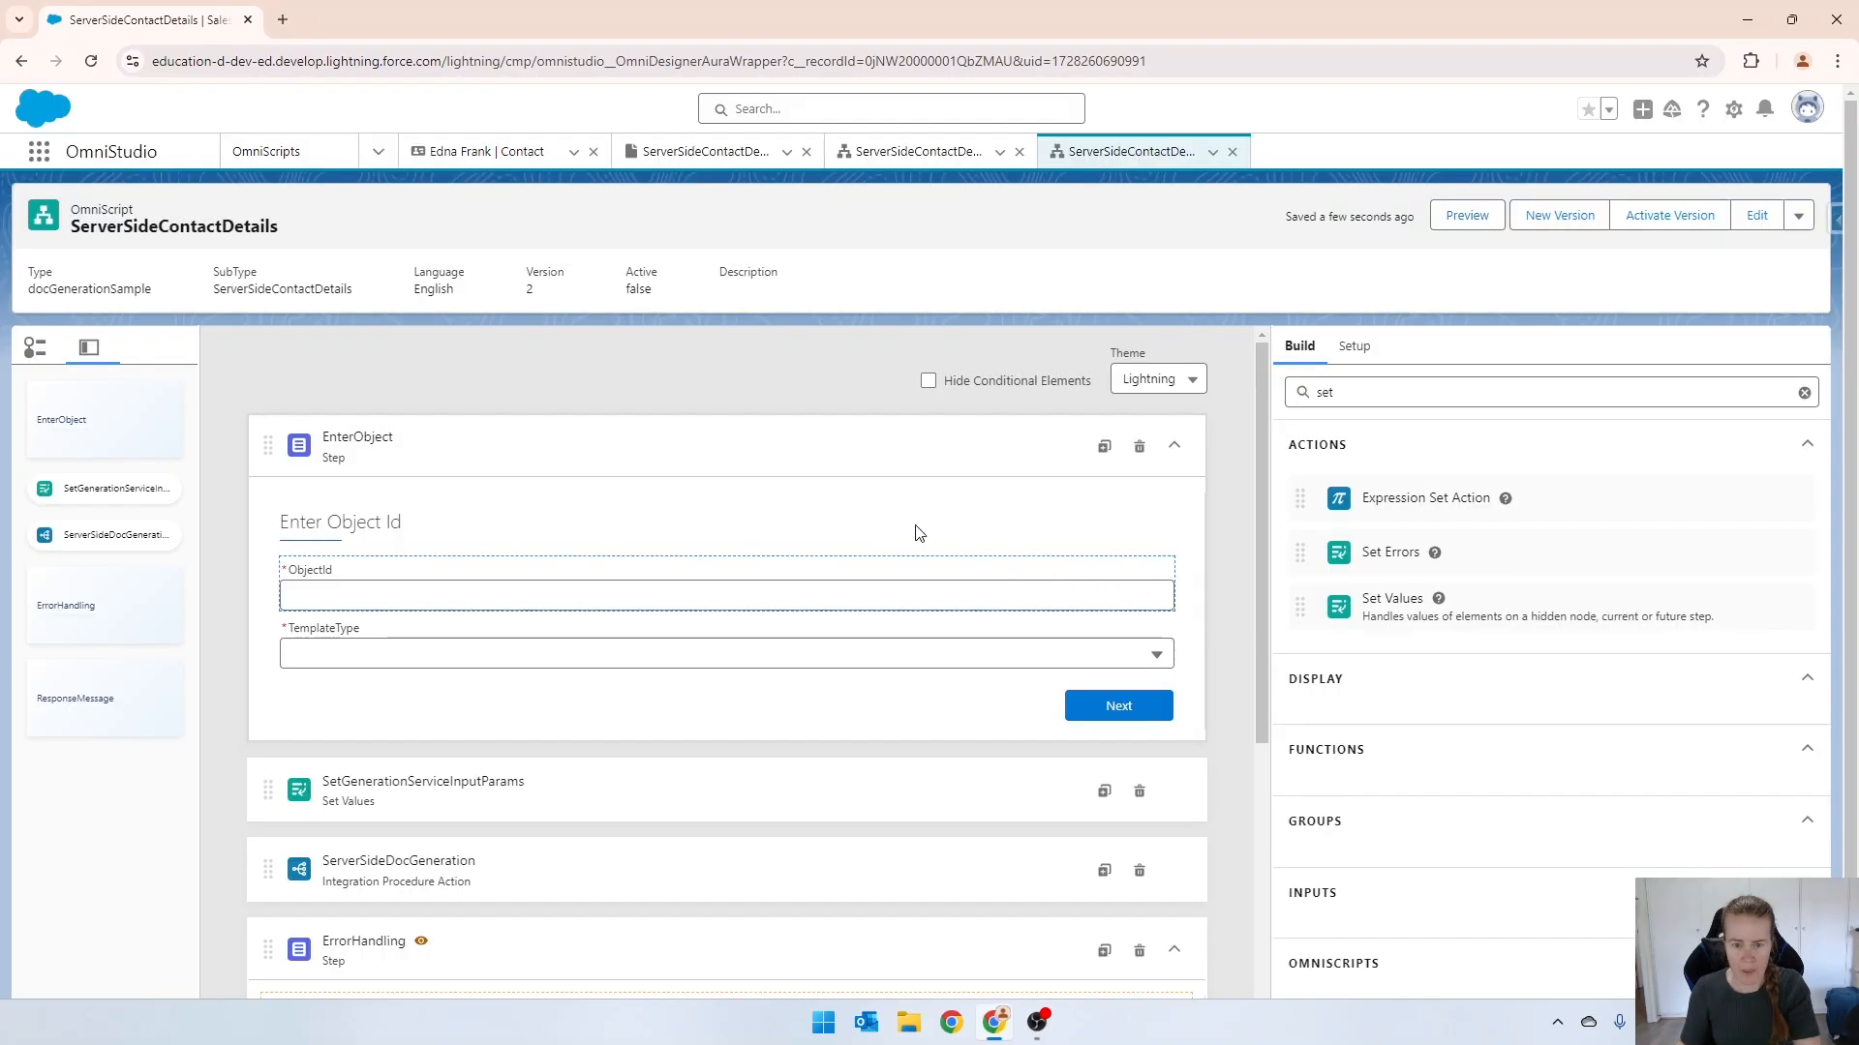
Delete the EnterObject step from the OmniScript and collapse the ErrorHandling and ResponseMessage steps.
{"action": "left_click", "coordinate": [701, 471]}
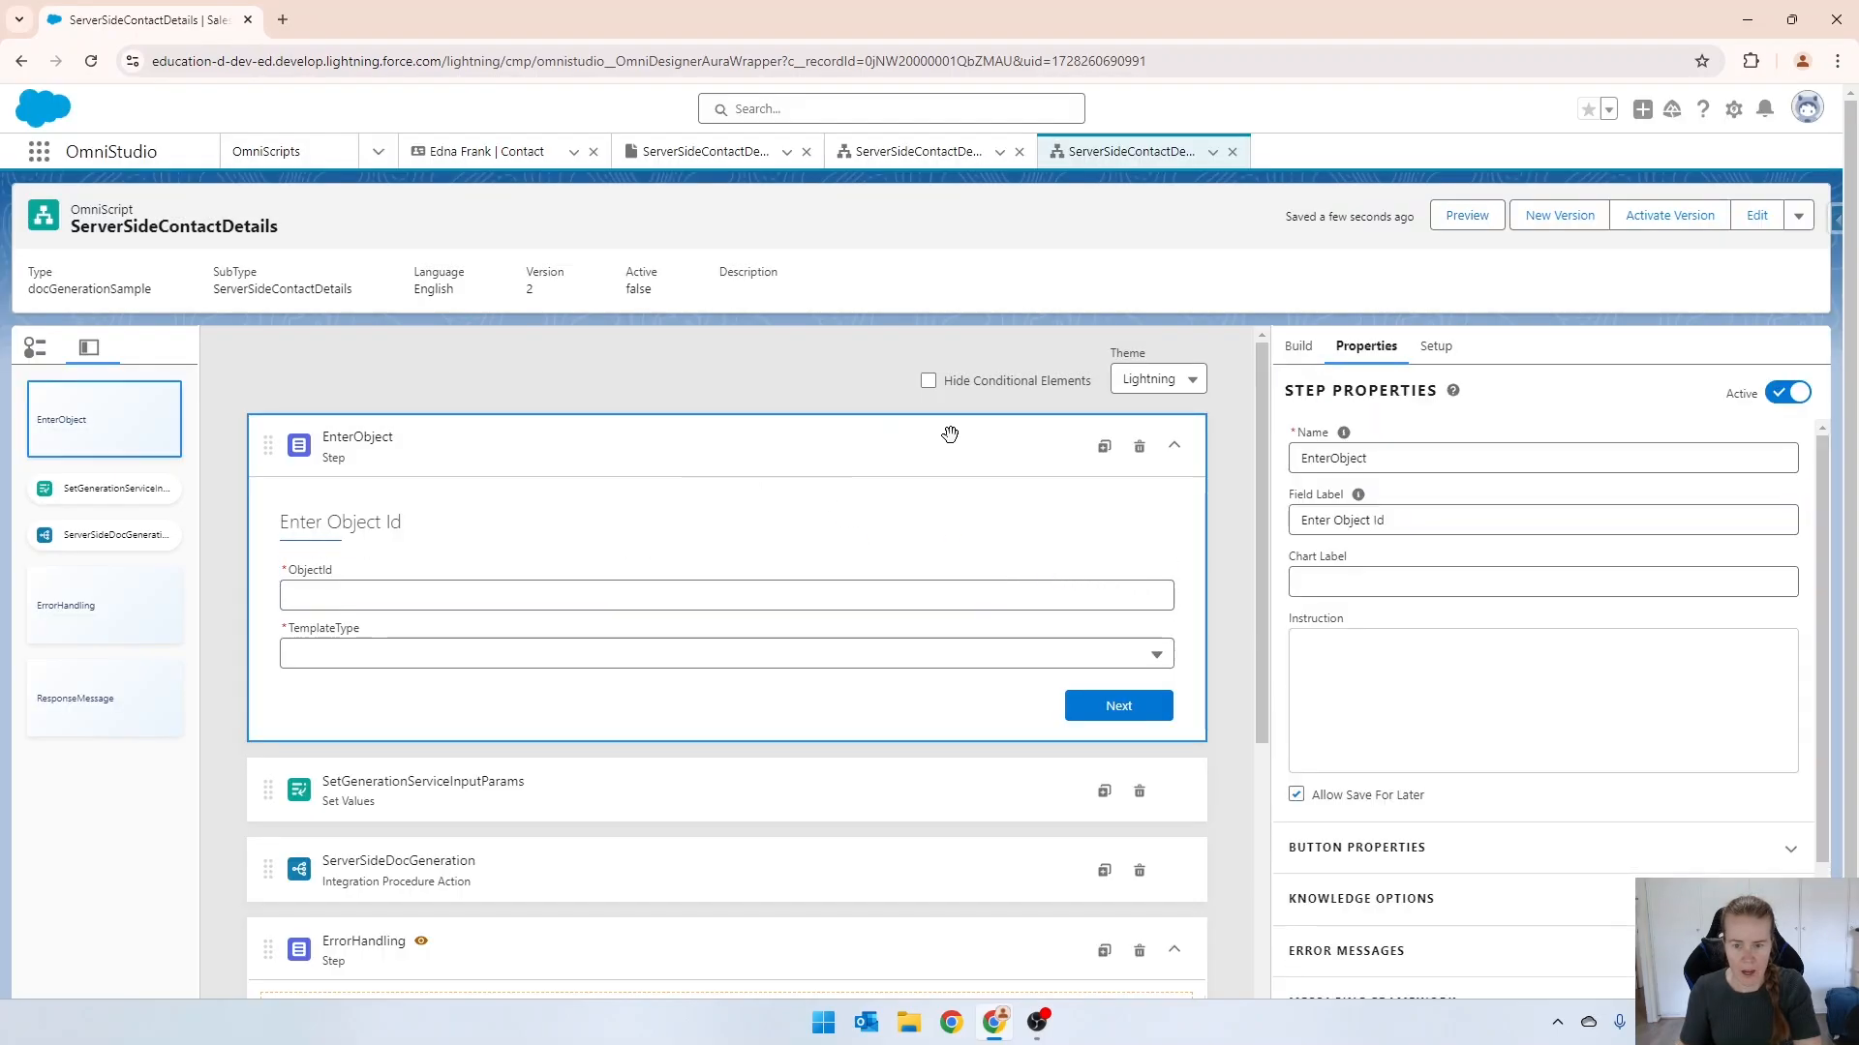
{"action": "left_click", "coordinate": [1142, 455]}
{"action": "left_click", "coordinate": [1180, 581]}
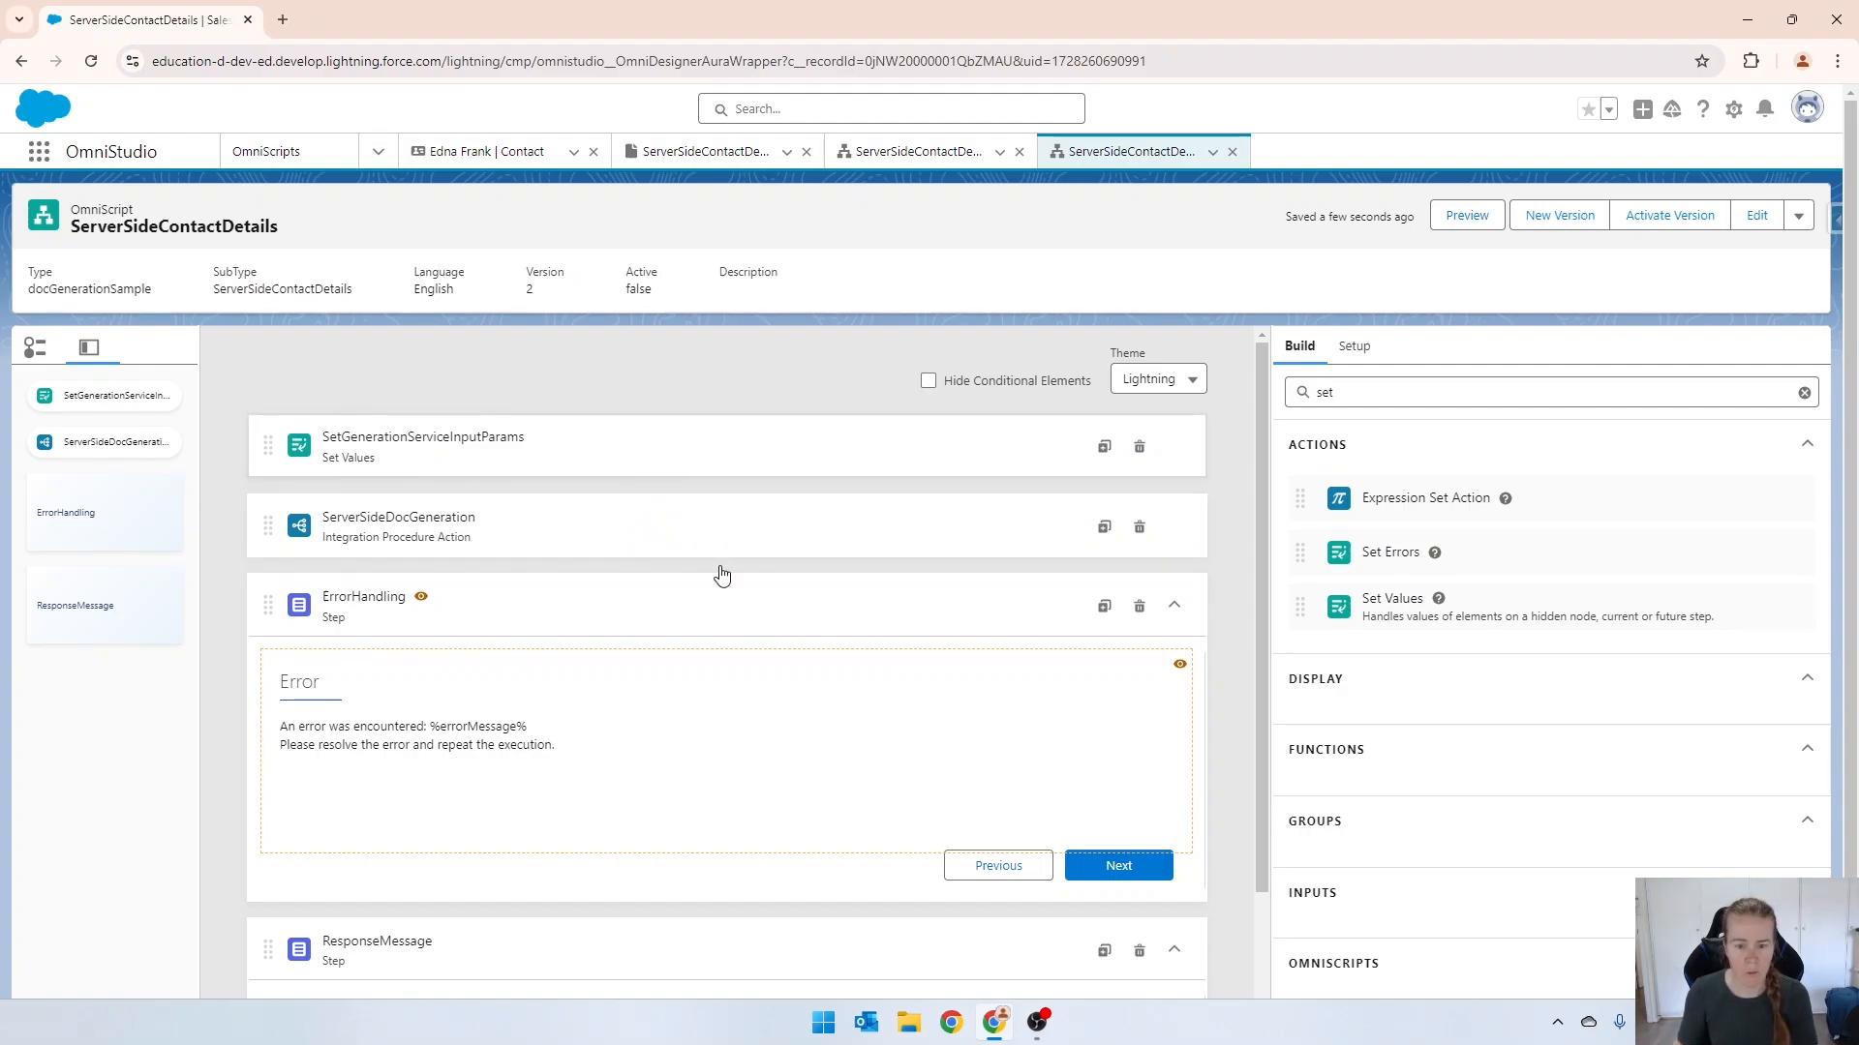
{"action": "left_click", "coordinate": [1175, 606]}
{"action": "left_click", "coordinate": [1174, 685]}
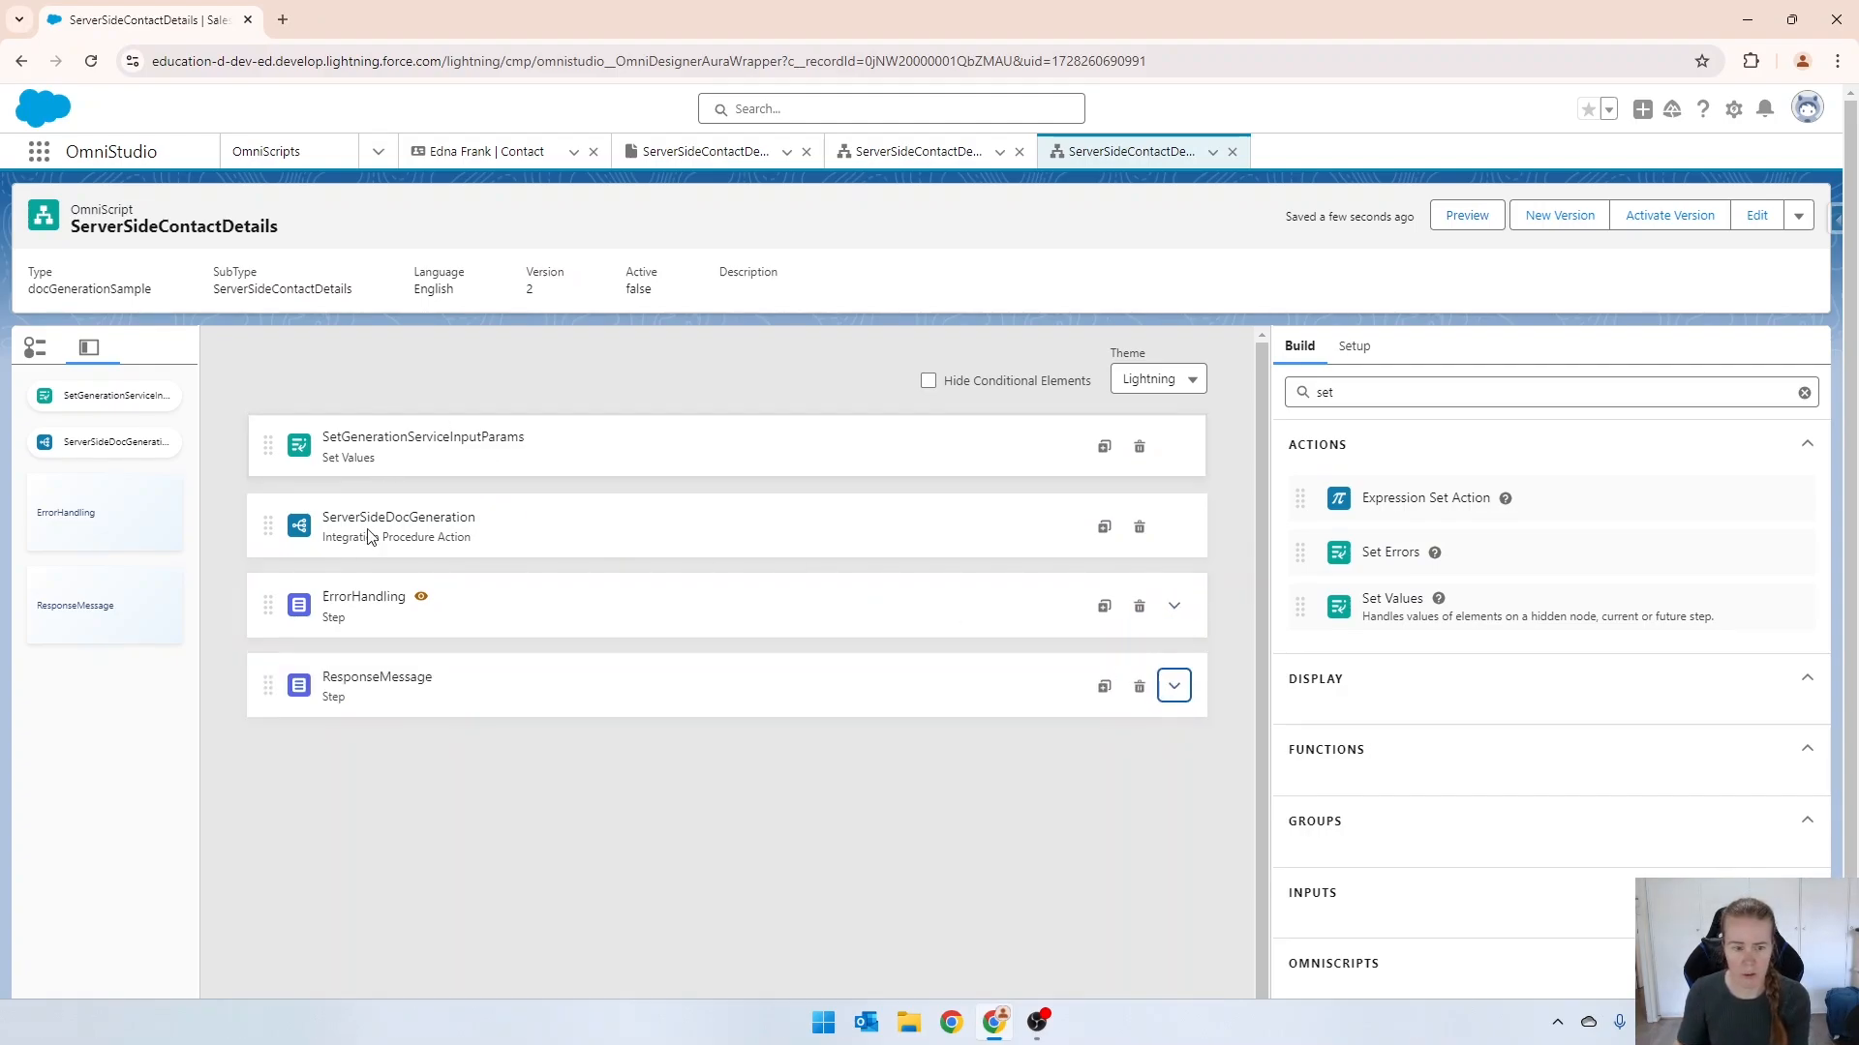
Review the SetGenerationServiceInputParams values and set the title value in ServerSideDocGeneration's extra payload to %contactId%.
{"action": "left_click", "coordinate": [390, 434]}
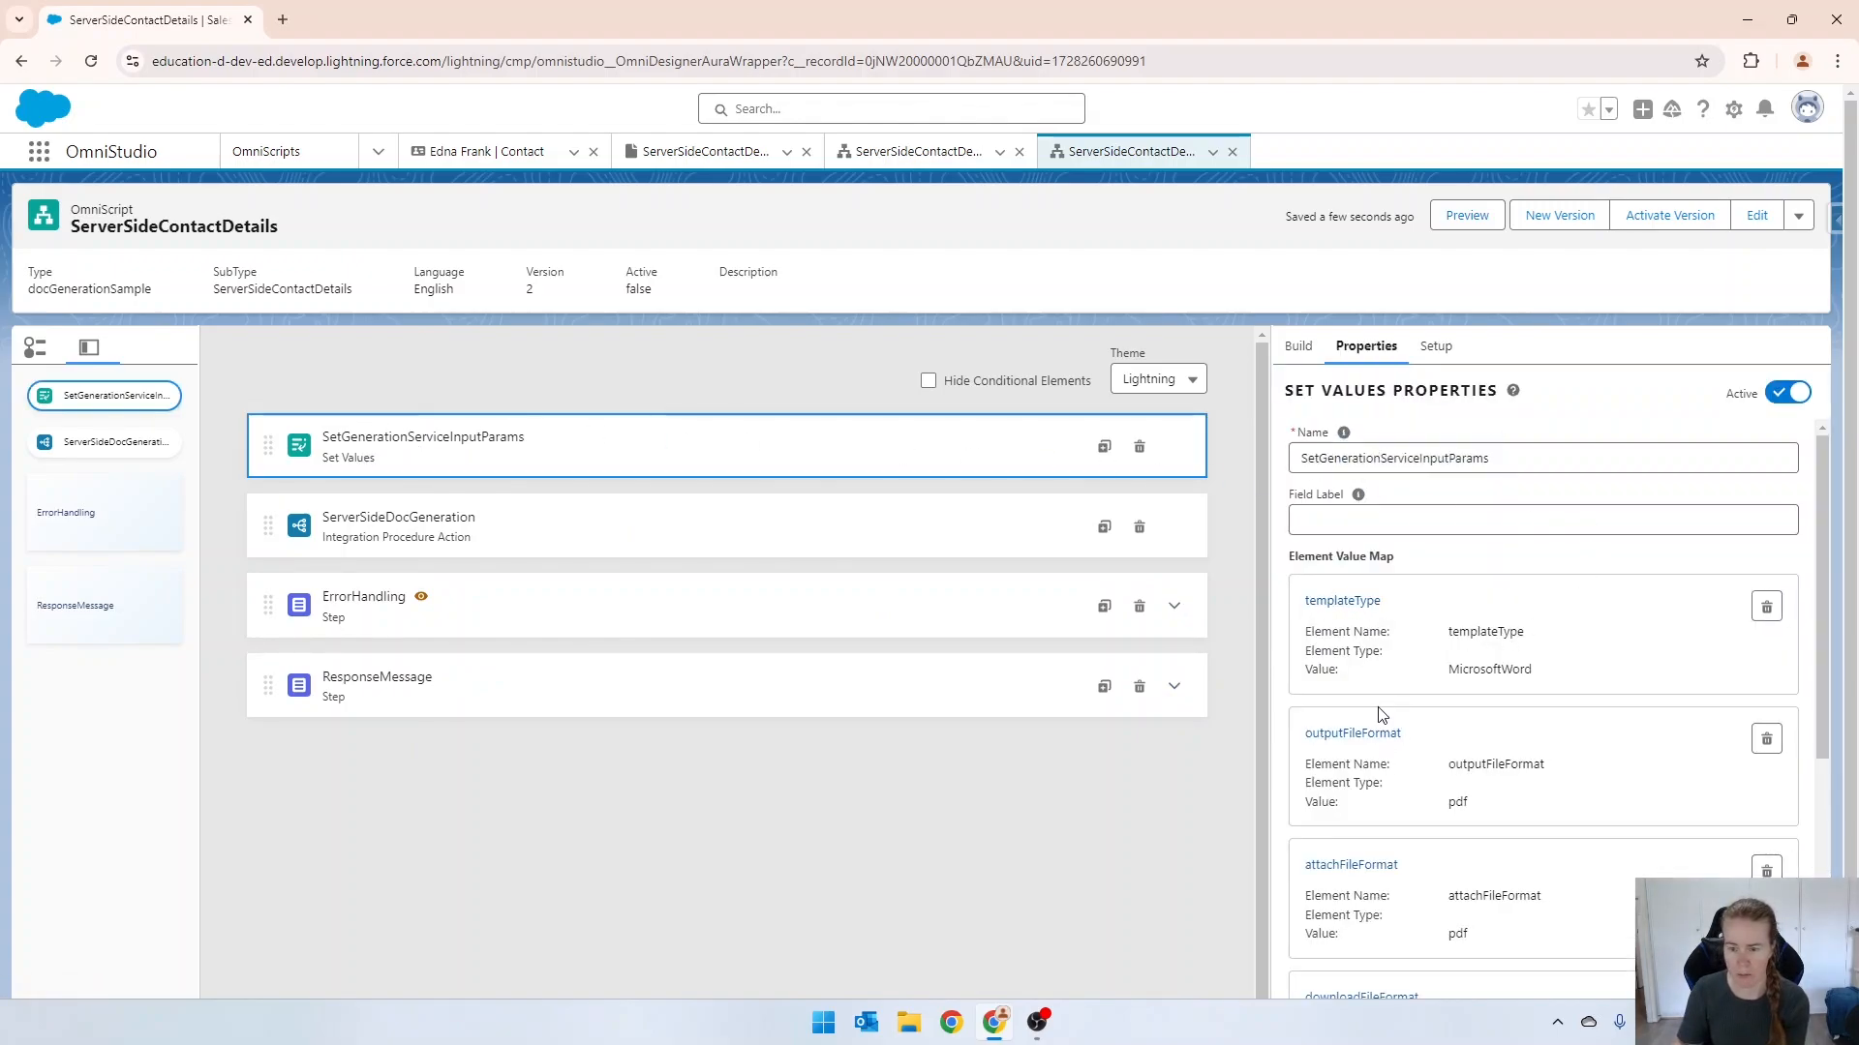
{"action": "scroll", "coordinate": [1419, 756], "scroll_direction": "down", "scroll_amount": 4}
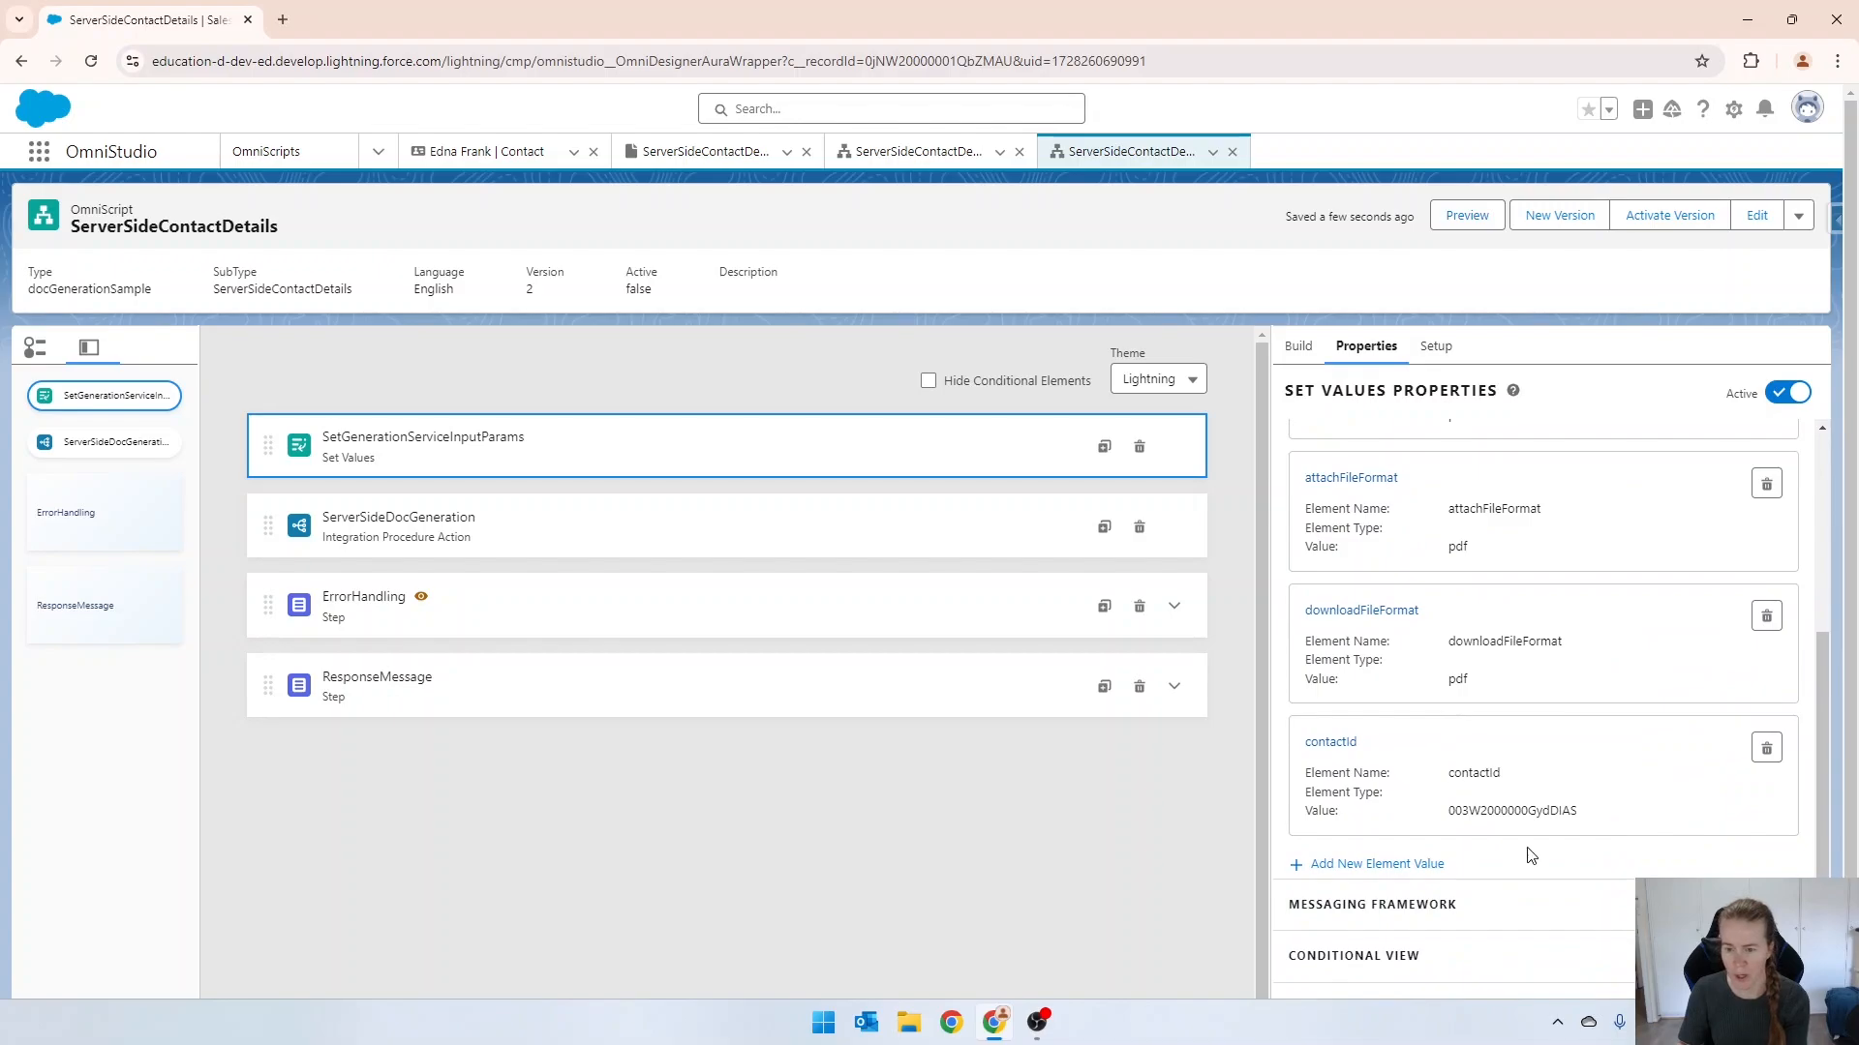
{"action": "left_click", "coordinate": [445, 538]}
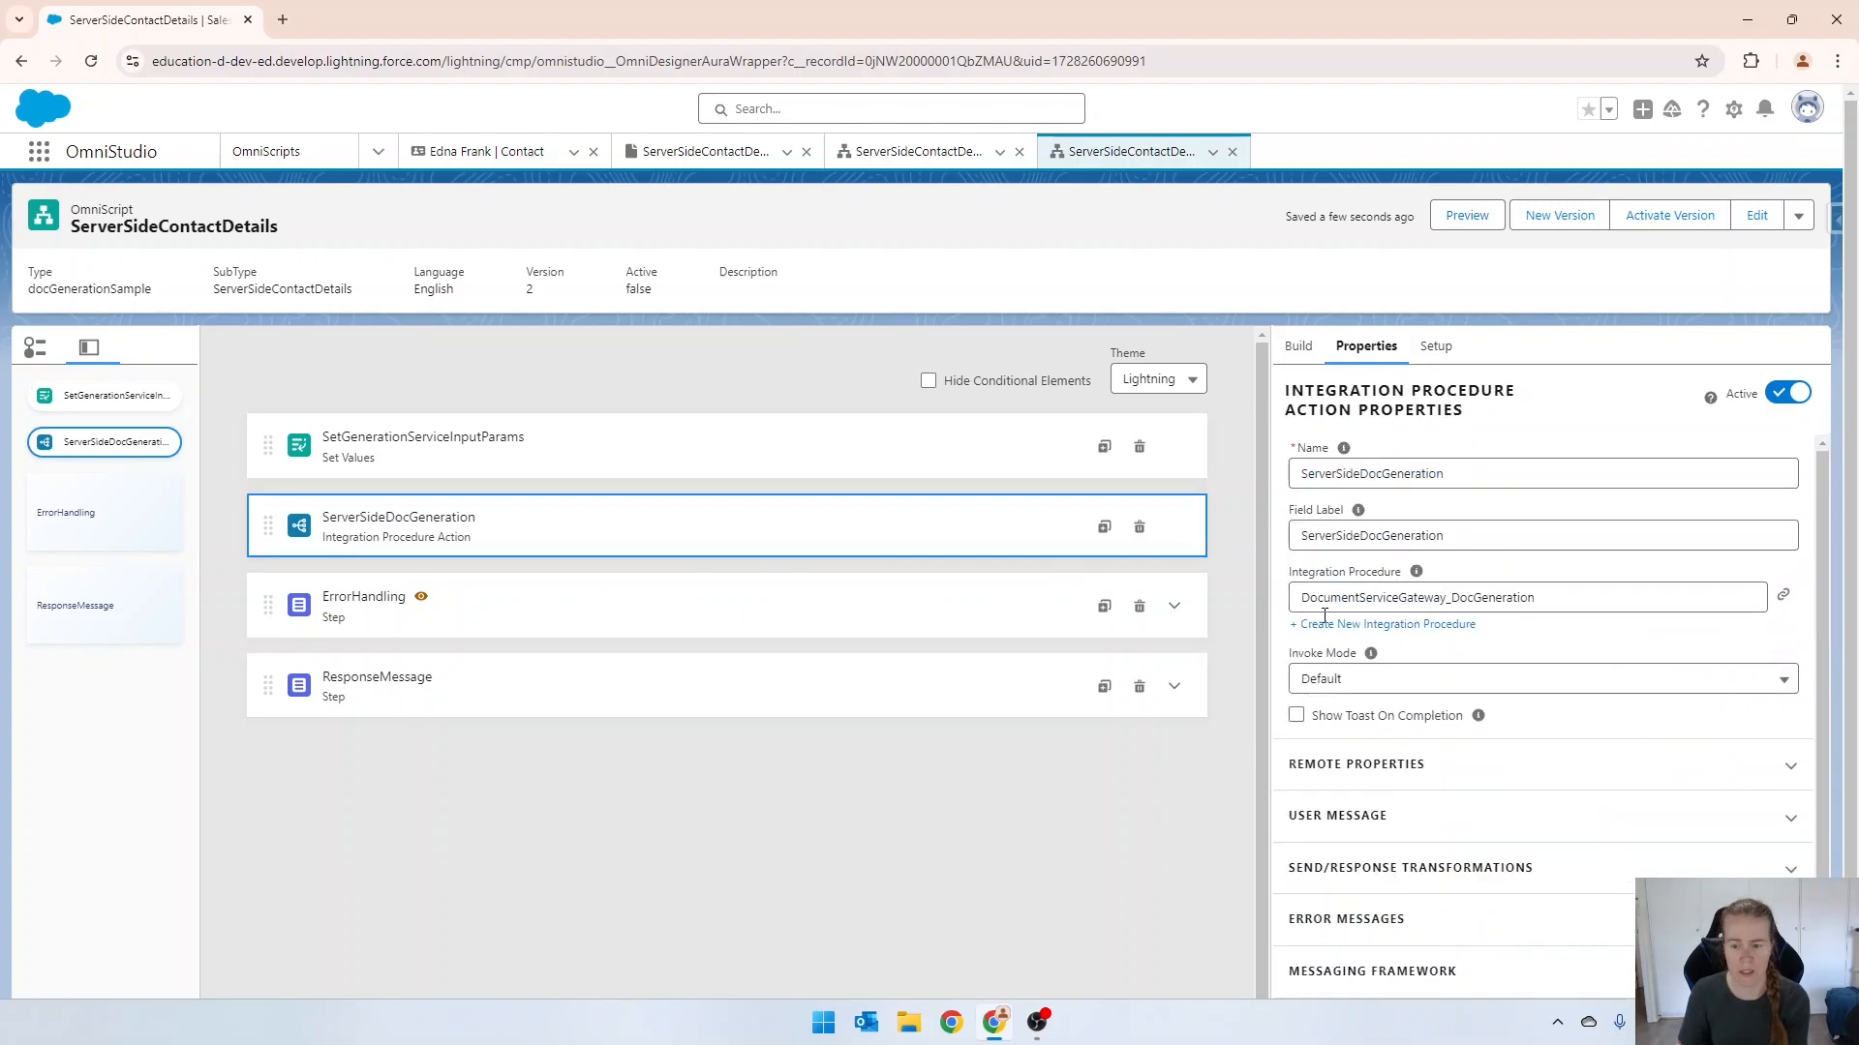
{"action": "scroll", "coordinate": [1580, 634], "scroll_direction": "down", "scroll_amount": 1}
{"action": "left_click", "coordinate": [1481, 663]}
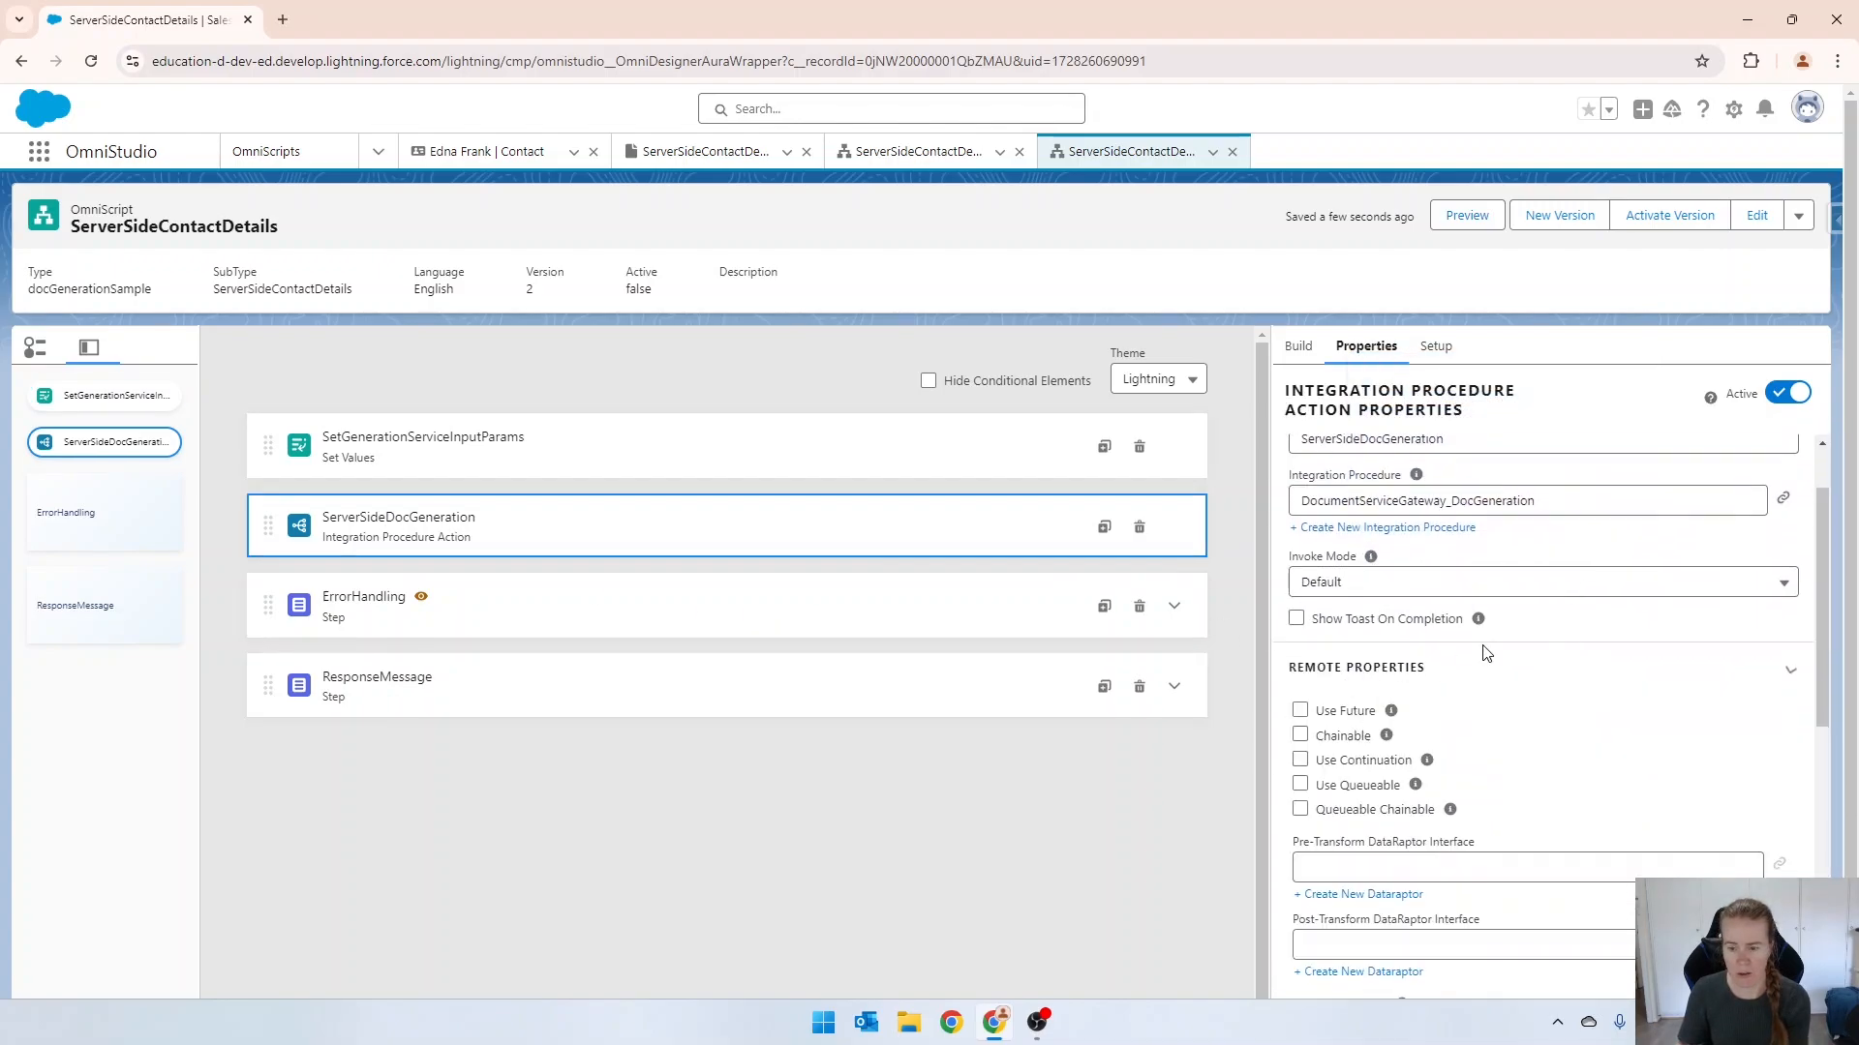
{"action": "scroll", "coordinate": [1546, 641], "scroll_direction": "down", "scroll_amount": 5}
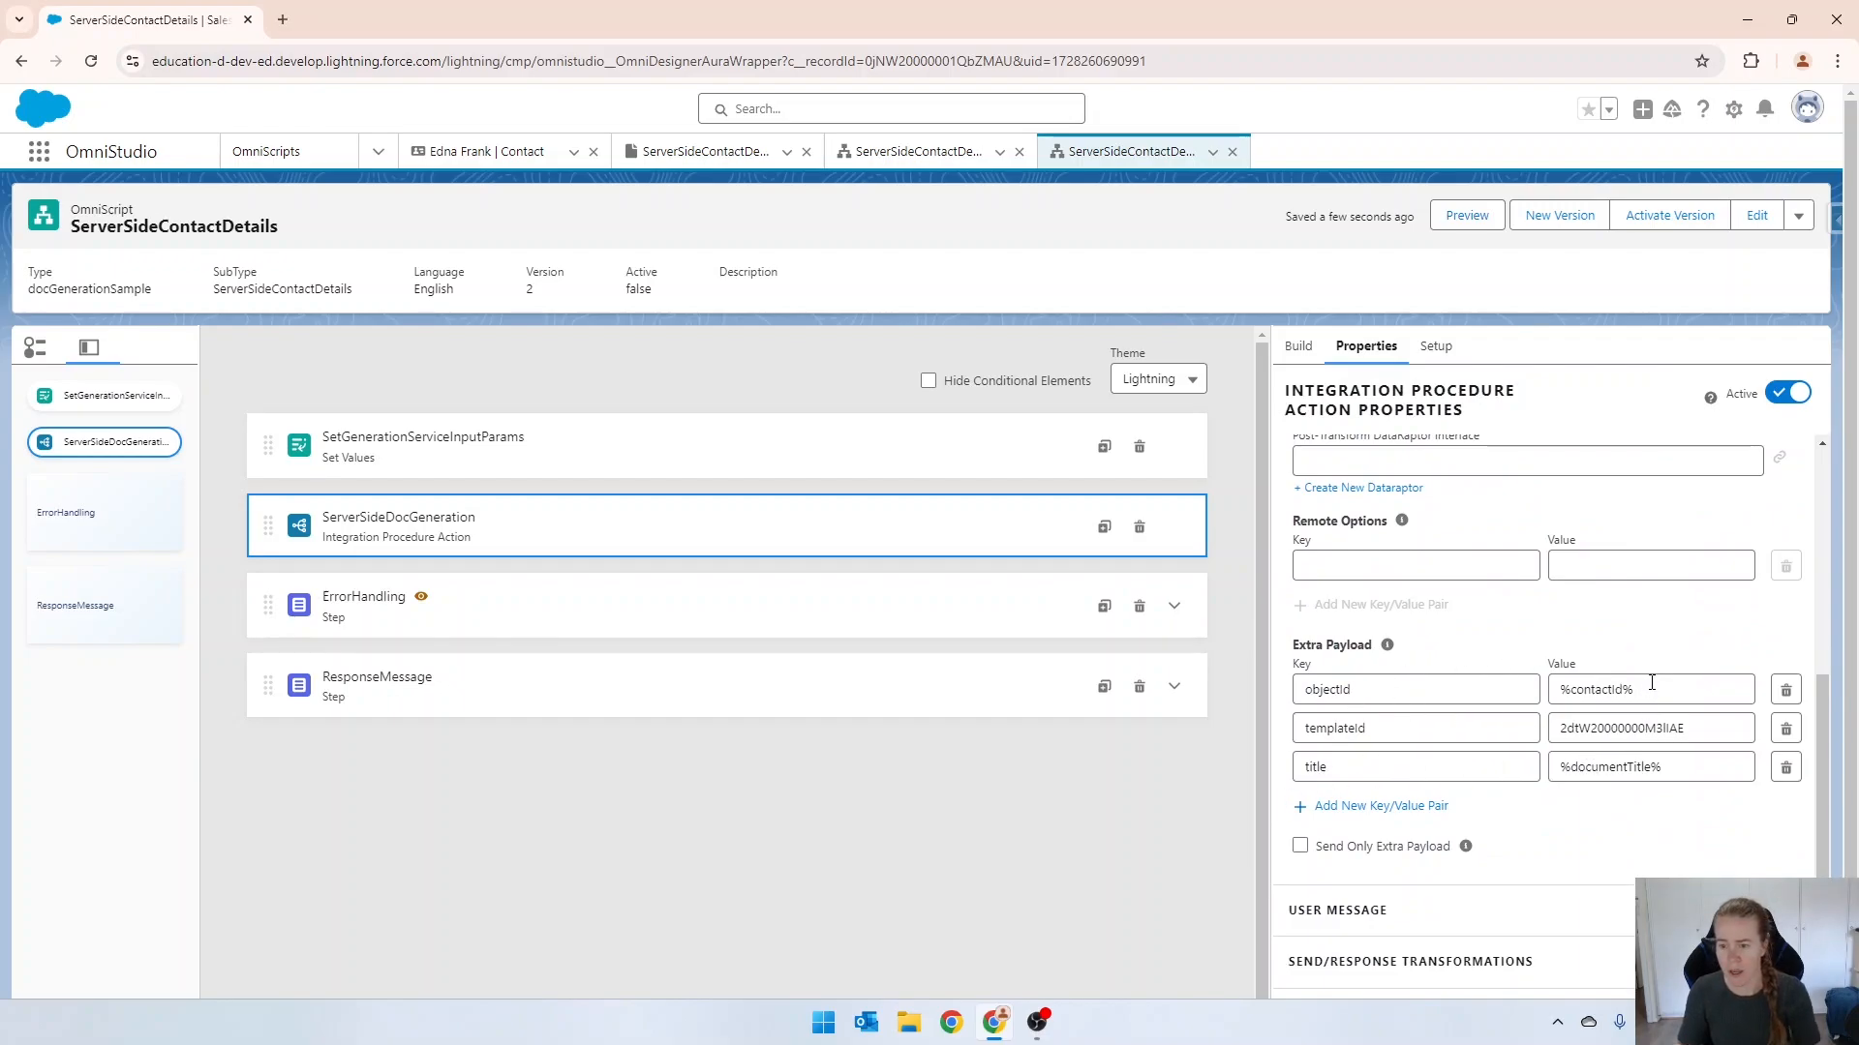
{"action": "left_click_drag", "start_coordinate": [1651, 682], "coordinate": [1522, 680]}
{"action": "key", "text": "ctrl+c"}
{"action": "left_click", "coordinate": [1569, 767]}
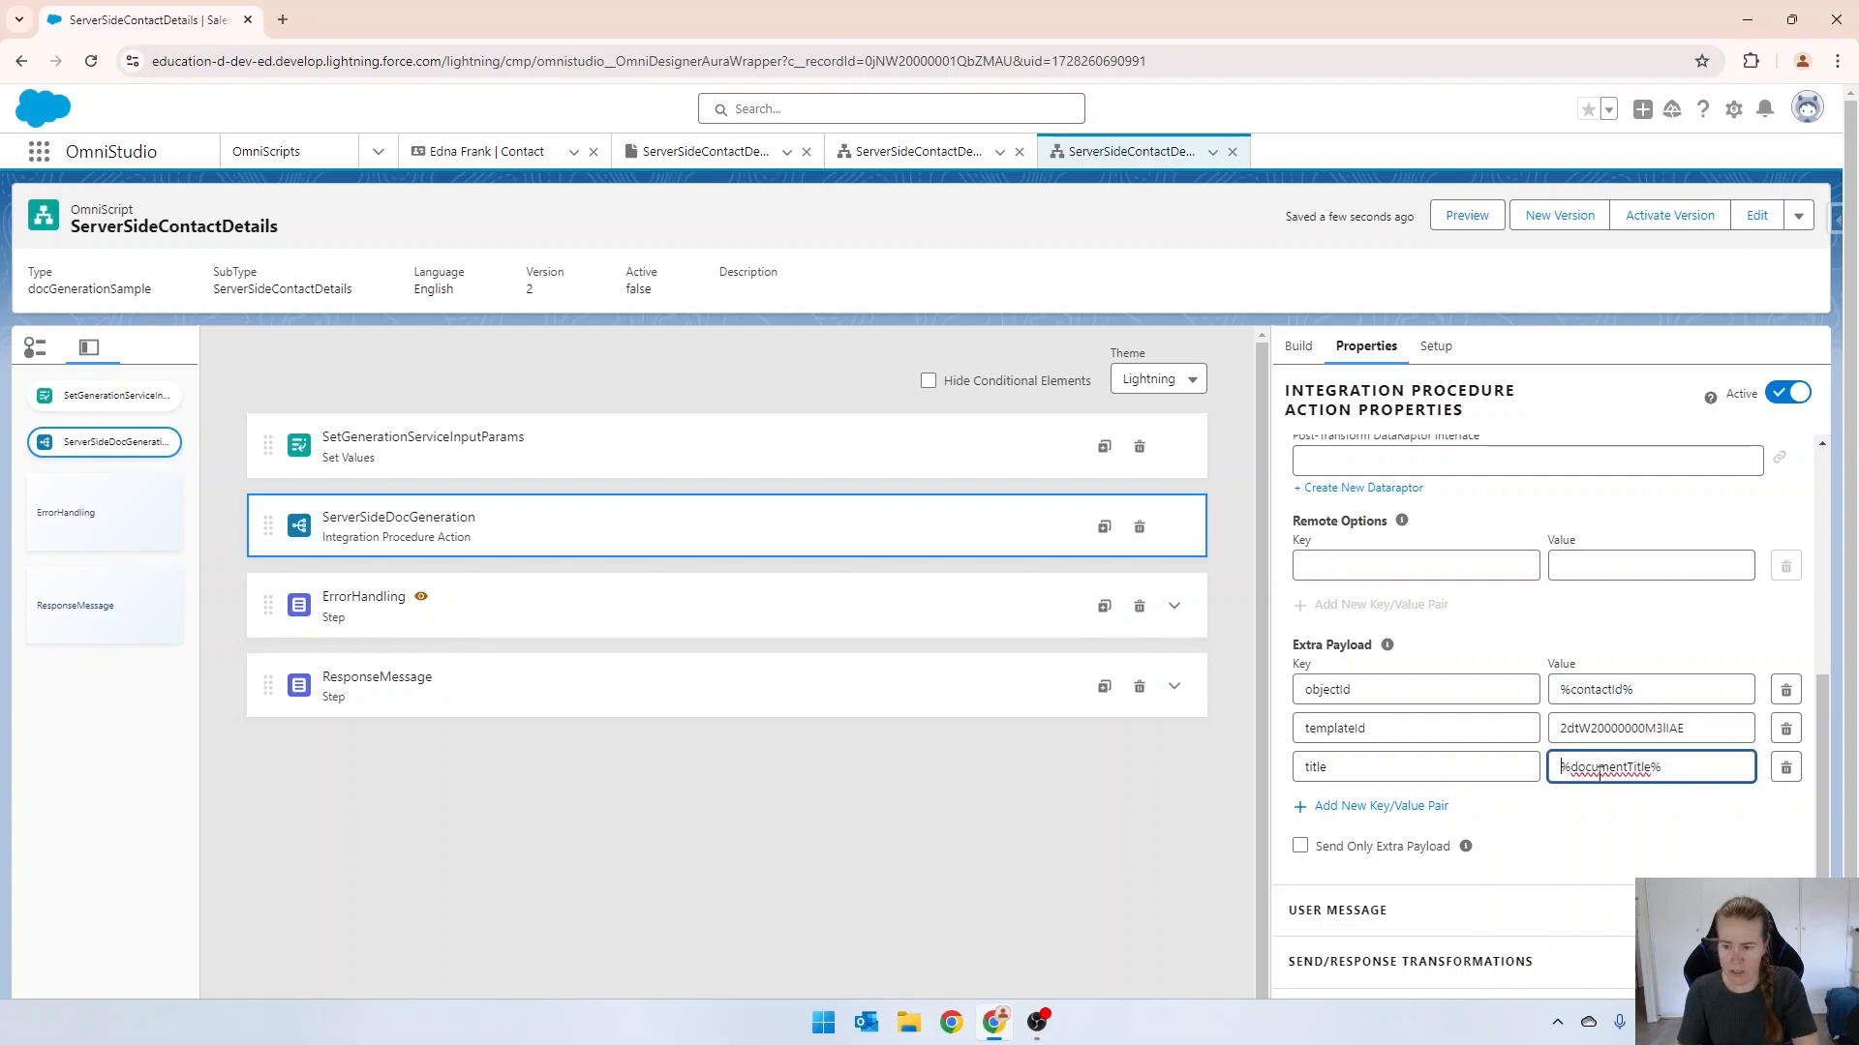
{"action": "key", "text": "ctrl+a"}
{"action": "key", "text": "ctrl+v"}
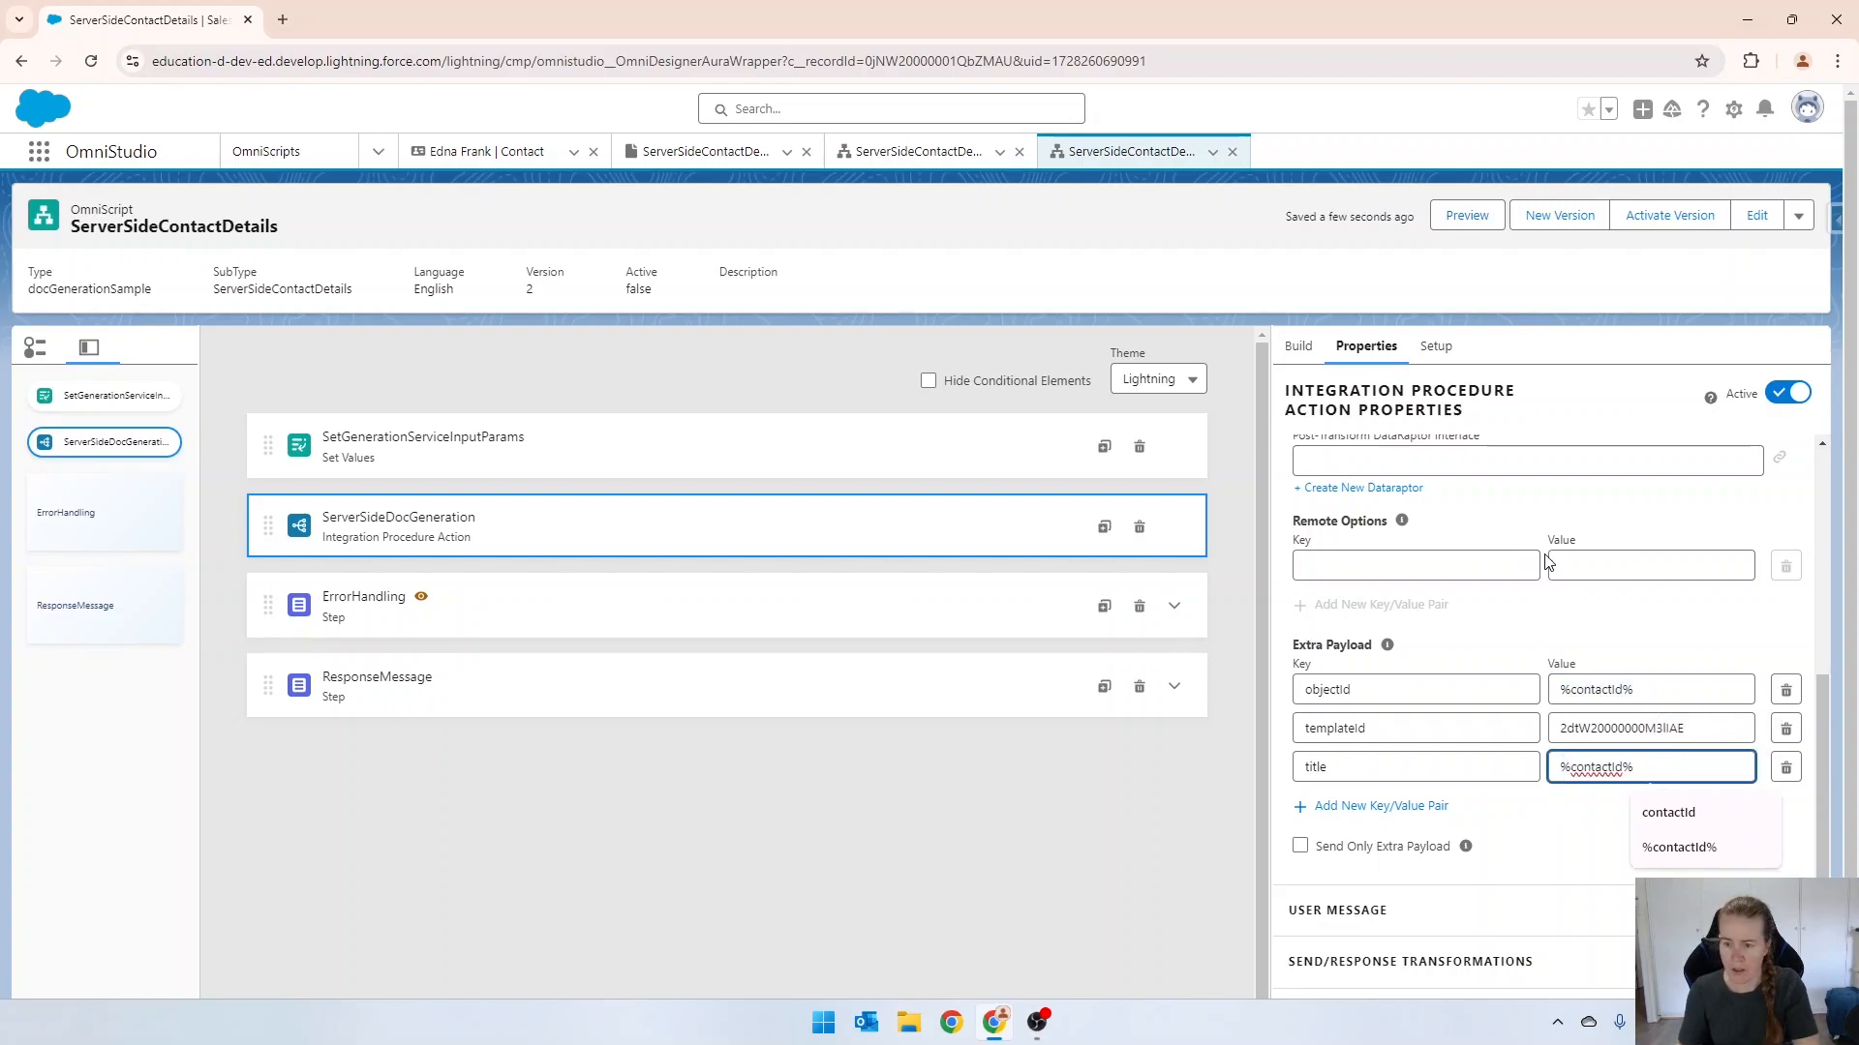
{"action": "left_click", "coordinate": [1539, 501]}
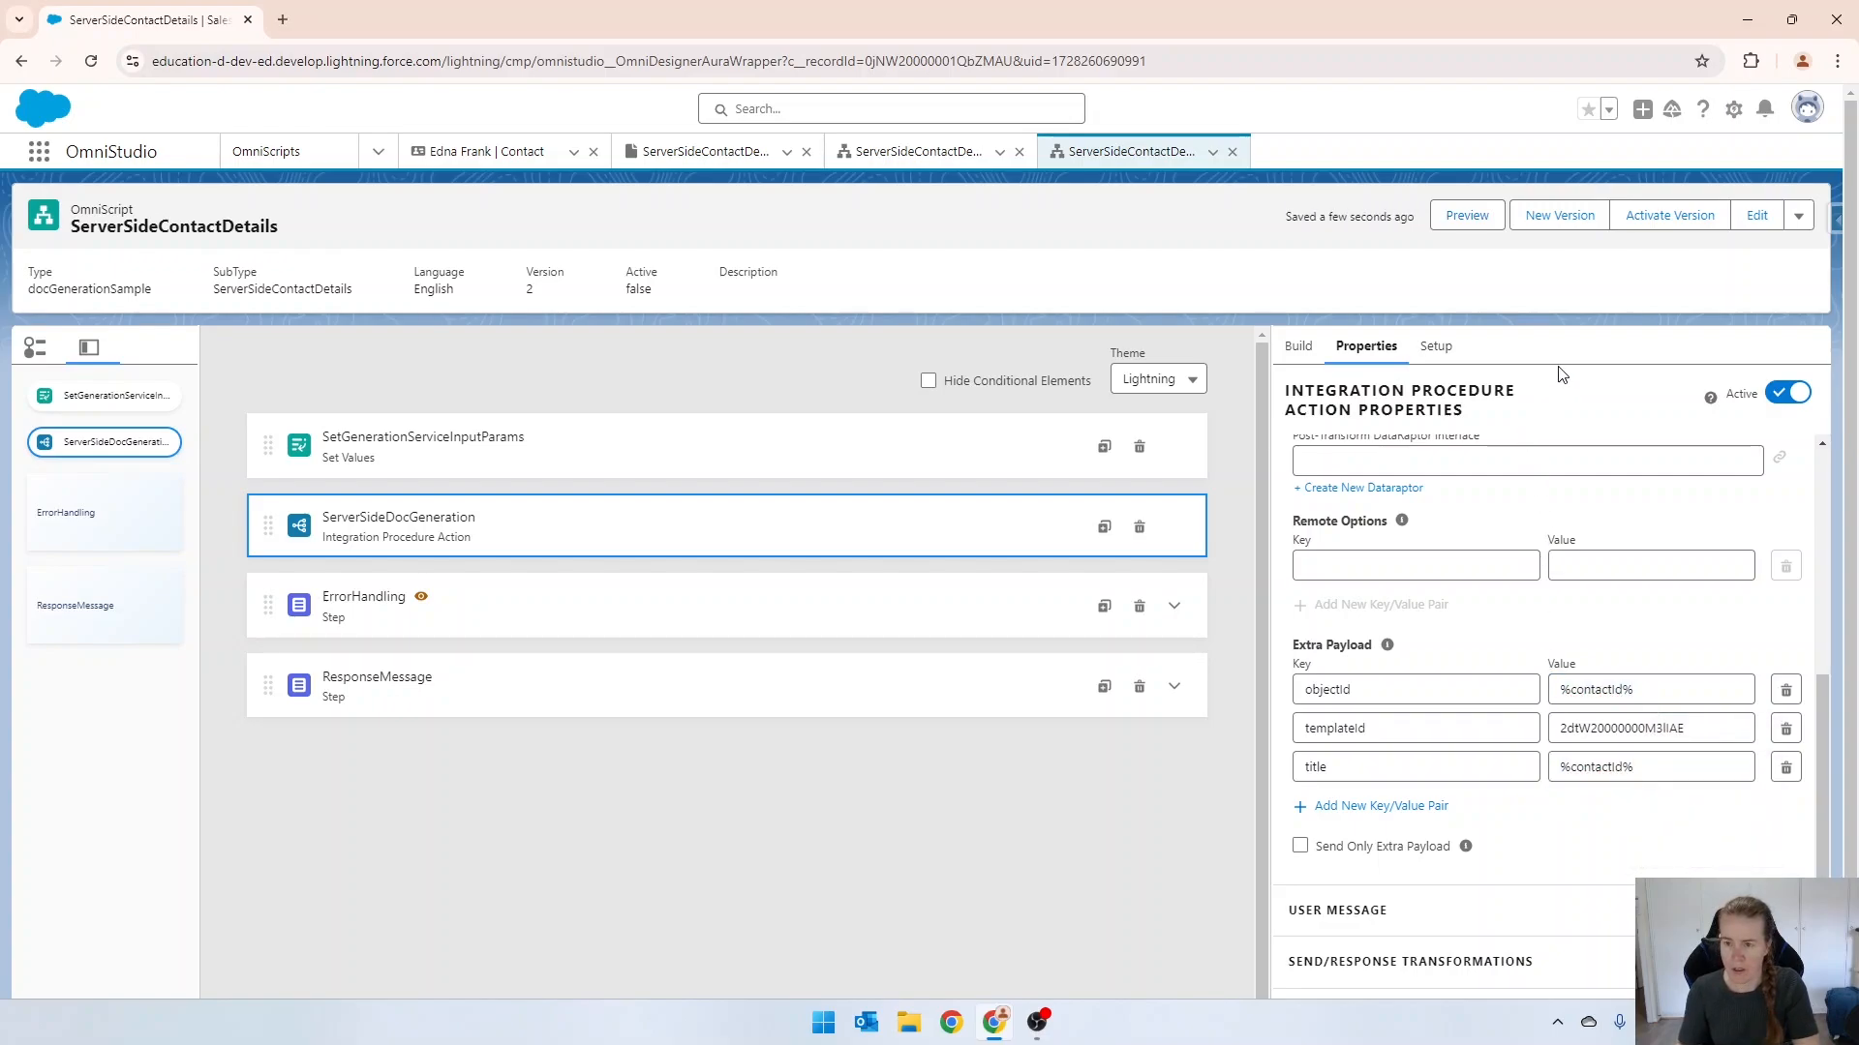
Activate version 2 of the ServerSideContactDetails OmniScript and preview it.
{"action": "left_click", "coordinate": [1669, 221]}
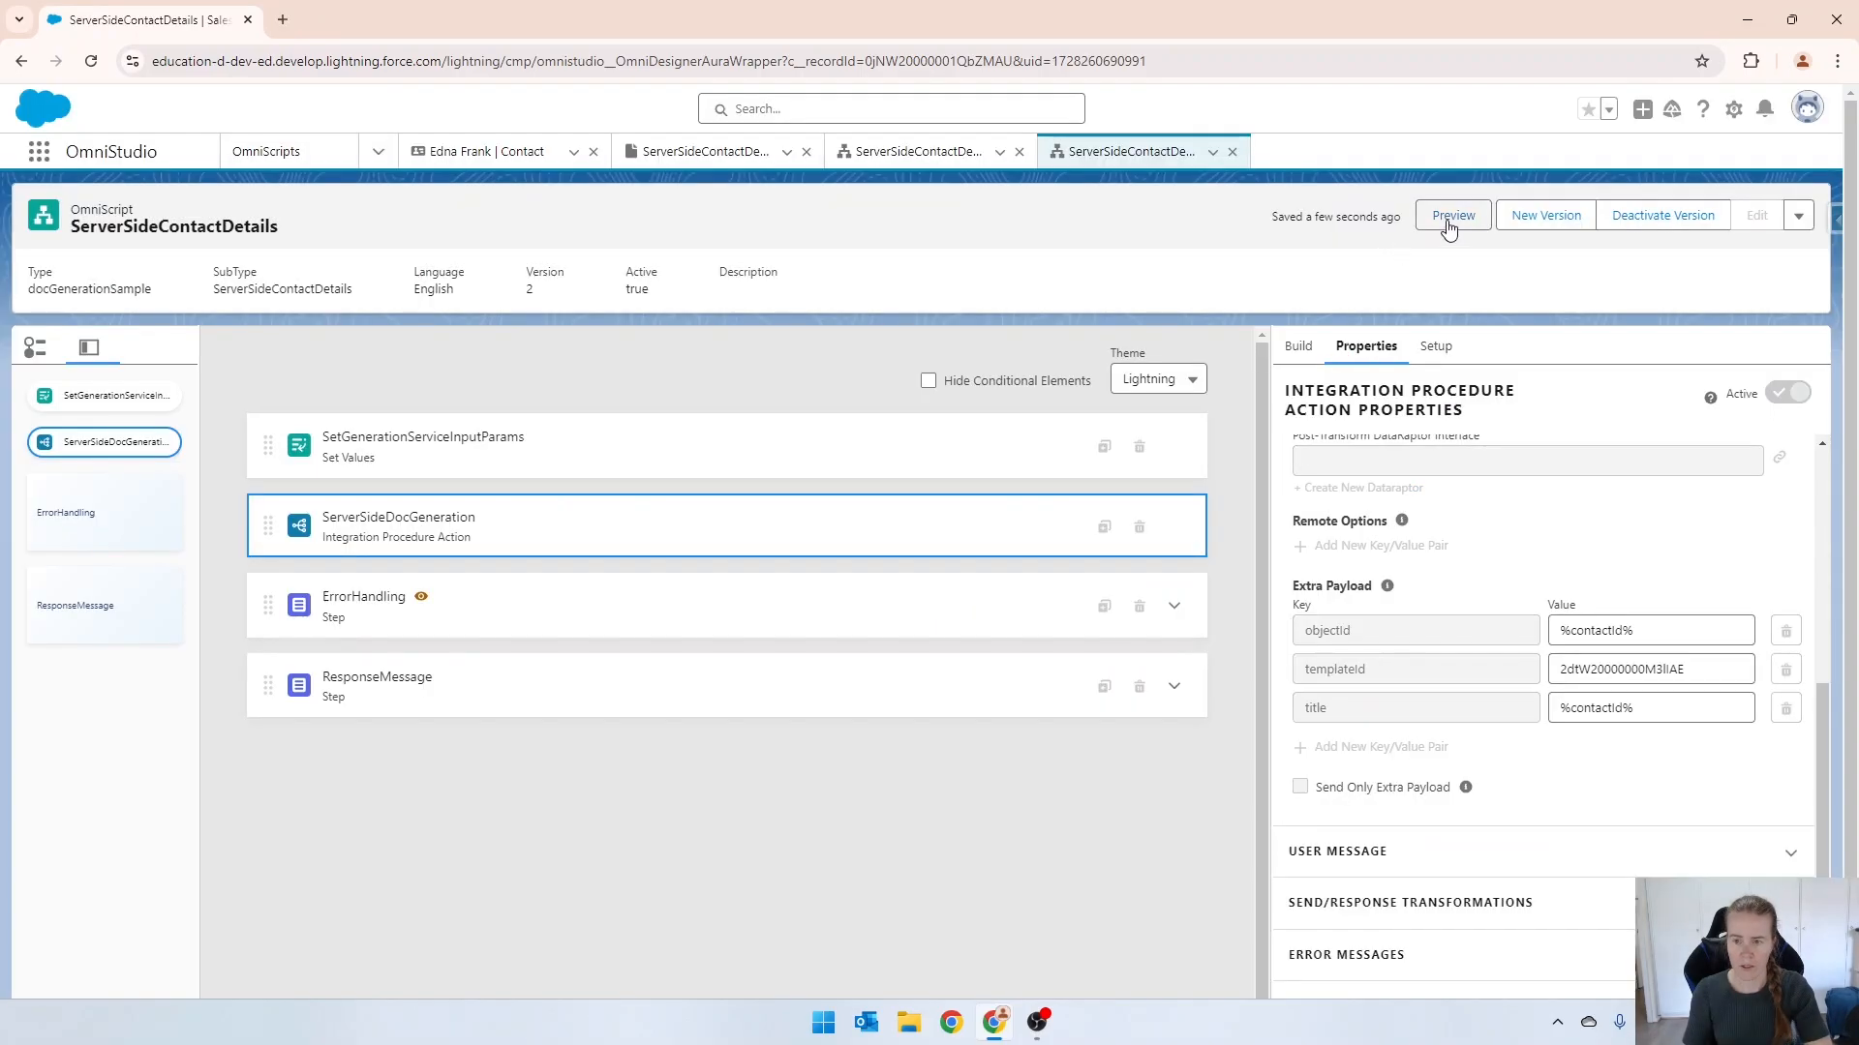
{"action": "left_click", "coordinate": [1449, 226]}
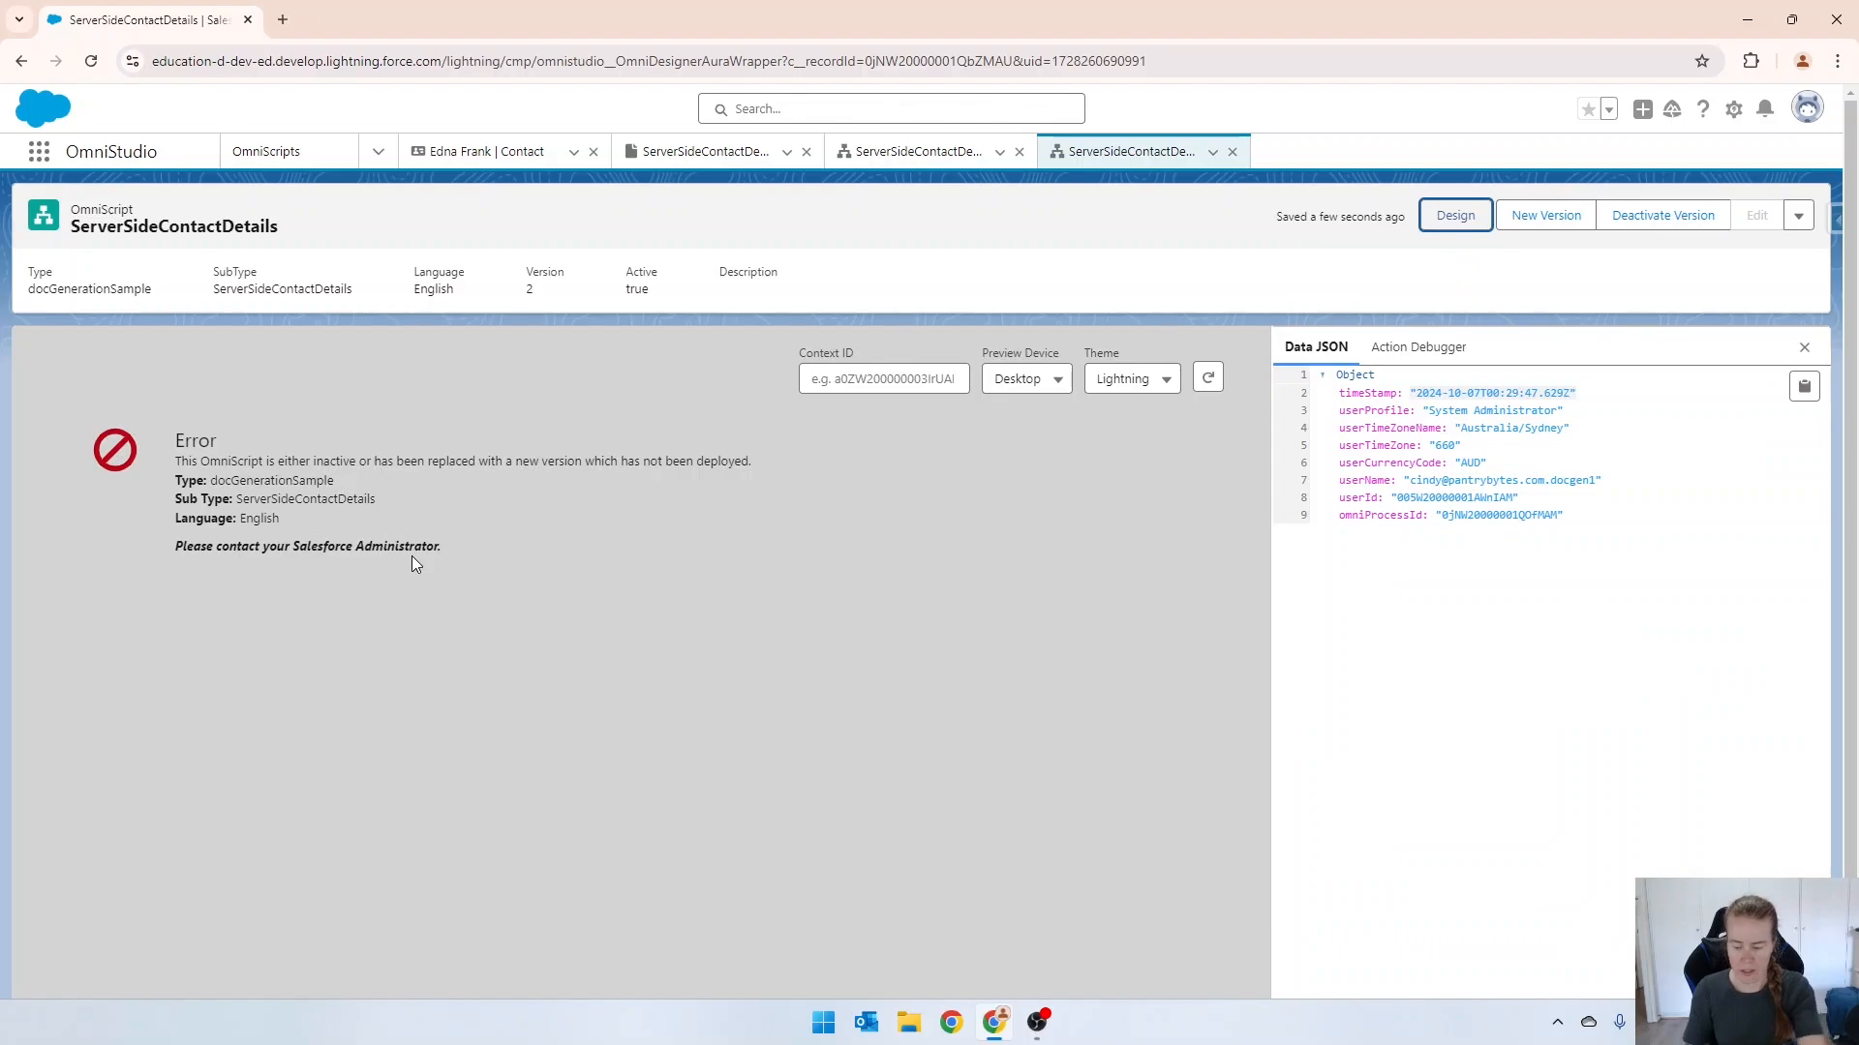
Empty the browser cache with a hard reload of the page and preview the OmniScript again.
{"action": "key", "text": "F12"}
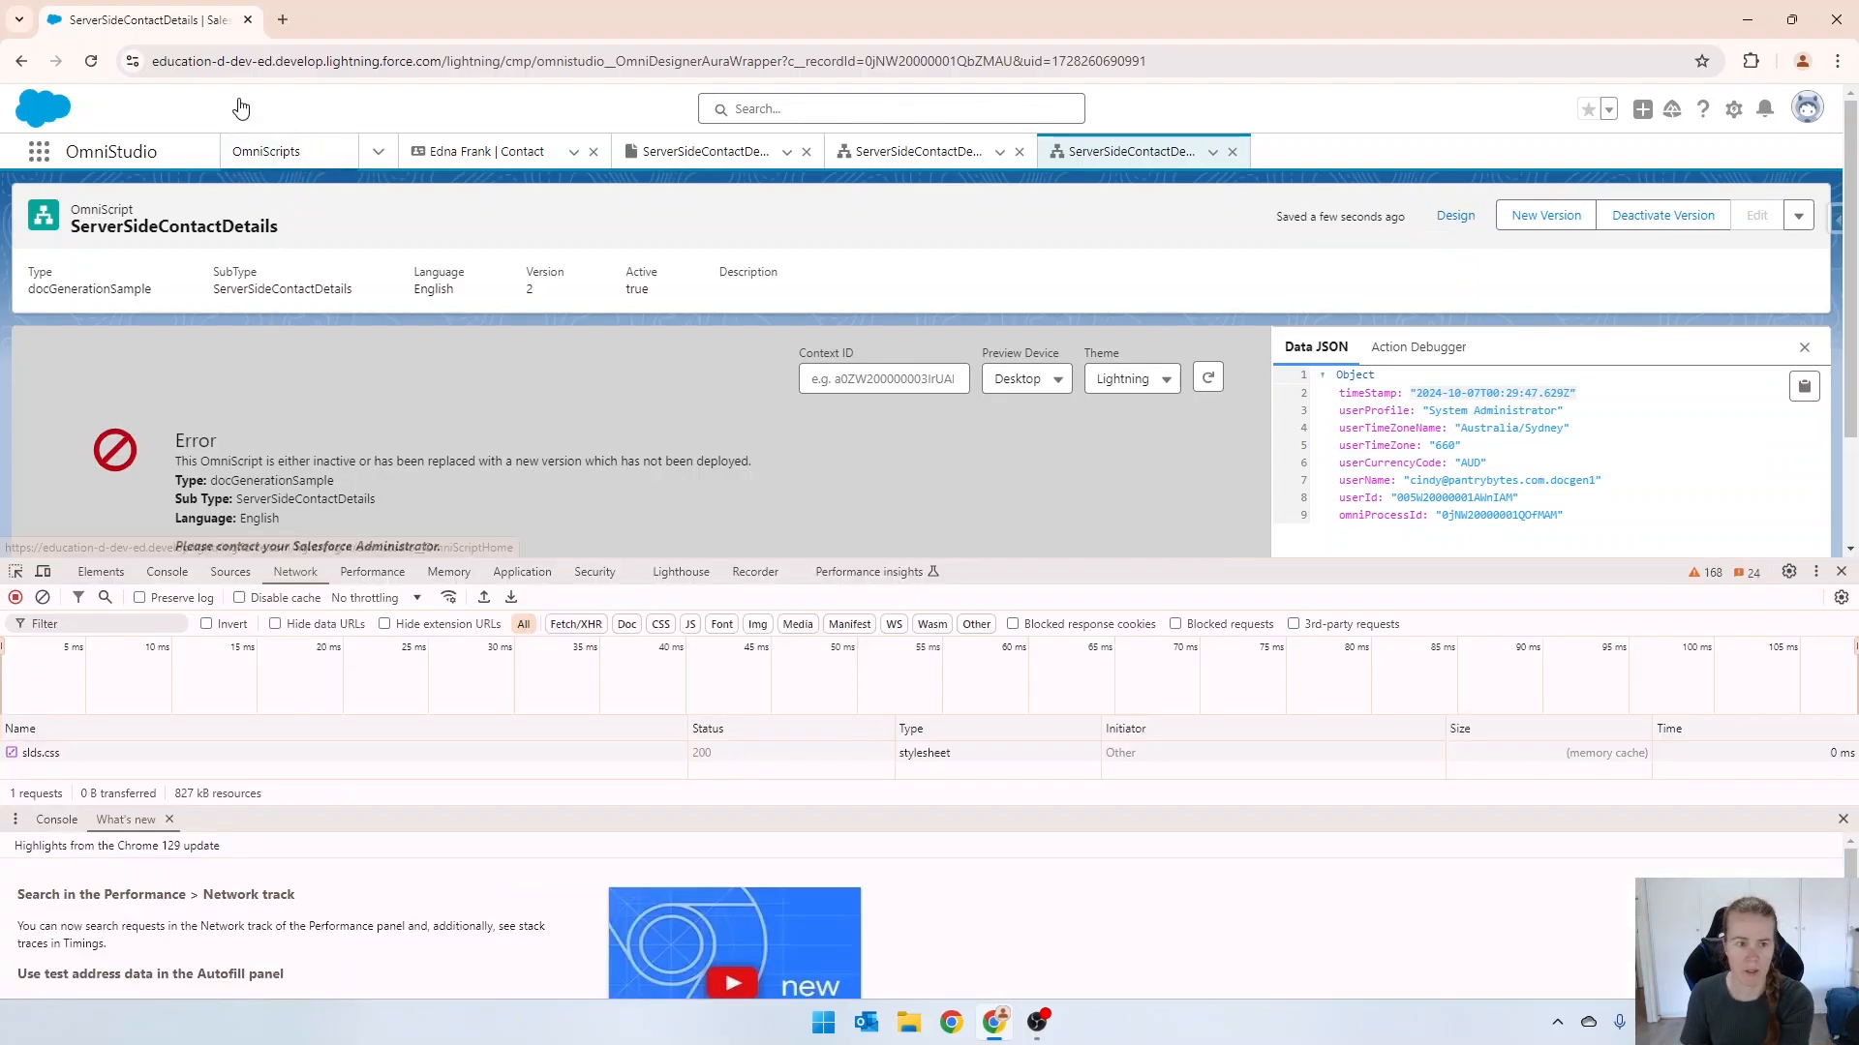
{"action": "right_click", "coordinate": [93, 62]}
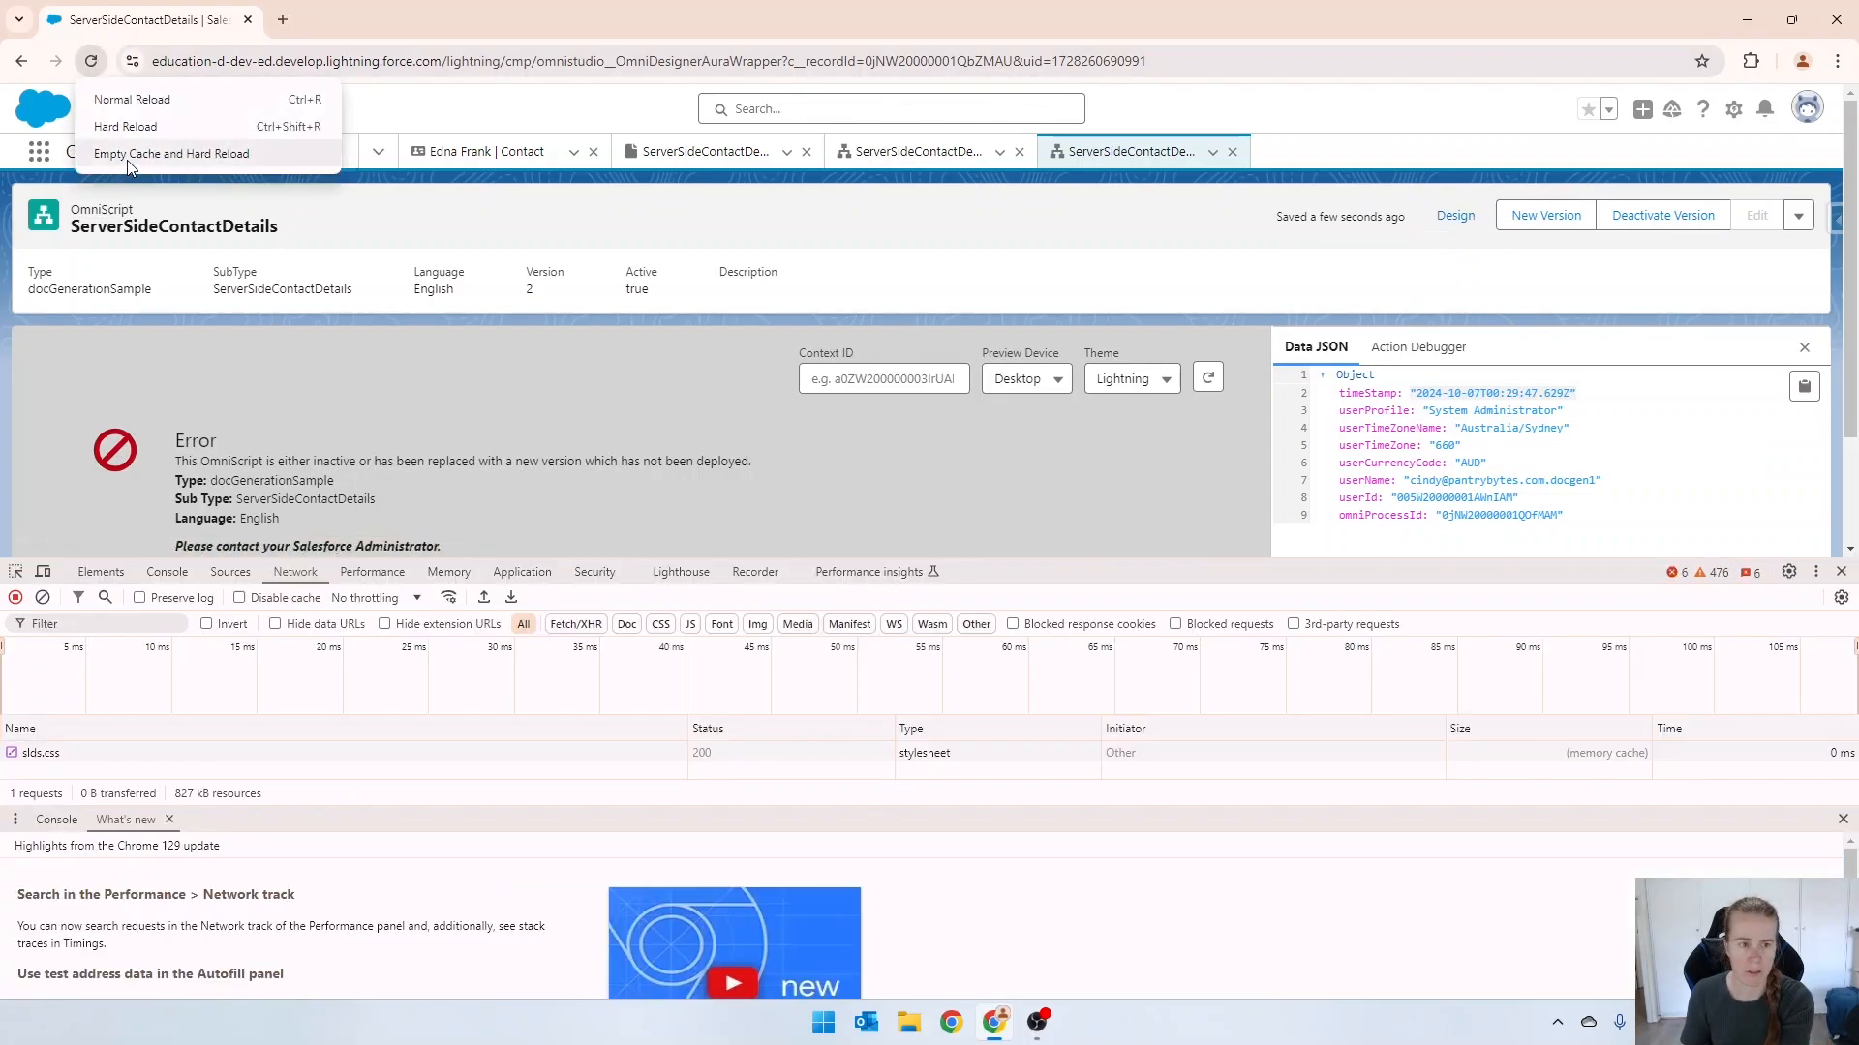
{"action": "left_click", "coordinate": [128, 160]}
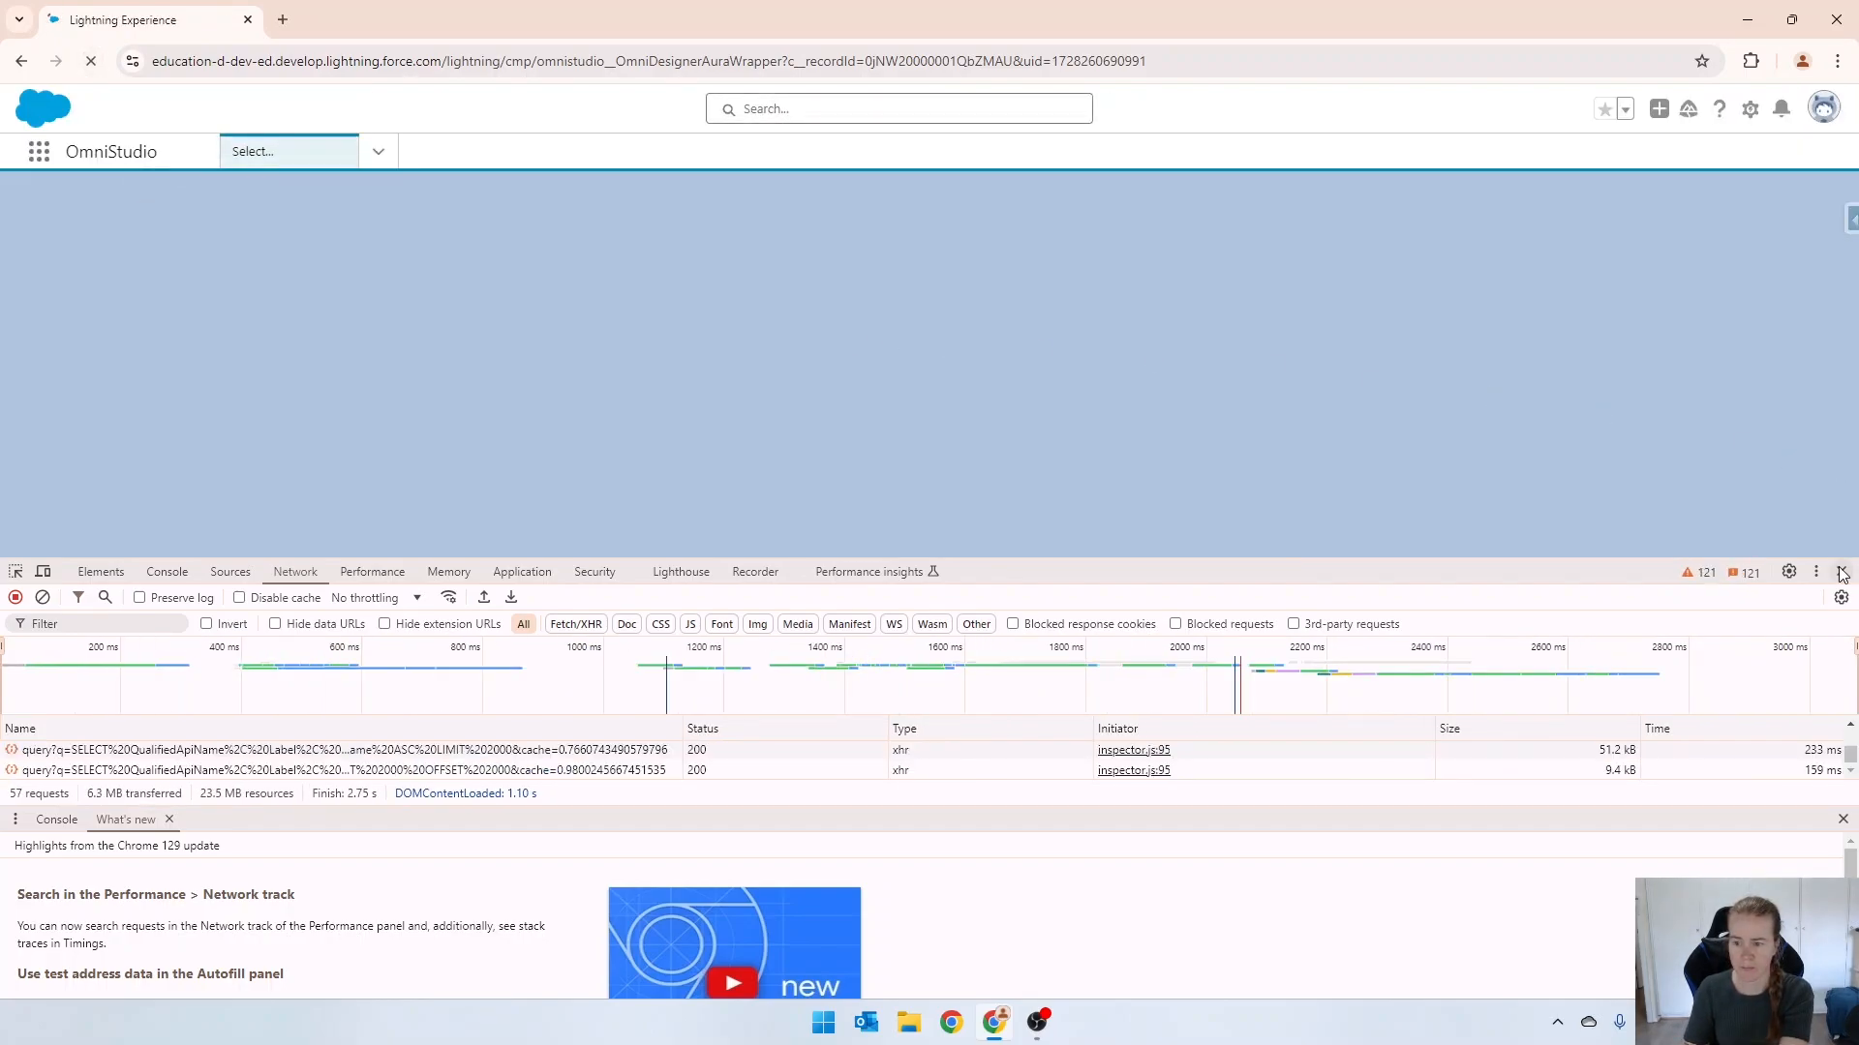
{"action": "key", "text": "F12"}
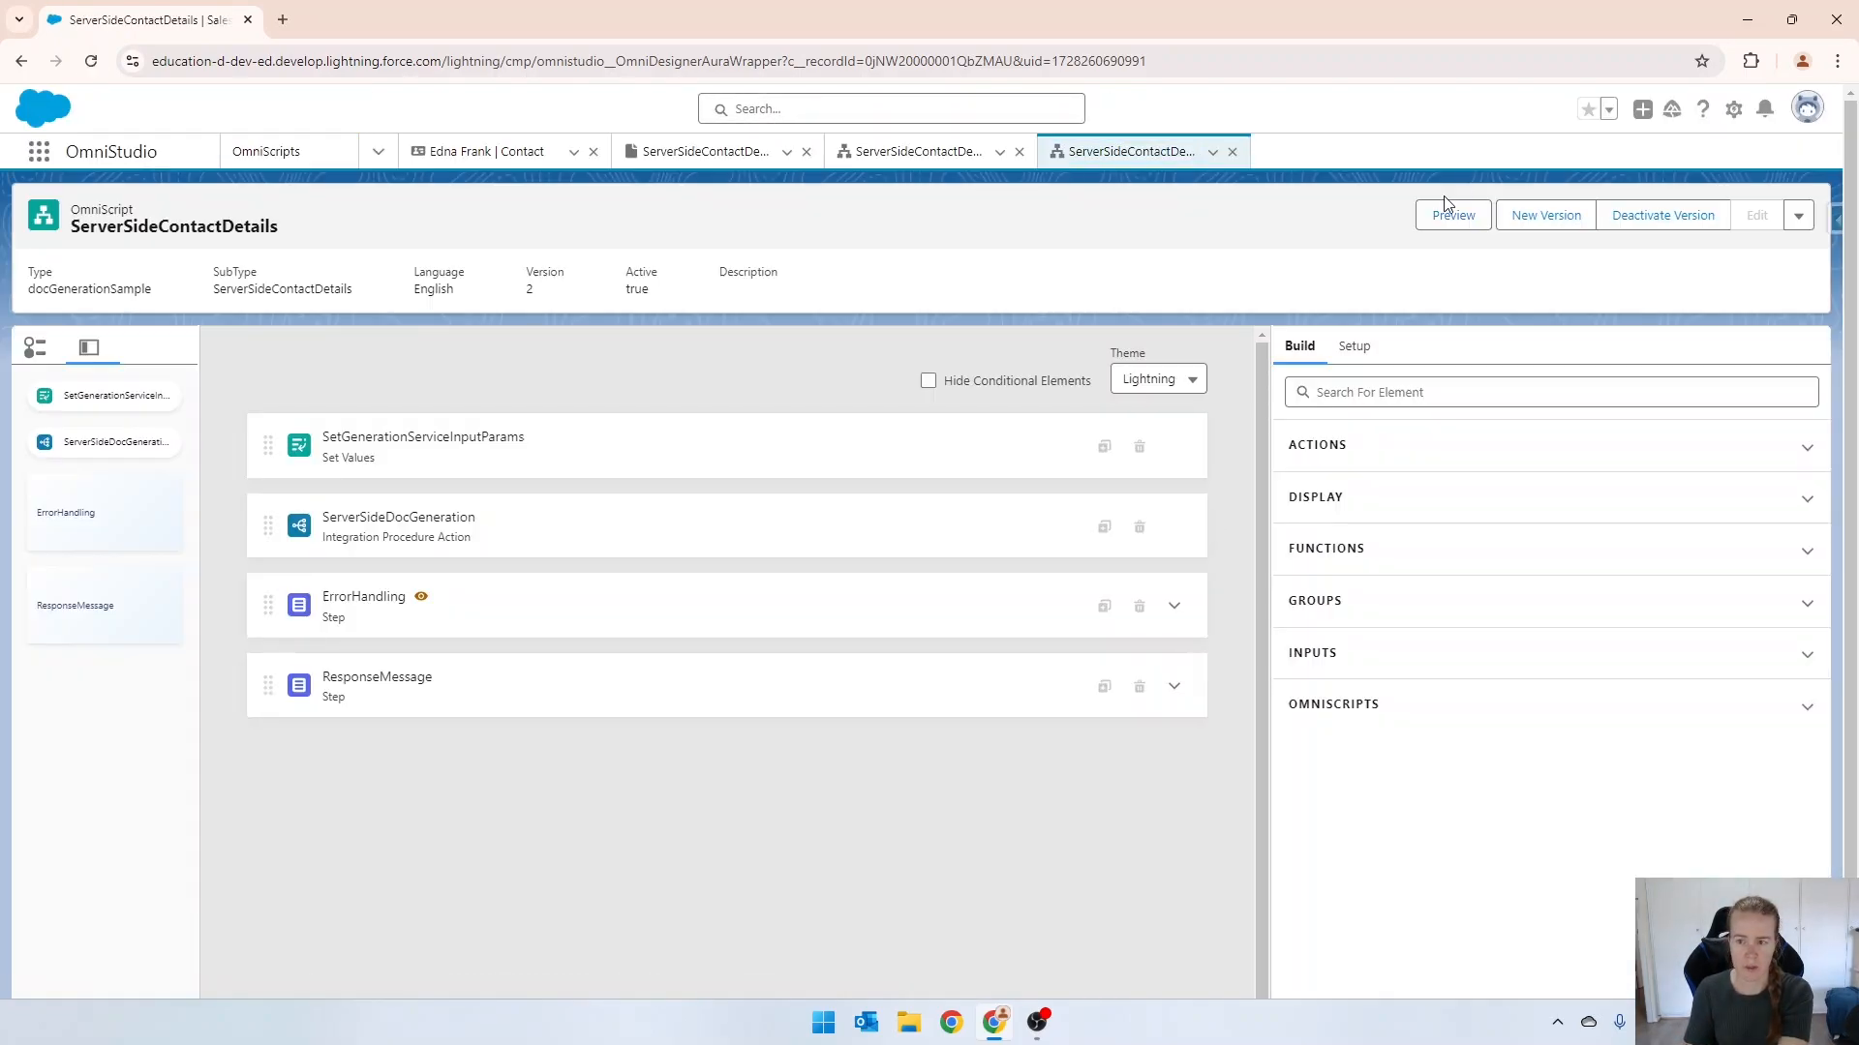
{"action": "left_click", "coordinate": [1450, 211]}
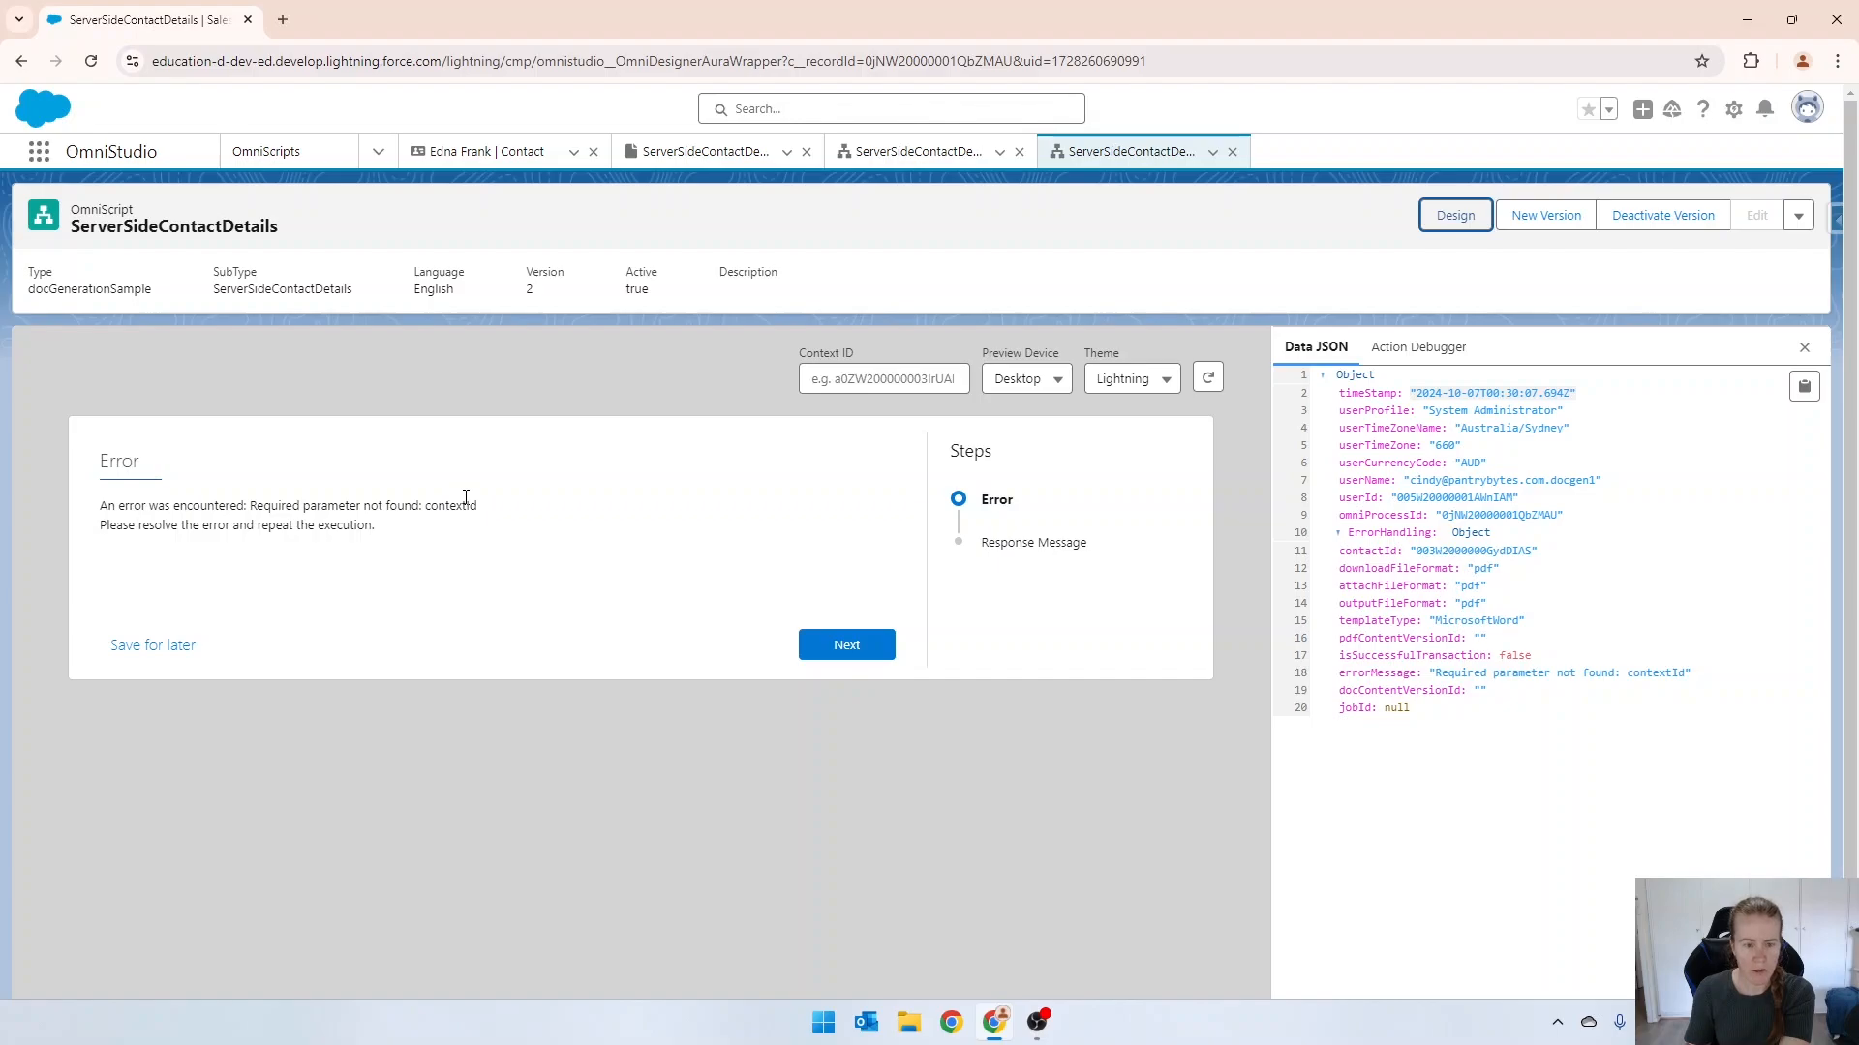
Examine the request data and response of the ServerSideDocGeneration action in the Action Debugger.
{"action": "left_click", "coordinate": [1412, 347]}
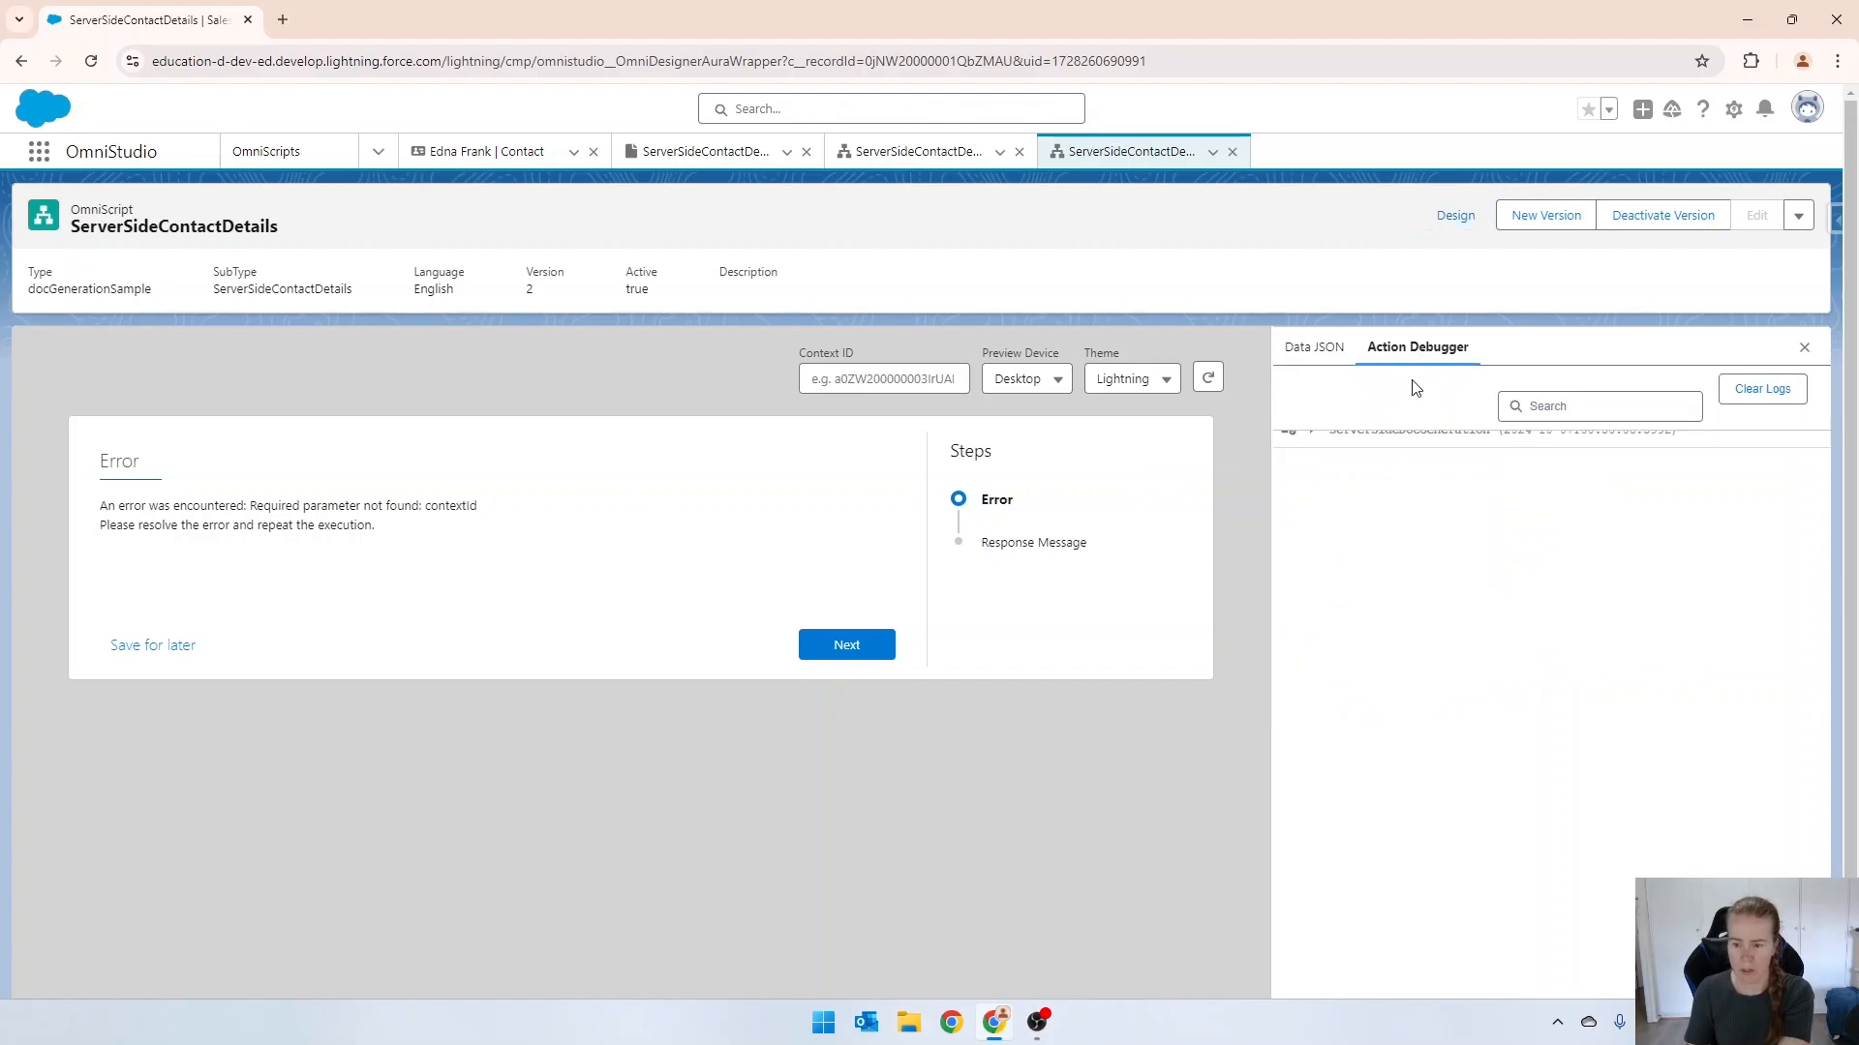
{"action": "left_click", "coordinate": [1312, 434]}
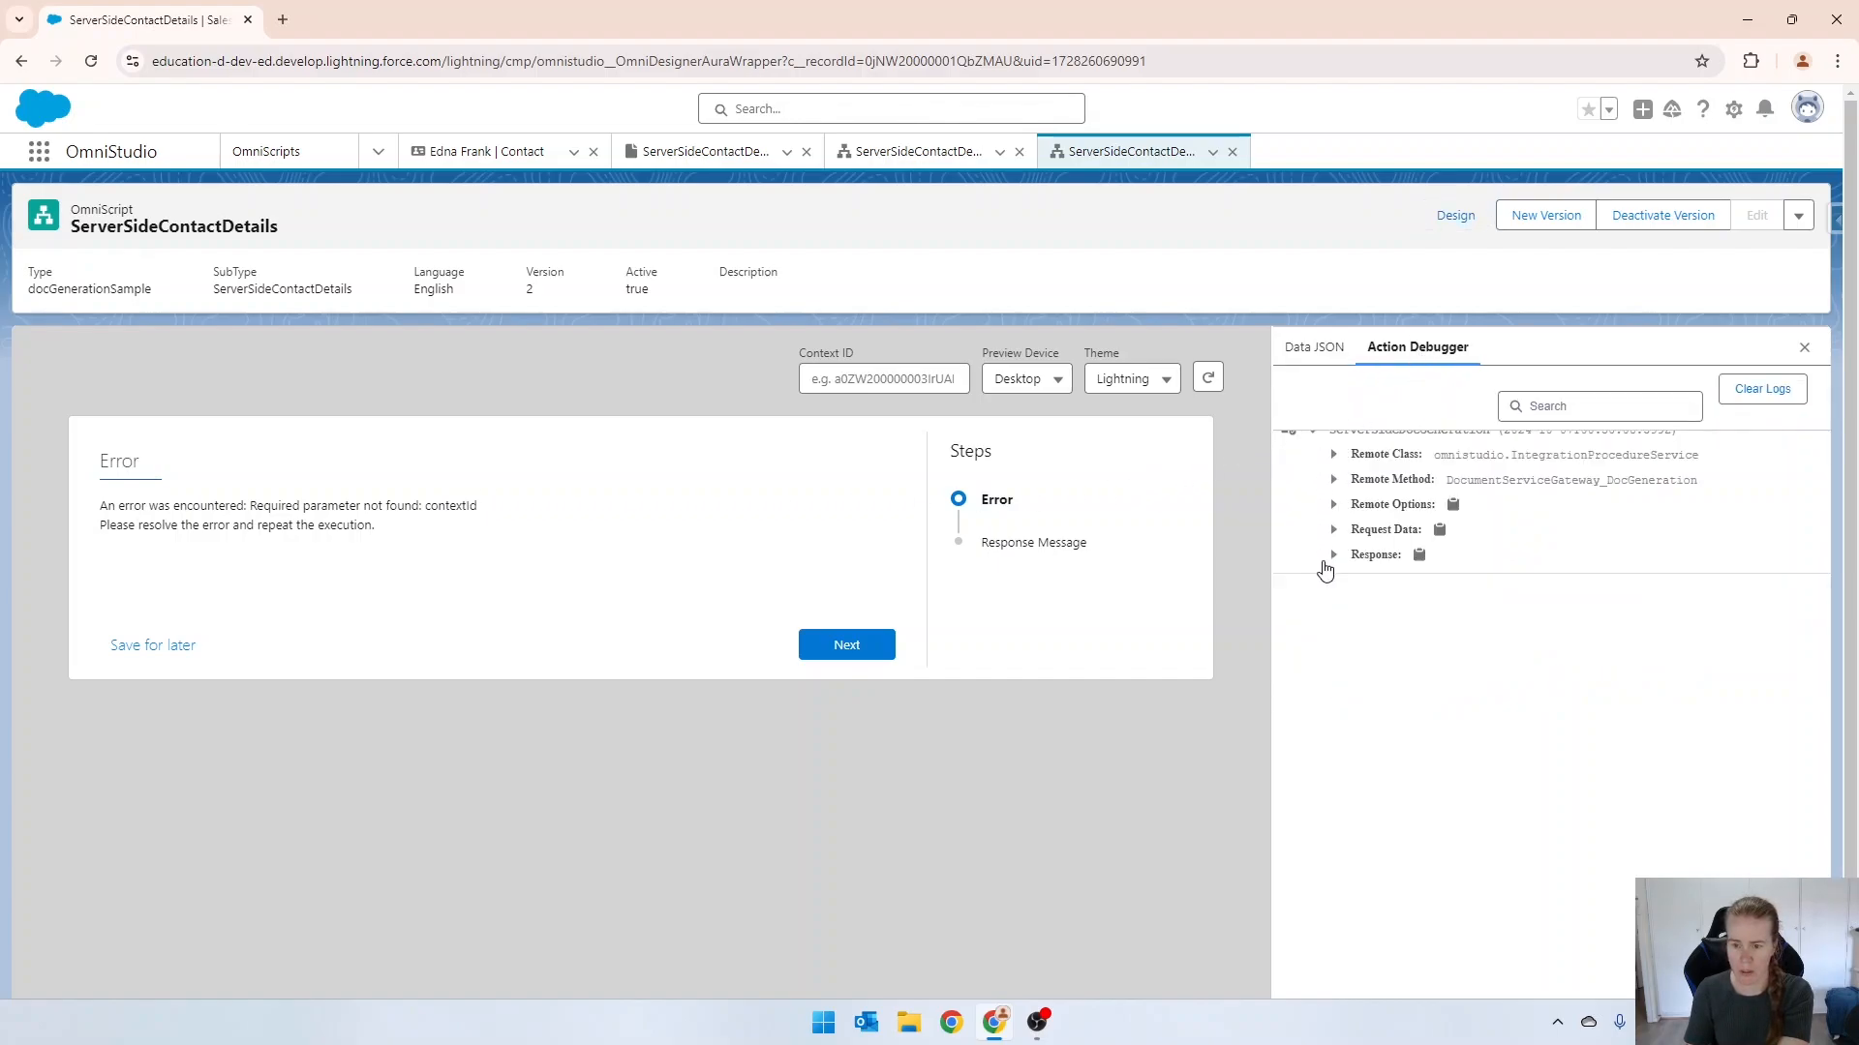
{"action": "left_click", "coordinate": [1333, 531]}
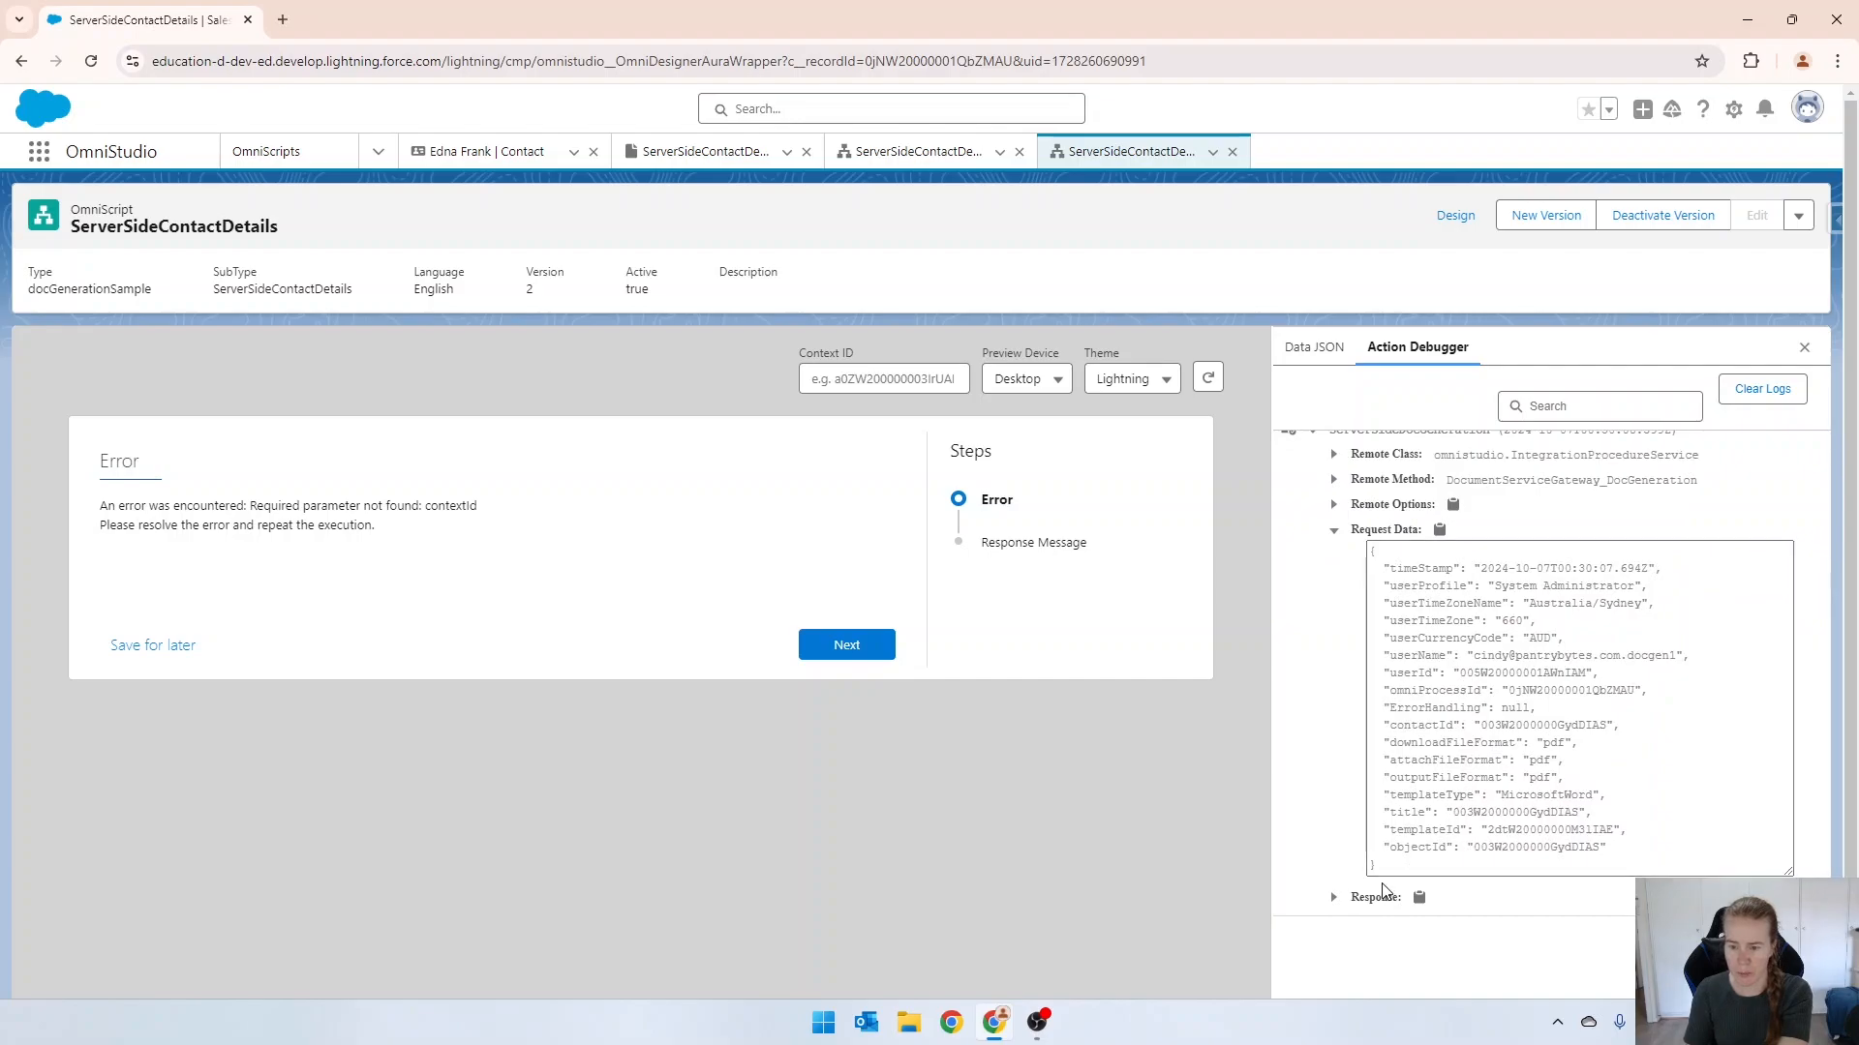
{"action": "left_click_drag", "start_coordinate": [1559, 862], "coordinate": [1340, 845]}
{"action": "left_click", "coordinate": [1333, 897]}
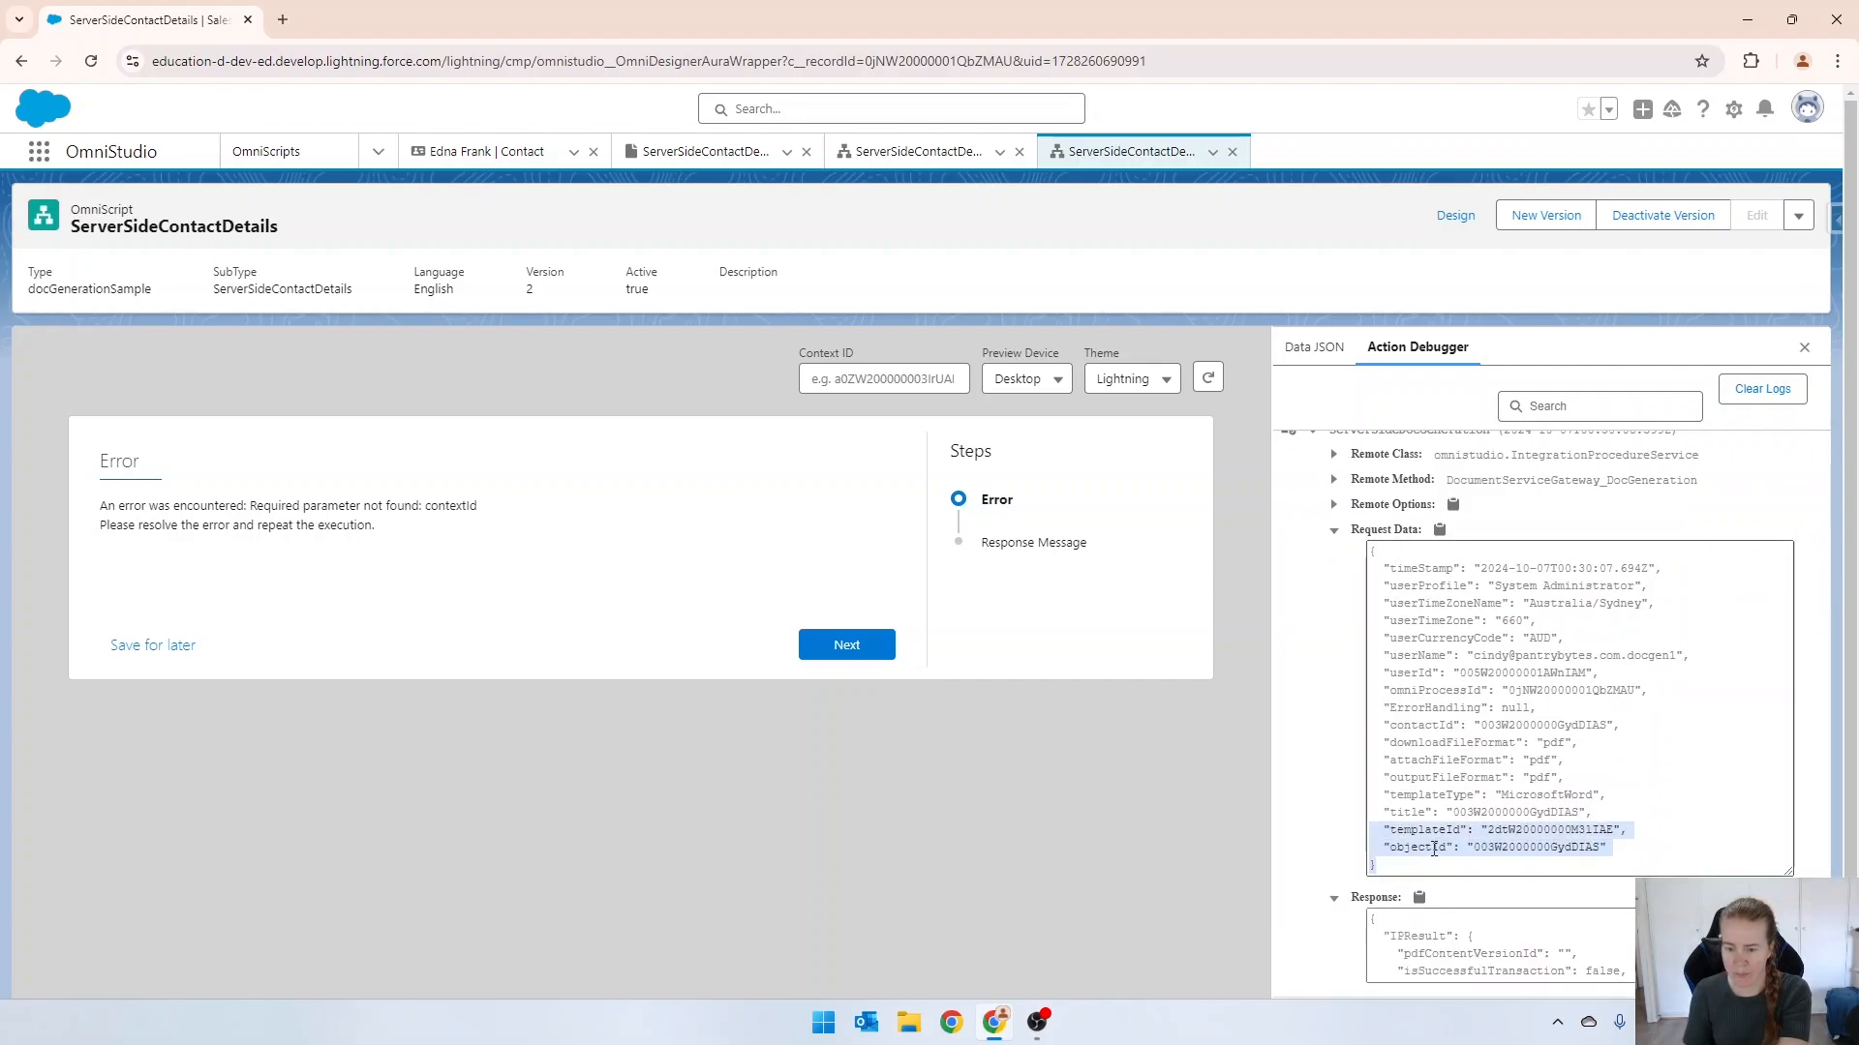
{"action": "scroll", "coordinate": [1335, 910], "scroll_direction": "down", "scroll_amount": 1}
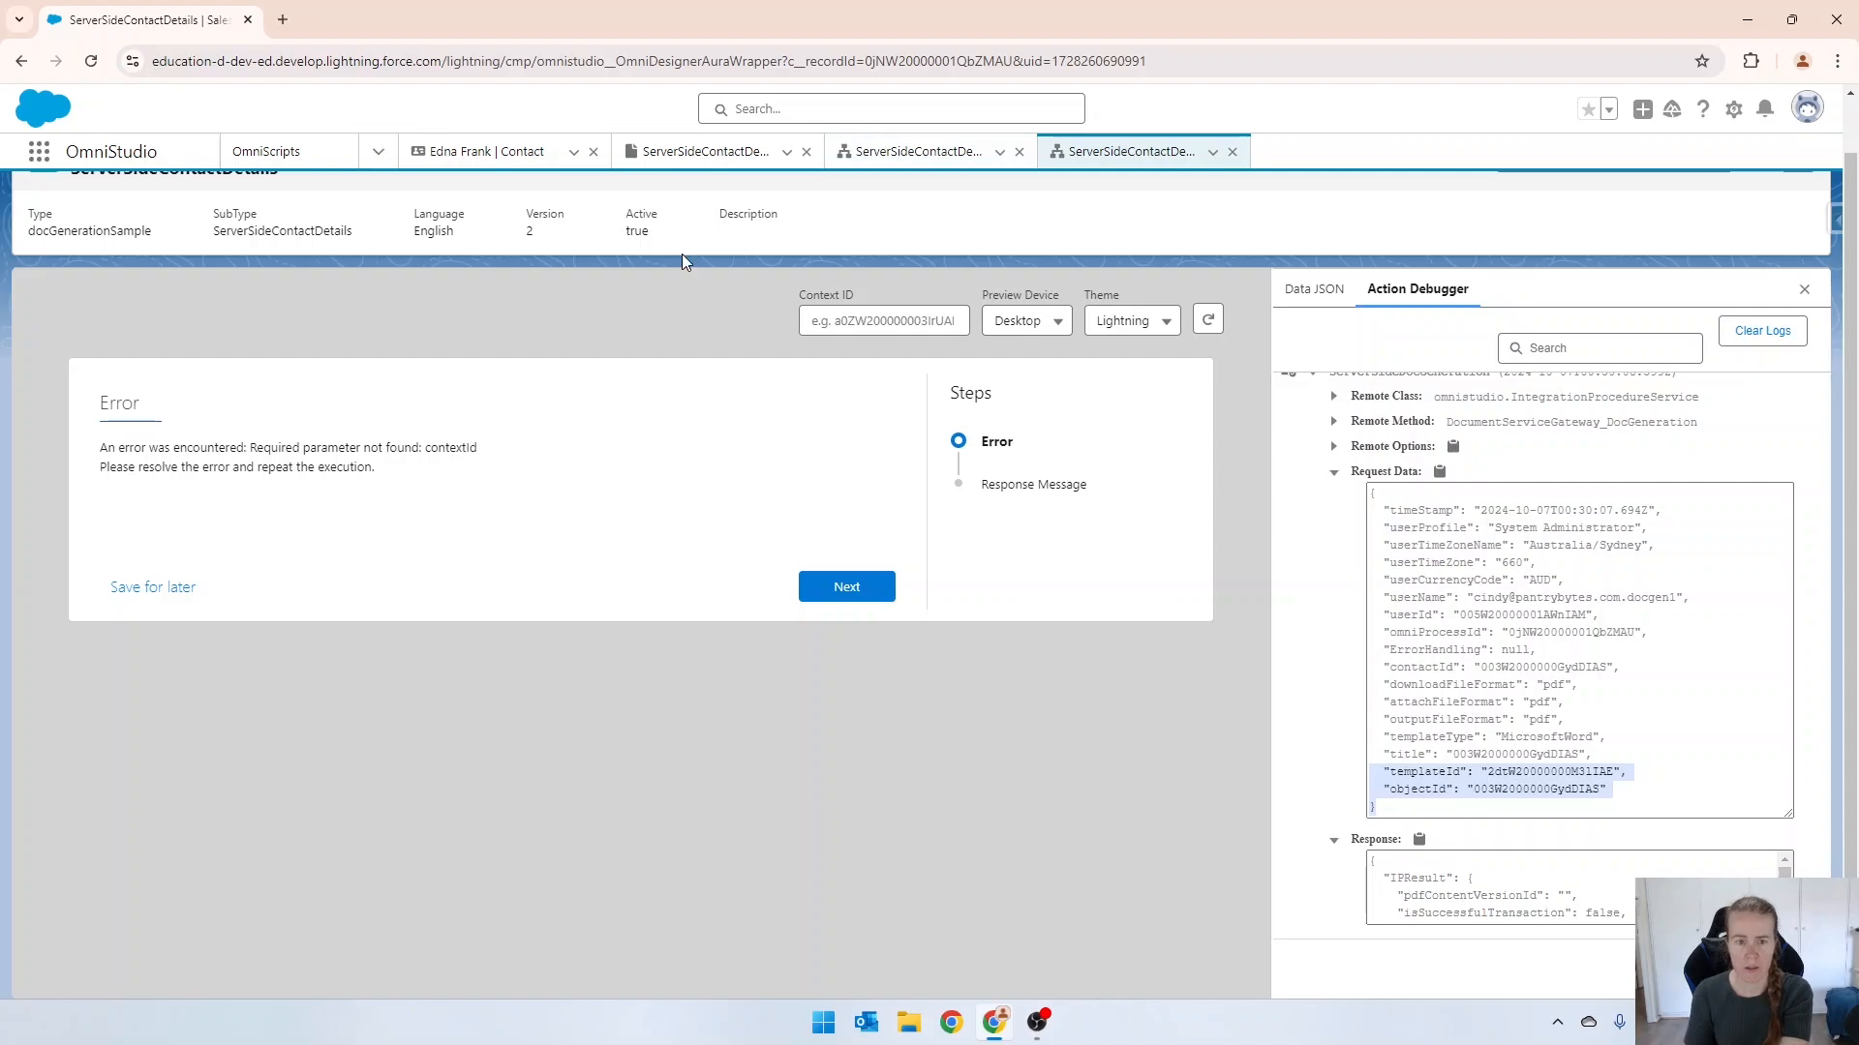
{"action": "scroll", "coordinate": [1470, 410], "scroll_direction": "up", "scroll_amount": 1}
Return to the OmniScript's design view and deactivate version 2.
{"action": "left_click", "coordinate": [1452, 219]}
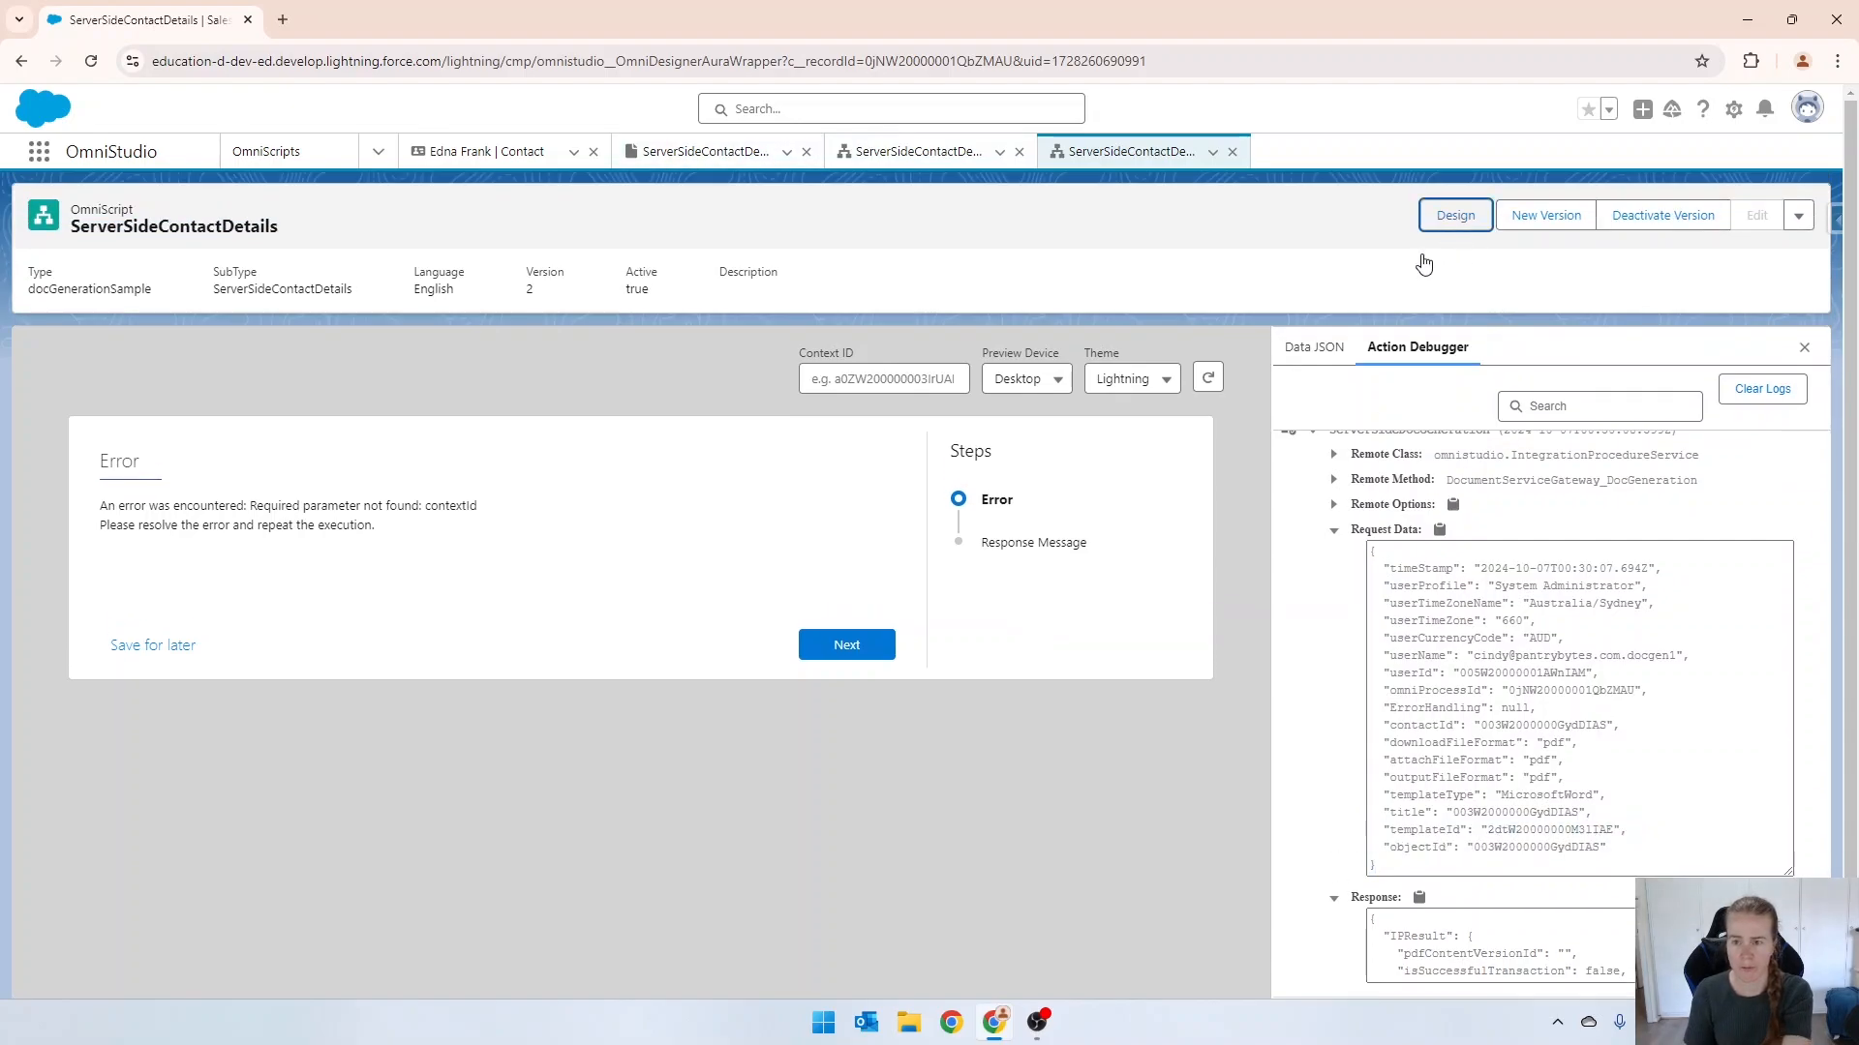
{"action": "left_click", "coordinate": [1624, 215]}
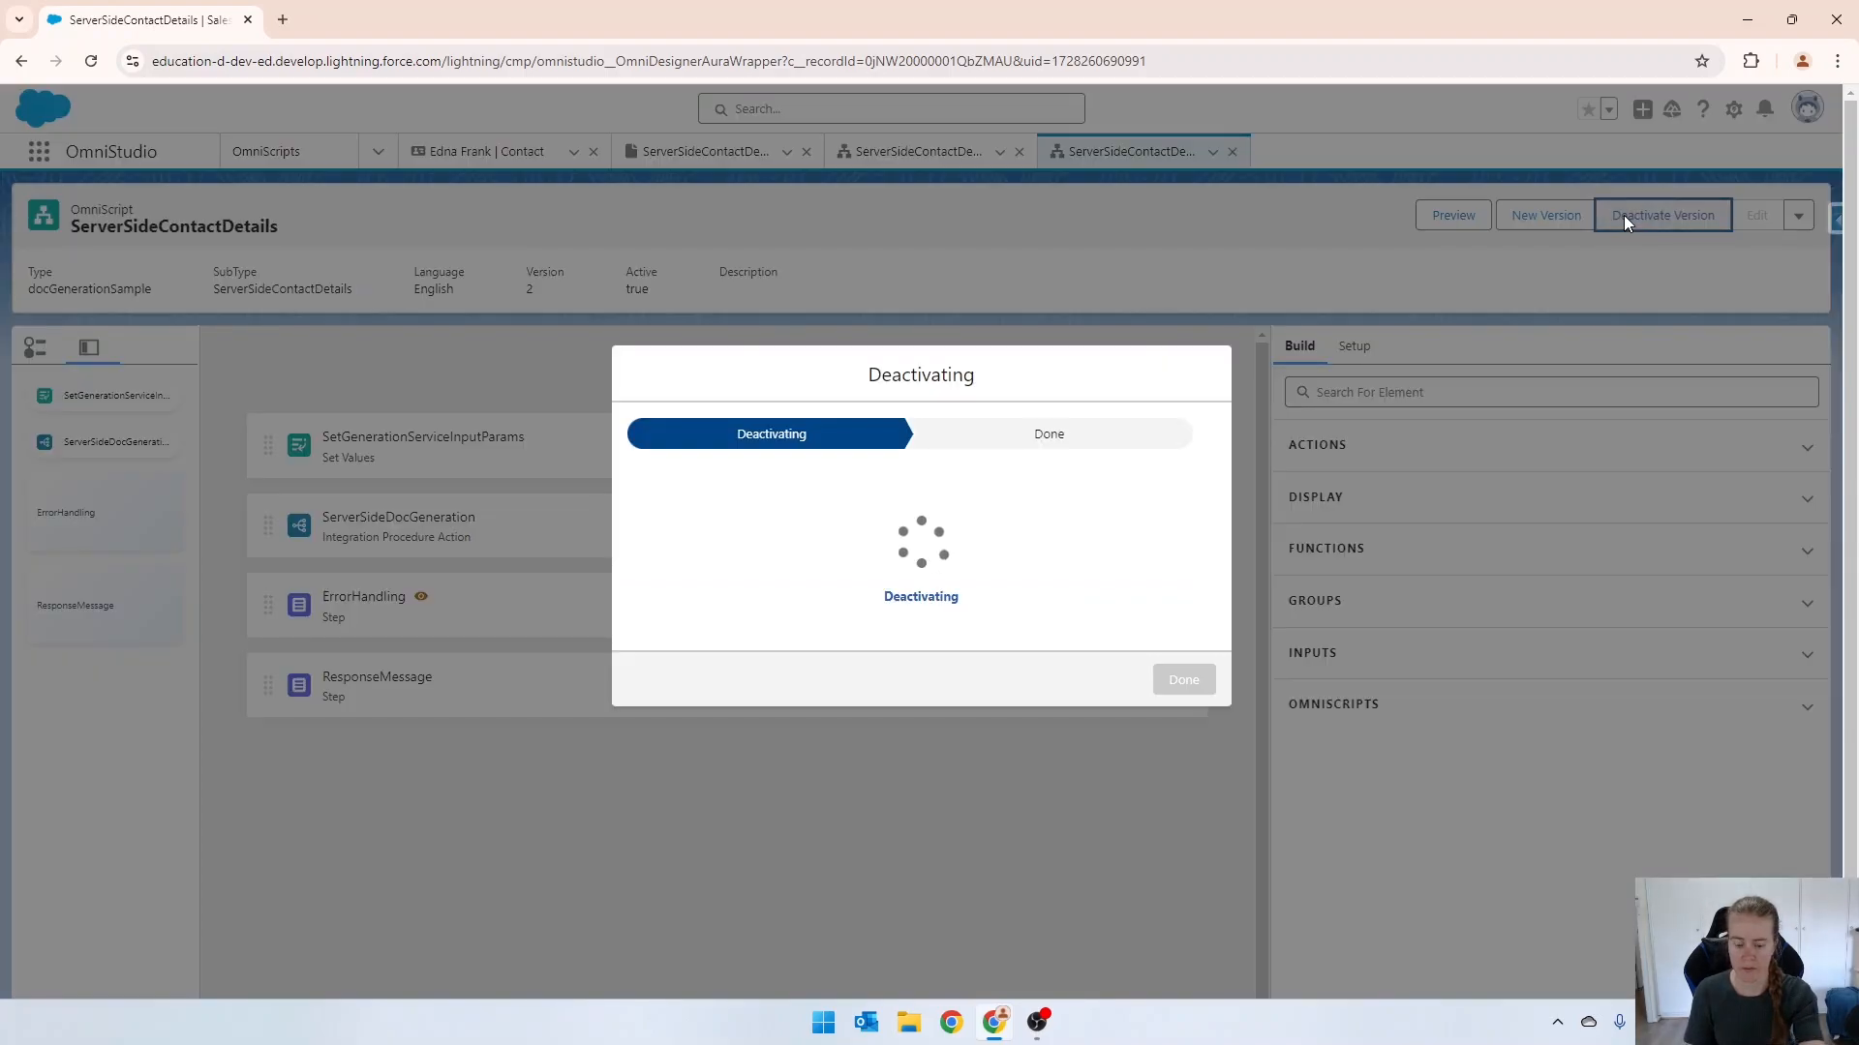
{"action": "left_click", "coordinate": [1183, 704]}
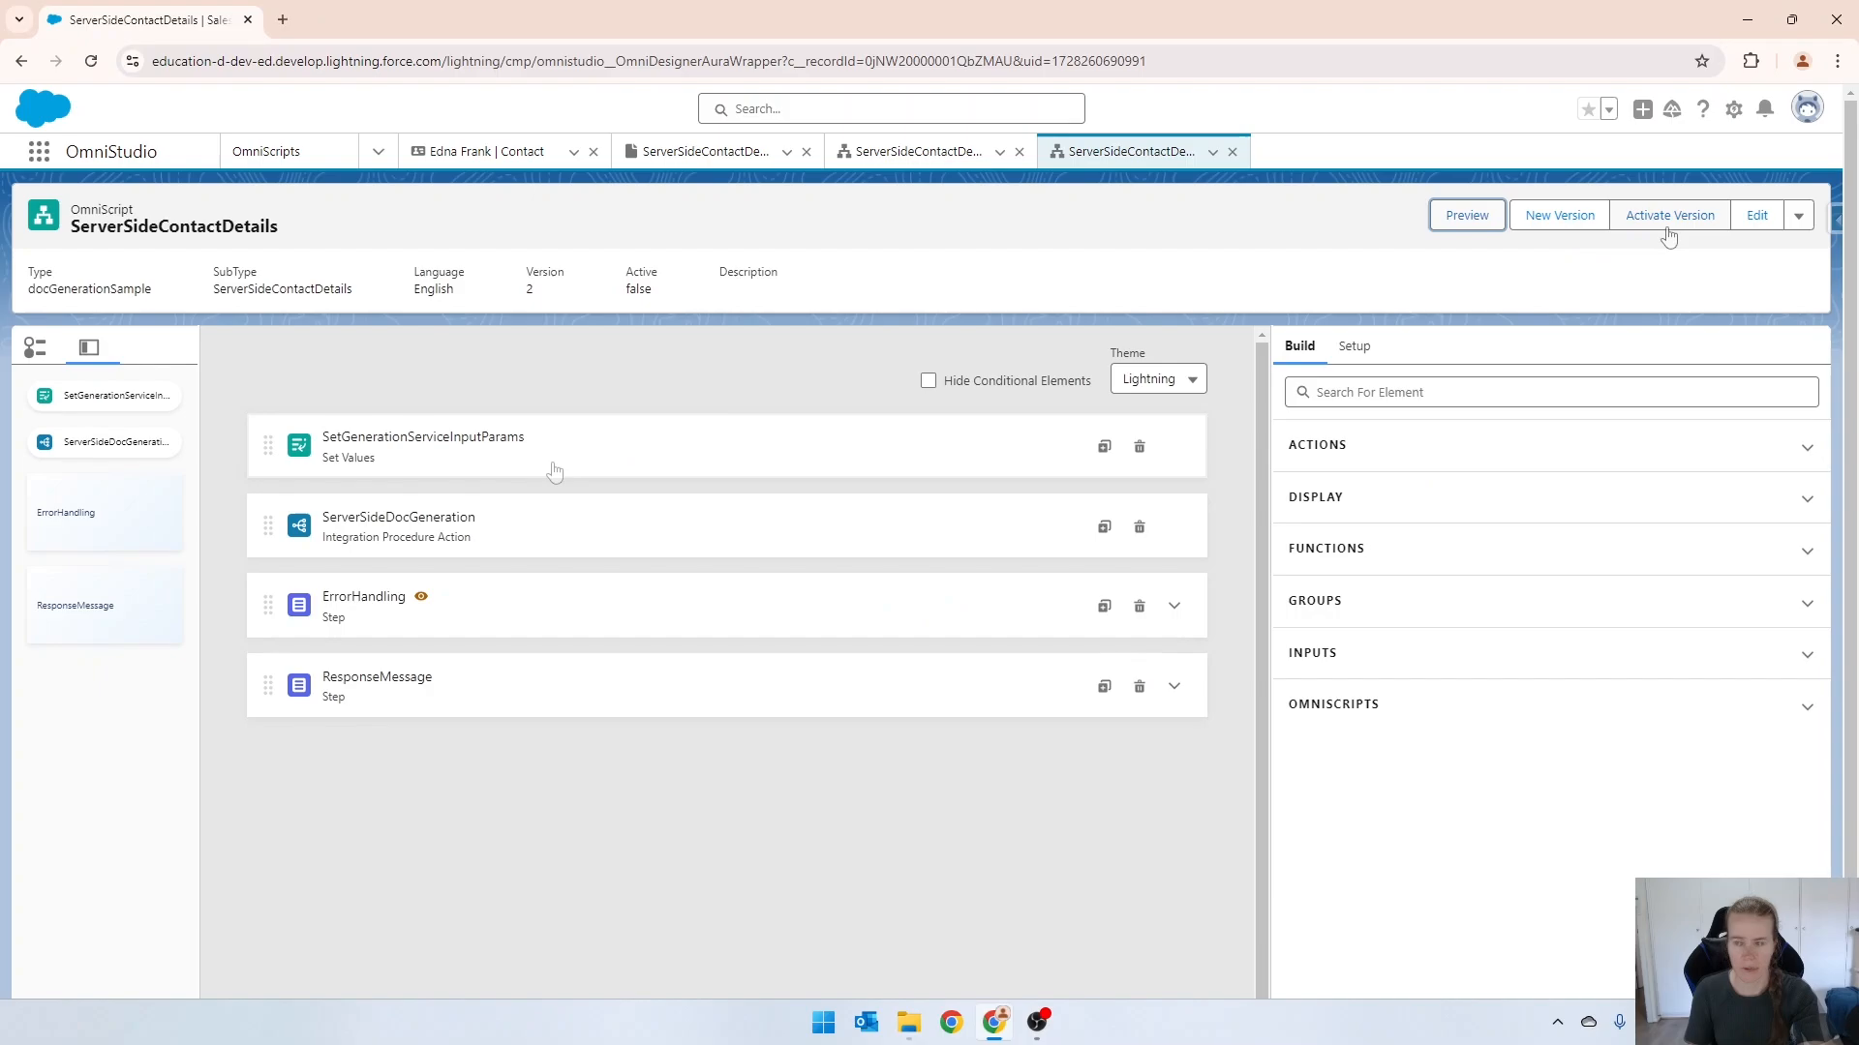
Add an element value named contextId to SetGenerationServiceInputParams, using the previously copied contact record ID as its value.
{"action": "left_click", "coordinate": [410, 470]}
{"action": "scroll", "coordinate": [1403, 689], "scroll_direction": "down", "scroll_amount": 5}
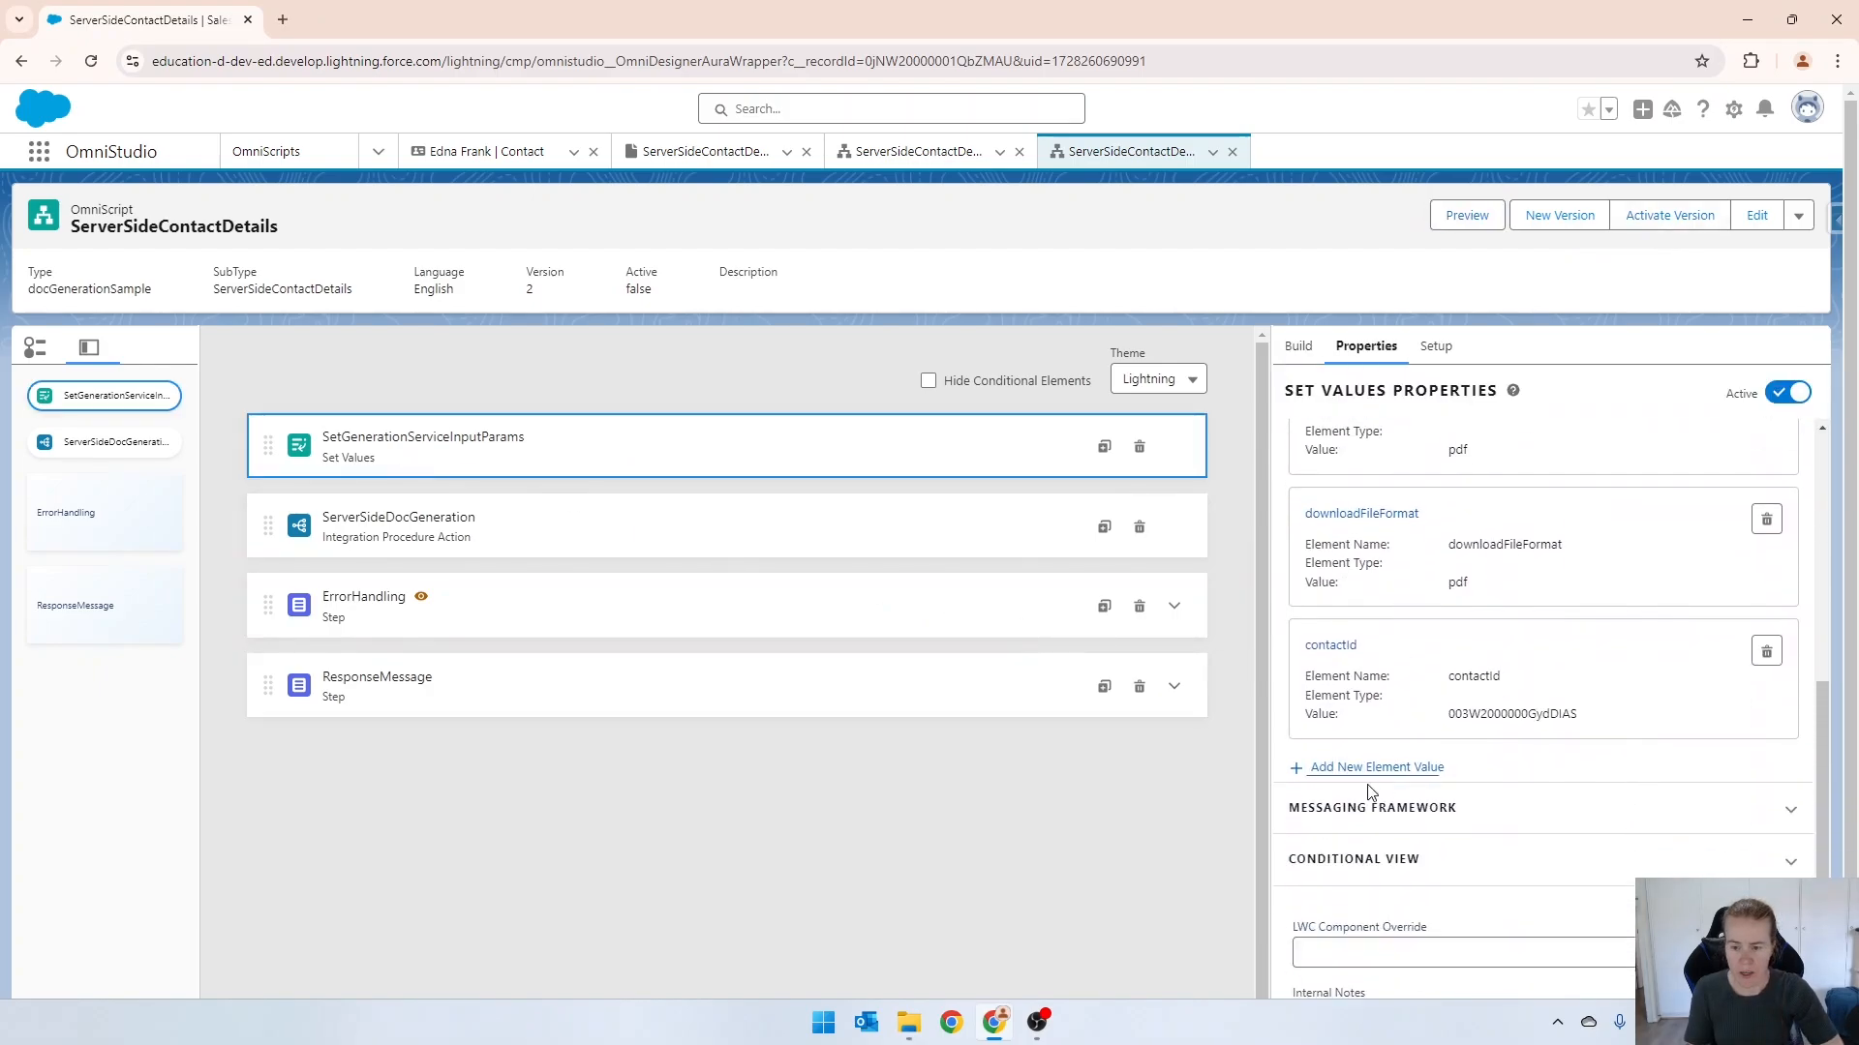
{"action": "left_click", "coordinate": [1355, 767]}
{"action": "type", "text": "conte"}
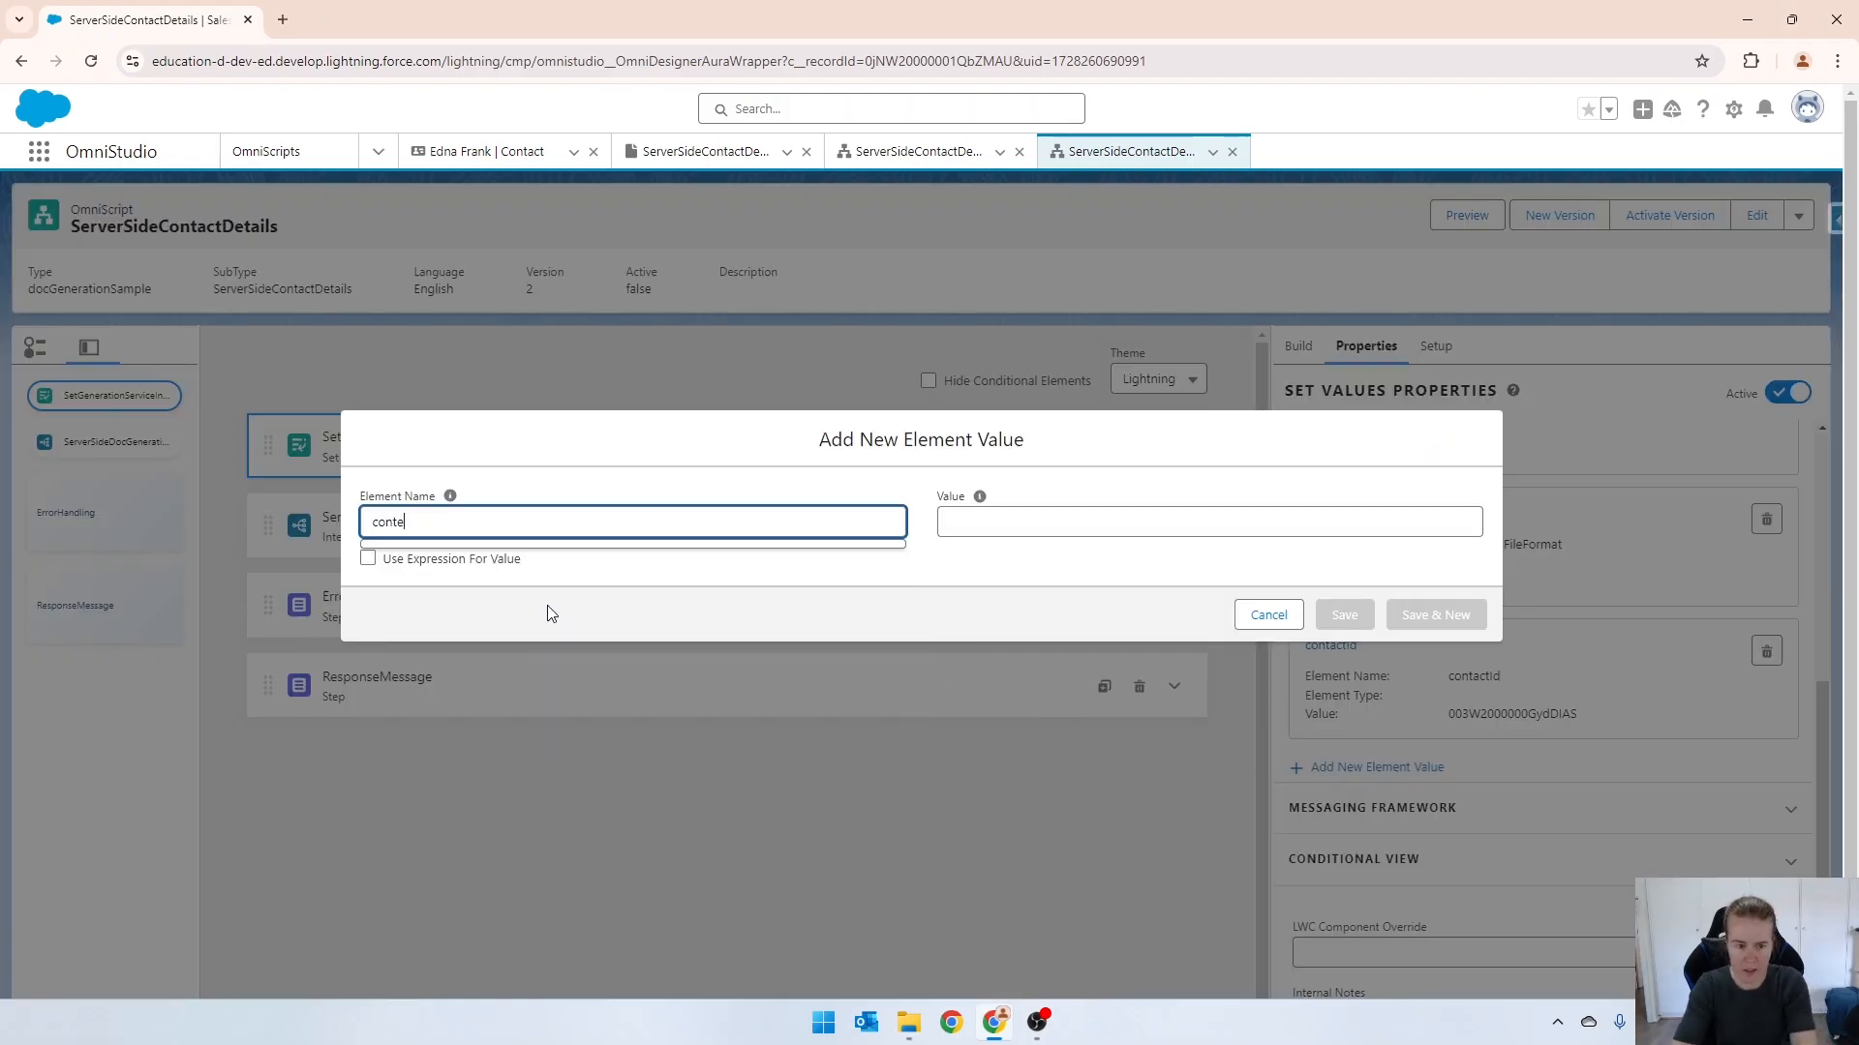
{"action": "type", "text": "xtId"}
{"action": "key", "text": "Tab"}
{"action": "key", "text": "Tab"}
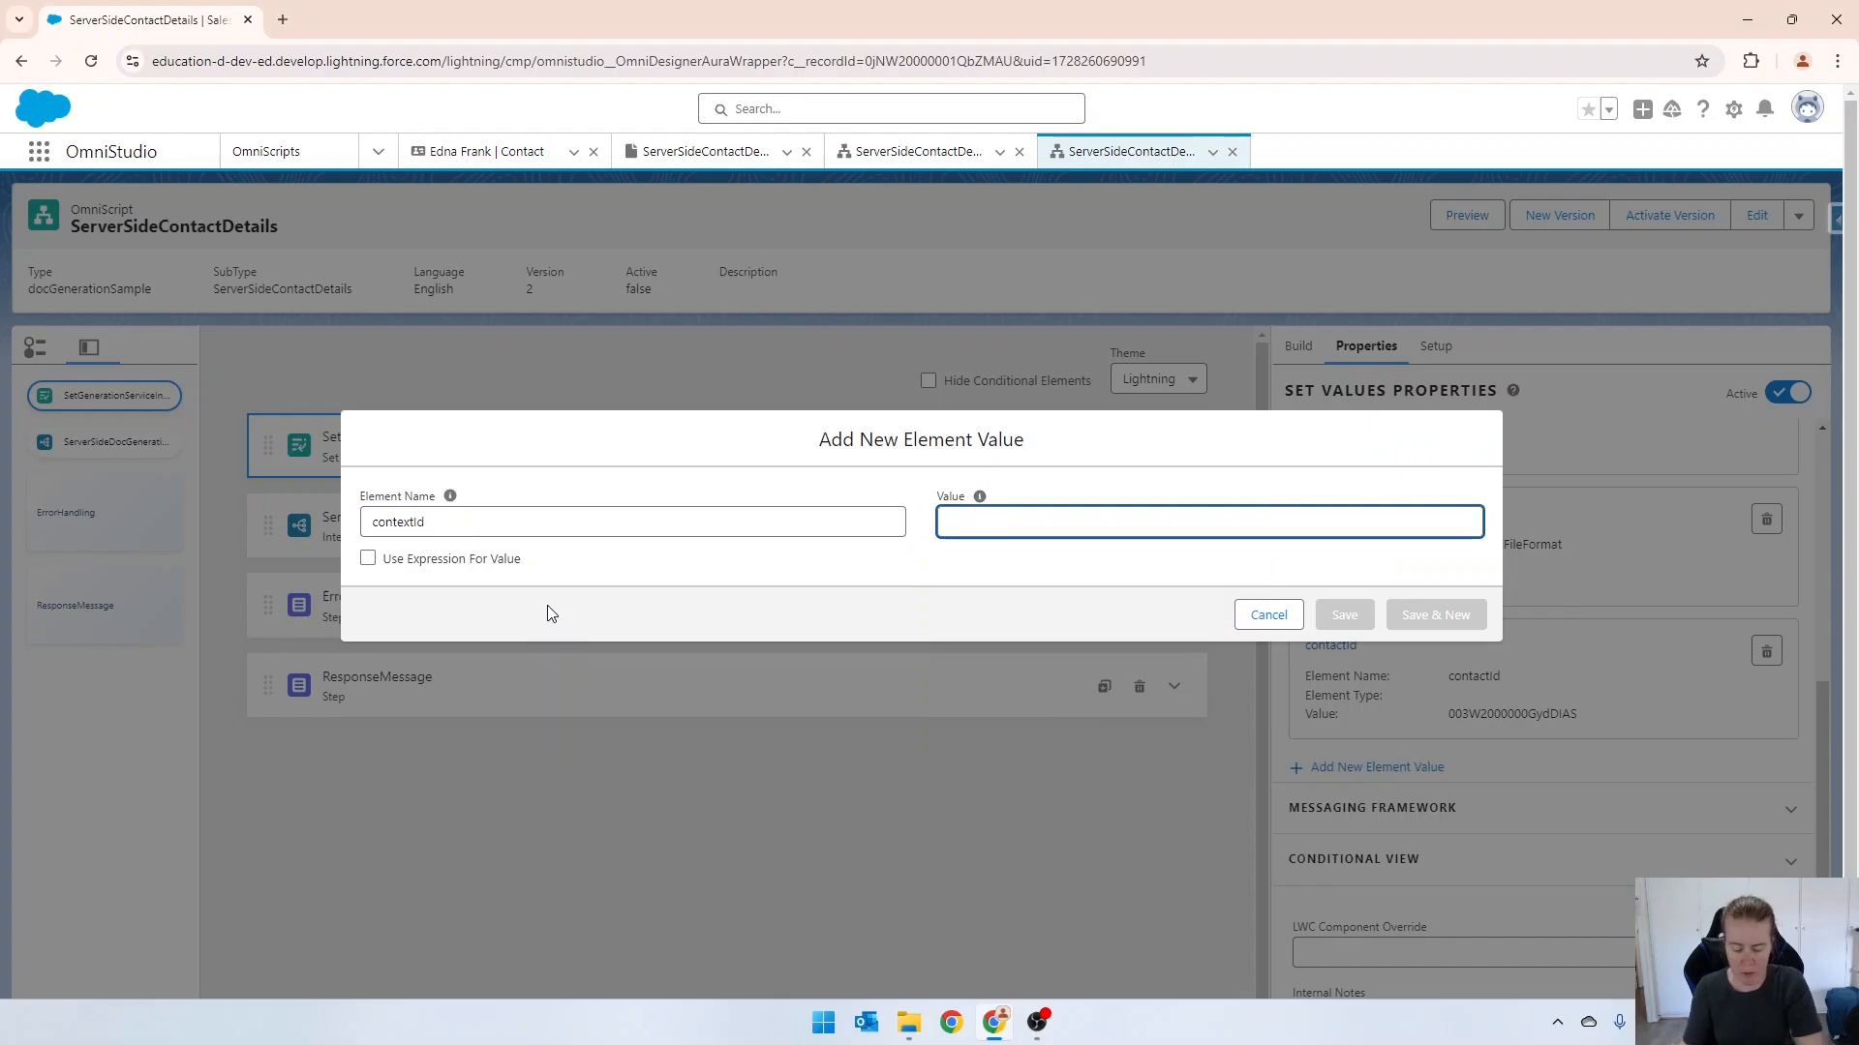
{"action": "type", "text": "contactId"}
{"action": "key", "text": "ctrl+a"}
{"action": "key", "text": "BackSpace"}
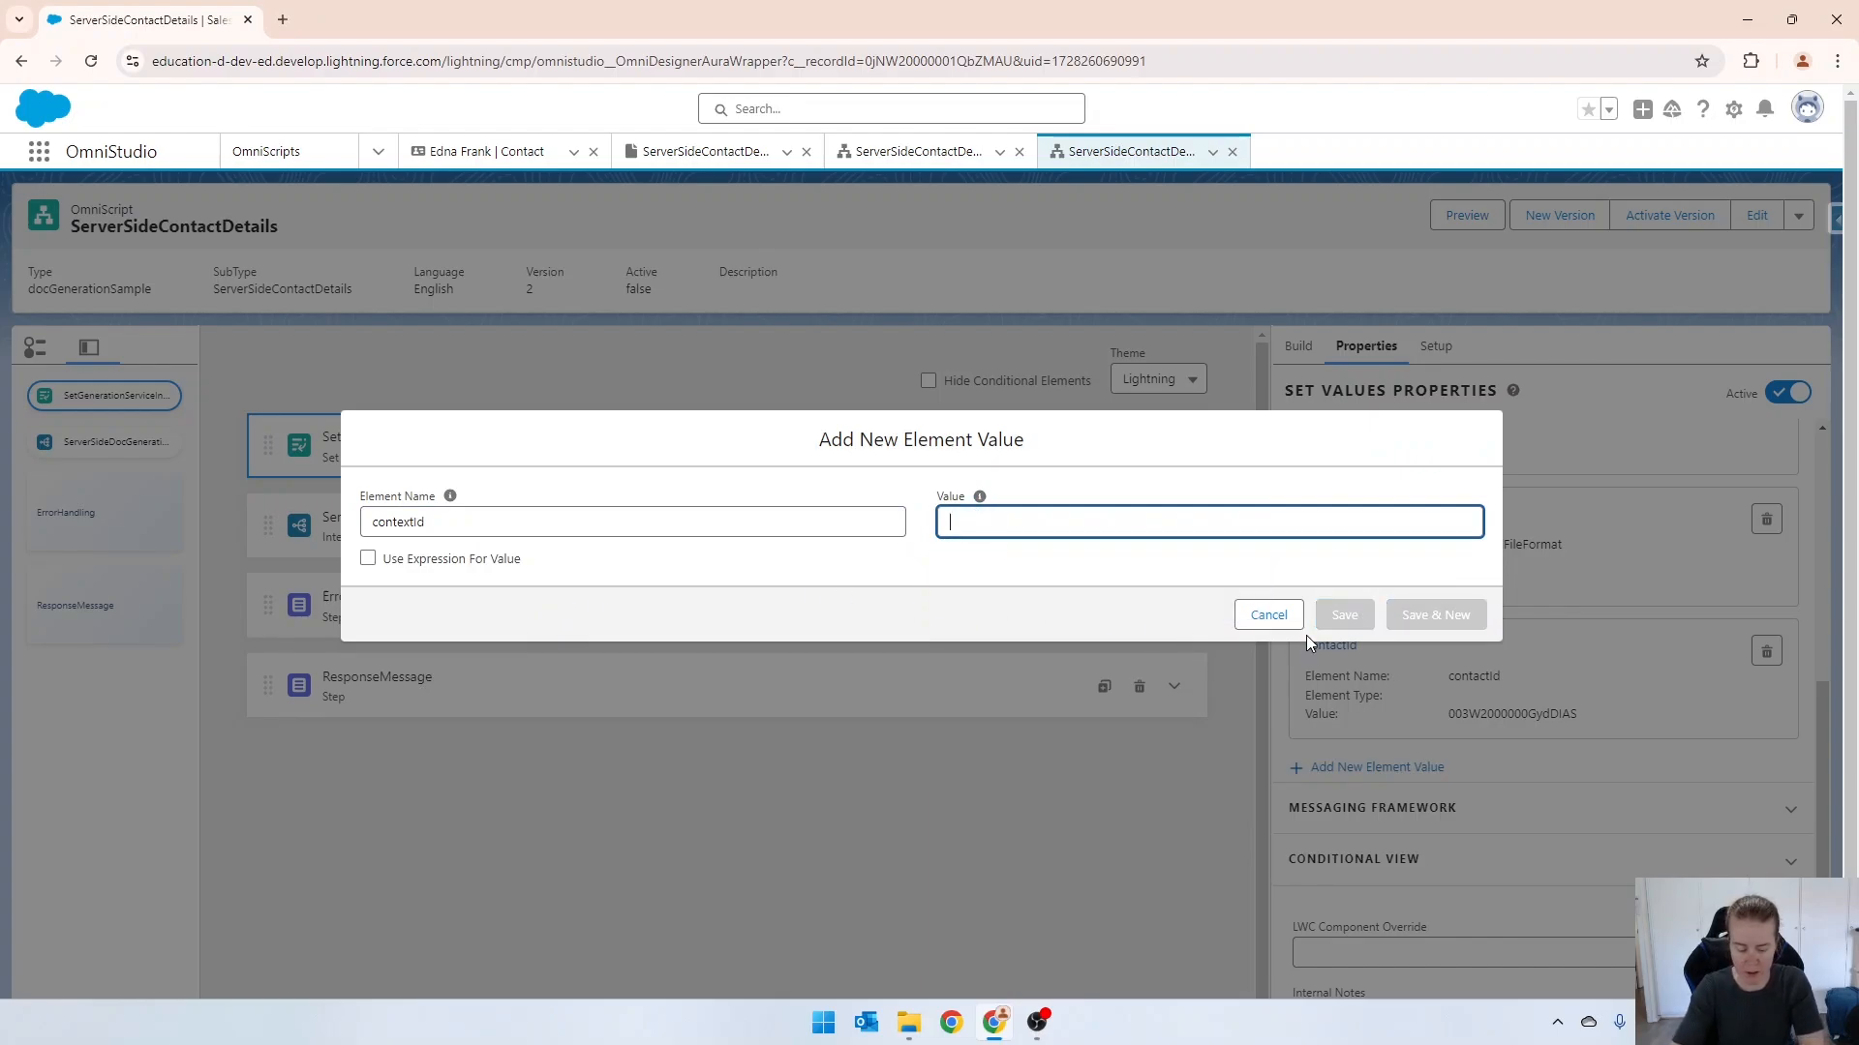
{"action": "key", "text": "super+v"}
{"action": "key", "text": "Down"}
{"action": "key", "text": "Down"}
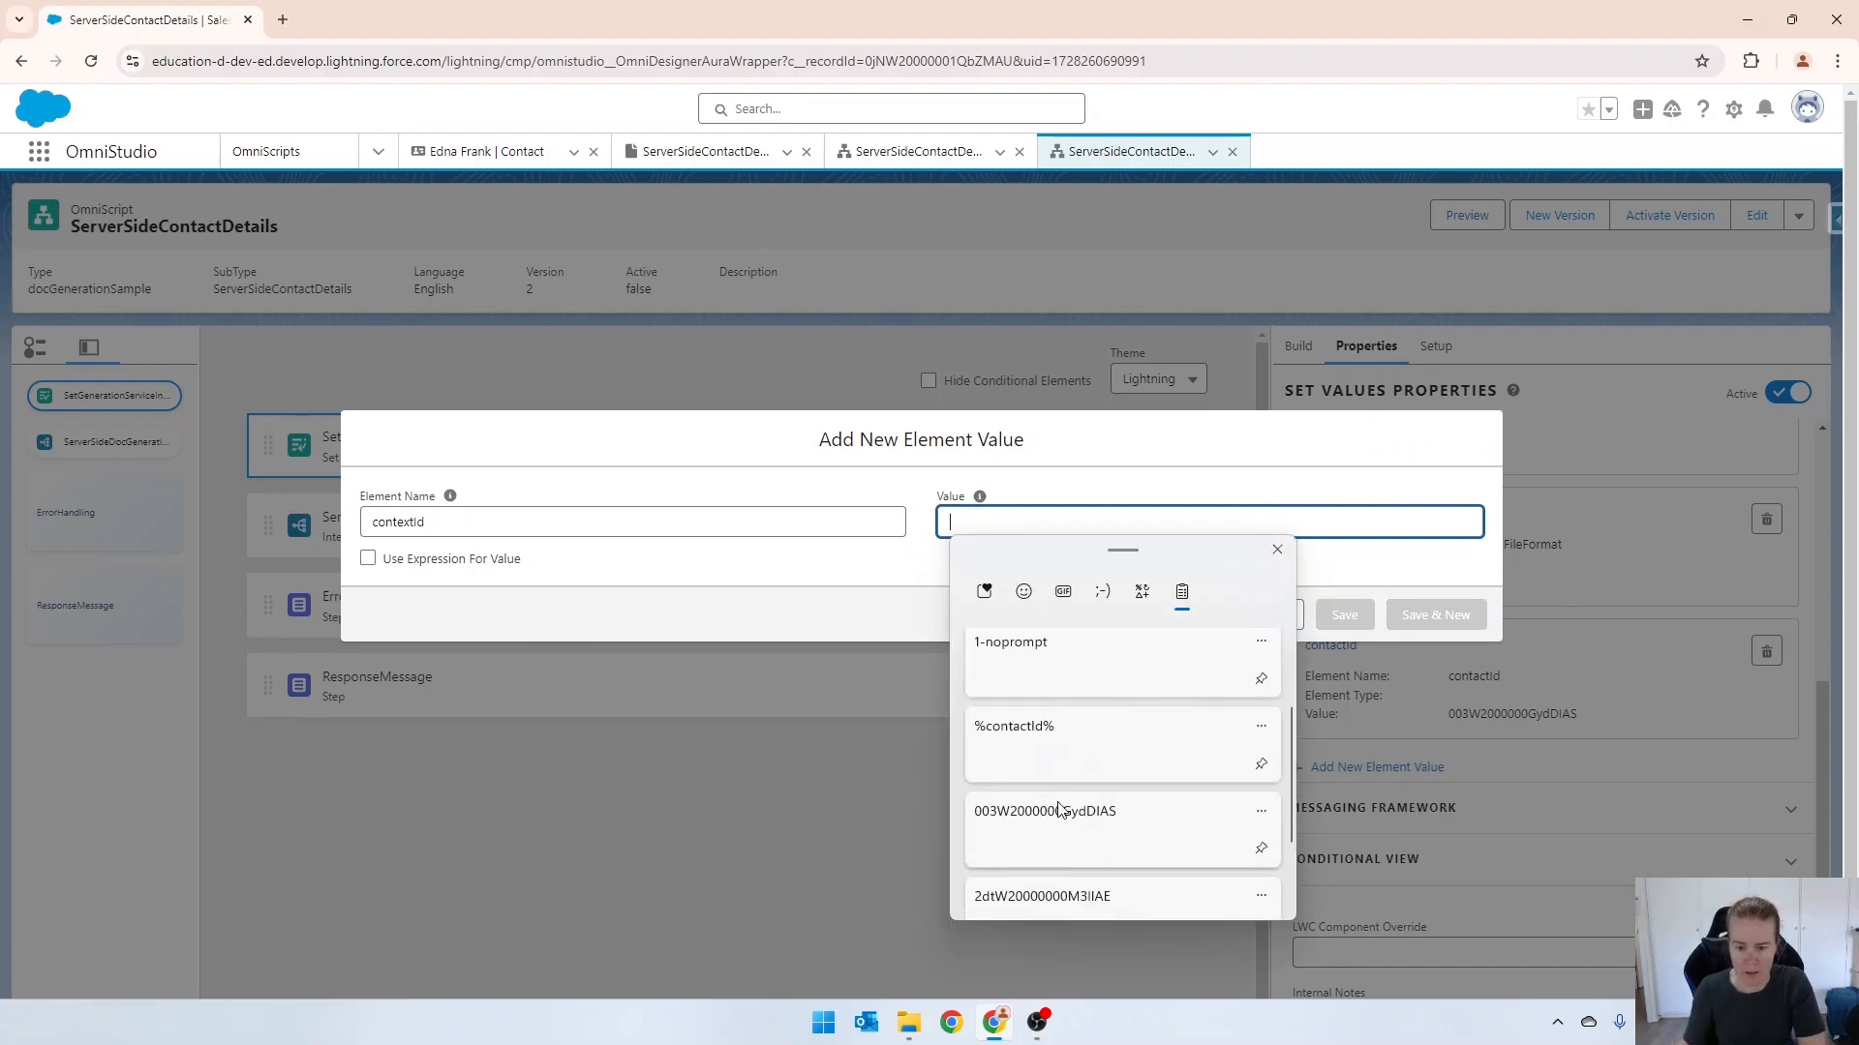
{"action": "key", "text": "Return"}
{"action": "left_click", "coordinate": [1342, 615]}
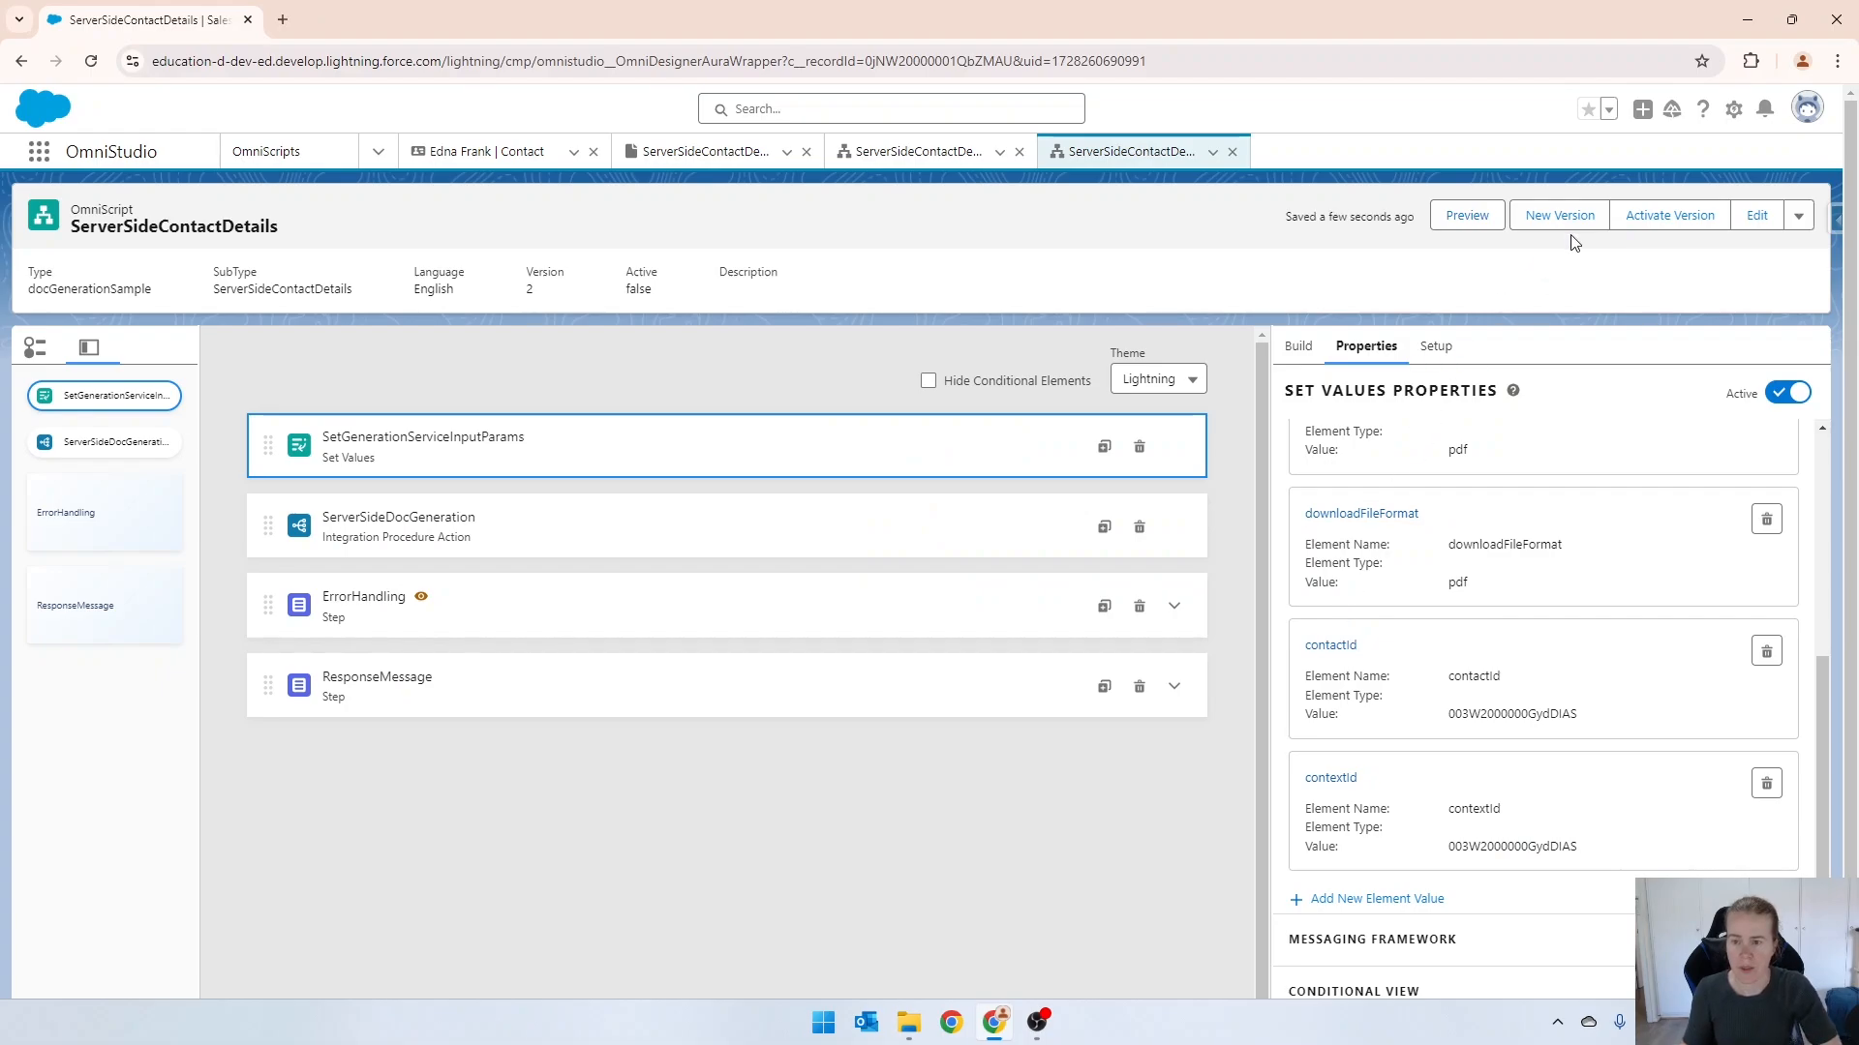
Activate version 2 with the added contextId value and preview the OmniScript.
{"action": "left_click", "coordinate": [1656, 229]}
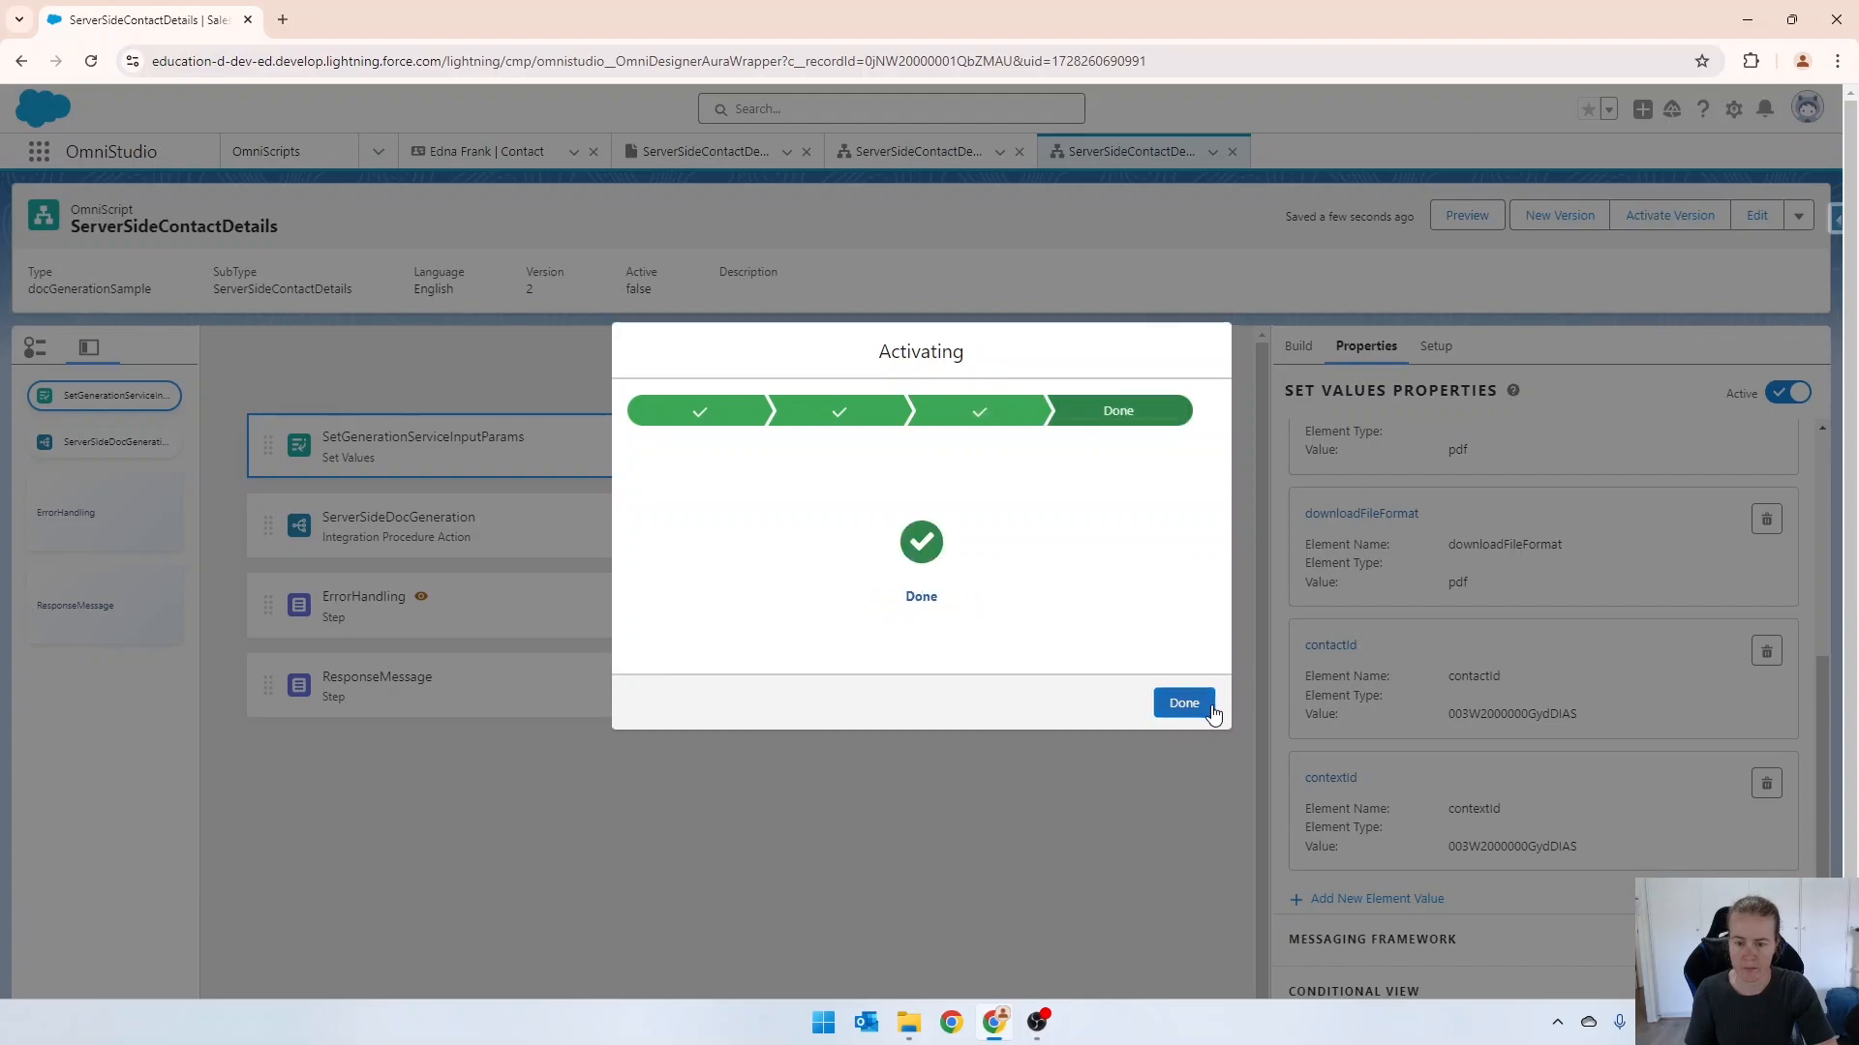
{"action": "left_click", "coordinate": [1183, 704]}
{"action": "left_click", "coordinate": [1452, 214]}
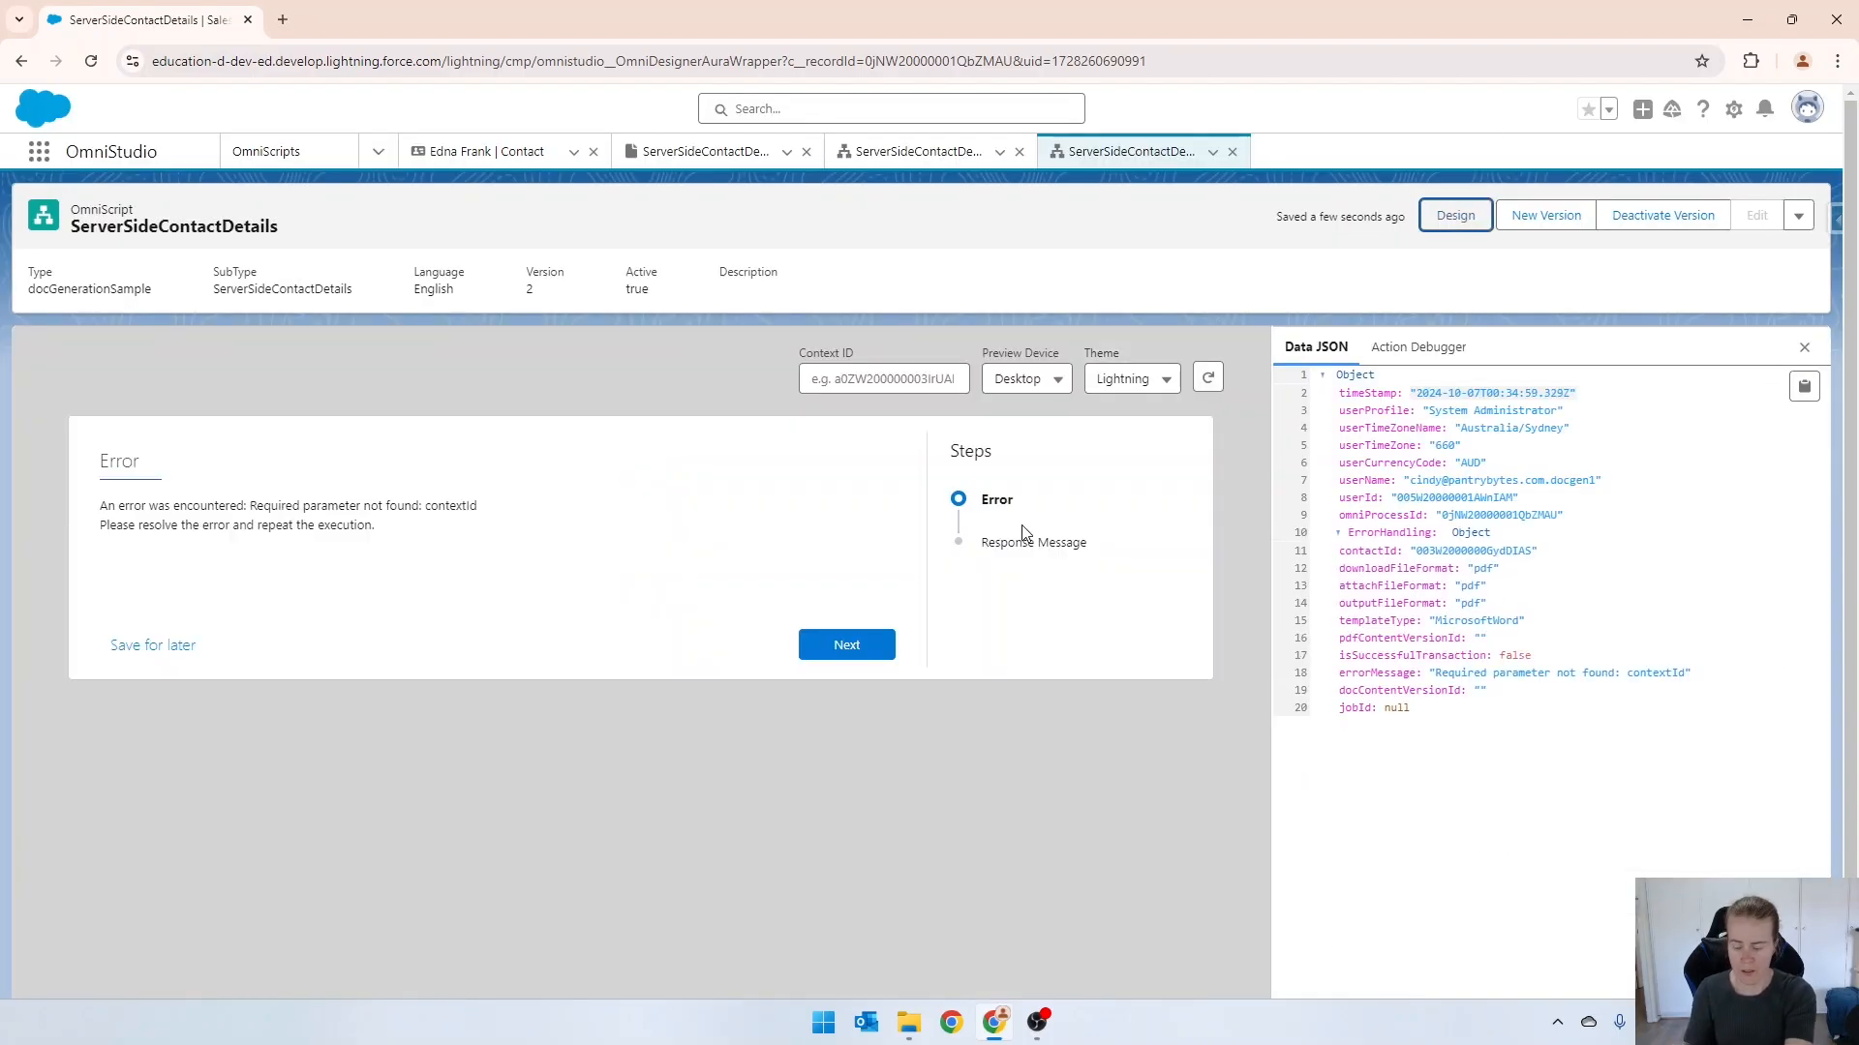
Reload the OmniScript page with an emptied cache, preview it, and check the contact's Notes & Attachments for the generated PDF.
{"action": "key", "text": "F12"}
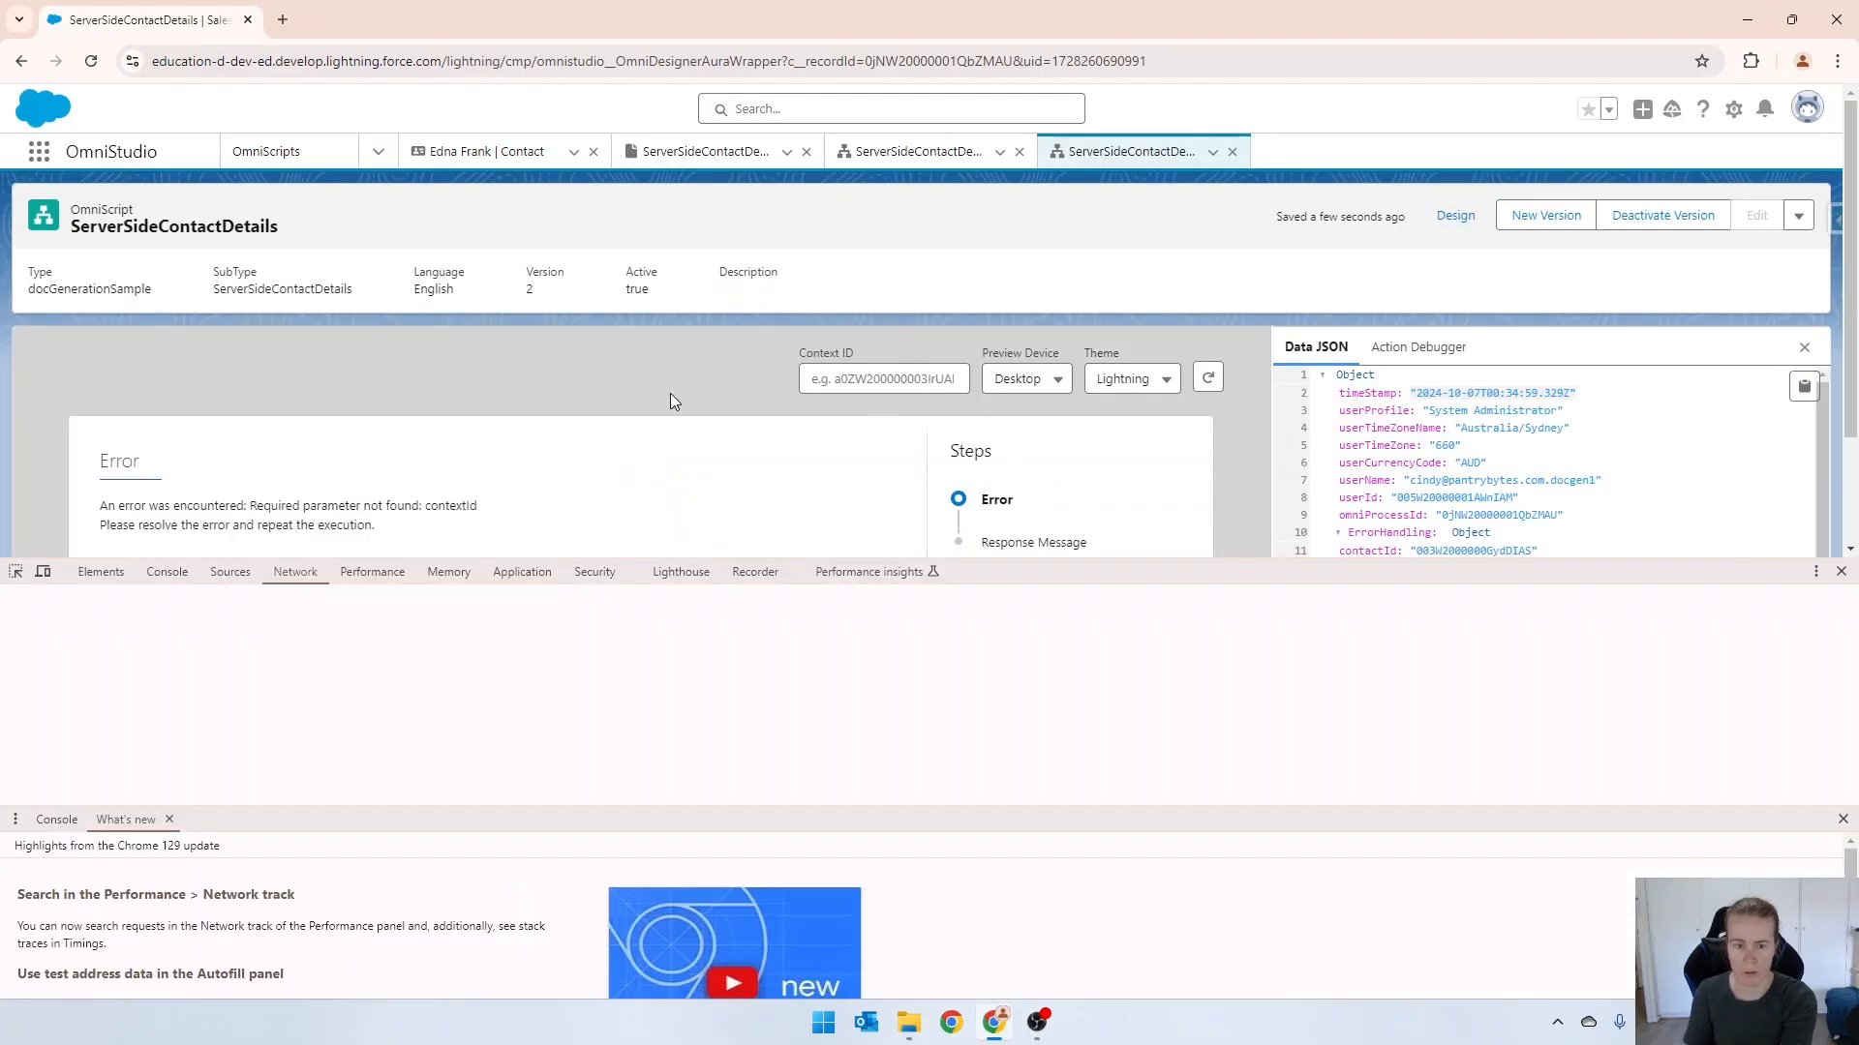
{"action": "right_click", "coordinate": [91, 61]}
{"action": "left_click", "coordinate": [142, 162]}
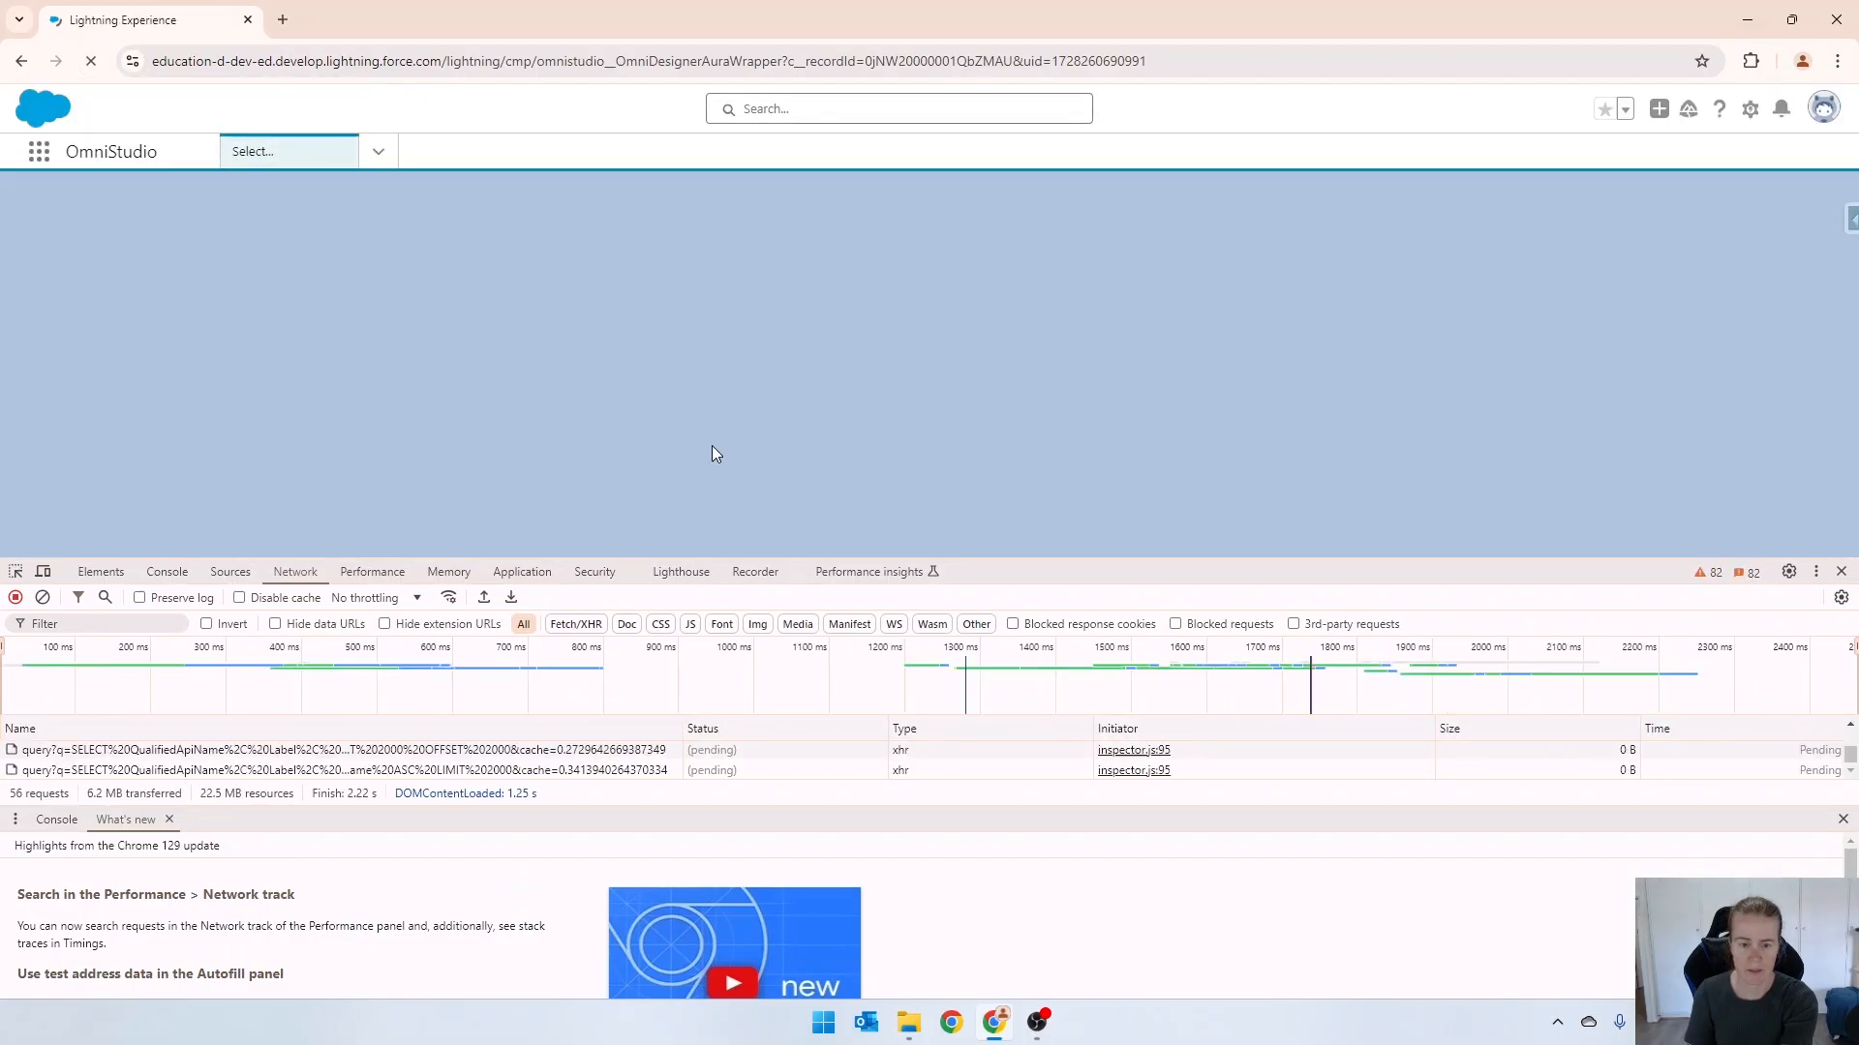
{"action": "left_click", "coordinate": [1841, 571]}
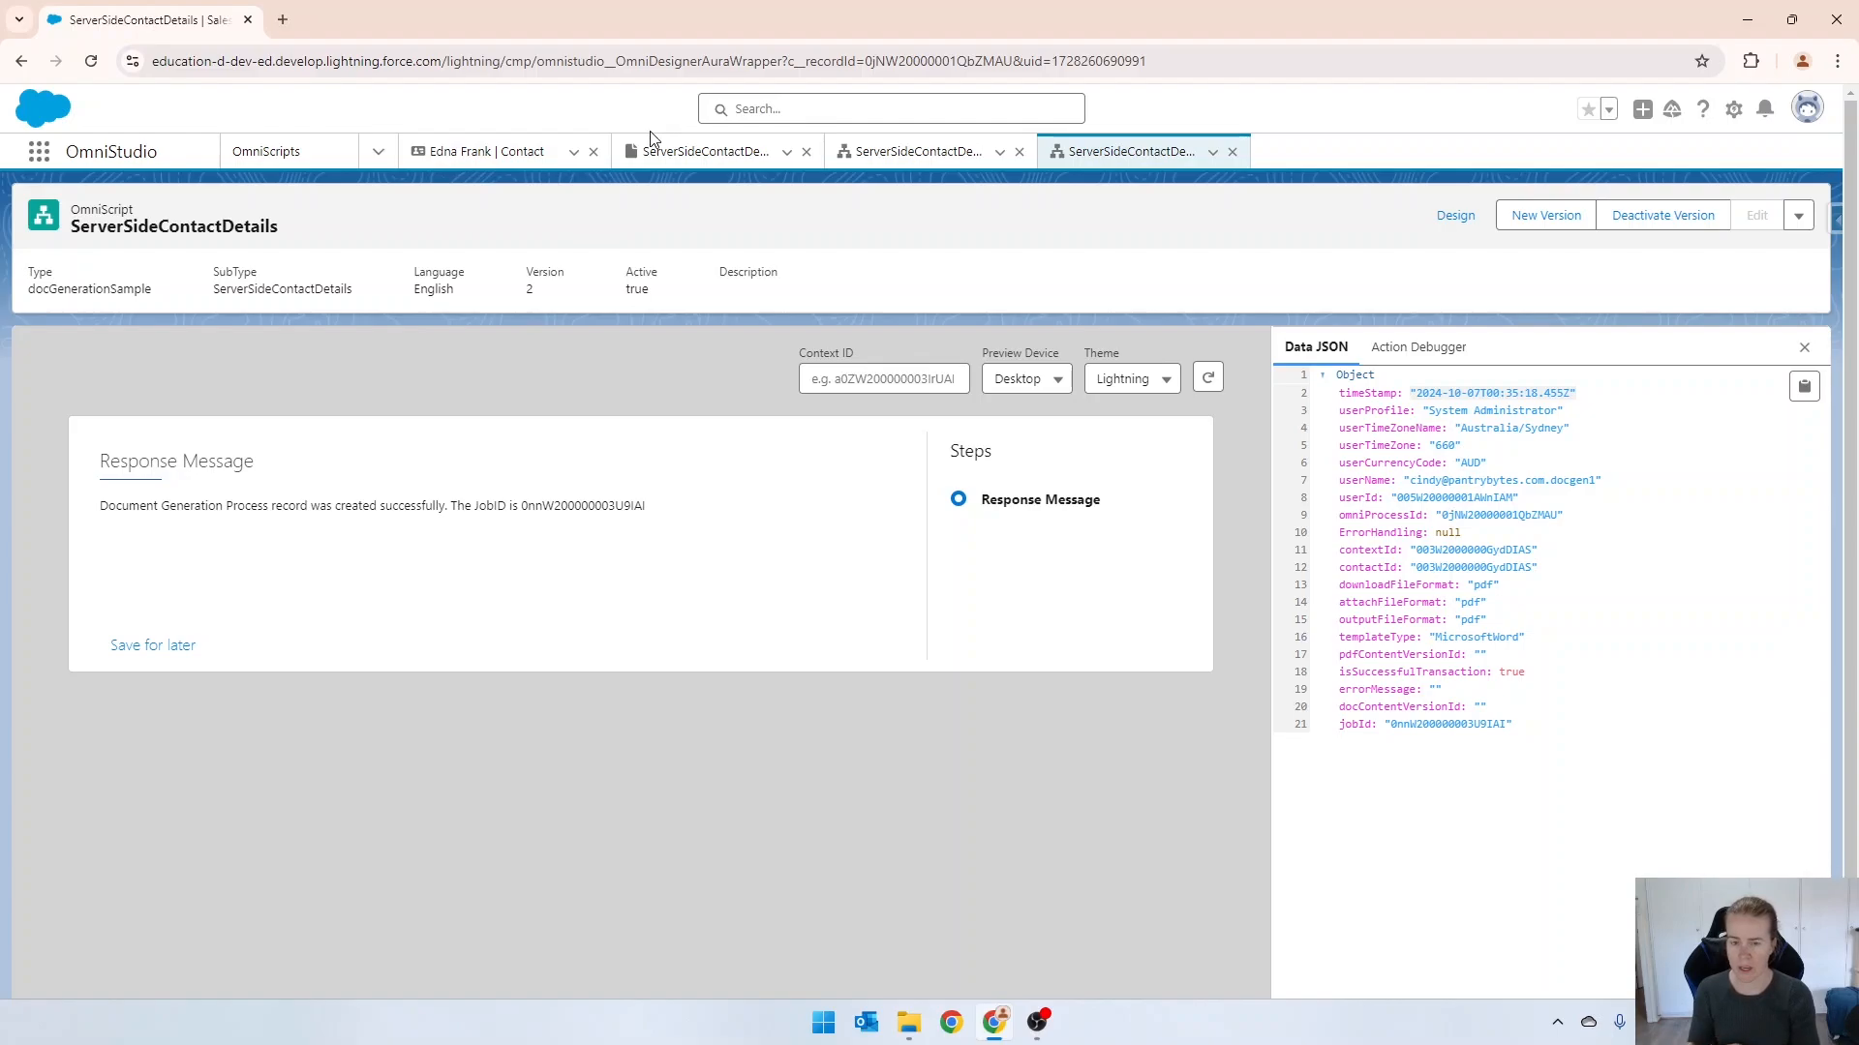
{"action": "left_click", "coordinate": [511, 155]}
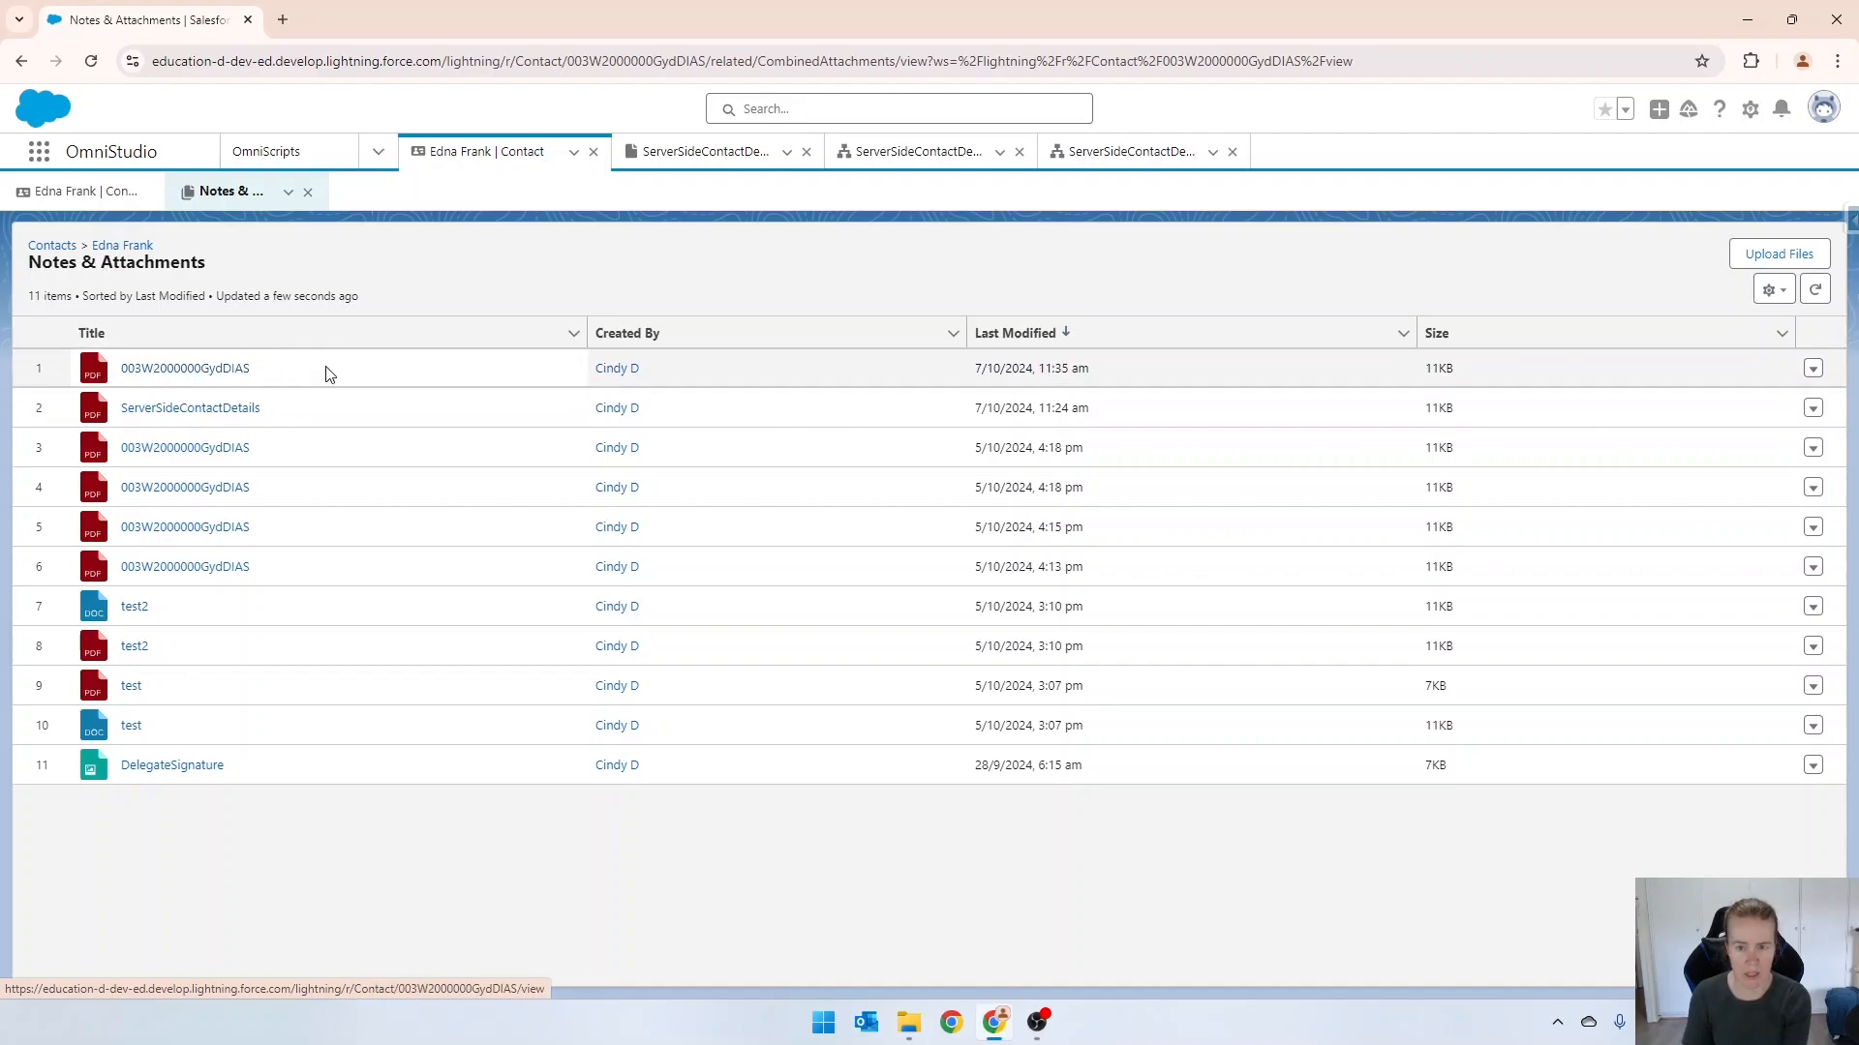
Go back to the ServerSideContactDetails OmniScript's design view and deactivate version 2.
{"action": "left_click", "coordinate": [1129, 155]}
{"action": "left_click", "coordinate": [1452, 217]}
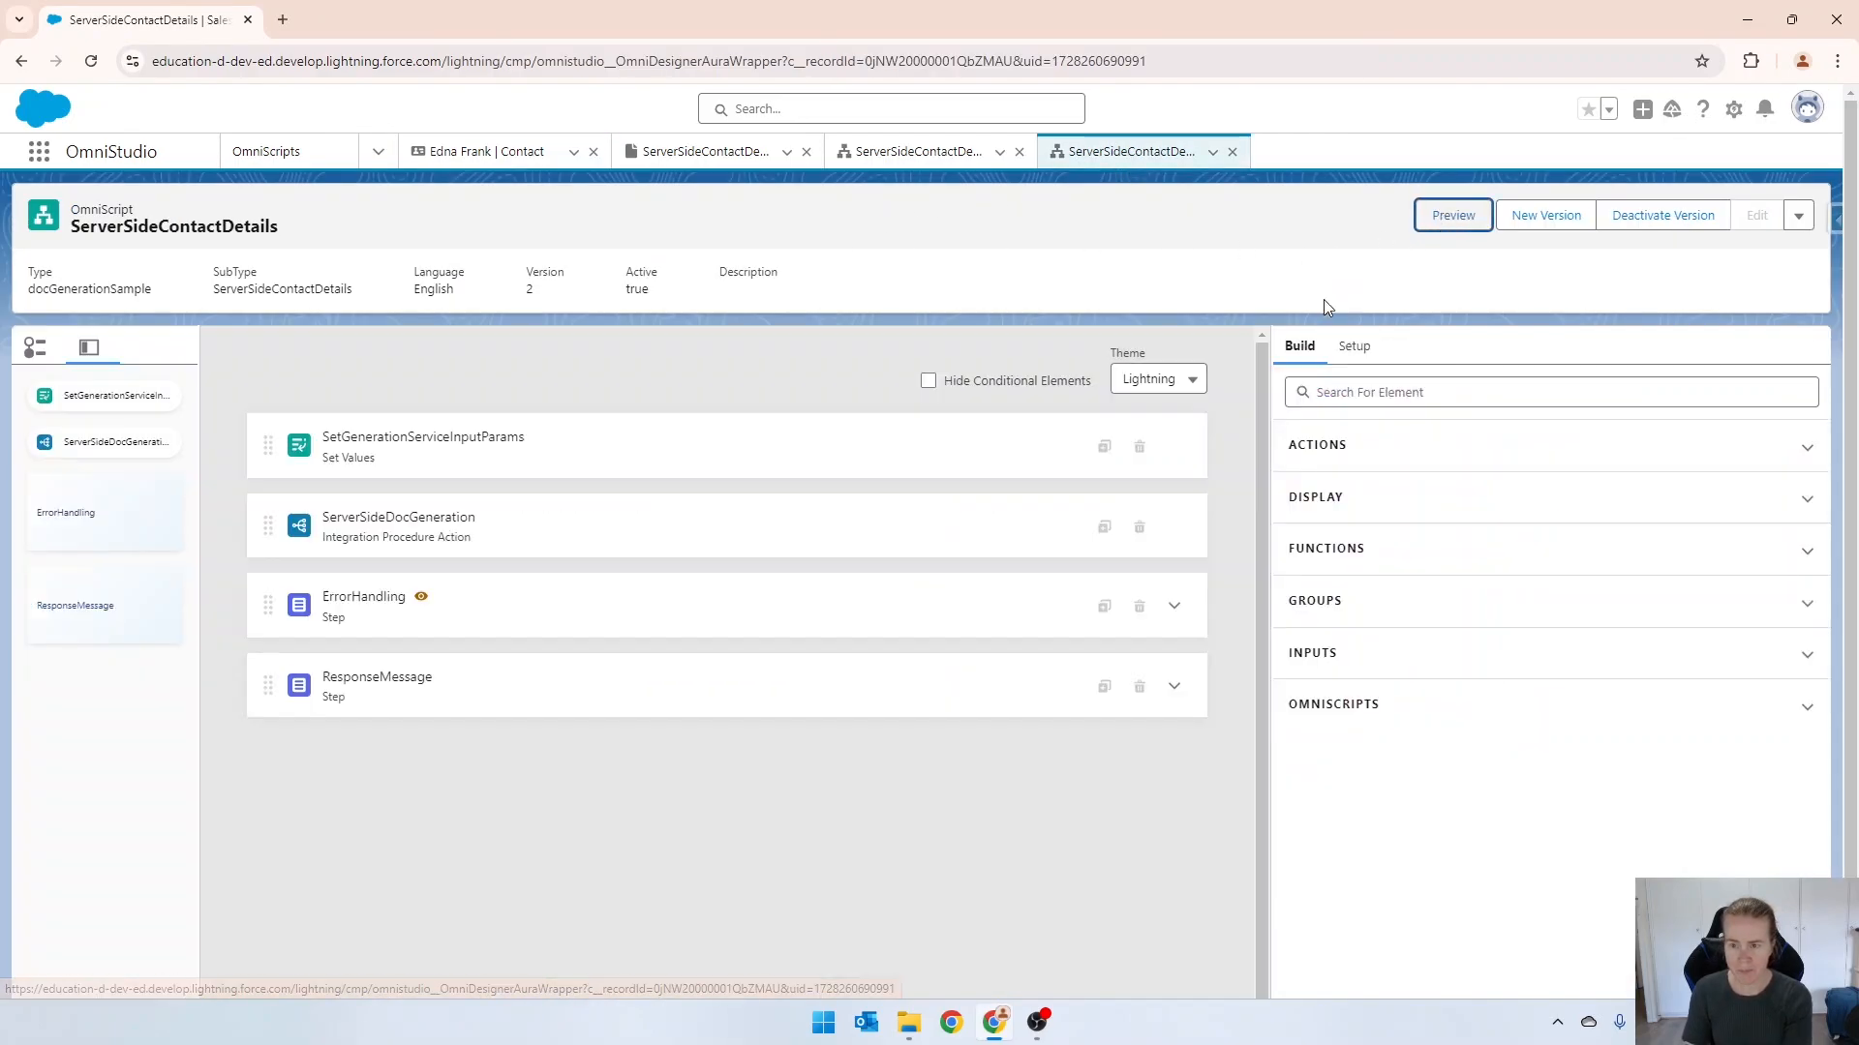
{"action": "left_click", "coordinate": [1655, 223]}
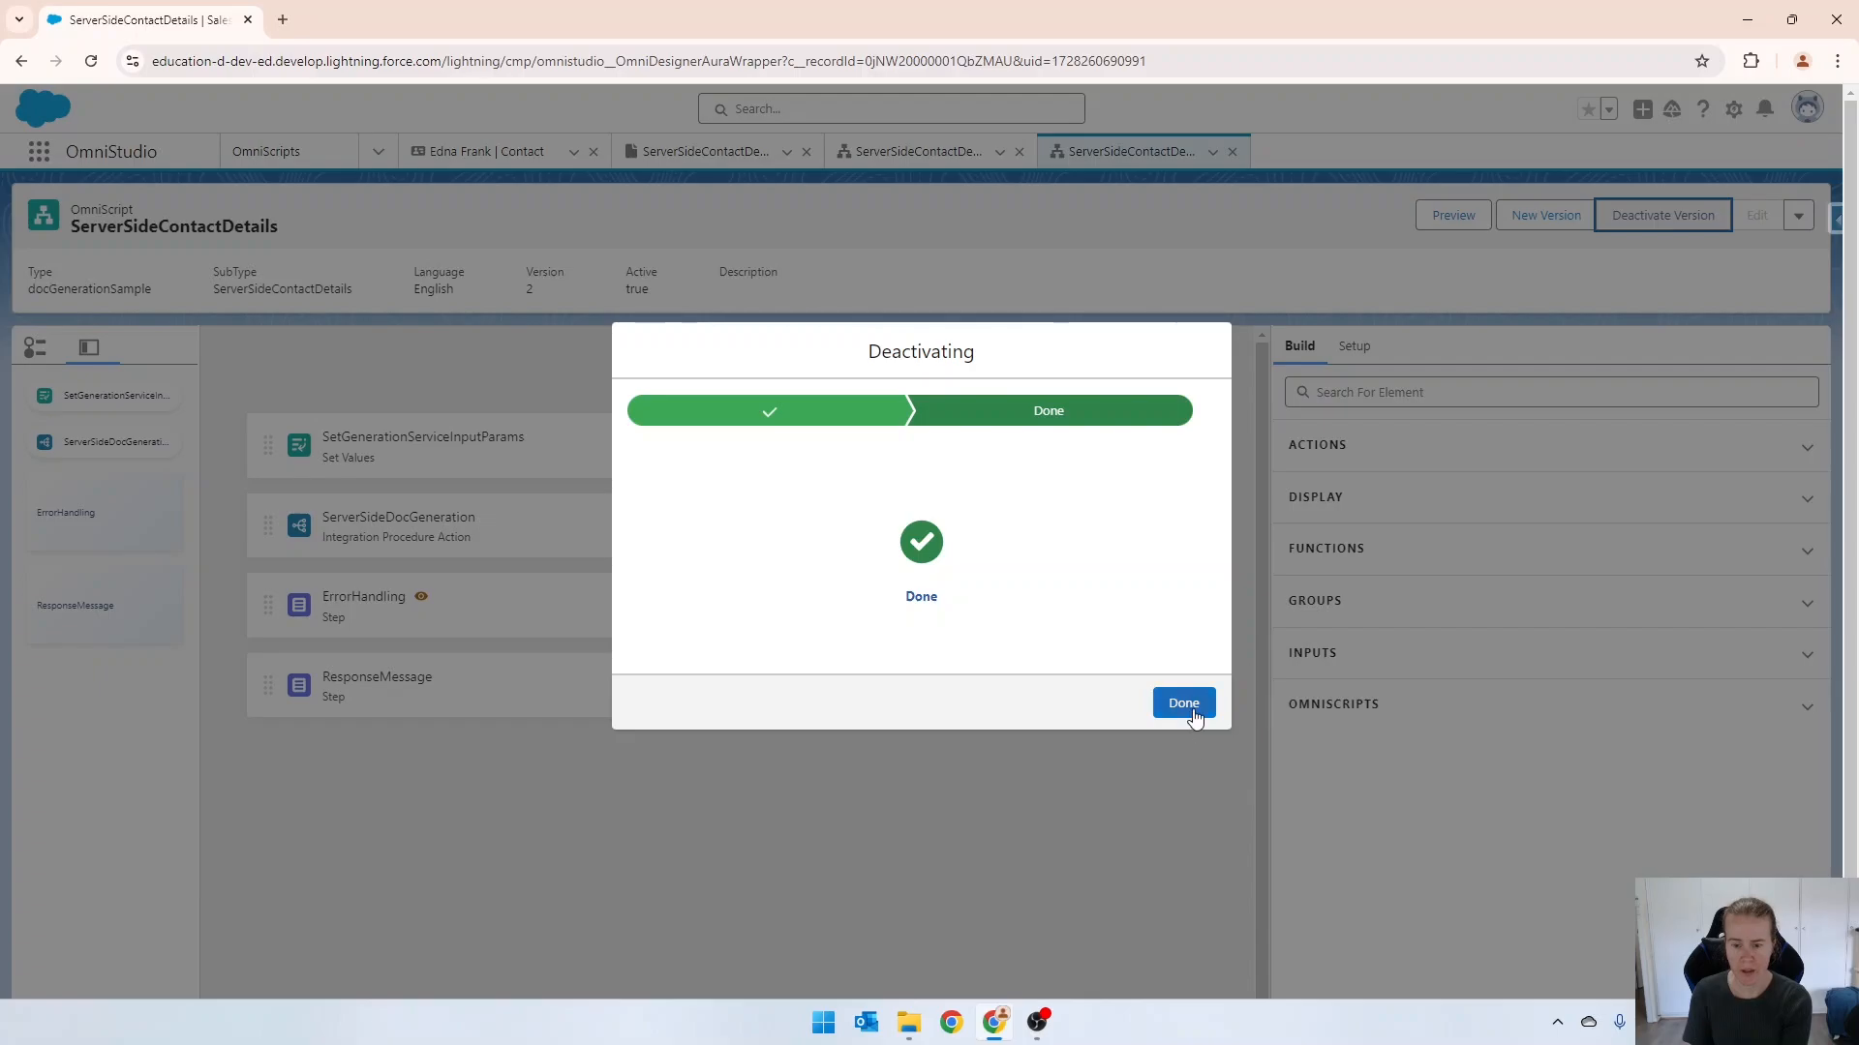
{"action": "left_click", "coordinate": [1182, 702]}
Set the contextId element value in SetGenerationServiceInputParams to %contactId%.
{"action": "left_click", "coordinate": [592, 472]}
{"action": "scroll", "coordinate": [1558, 704], "scroll_direction": "down", "scroll_amount": 9}
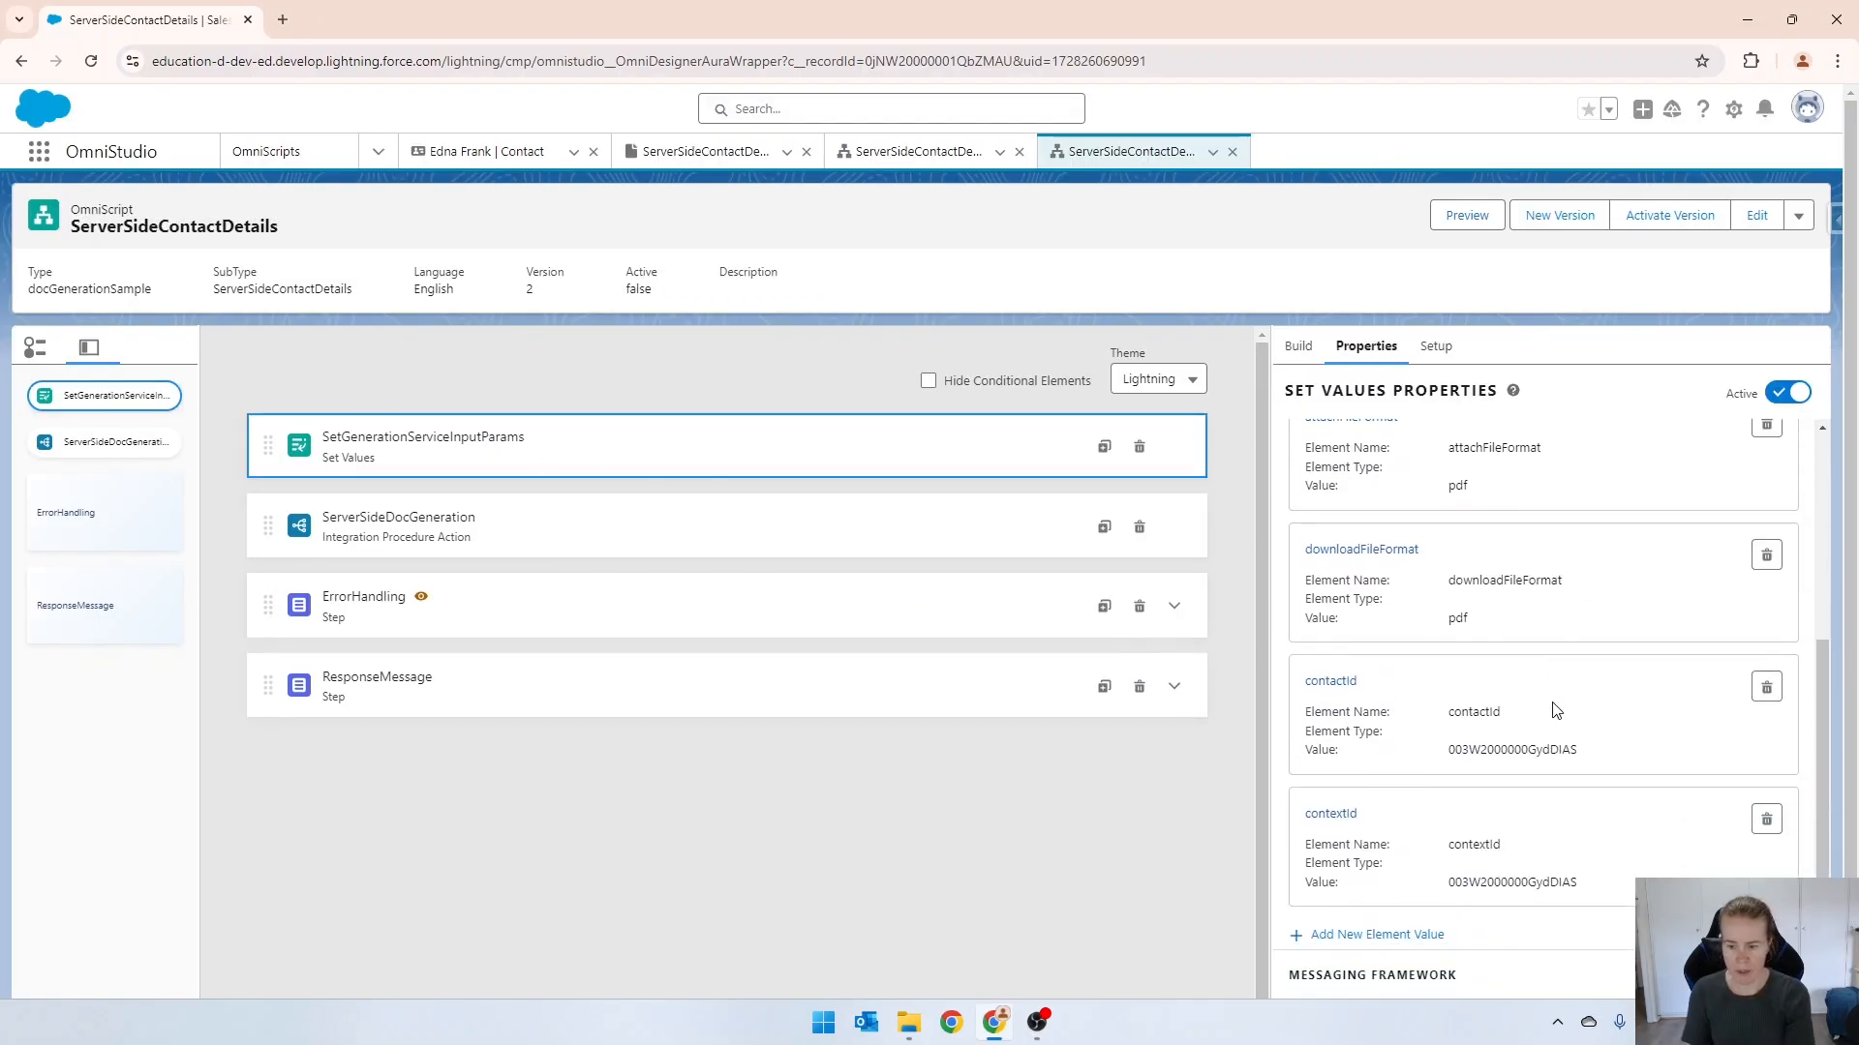
{"action": "left_click", "coordinate": [1336, 581]}
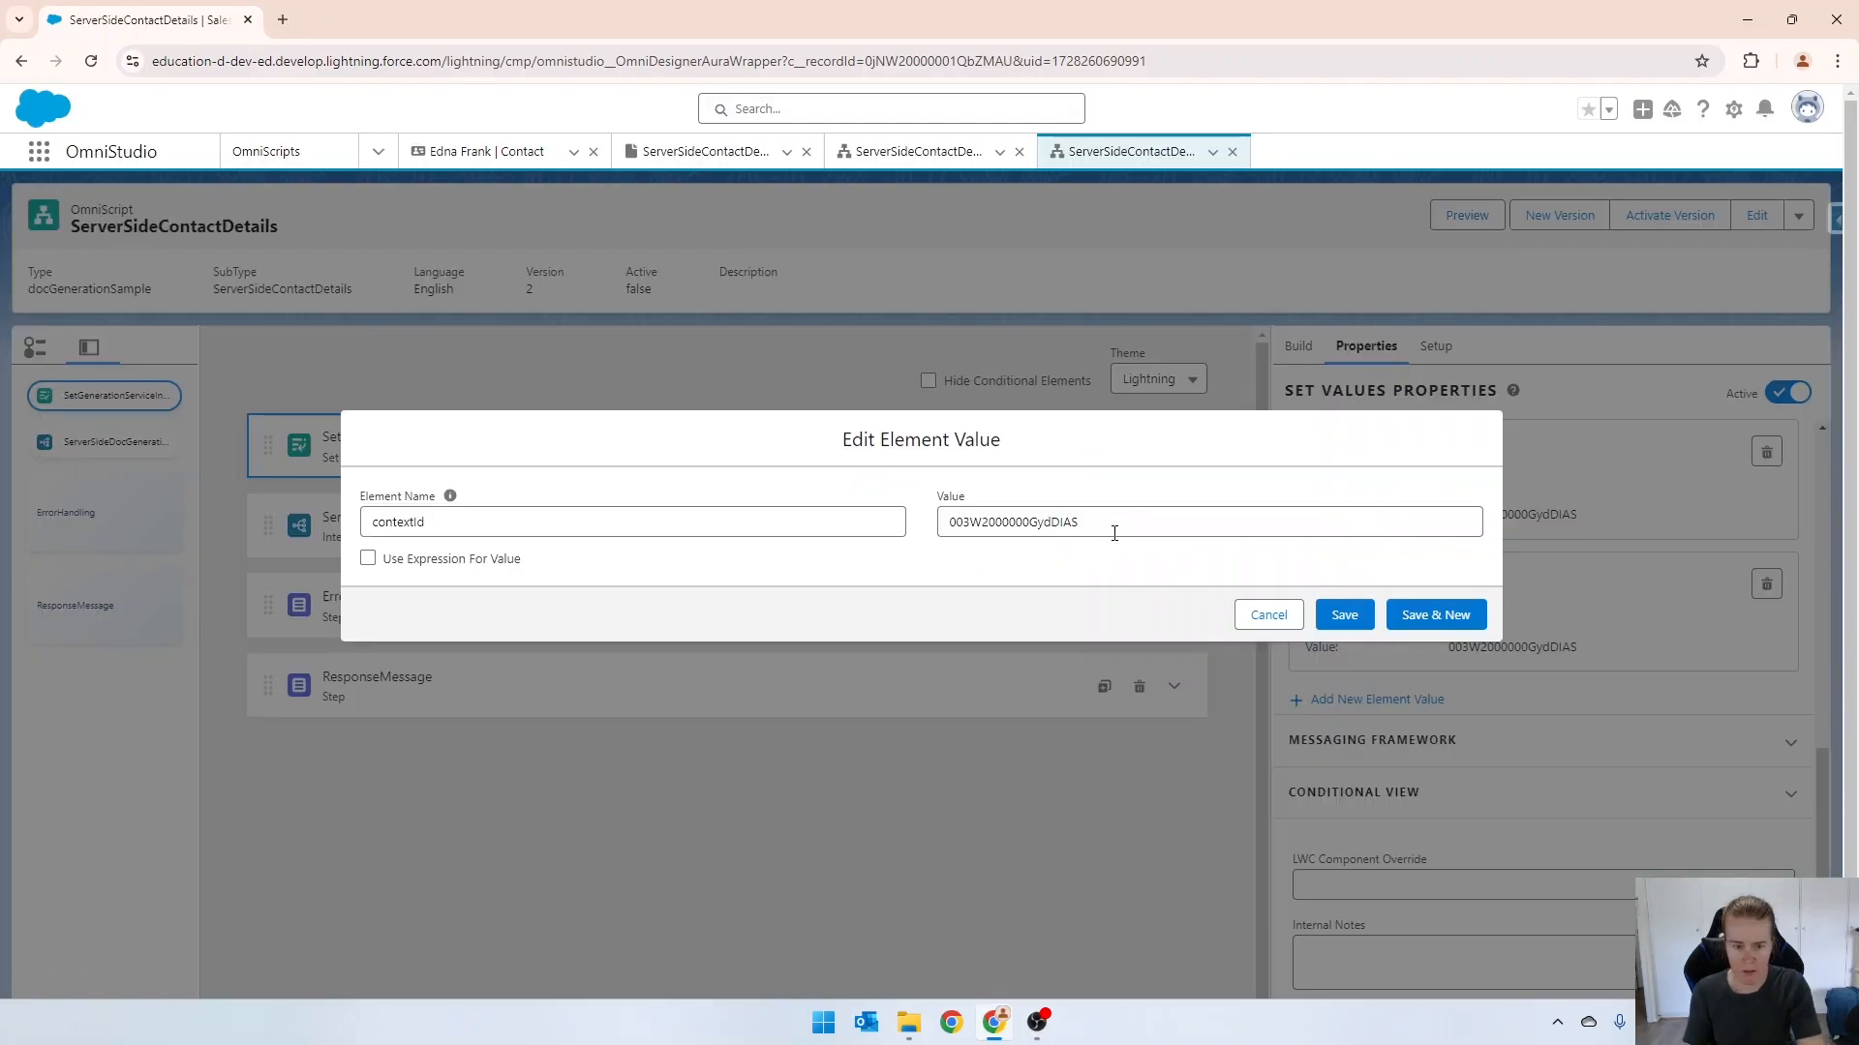
{"action": "left_click_drag", "start_coordinate": [1148, 523], "coordinate": [883, 526]}
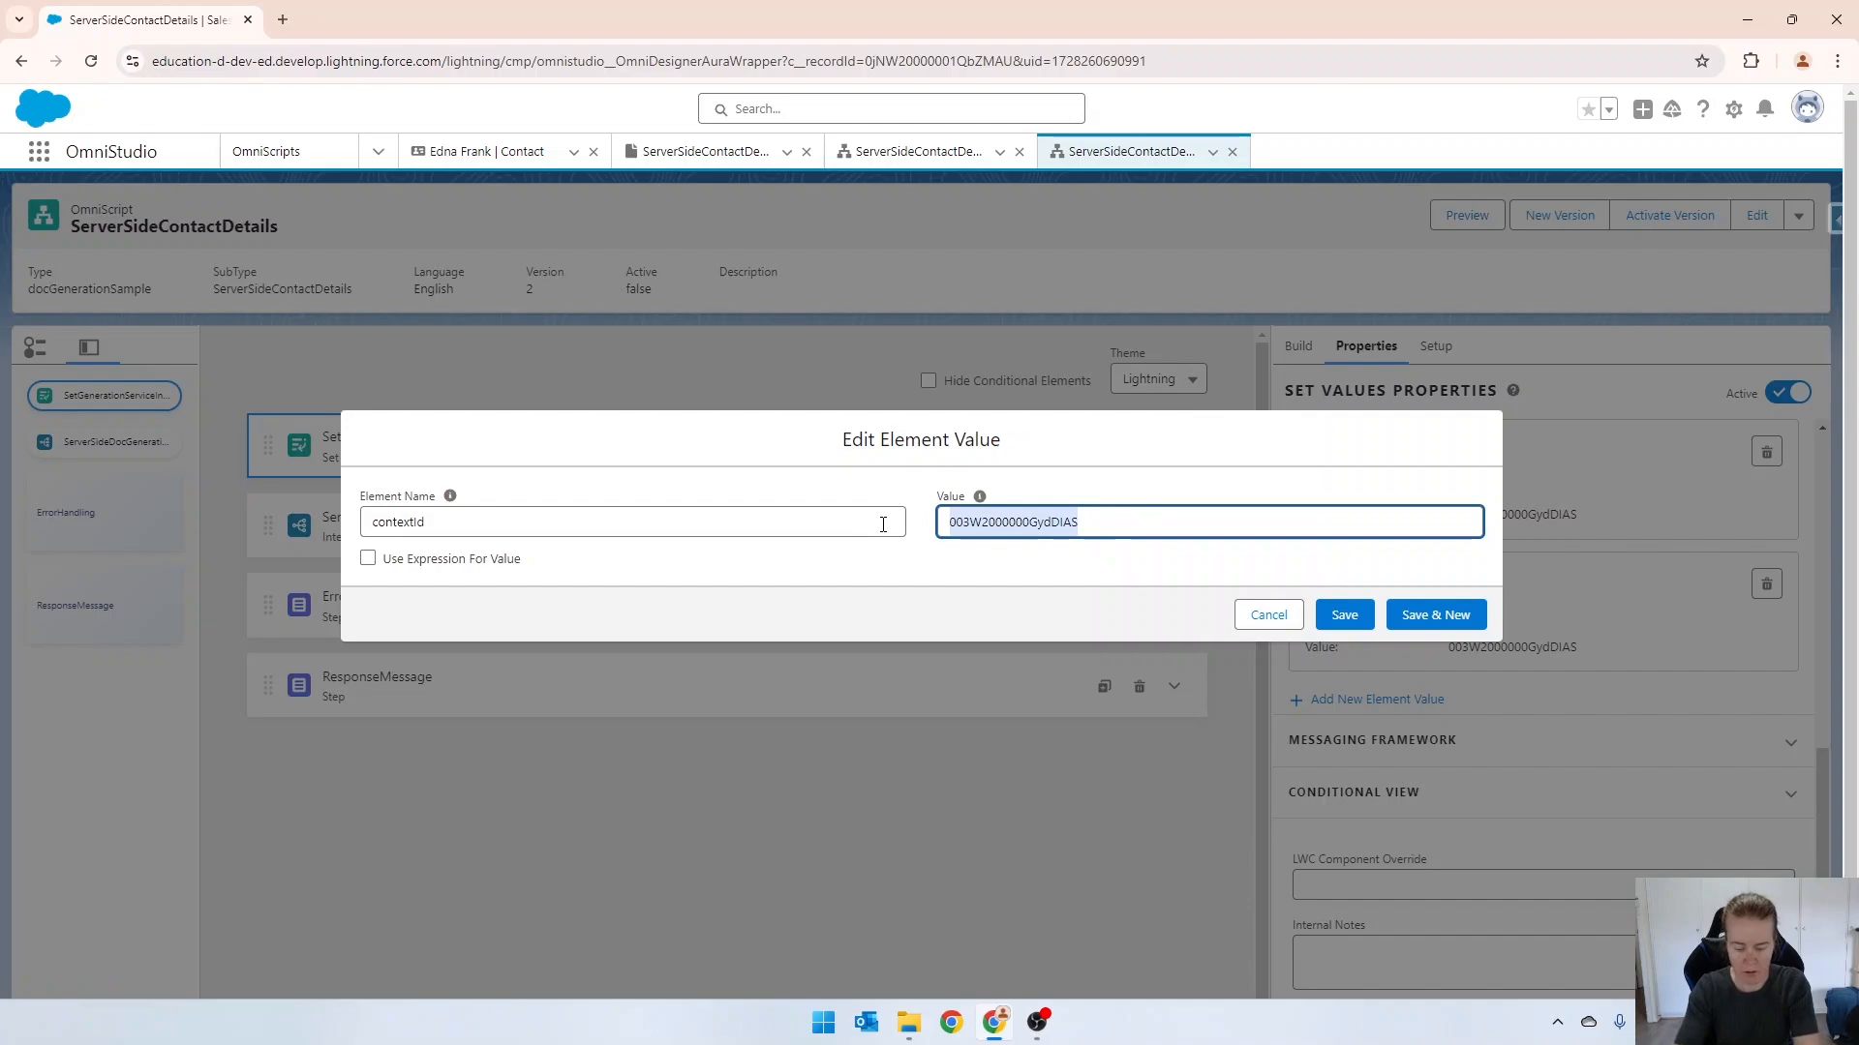
{"action": "type", "text": "%cont a"}
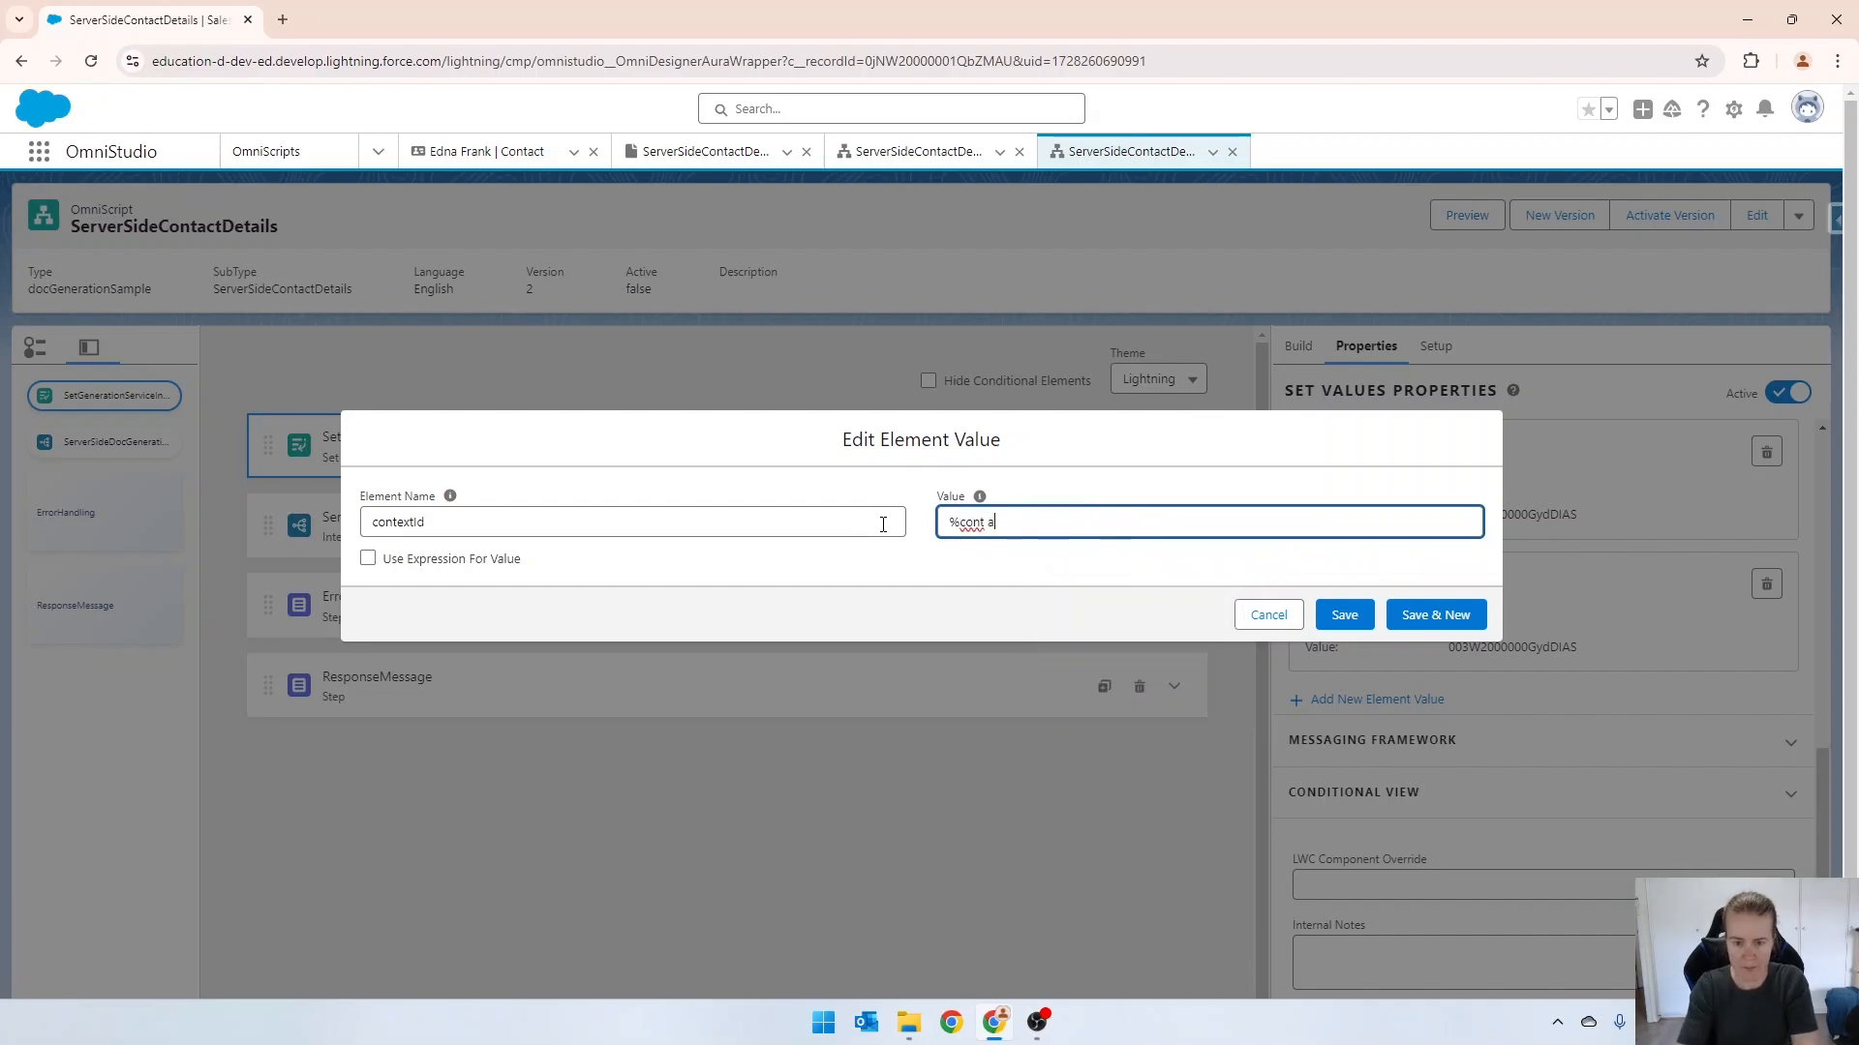
{"action": "key", "text": "BackSpace"}
{"action": "key", "text": "BackSpace"}
{"action": "type", "text": "actId%"}
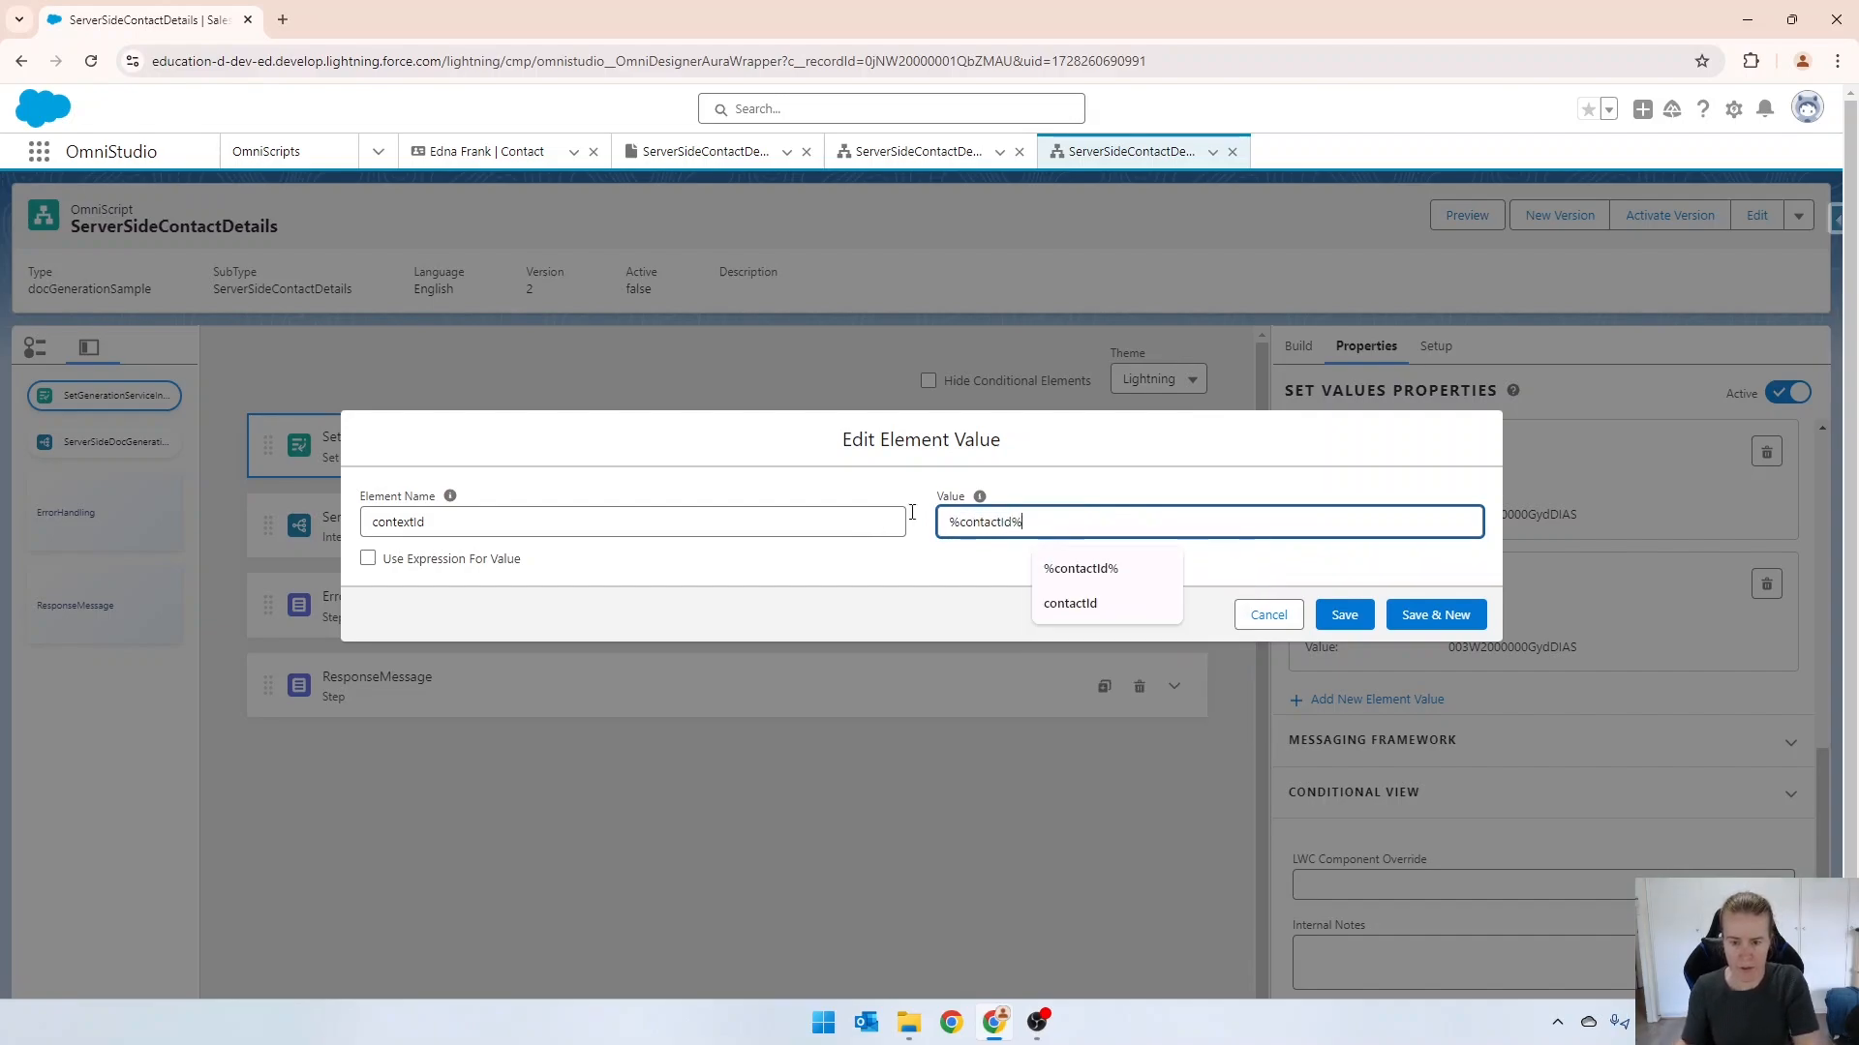
{"action": "left_click", "coordinate": [1341, 616]}
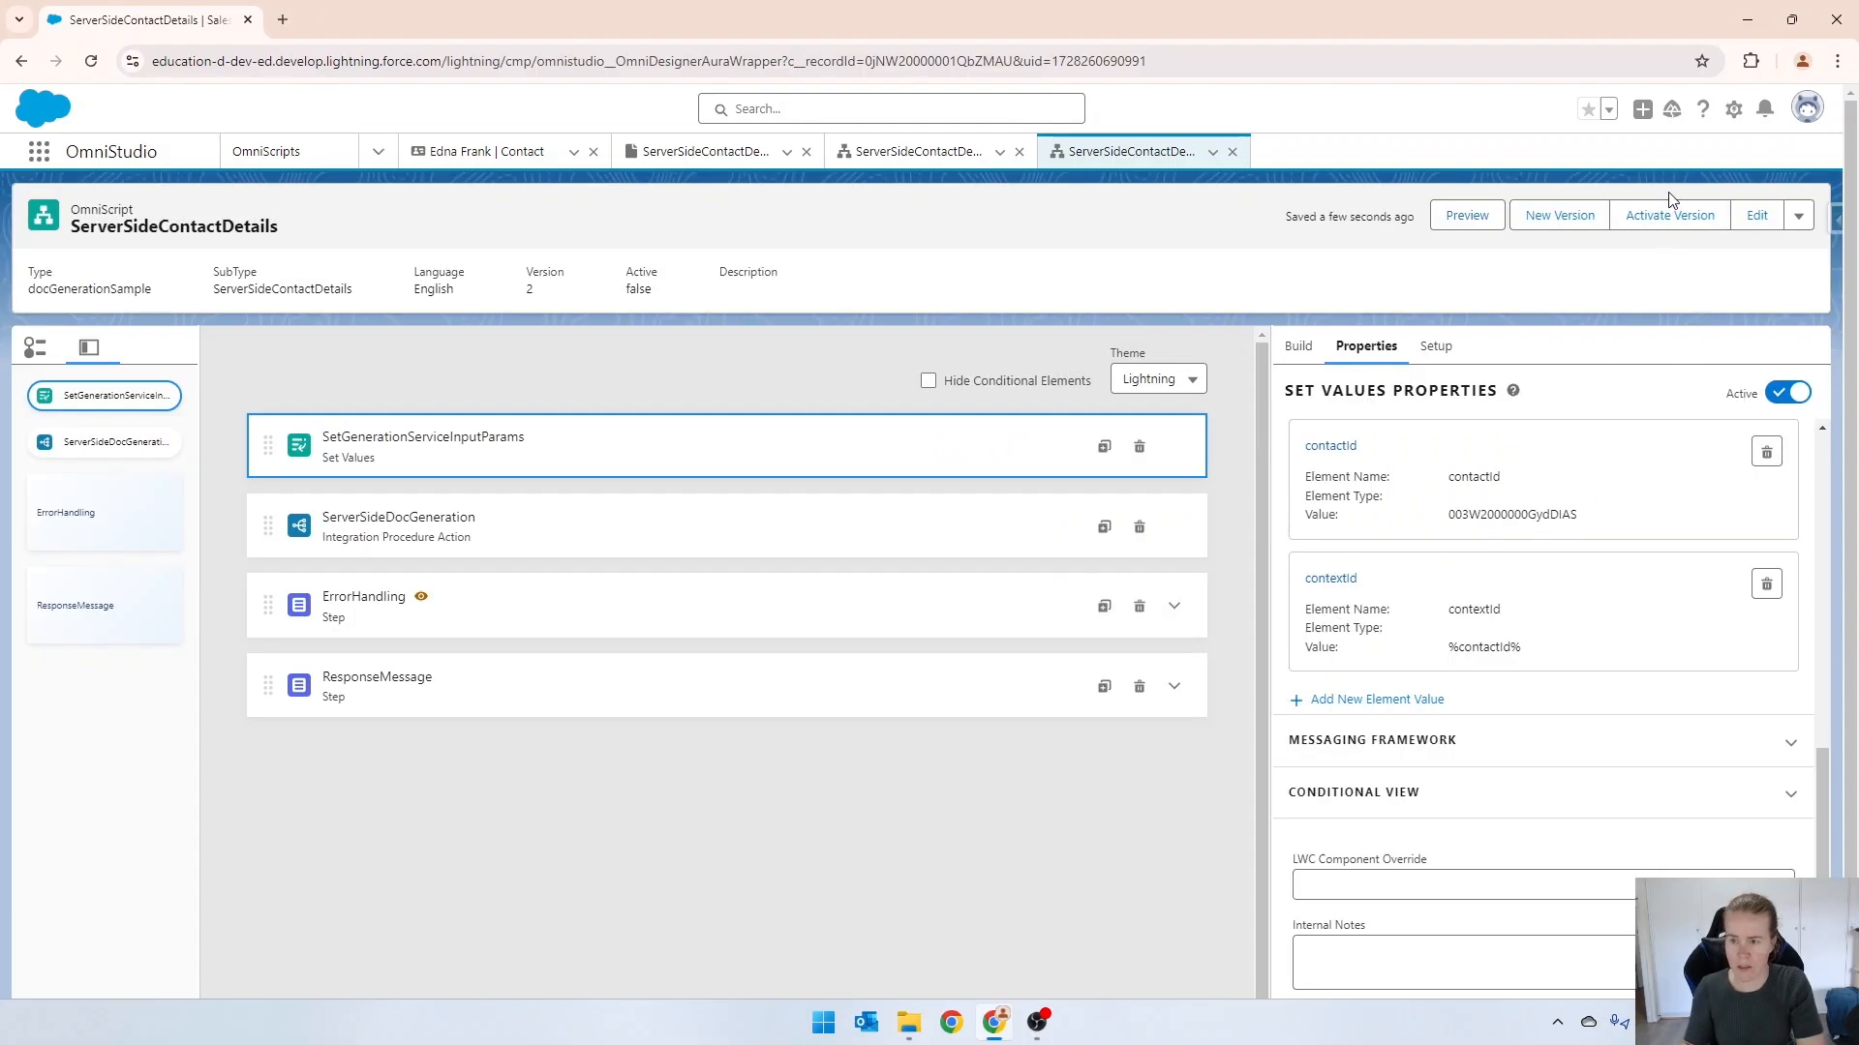
Activate version 2 with the %contactId% reference, then hard-reload the page and preview the OmniScript.
{"action": "left_click", "coordinate": [1667, 218]}
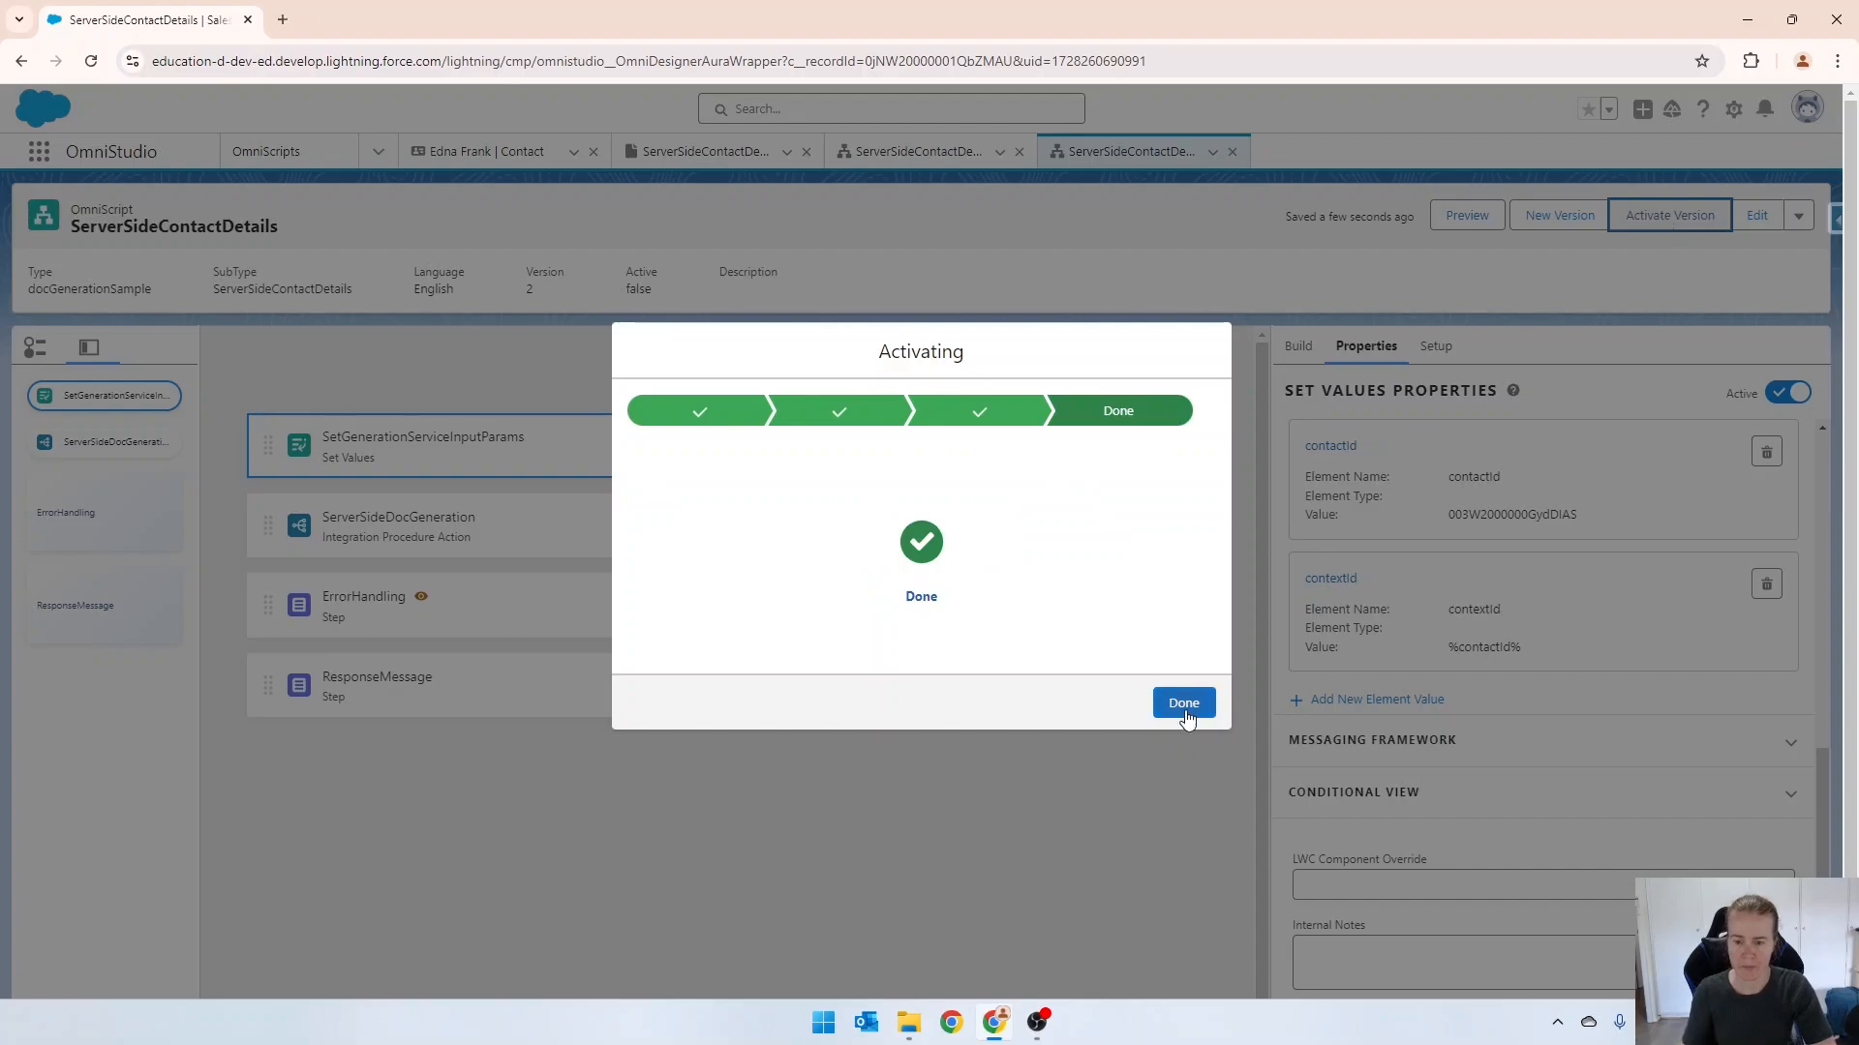
{"action": "left_click", "coordinate": [1184, 704]}
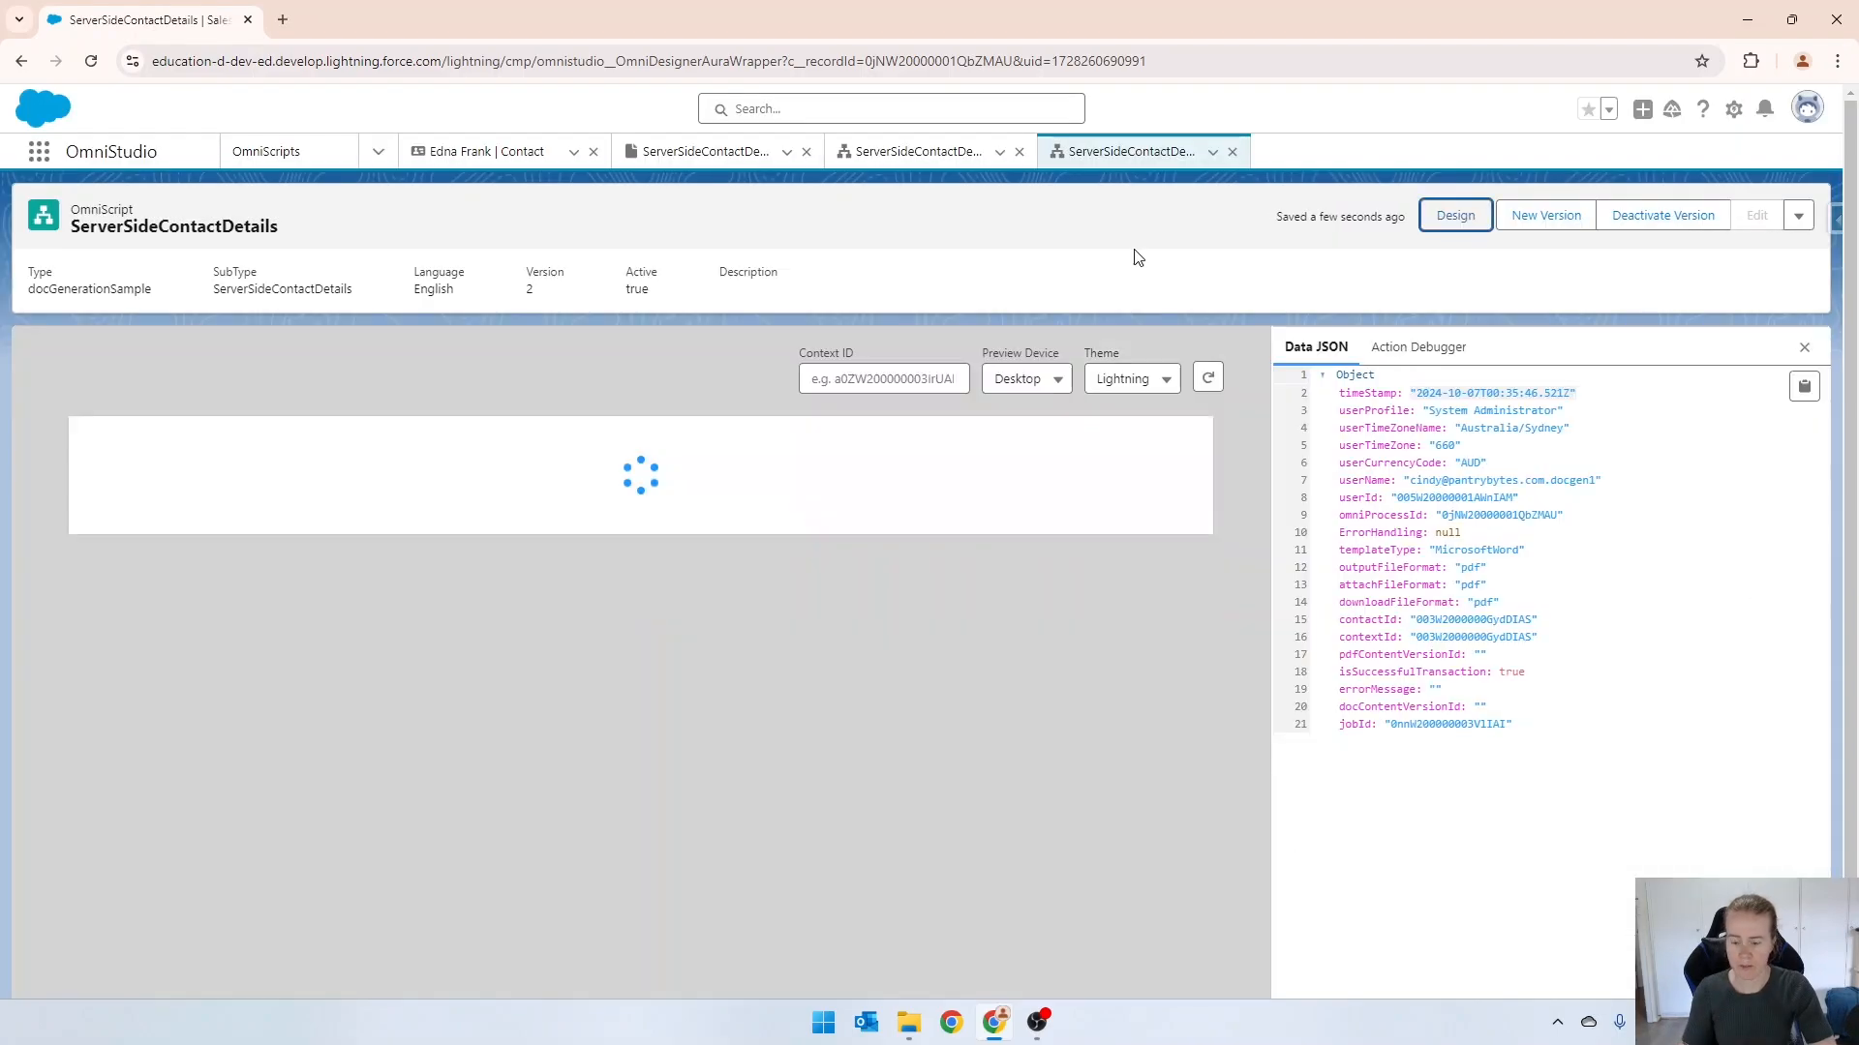
{"action": "key", "text": "F12"}
{"action": "right_click", "coordinate": [91, 61]}
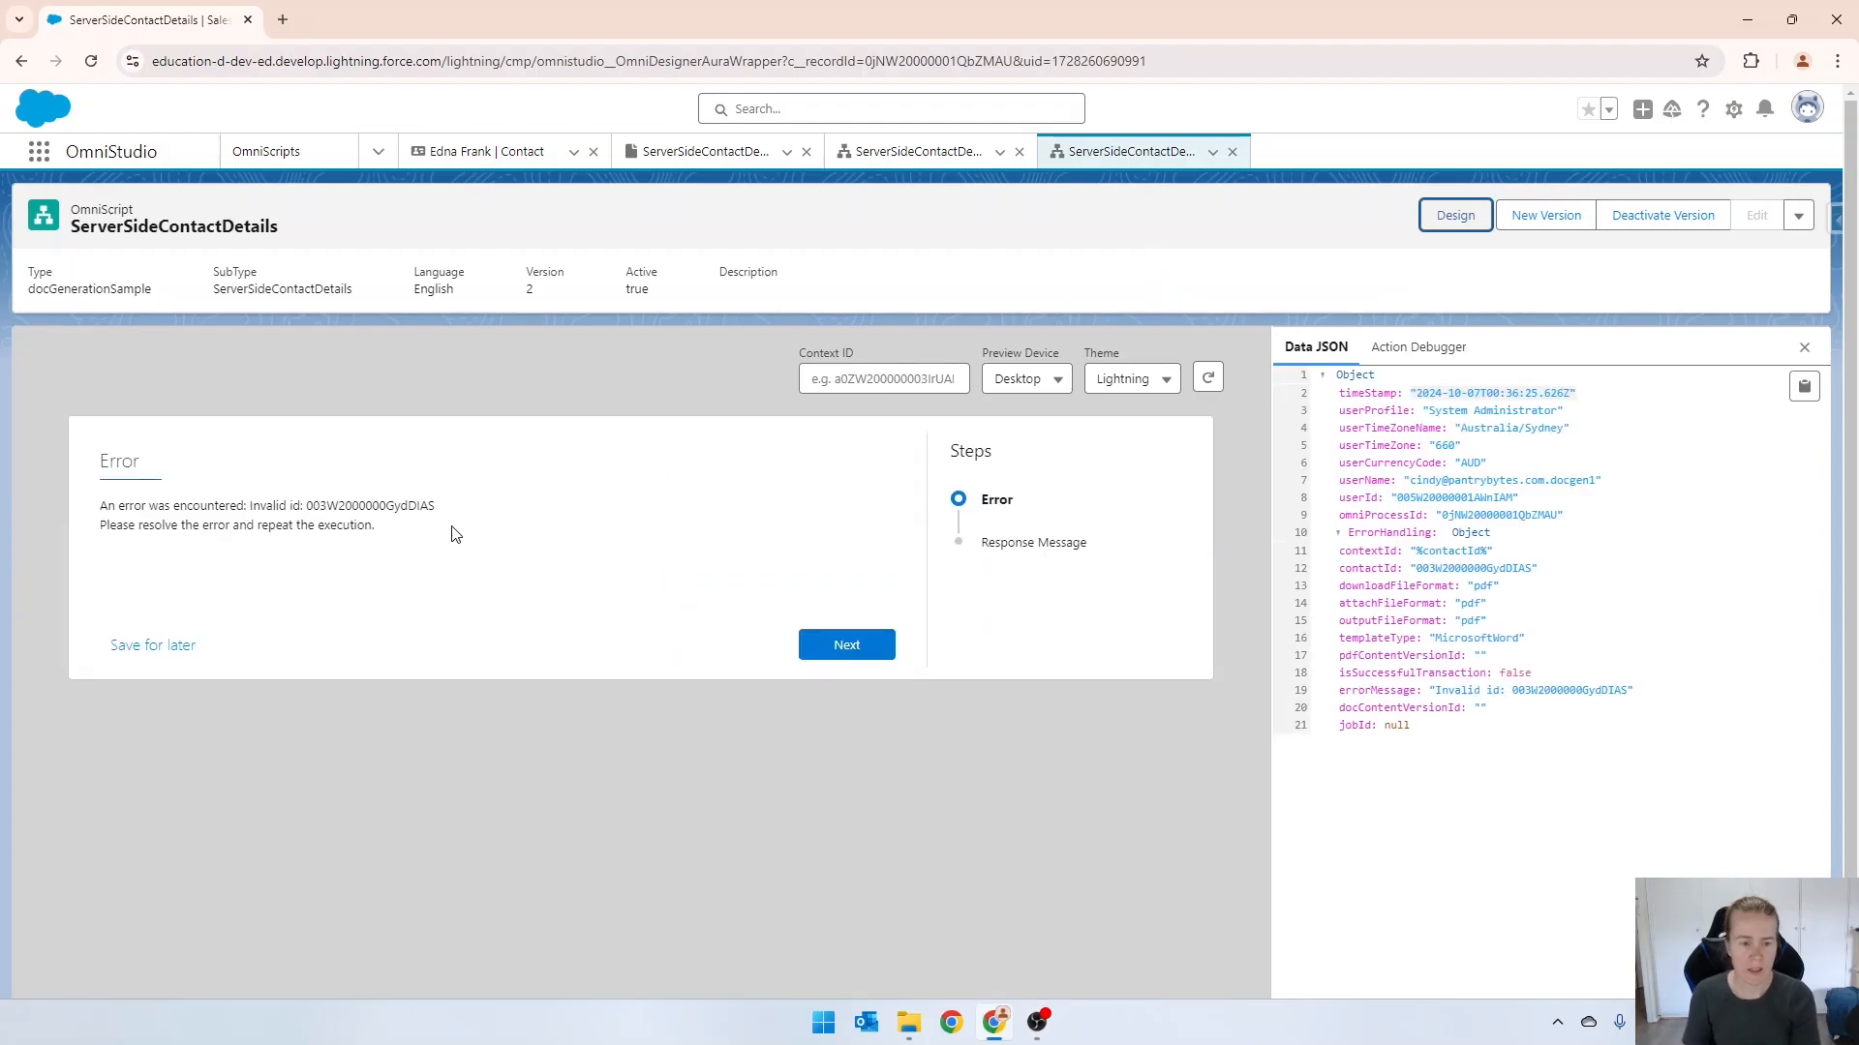
Review the contextId element value of SetGenerationServiceInputParams in the design view and deactivate version 2.
{"action": "left_click", "coordinate": [1444, 218]}
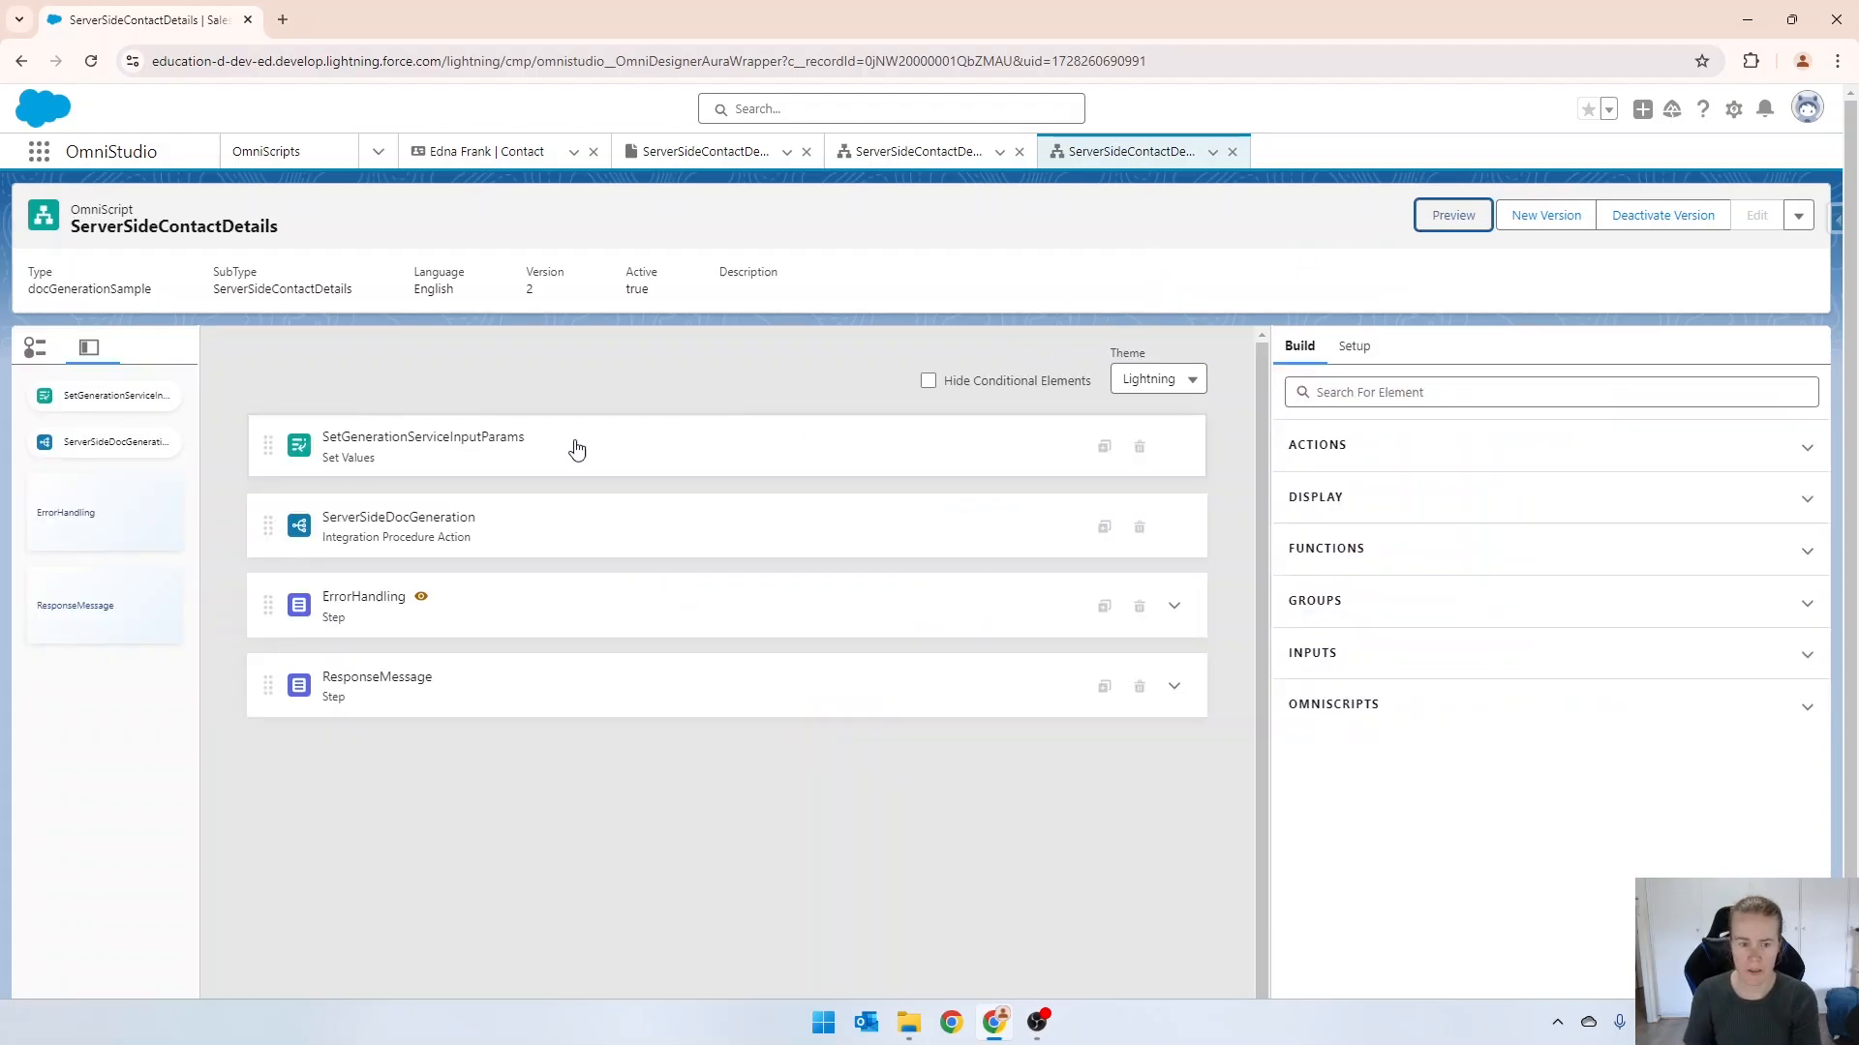
{"action": "left_click", "coordinate": [390, 462]}
{"action": "scroll", "coordinate": [1414, 760], "scroll_direction": "down", "scroll_amount": 6}
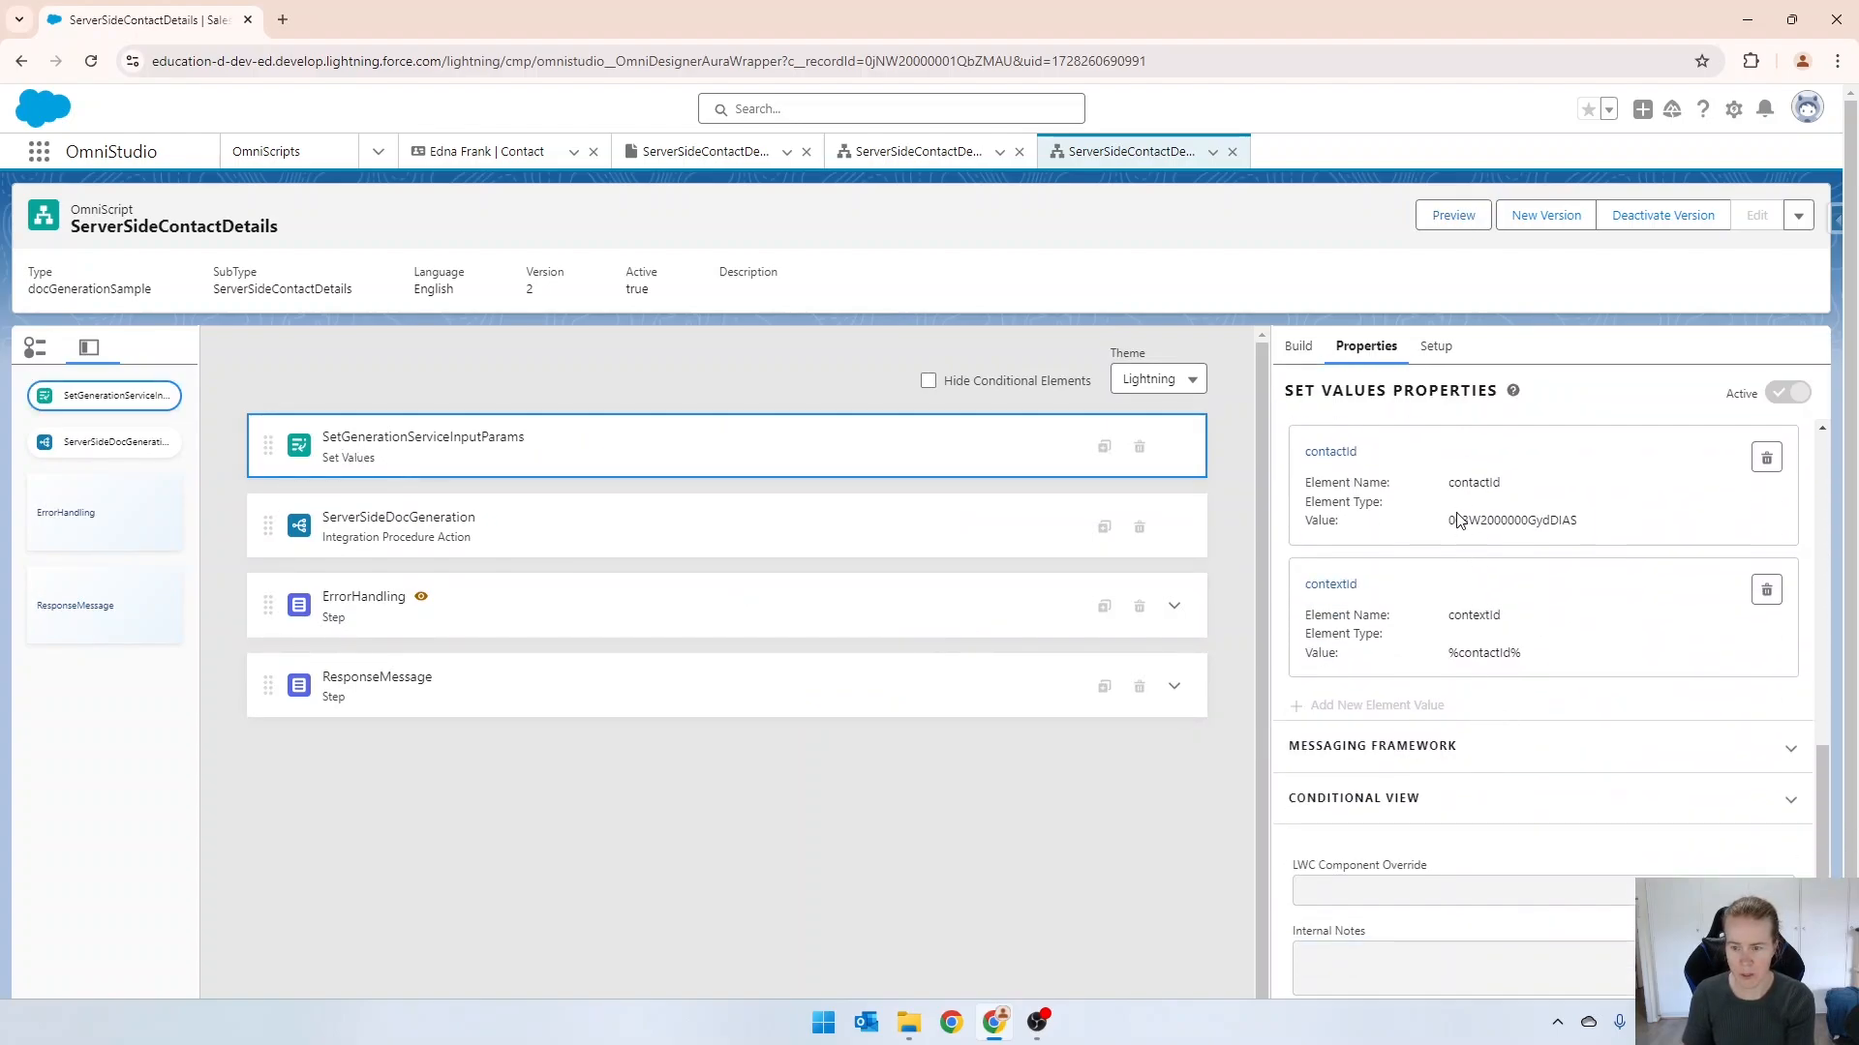
{"action": "left_click", "coordinate": [1328, 585]}
{"action": "left_click", "coordinate": [1265, 614]}
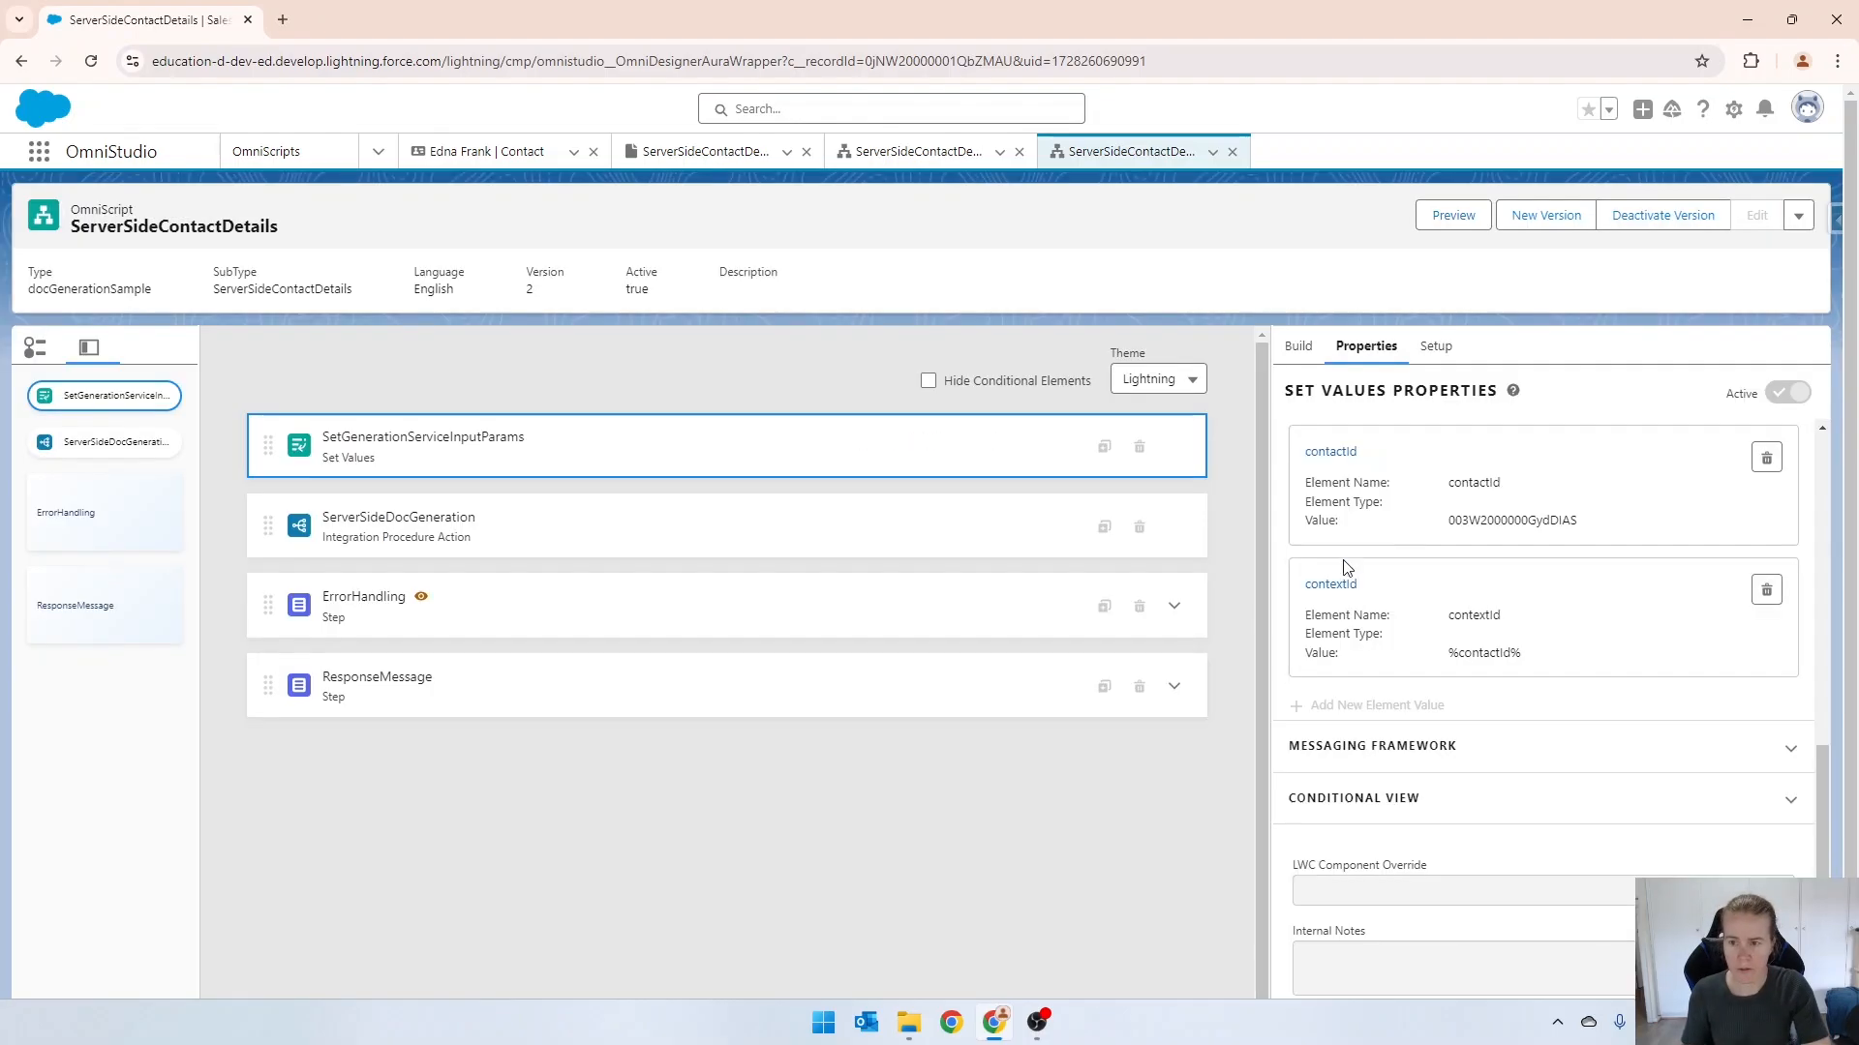
{"action": "left_click", "coordinate": [1662, 215]}
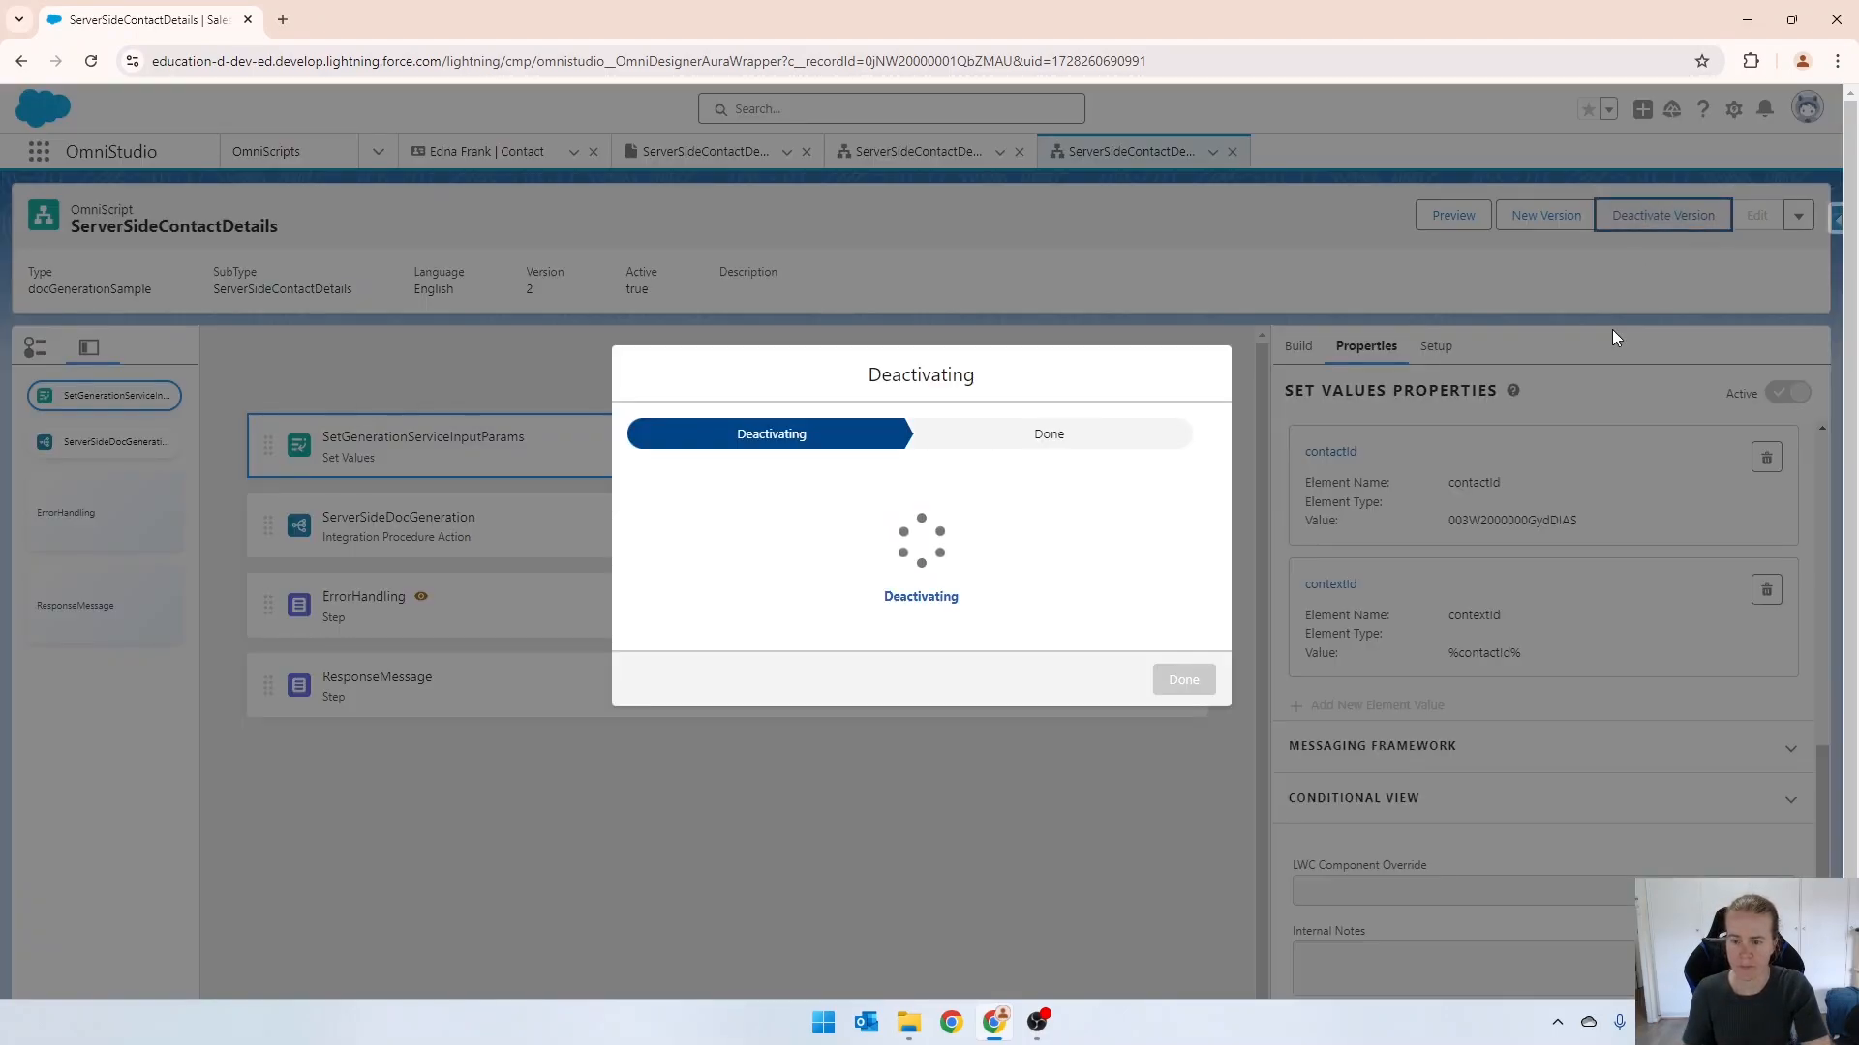
{"action": "left_click", "coordinate": [1176, 680]}
Add a Set Values element directly after SetGenerationServiceInputParams, with SetContextId as both its name and field label.
{"action": "type", "text": "set"}
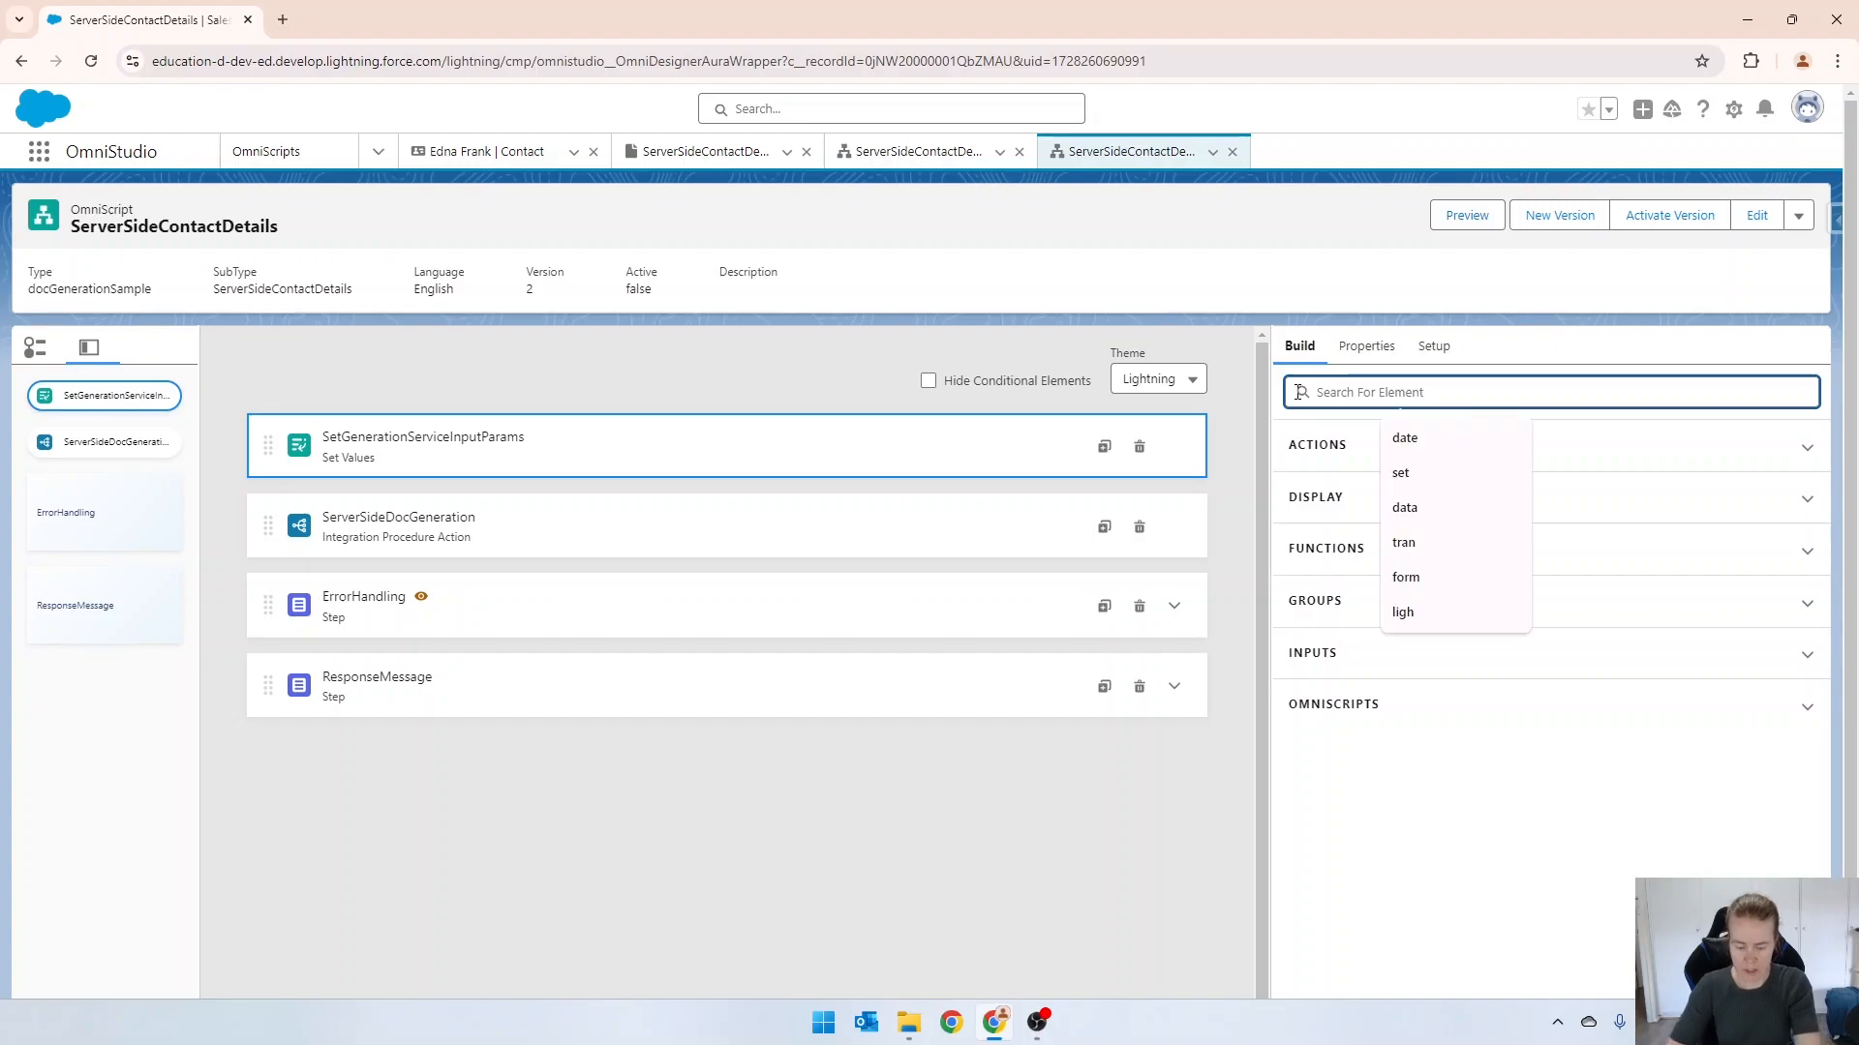
{"action": "left_click_drag", "start_coordinate": [1394, 606], "coordinate": [461, 504]}
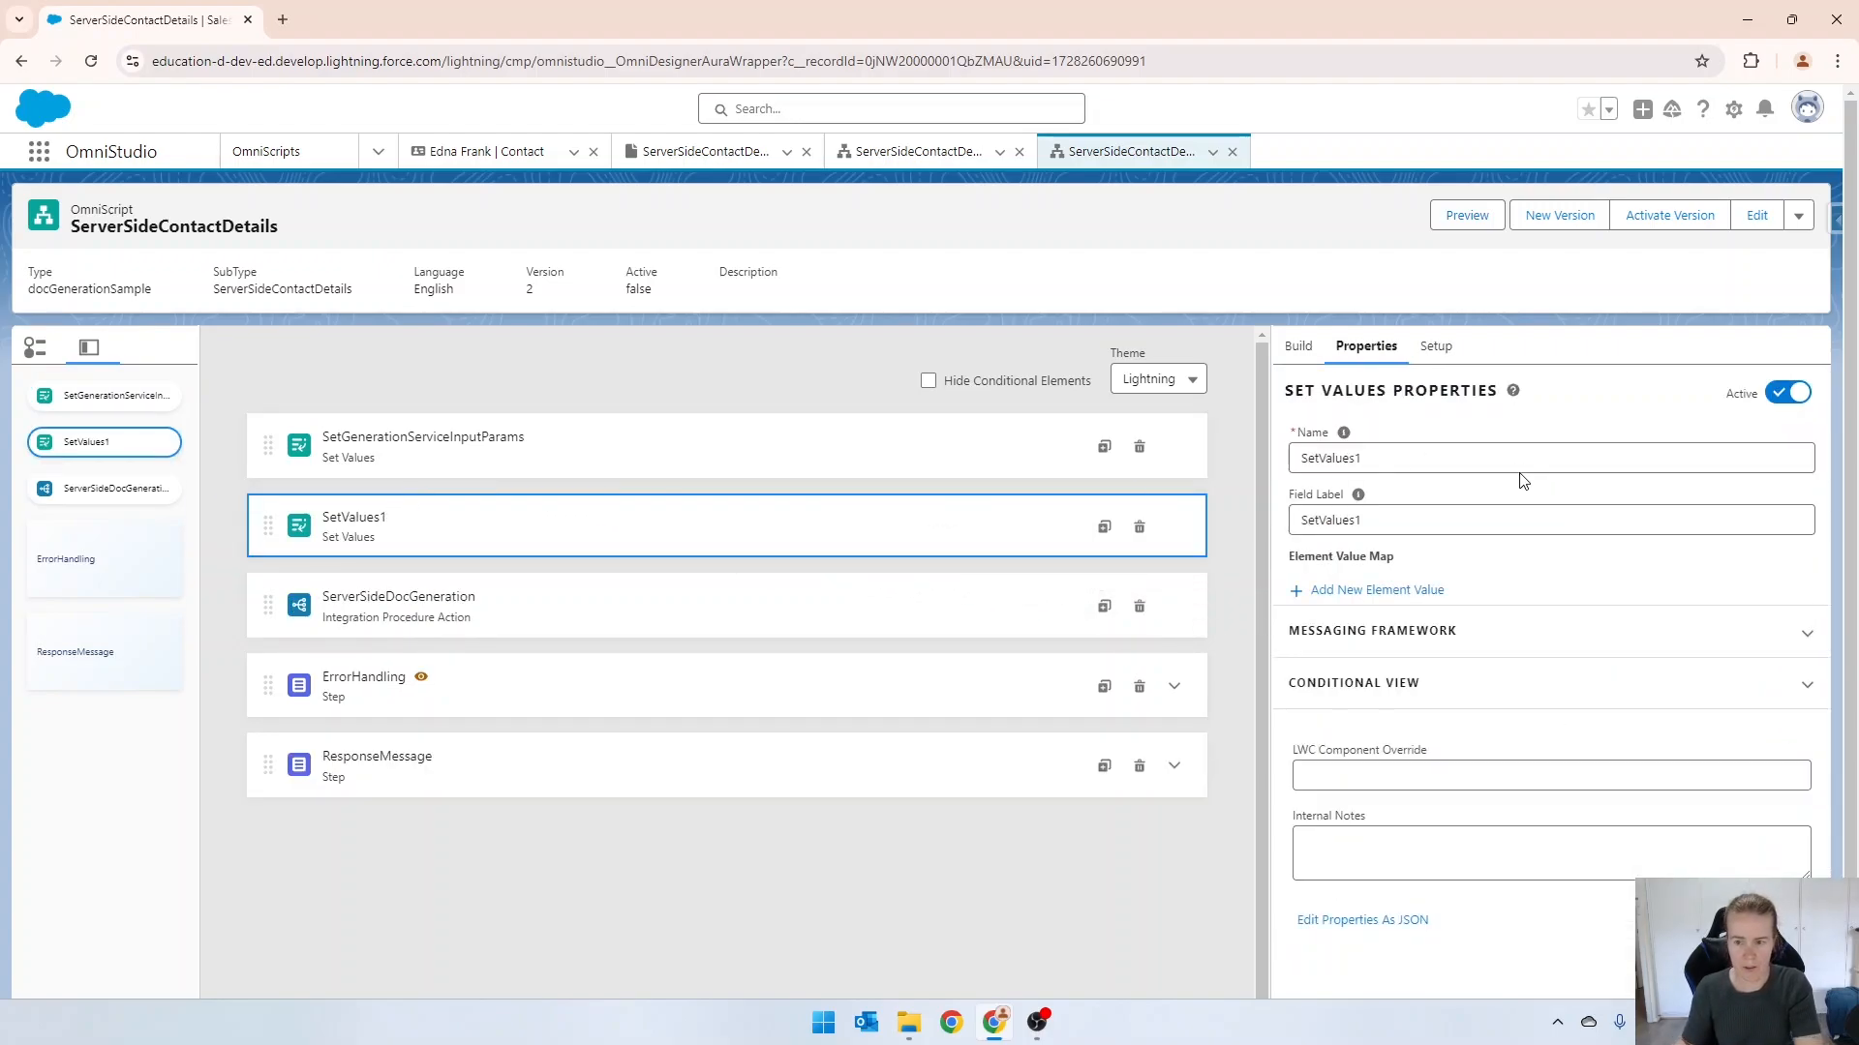
{"action": "left_click", "coordinate": [1491, 458]}
{"action": "key", "text": "ctrl+a"}
{"action": "type", "text": "SetConrt"}
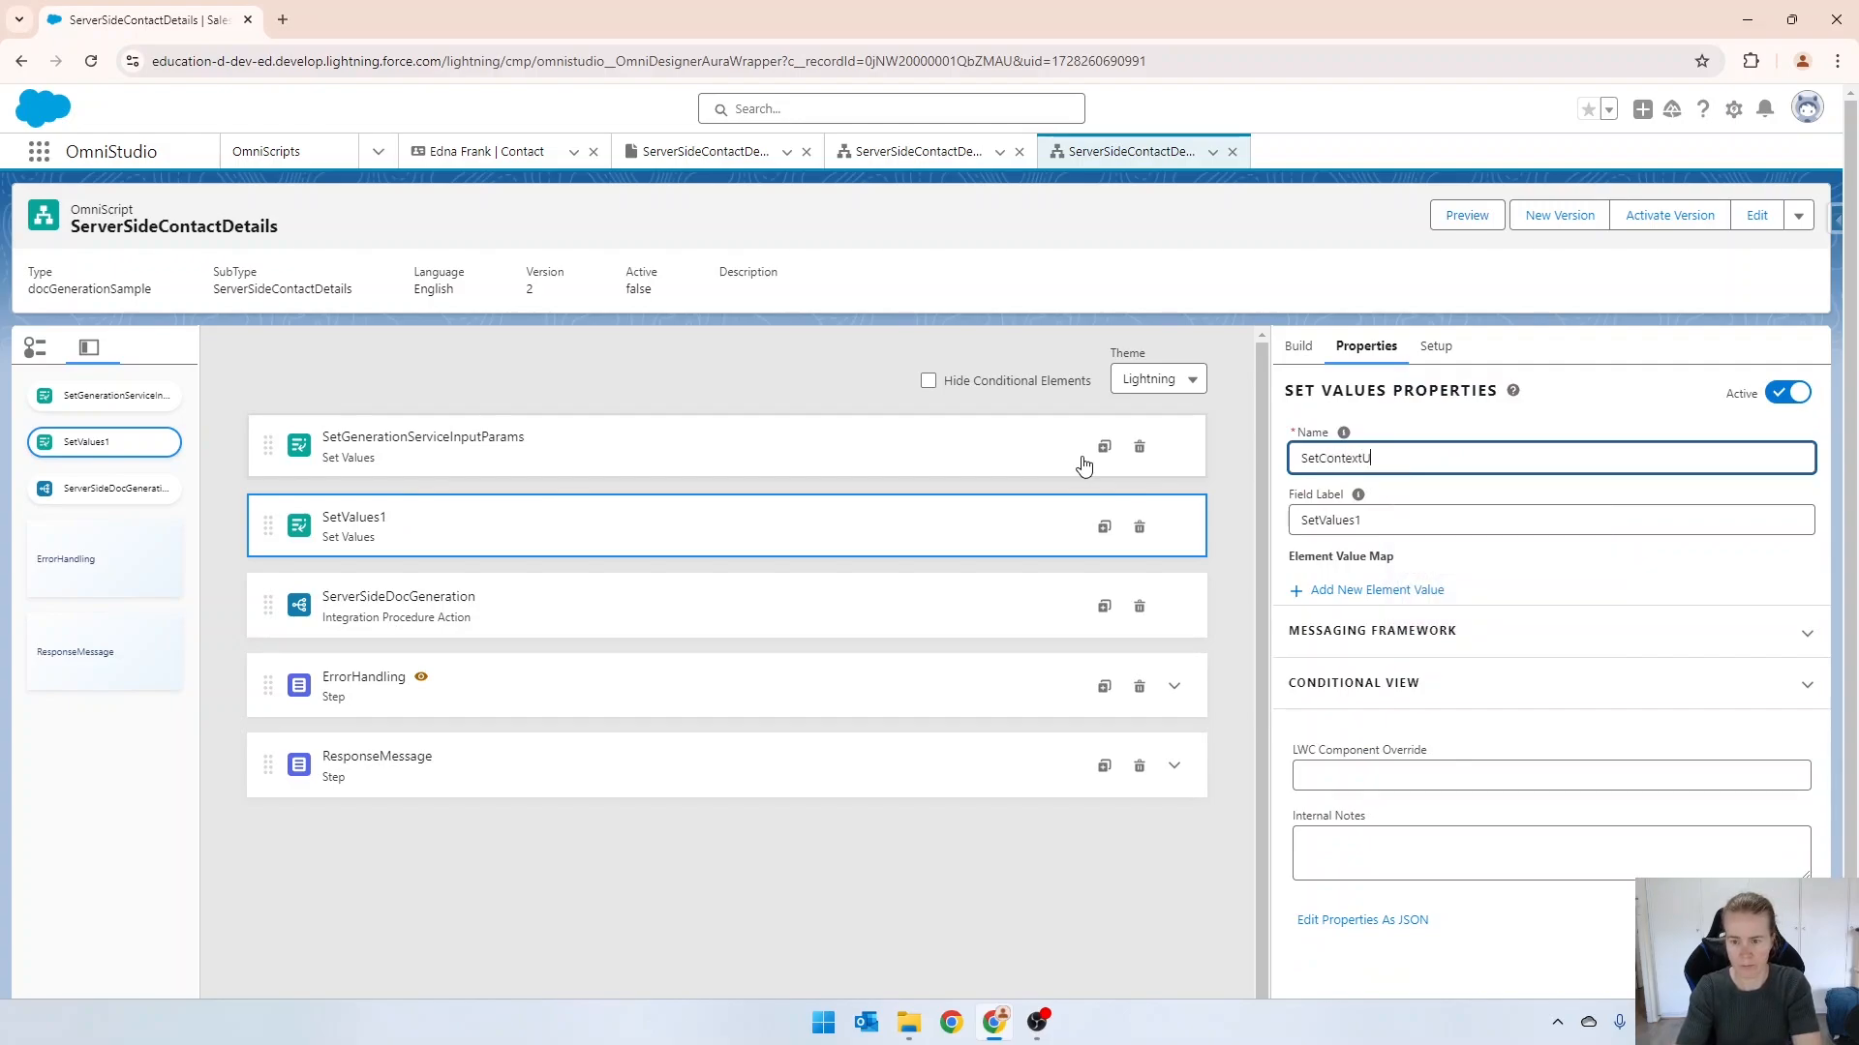
{"action": "key", "text": "ctrl+a"}
{"action": "key", "text": "ctrl+c"}
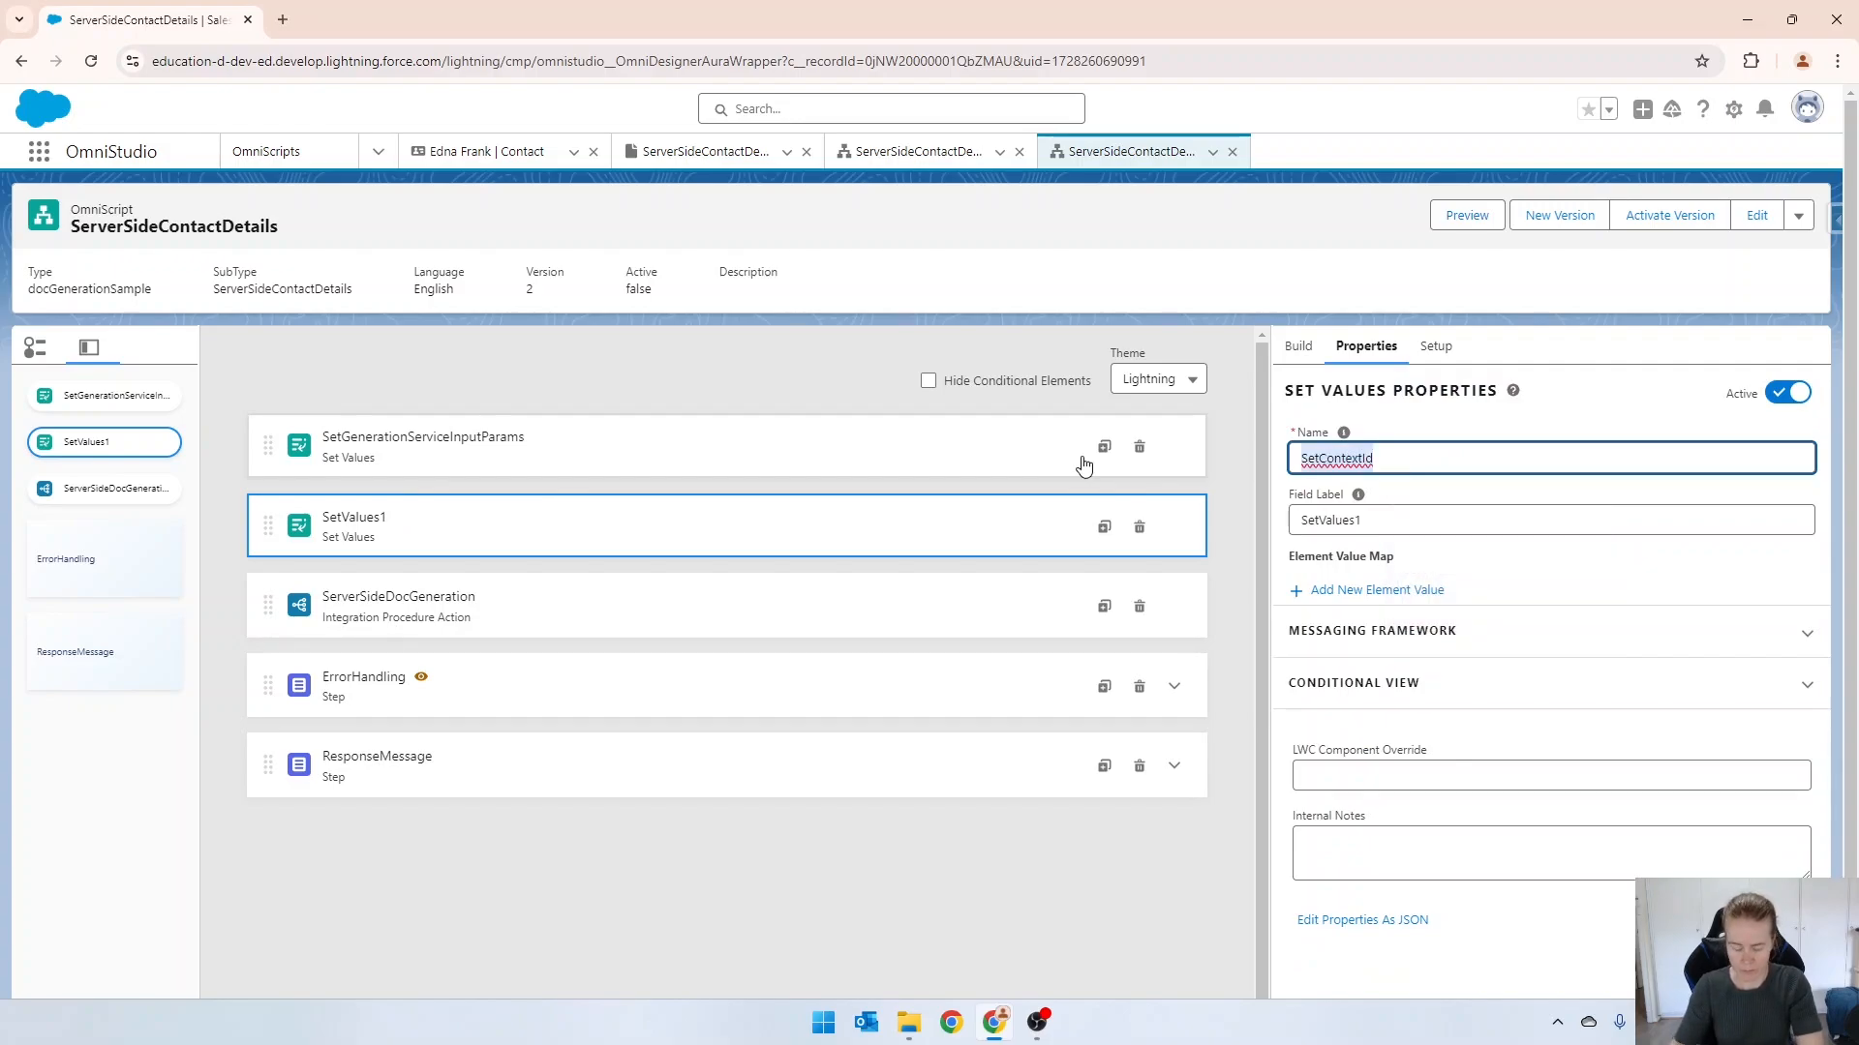
{"action": "key", "text": "Tab"}
{"action": "key", "text": "Tab"}
{"action": "key", "text": "ctrl+v"}
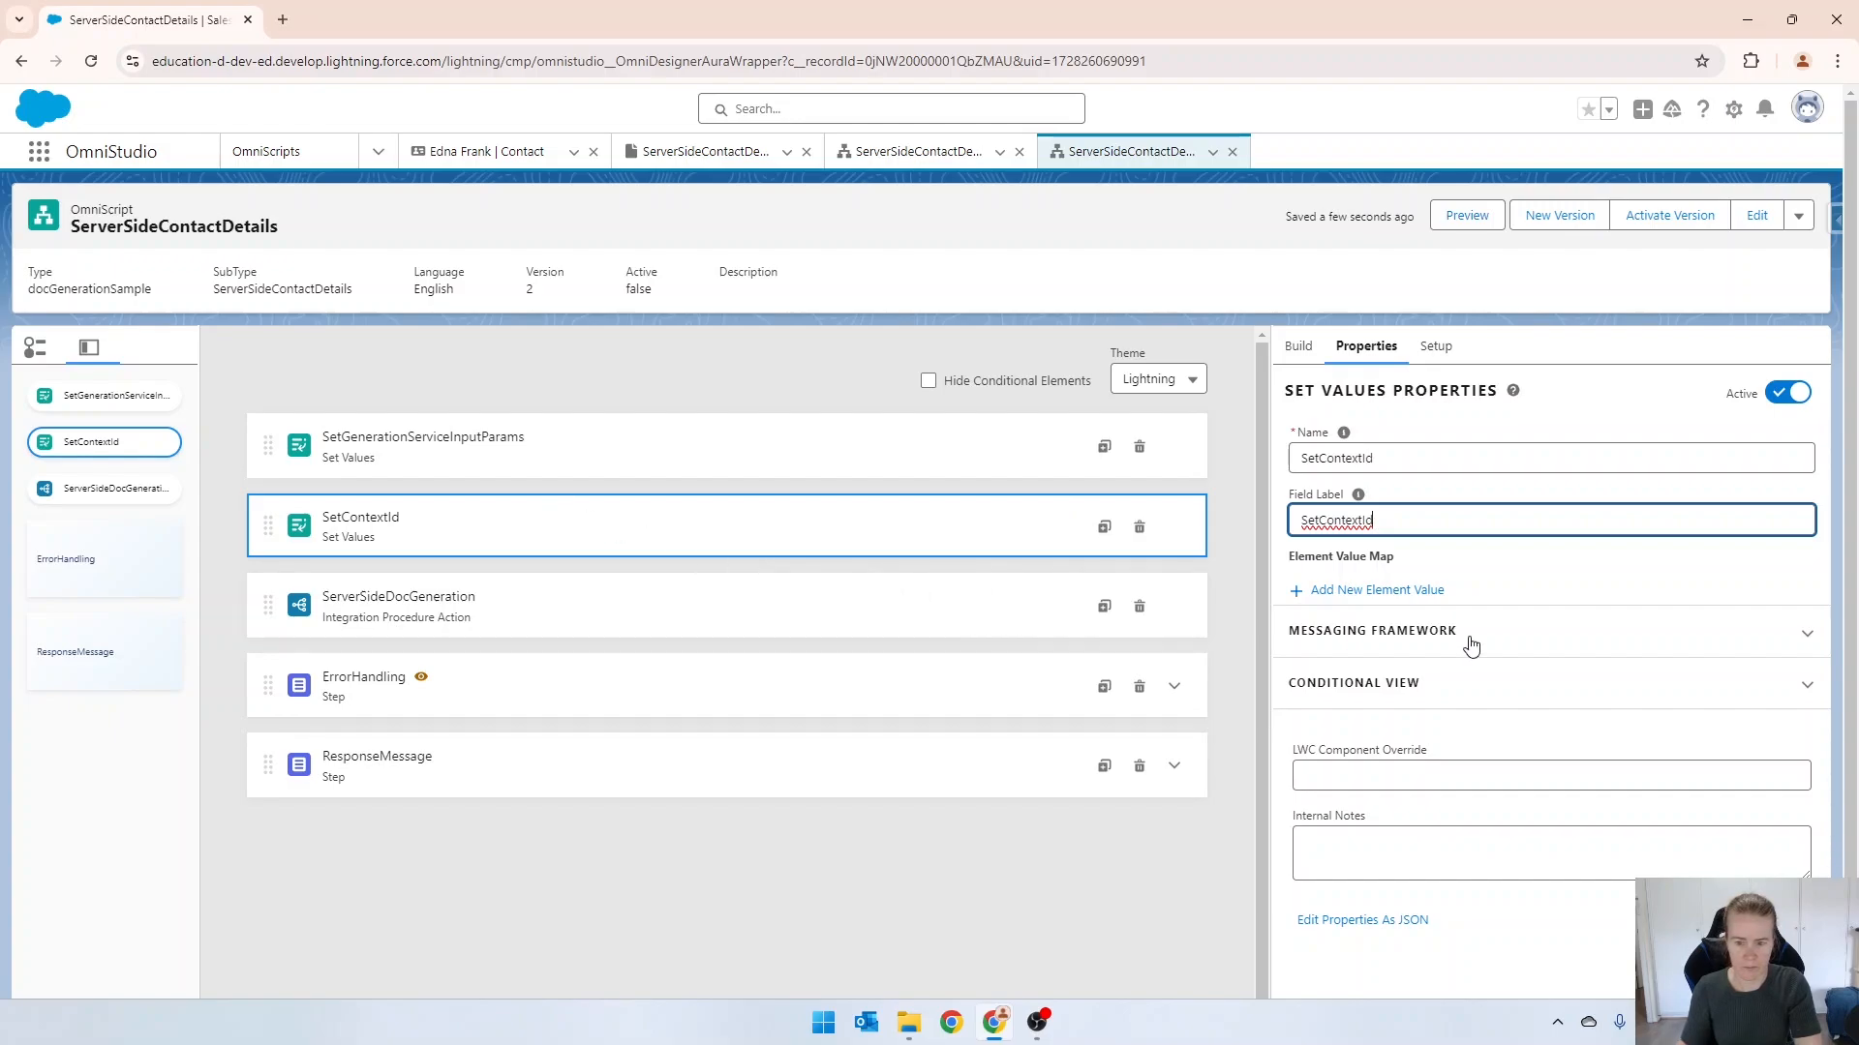
Add an element value named contextId to SetContextId, using the expression %contactId% for its value.
{"action": "left_click", "coordinate": [1332, 590]}
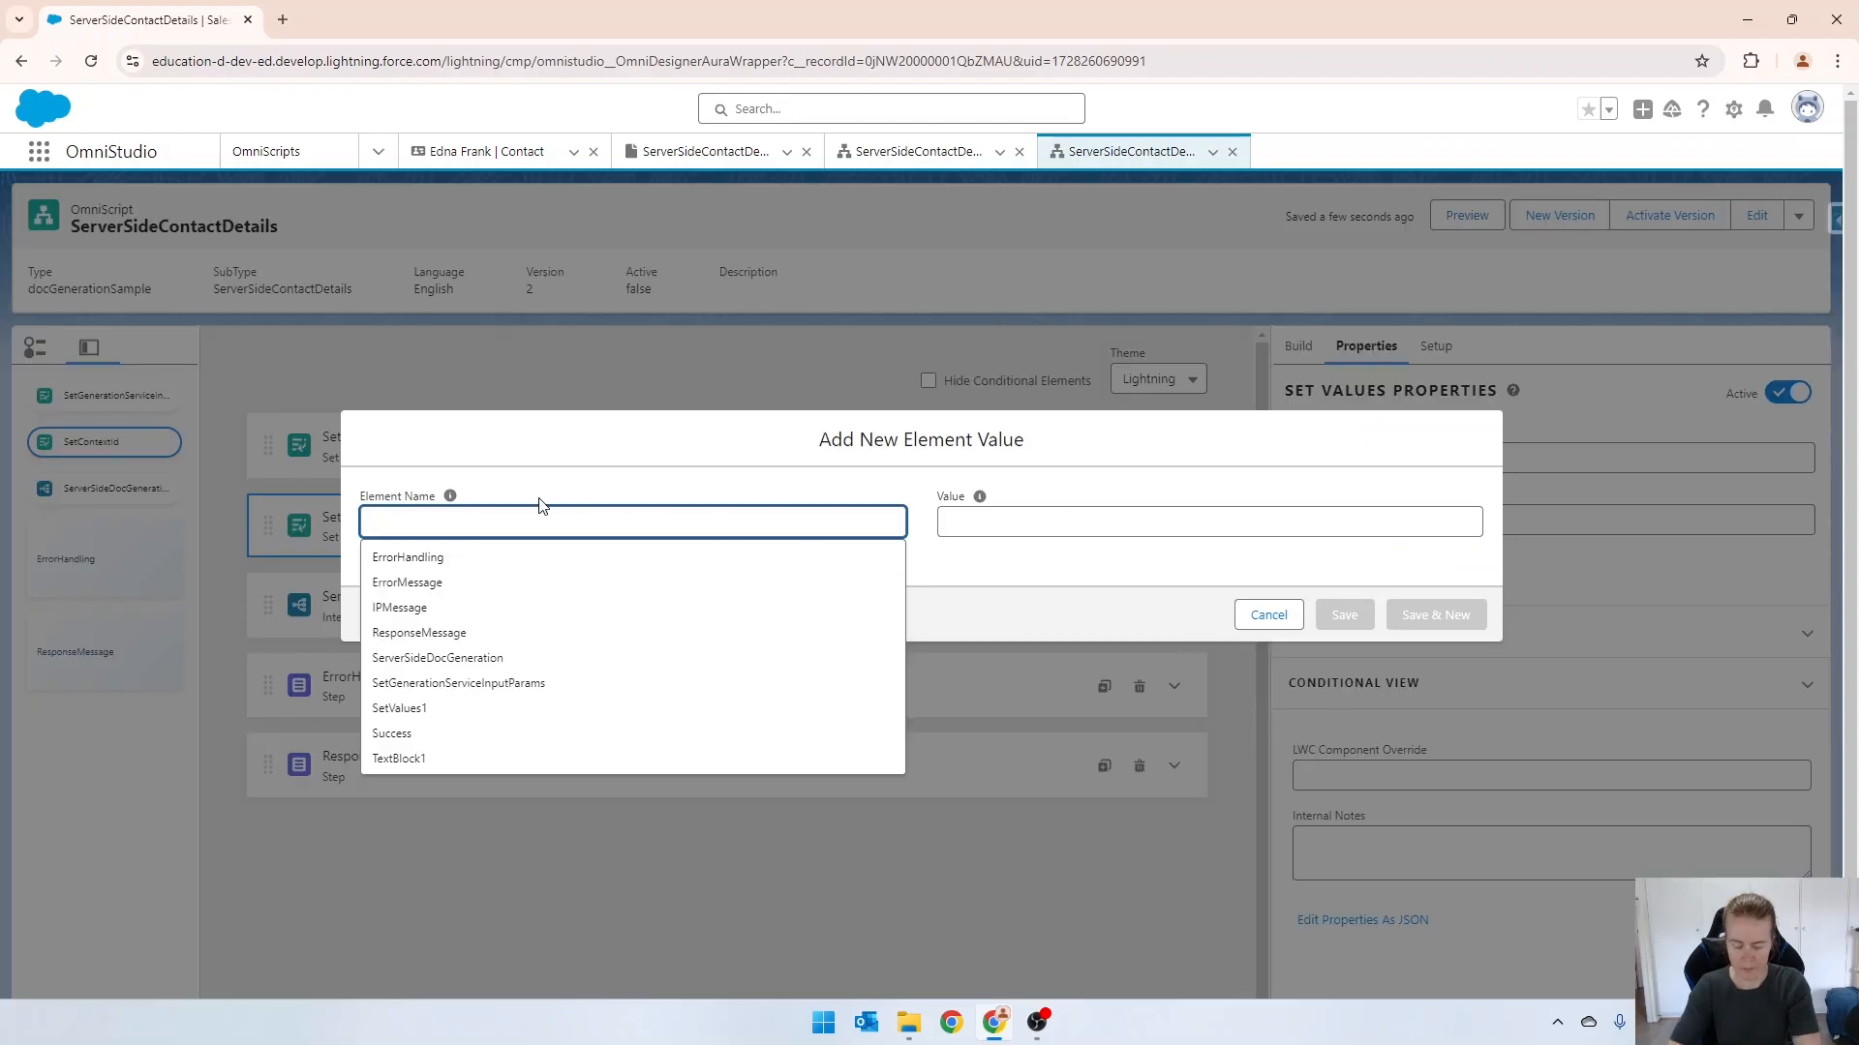
{"action": "type", "text": "contextId"}
{"action": "key", "text": "Tab"}
{"action": "key", "text": "Tab"}
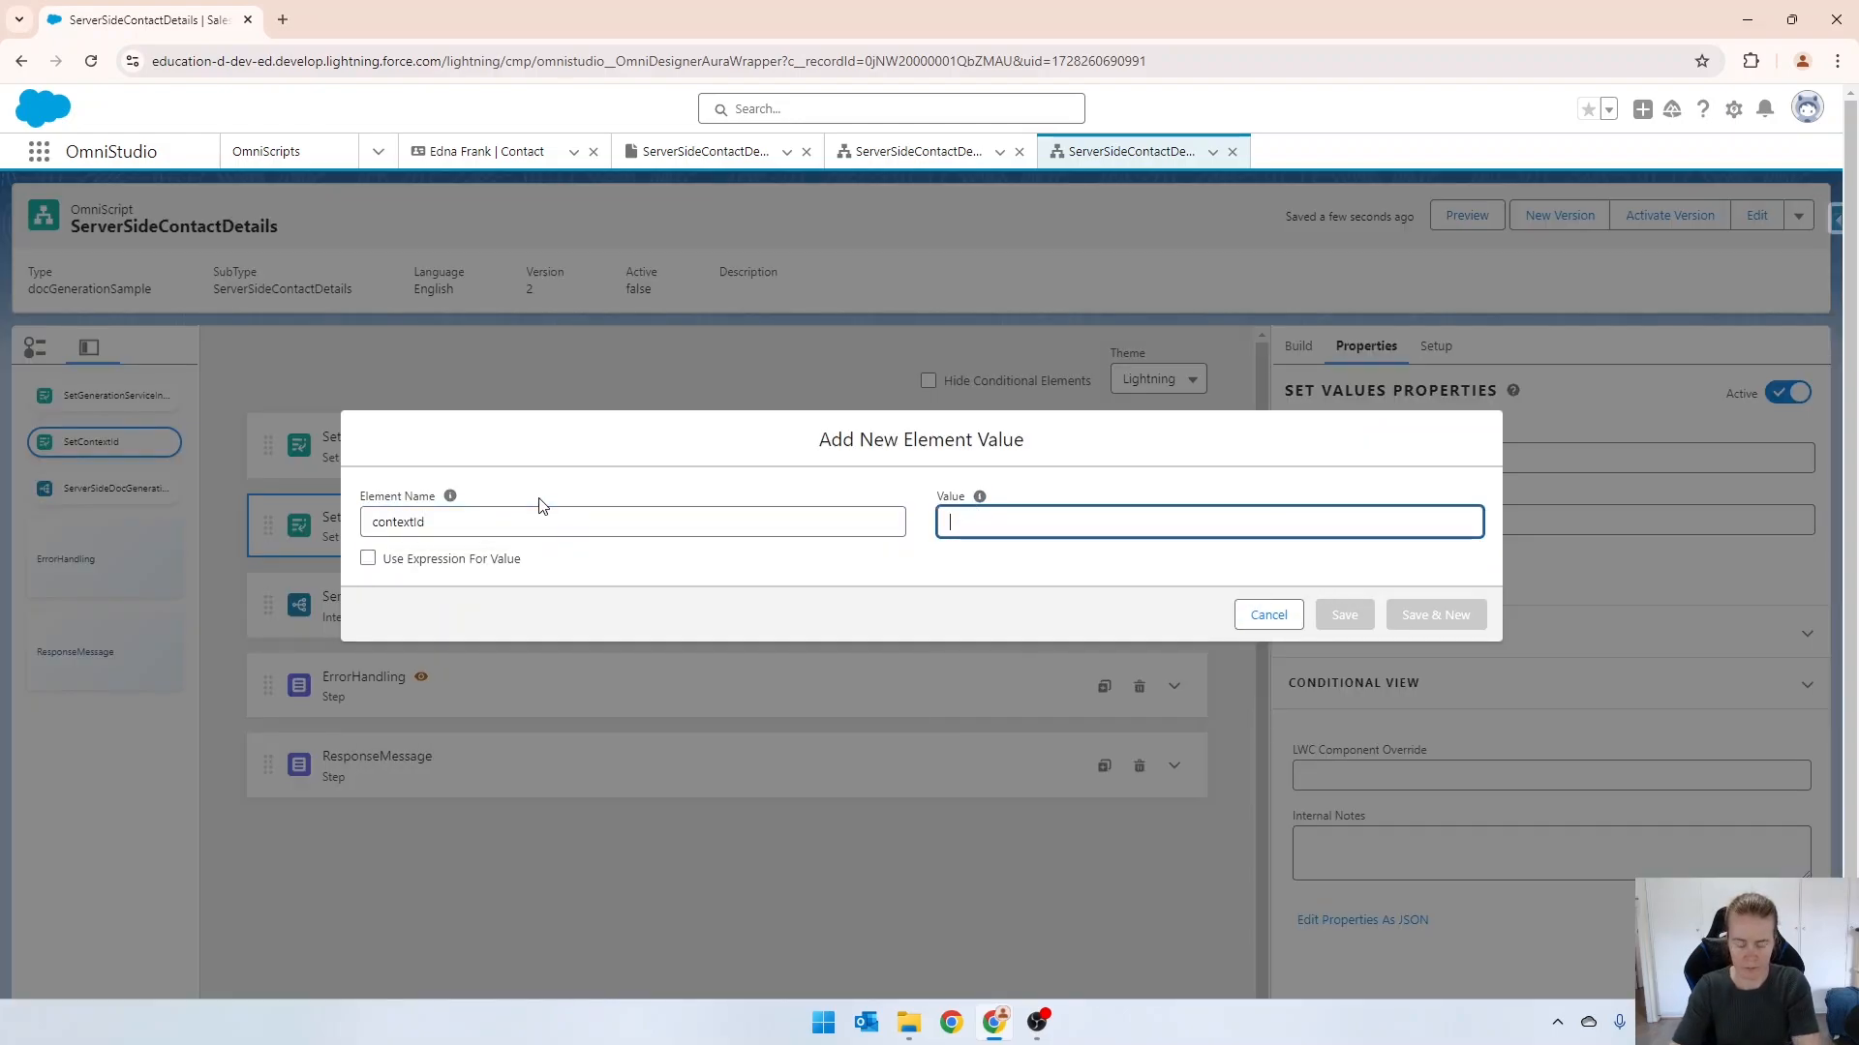
{"action": "left_click", "coordinate": [478, 563]}
{"action": "left_click", "coordinate": [1206, 456]}
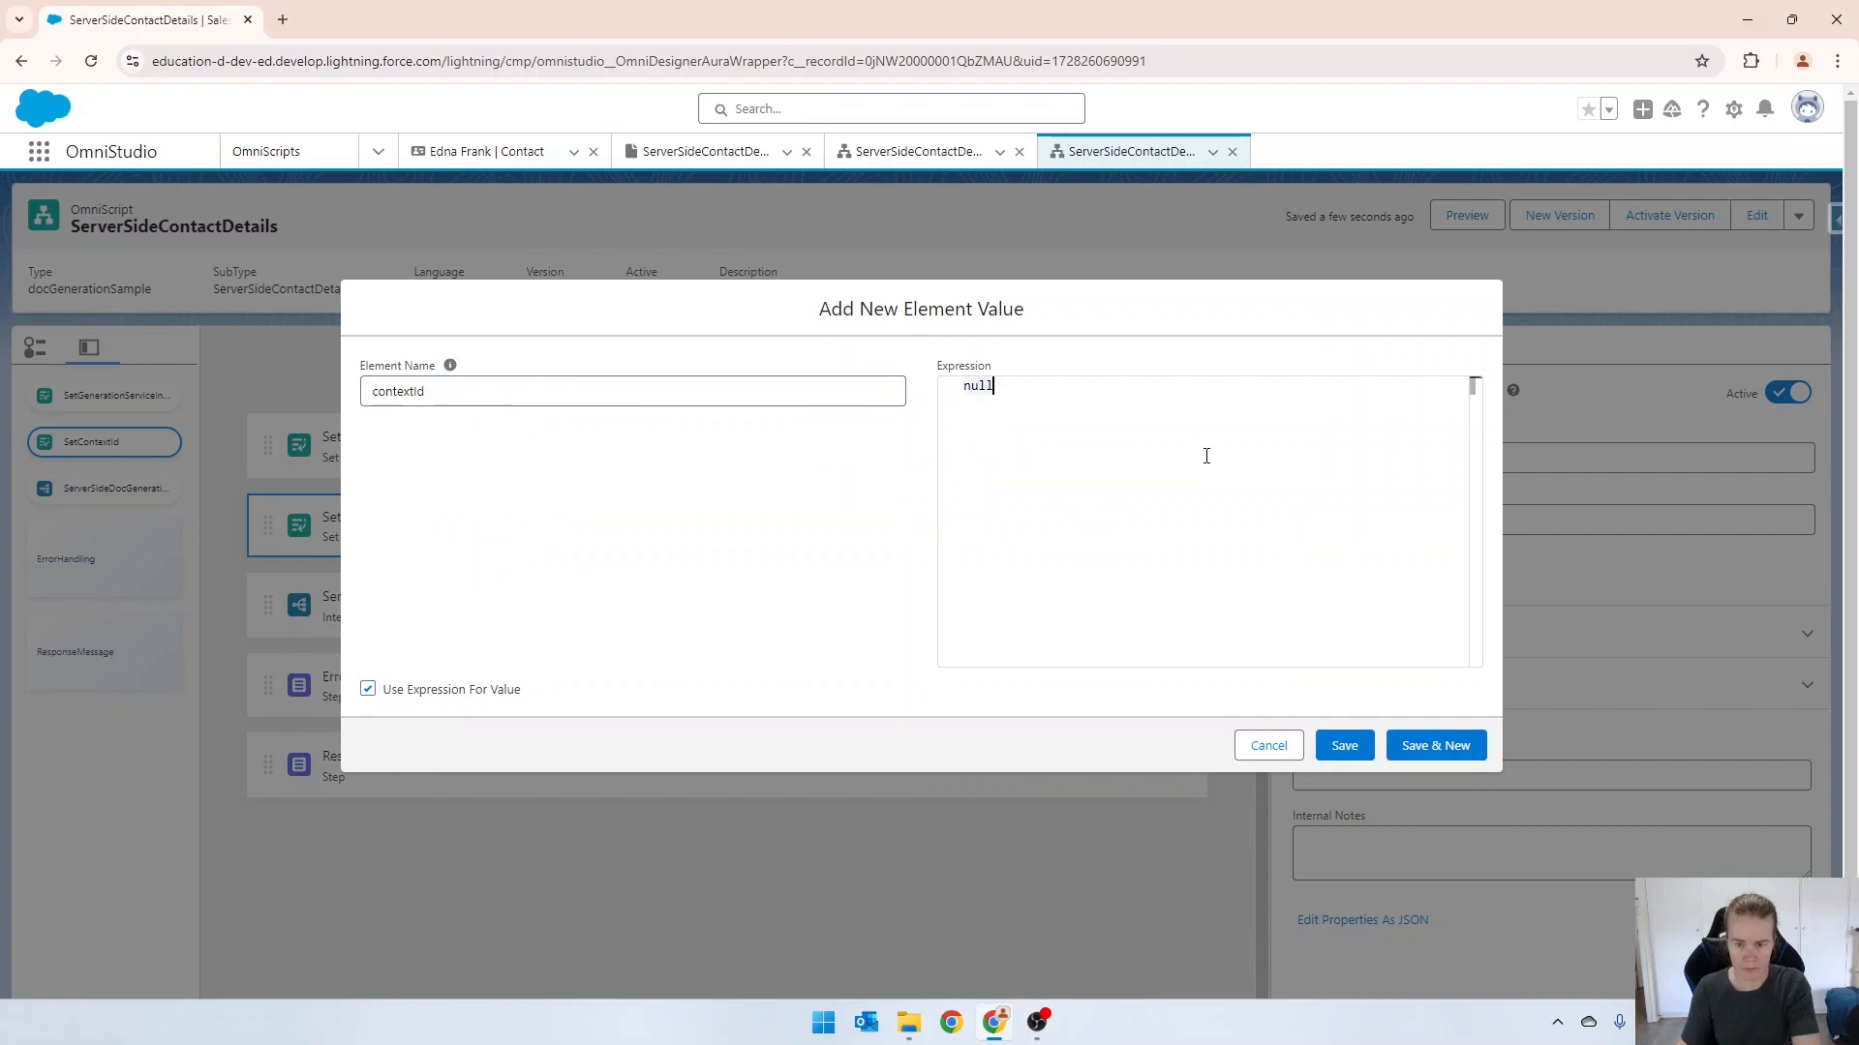
{"action": "key", "text": "ctrl+a"}
{"action": "type", "text": "%"}
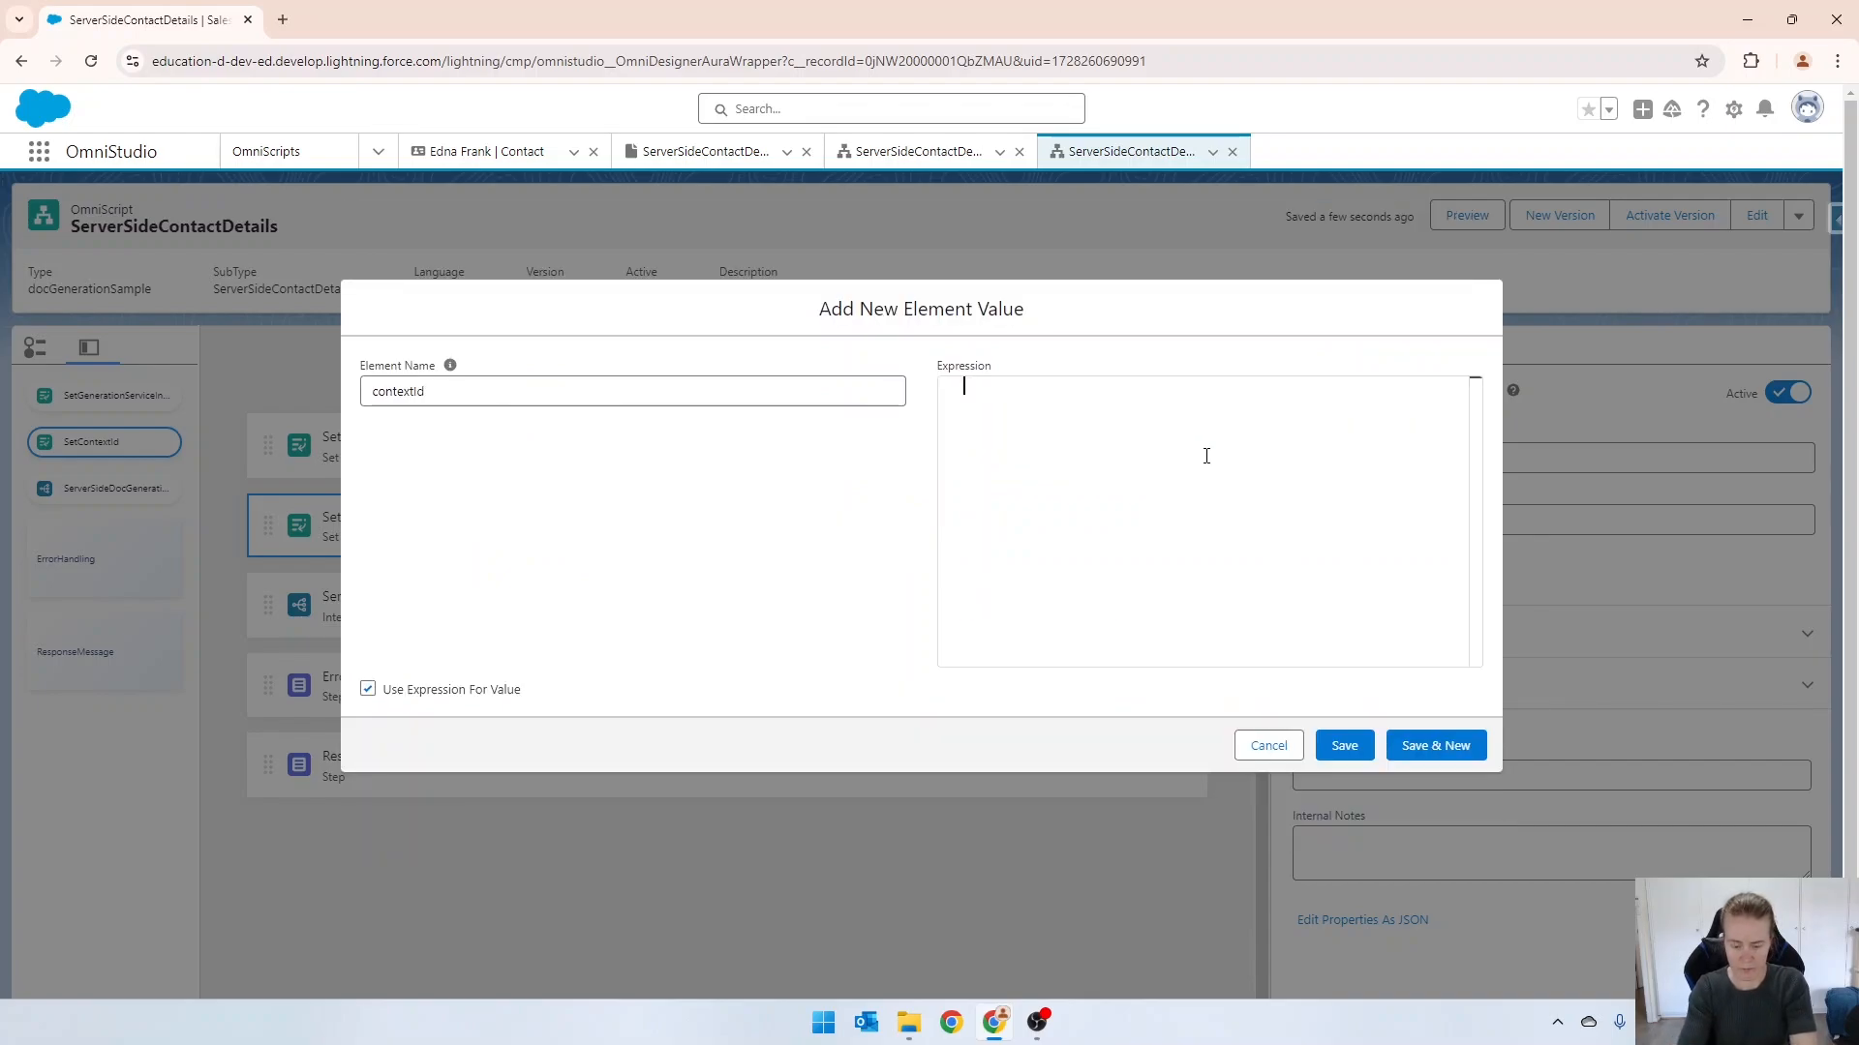
{"action": "type", "text": "contactId"}
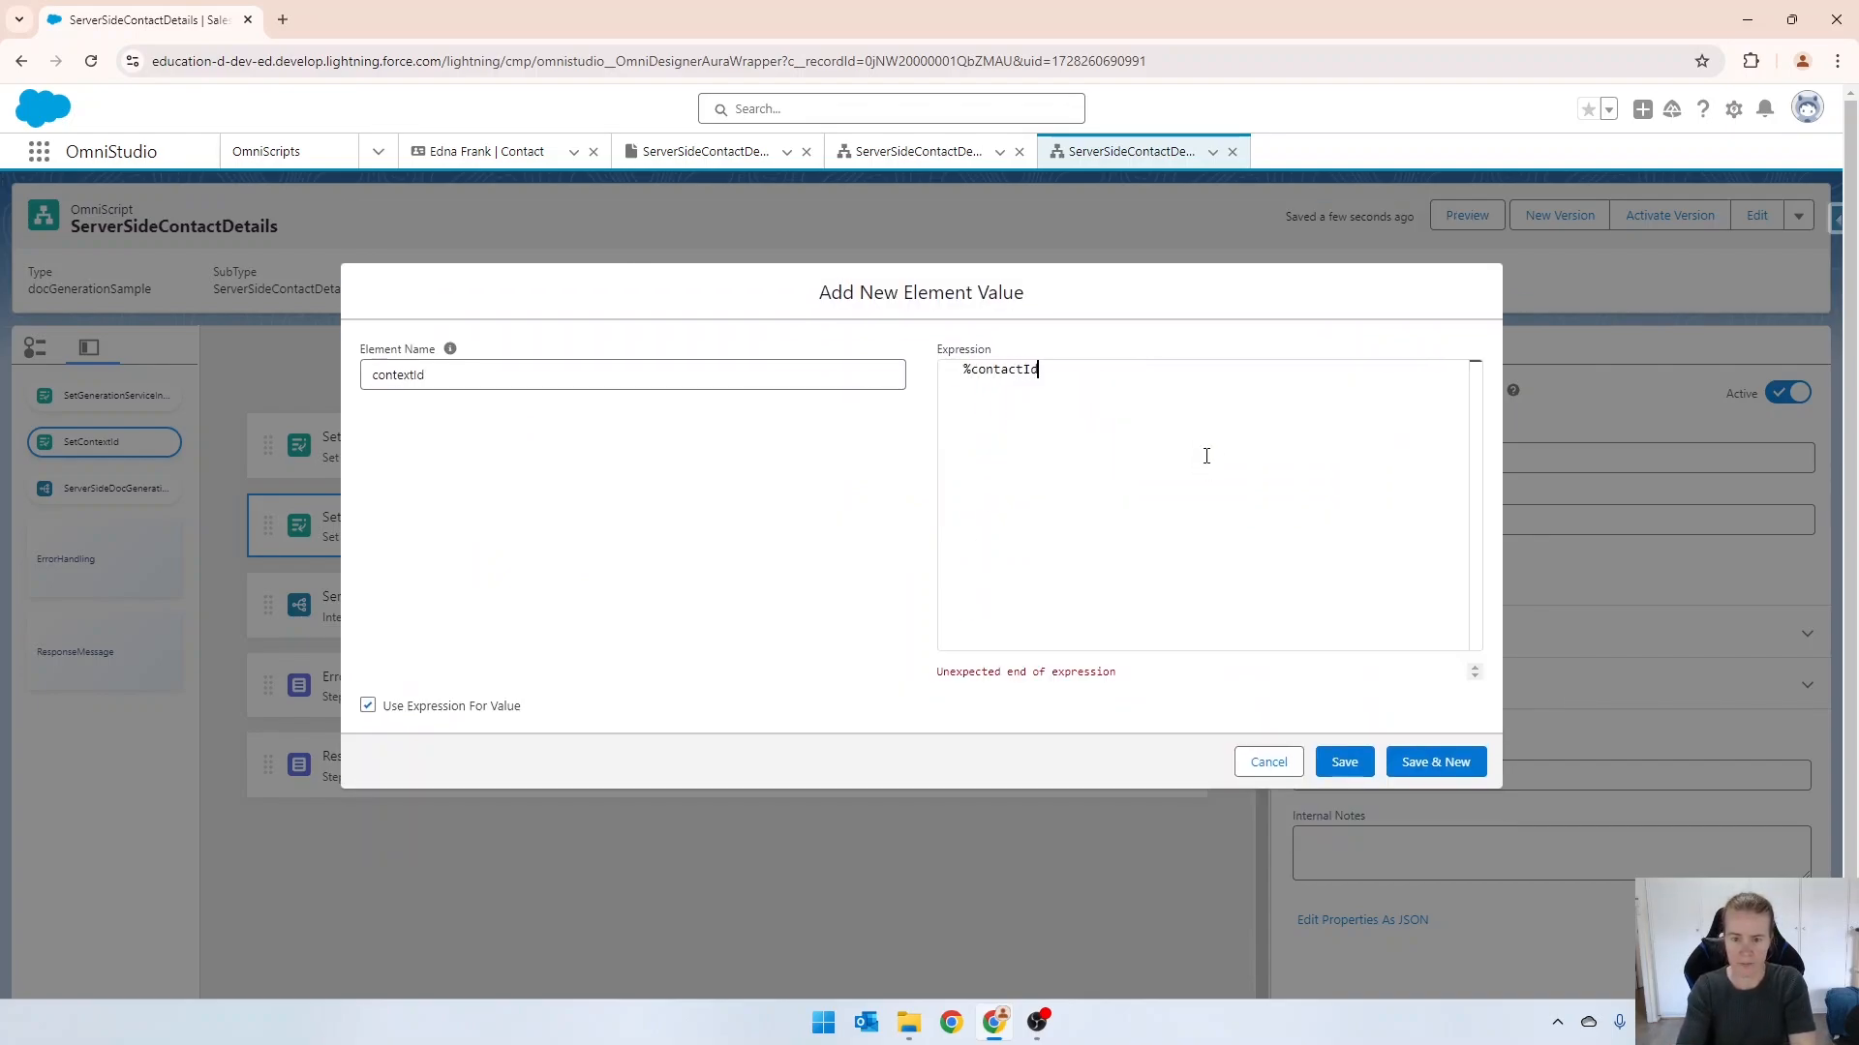
{"action": "type", "text": "%"}
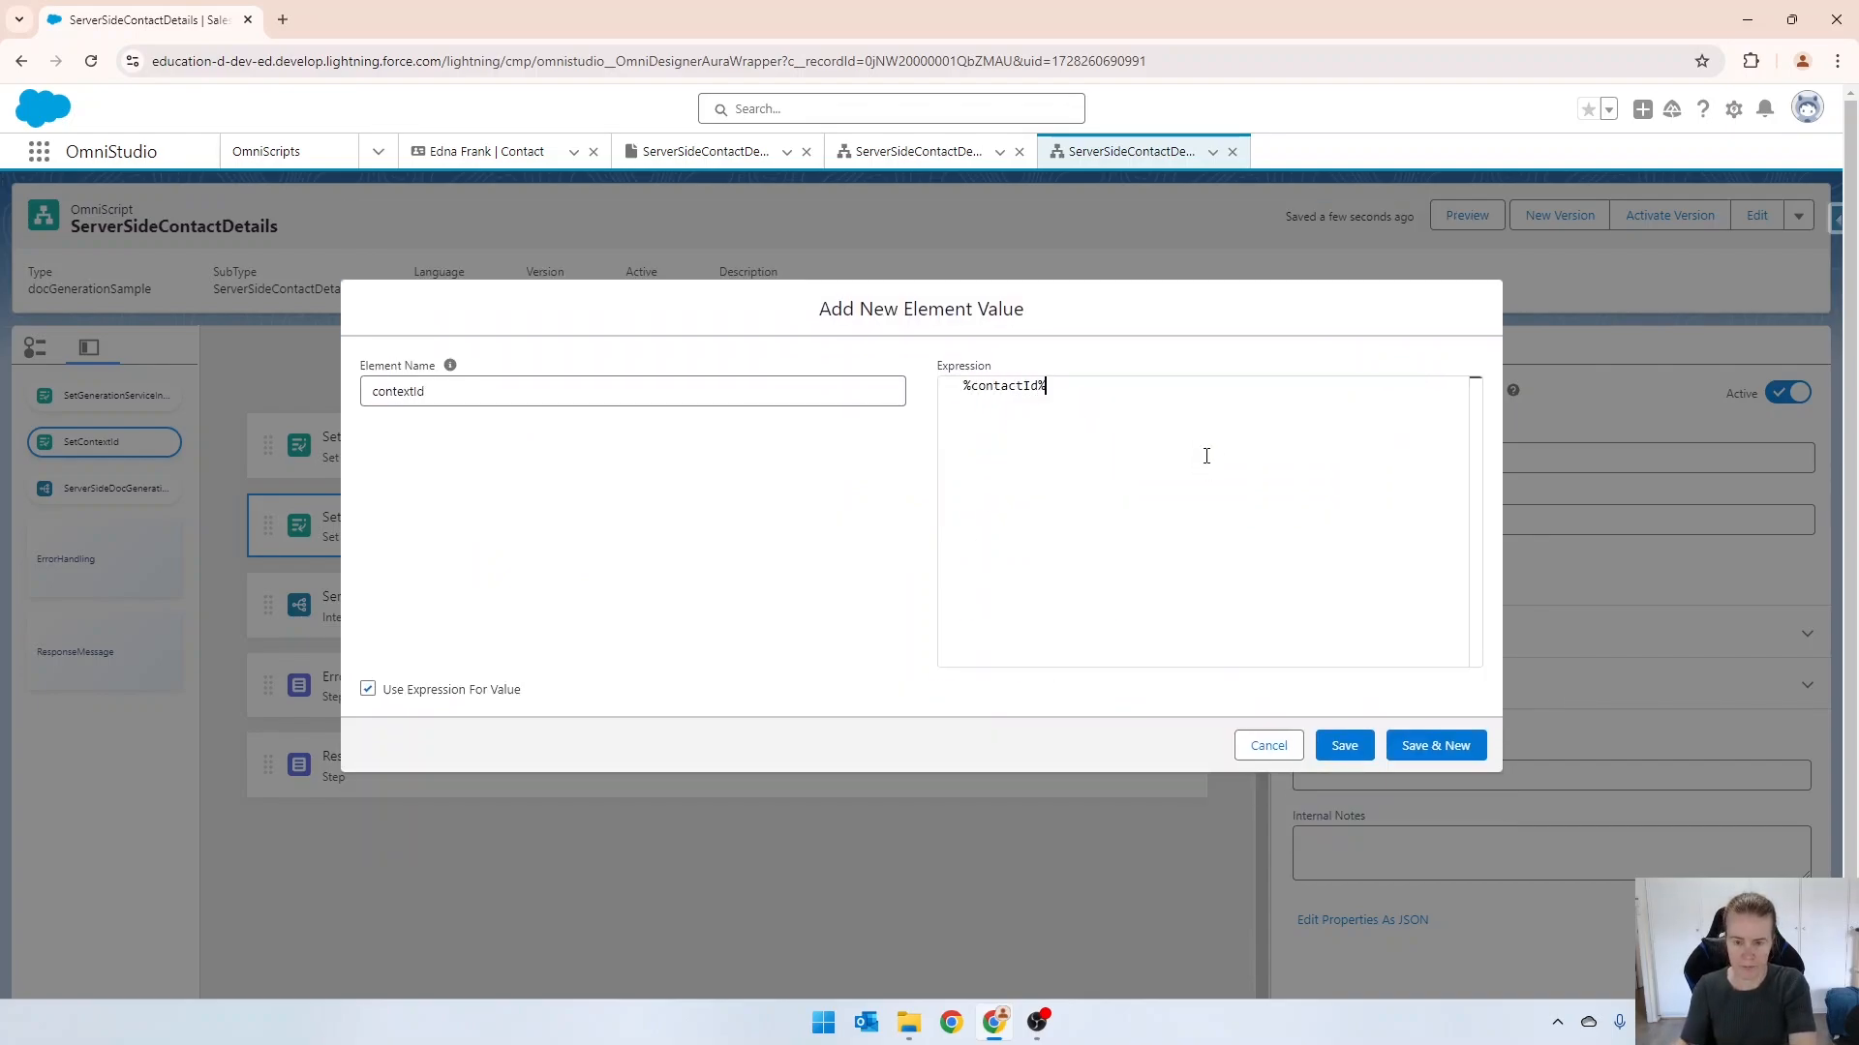
{"action": "left_click", "coordinate": [1342, 757]}
Delete the contextId element value from SetGenerationServiceInputParams.
{"action": "left_click", "coordinate": [510, 435]}
{"action": "scroll", "coordinate": [1577, 713], "scroll_direction": "down", "scroll_amount": 5}
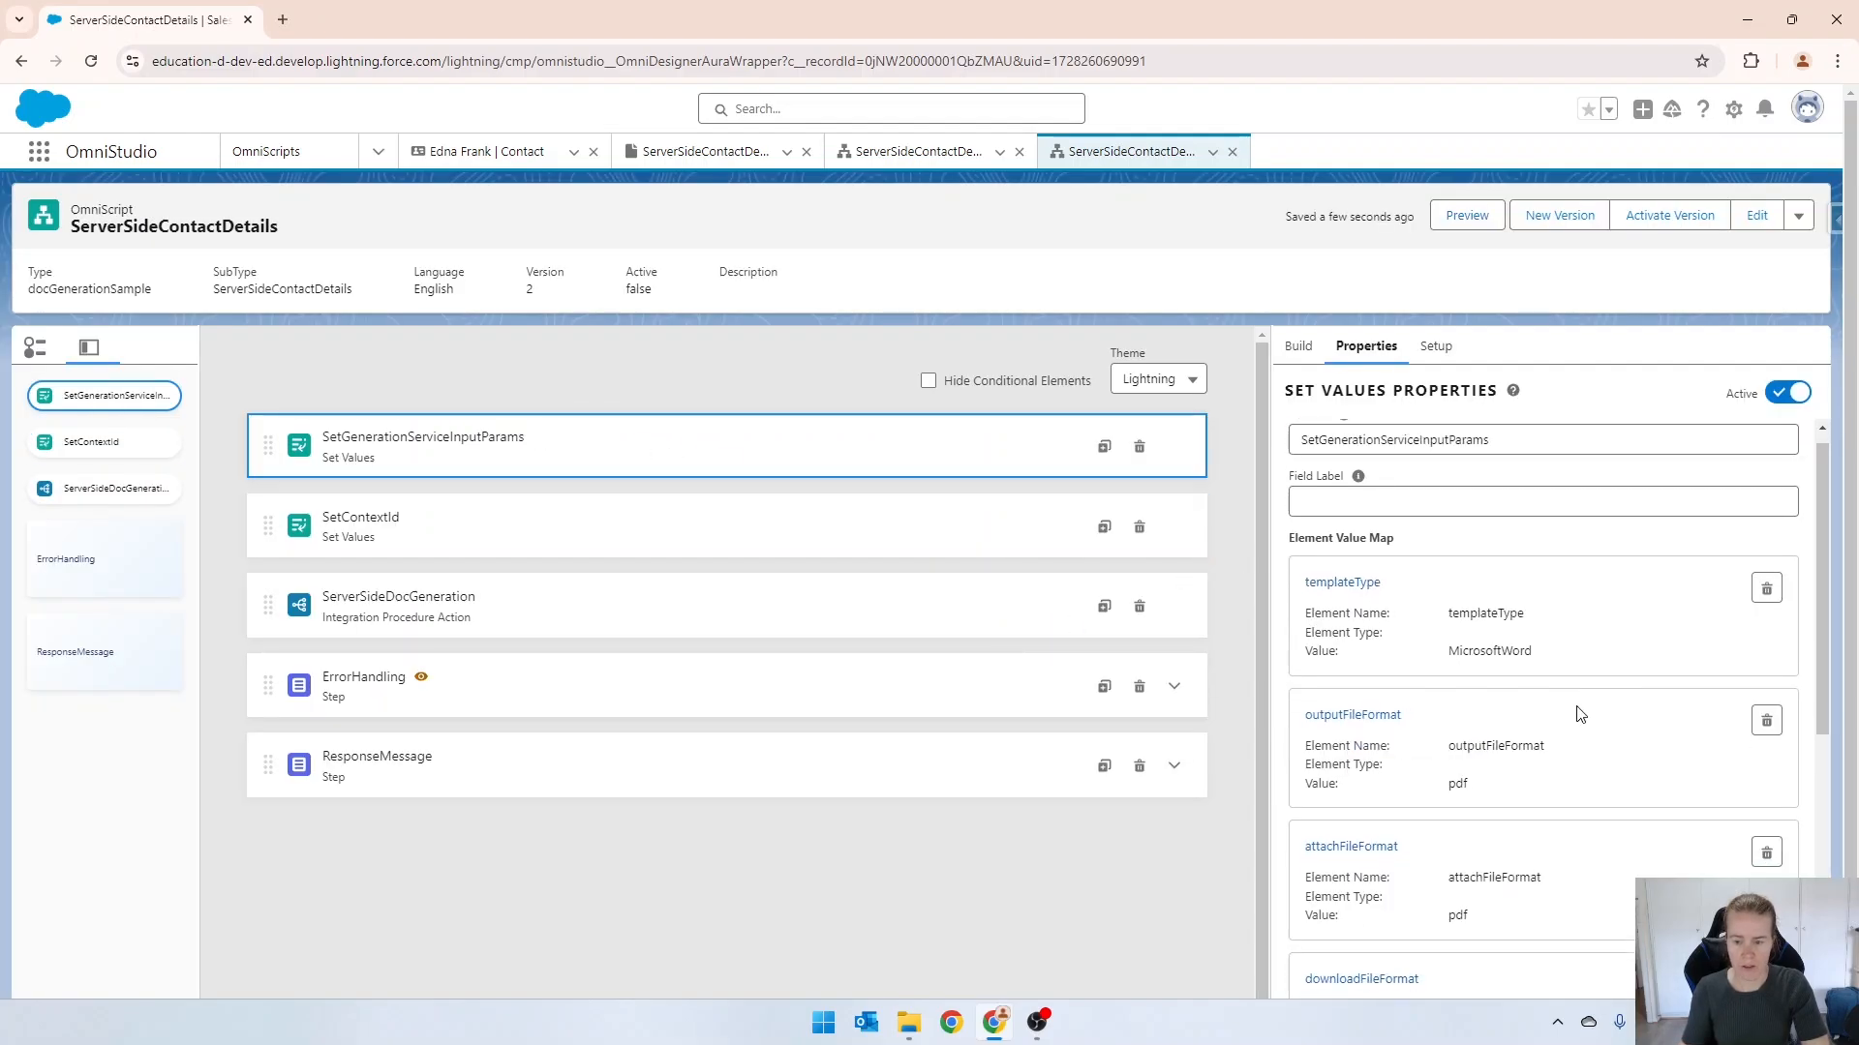
{"action": "left_click", "coordinate": [1767, 686]}
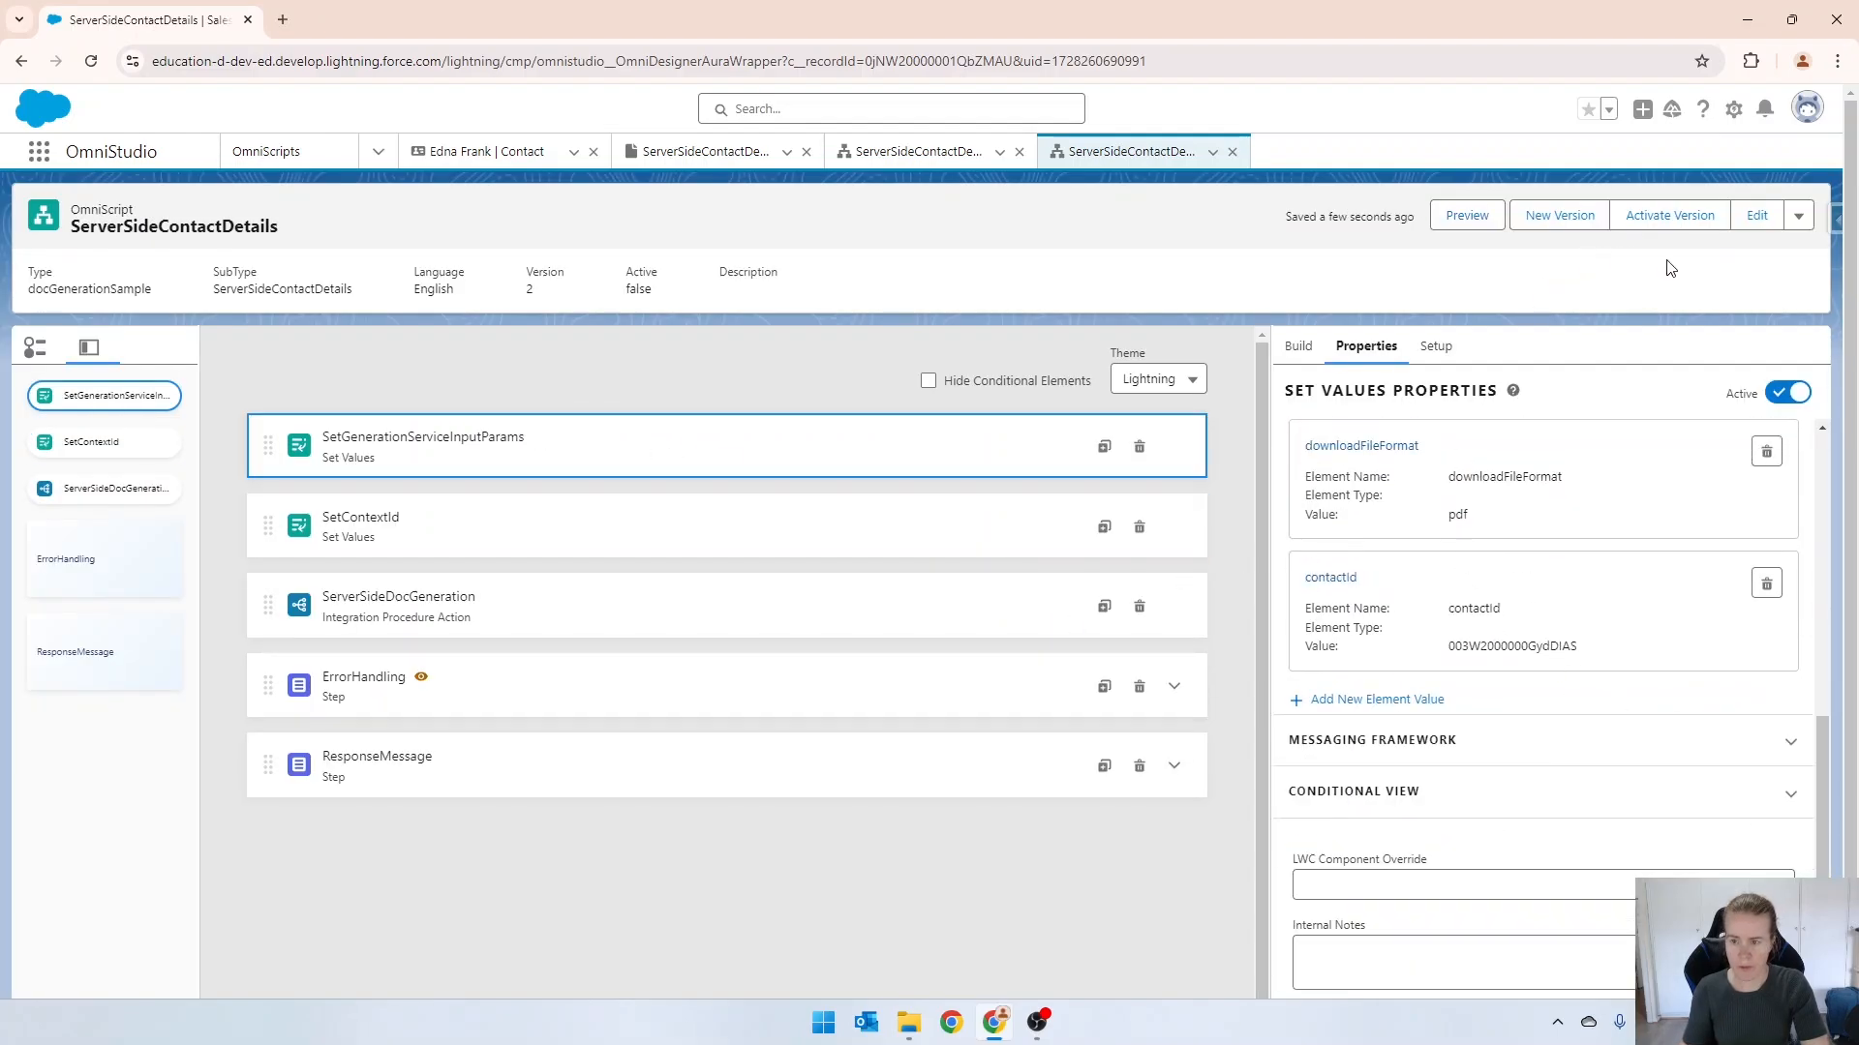
Activate version 2 with the SetContextId element, reload the page with an emptied cache, and preview the OmniScript.
{"action": "left_click", "coordinate": [1679, 222]}
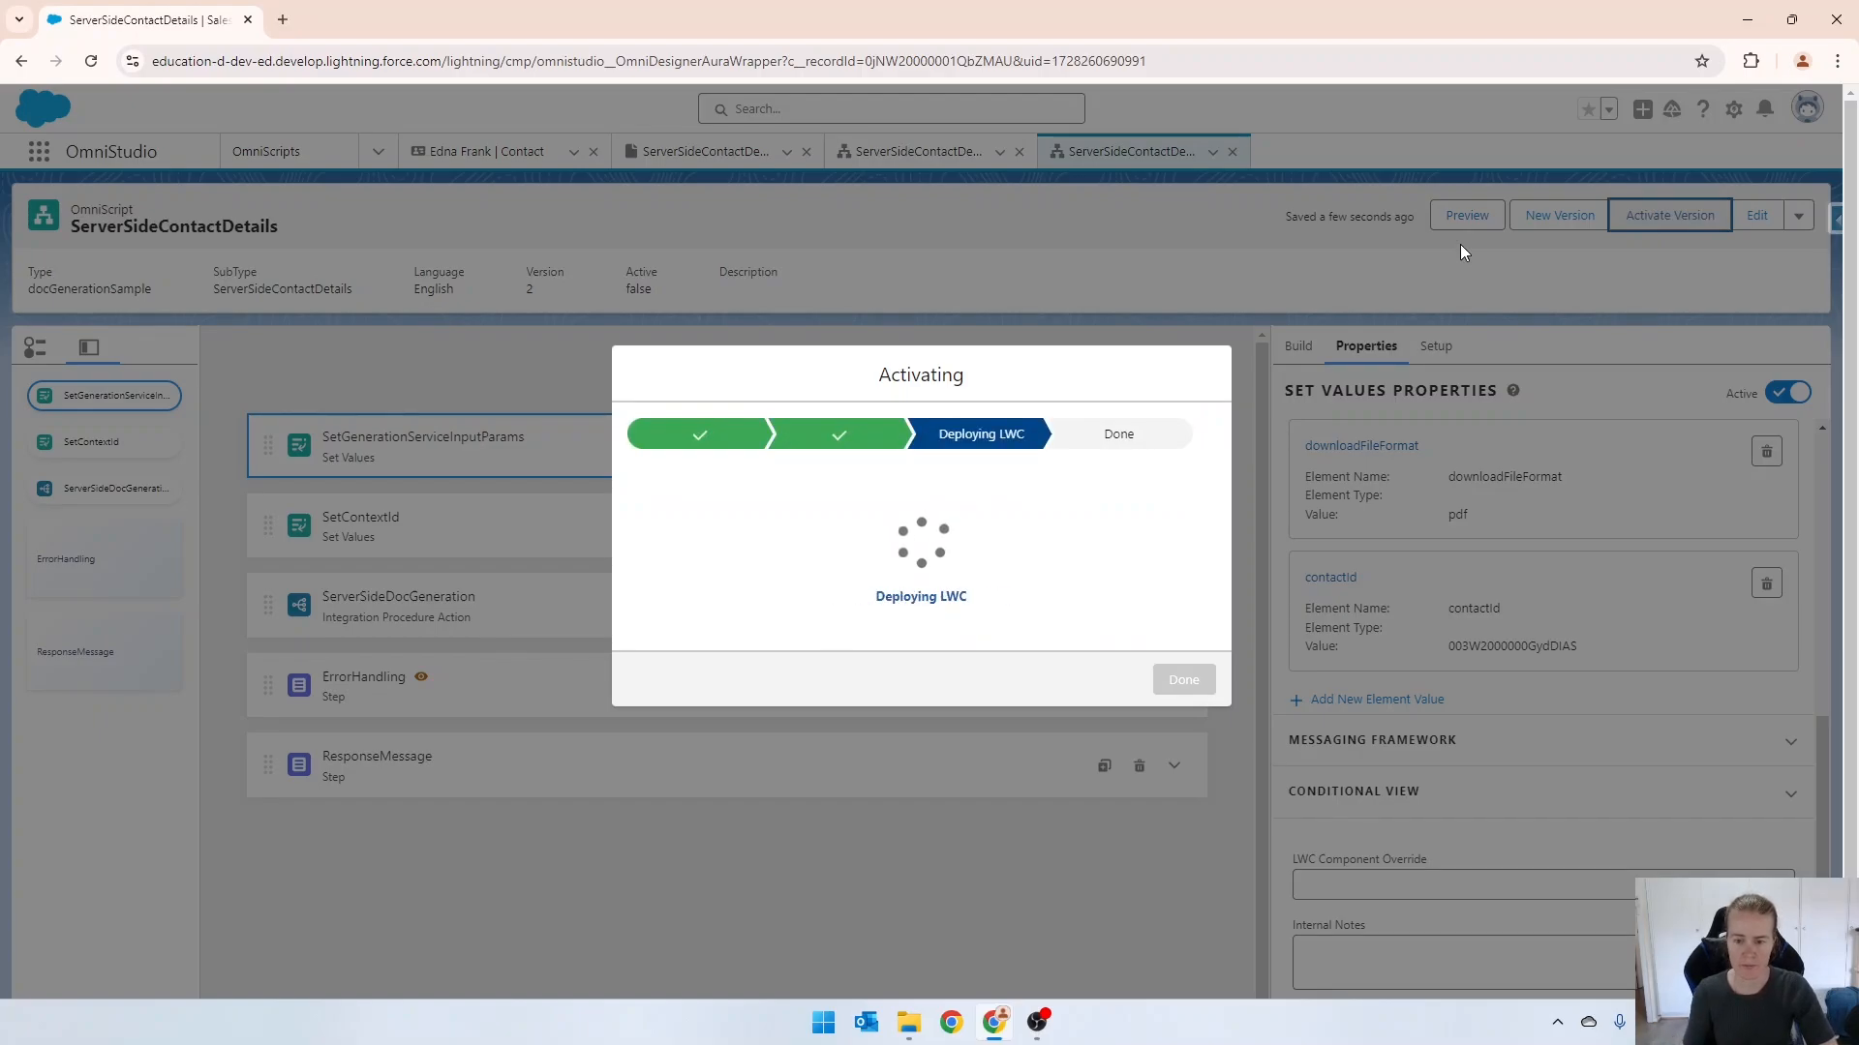
{"action": "left_click", "coordinate": [1199, 696]}
{"action": "key", "text": "F12"}
{"action": "right_click", "coordinate": [95, 58]}
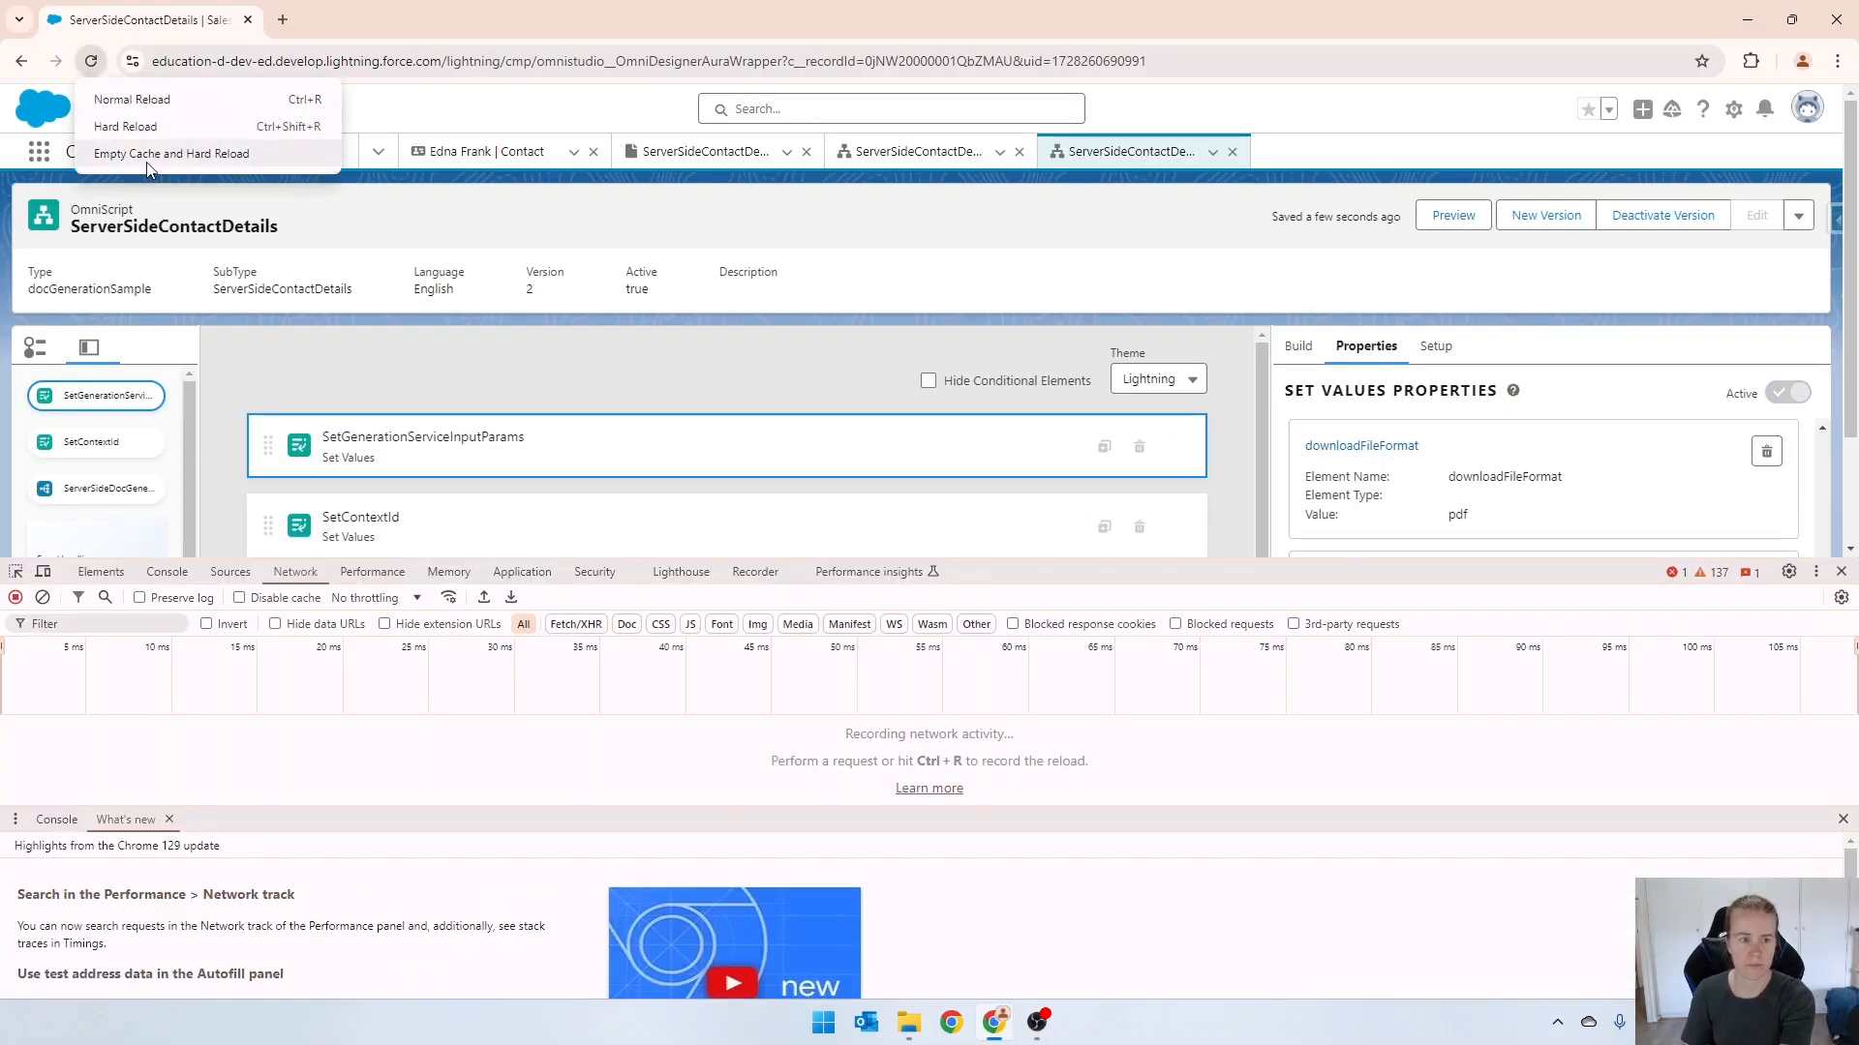
{"action": "left_click", "coordinate": [147, 157]}
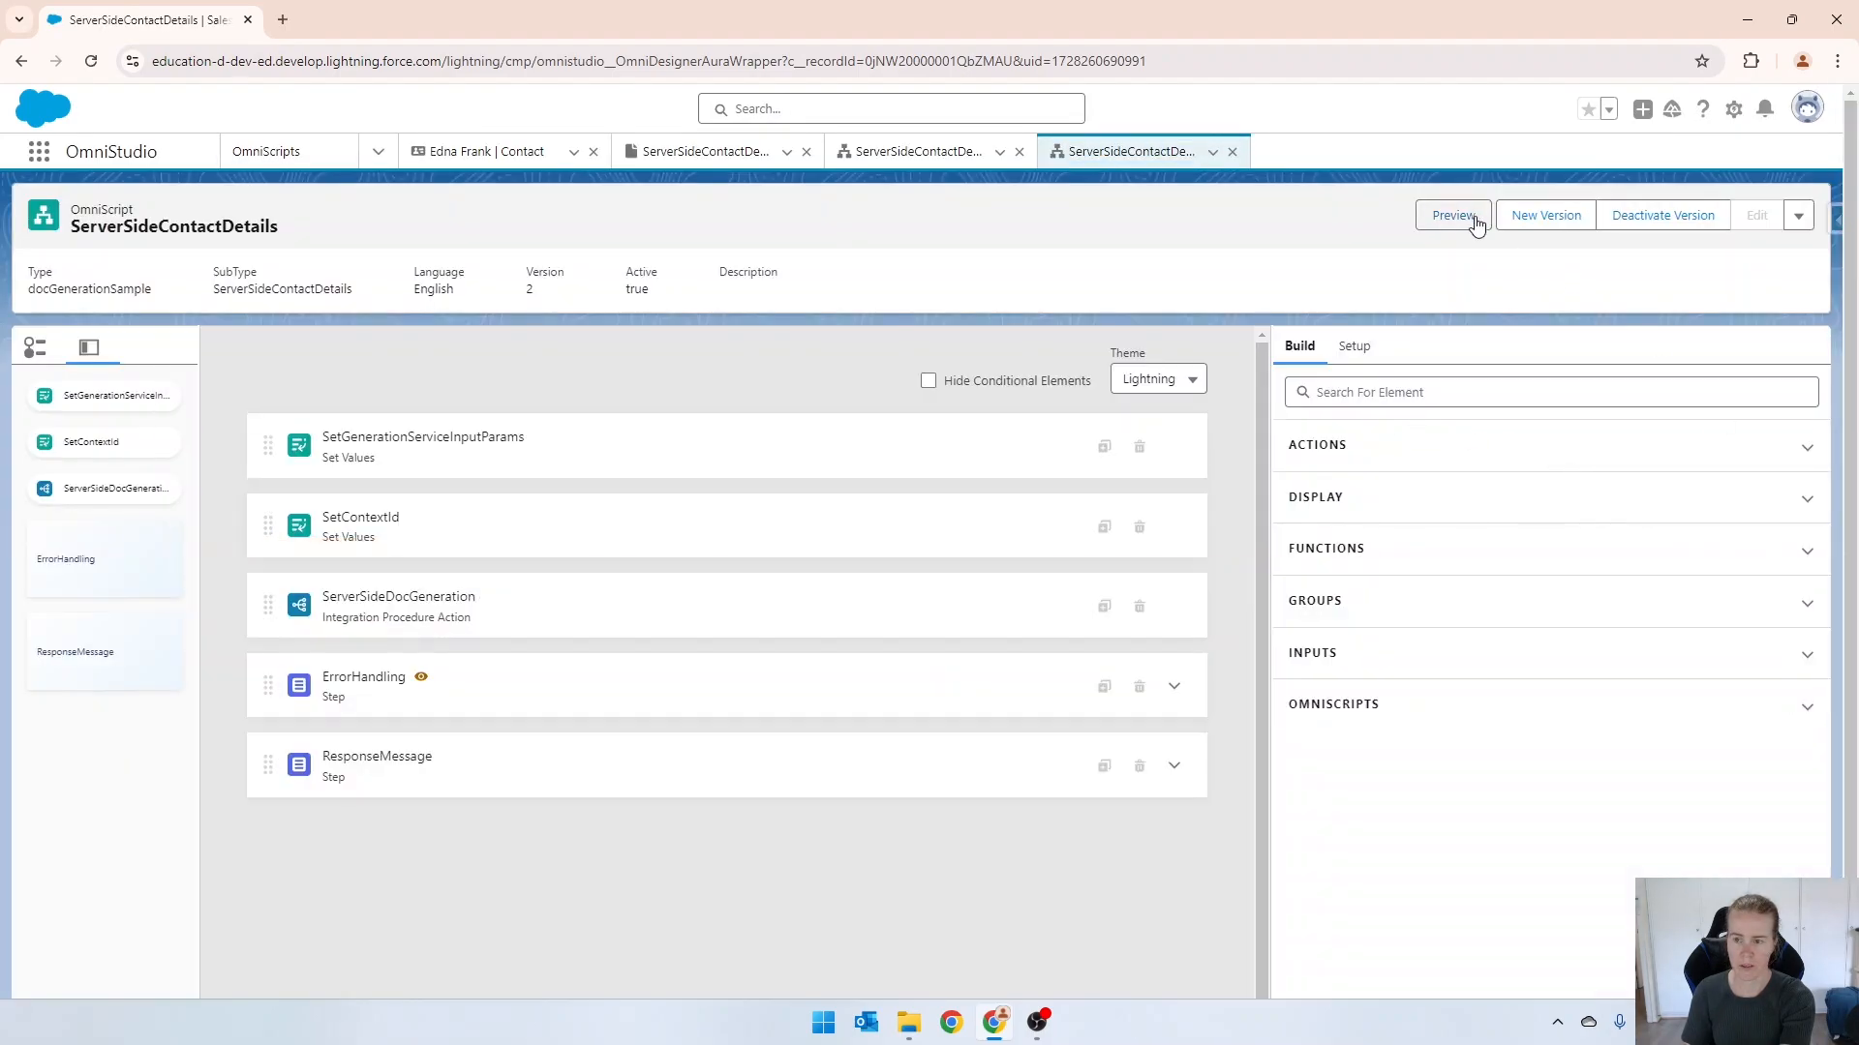
{"action": "left_click", "coordinate": [1454, 217]}
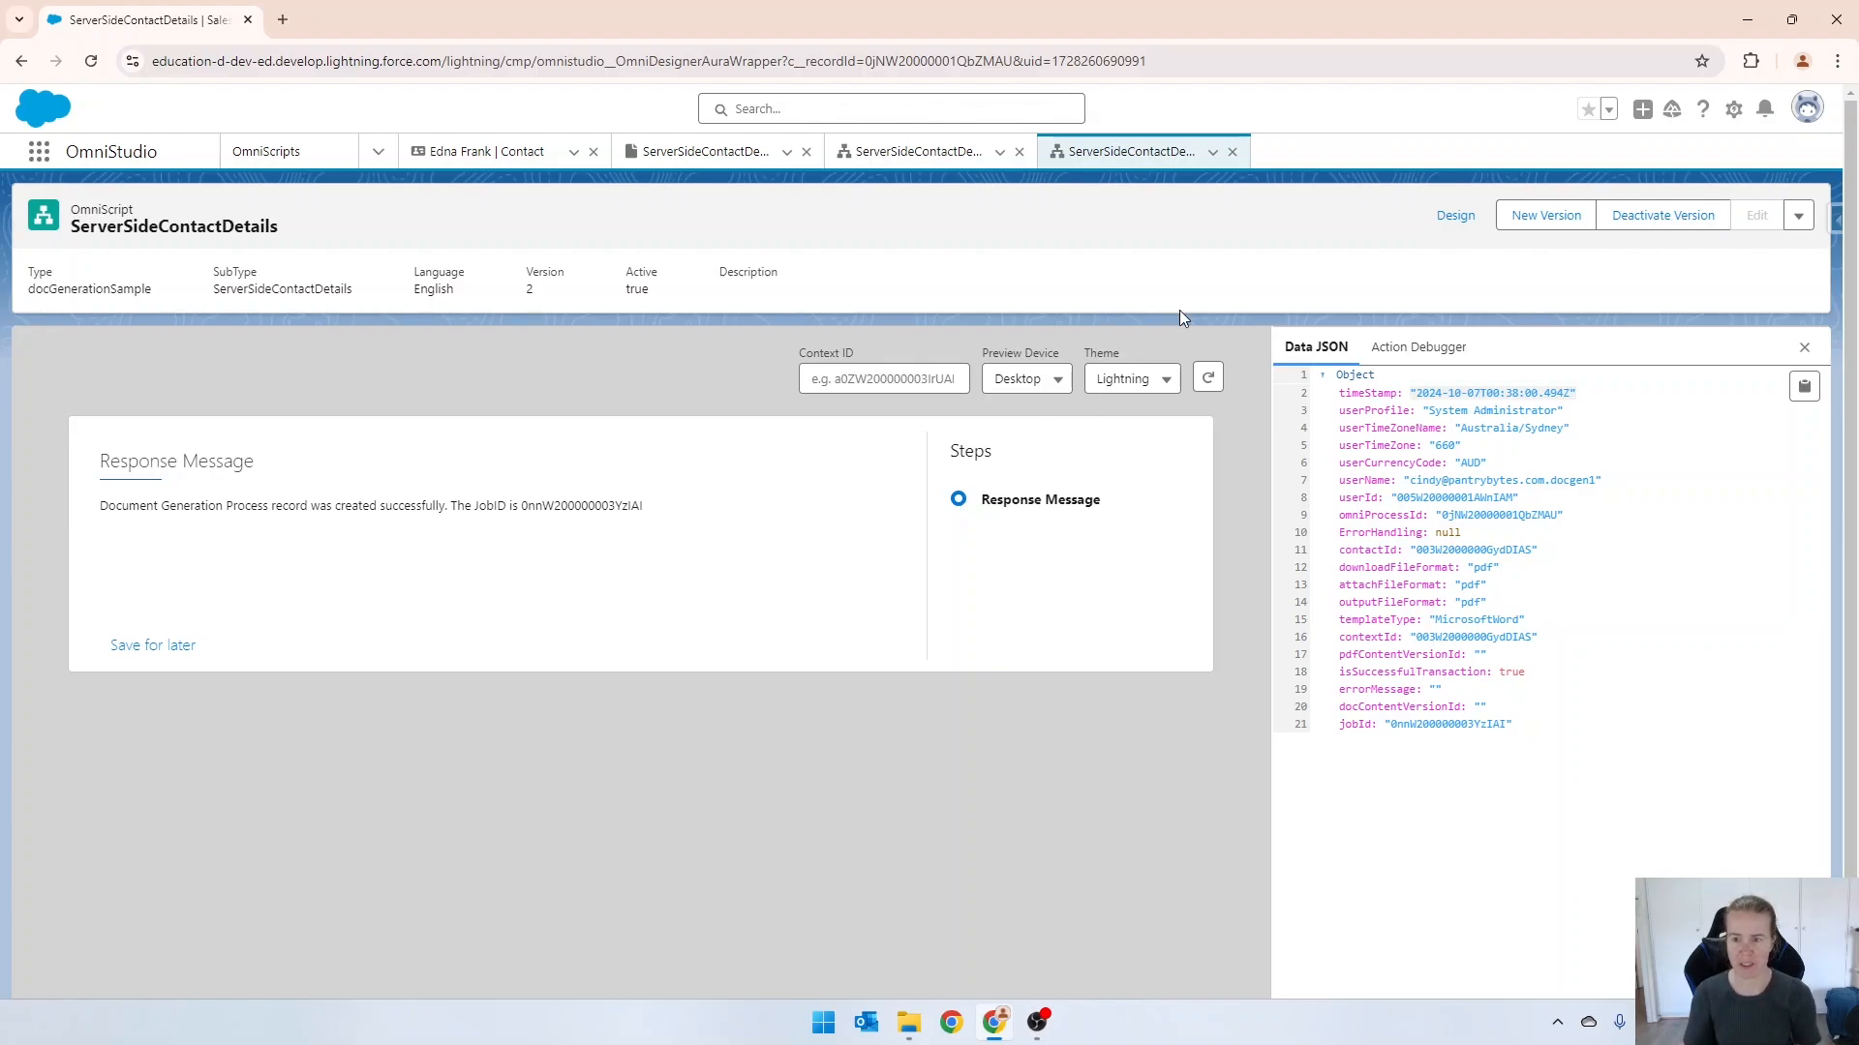
Return to the OmniScript design, create version 3 from version 2, and delete the ResponseMessage step from it.
{"action": "left_click", "coordinate": [1454, 214]}
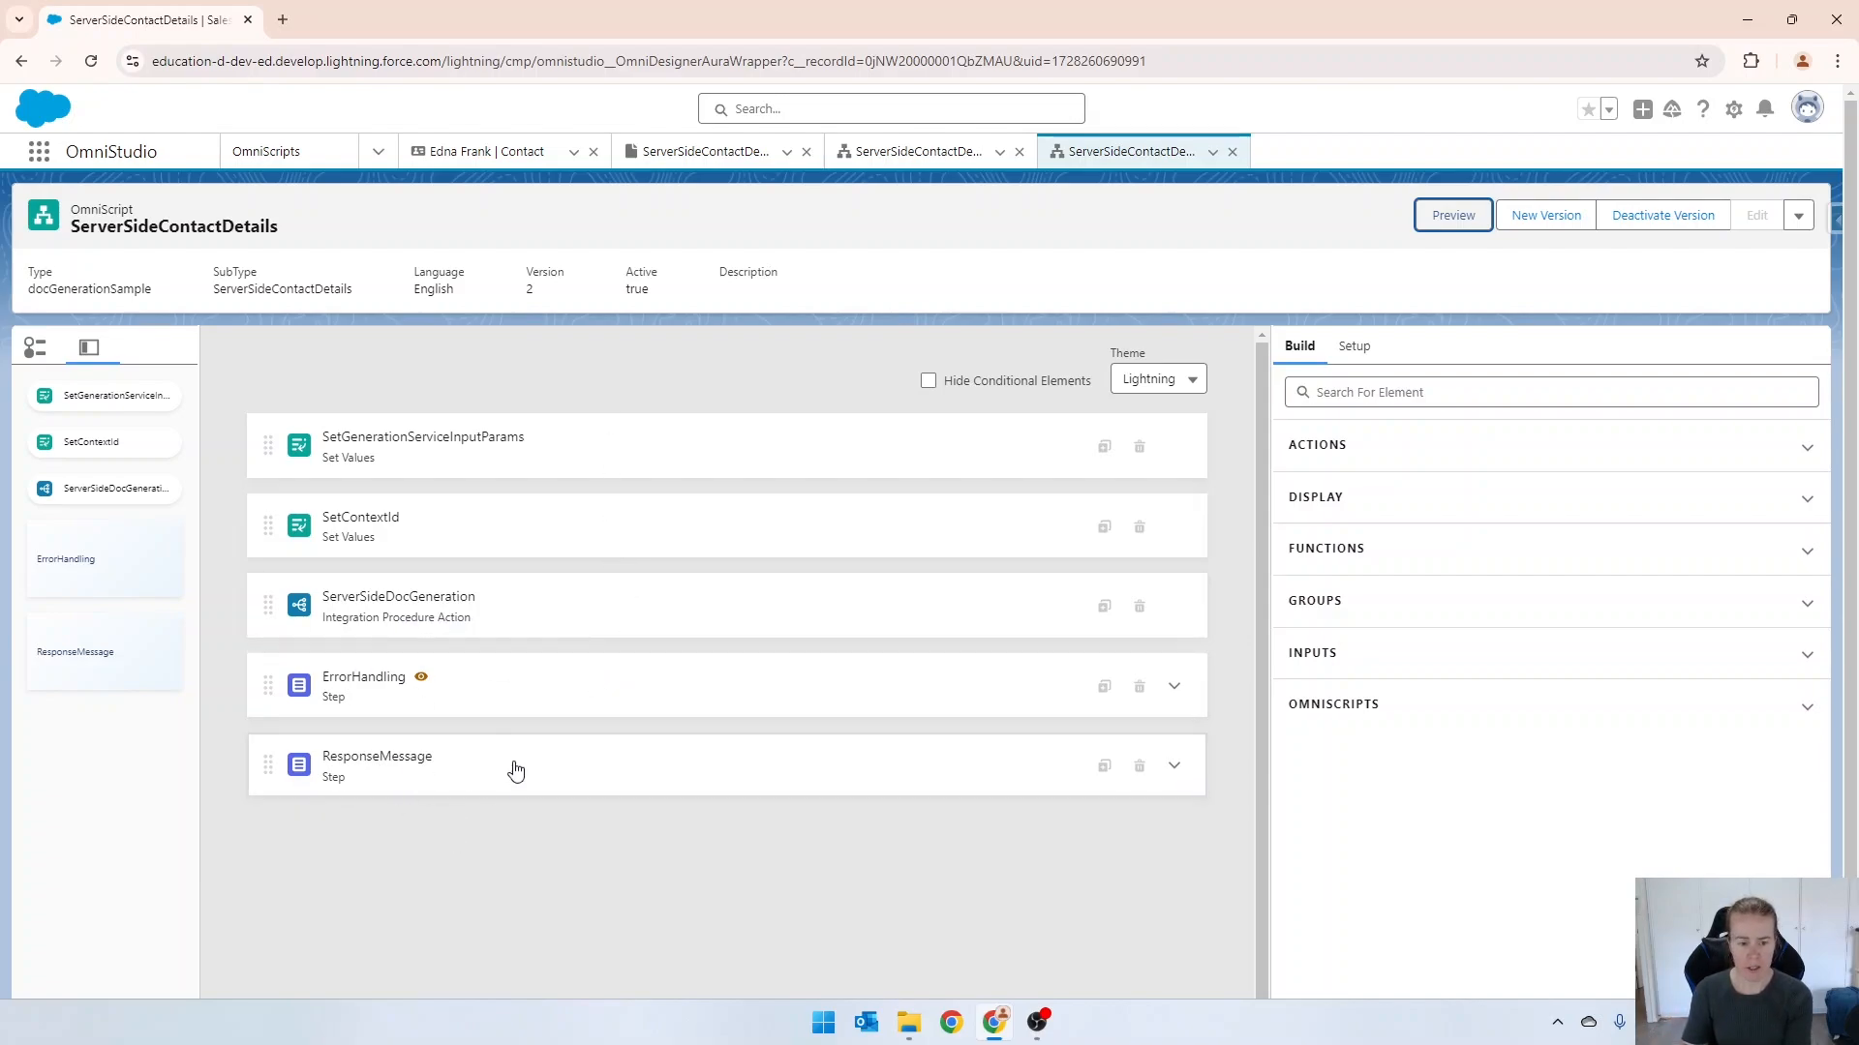
{"action": "left_click", "coordinate": [485, 678]}
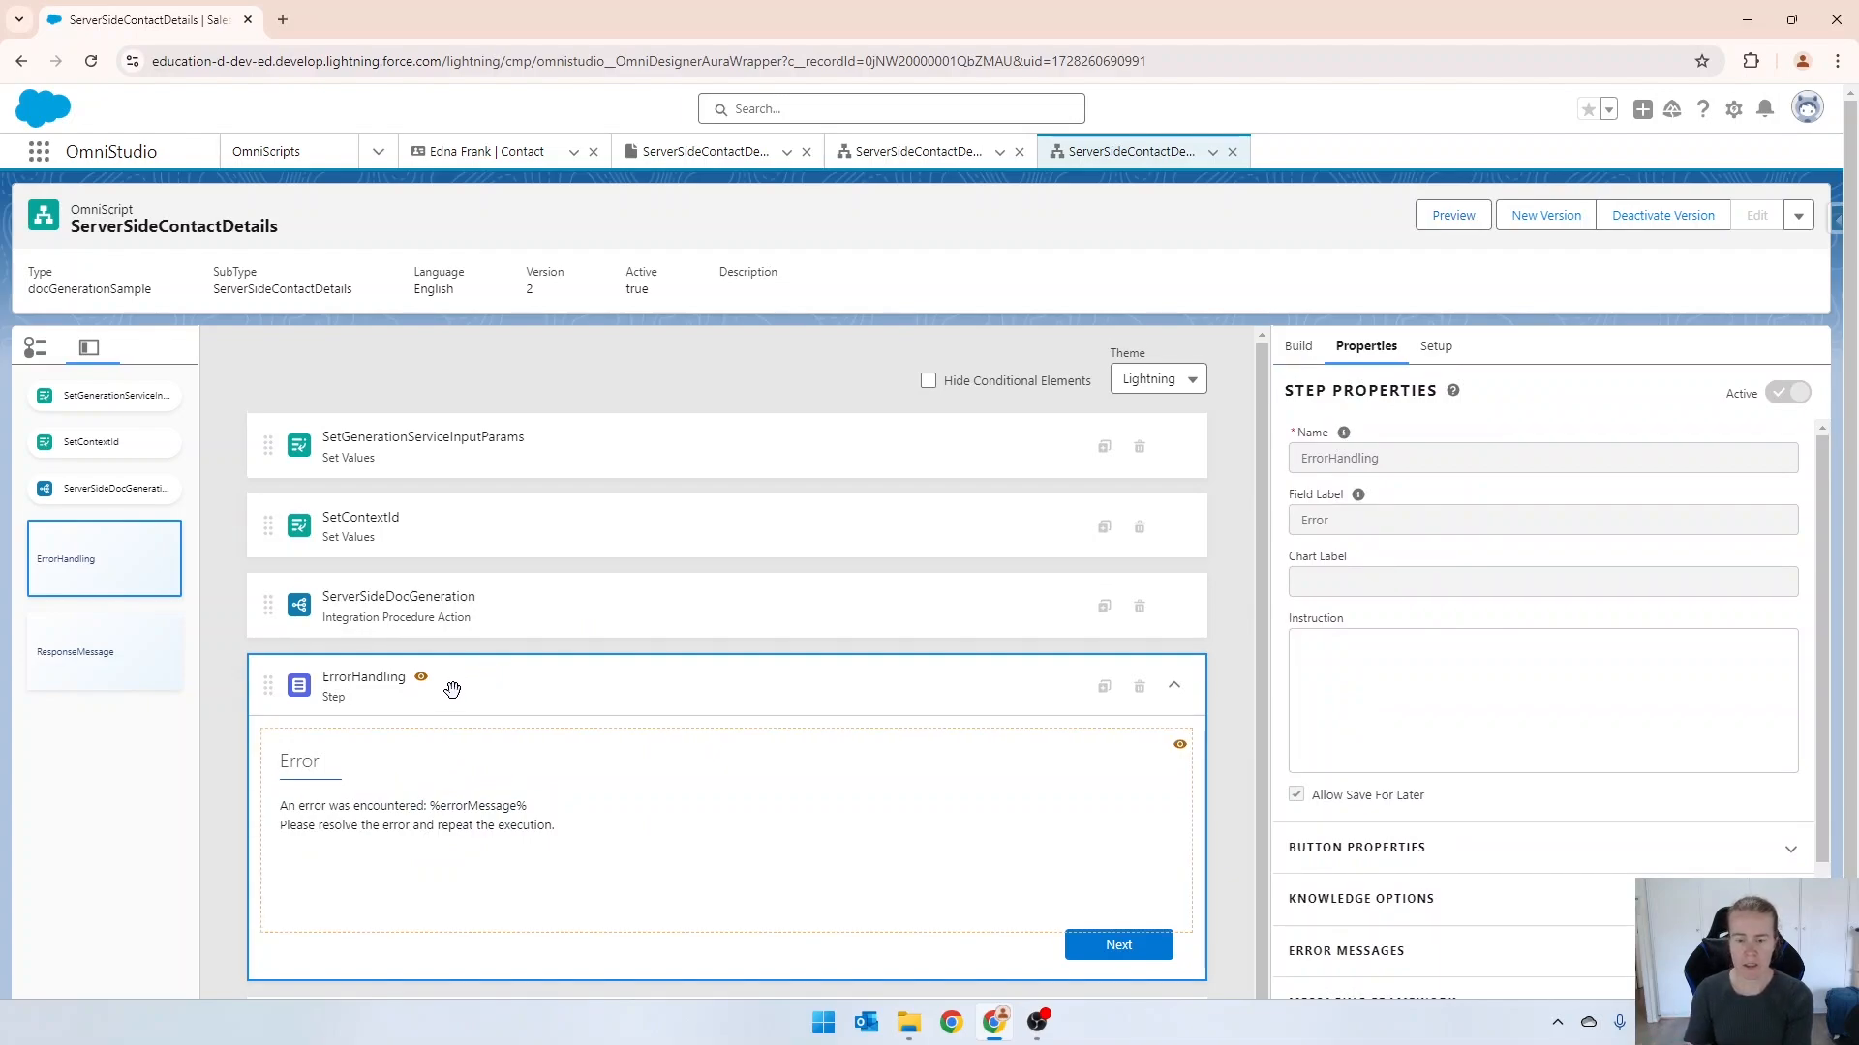
{"action": "scroll", "coordinate": [677, 658], "scroll_direction": "down", "scroll_amount": 2}
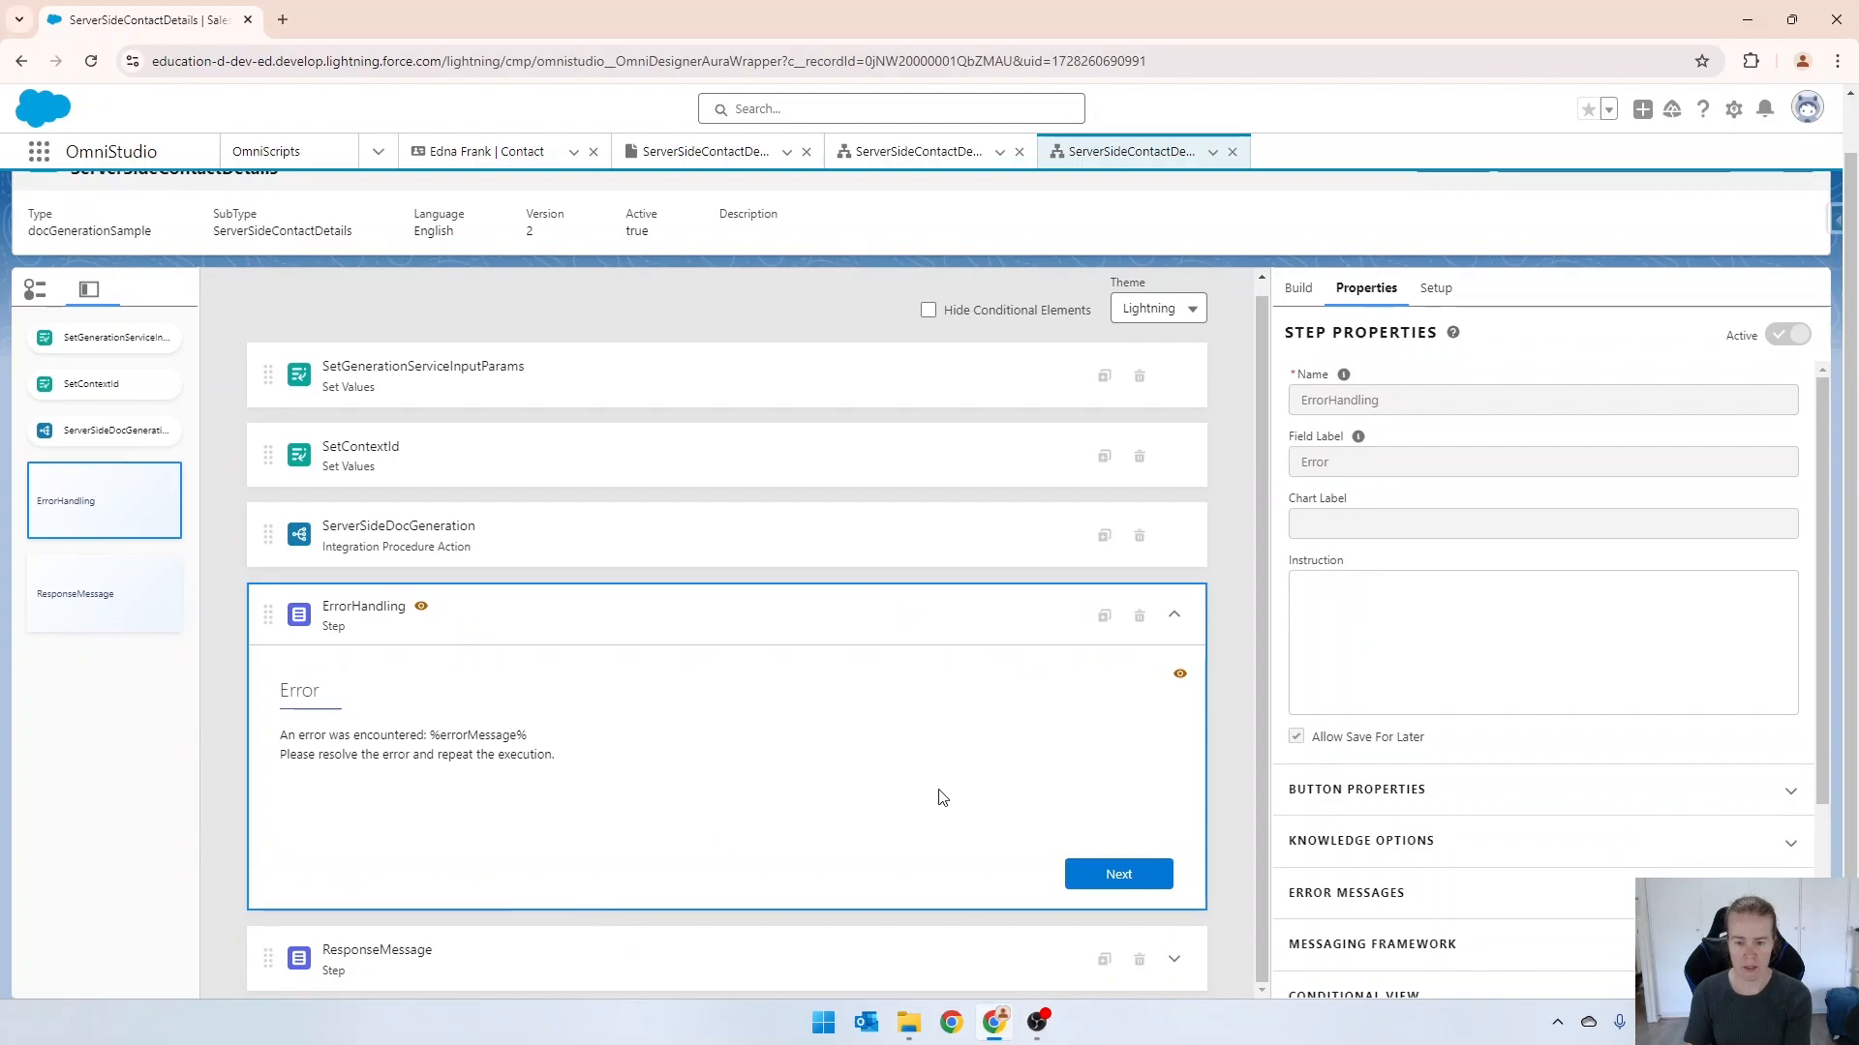
{"action": "scroll", "coordinate": [1403, 378], "scroll_direction": "up", "scroll_amount": 1}
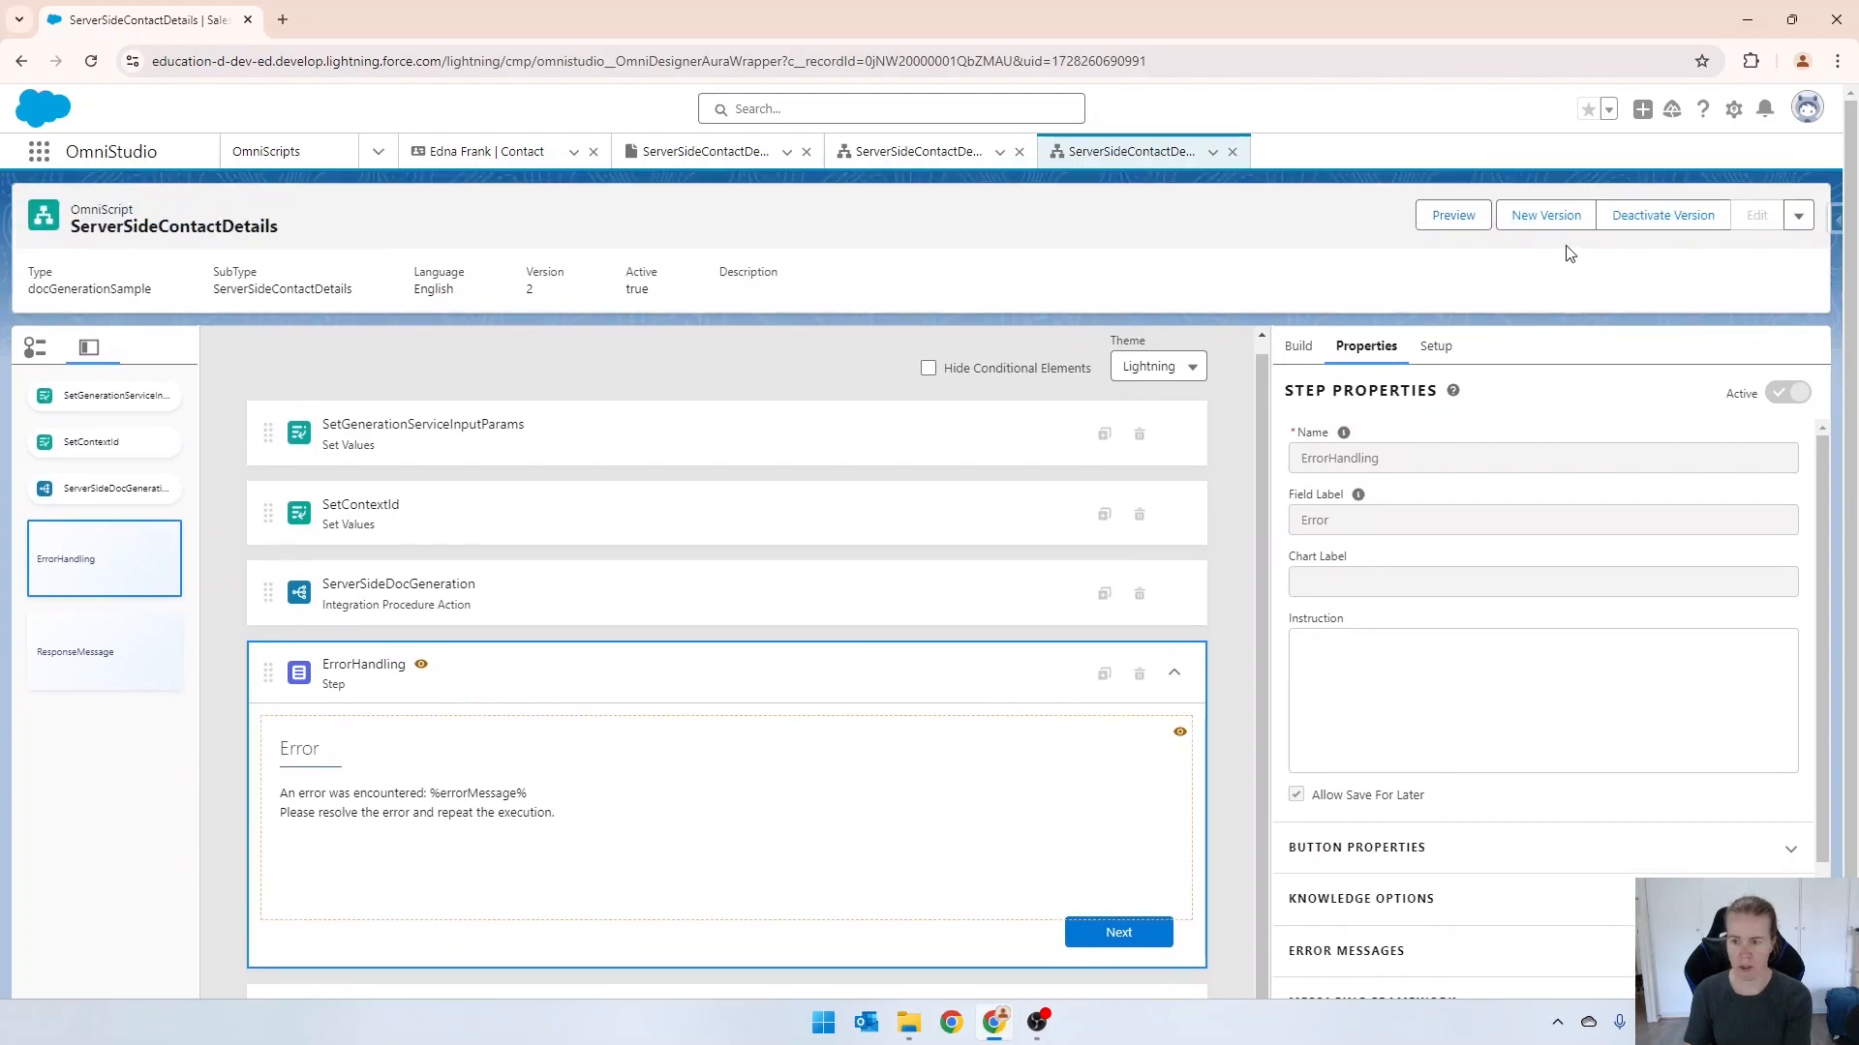
{"action": "left_click", "coordinate": [1522, 221]}
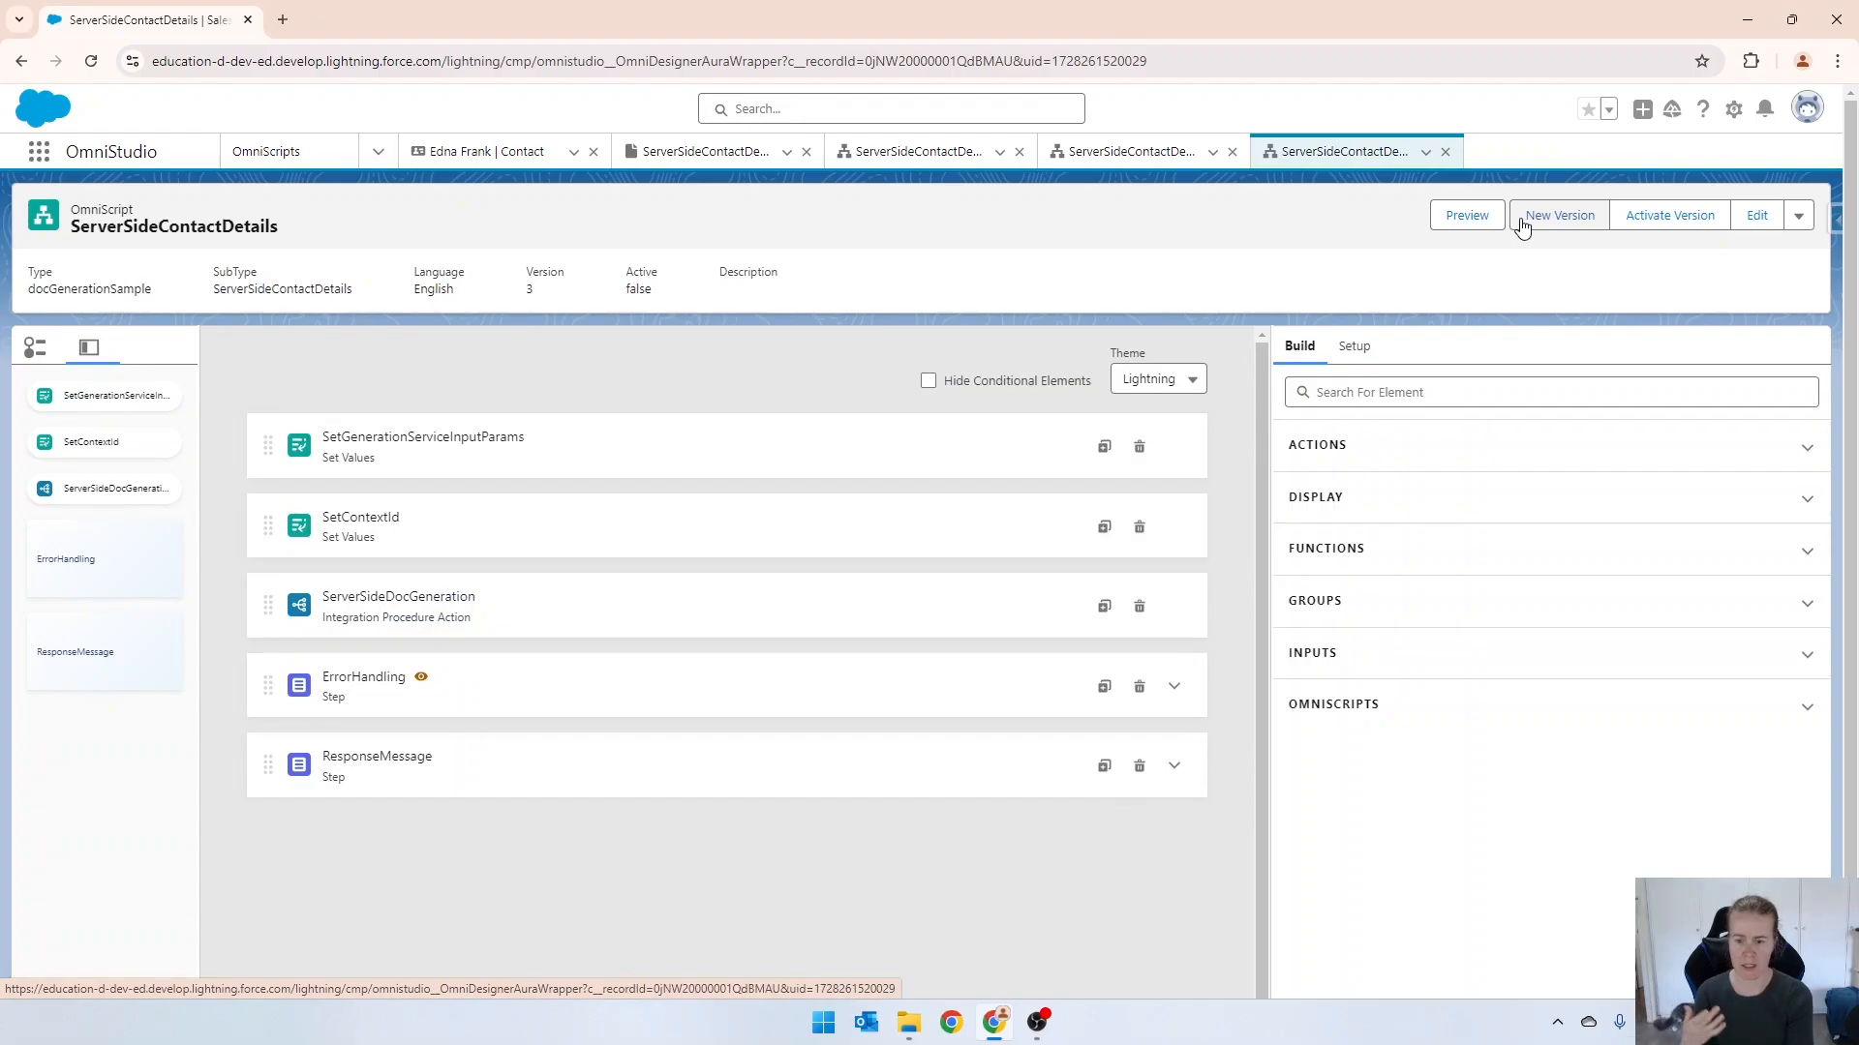
{"action": "left_click", "coordinate": [892, 784]}
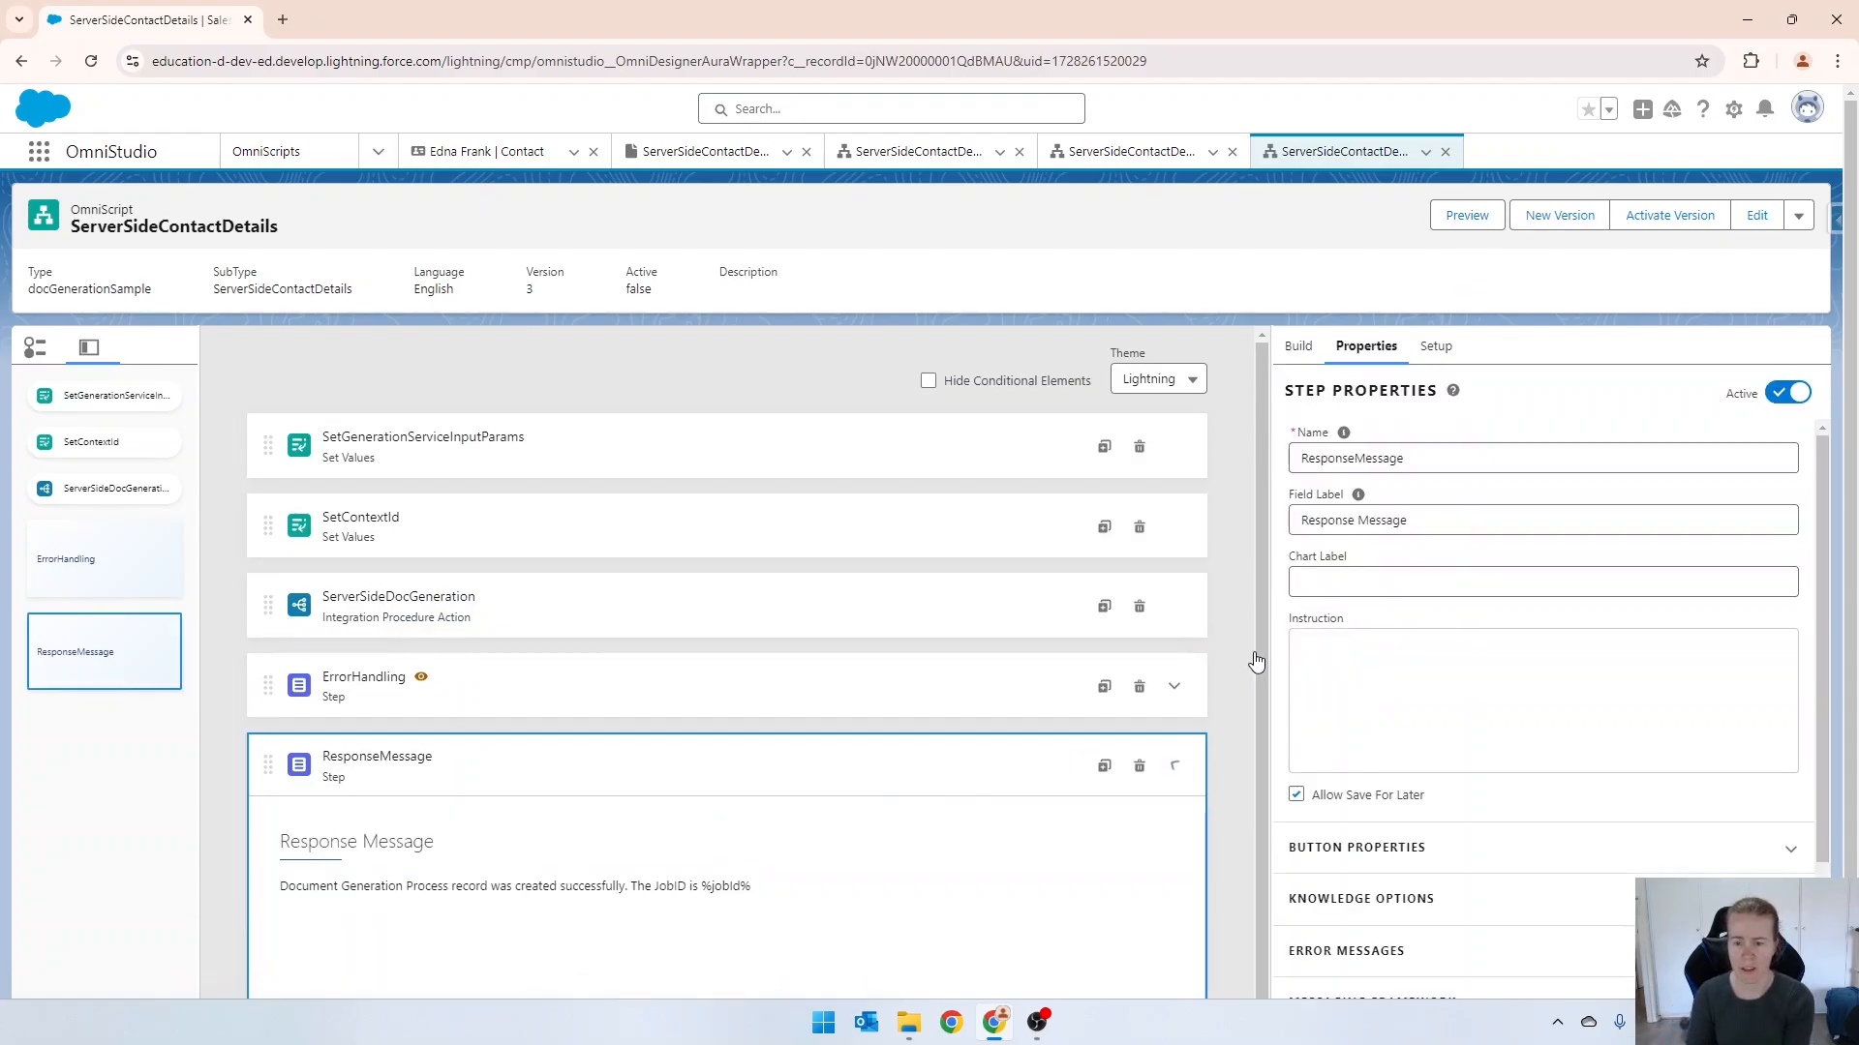
{"action": "left_click", "coordinate": [1139, 767]}
{"action": "left_click", "coordinate": [1183, 582]}
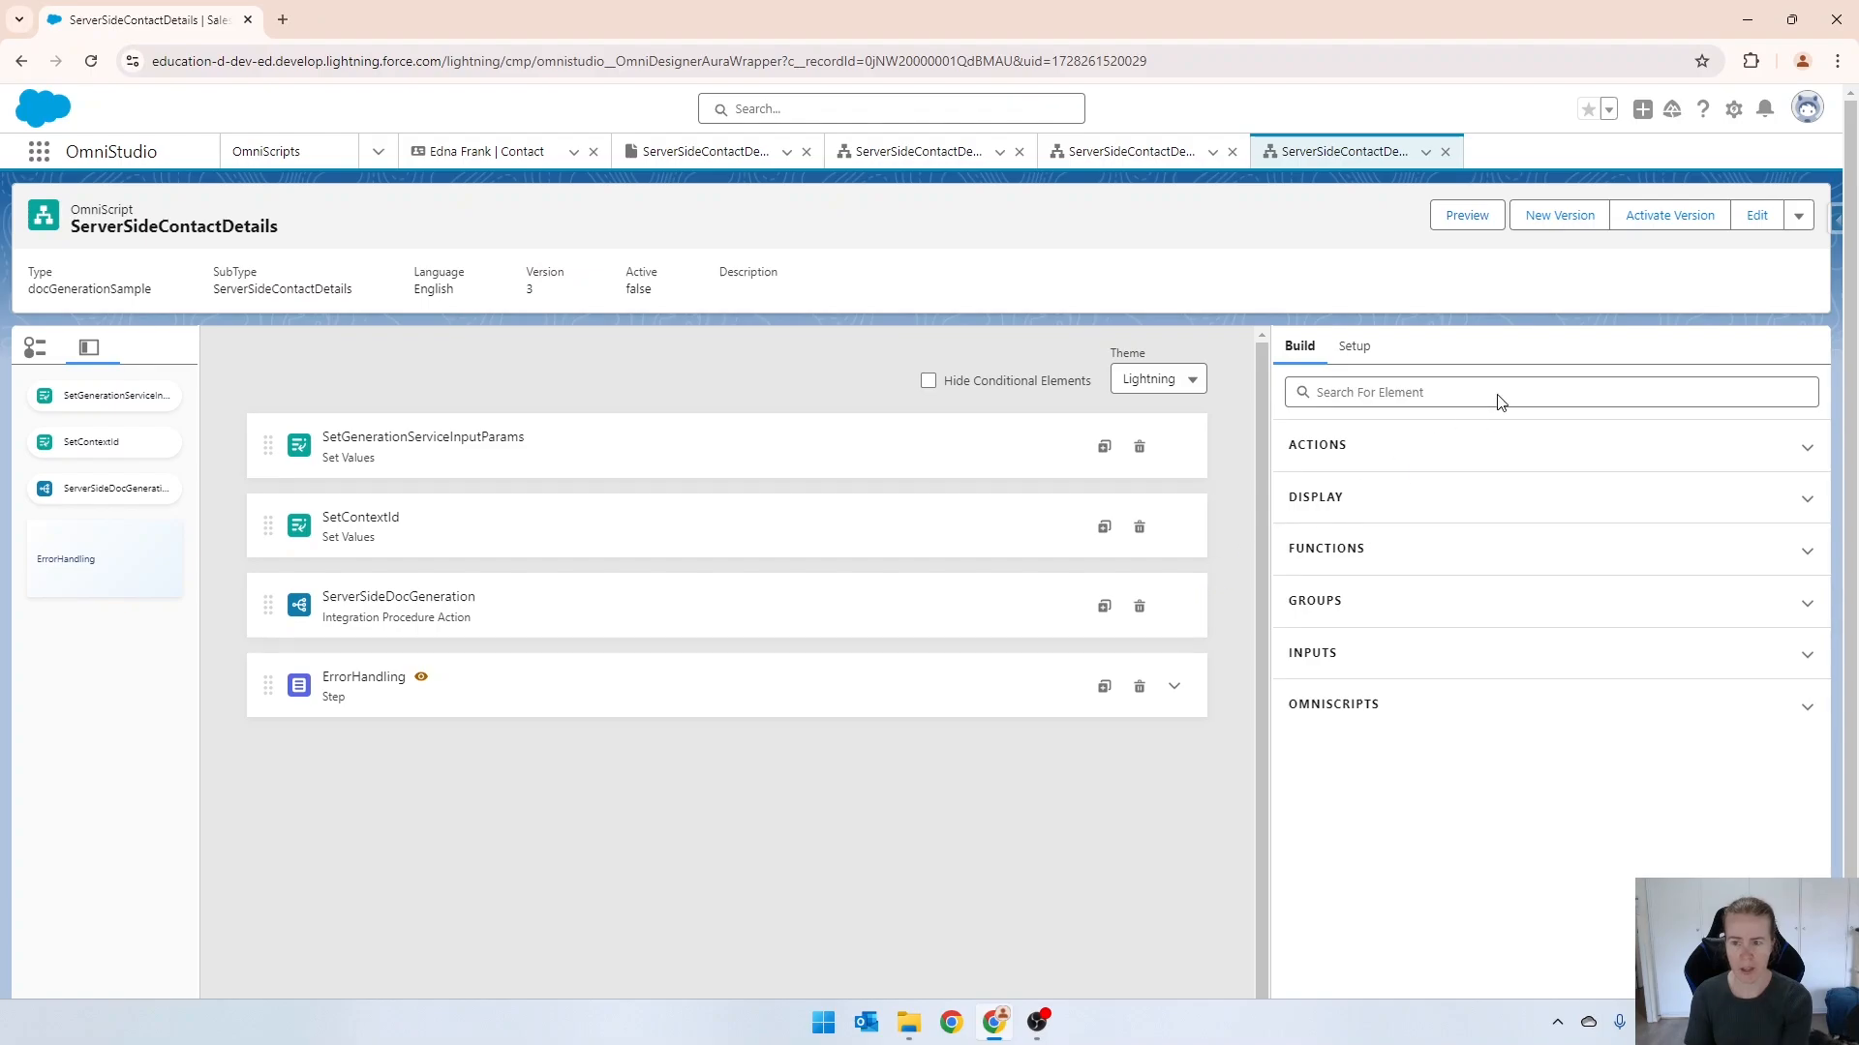
Activate version 3 without the ResponseMessage step, hard reload the page, and preview the OmniScript.
{"action": "left_click", "coordinate": [1655, 218]}
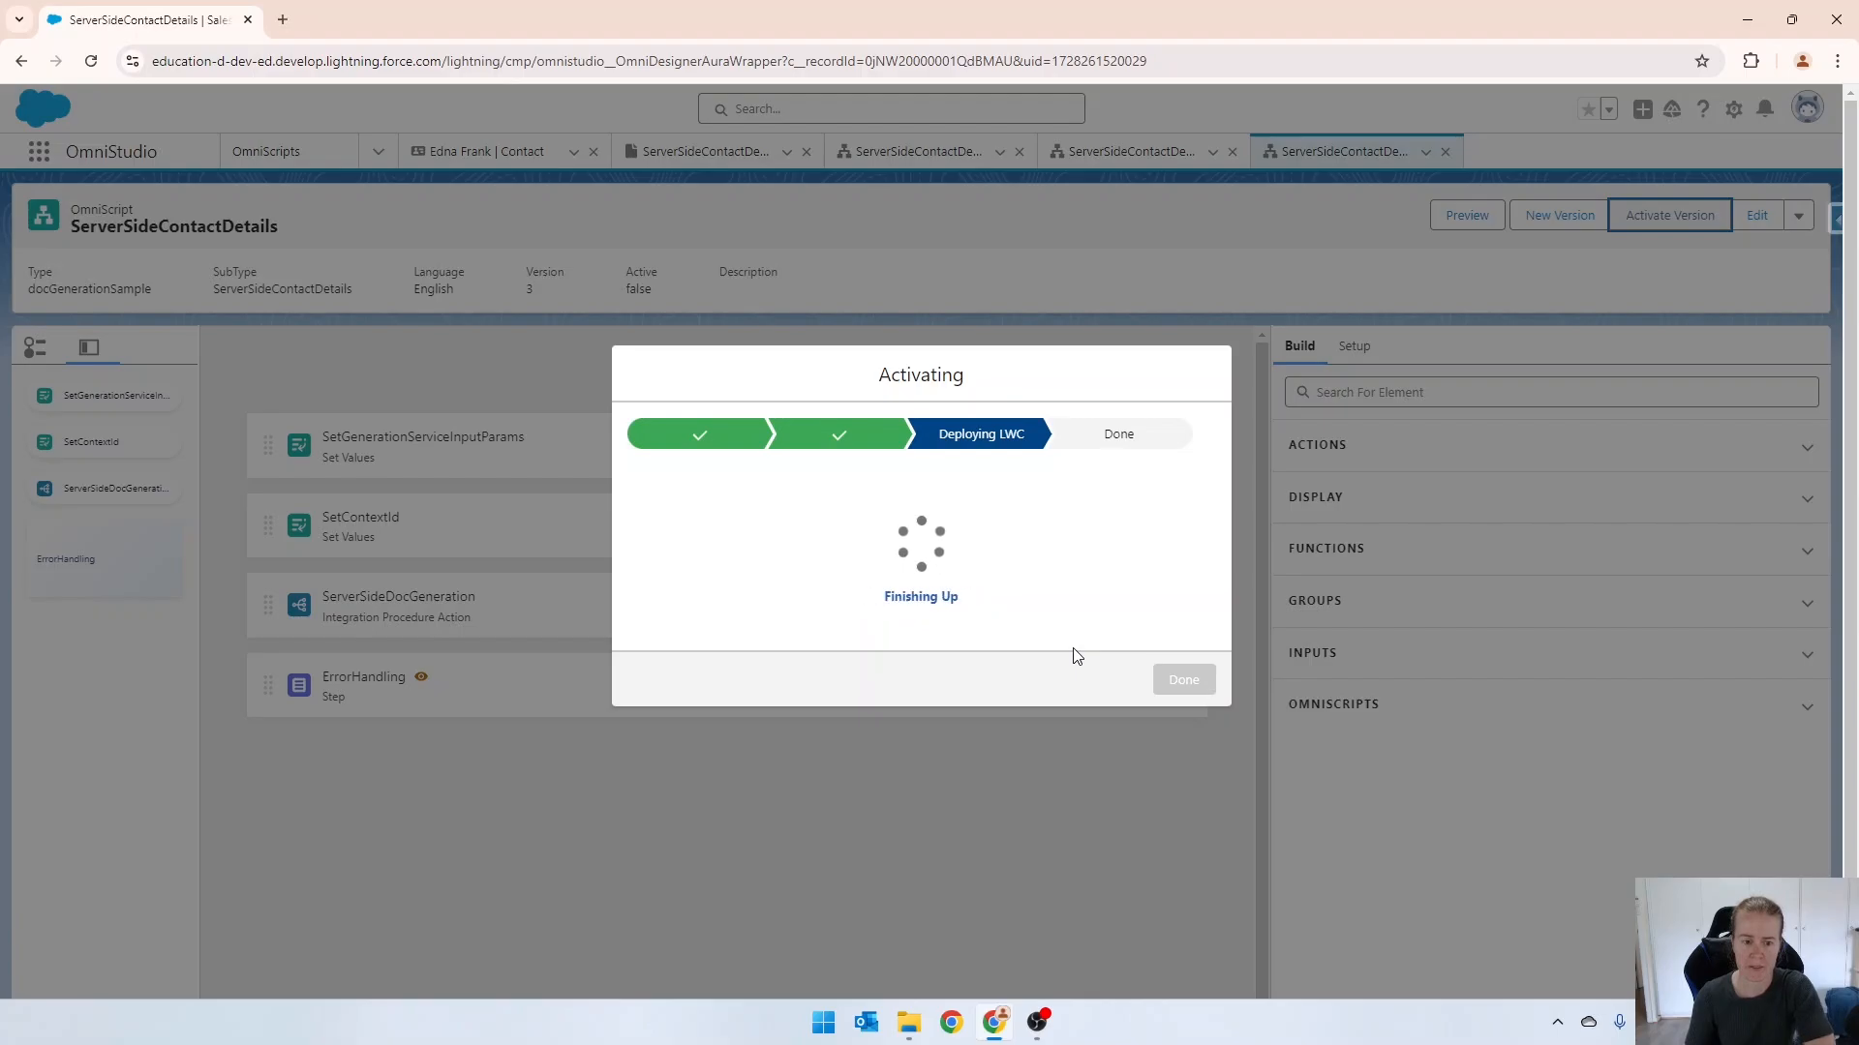
{"action": "left_click", "coordinate": [1181, 683]}
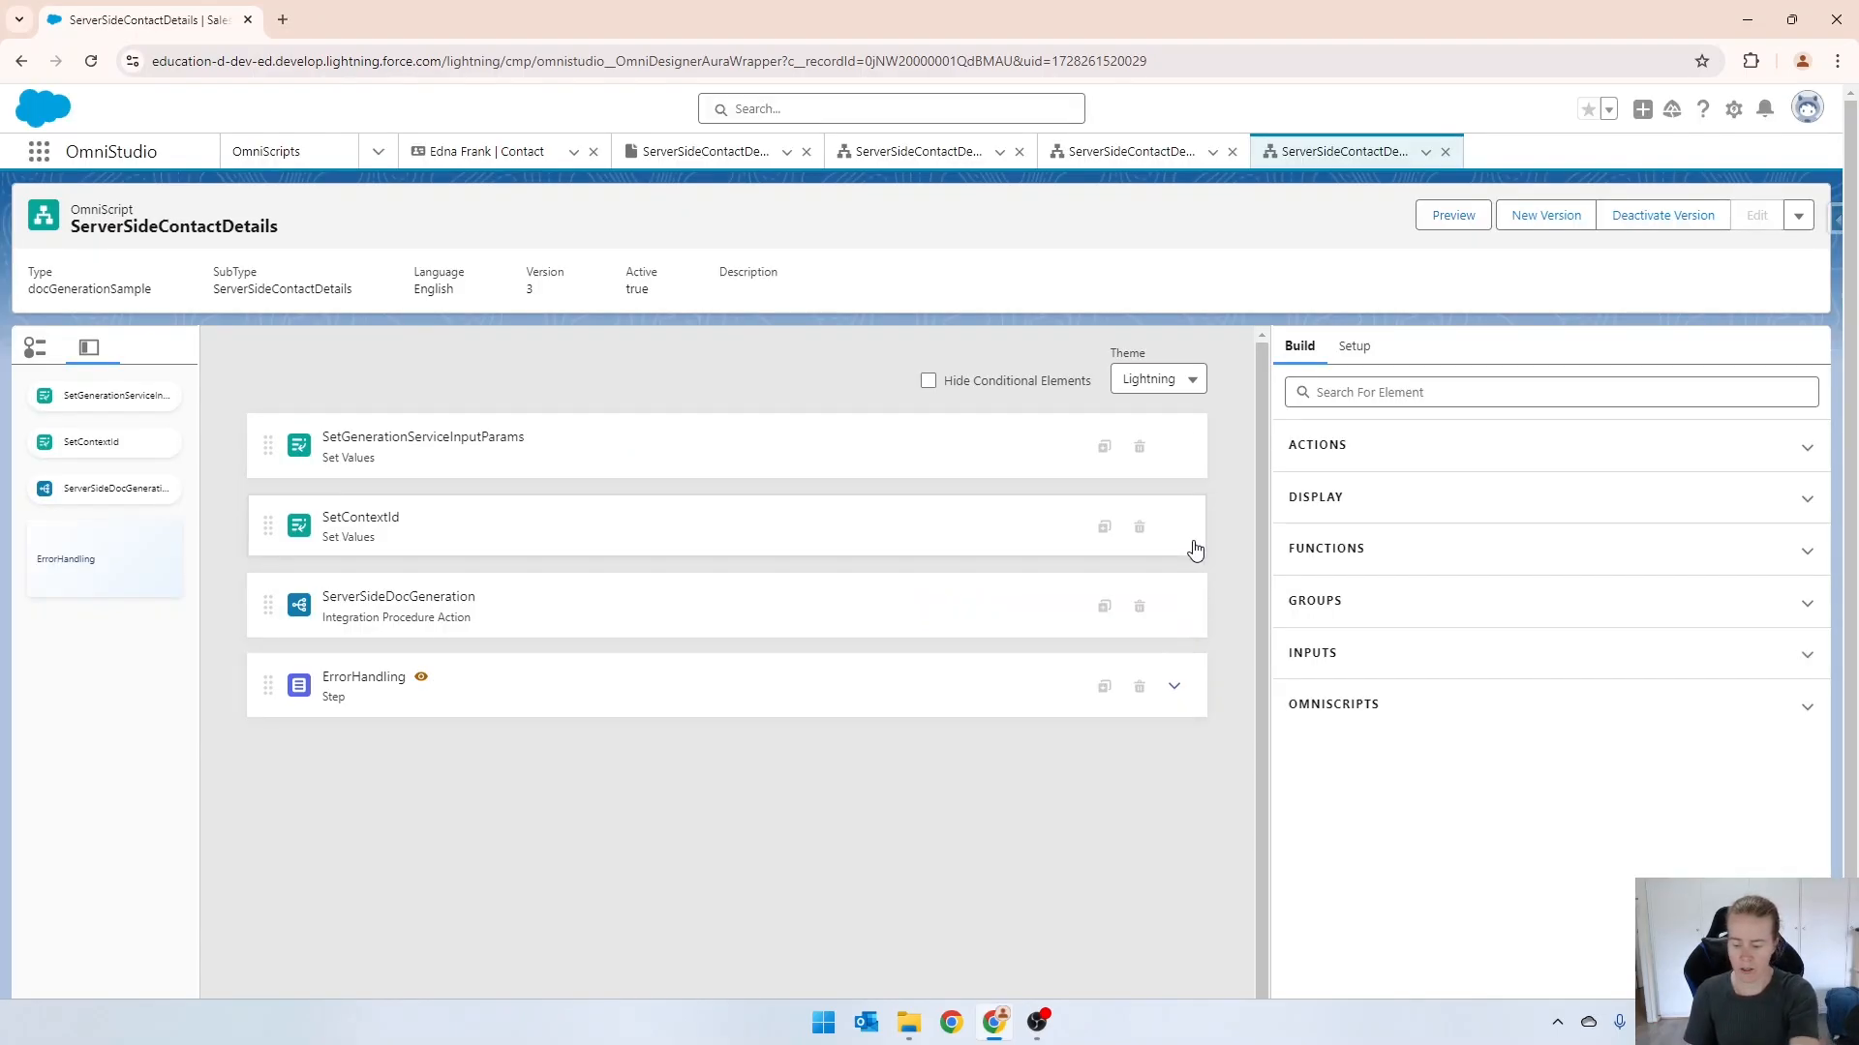
{"action": "key", "text": "F12"}
{"action": "right_click", "coordinate": [90, 64]}
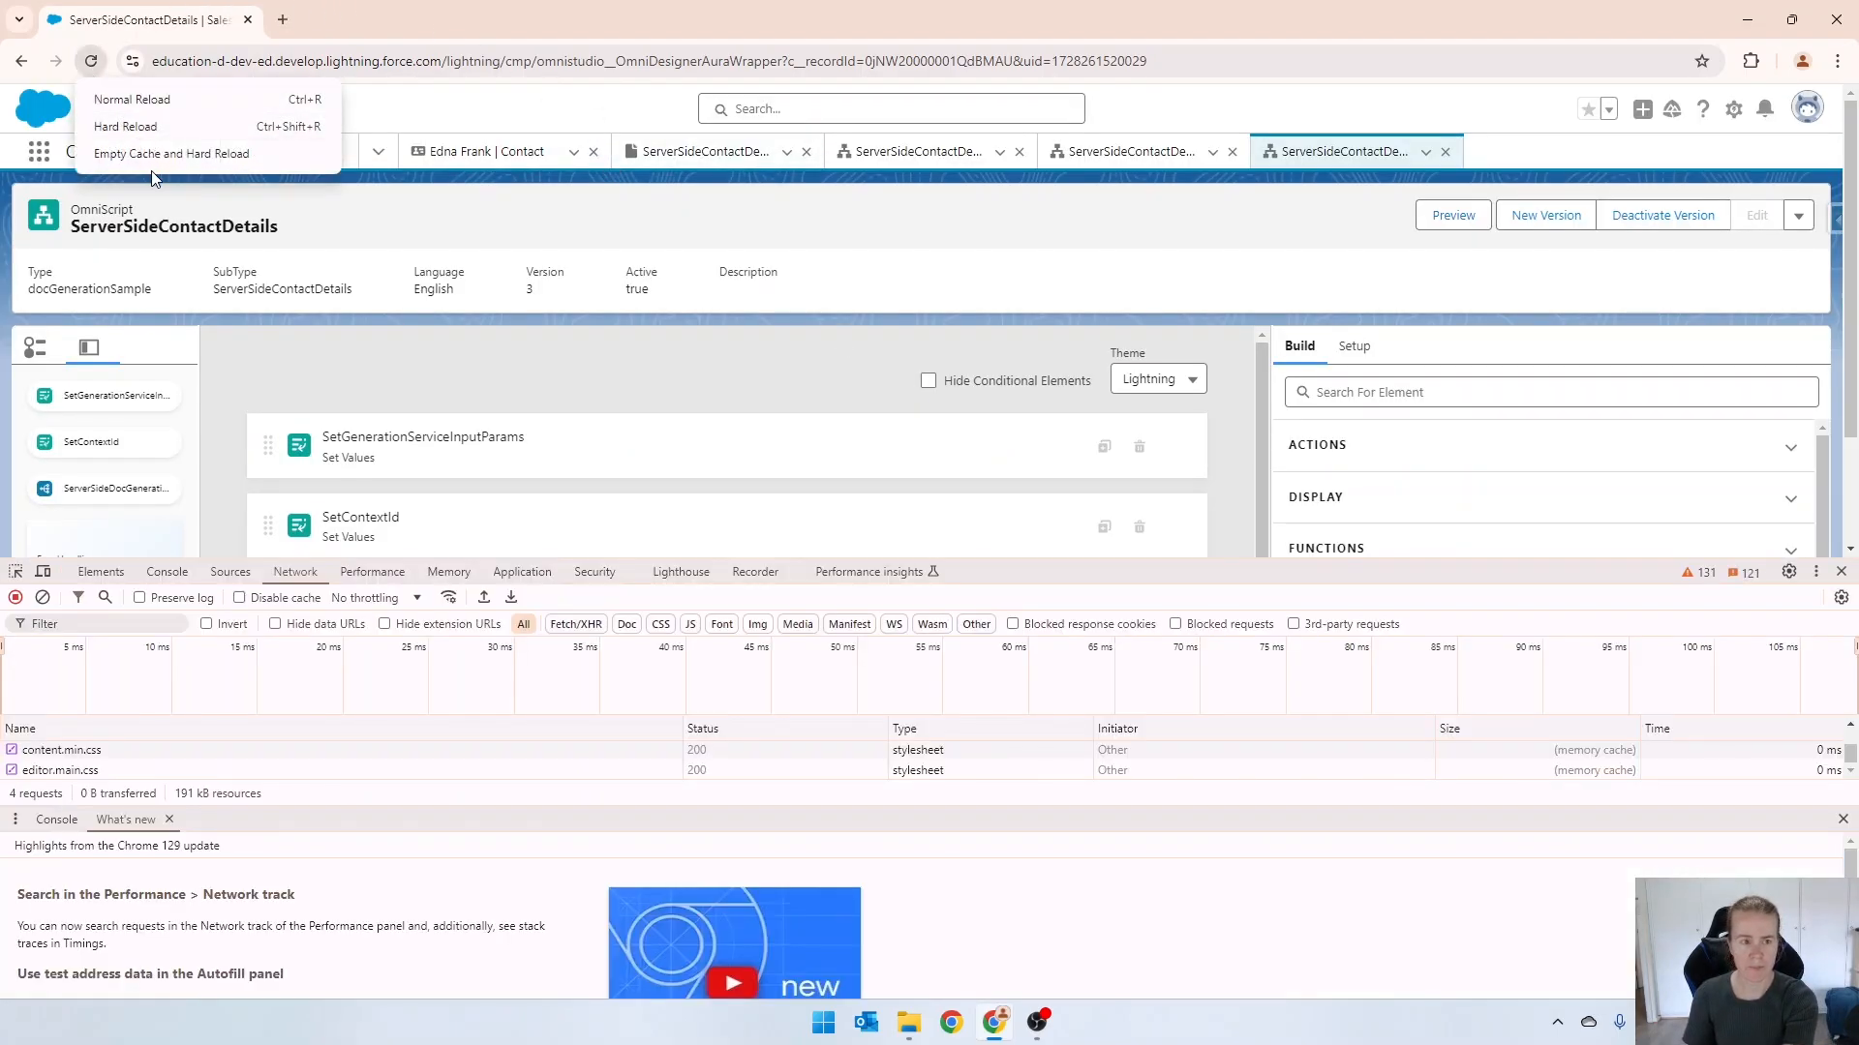
{"action": "right_click", "coordinate": [90, 64]}
{"action": "left_click", "coordinate": [118, 127]}
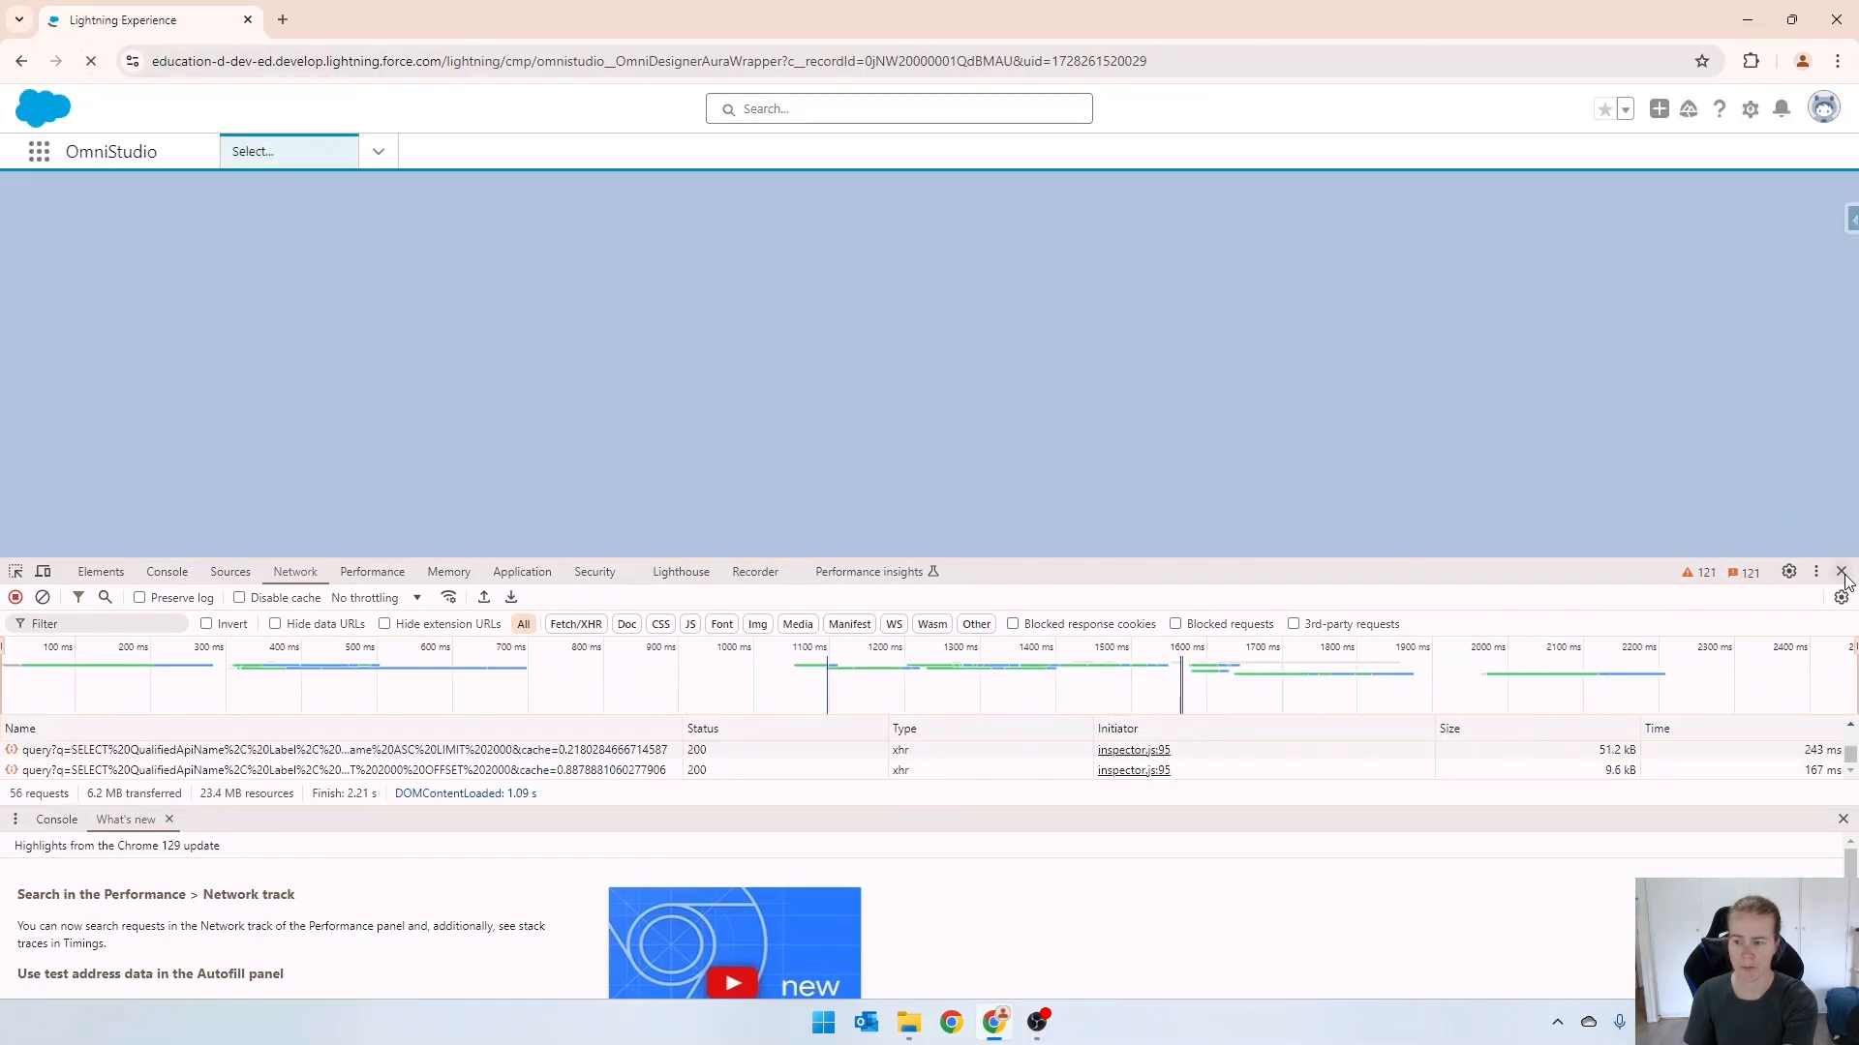
{"action": "key", "text": "F12"}
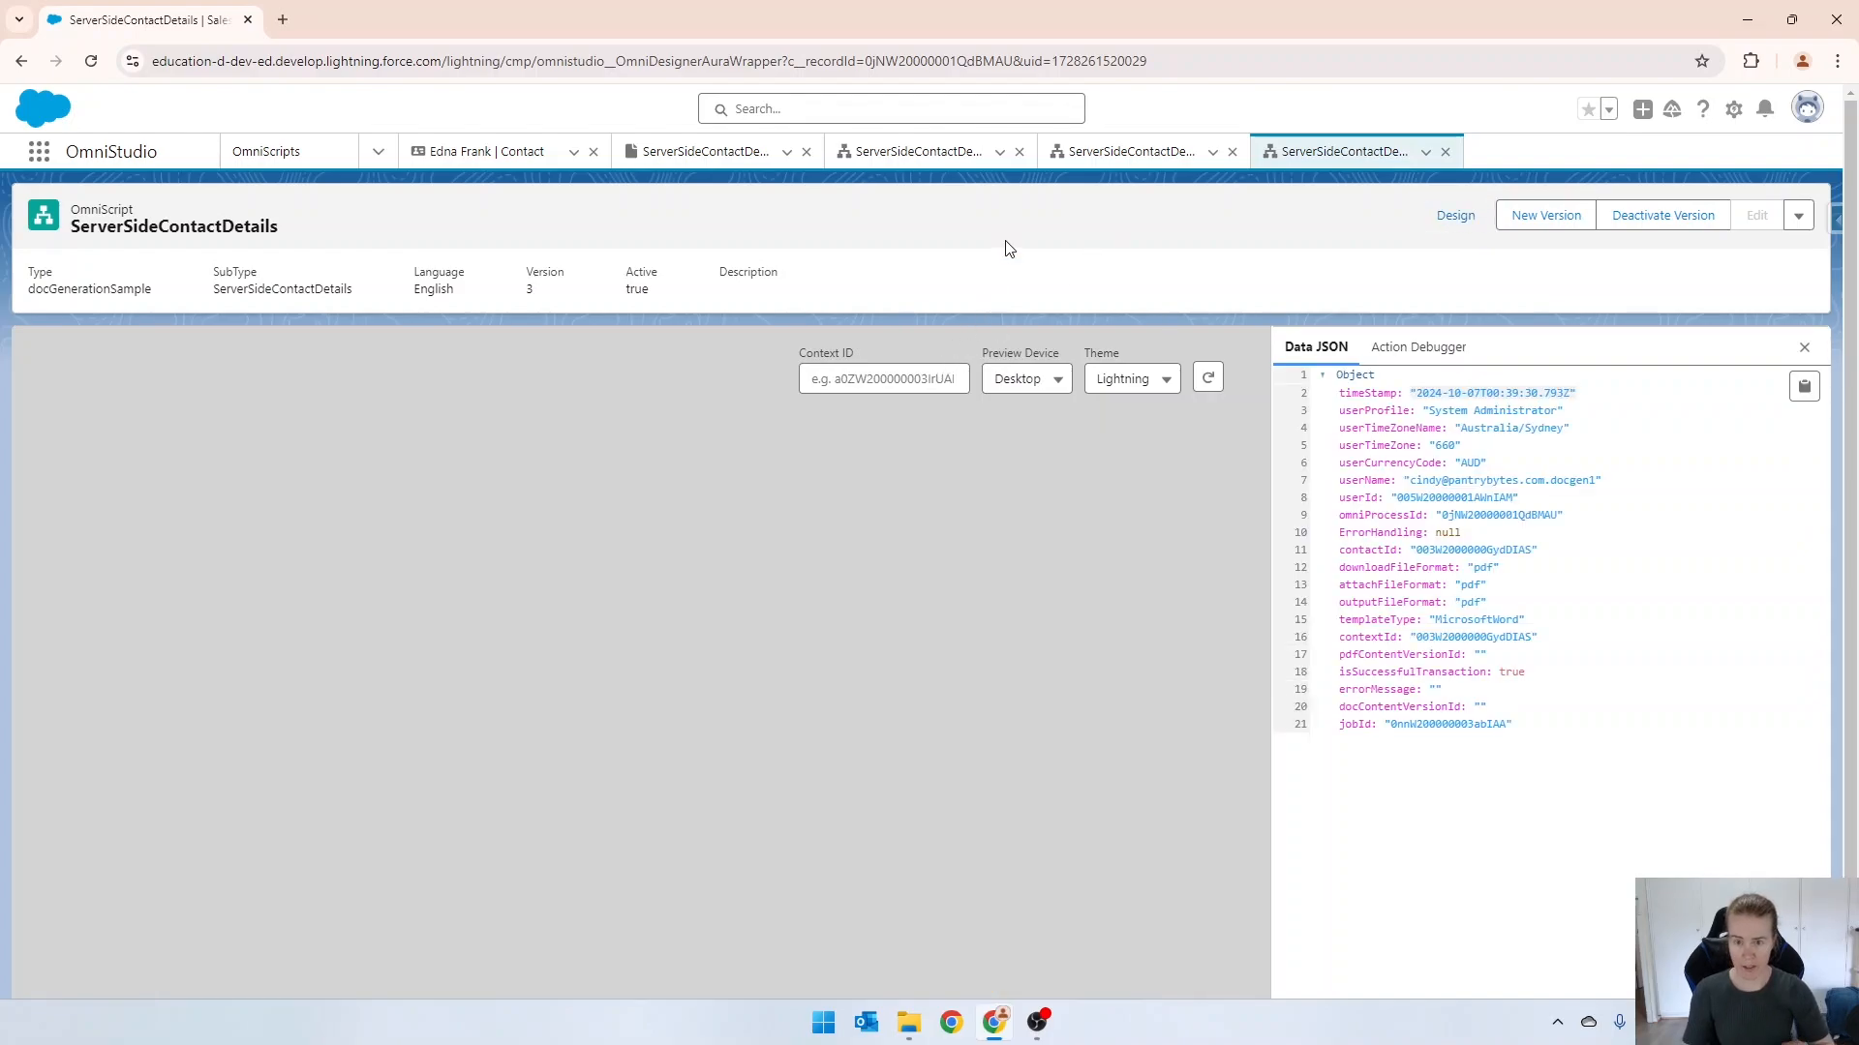
Open the most recent PDF in the contact's Notes & Attachments list to check the generated contact details.
{"action": "left_click", "coordinate": [502, 162]}
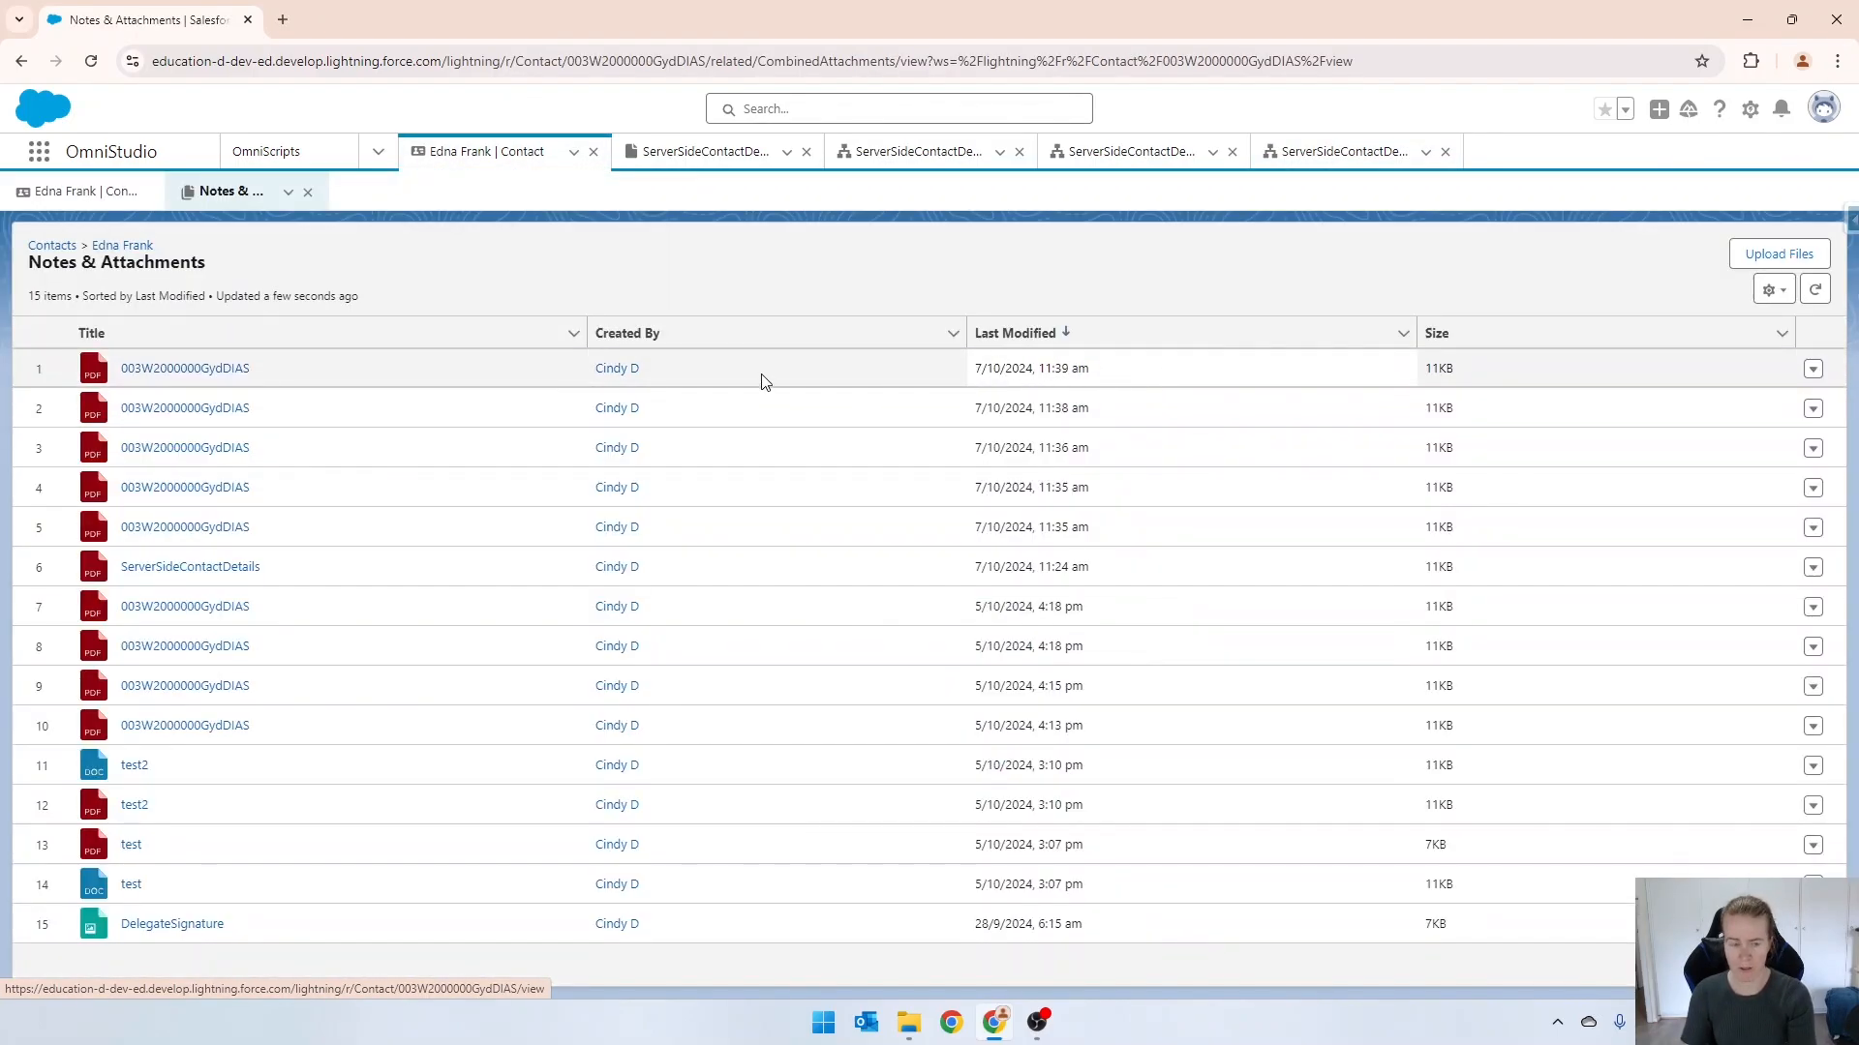
{"action": "left_click", "coordinate": [207, 371]}
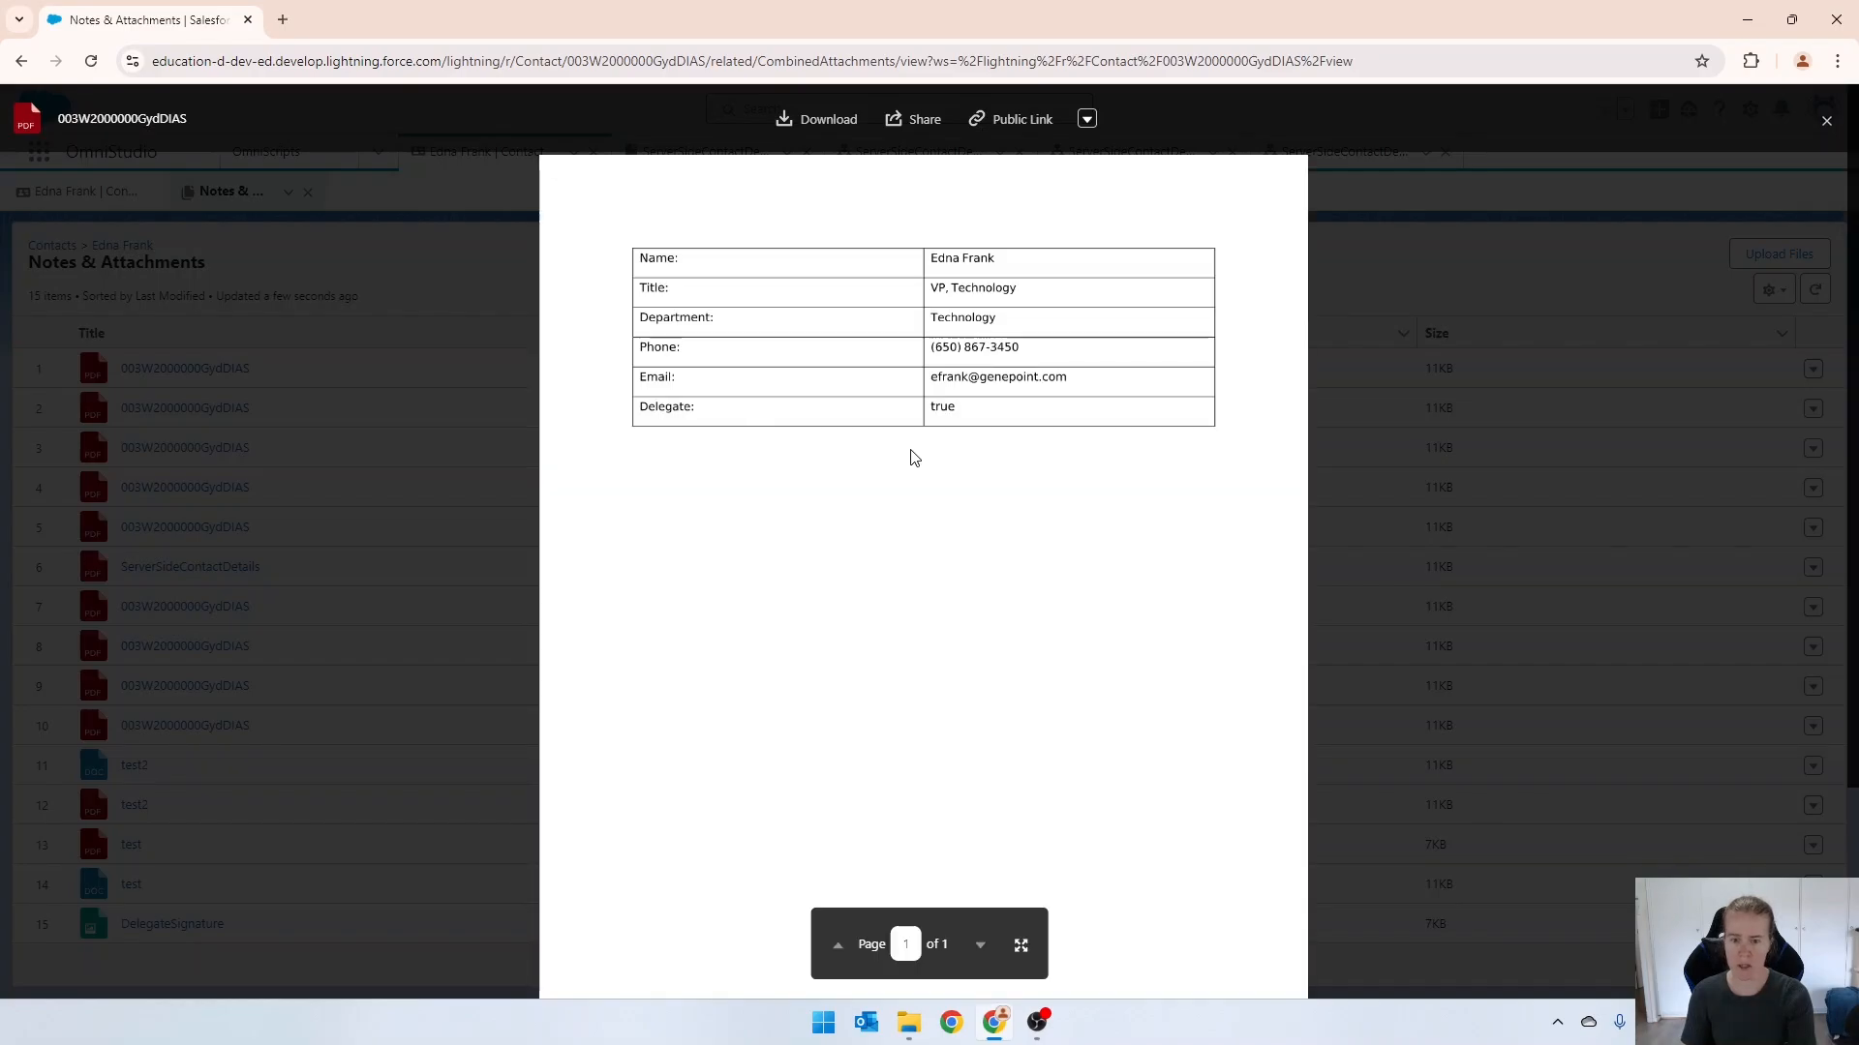